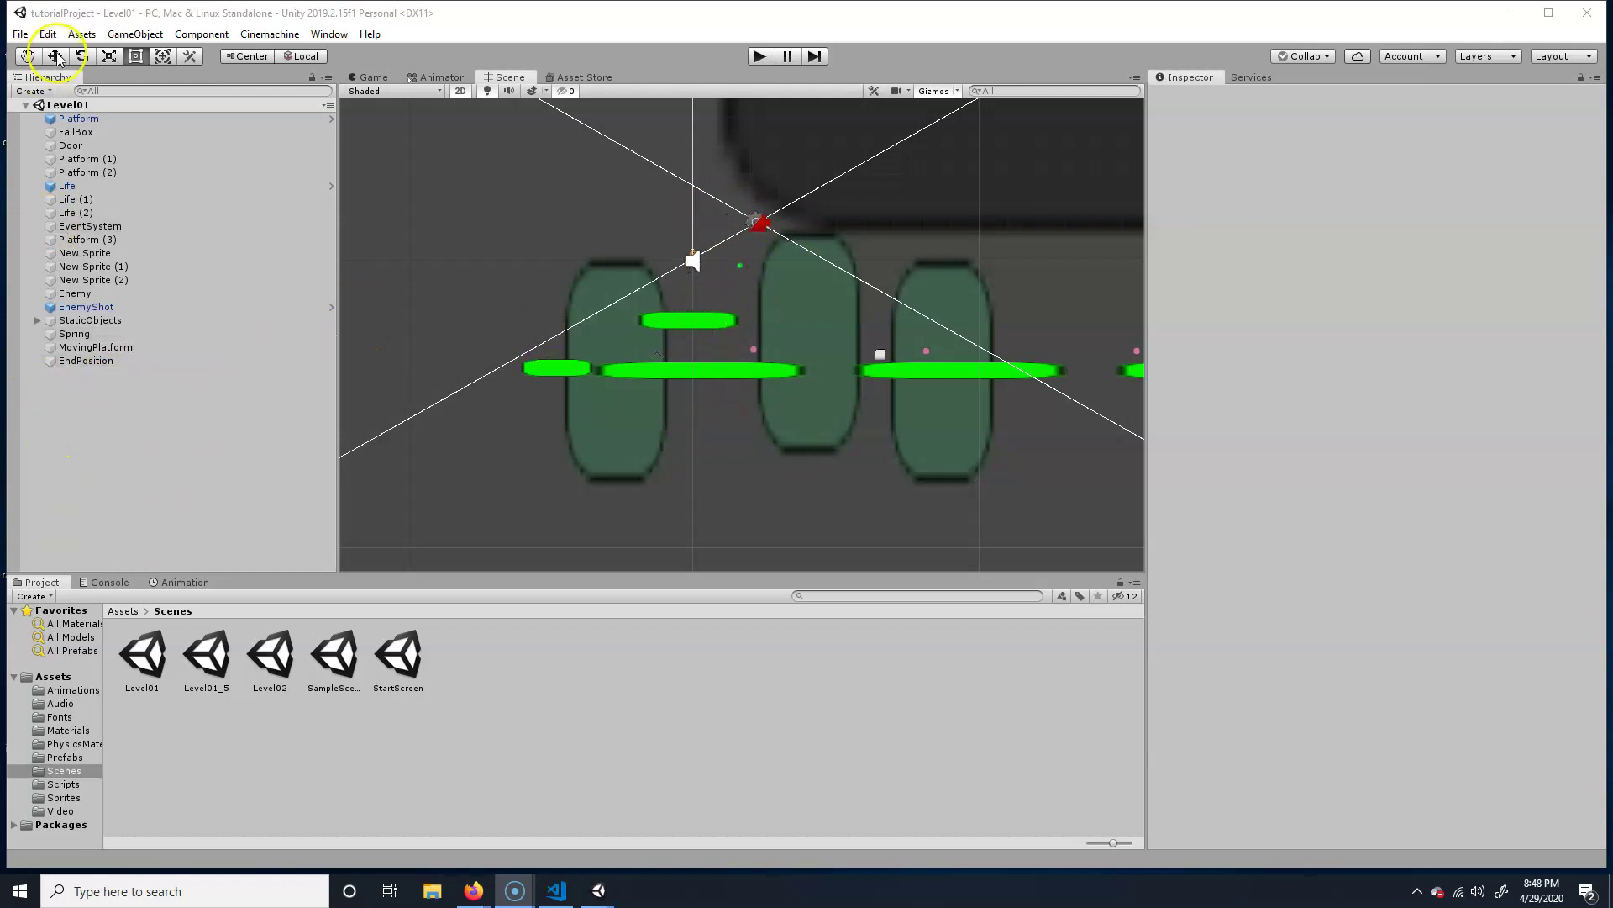
- Create a new 2D sprite object in the Level01 scene and name it Projectile
left_click(32, 91)
mouse_move(75, 165)
left_click(209, 159)
left_click(1235, 101)
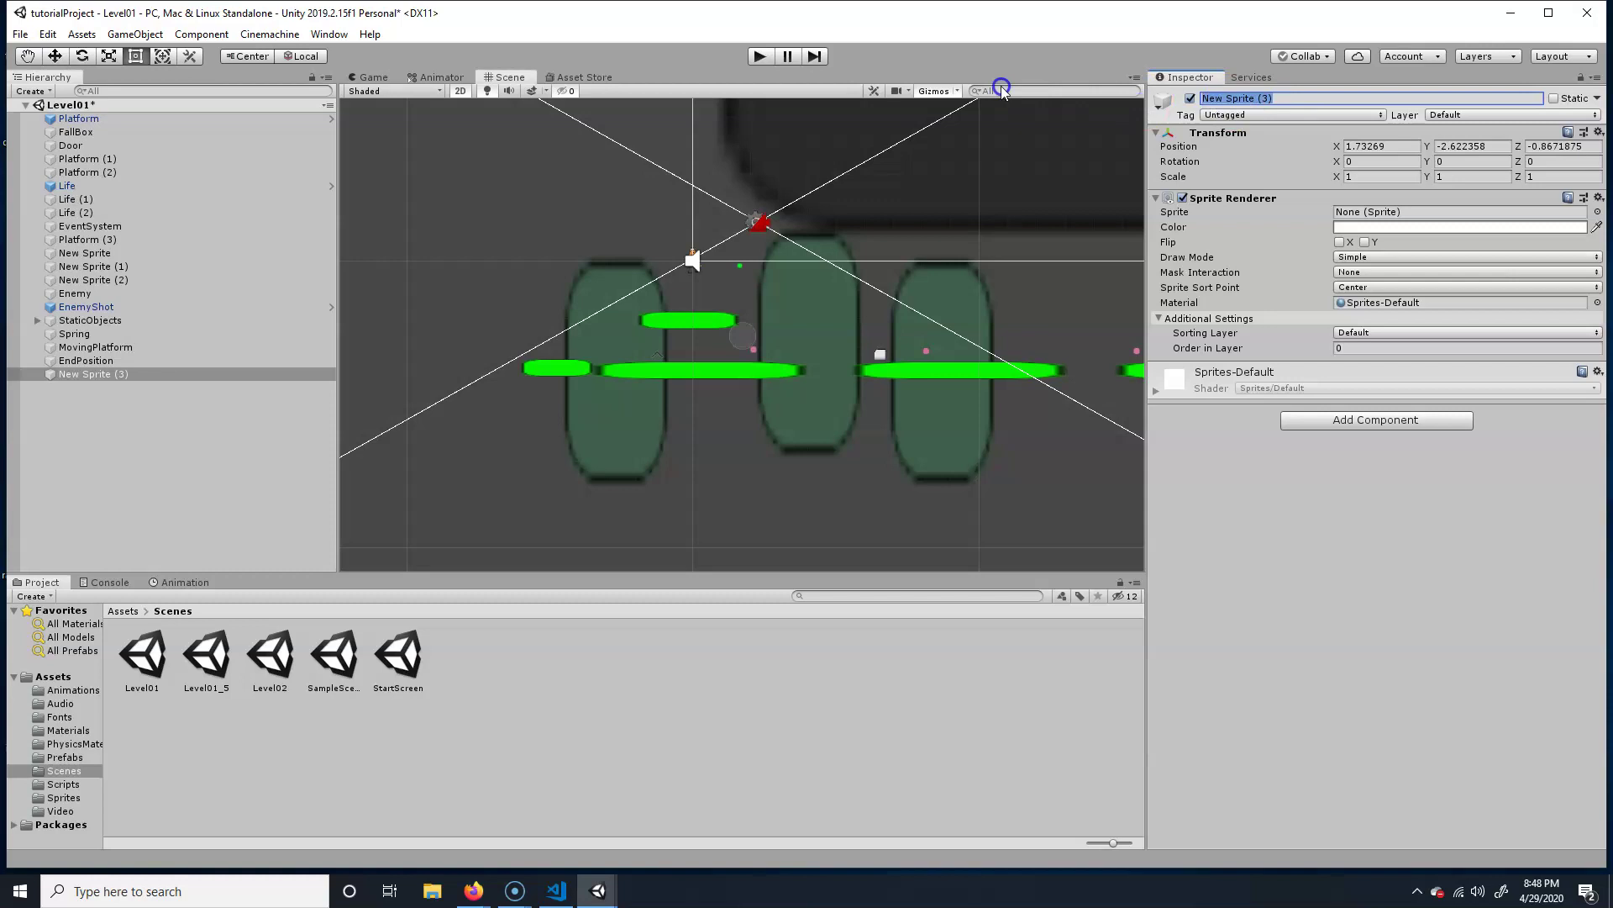
type("Projectile")
key("Return")
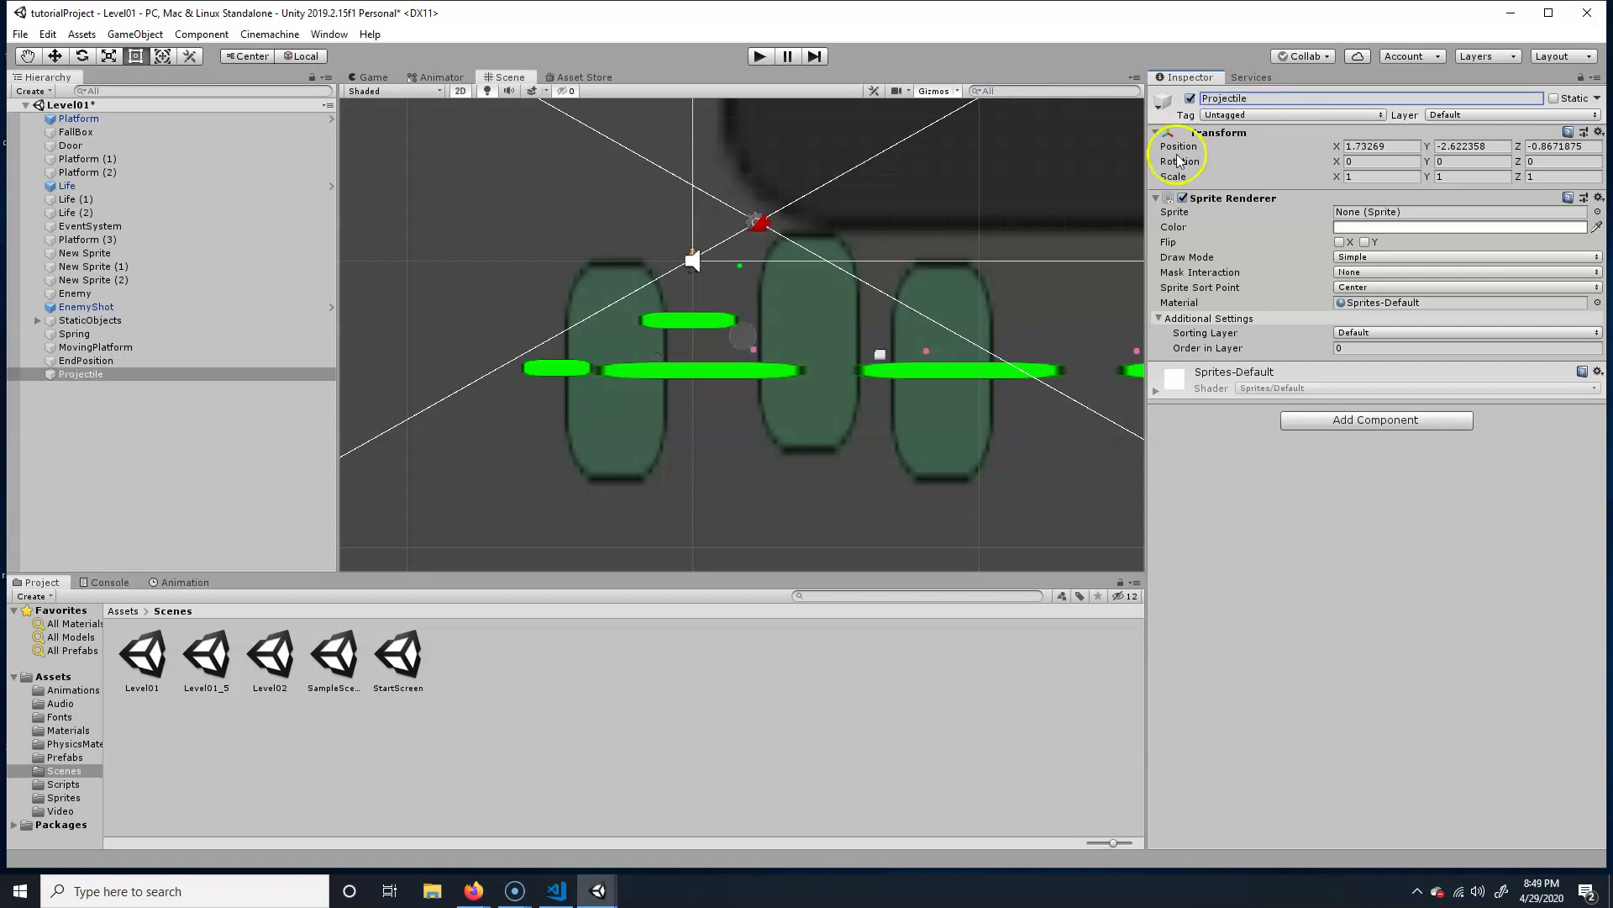
- Set the Projectile's position to 0 on the X, Y and Z axes
left_click(1411, 146)
type("0")
left_click(1479, 146)
type("0")
left_click(1563, 147)
type("0")
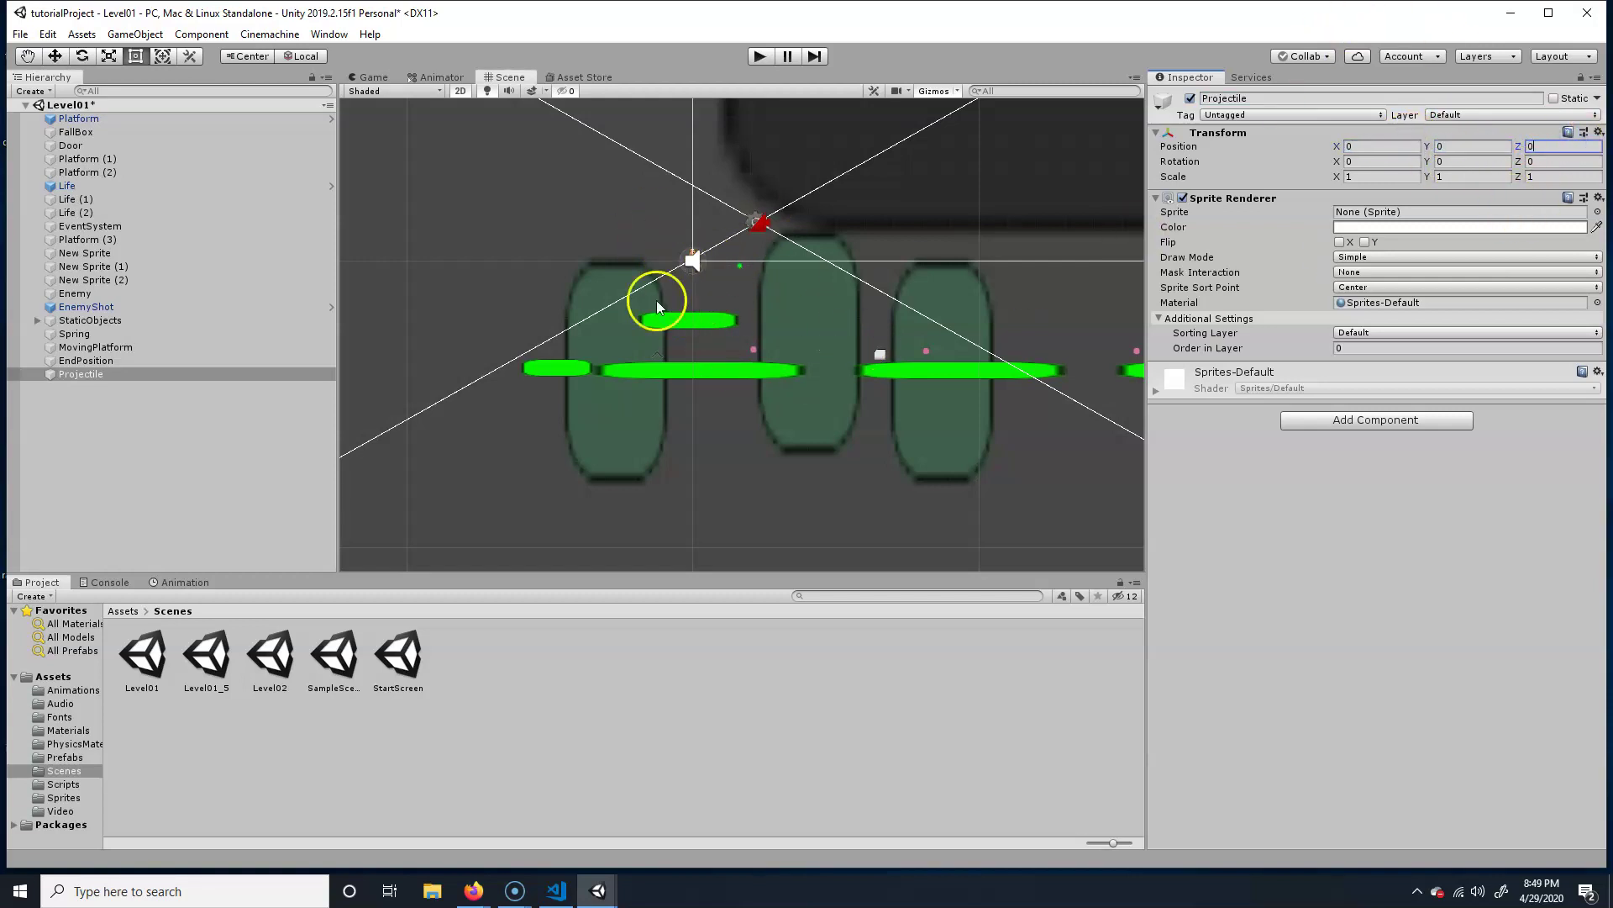
- Assign the coneSpriteSheet_all_125 sprite to the Projectile's Sprite Renderer
left_click(1596, 211)
scroll(655, 454, "down", 2)
scroll(660, 453, "down", 5)
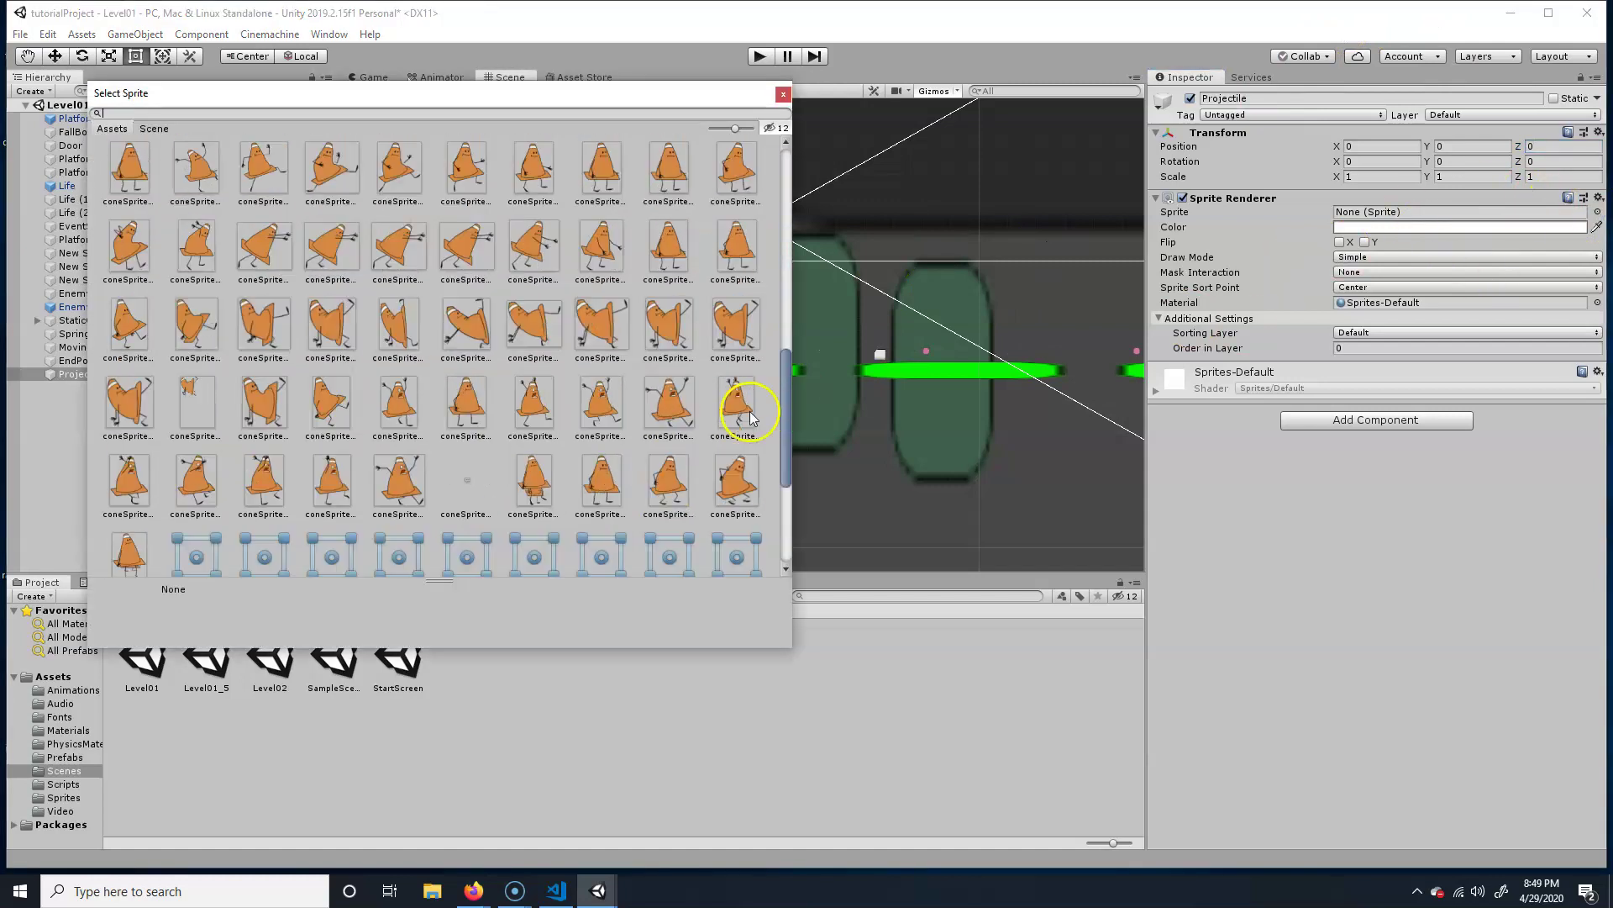
double_click(602, 363)
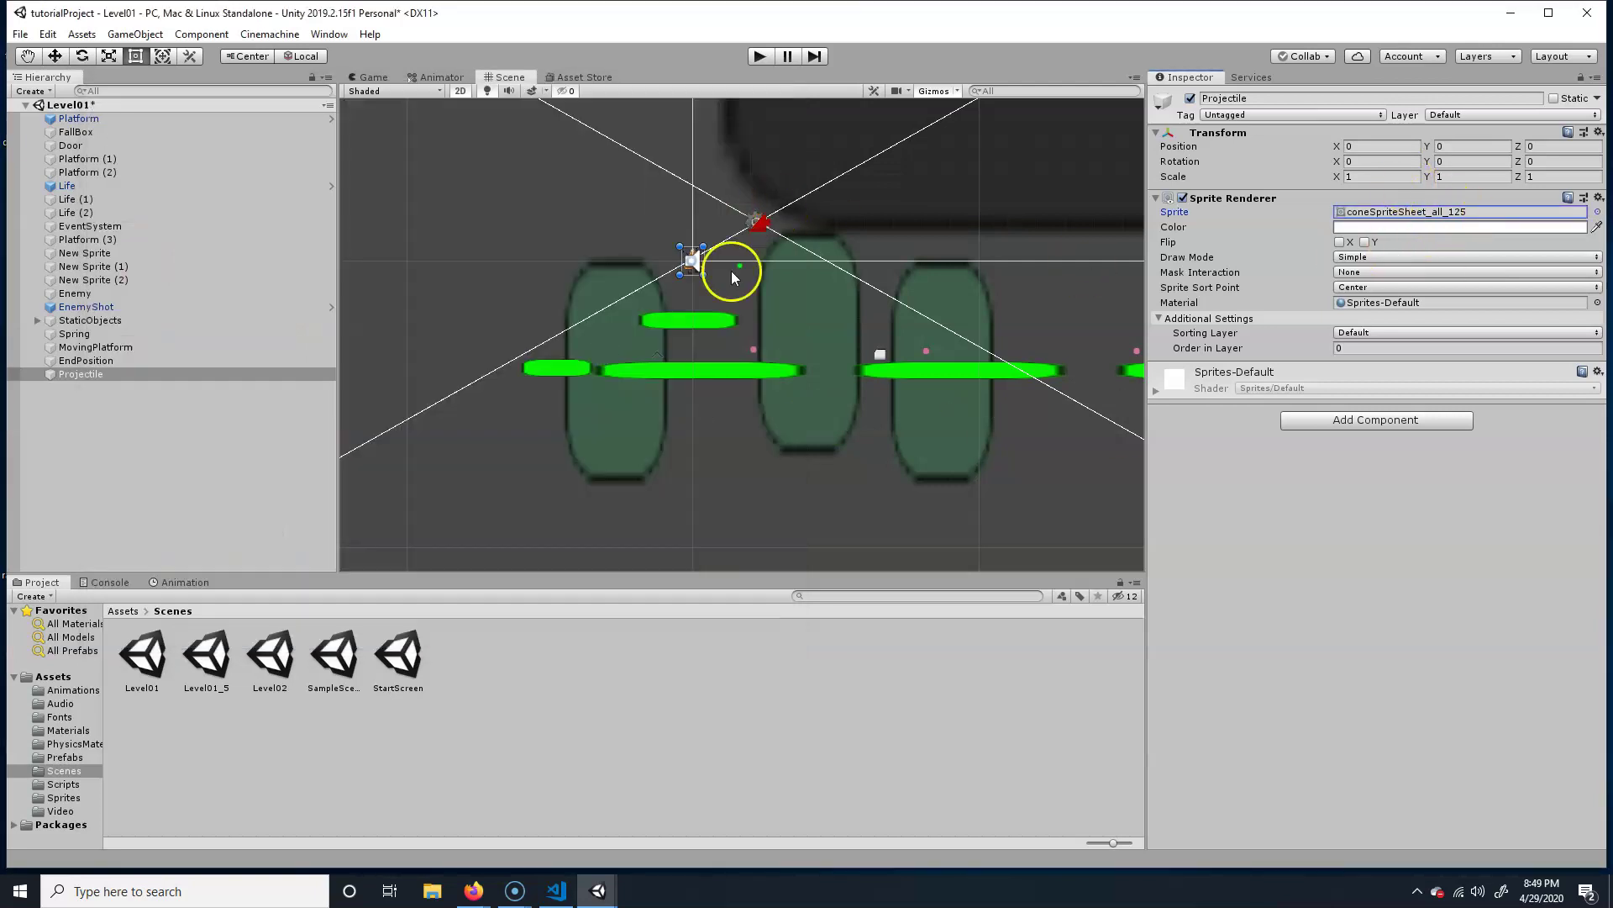
- Move the Projectile beside the player to about X 1.2, Y 0.05, and scale it uniformly to about 0.4
scroll(728, 319, "up", 10)
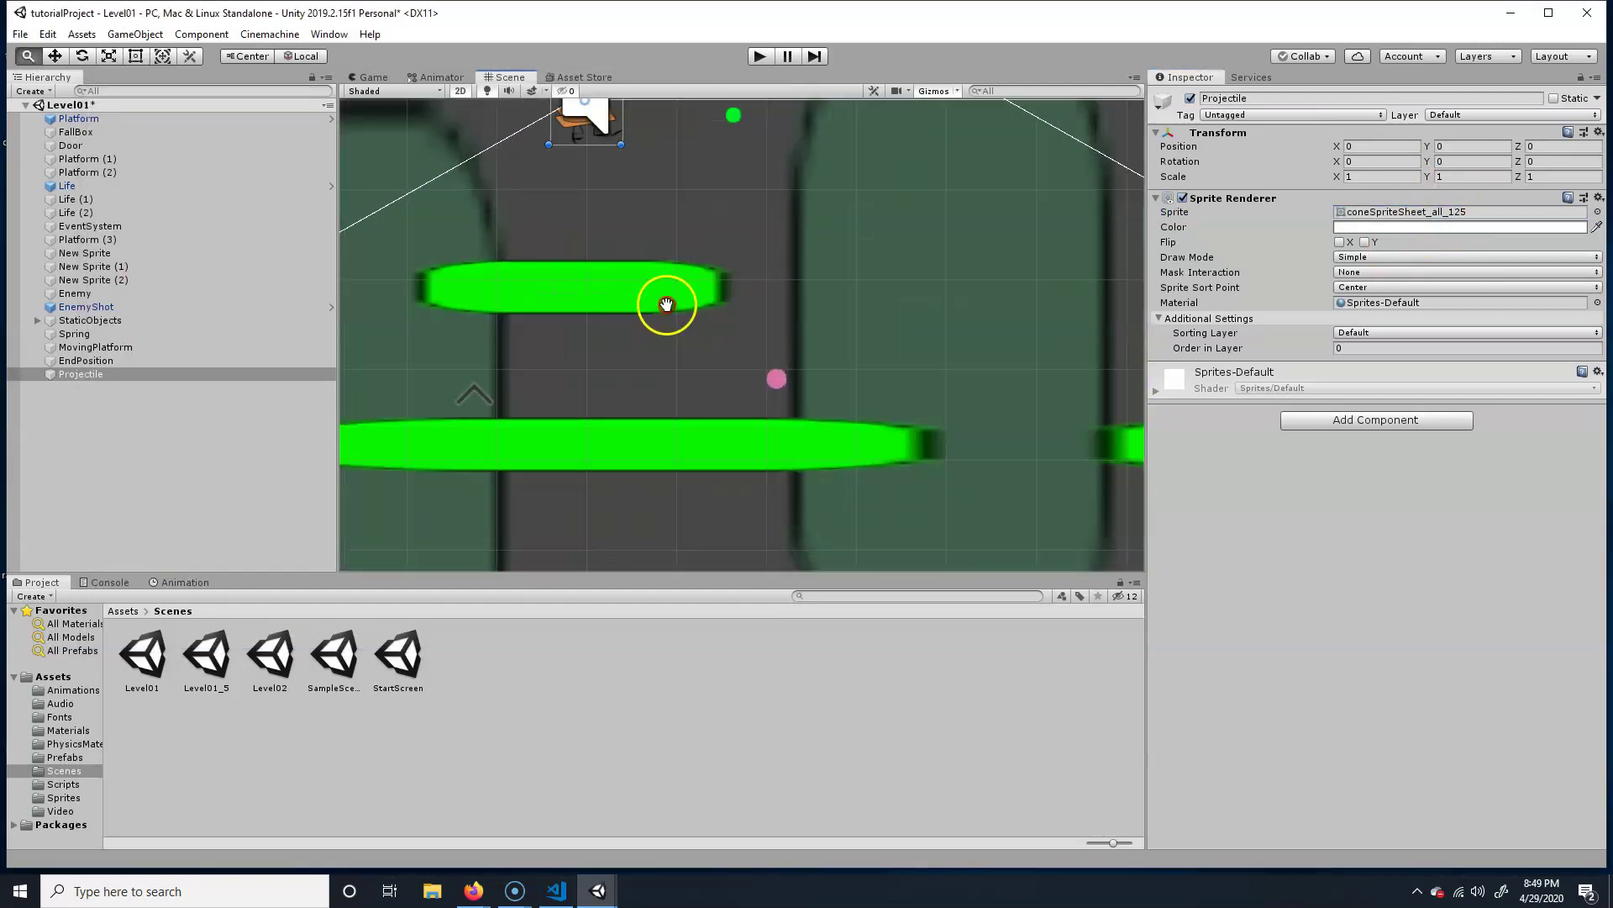
key("w")
left_click_drag(674, 341, 777, 348)
key("r")
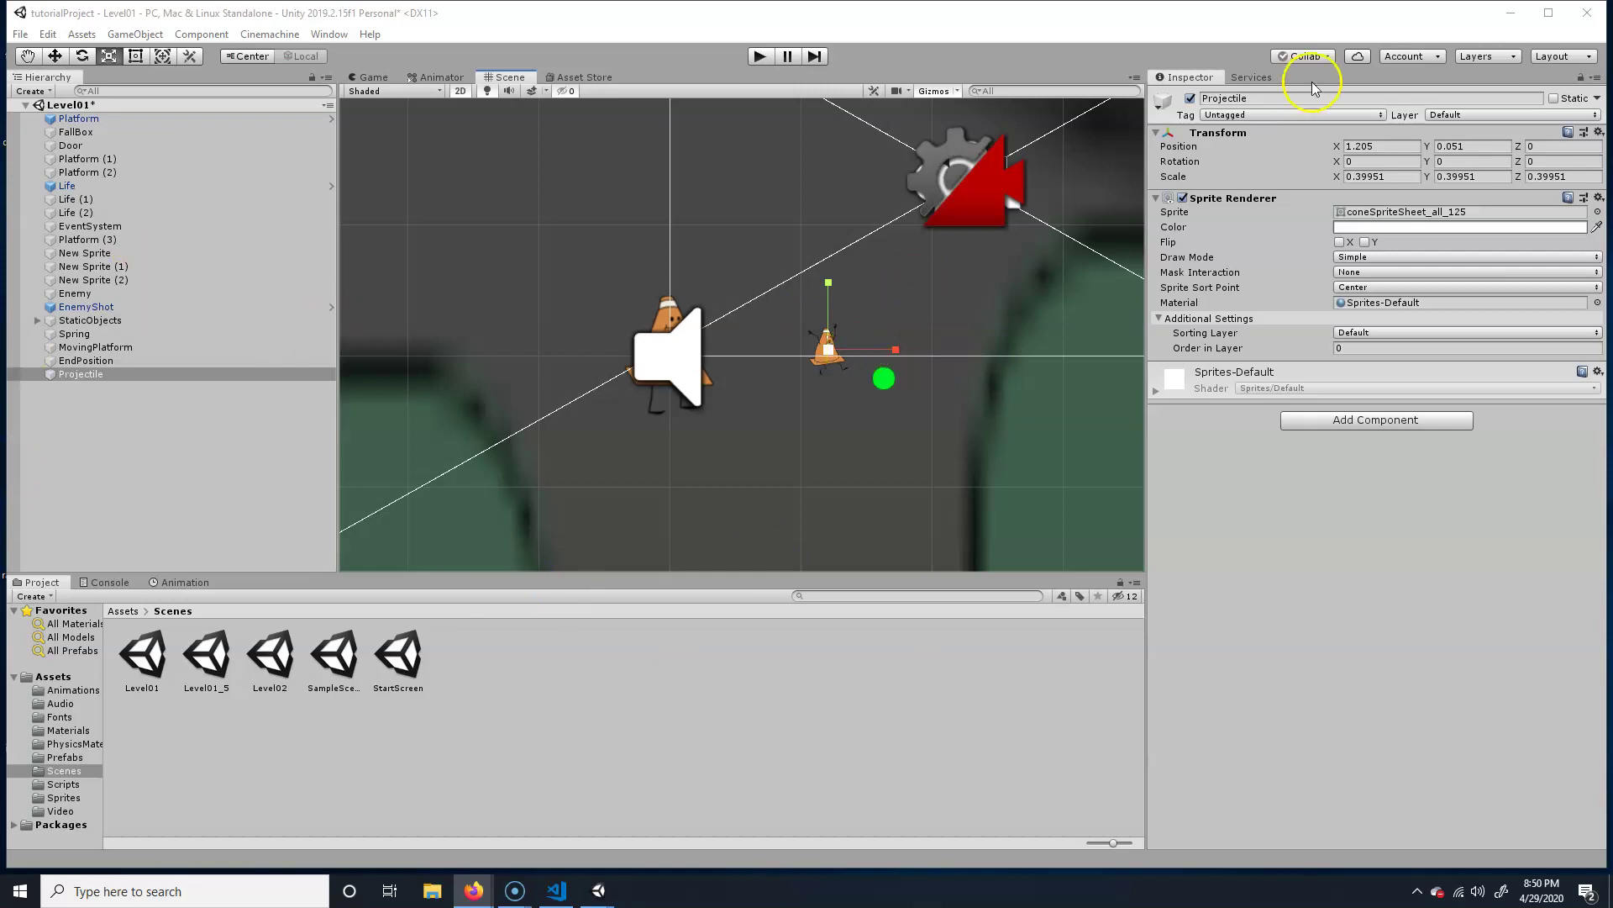
- Open PlayerControllerScript from the project's Scripts folder in Visual Studio Code
left_click(123, 611)
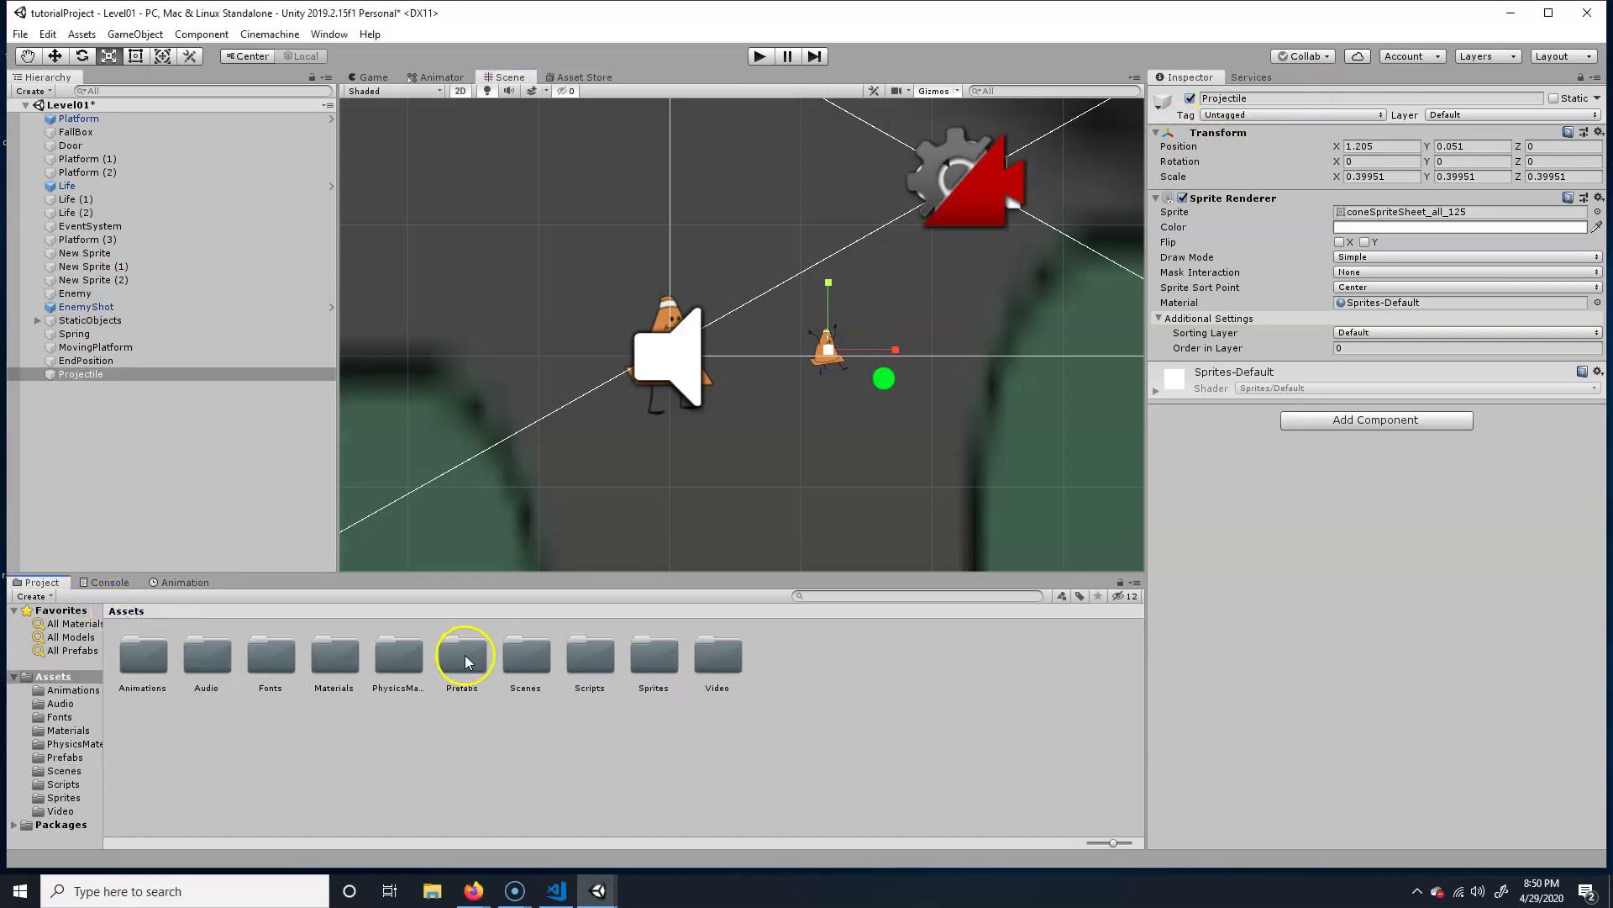
double_click(580, 664)
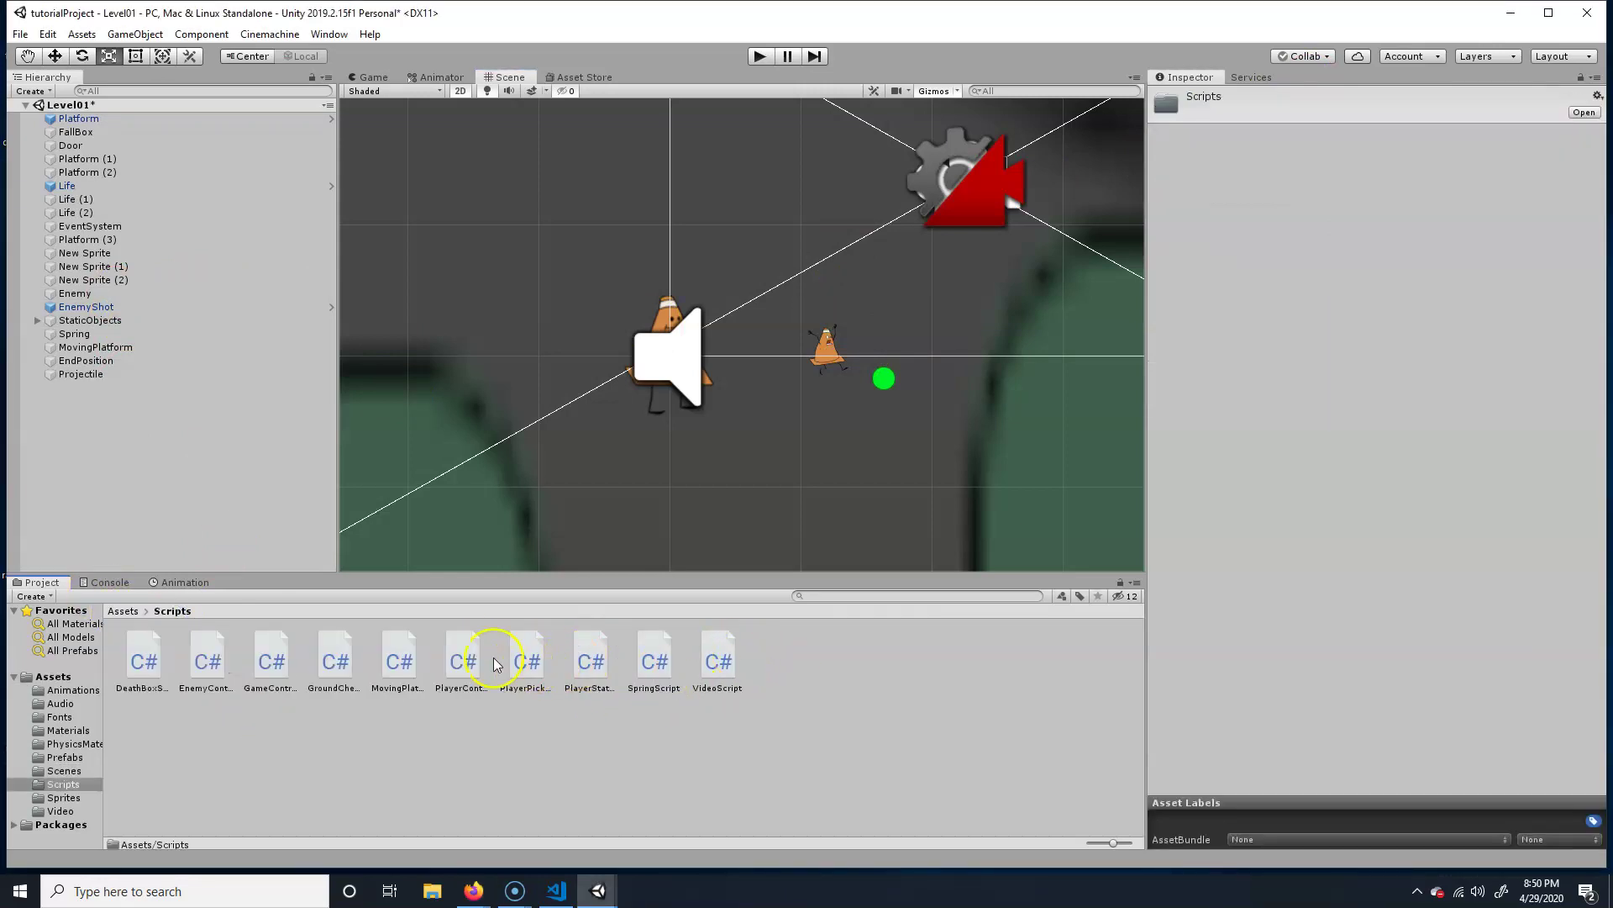
left_click(462, 662)
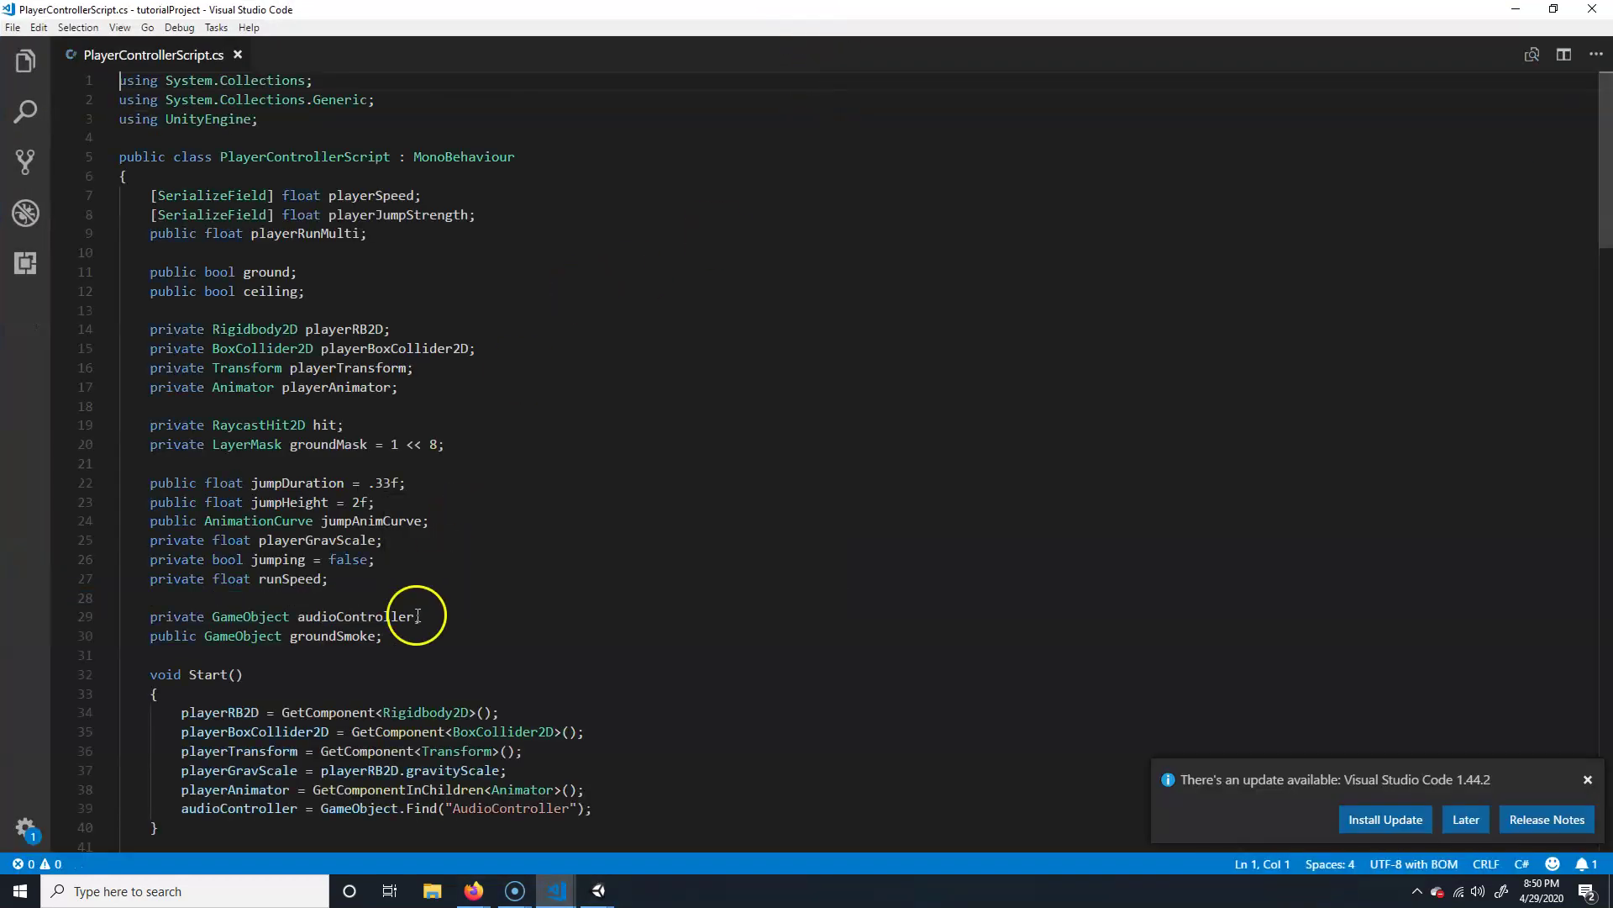
- Add a new variable block below groundSmoke, starting with the declaration "public GameObject shootObject;"
left_click(411, 630)
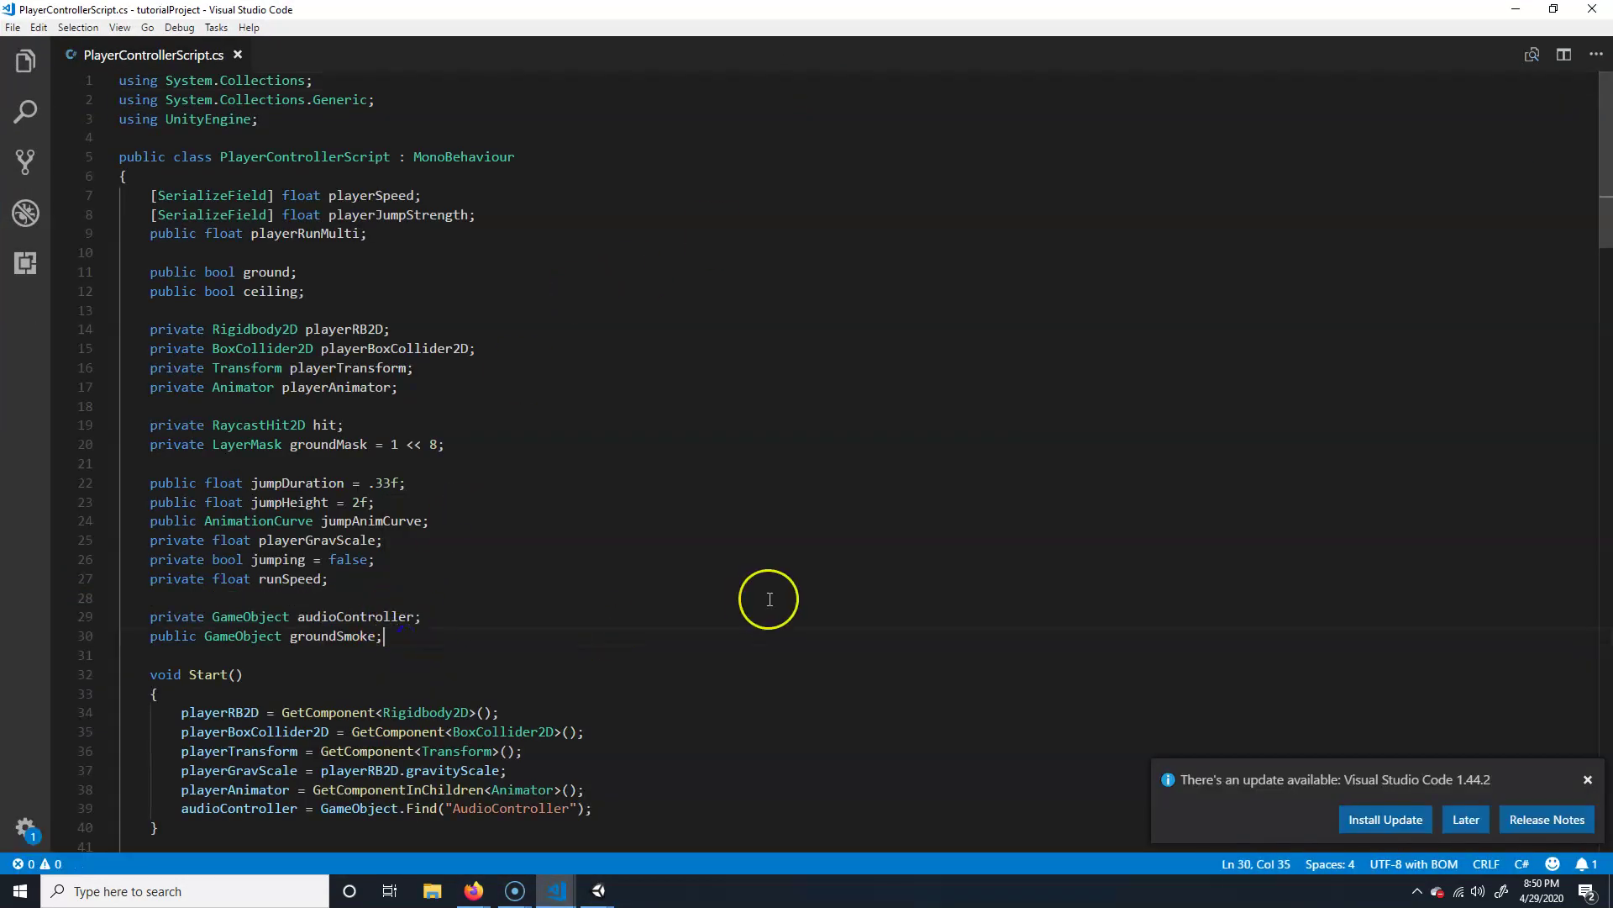
key("Return")
key("Return")
key("Return")
key("Up")
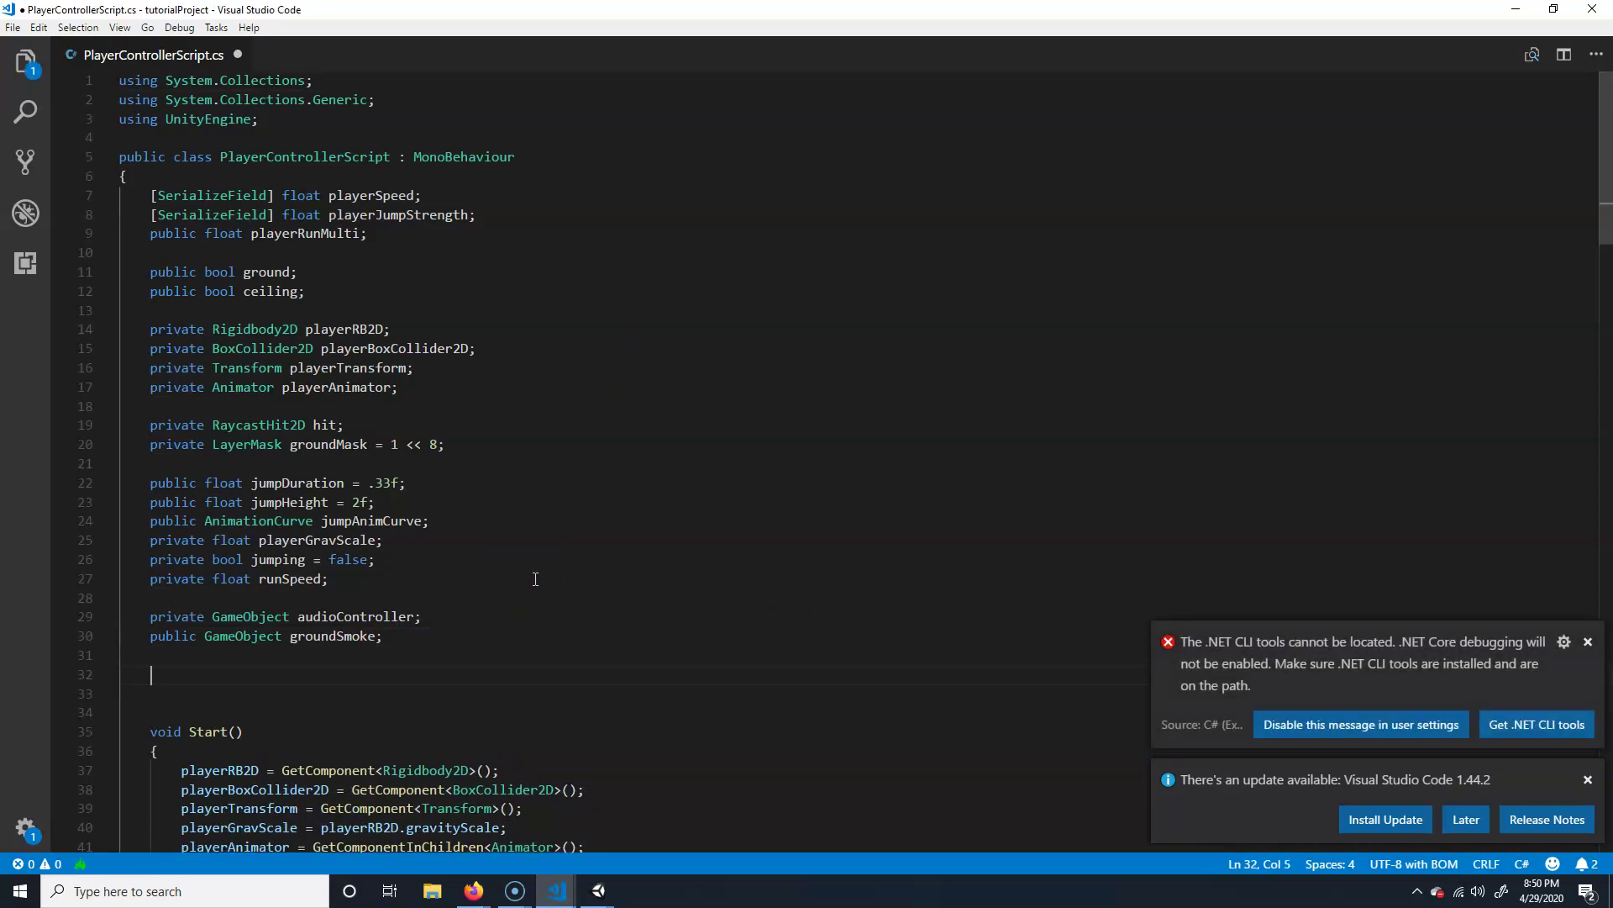
type("pub")
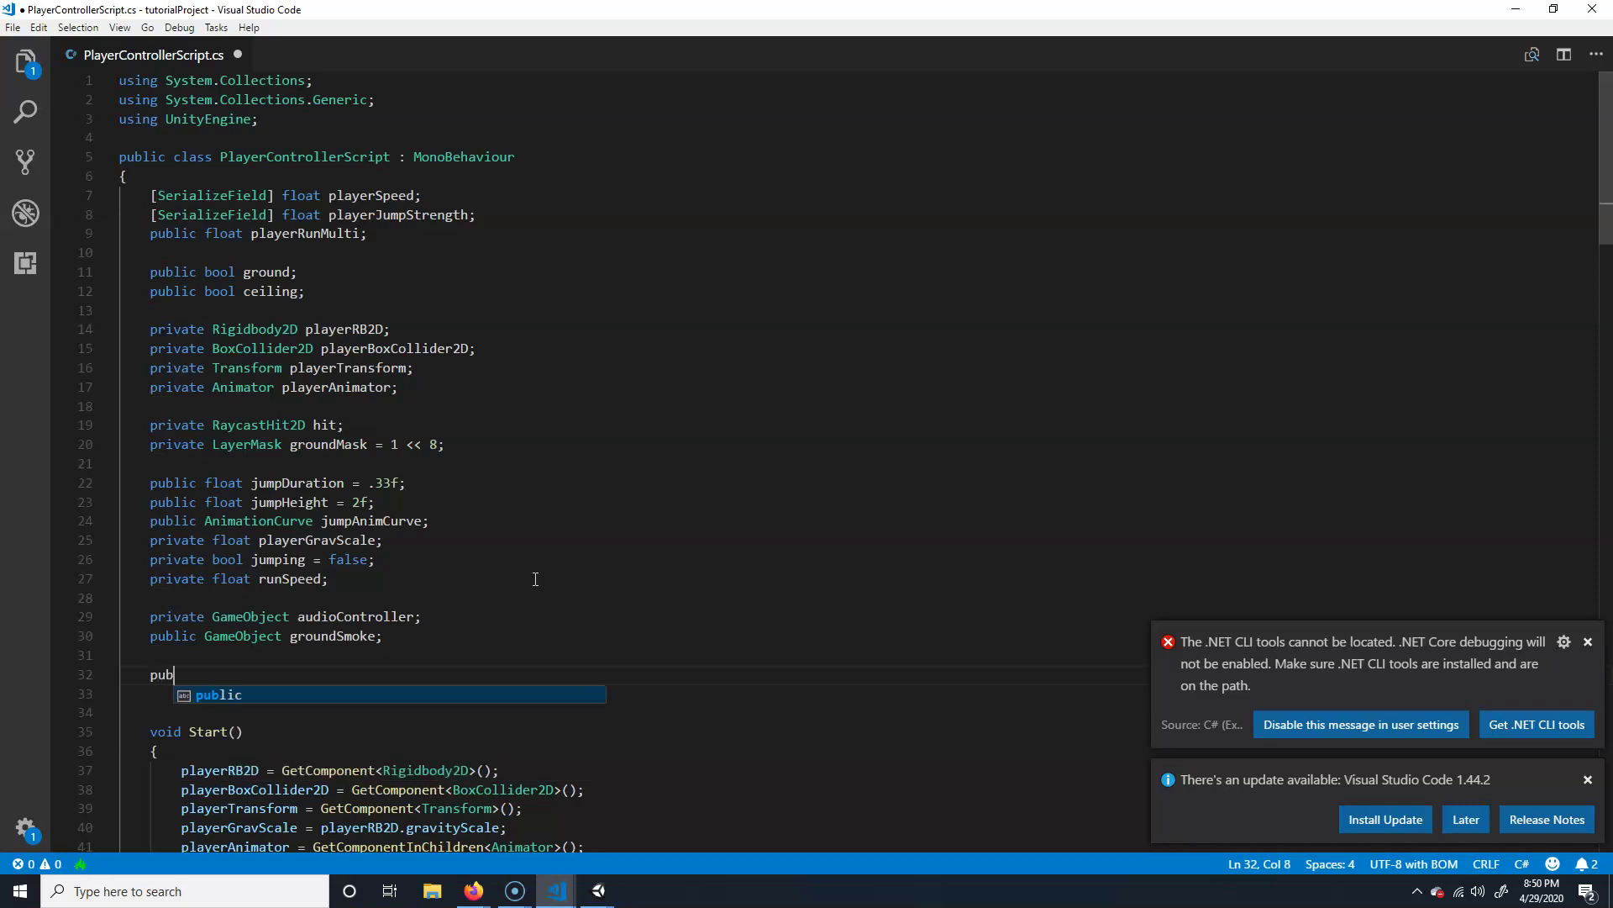
type("lic Game")
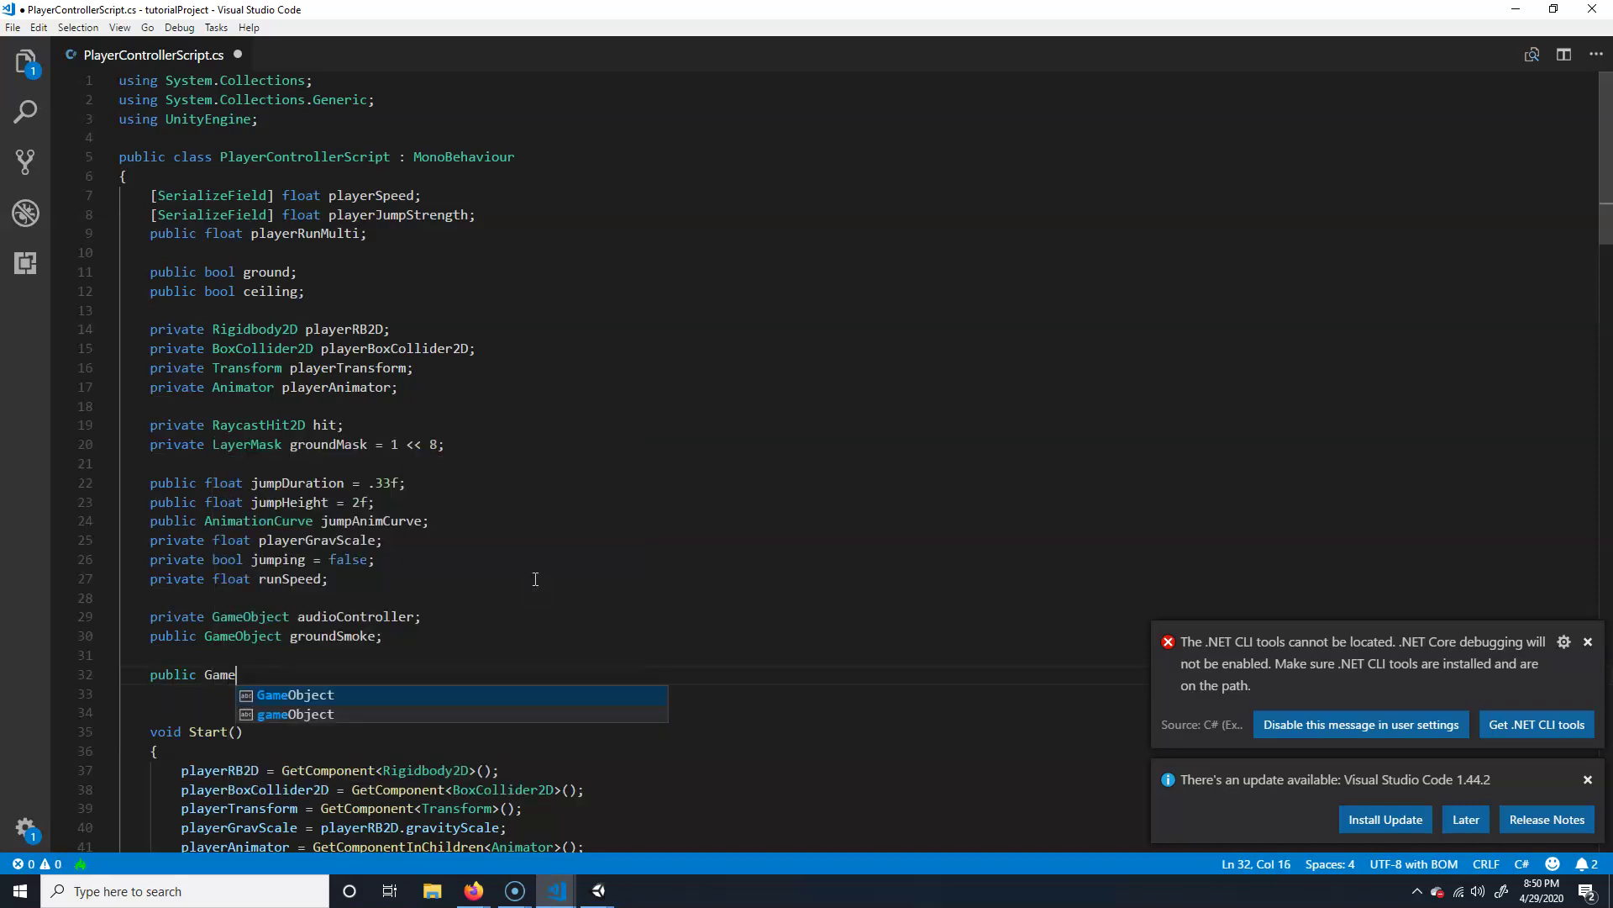
type("O")
key("Tab")
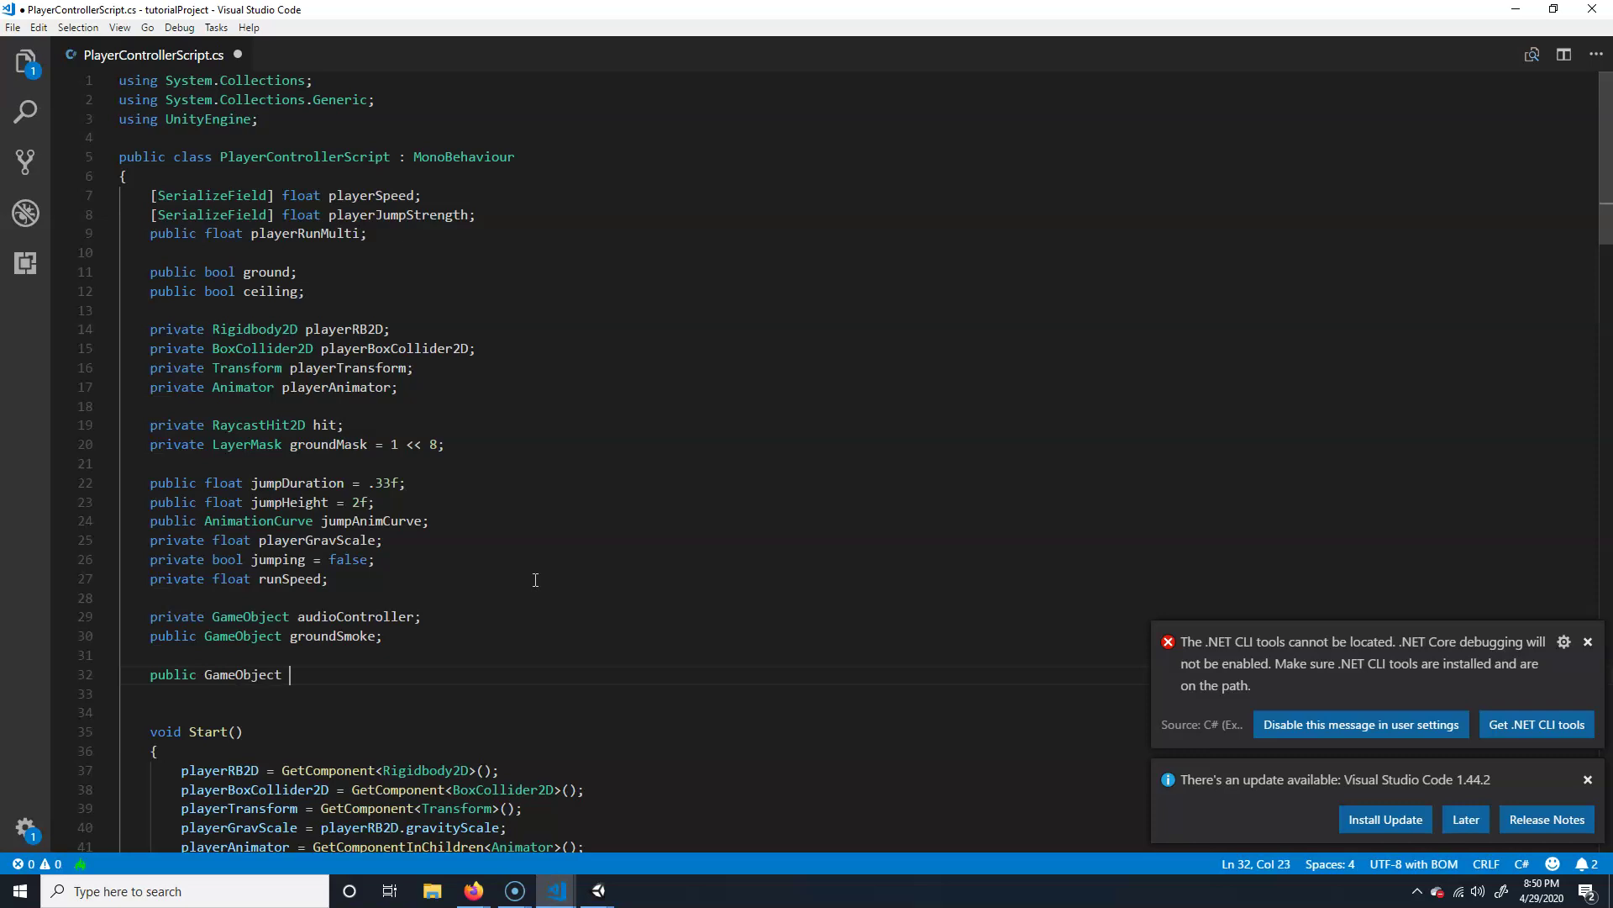
type("s")
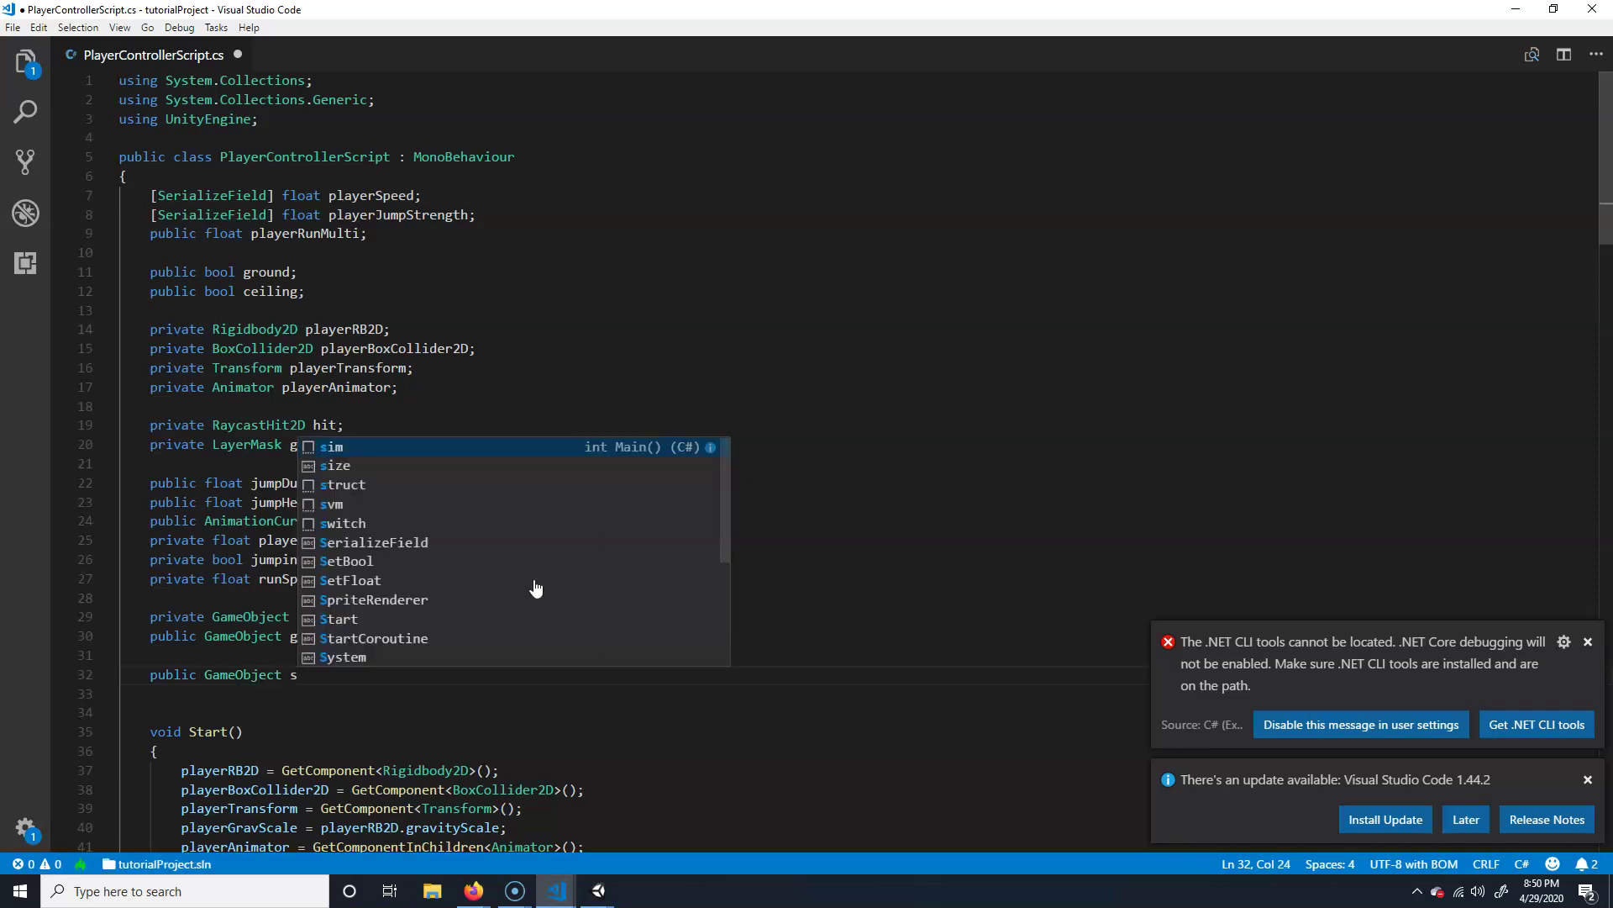
type("hootObje")
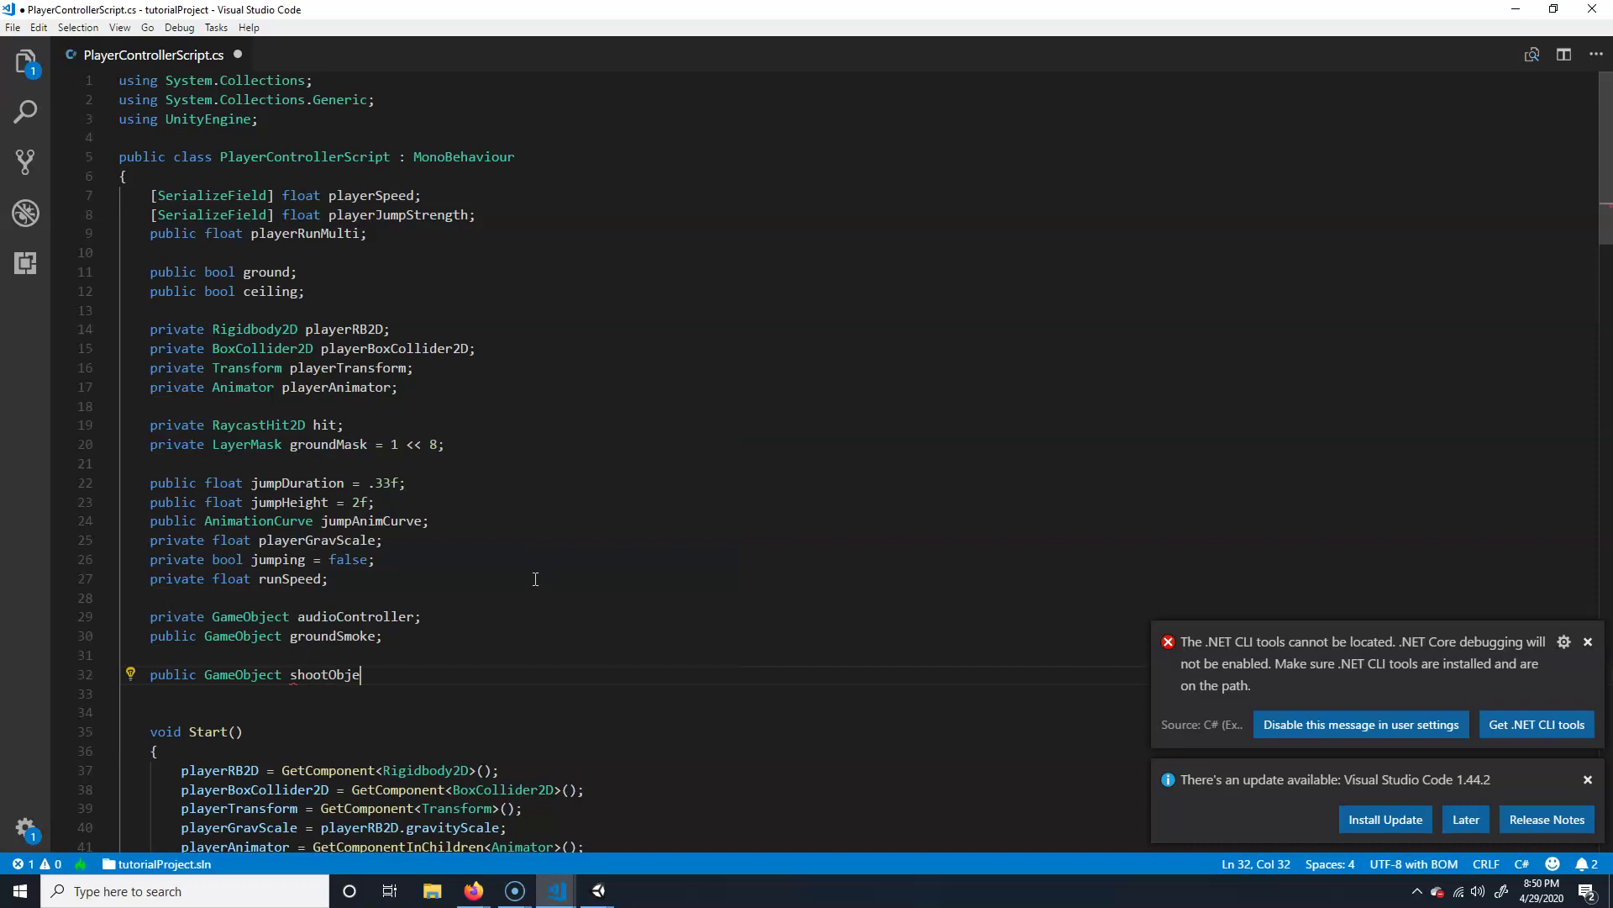
type("ct;")
key("Return")
- Declare "public float shootInterval;" below the shootObject variable
type("pu")
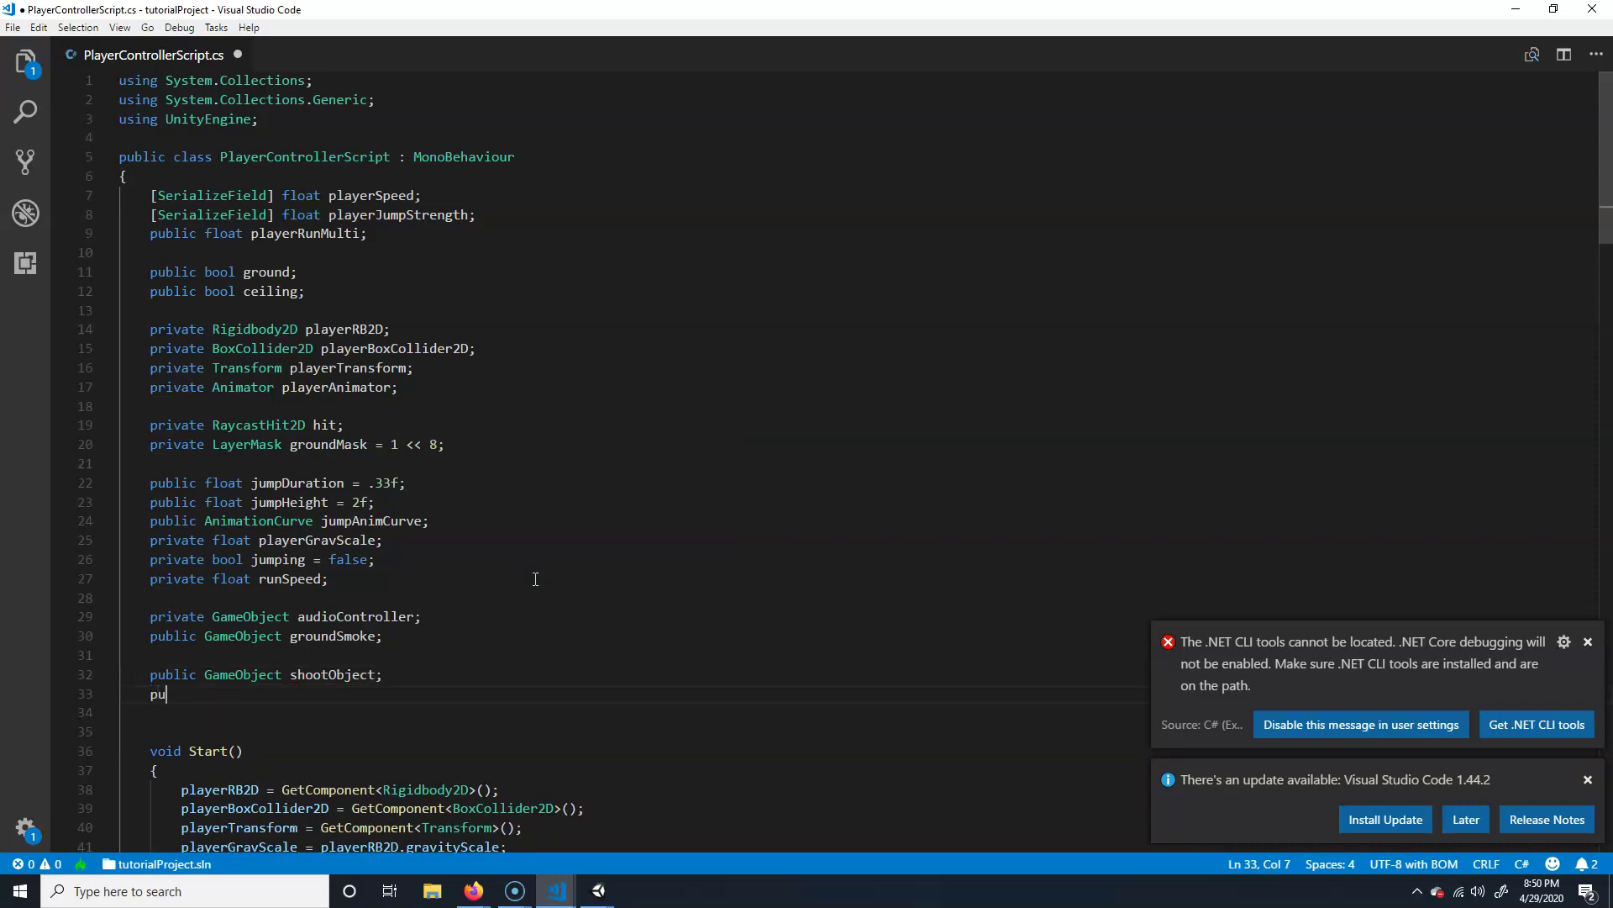
type("blic float")
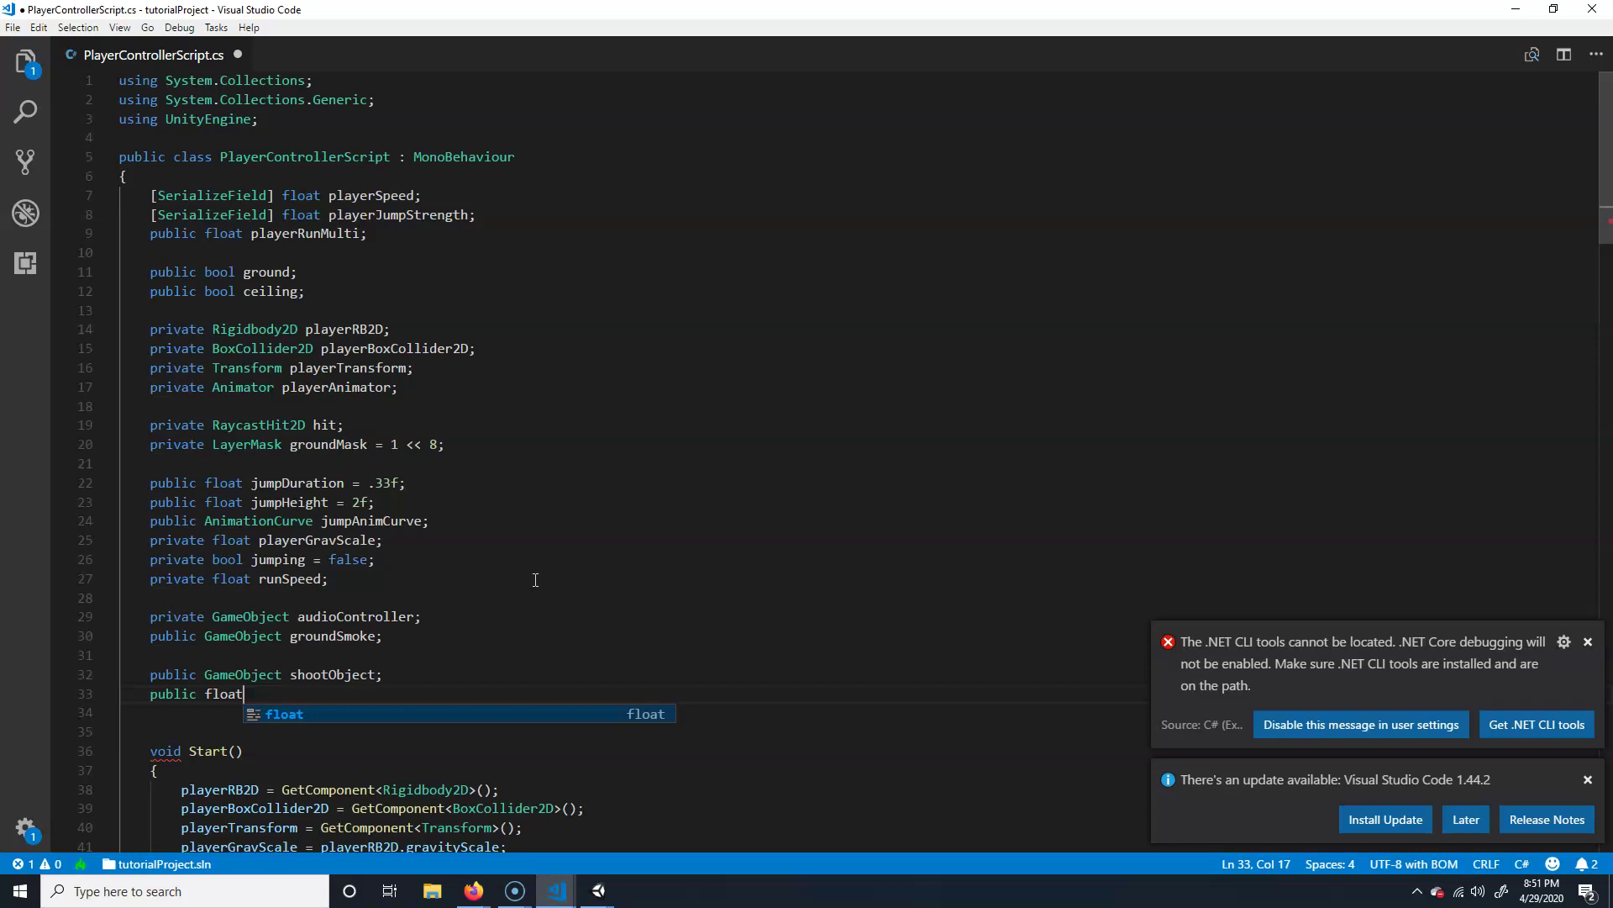
type("shoot")
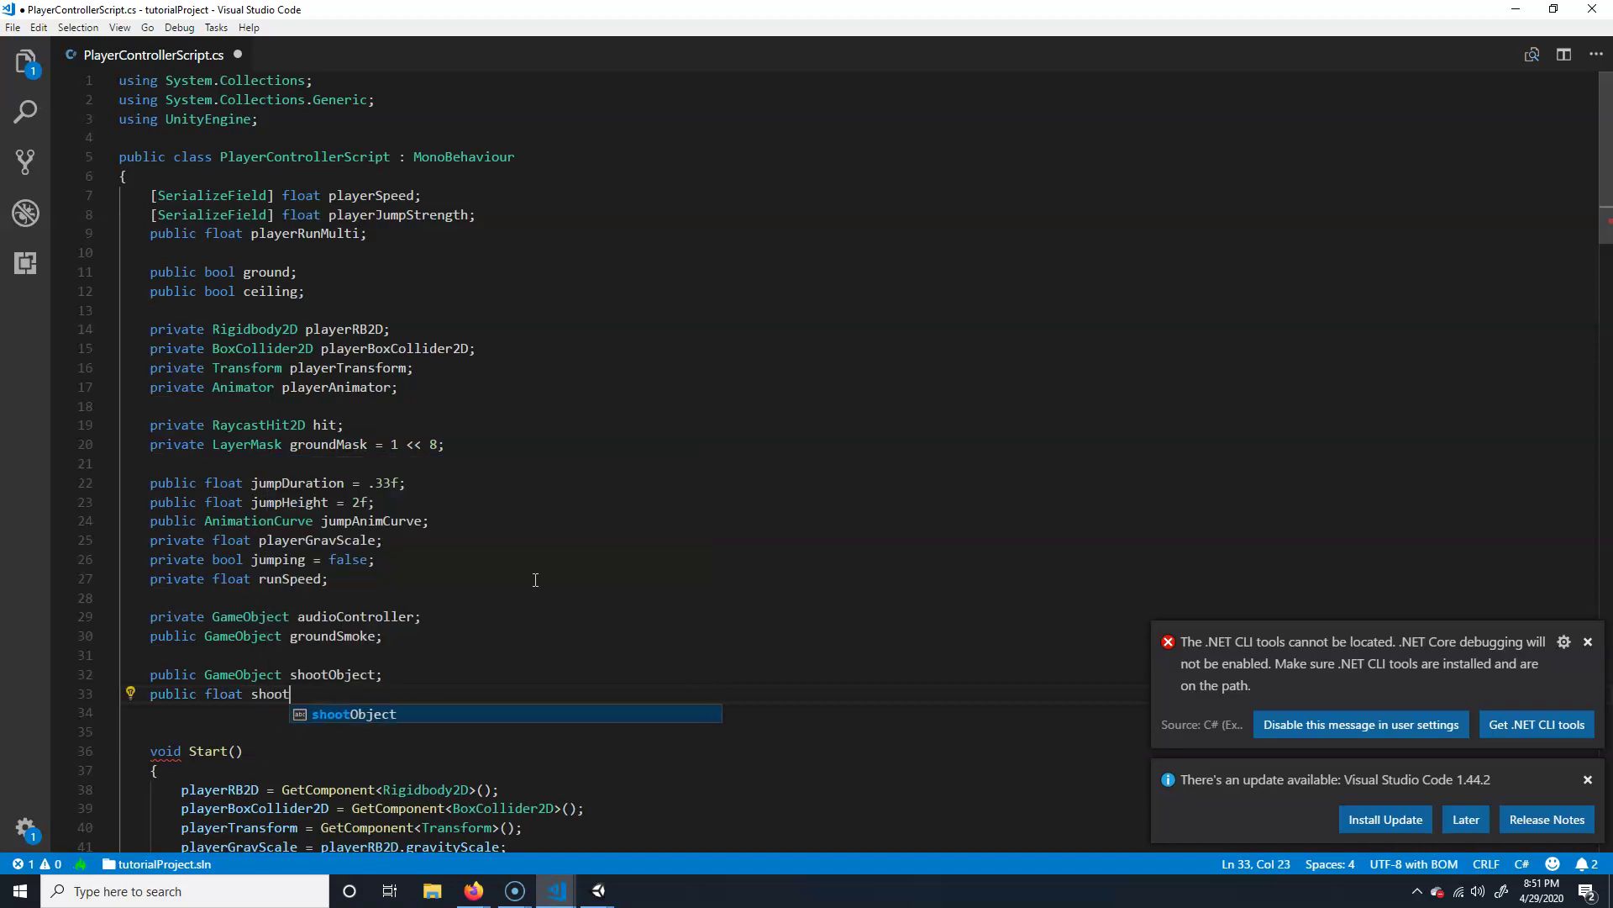
key("Escape")
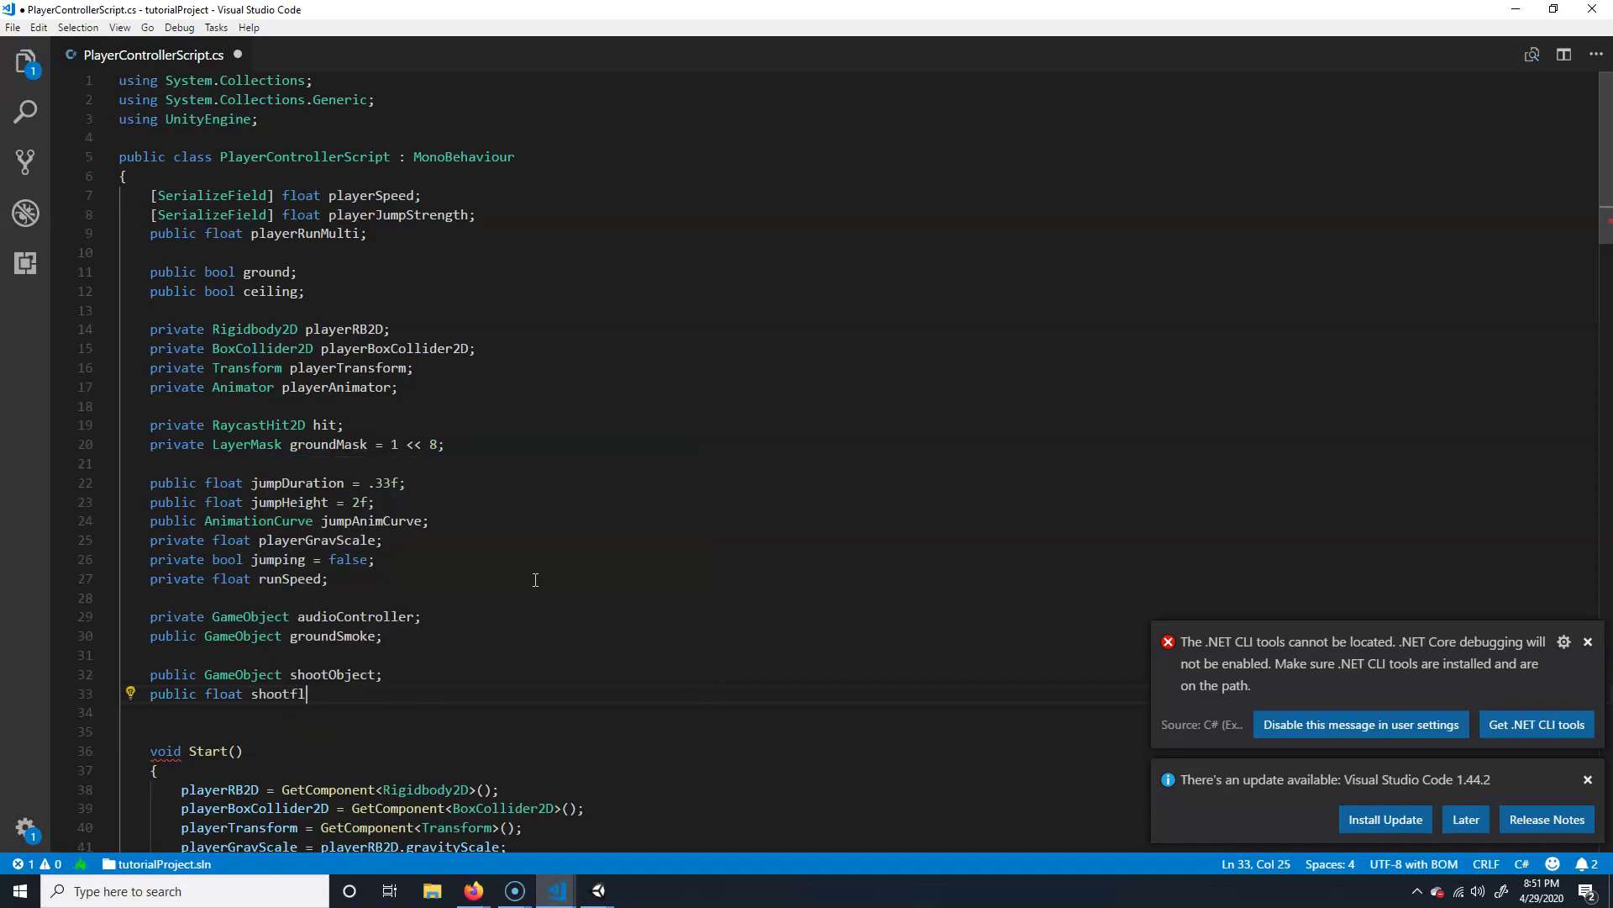
type("Interval;")
key("Return")
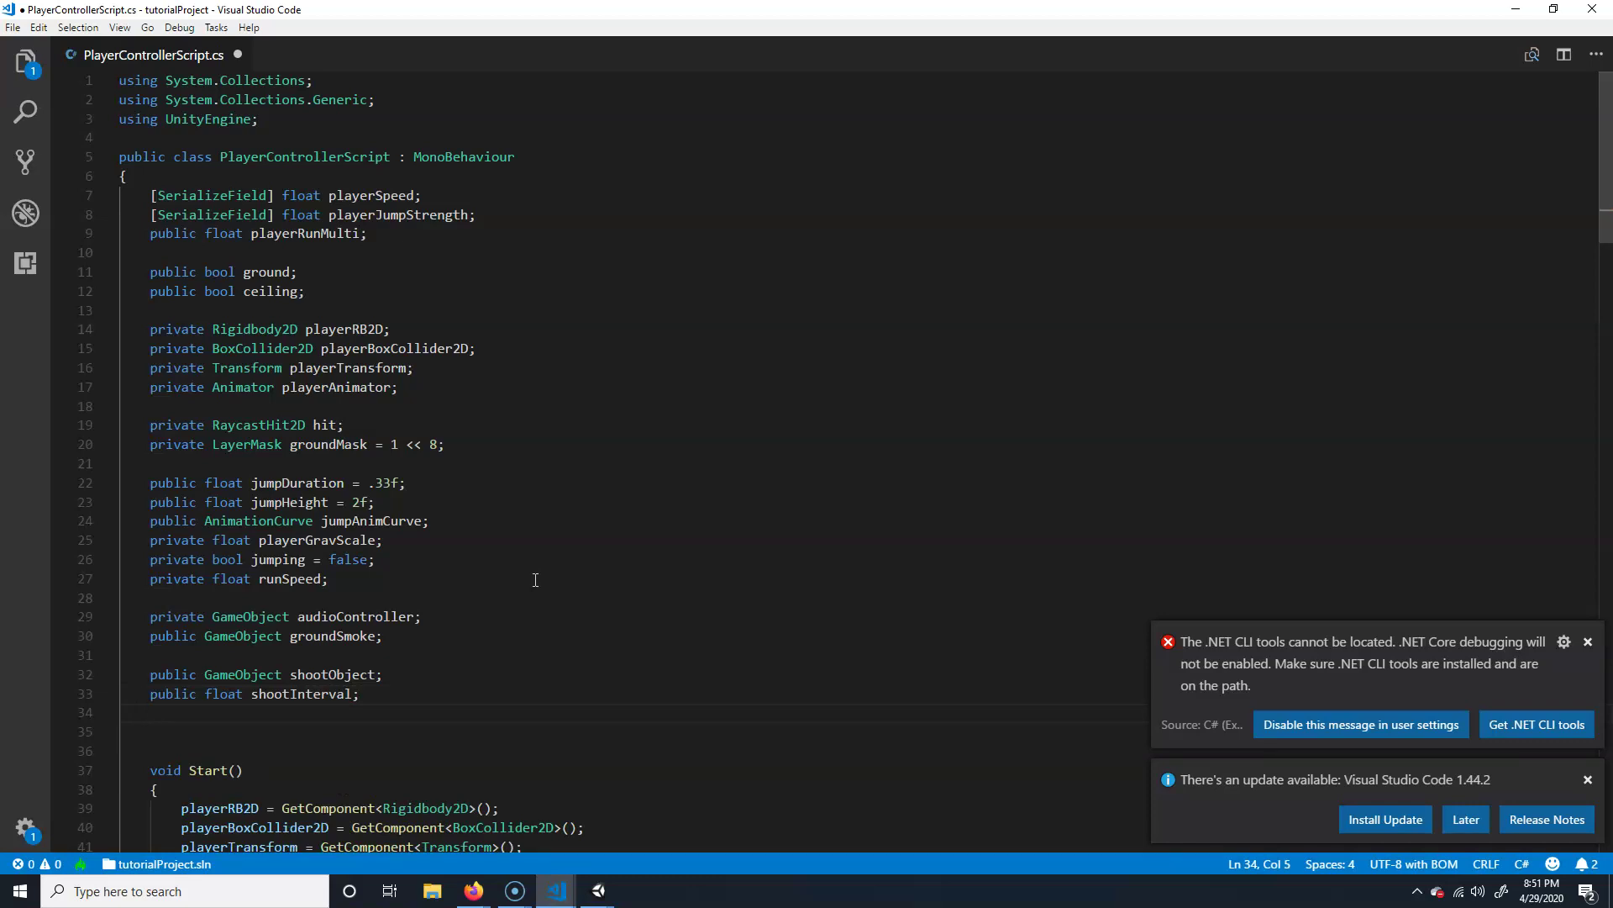
- Declare "public float shootXSpeed;" below the shootInterval variable
type("pu")
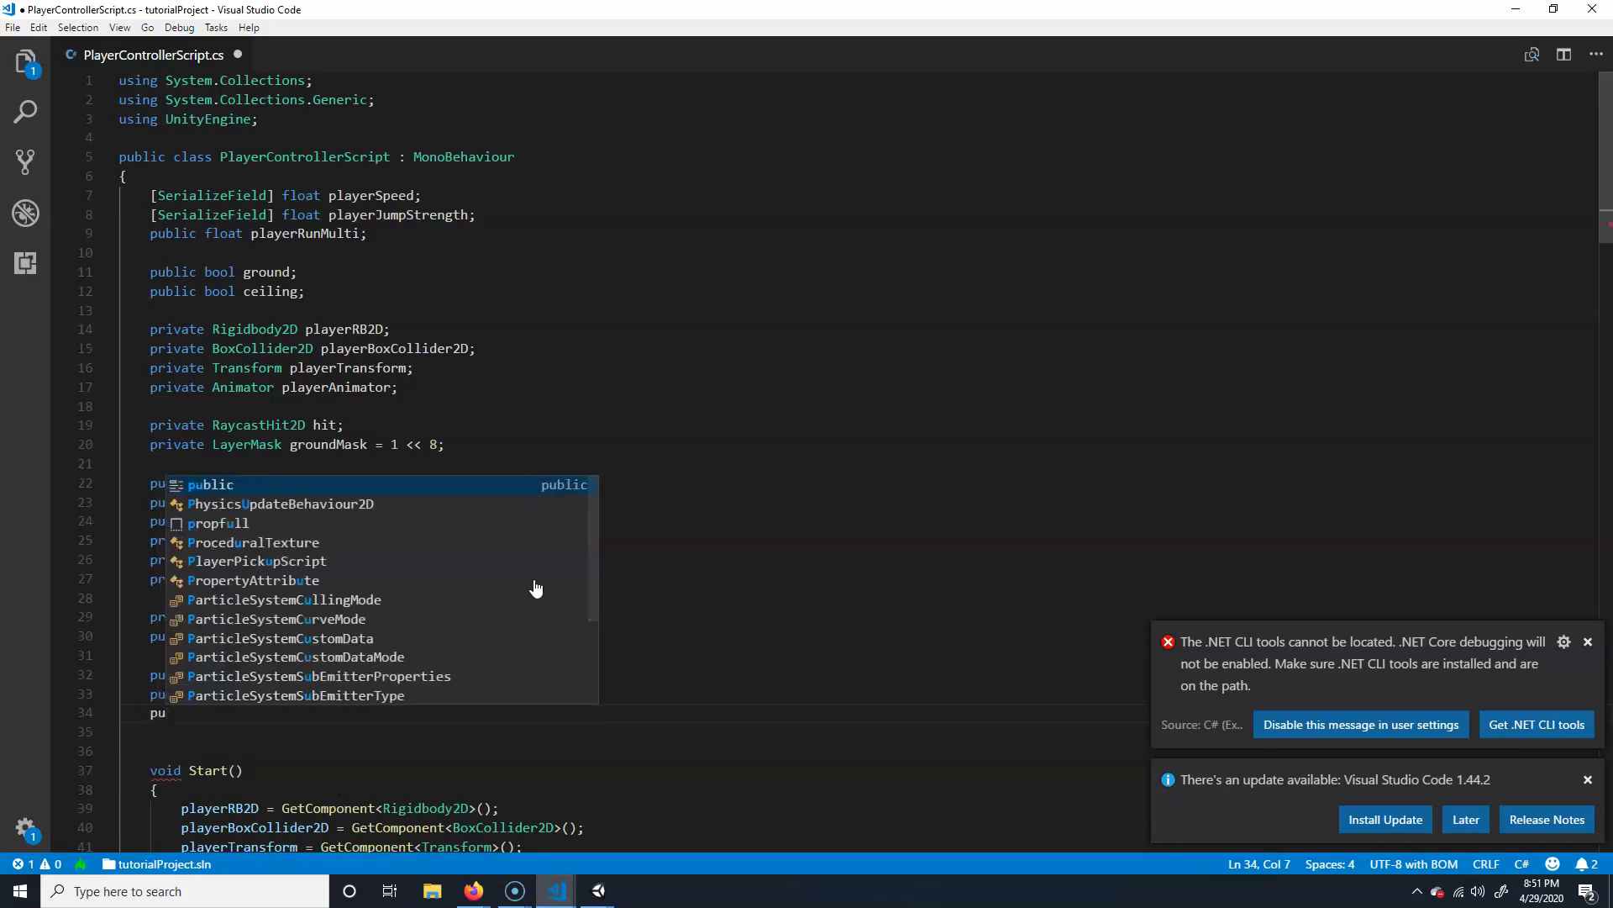
type("blic")
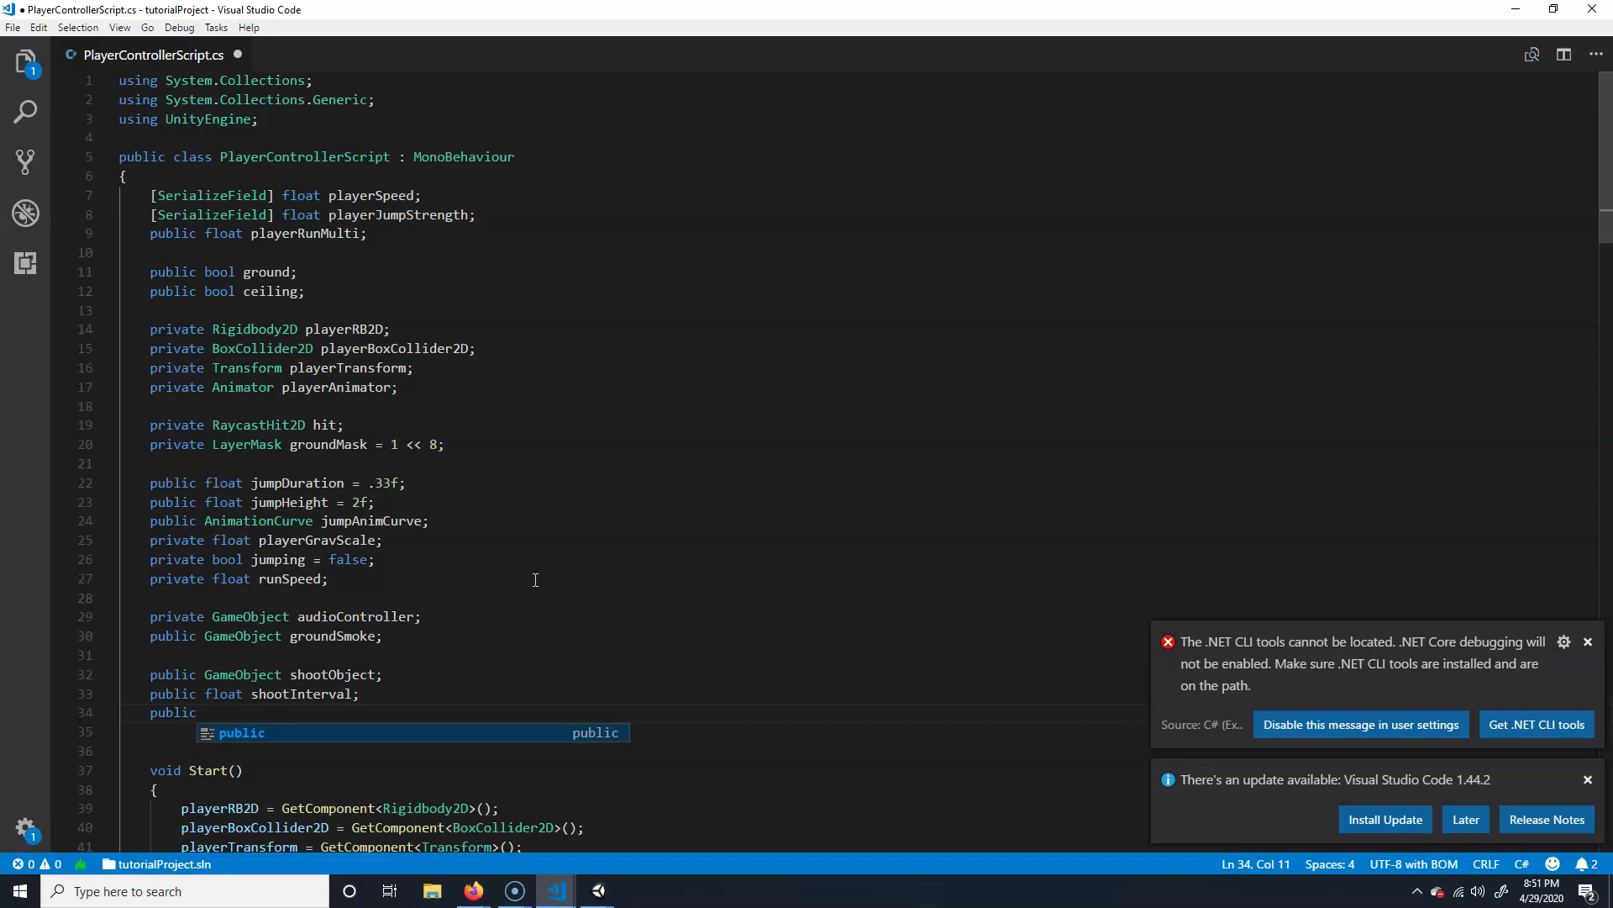
type("float")
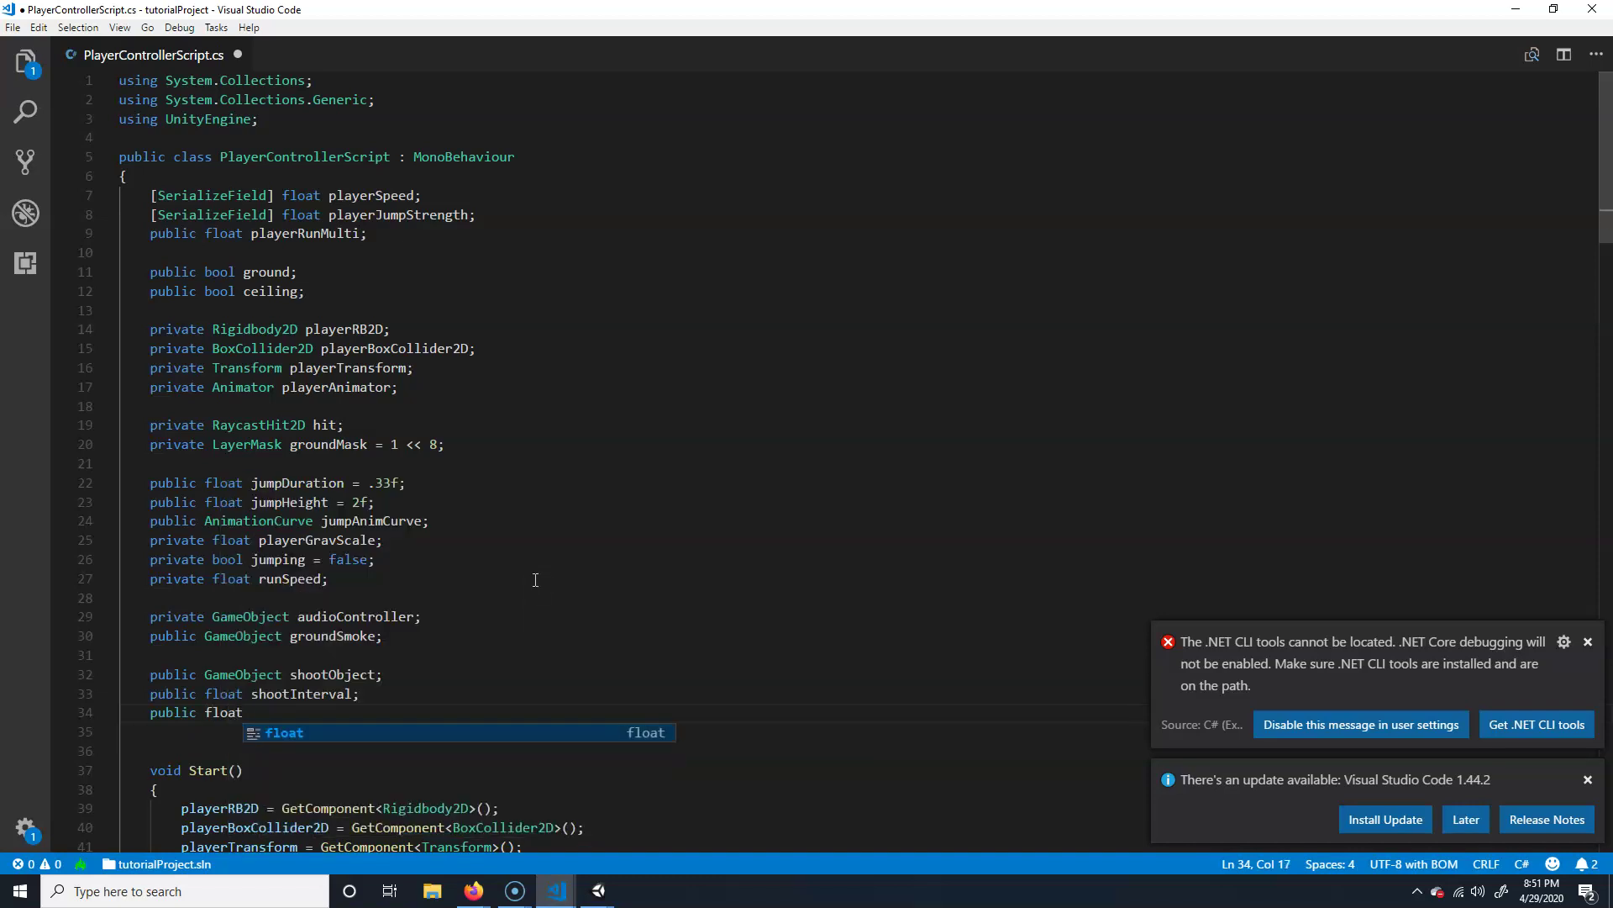
type(" s")
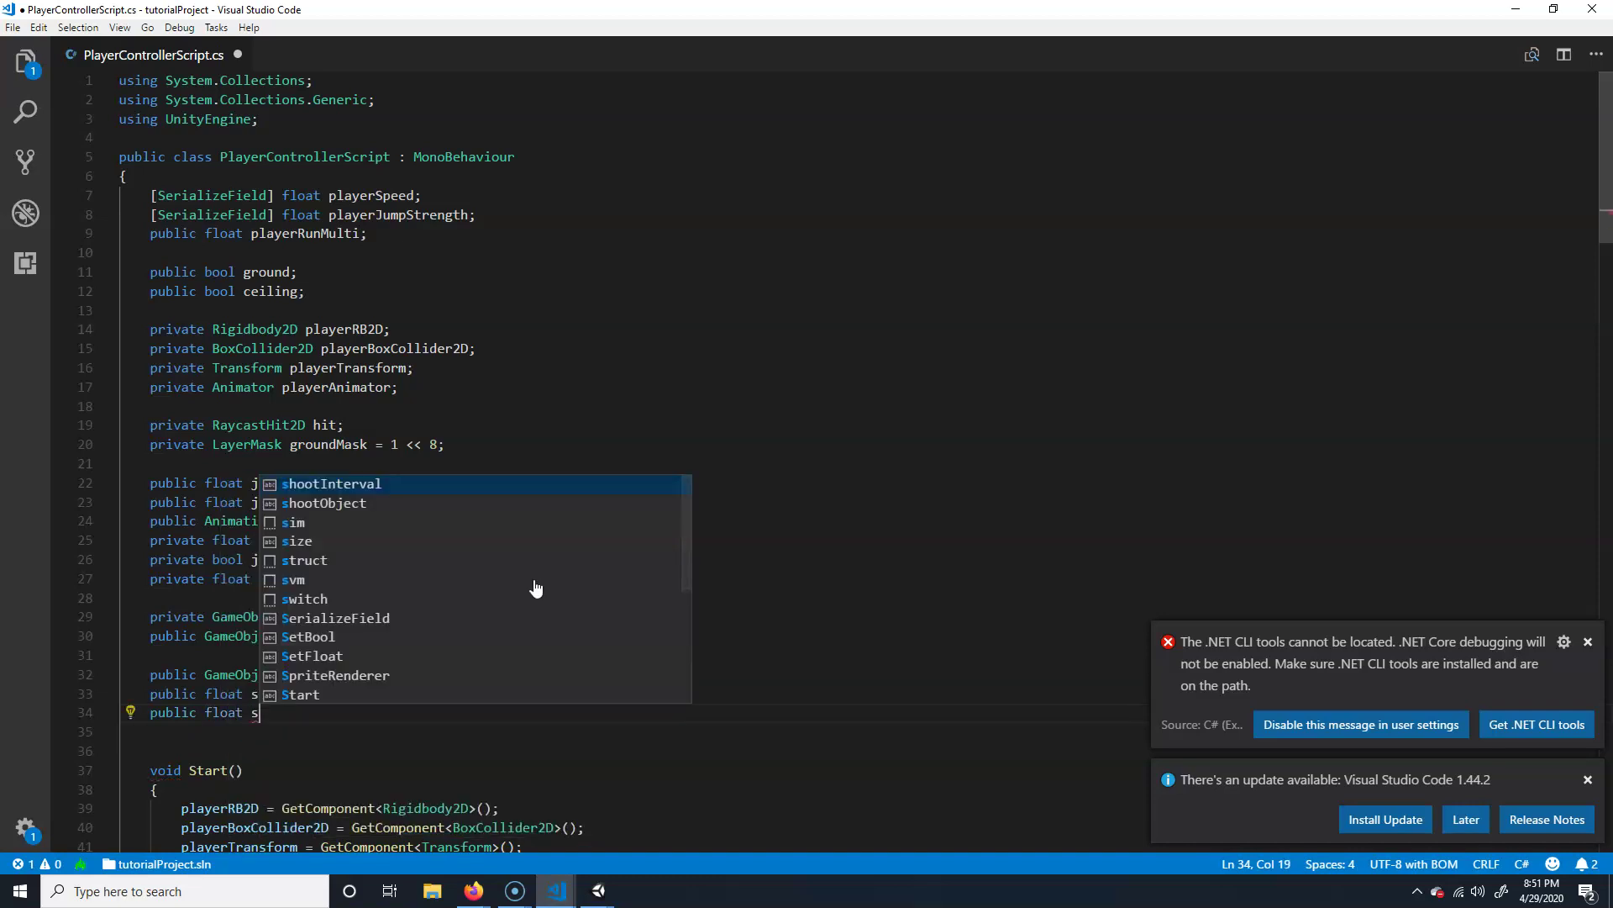
type("hootX")
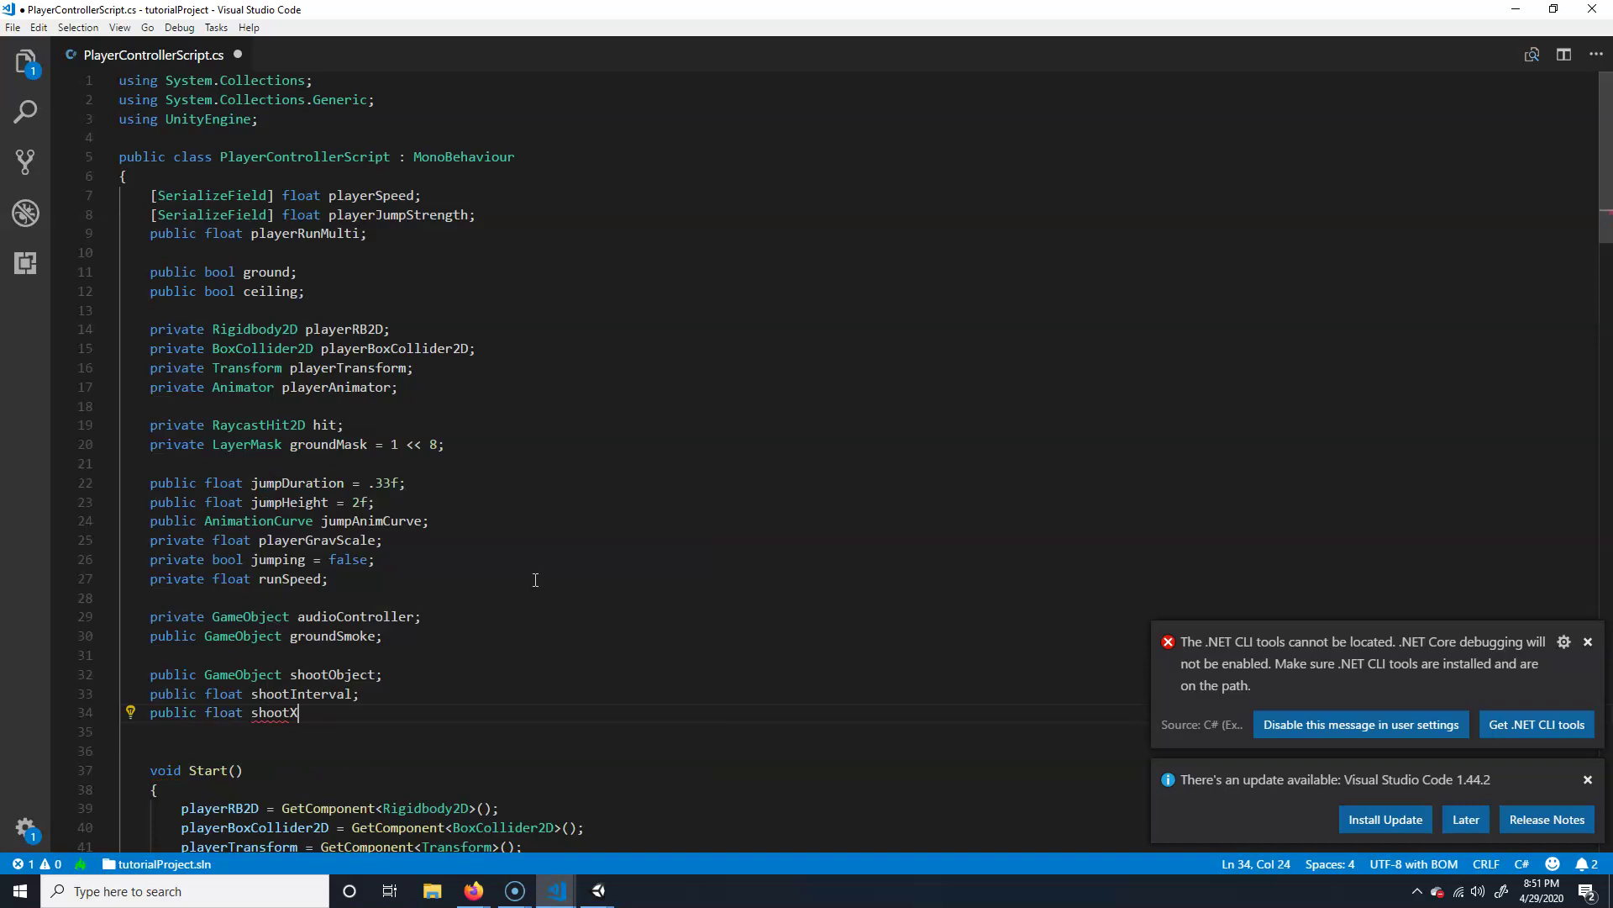
type("Speed;")
key("Return")
- Declare "public float shootYSpeed;" below the shootXSpeed variable
type("public ")
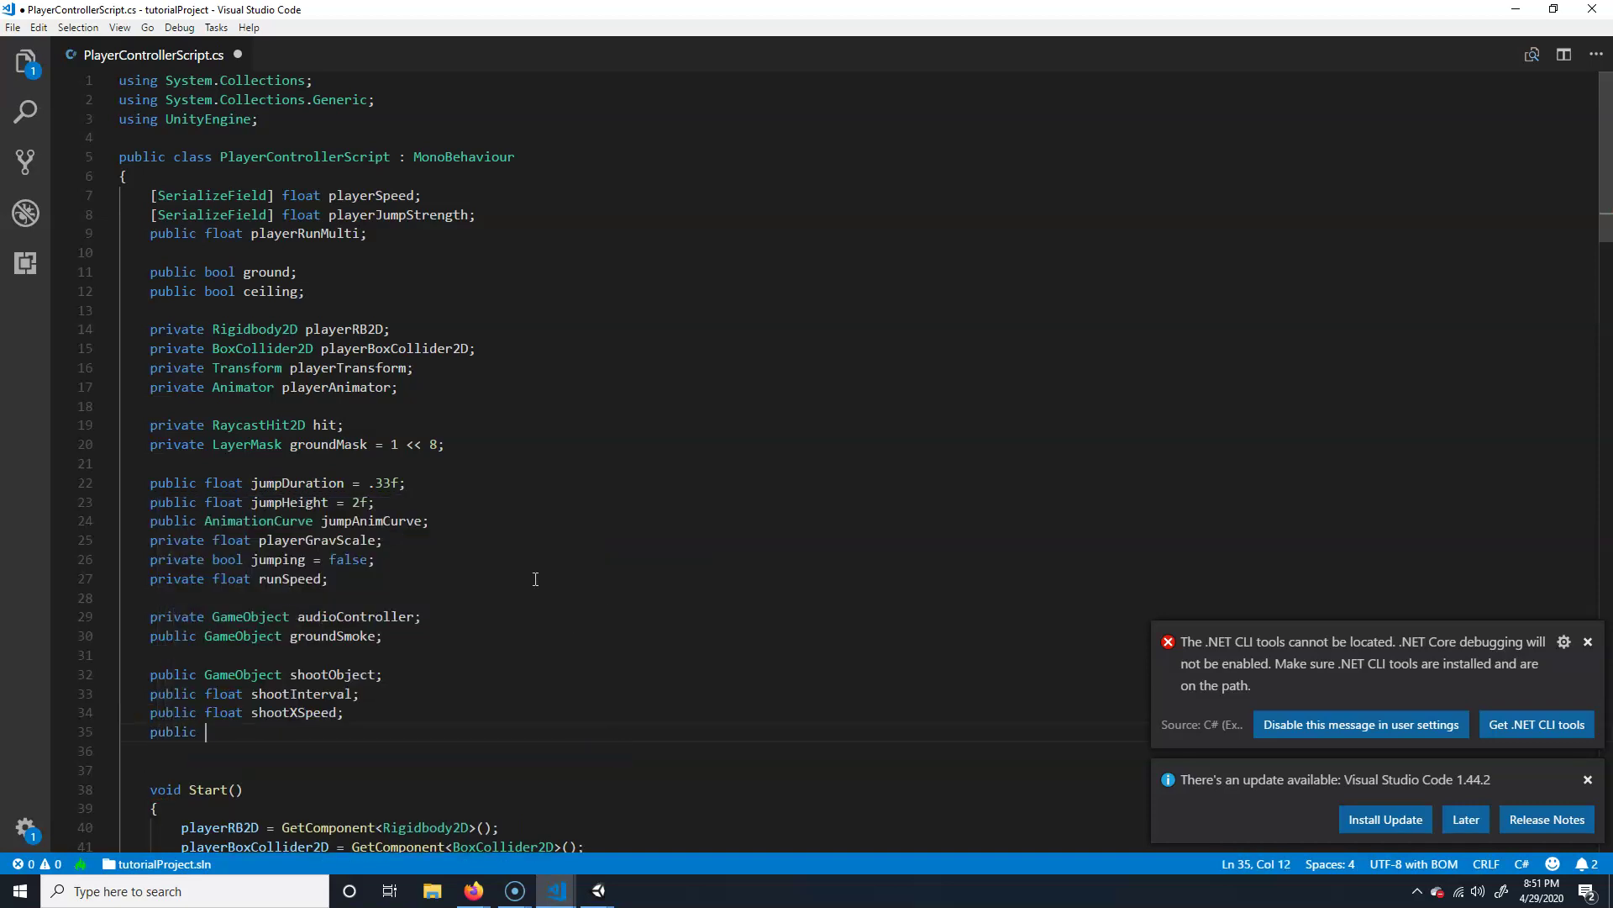
type("float shoo")
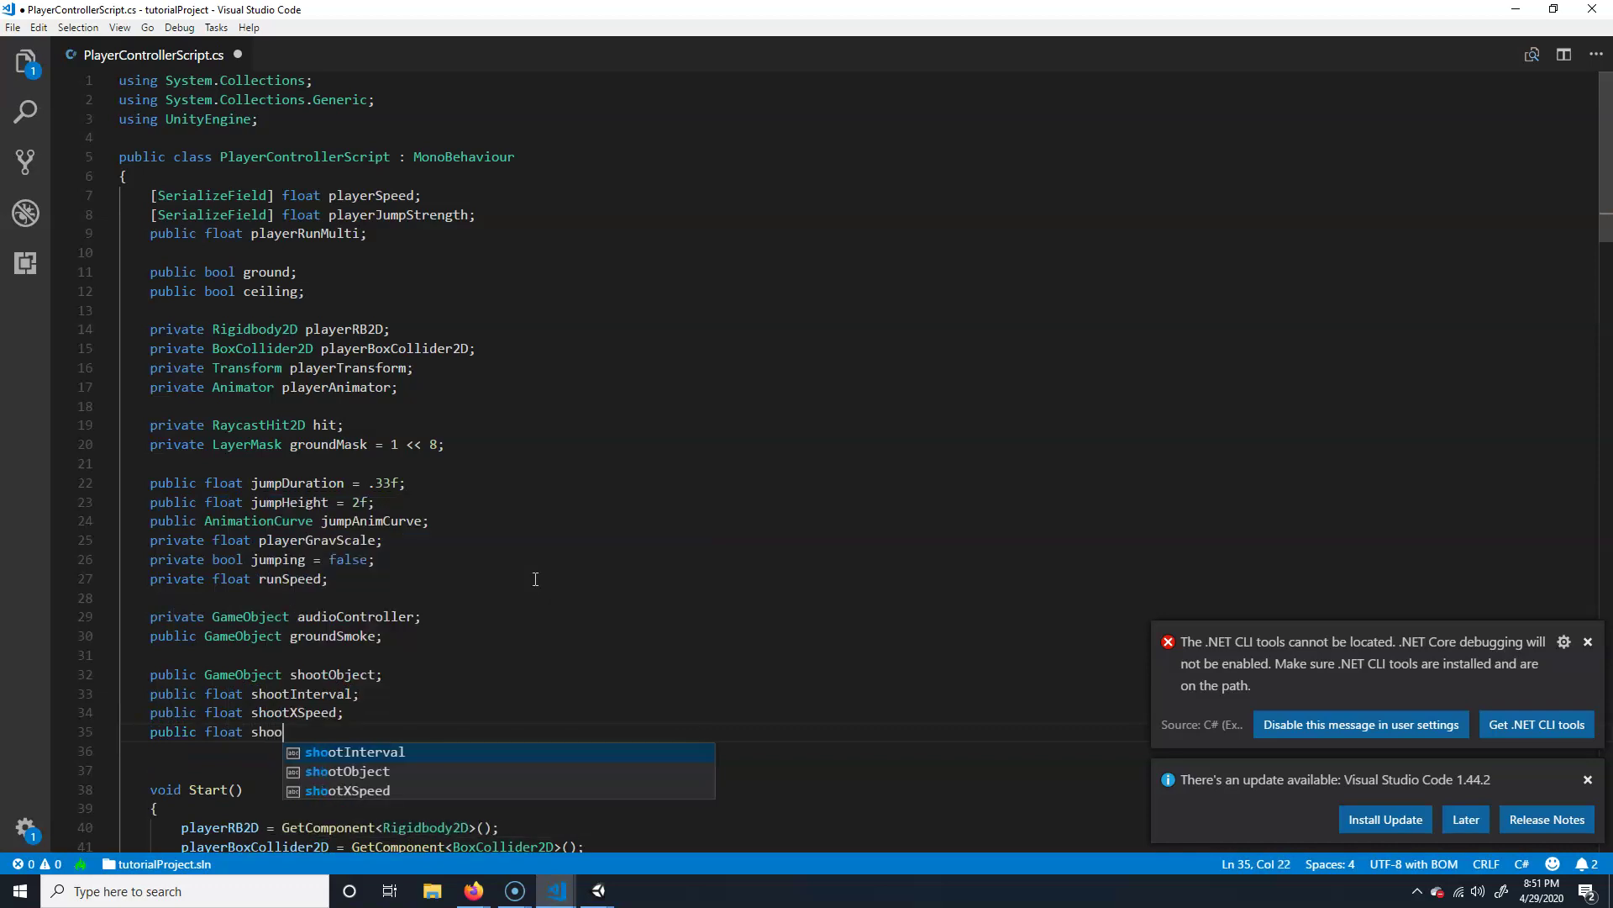
type("tYSpeed;")
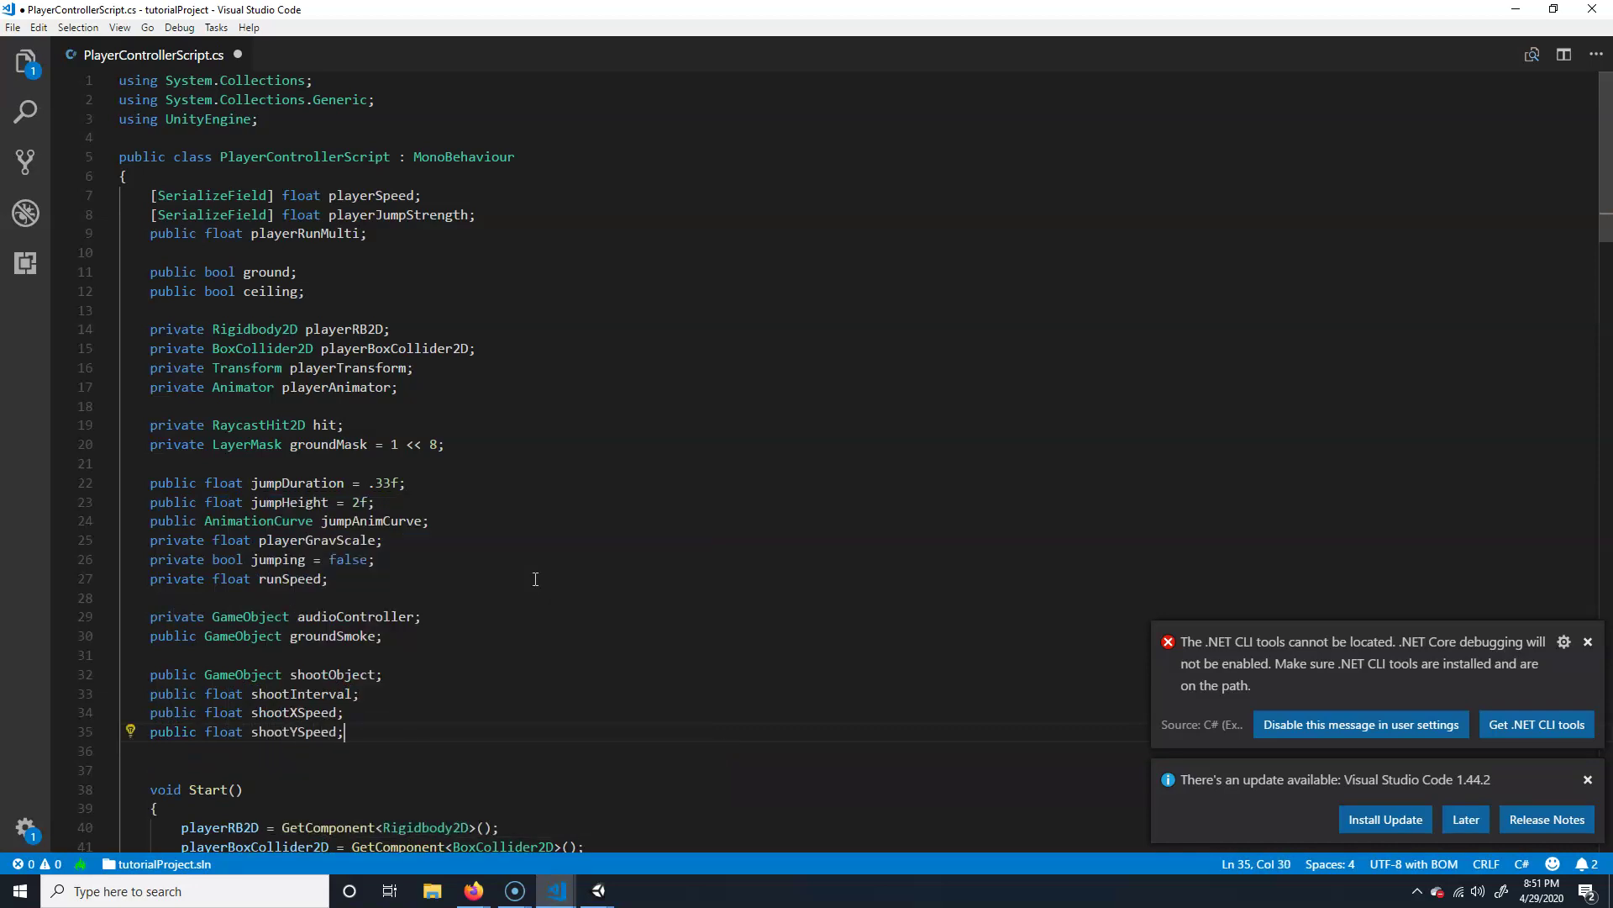
key("Return")
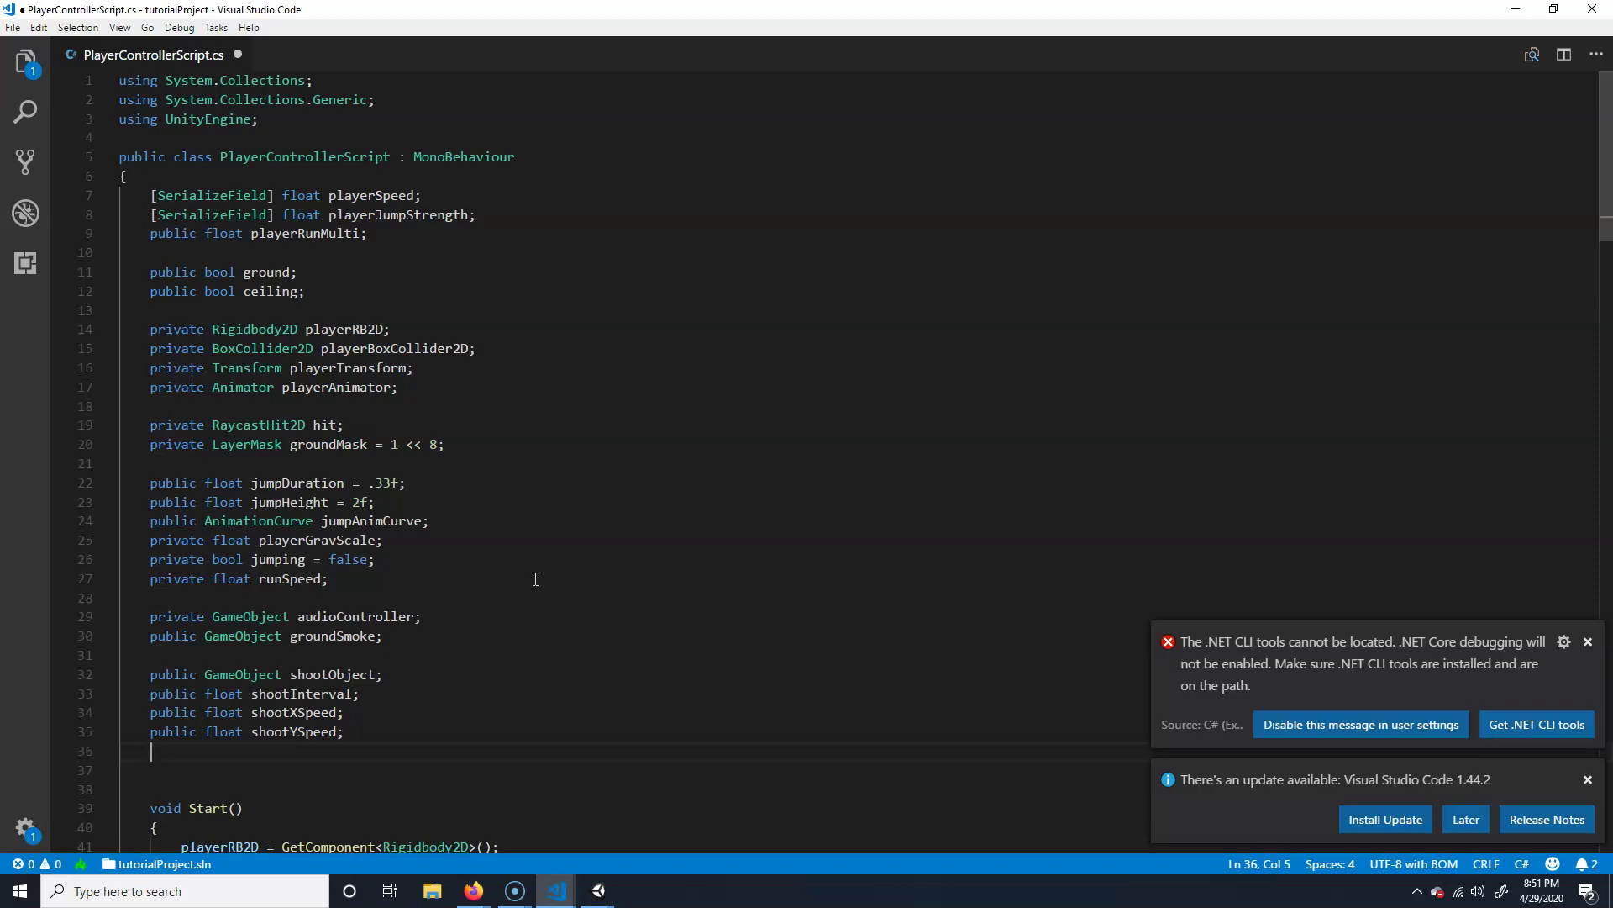
- Declare "private float shootTime;" below the shootYSpeed variable
type("private float shoottime")
key("BackSpace")
key("BackSpace")
key("BackSpace")
key("BackSpace")
type("Tim")
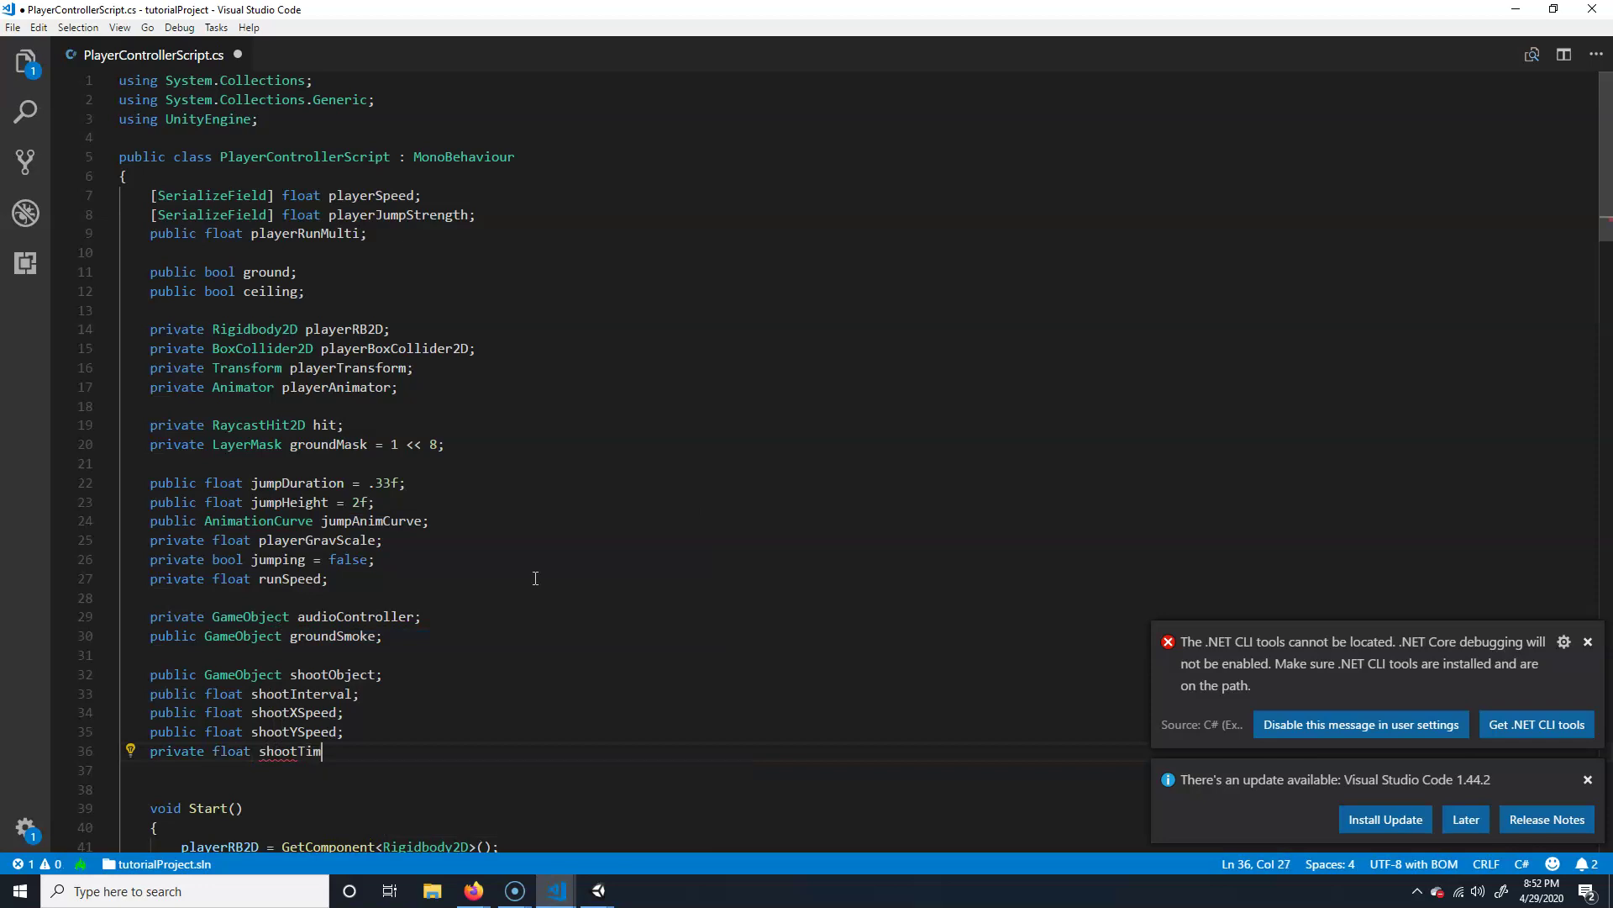
type("e;")
key("Return")
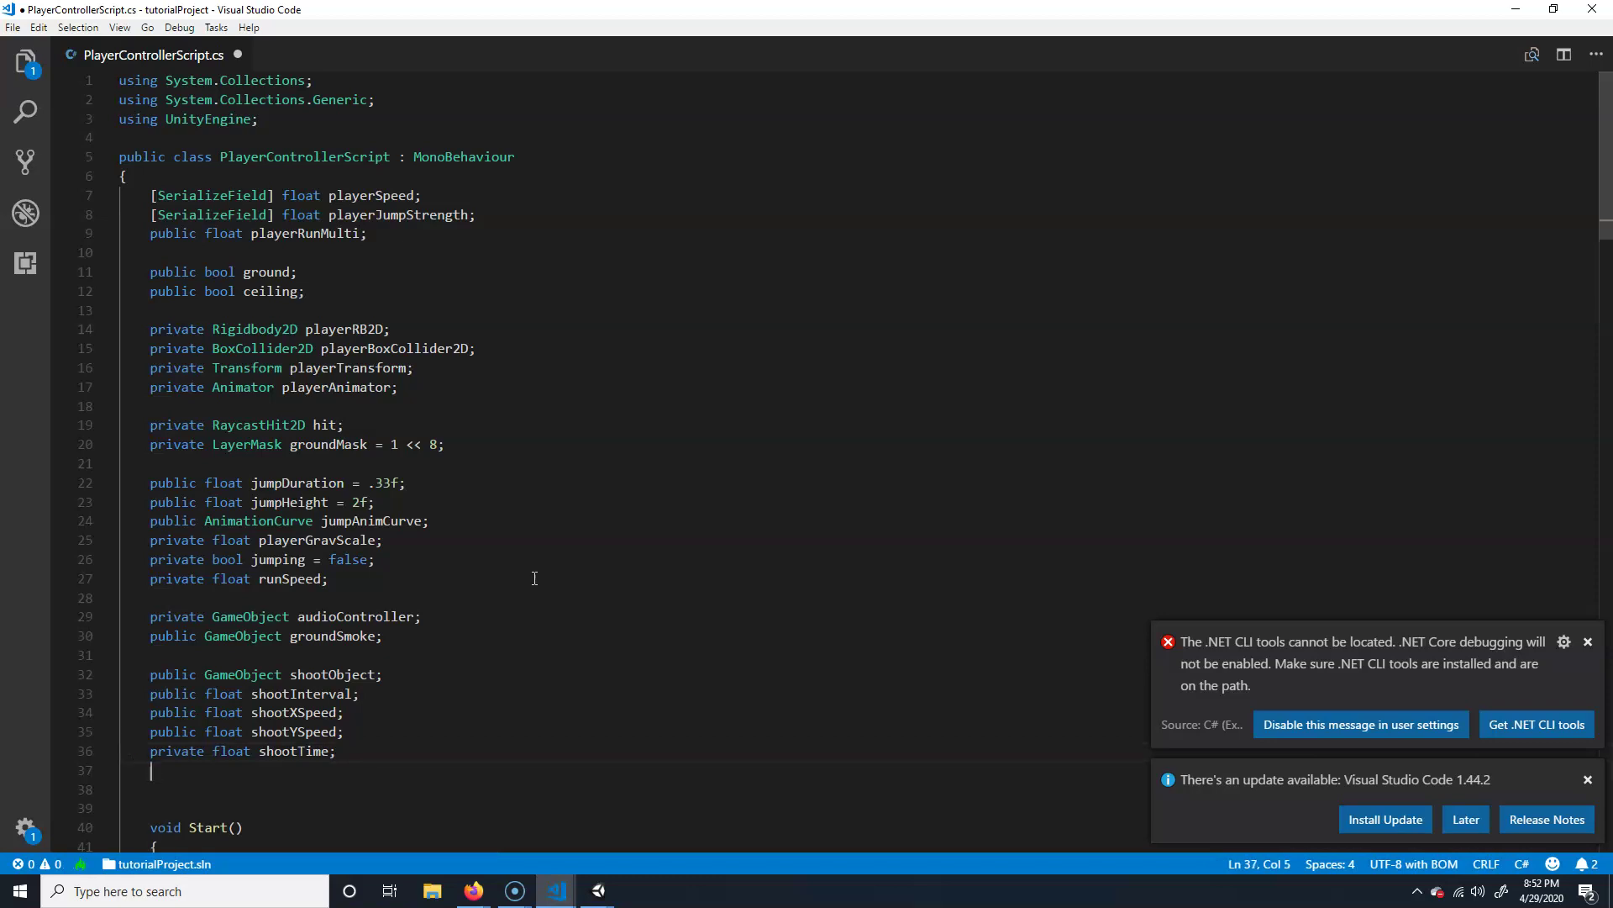
- Declare "private GameObject shotObject;" below the shootTime variable
type("private GameOb")
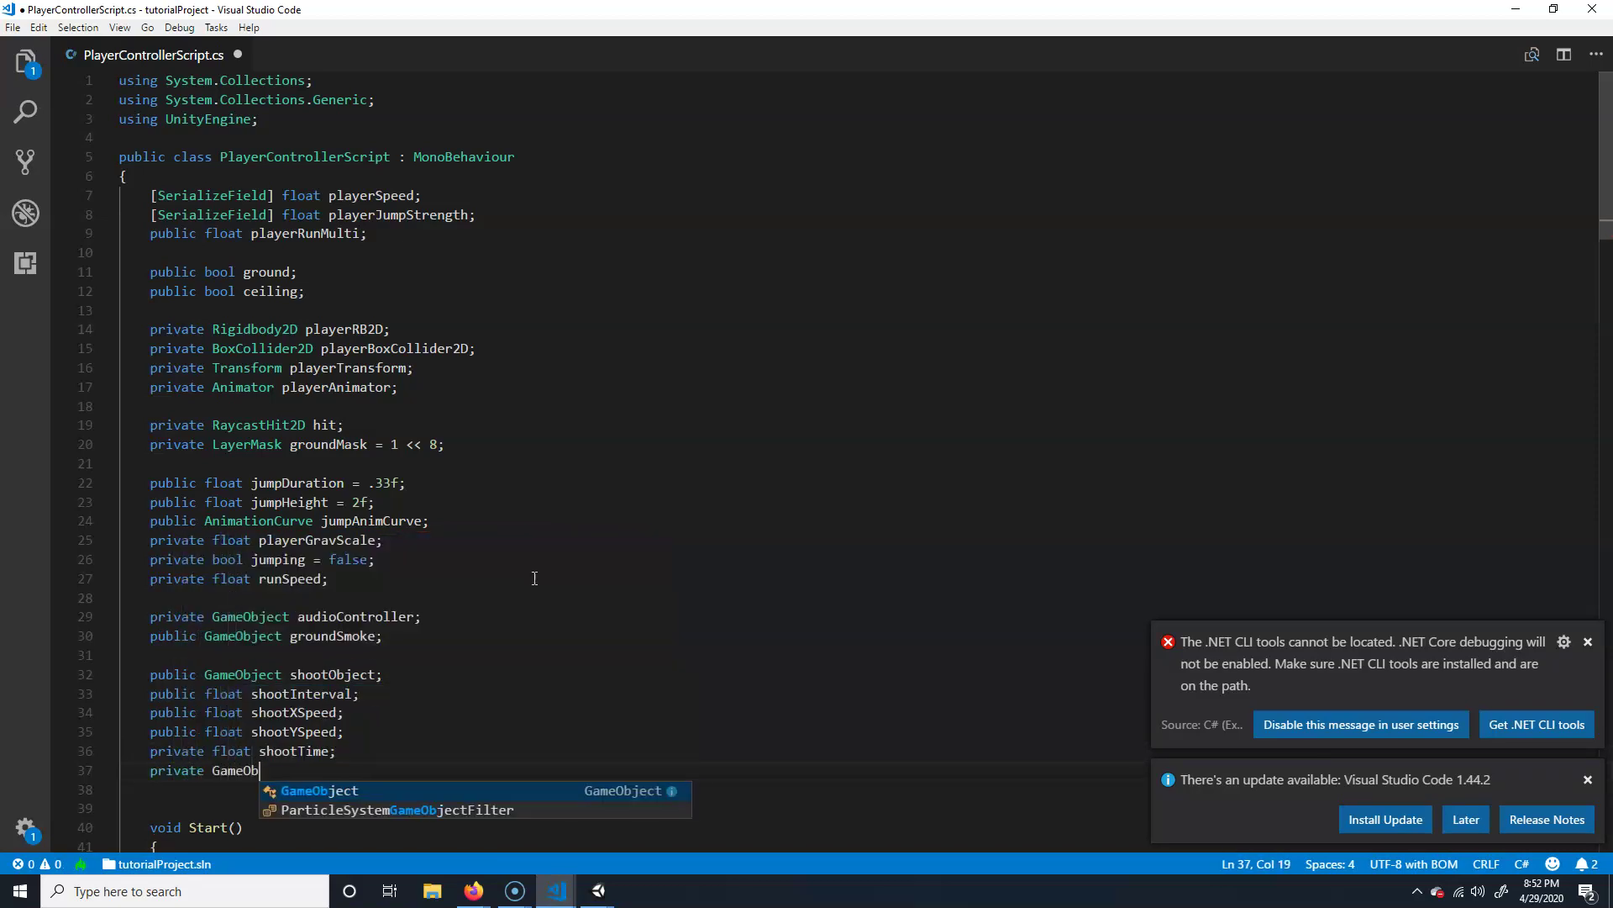
type("ject sho")
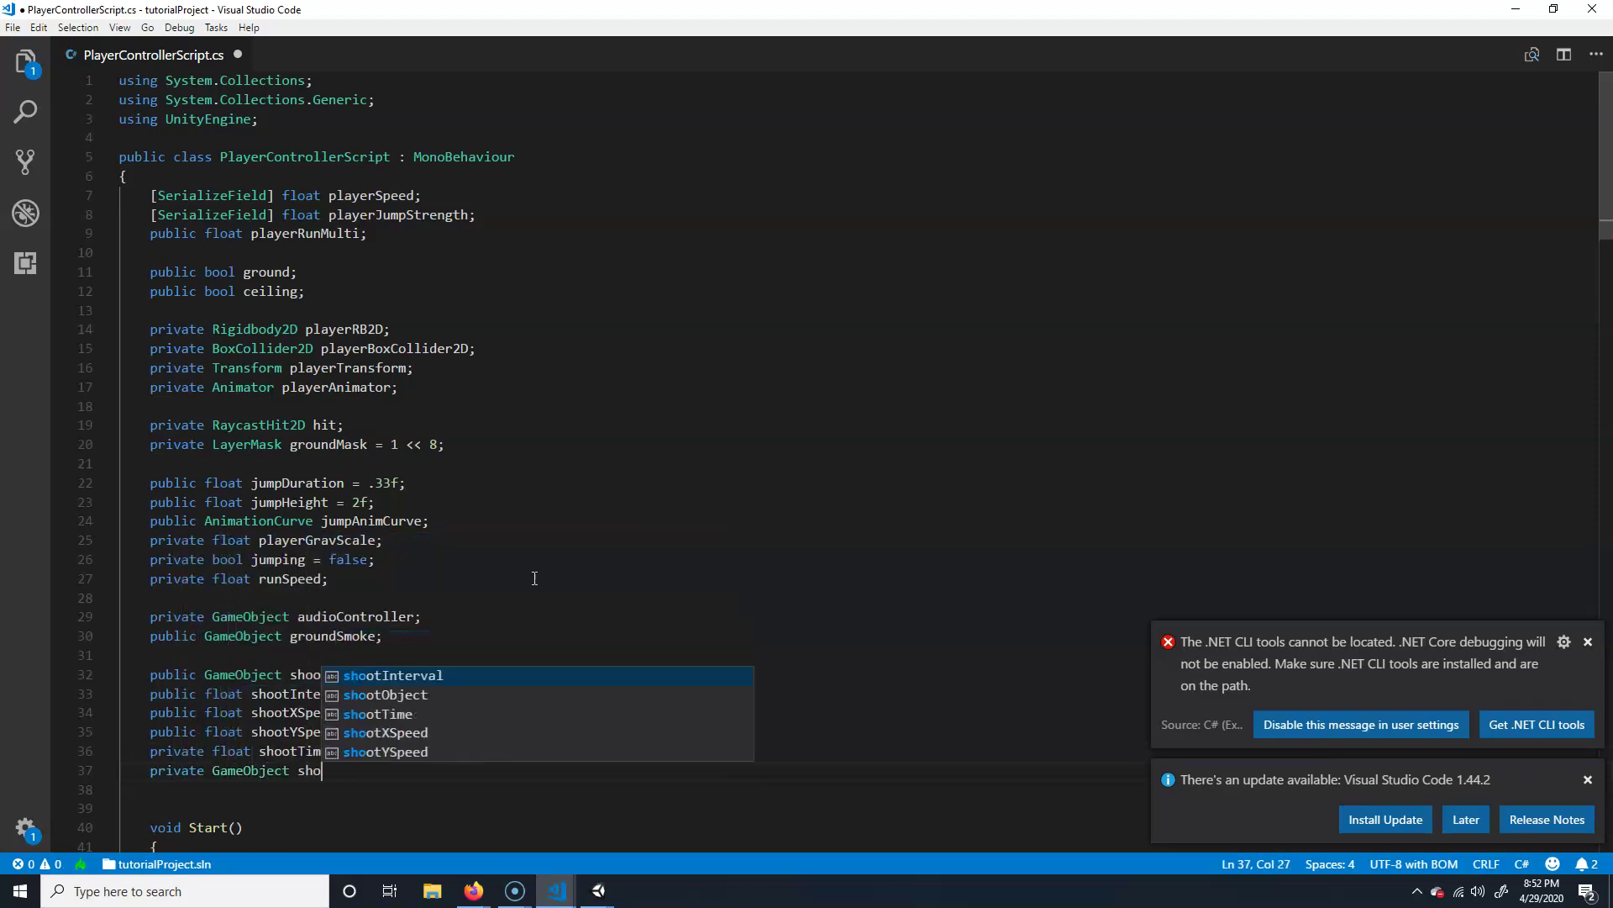
type("tObject")
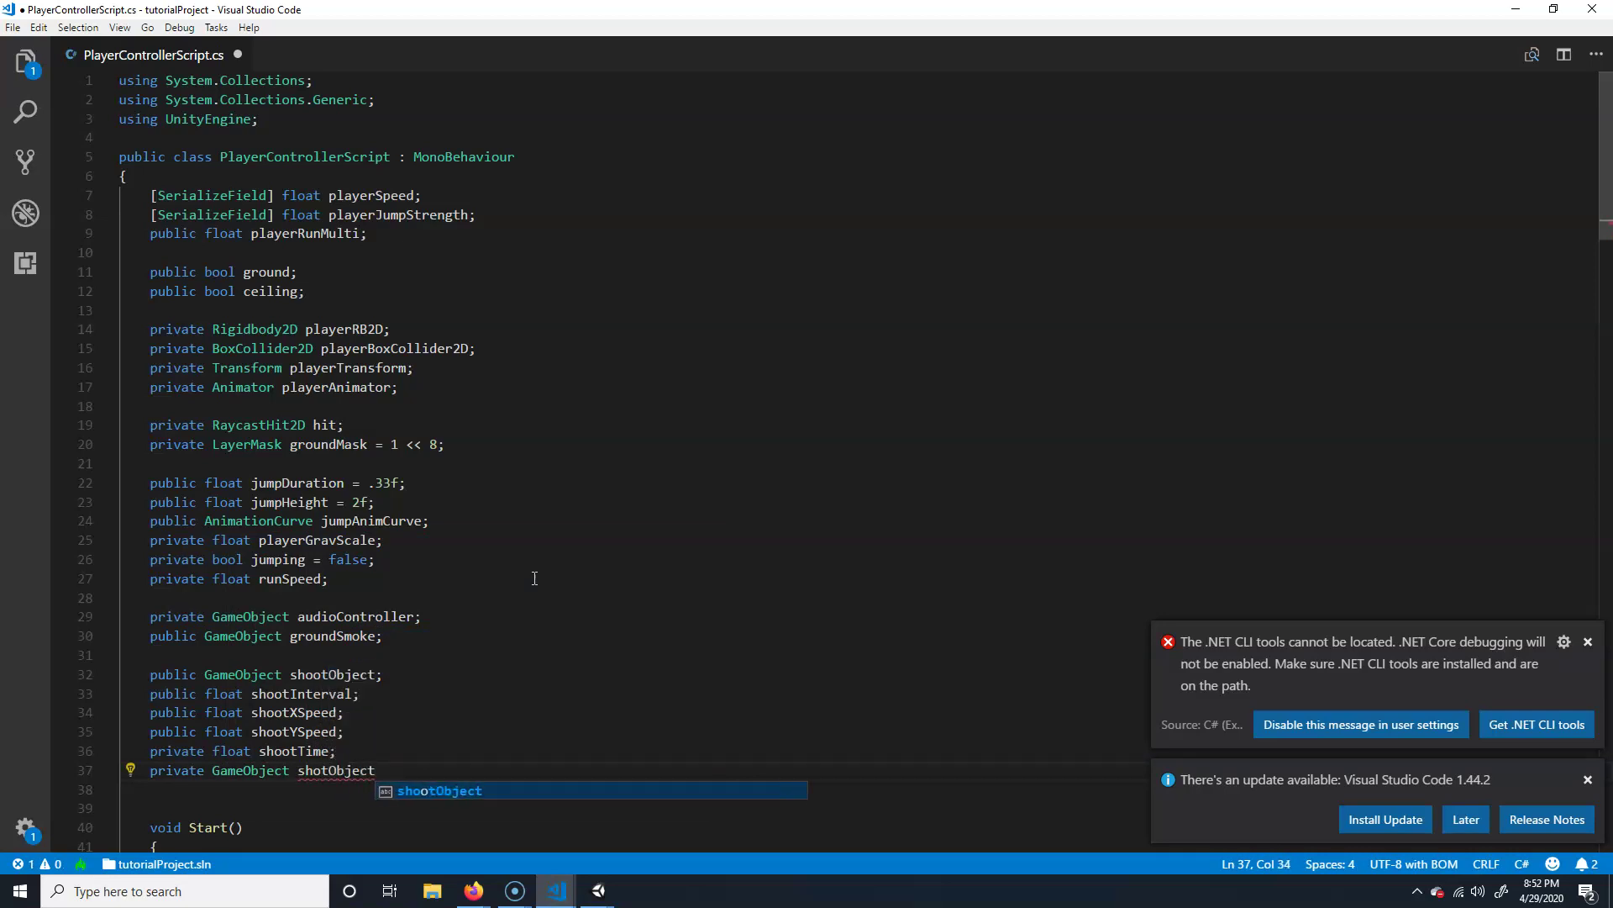
type(";")
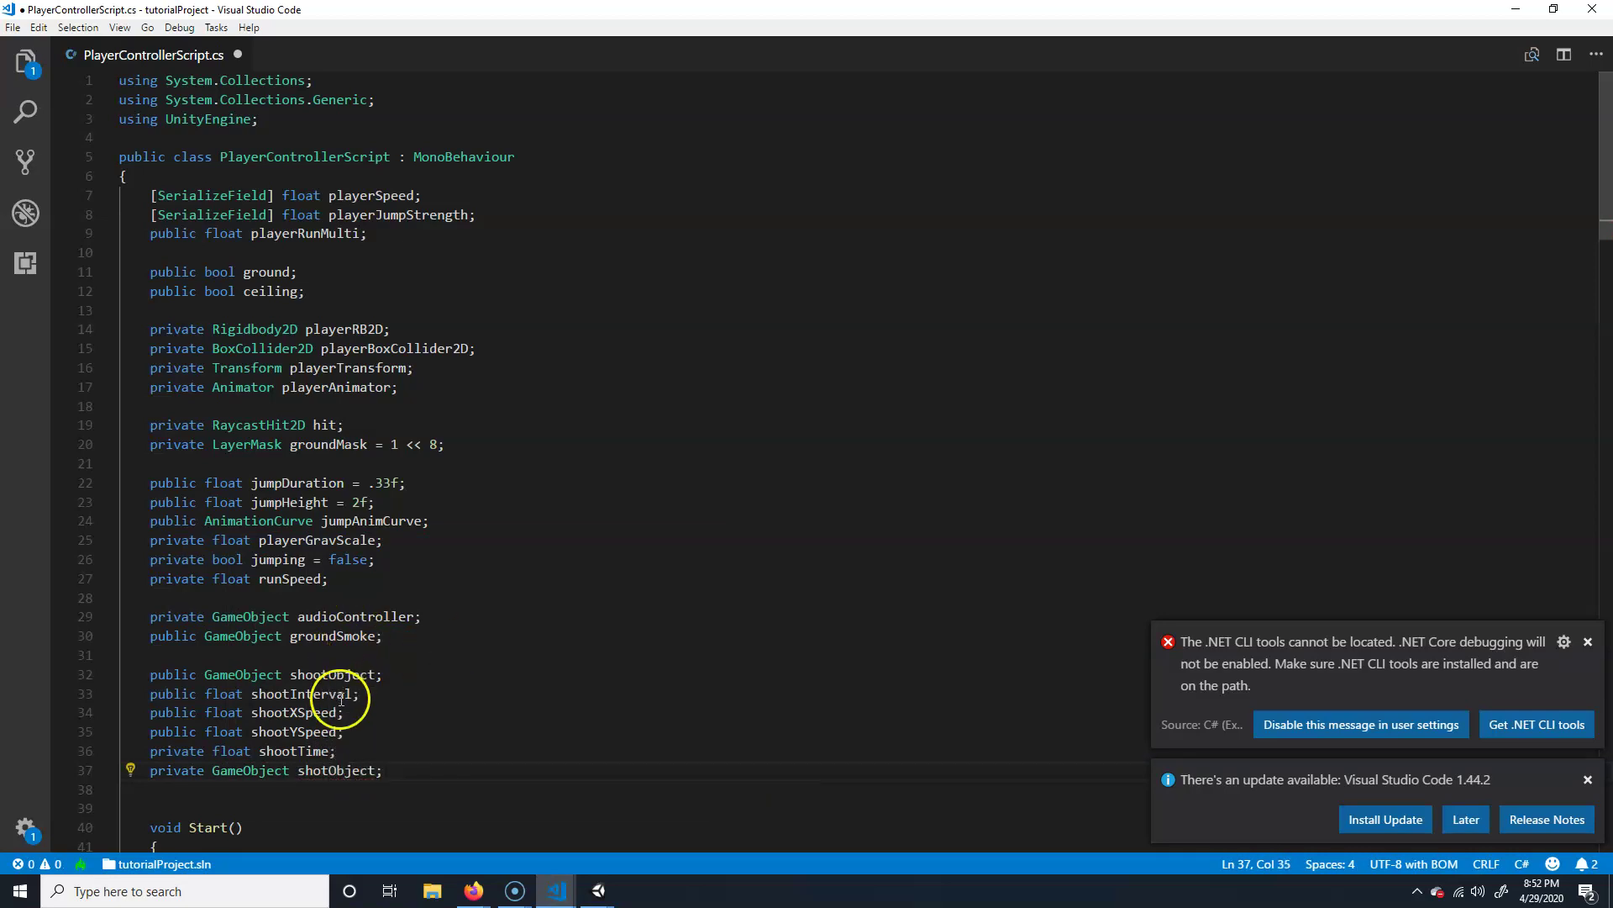
- Review the shootObject and shotObject declarations along with the public shooting float variables between them
left_click(377, 675)
left_click_drag(322, 675, 291, 674)
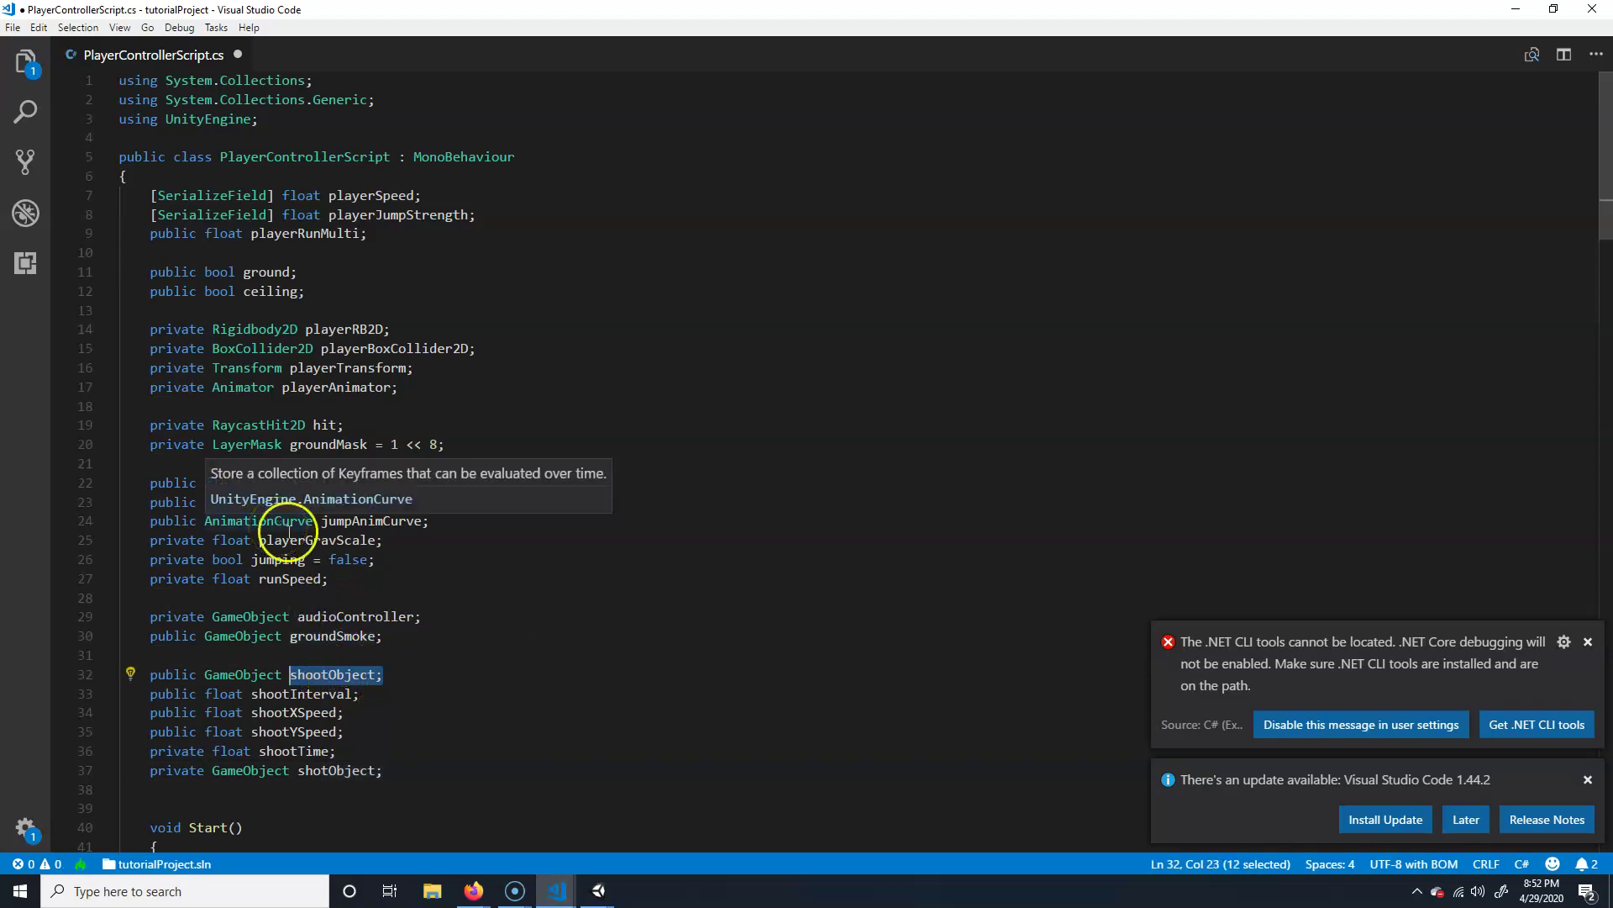
left_click(406, 677)
left_click_drag(406, 677, 290, 675)
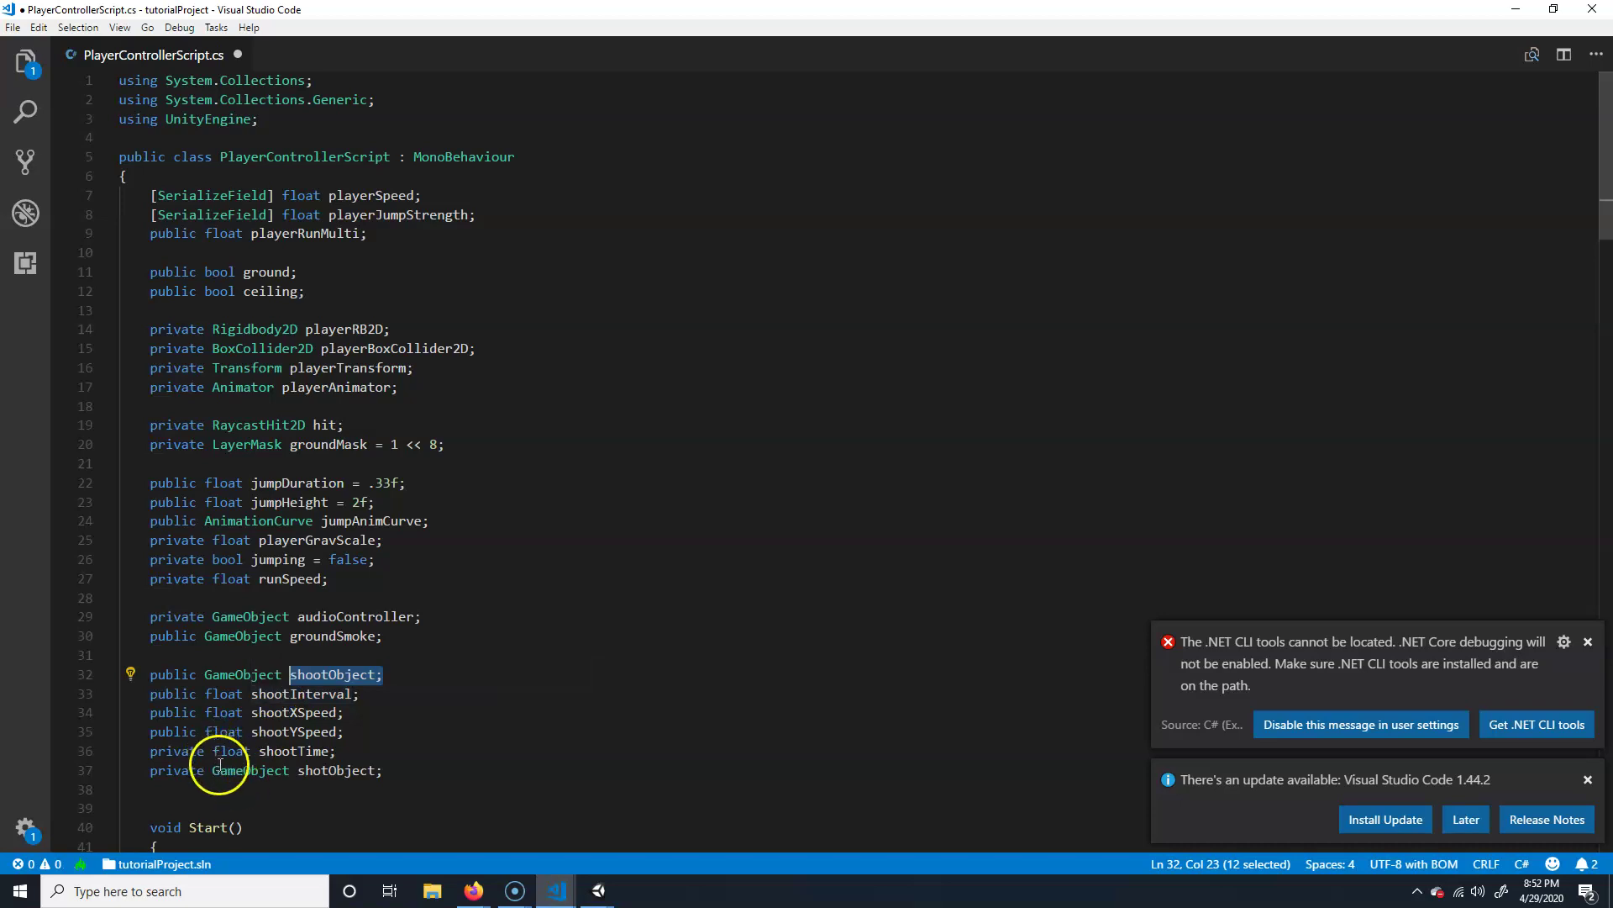
left_click_drag(383, 770, 301, 775)
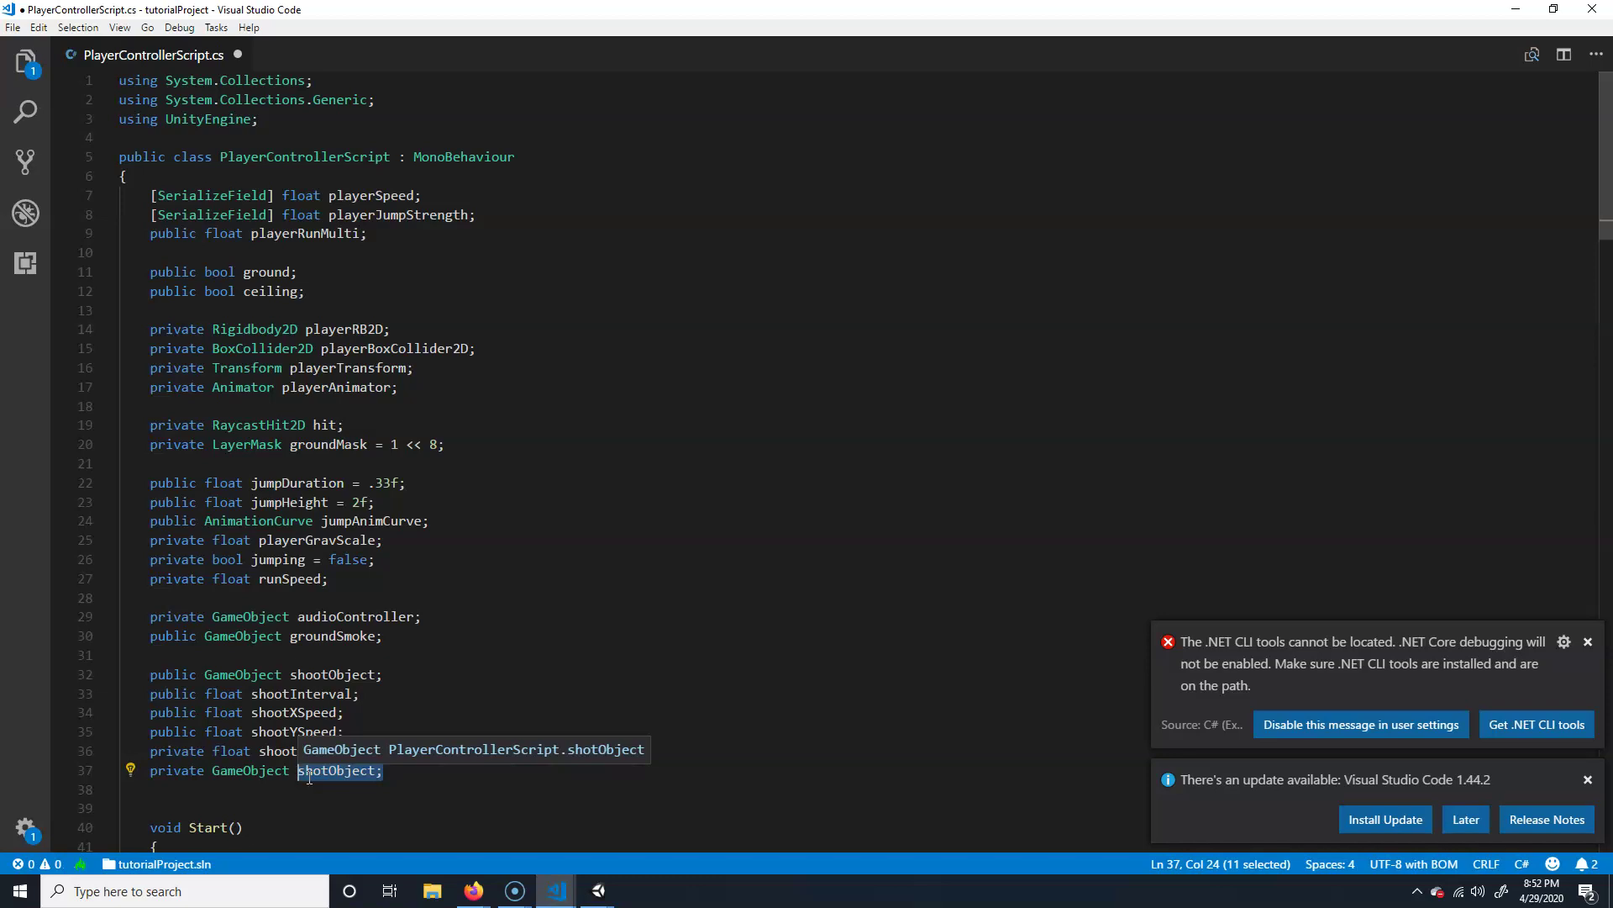
left_click(403, 782)
left_click_drag(396, 777, 293, 766)
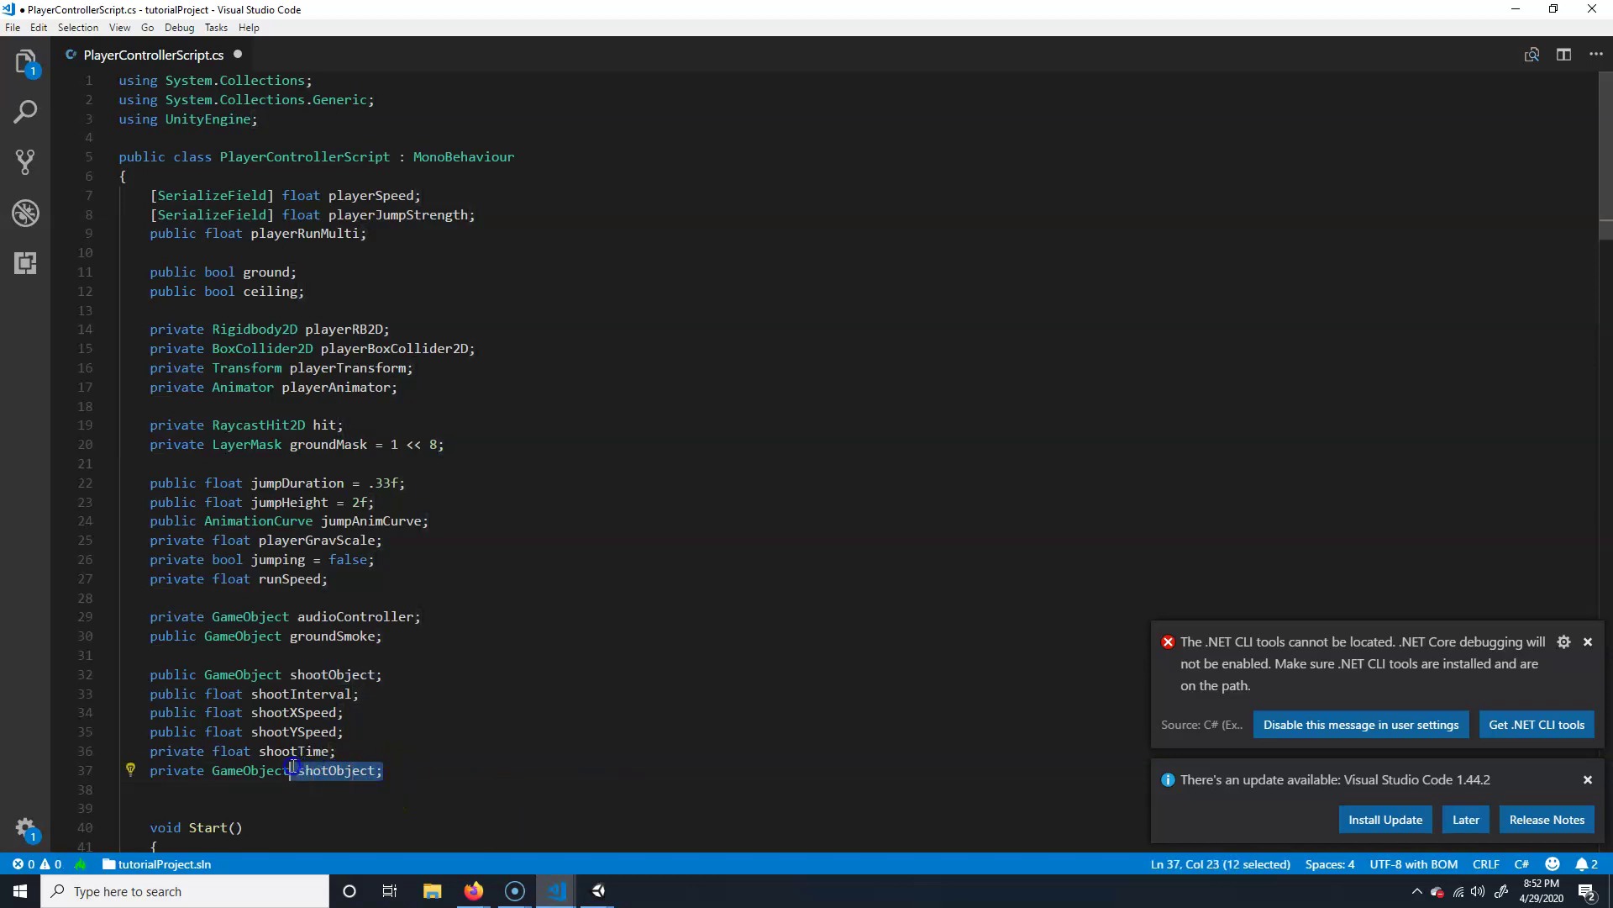
left_click_drag(229, 694, 318, 728)
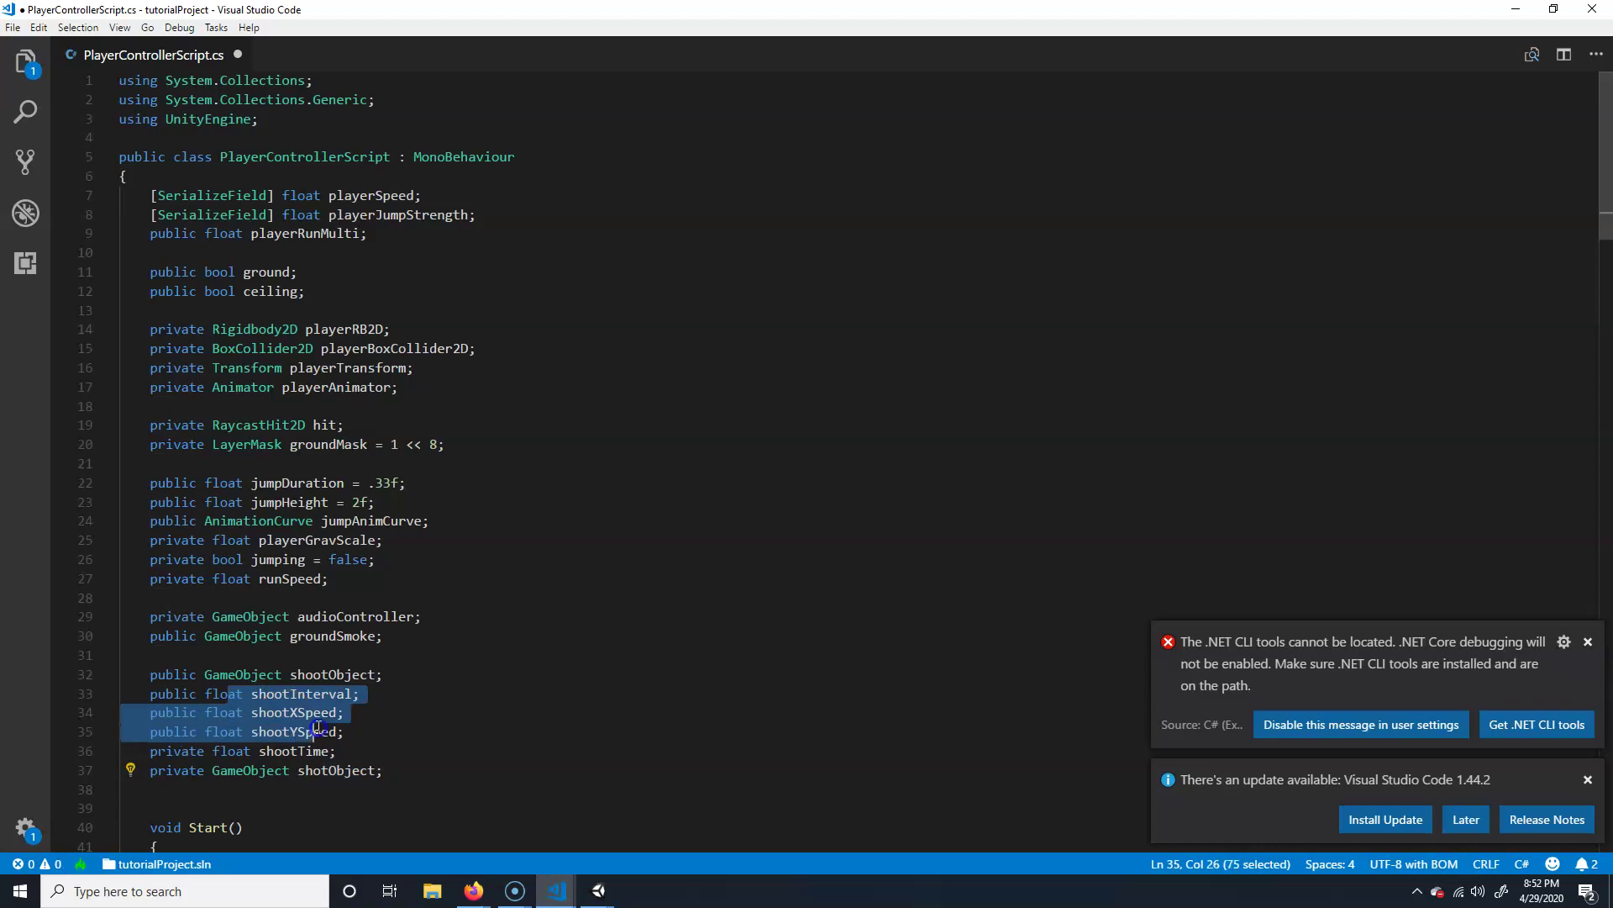
left_click_drag(383, 771, 297, 770)
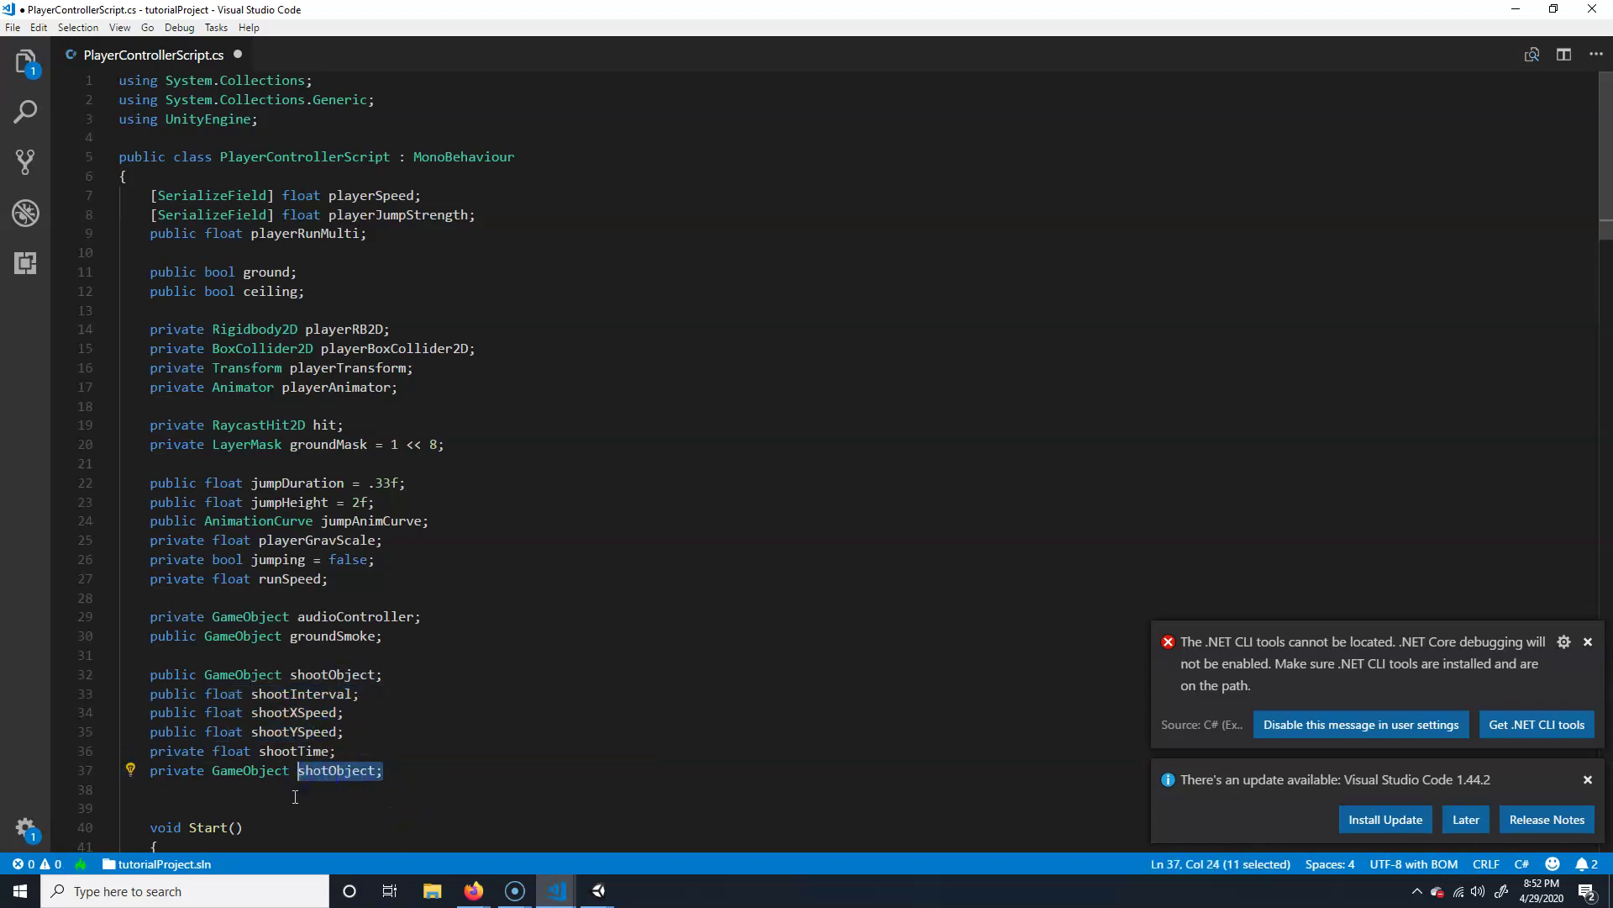
left_click_drag(384, 675, 291, 677)
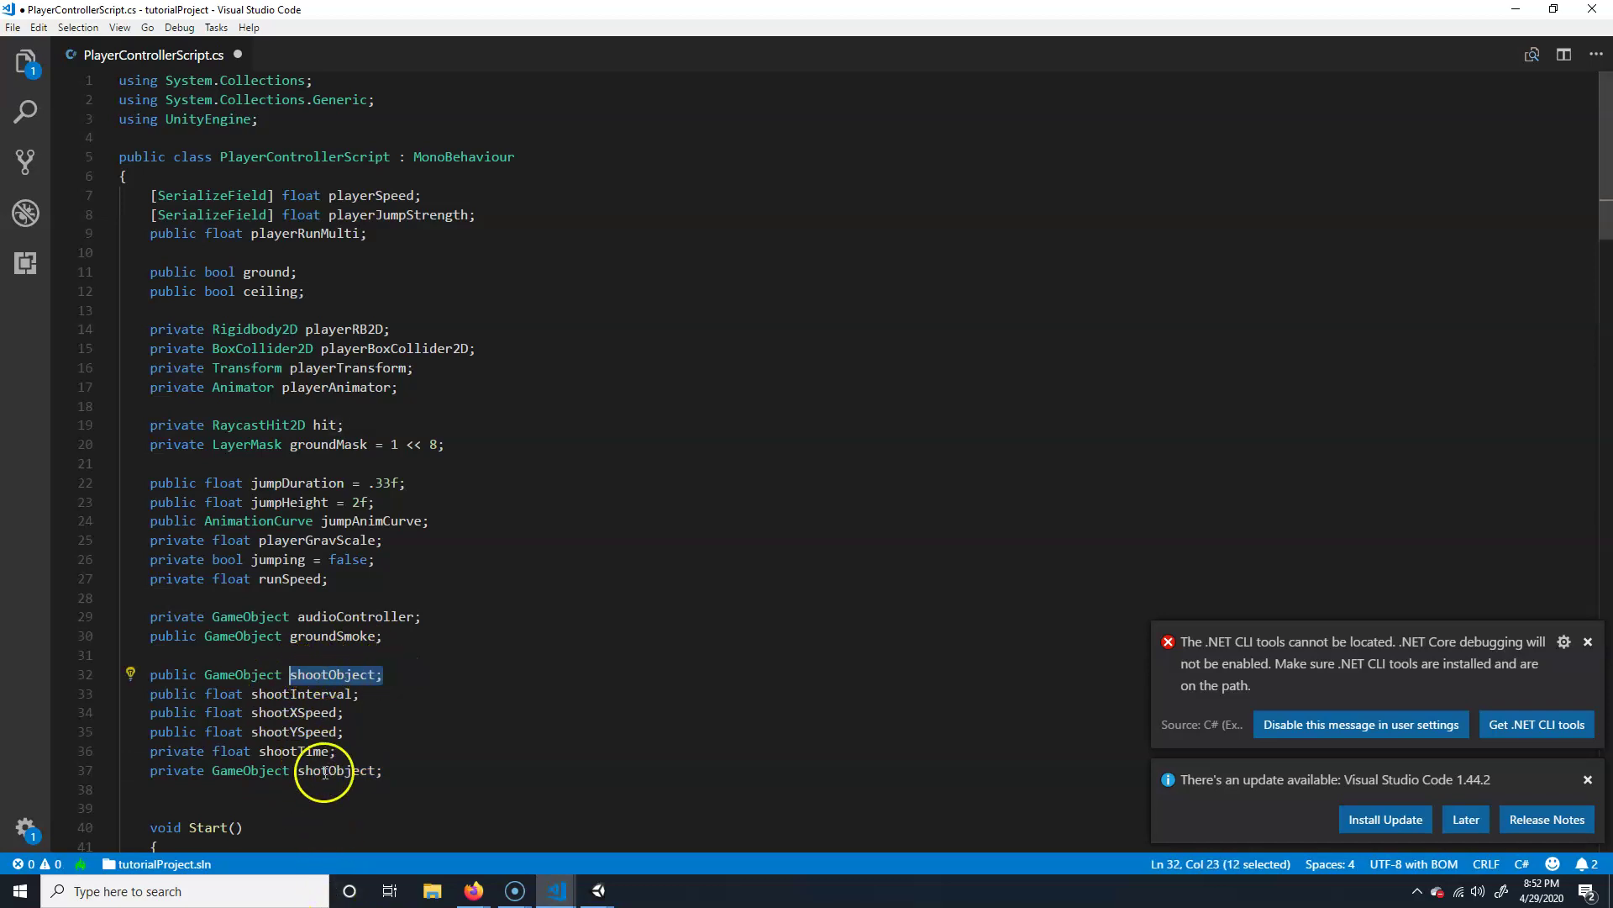
- Add "shootTime = Time.time;" at the end of Start(), separated by a blank line from the audioController assignment
scroll(328, 778, "down", 3)
scroll(324, 673, "down", 2)
left_click(580, 666)
left_click(952, 710)
key("Return")
key("Return")
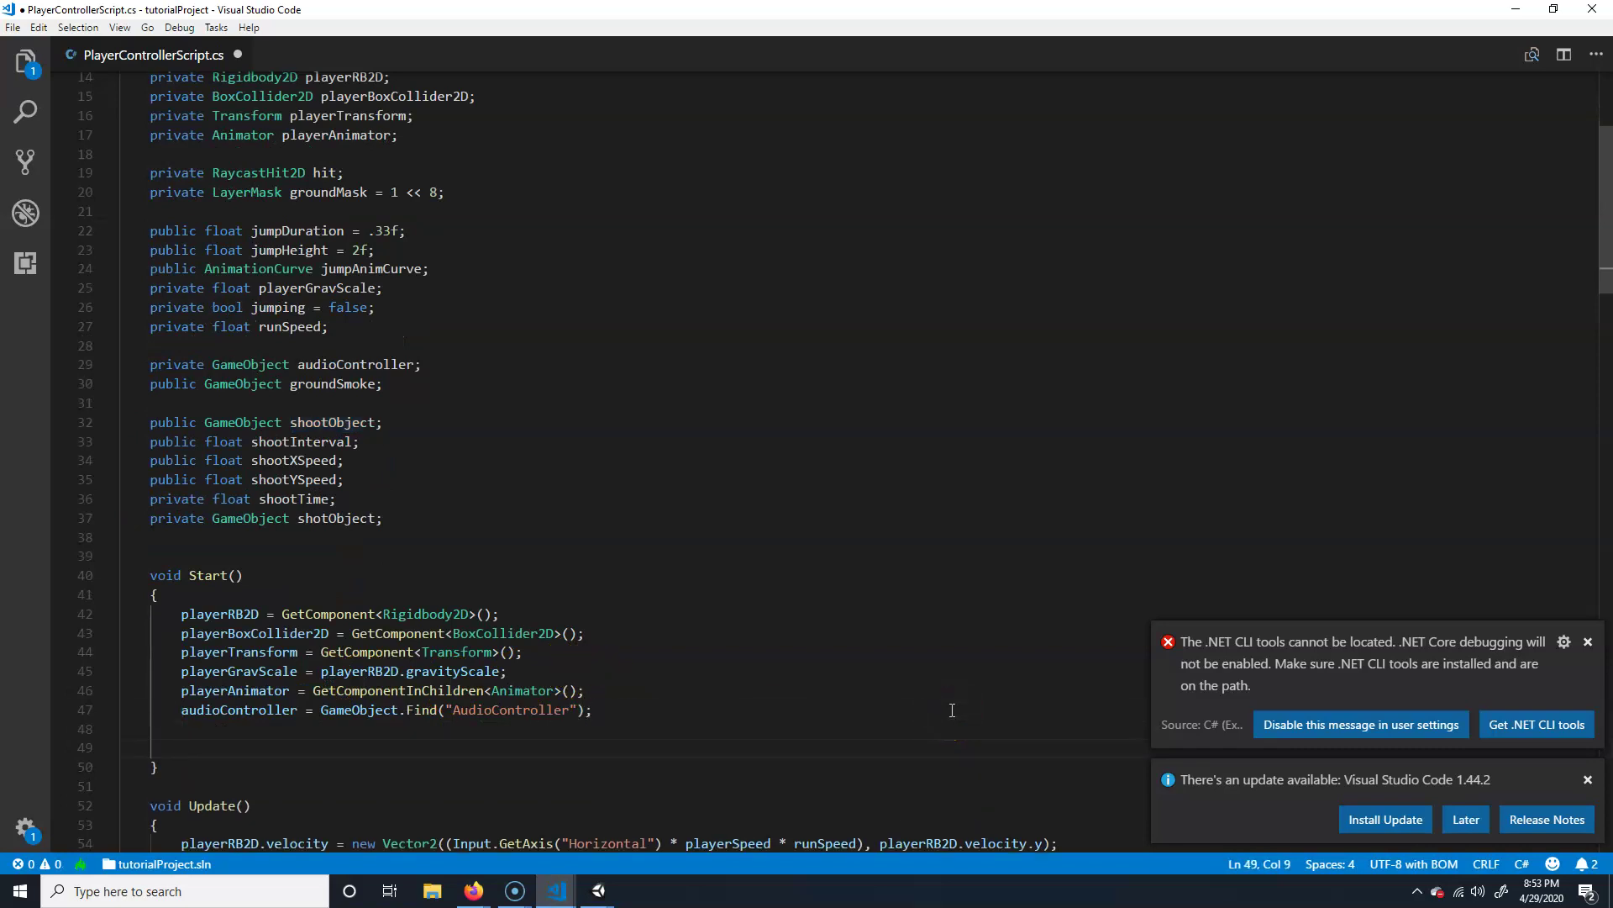
type("shoot")
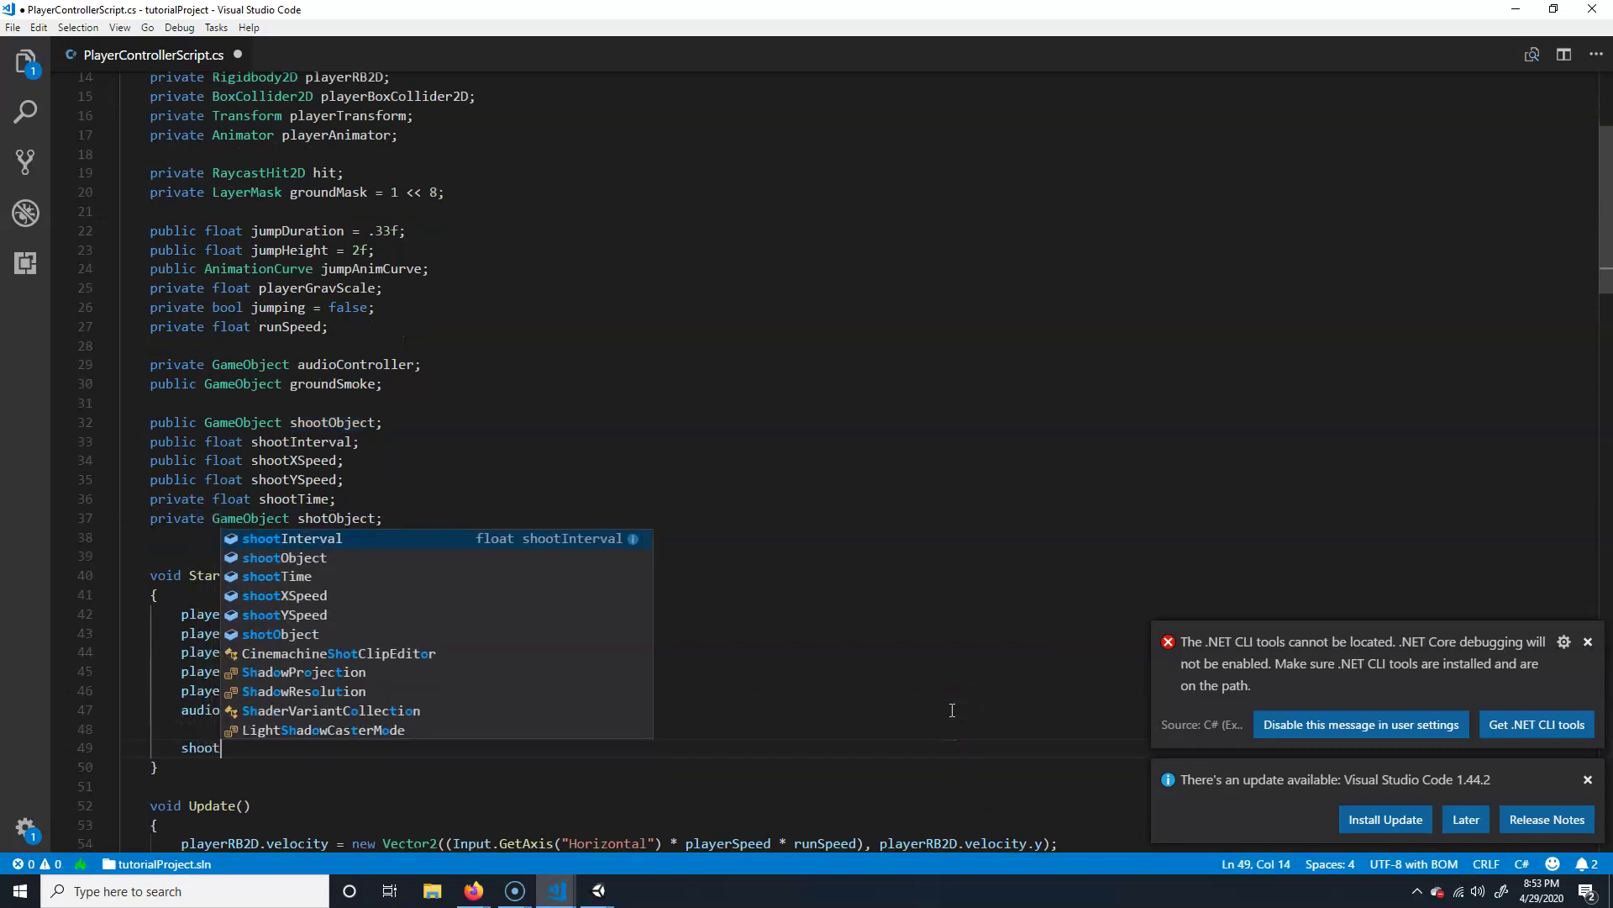
type("Time = ")
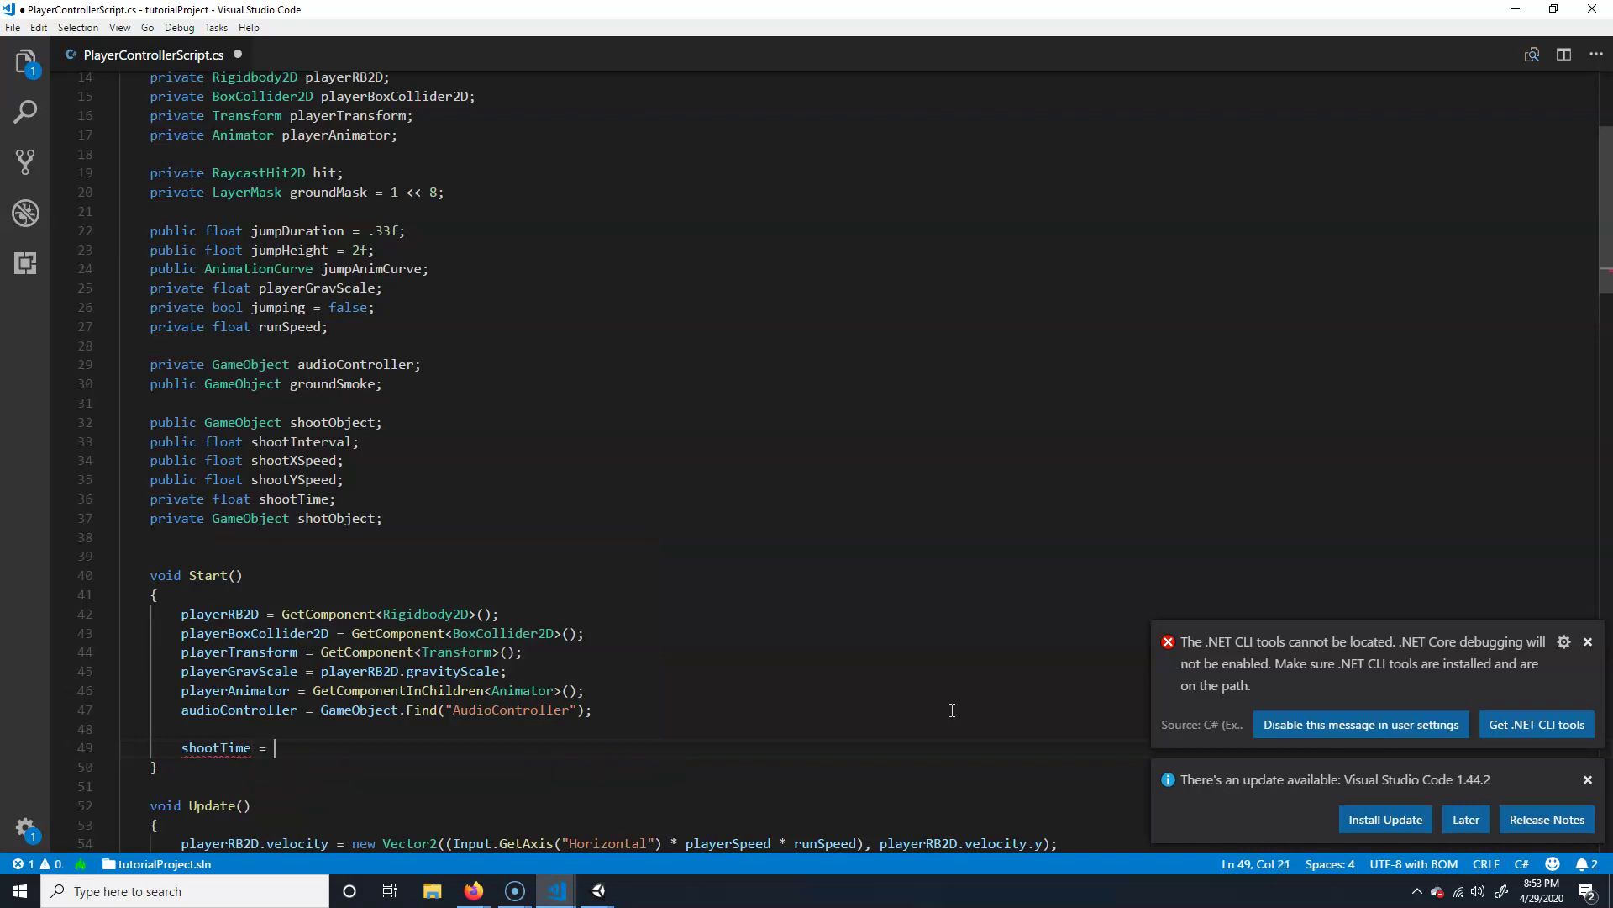
type("Time.time;")
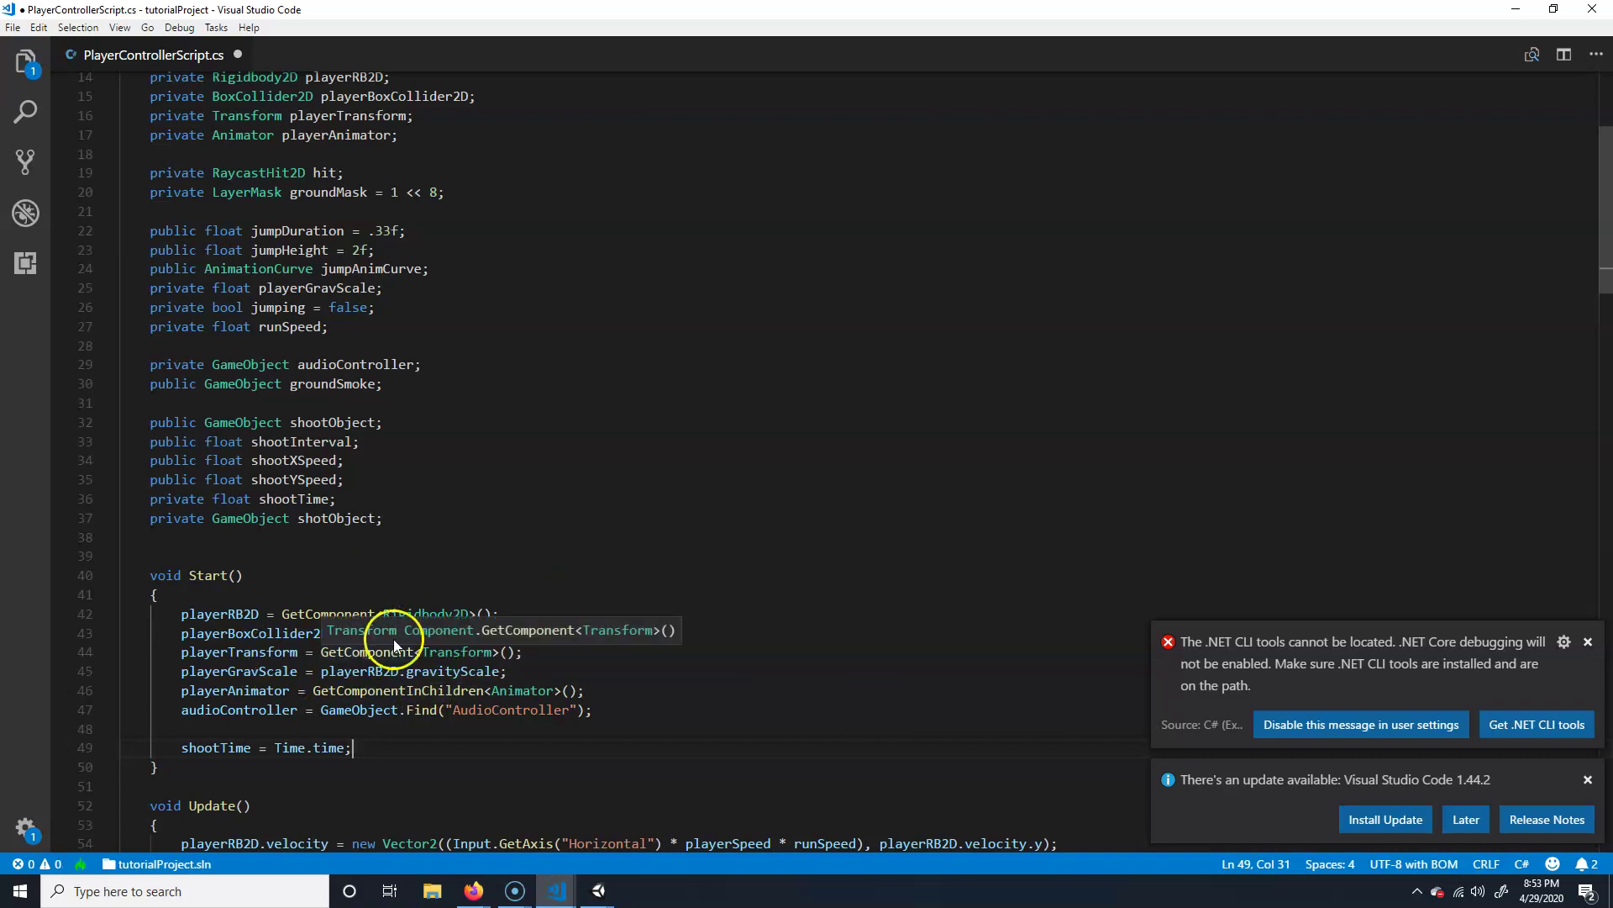
- Below the Jump block in Update(), add the condition if(Input.GetButtonDown("Fire1"))
scroll(395, 655, "down", 5)
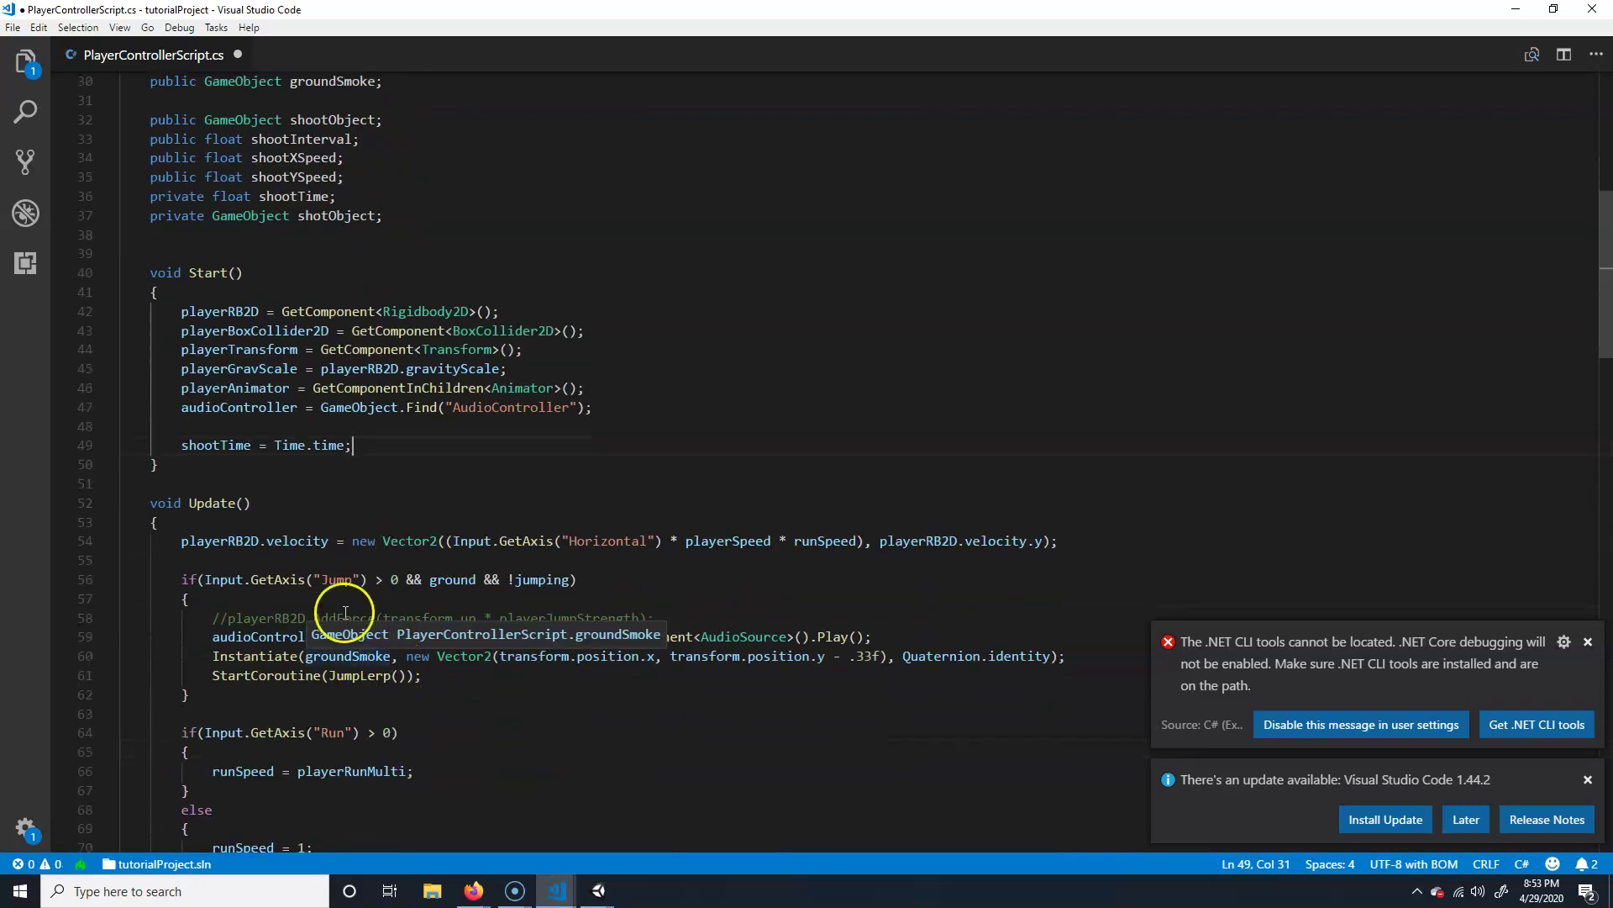
left_click_drag(164, 580, 633, 695)
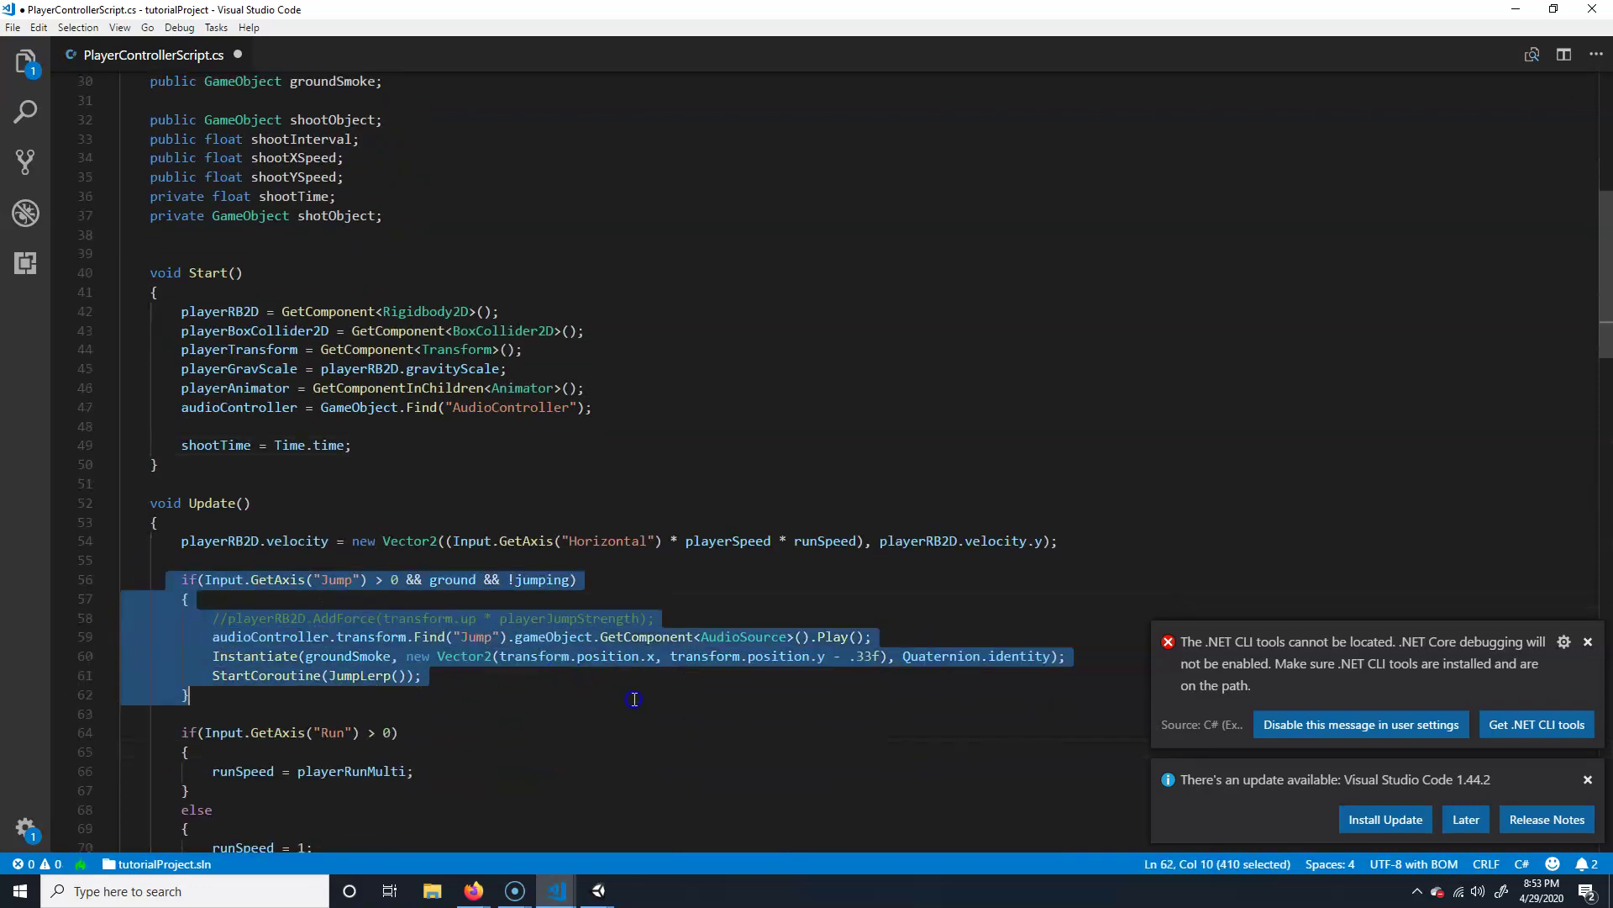
left_click(223, 696)
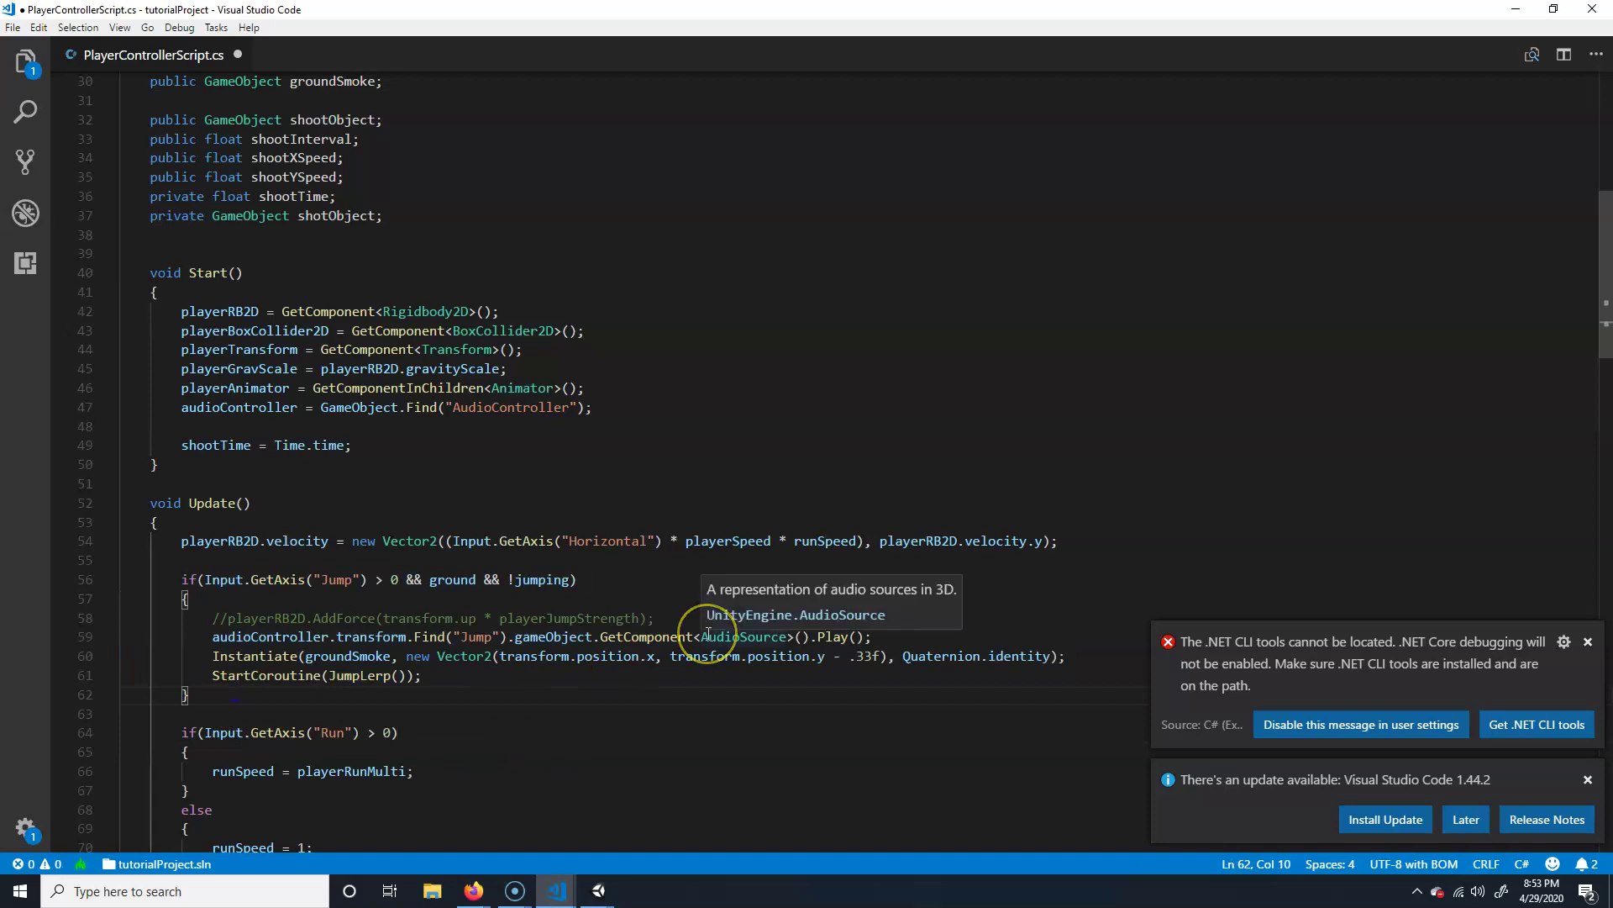
key("Return")
key("Return")
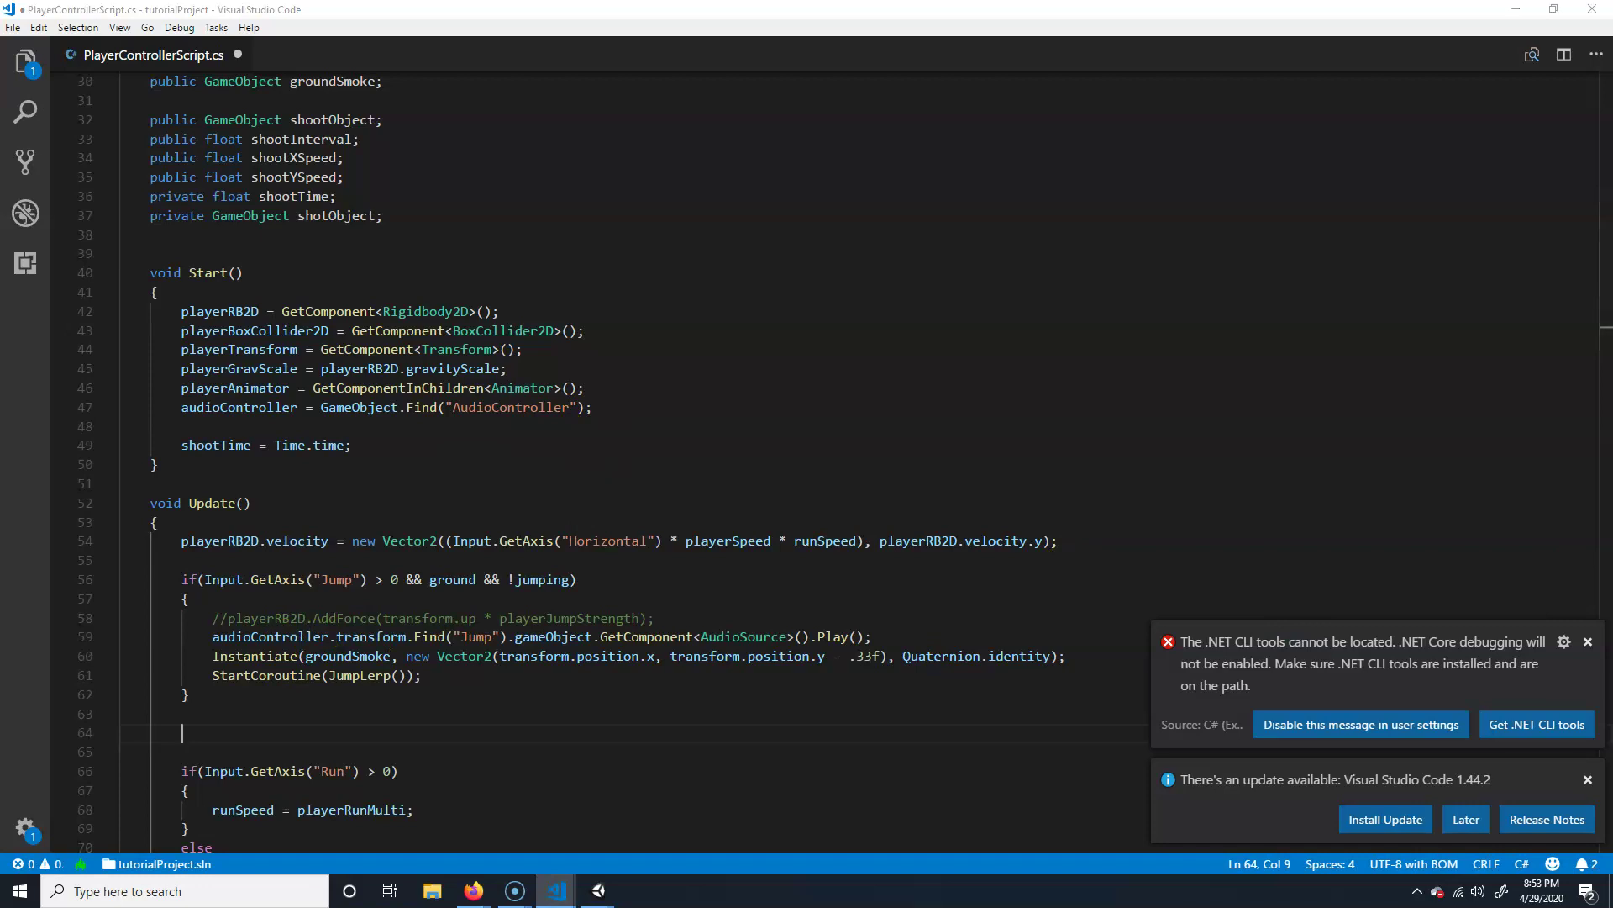
left_click(245, 726)
type("if")
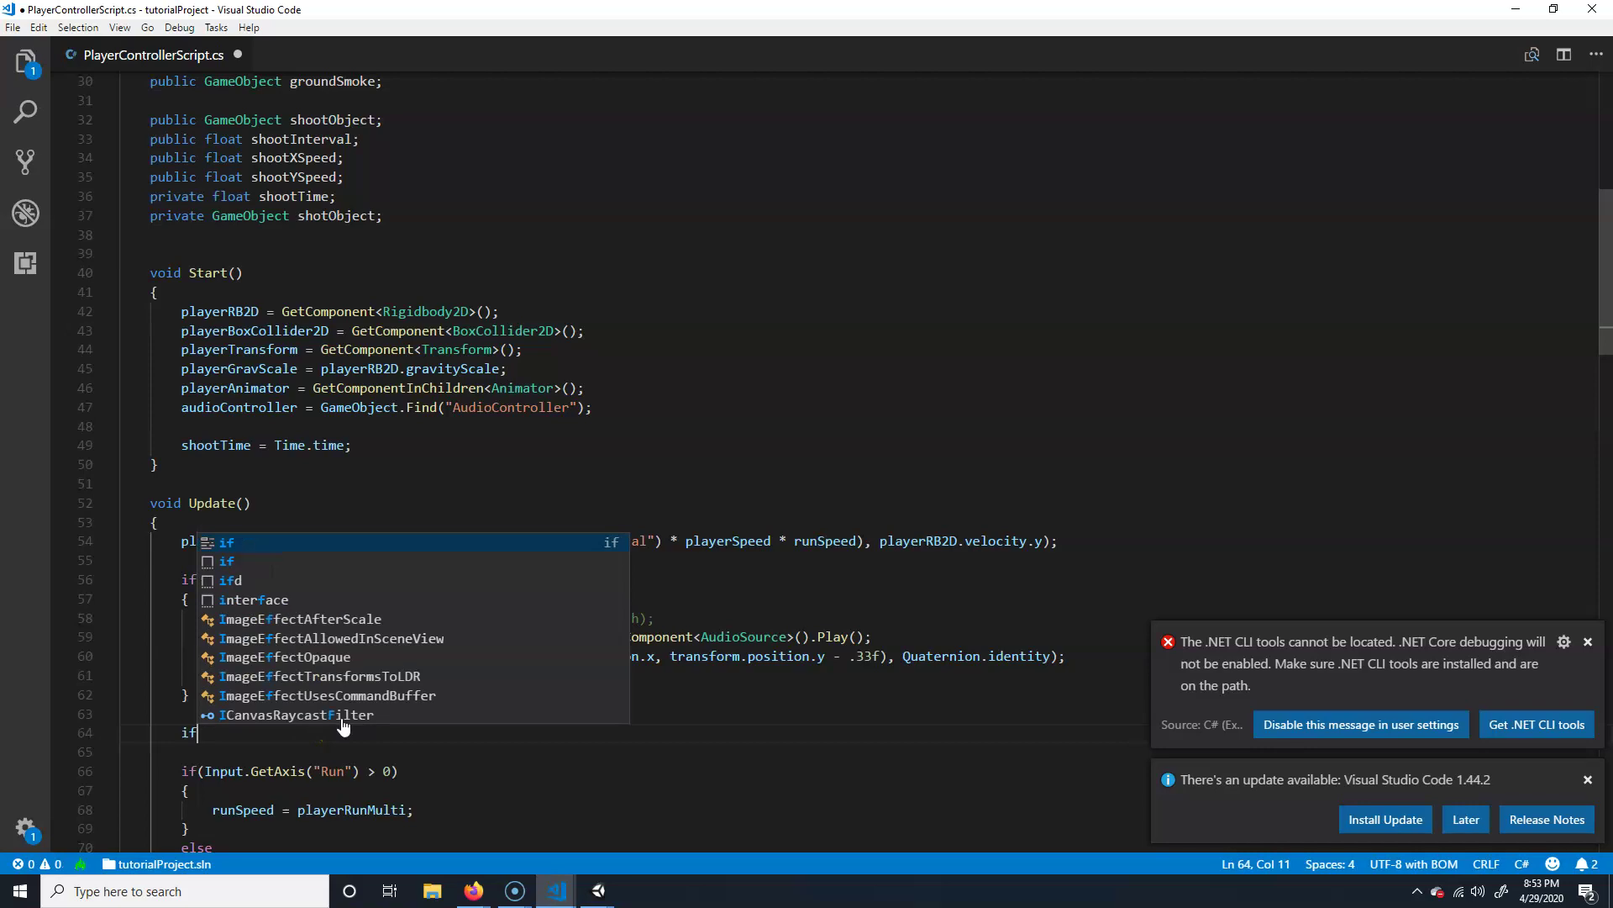
type("(Input.")
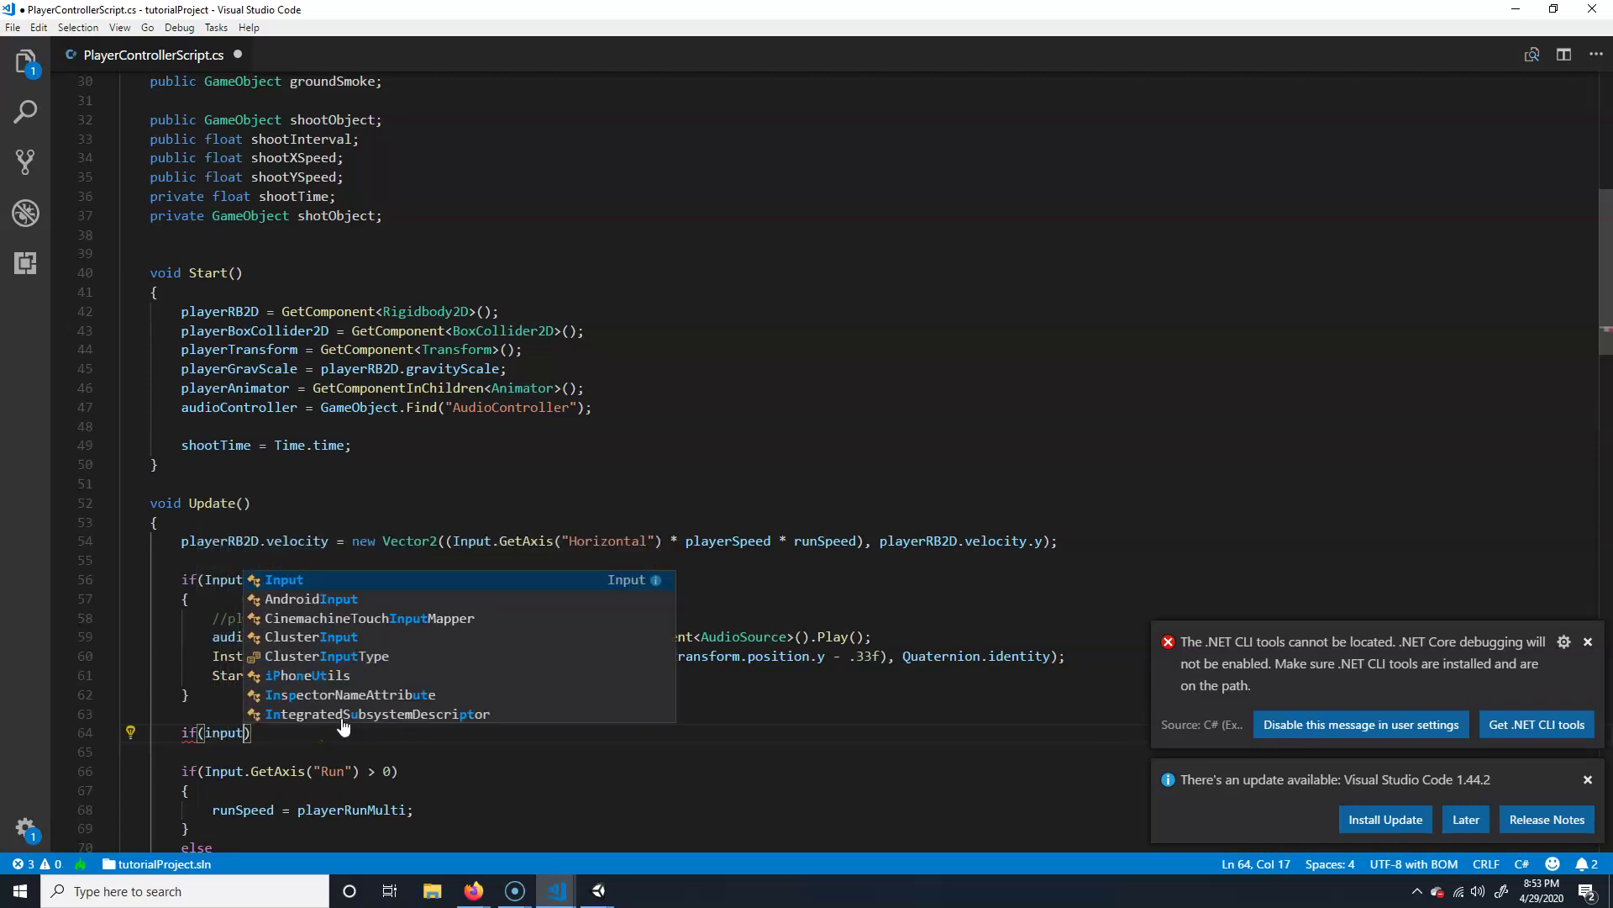
type("Get")
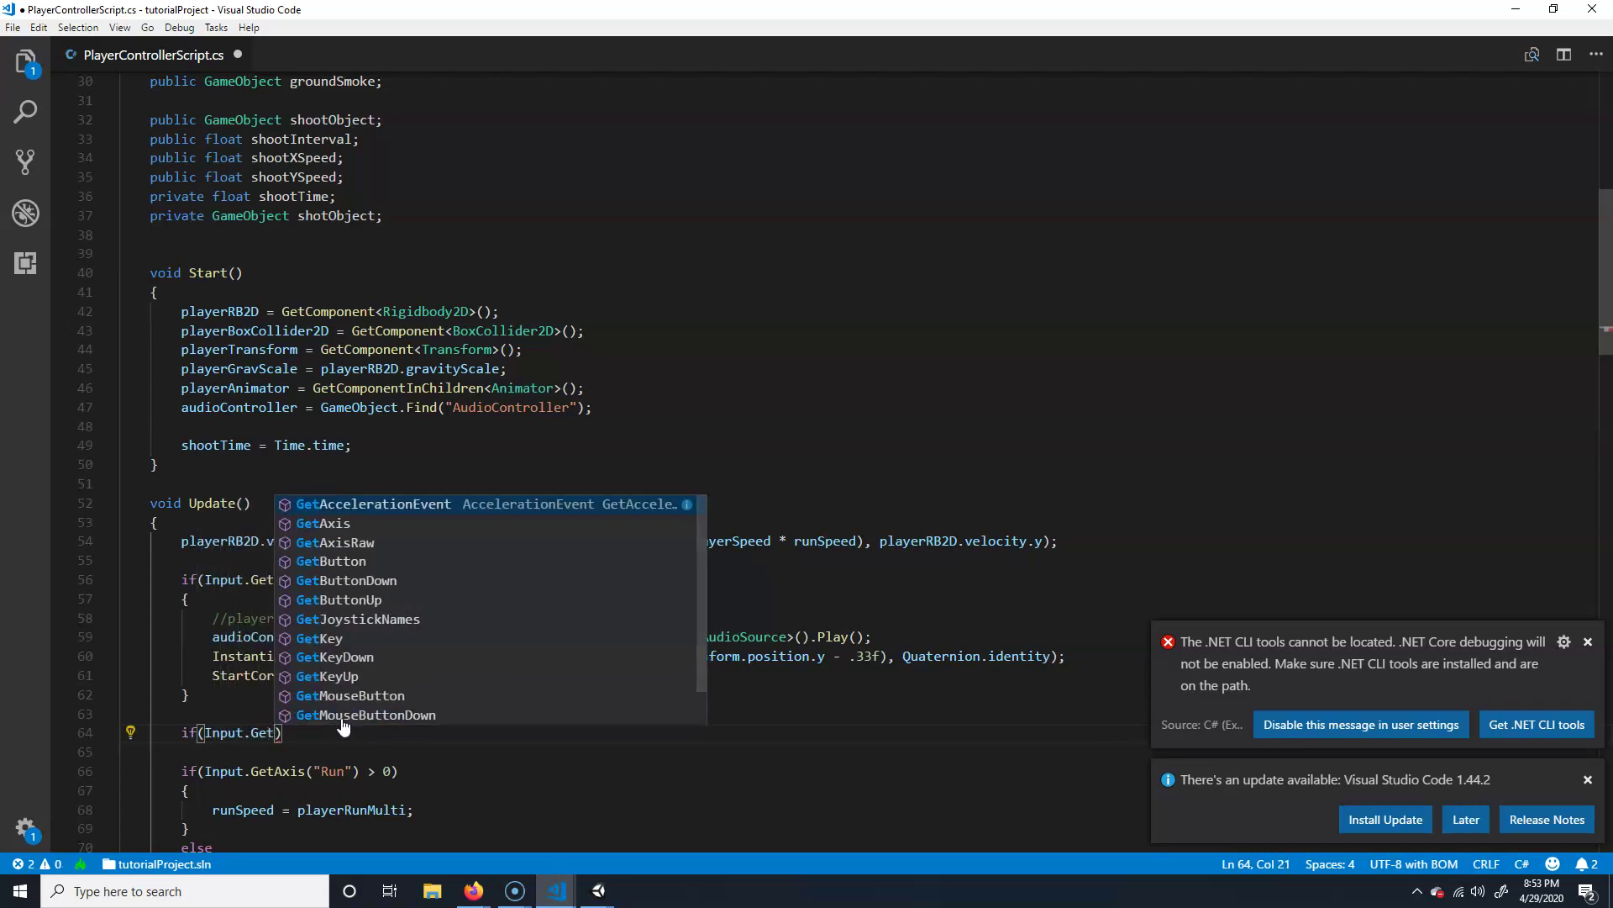
type("ButtonDown")
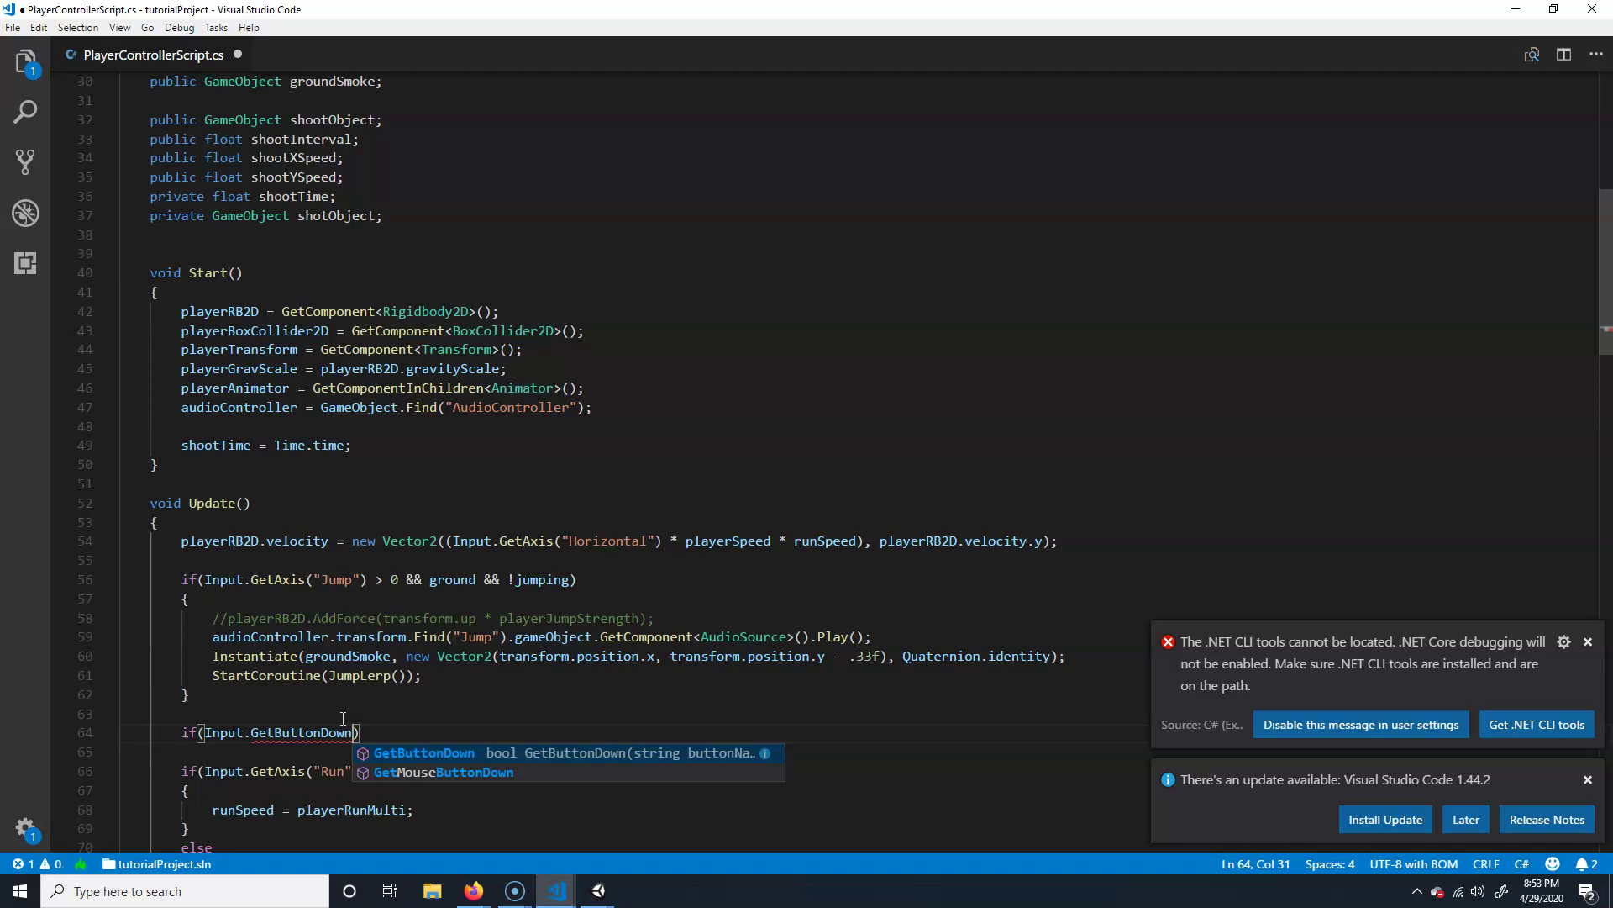
type("(")
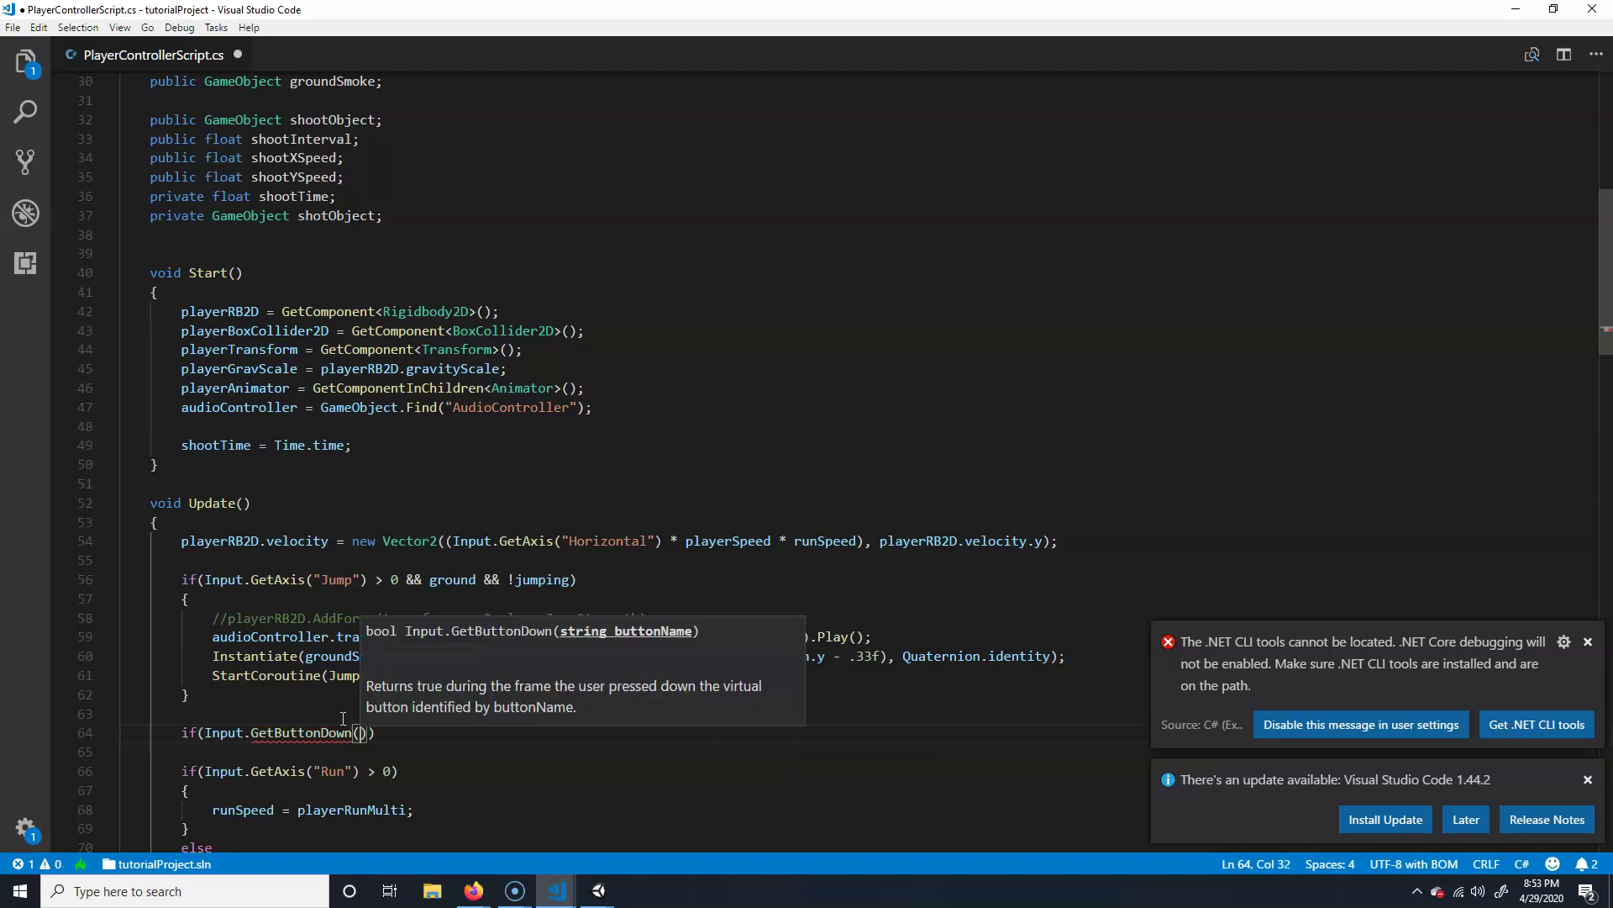
type("\"Firee")
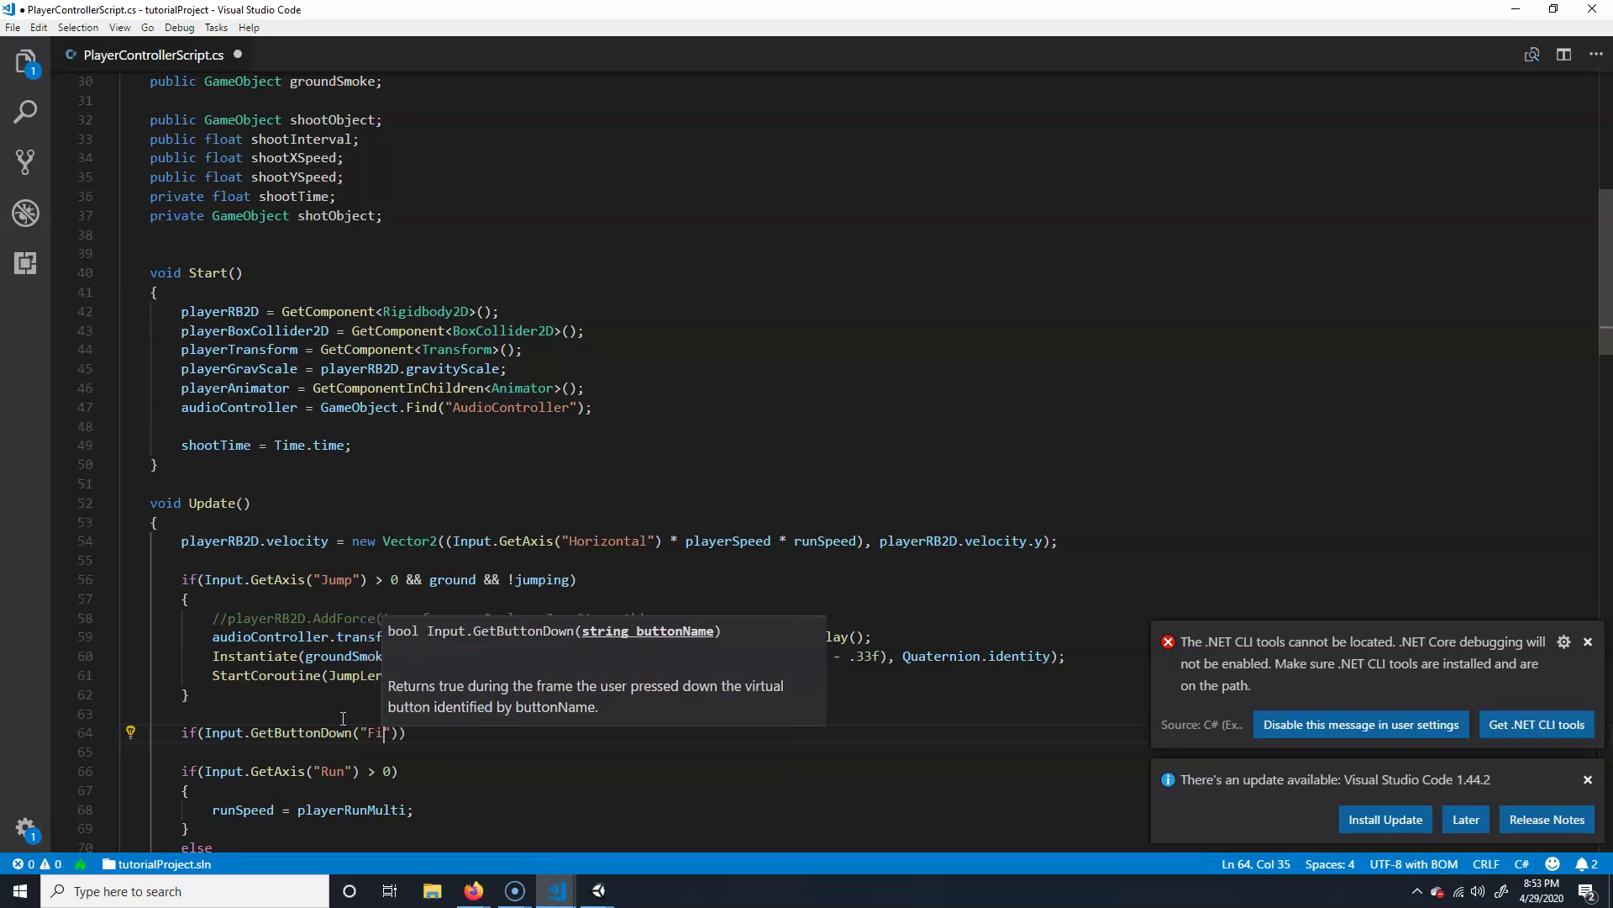
key("BackSpace")
type("1")
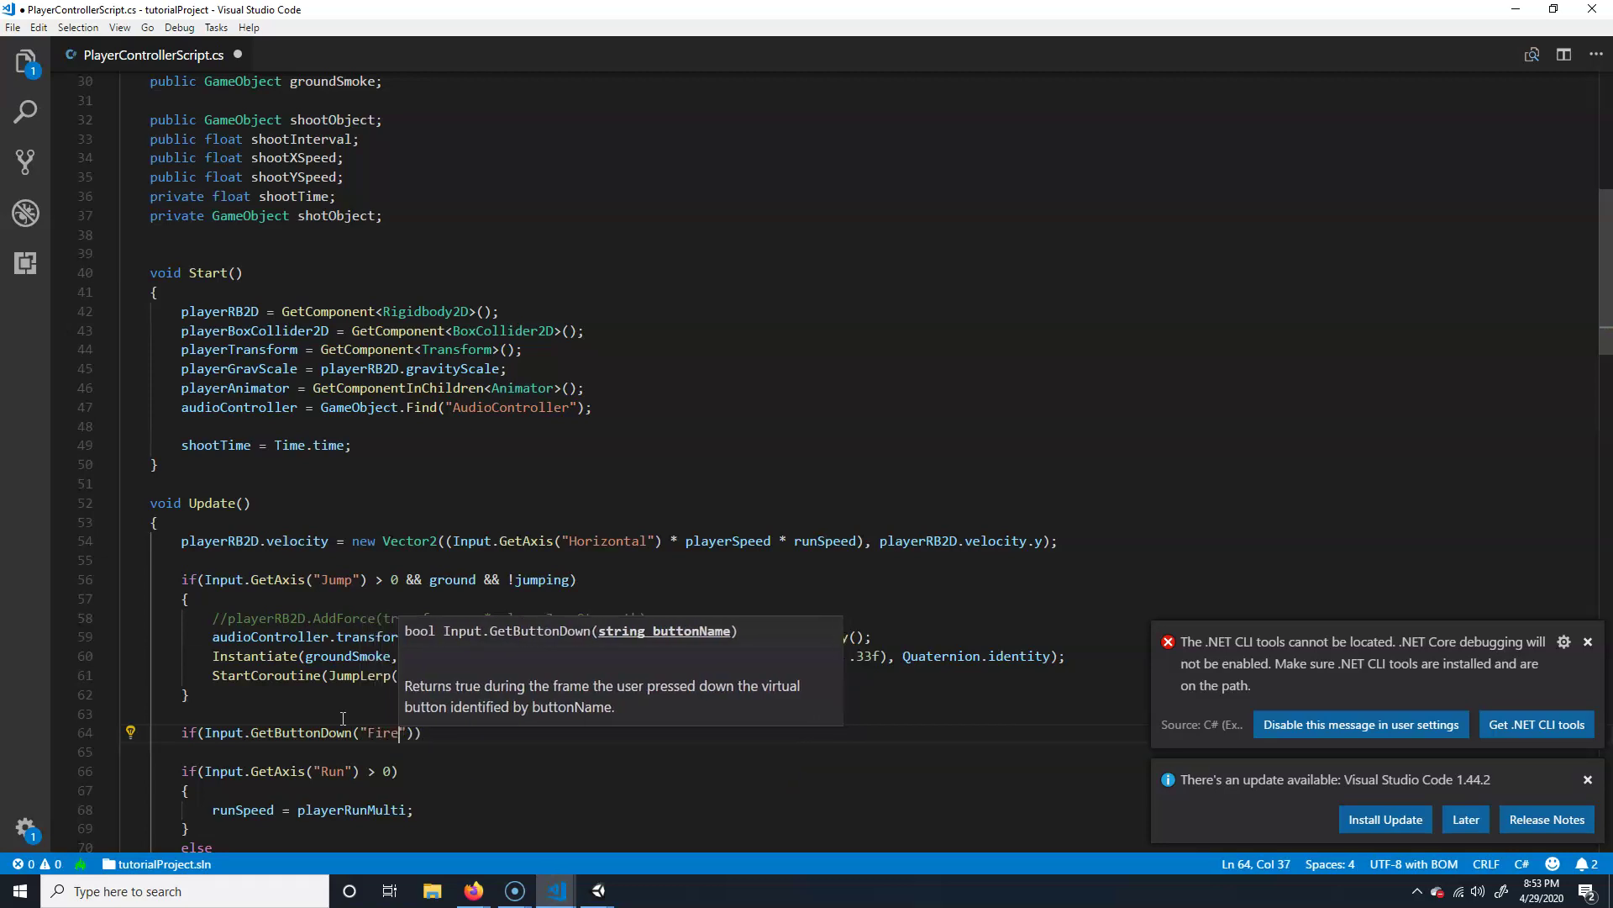
type("\"")
- Switch to the Unity editor and open the Input category of the Project Settings
left_click(473, 893)
mouse_move(598, 891)
left_click(676, 819)
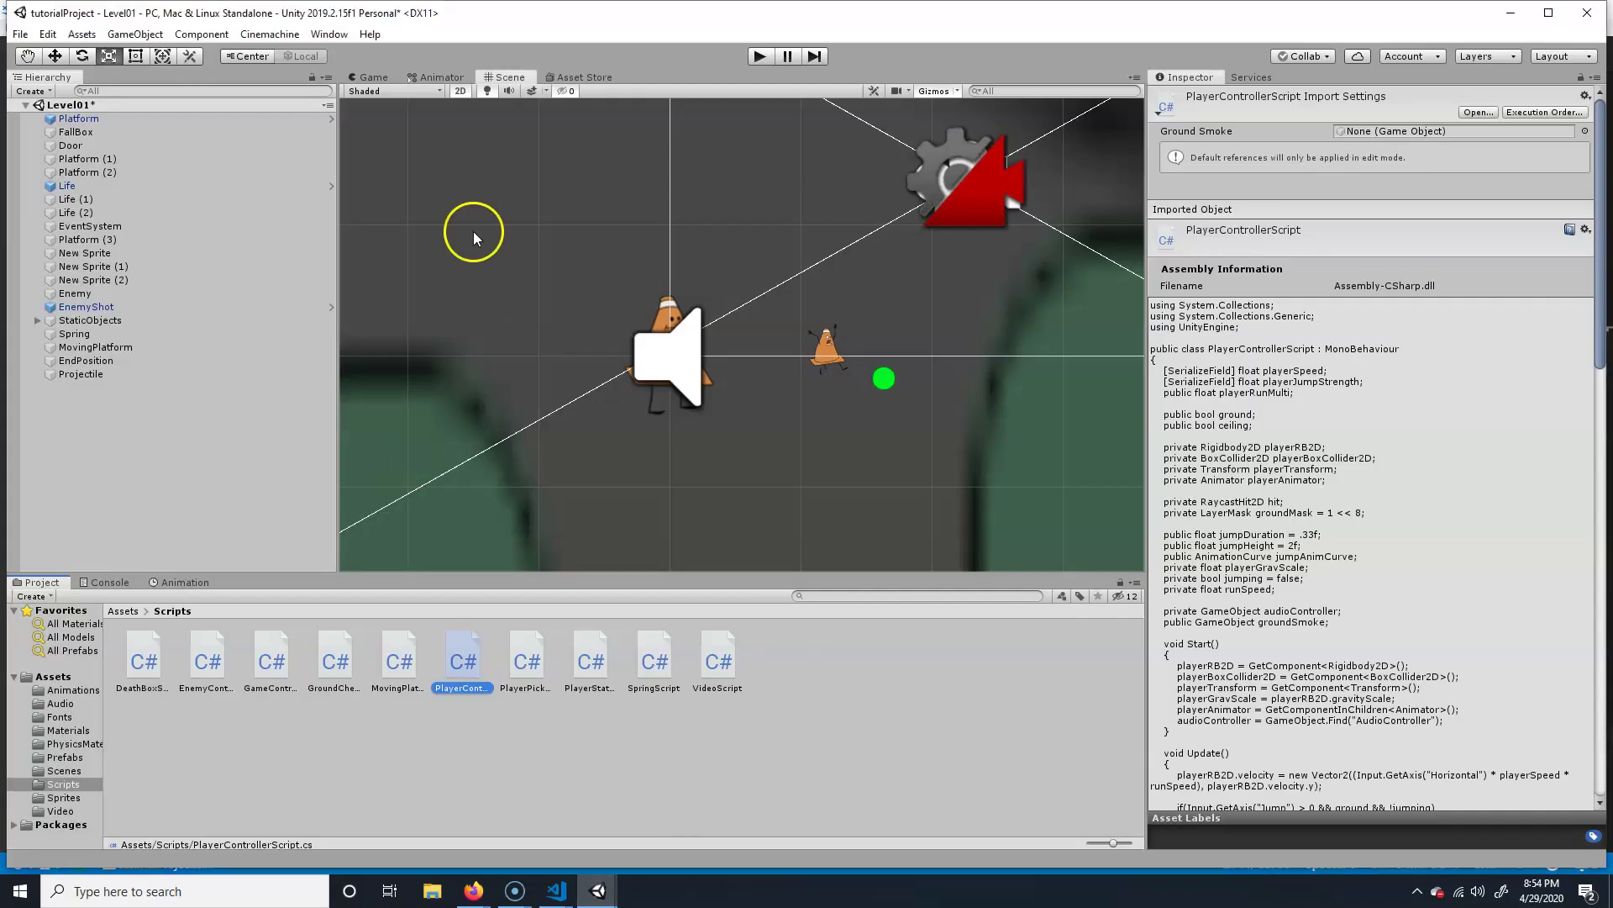
left_click(48, 34)
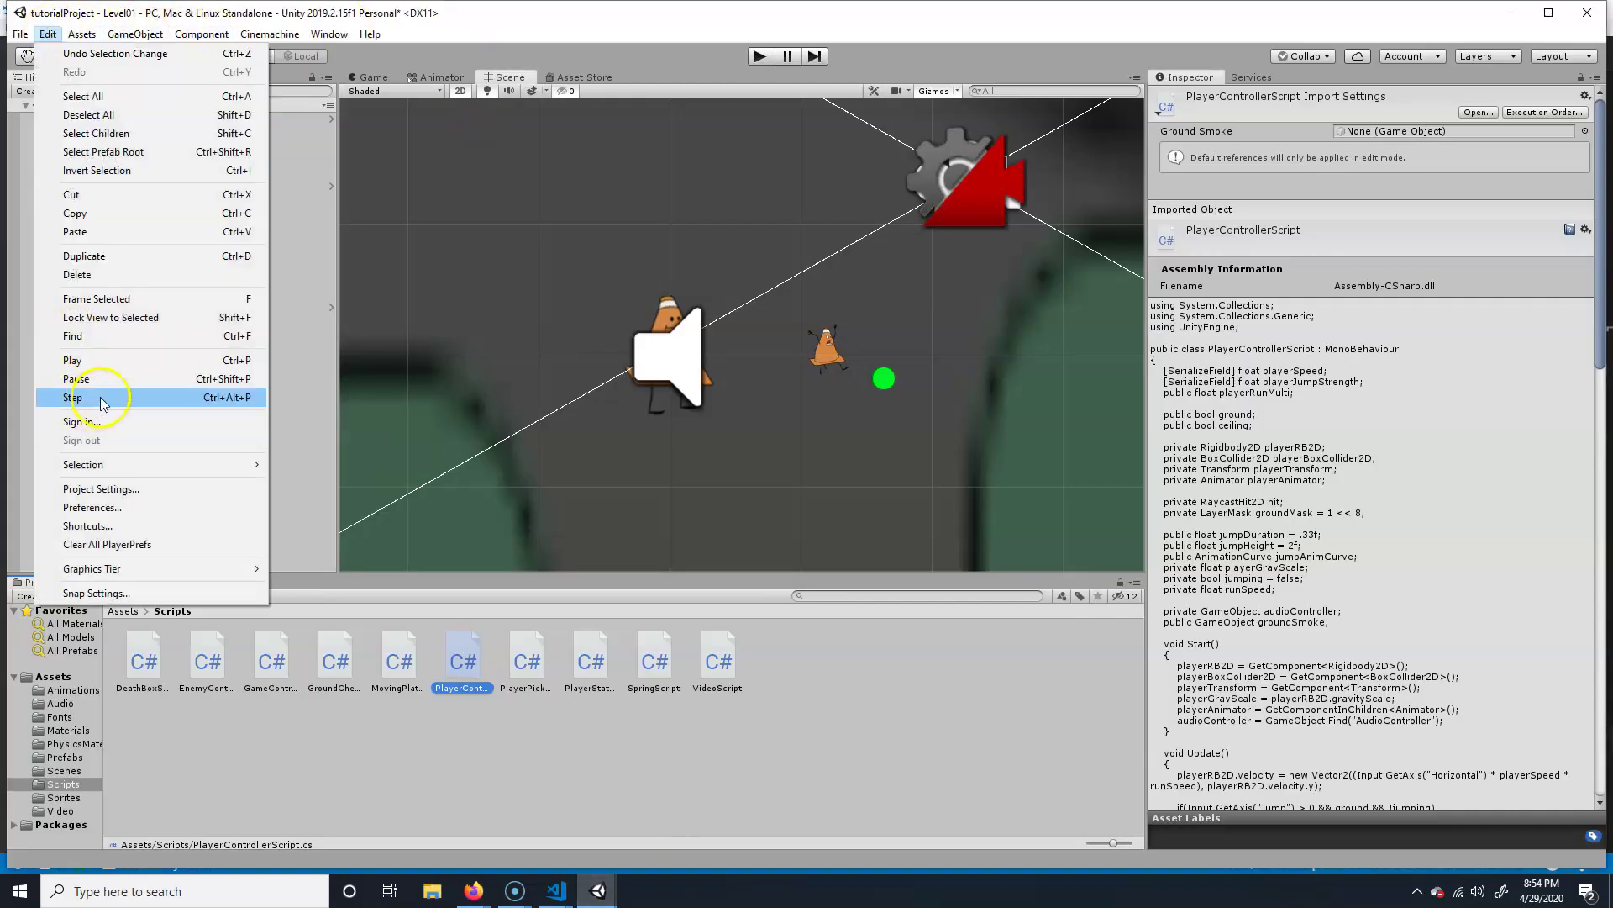
left_click(116, 489)
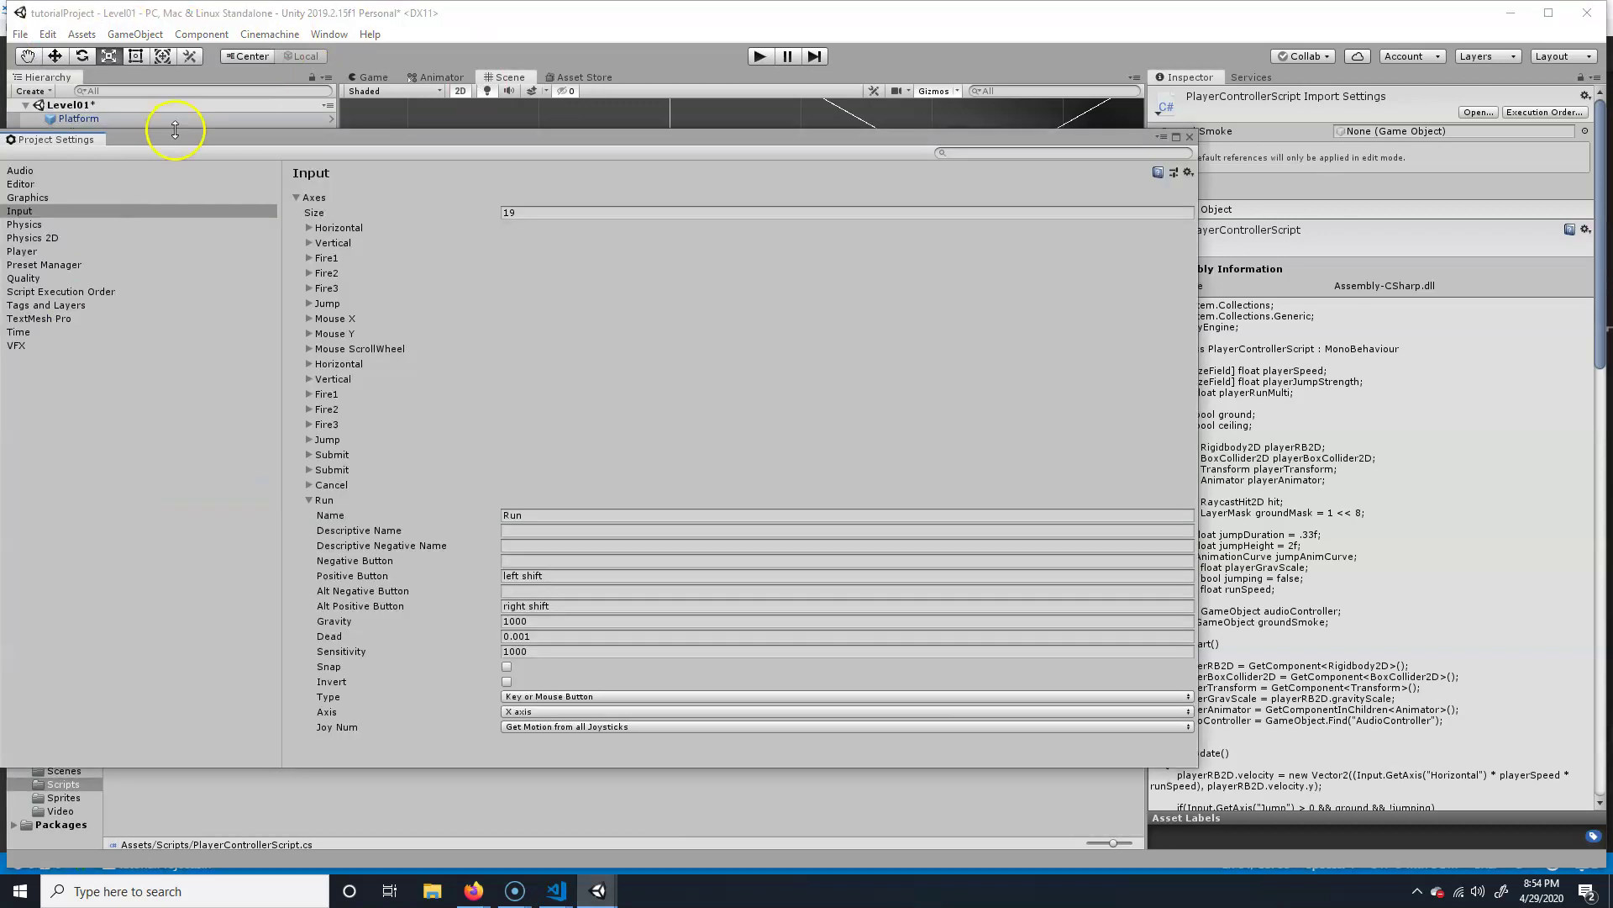
left_click(58, 212)
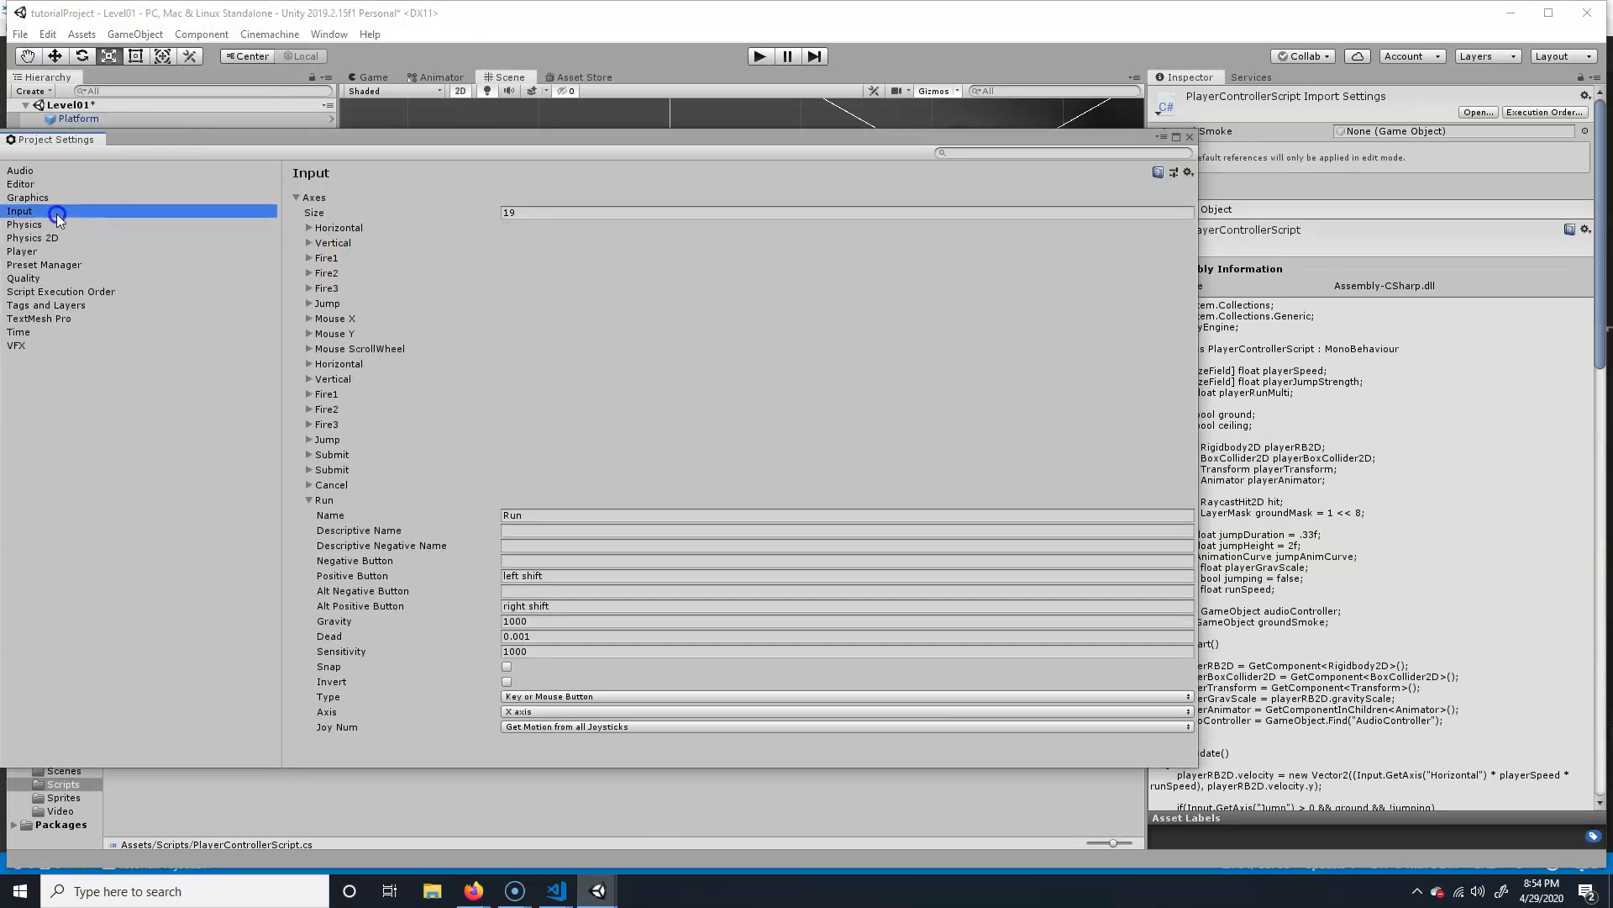
- Collapse the Run axis and expand the first Fire1 axis to examine its Positive Button and Alt Positive Button bindings
left_click(308, 502)
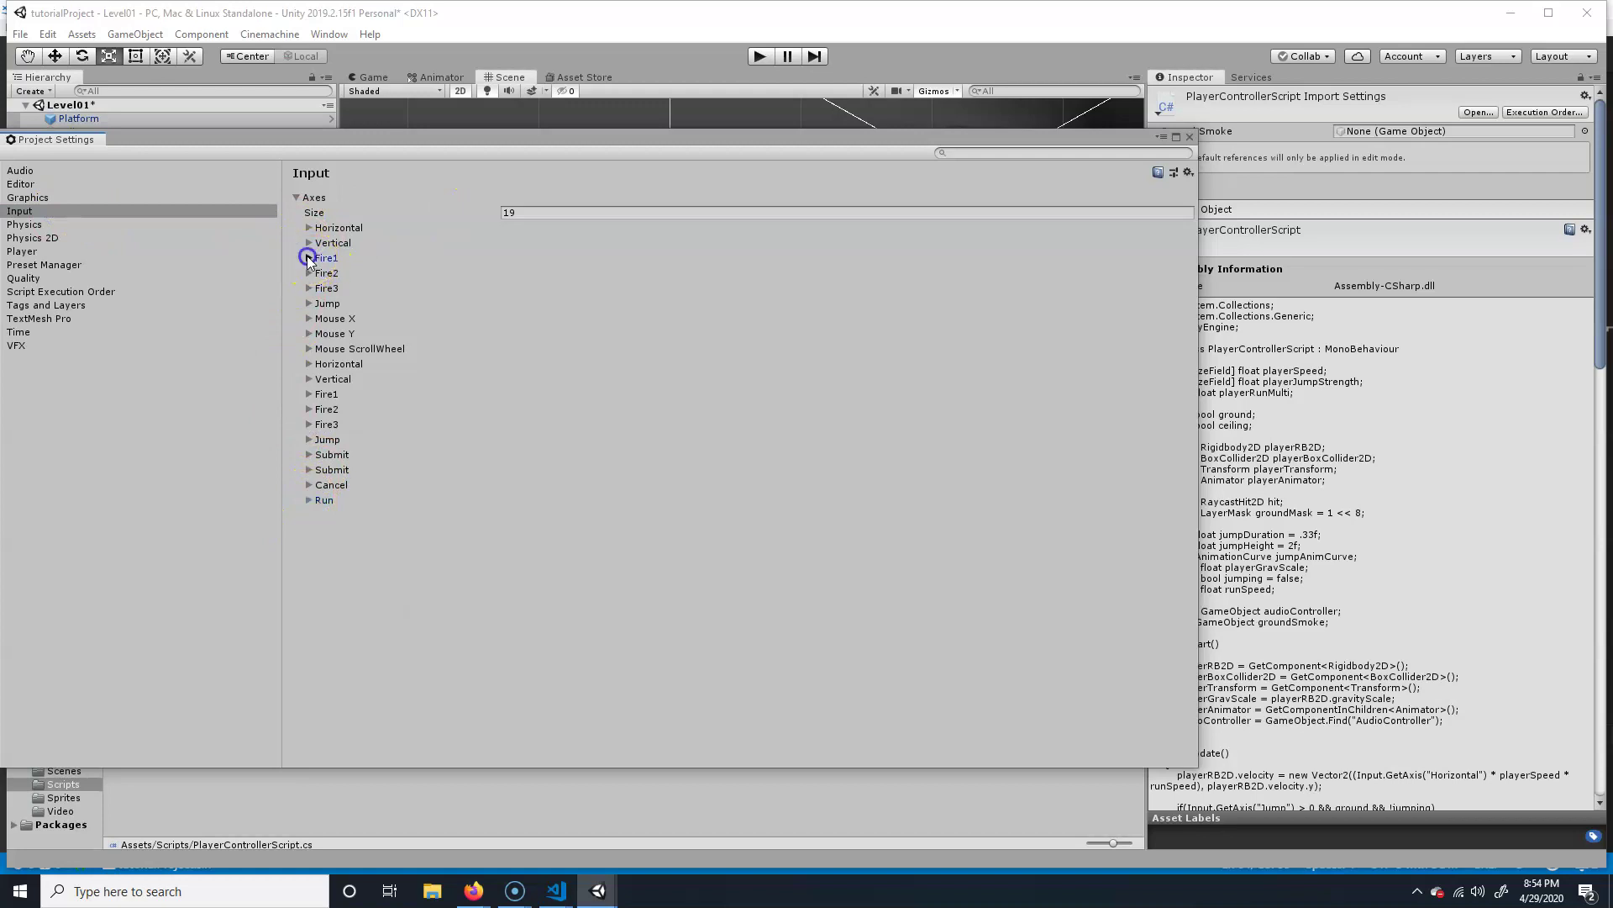
left_click(340, 258)
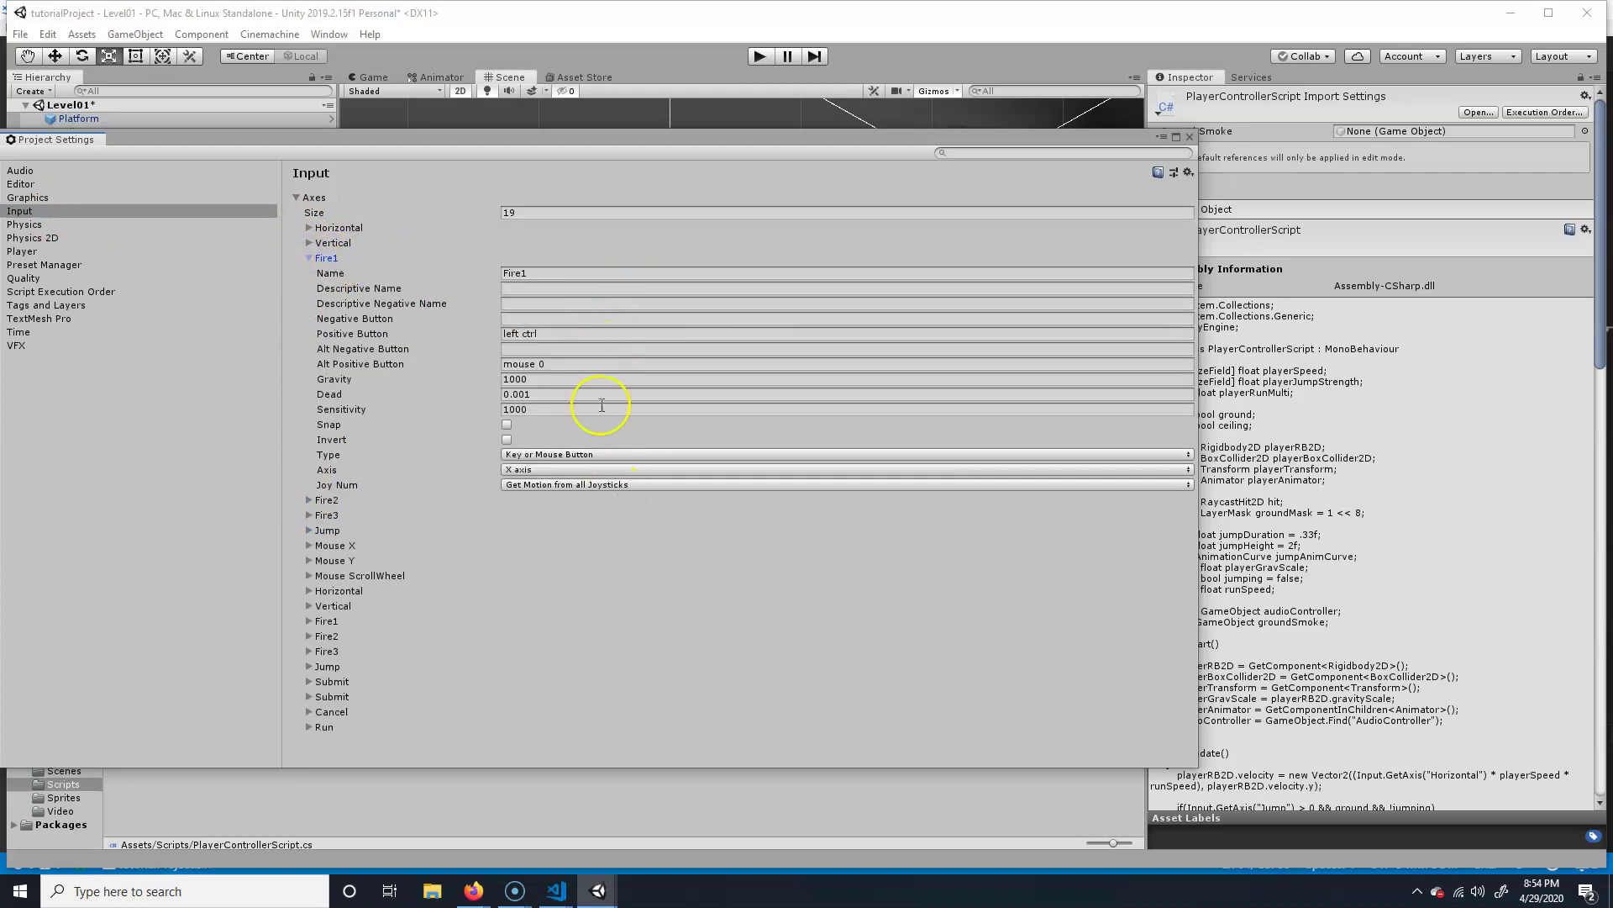
left_click(560, 334)
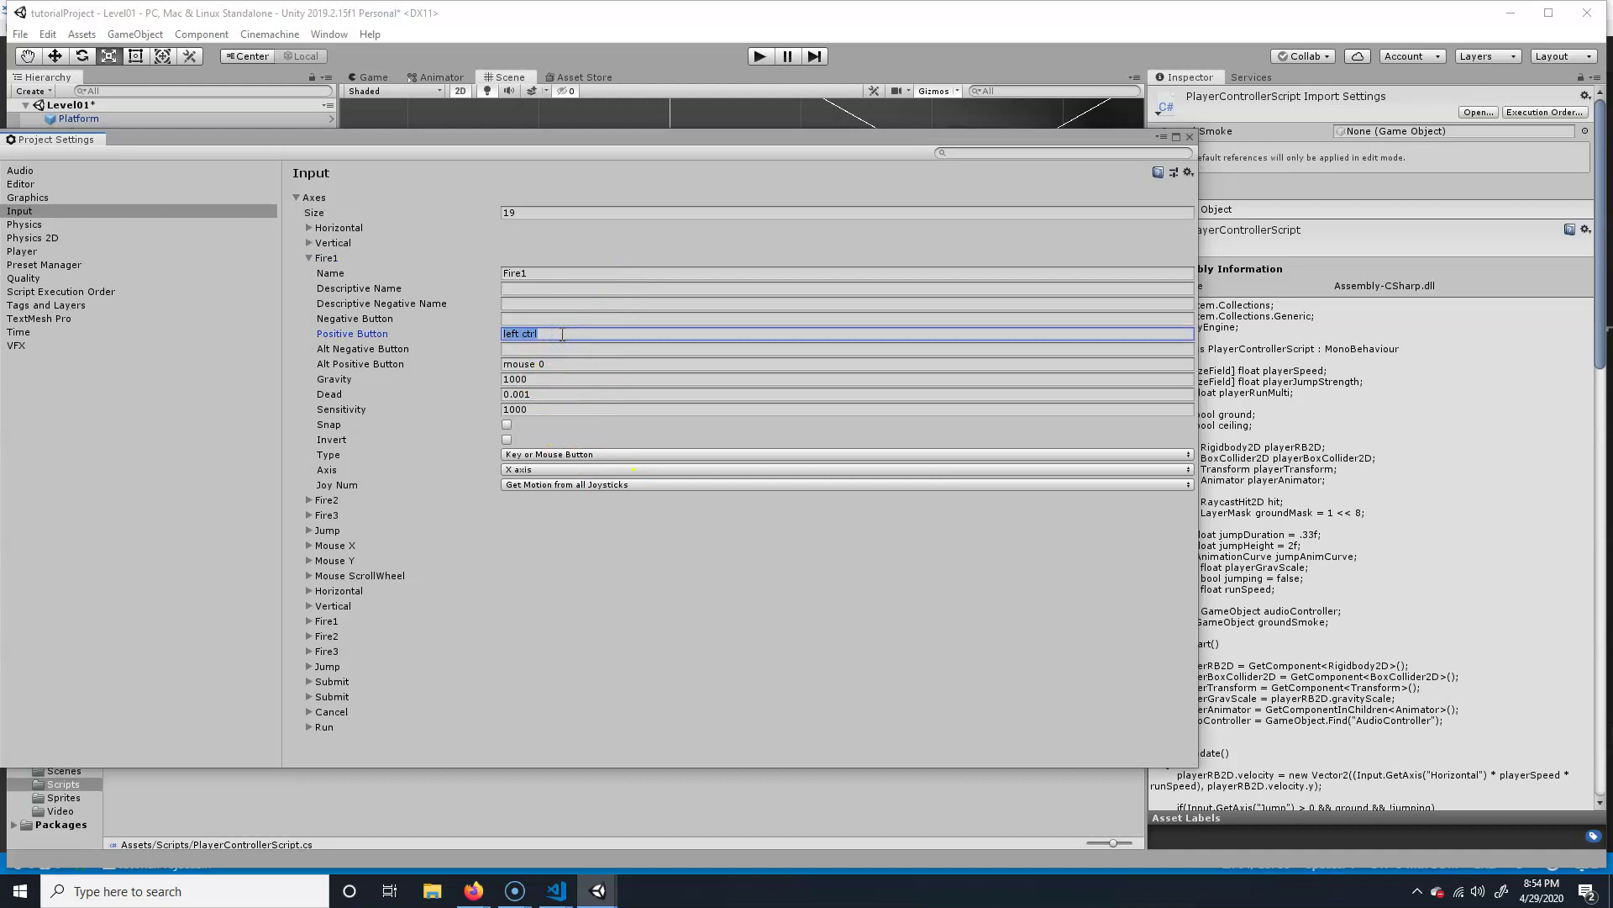
left_click(562, 364)
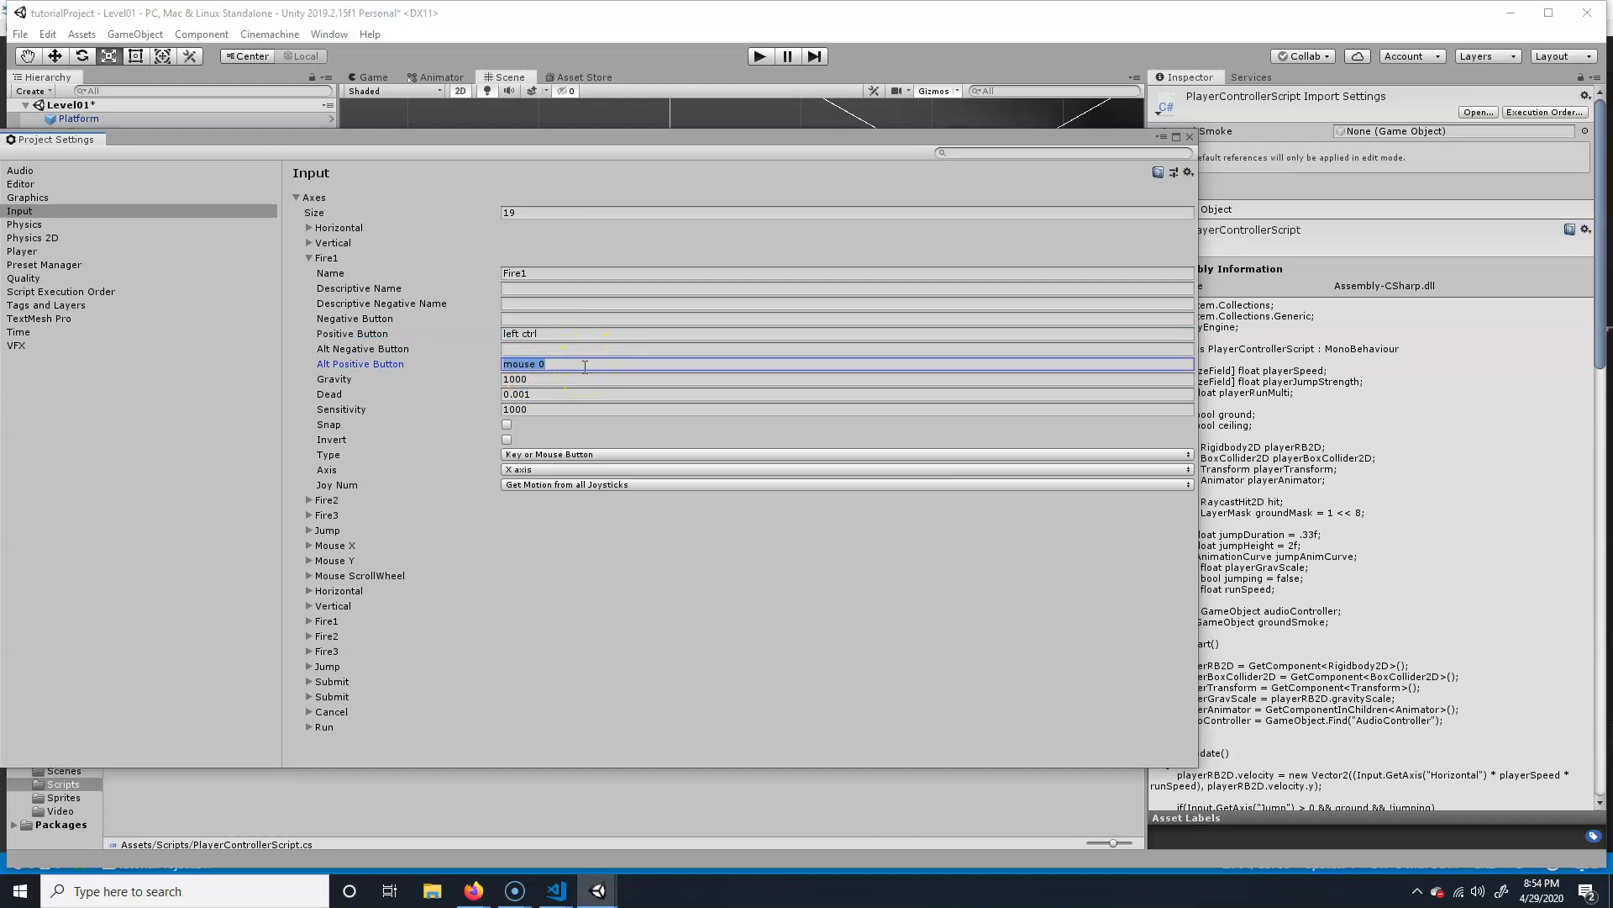
left_click(577, 334)
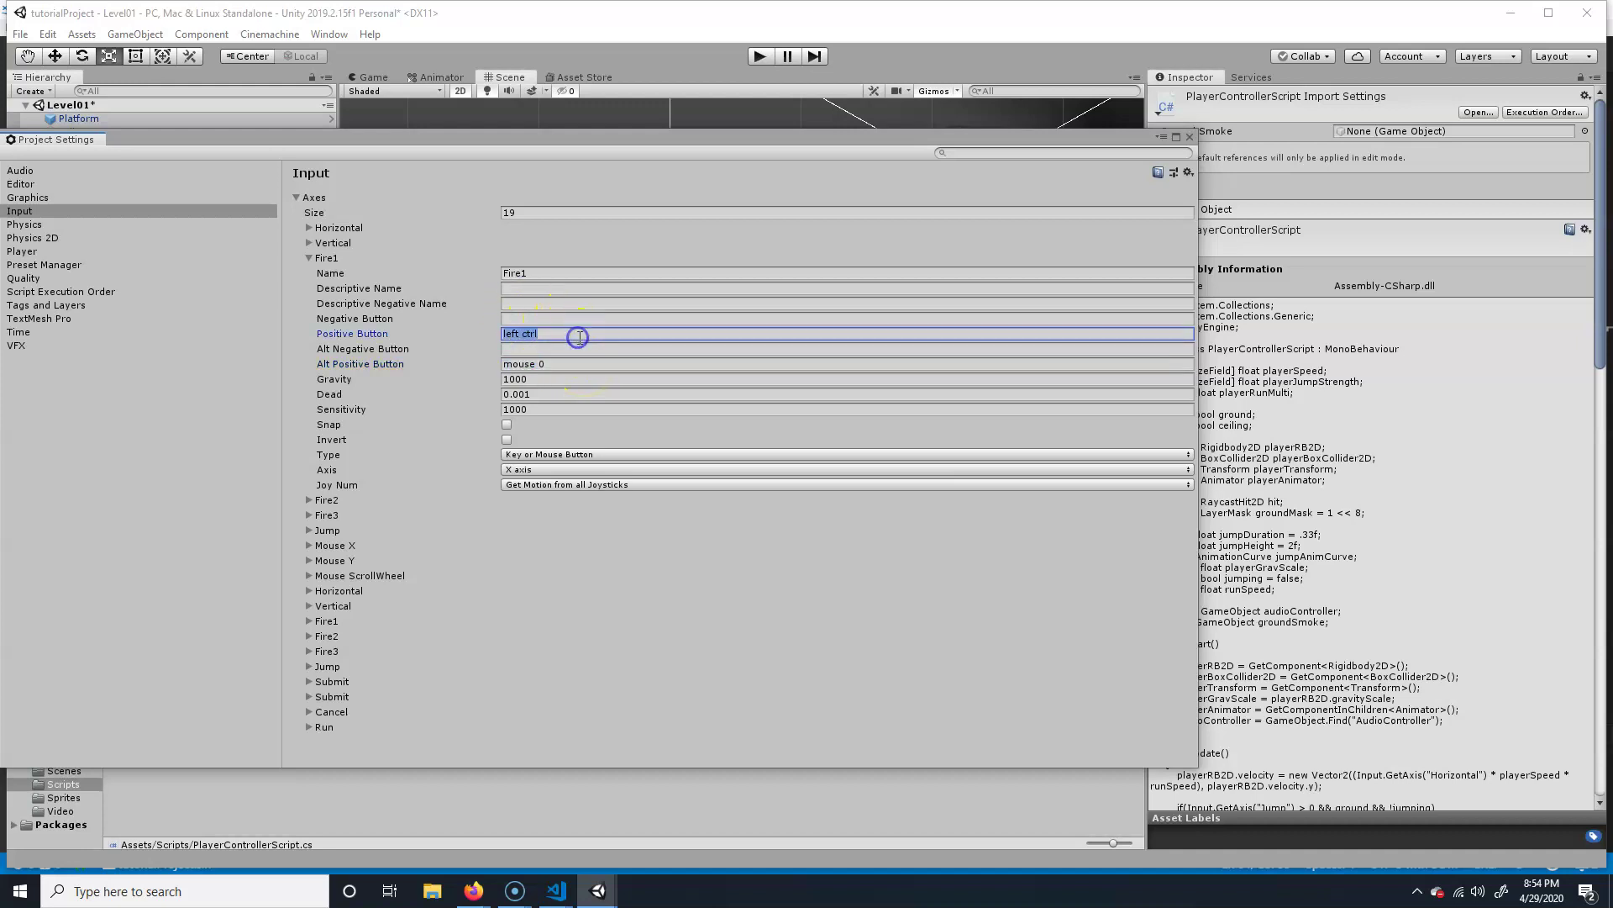
- Collapse the Fire1 axis in the Input settings and switch to PlayerControllerScript.cs in Visual Studio Code
left_click(315, 257)
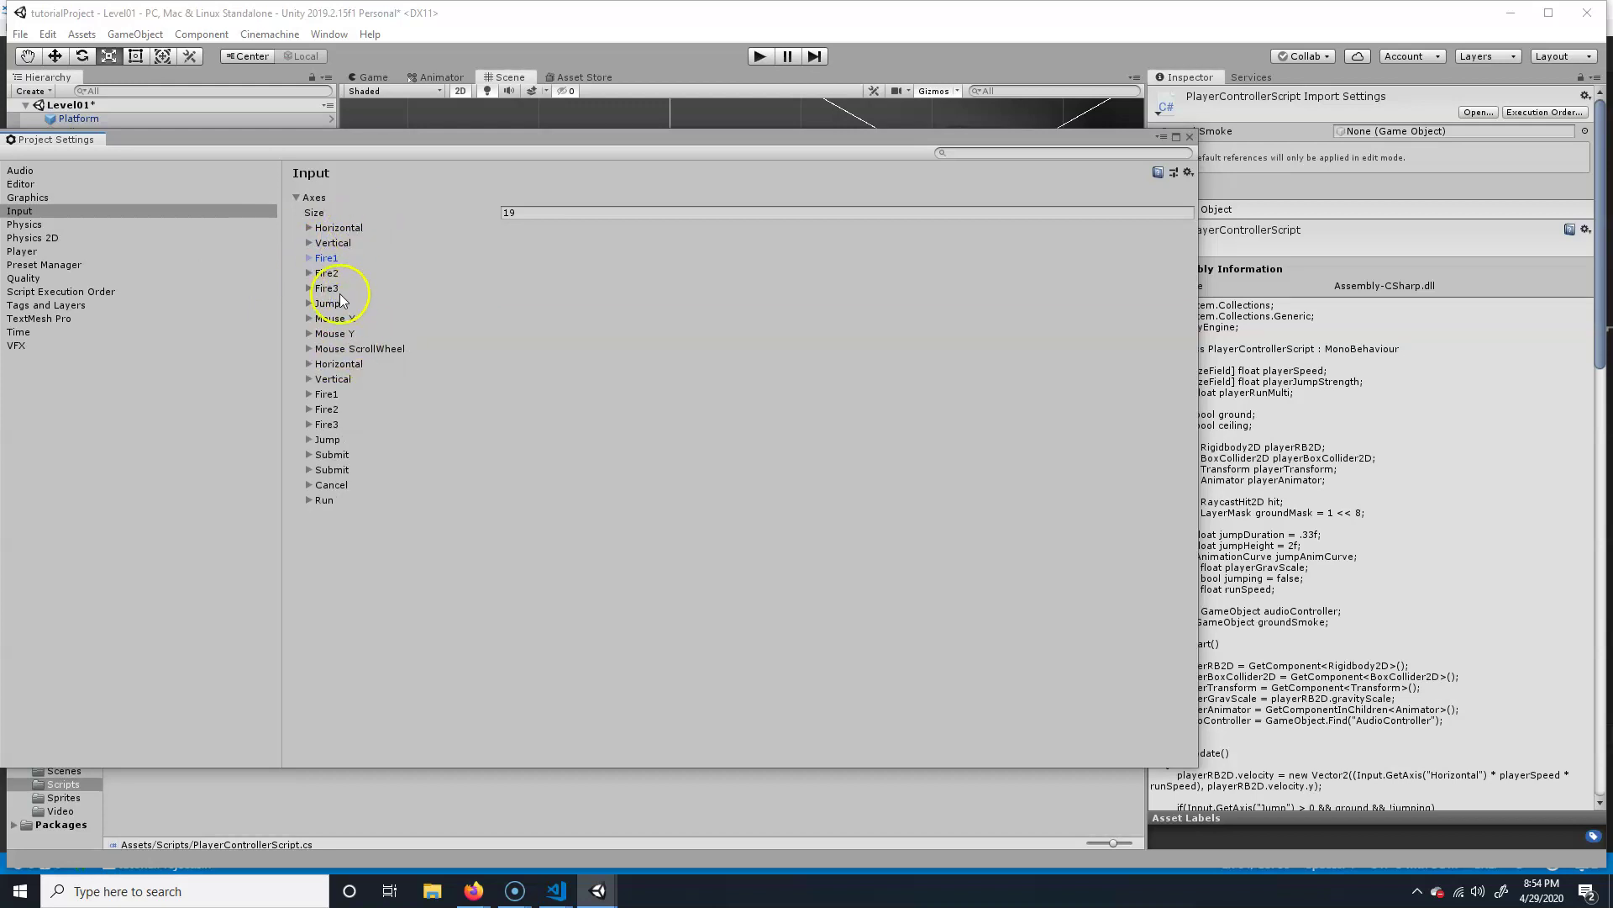
mouse_move(556, 889)
left_click(592, 846)
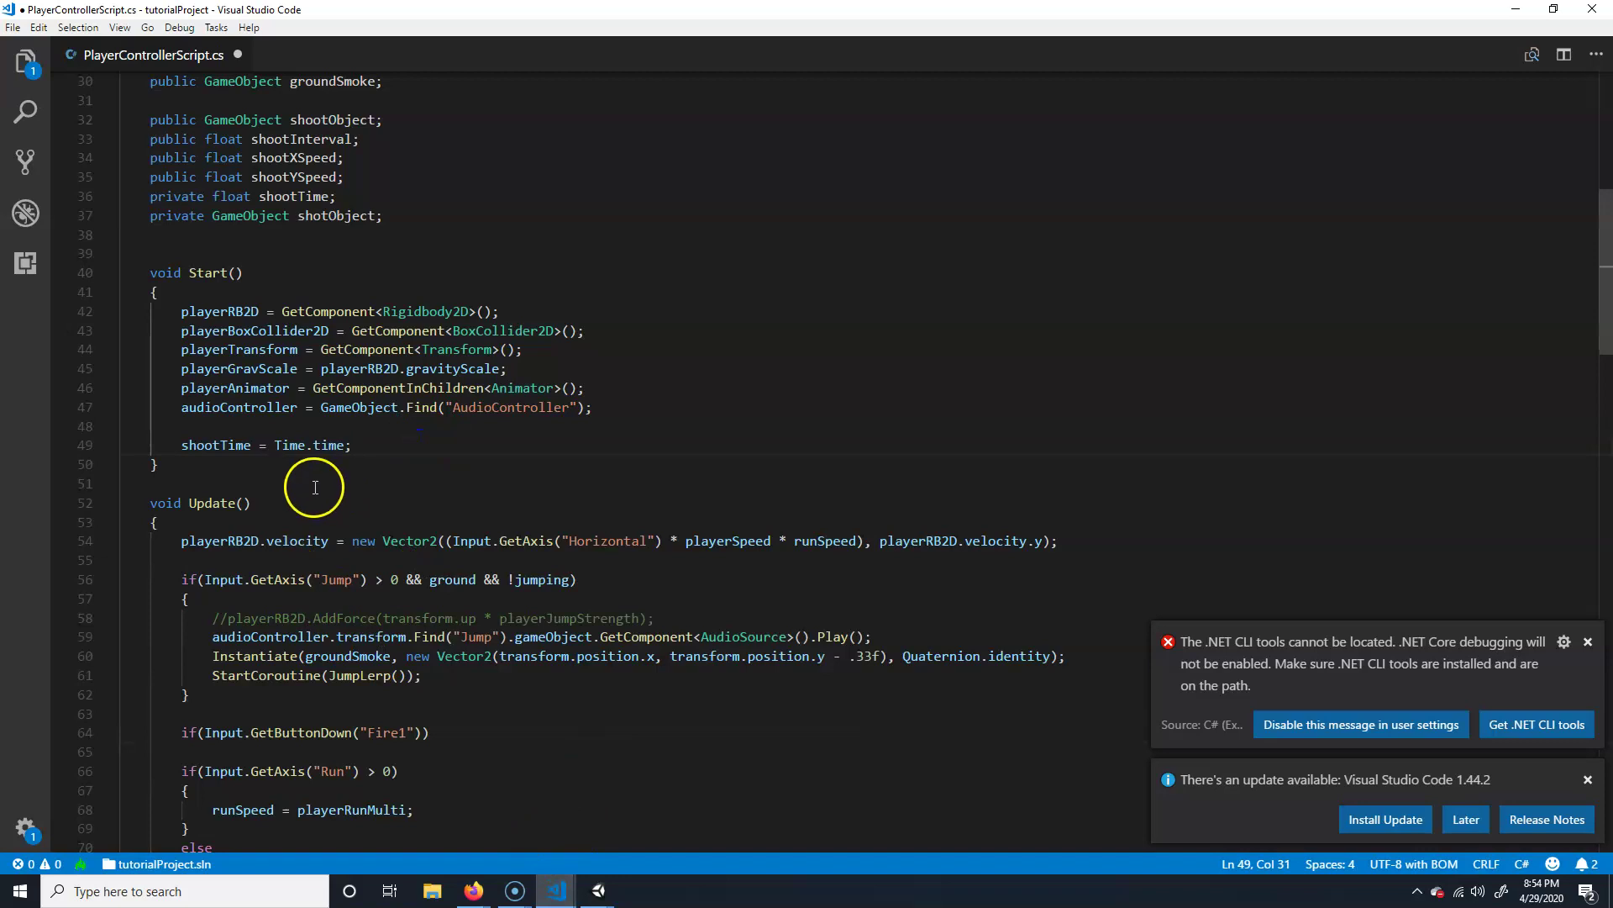
- Add an empty curly-brace block beneath the if(Input.GetButtonDown("Fire1")) condition in Update()
scroll(402, 765, "down", 2)
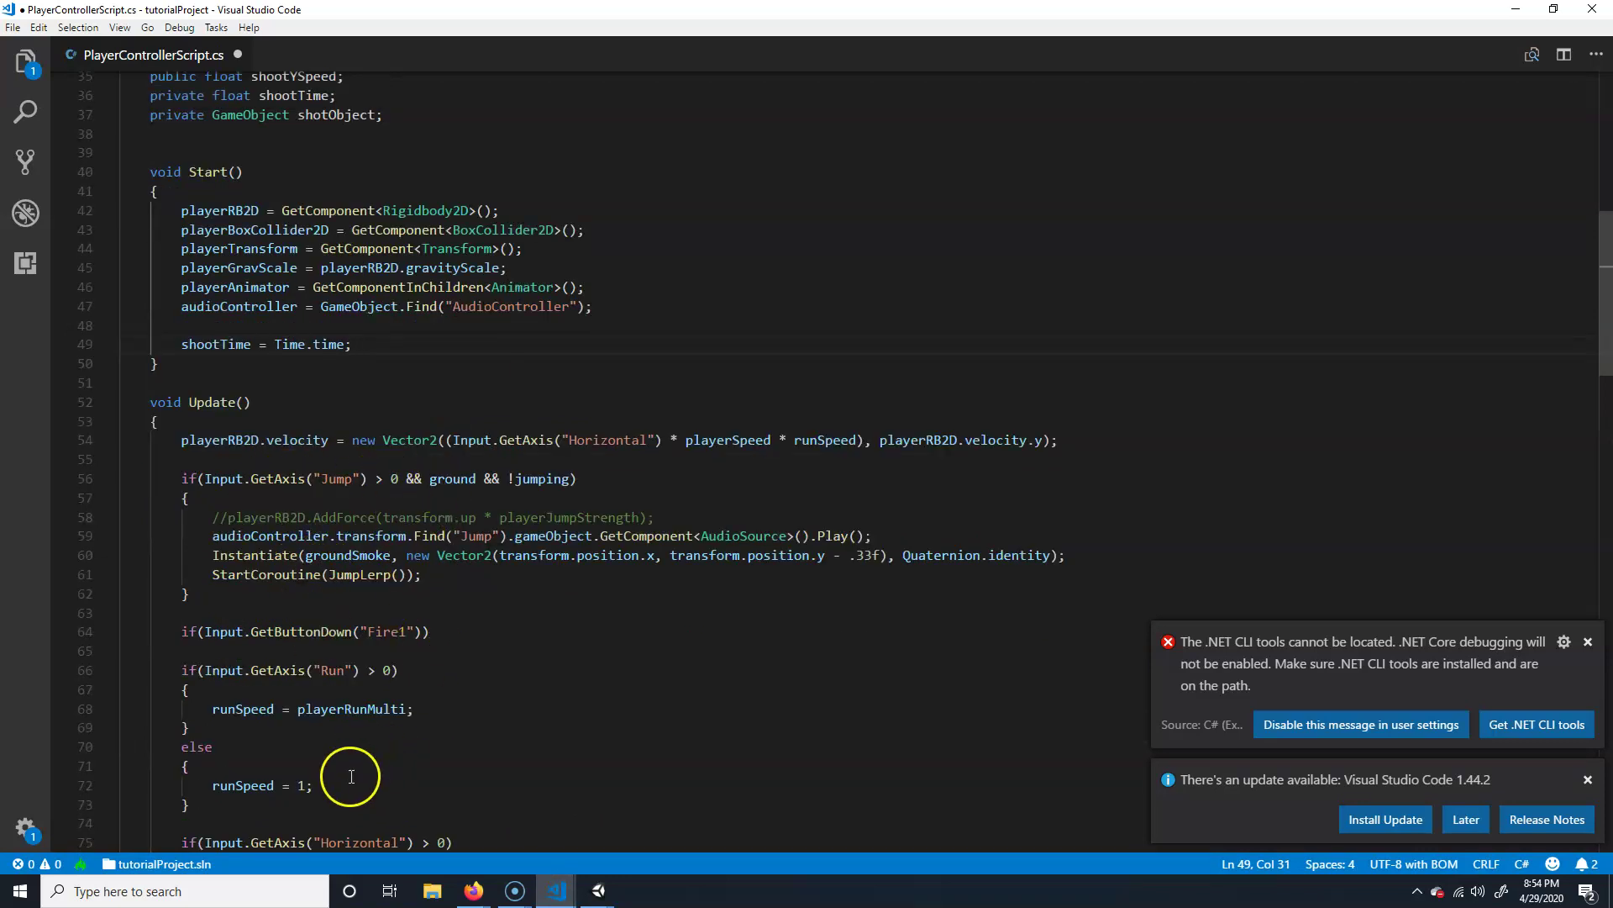
left_click(449, 631)
left_click(421, 633)
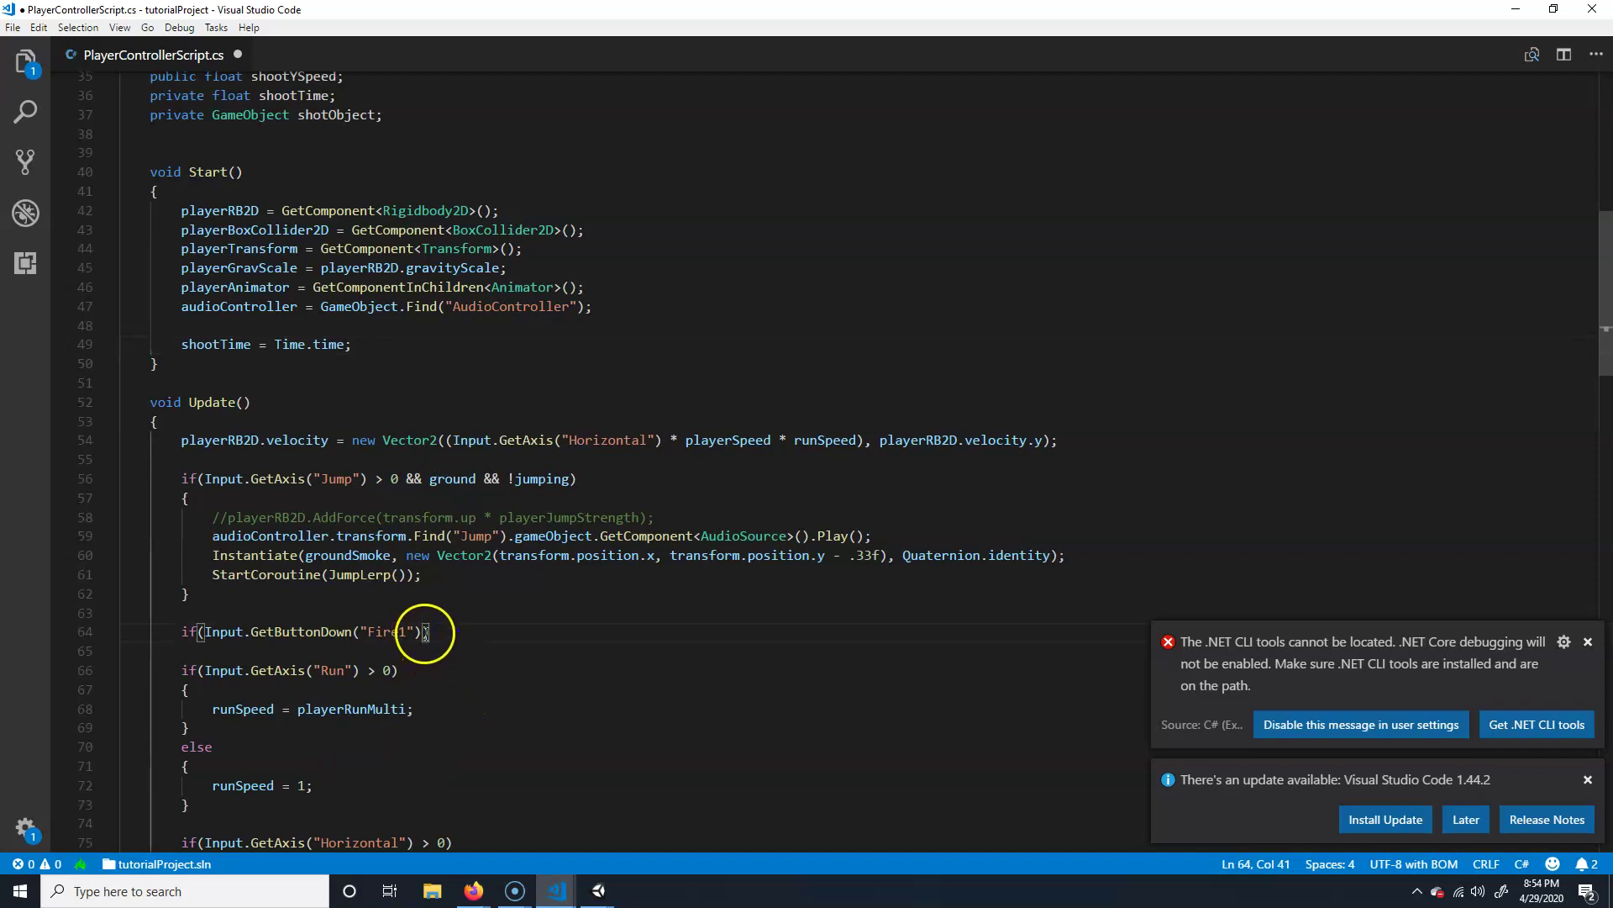
left_click(460, 637)
key("Return")
type("{")
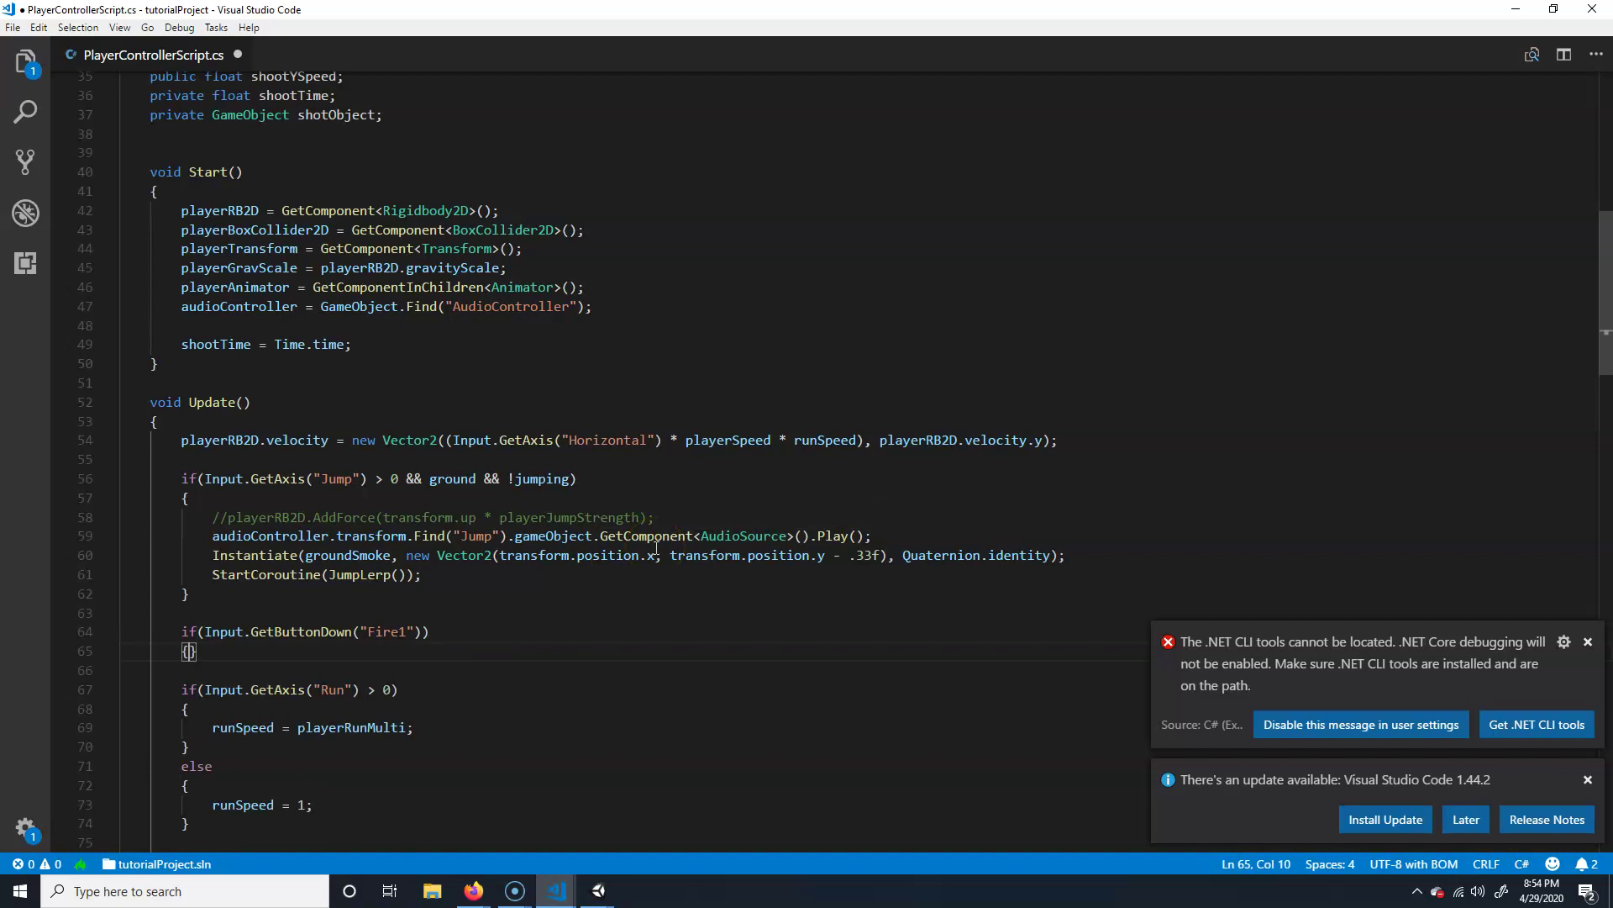
key("Return")
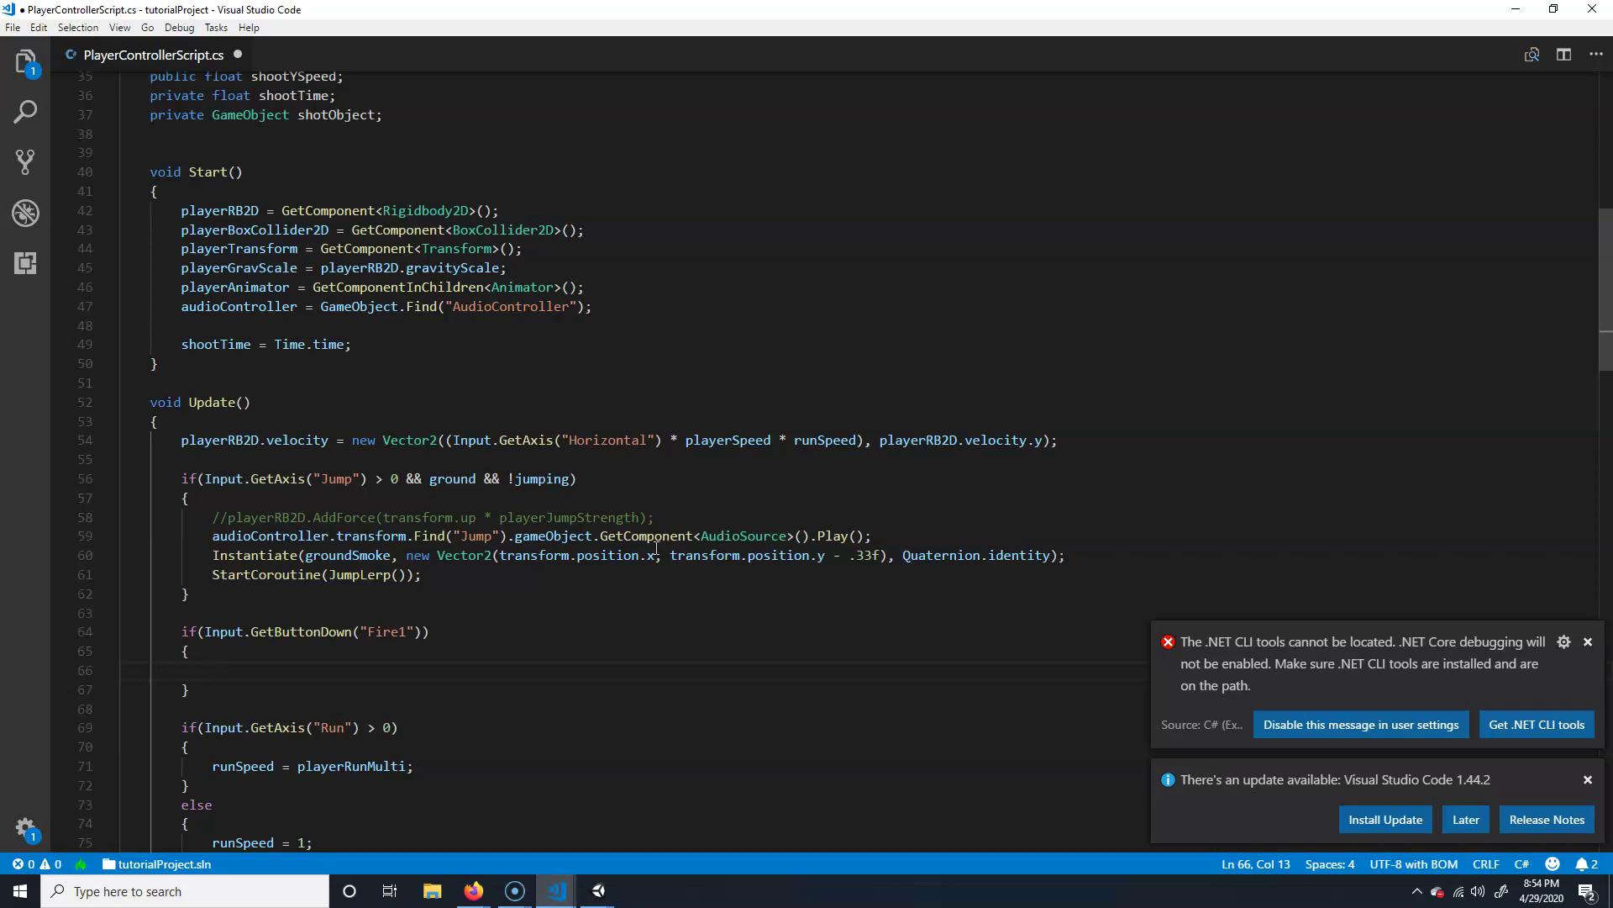
- Inside the Fire1 block, assign shotObject an Instantiate call with shootObject as its first argument
type("shotObject")
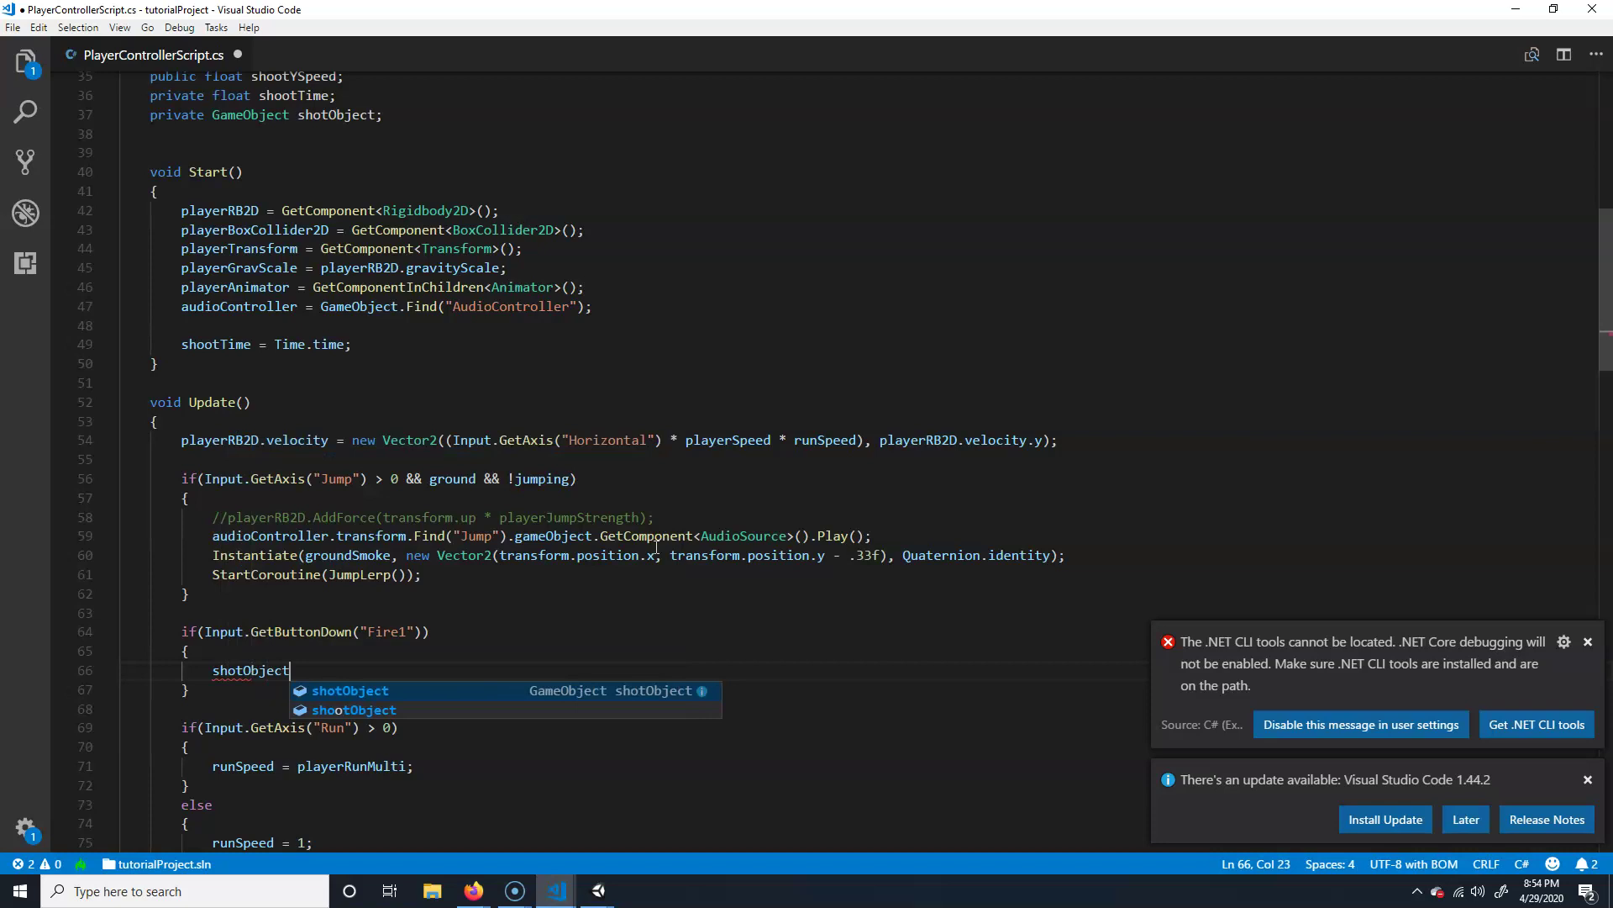
type(" =")
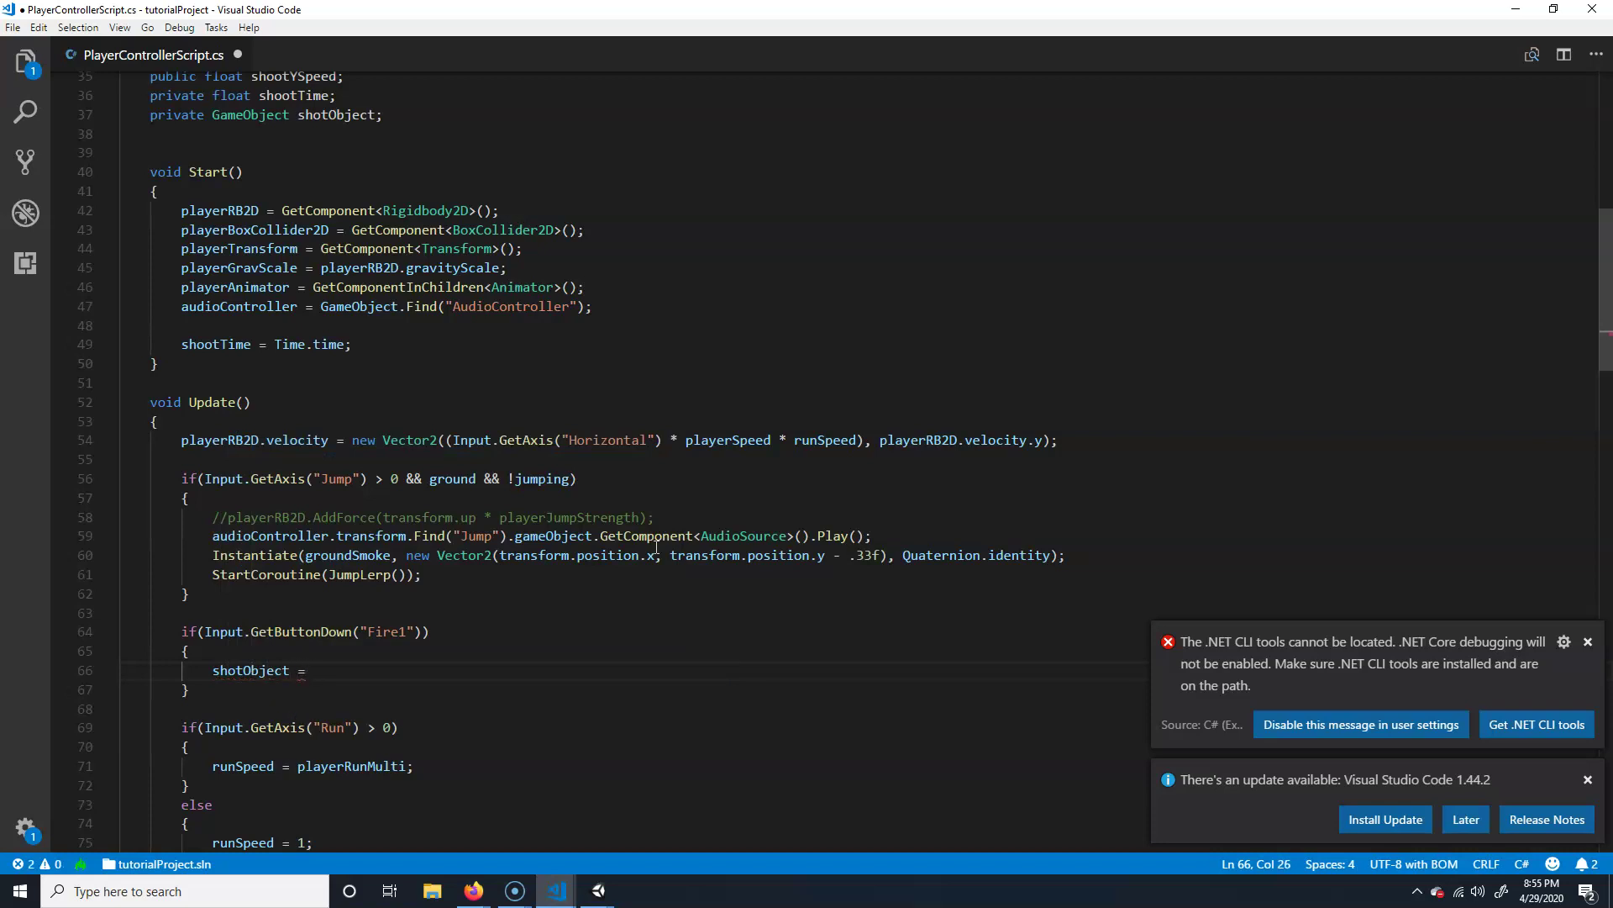
type(" Instantiate")
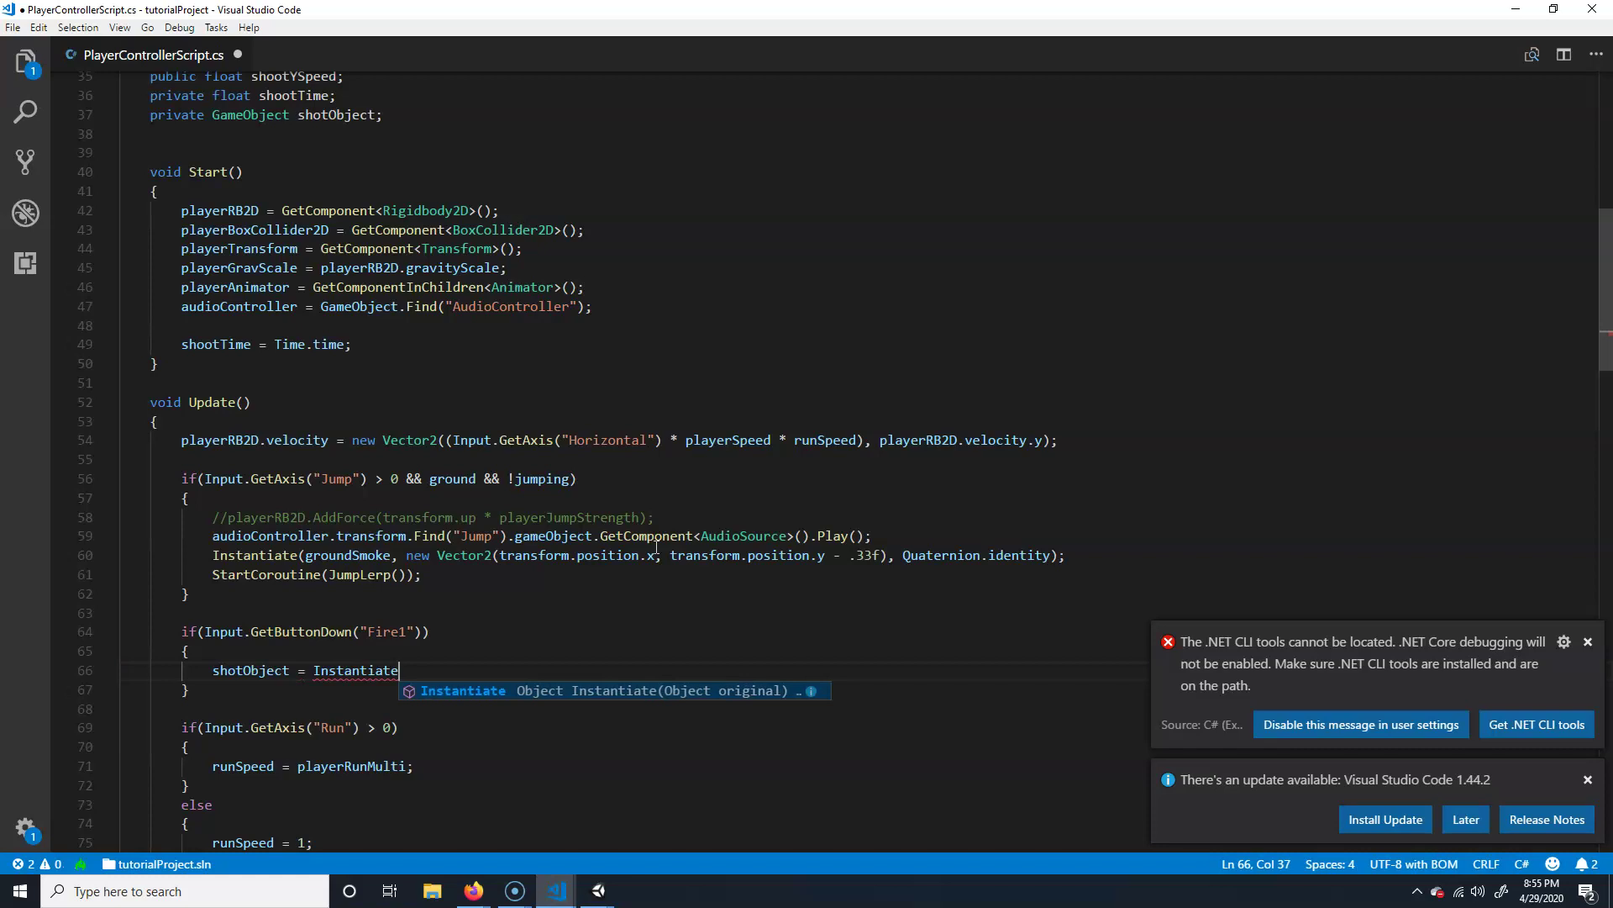
type("(")
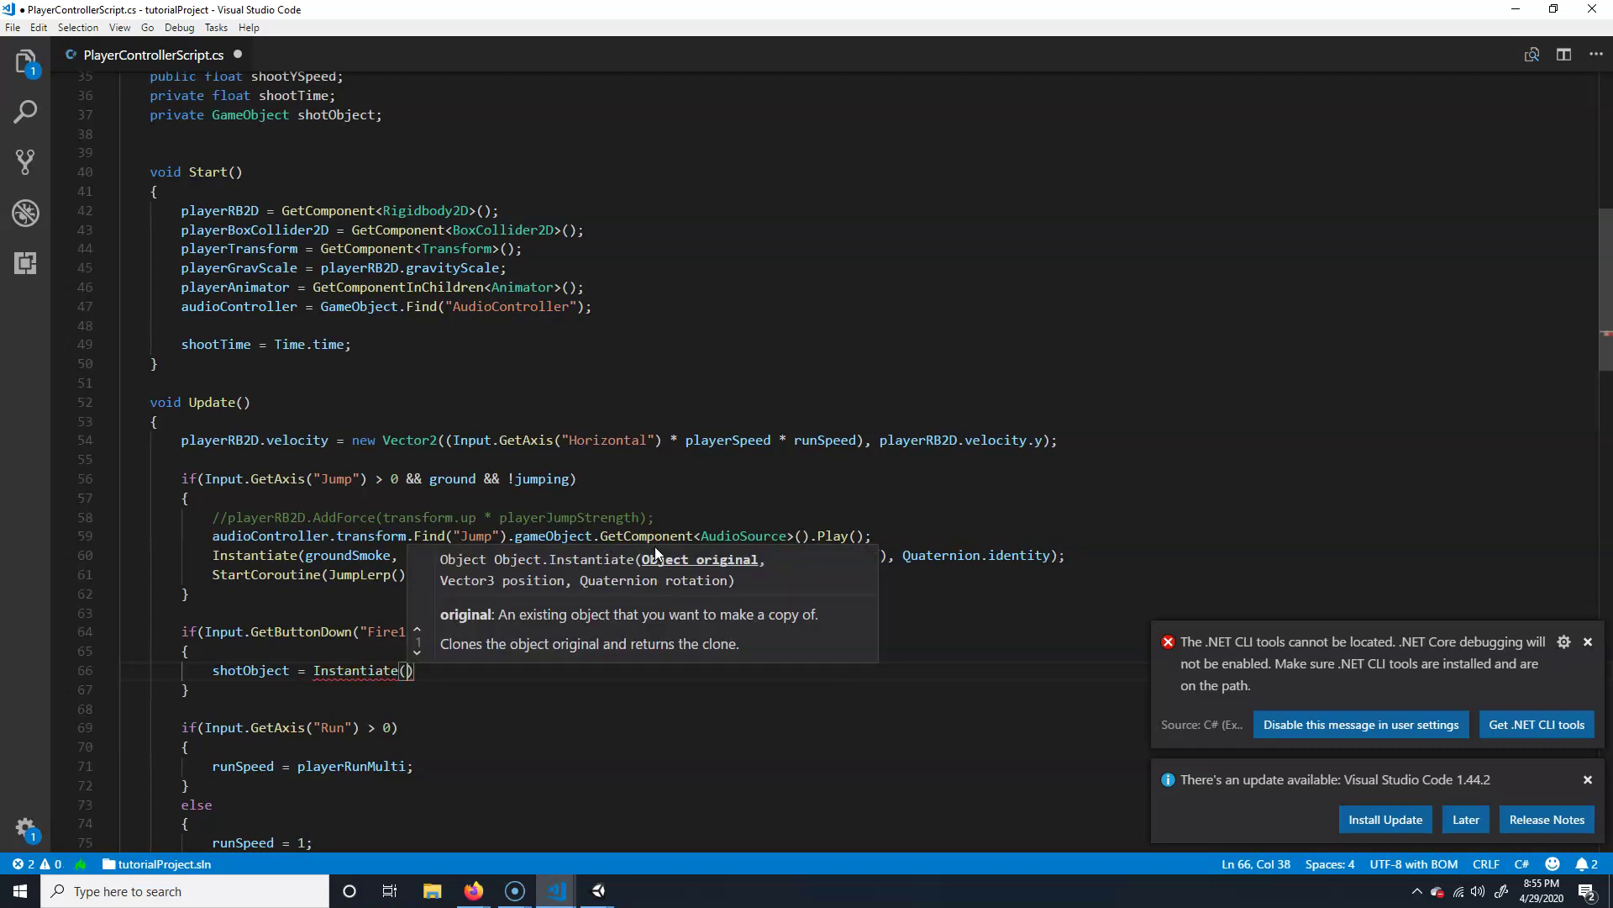
type("shootO")
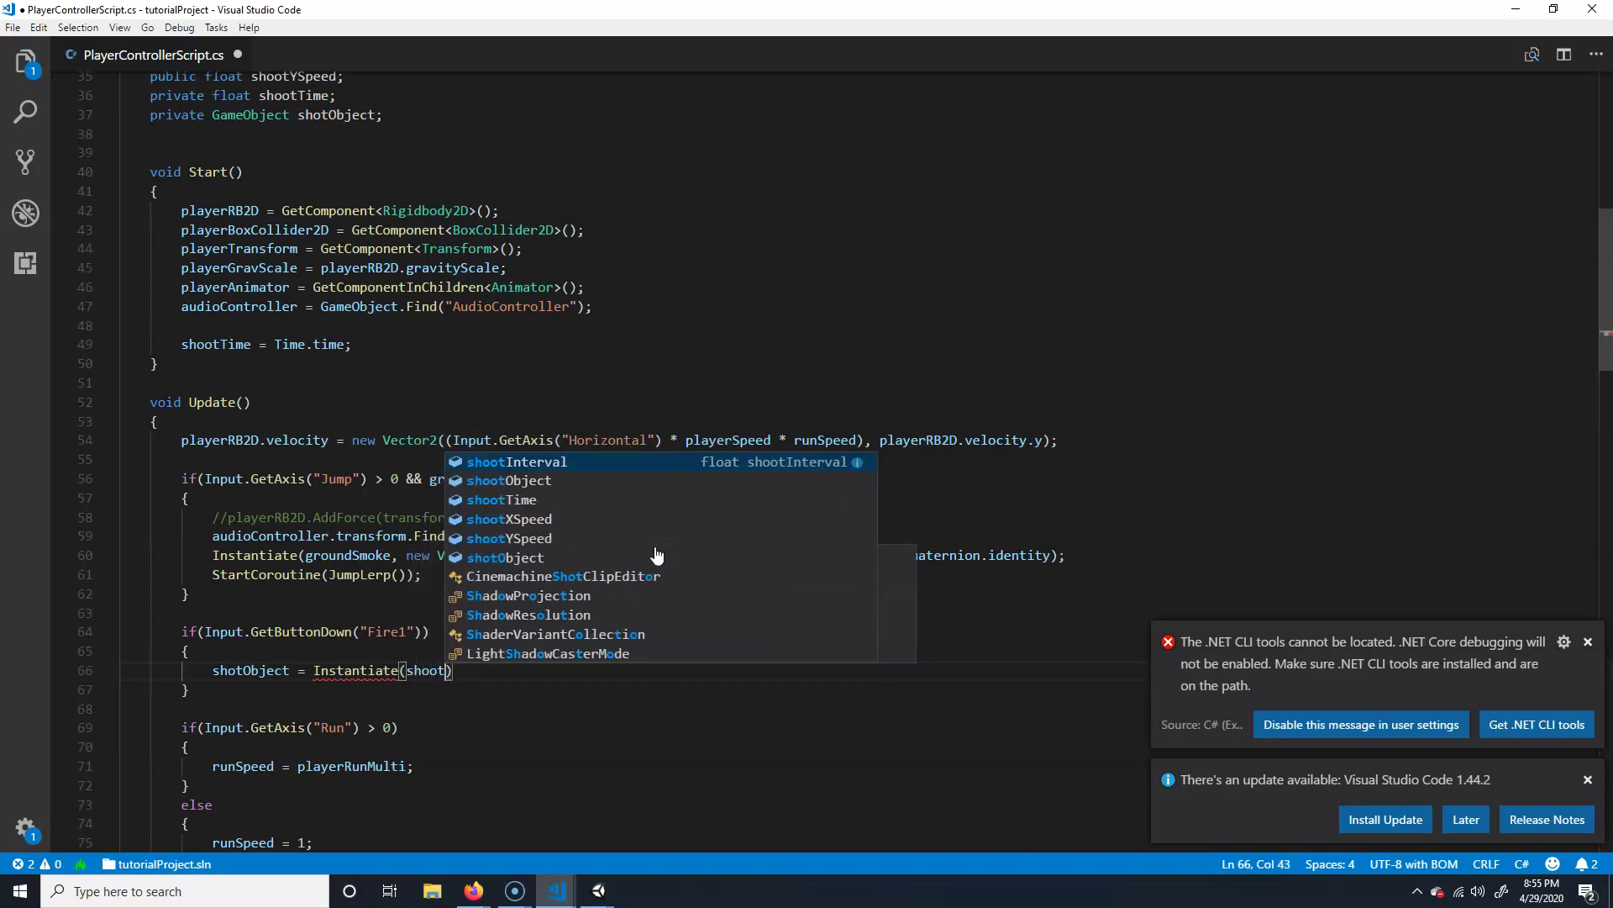
key("Tab")
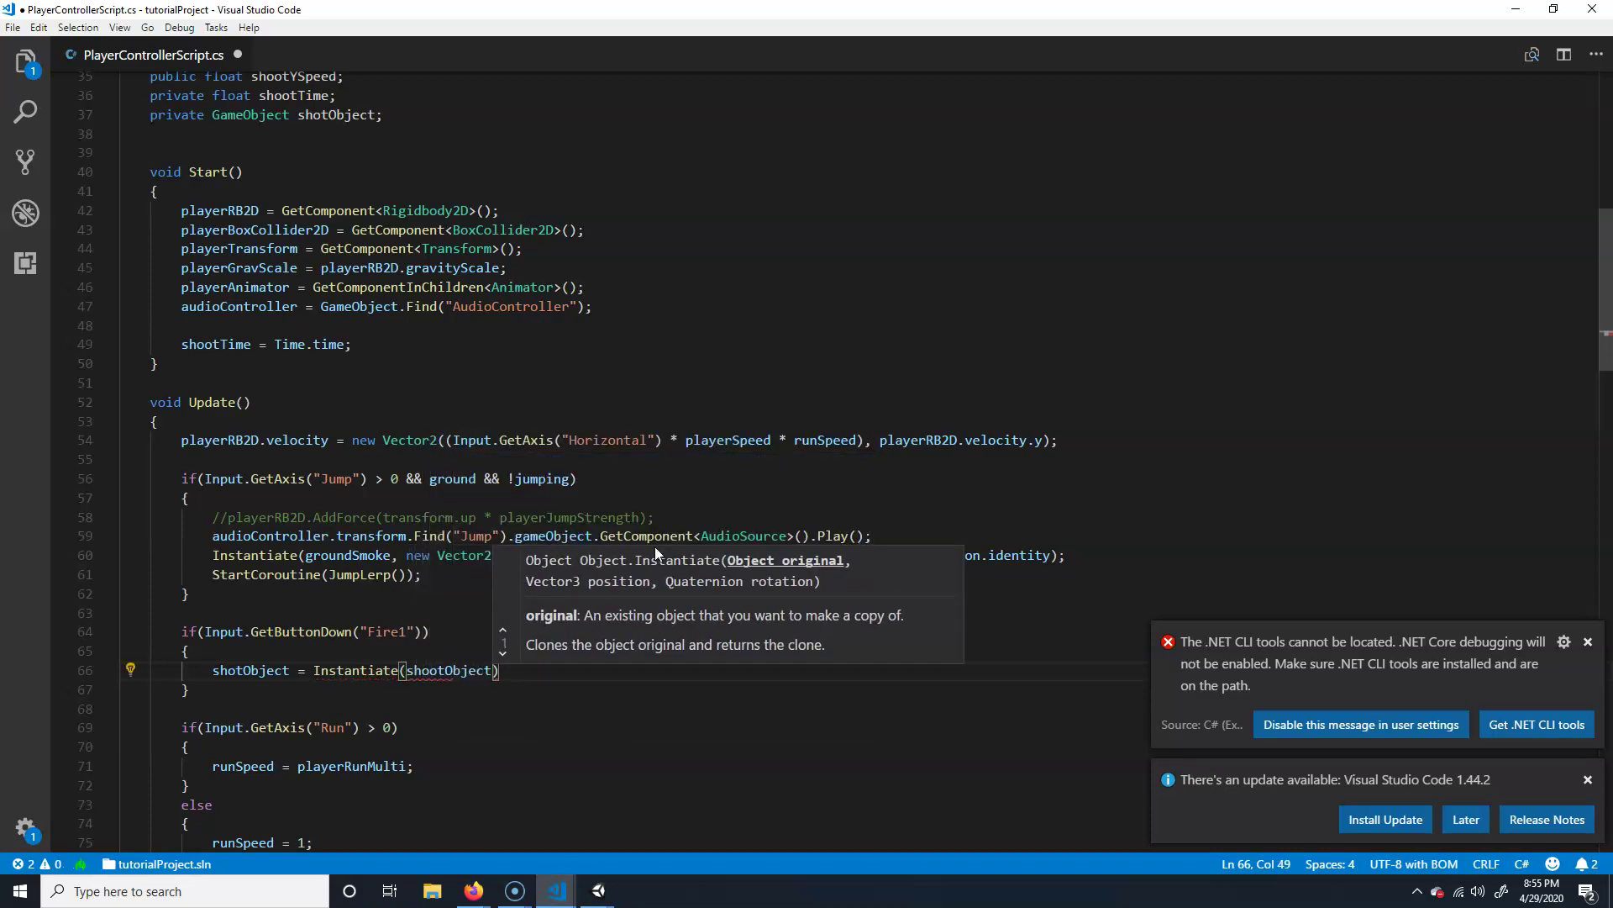
- Complete the Instantiate call with the arguments transform.position and Quaternion.identity, ending the statement with a semicolon
type(",")
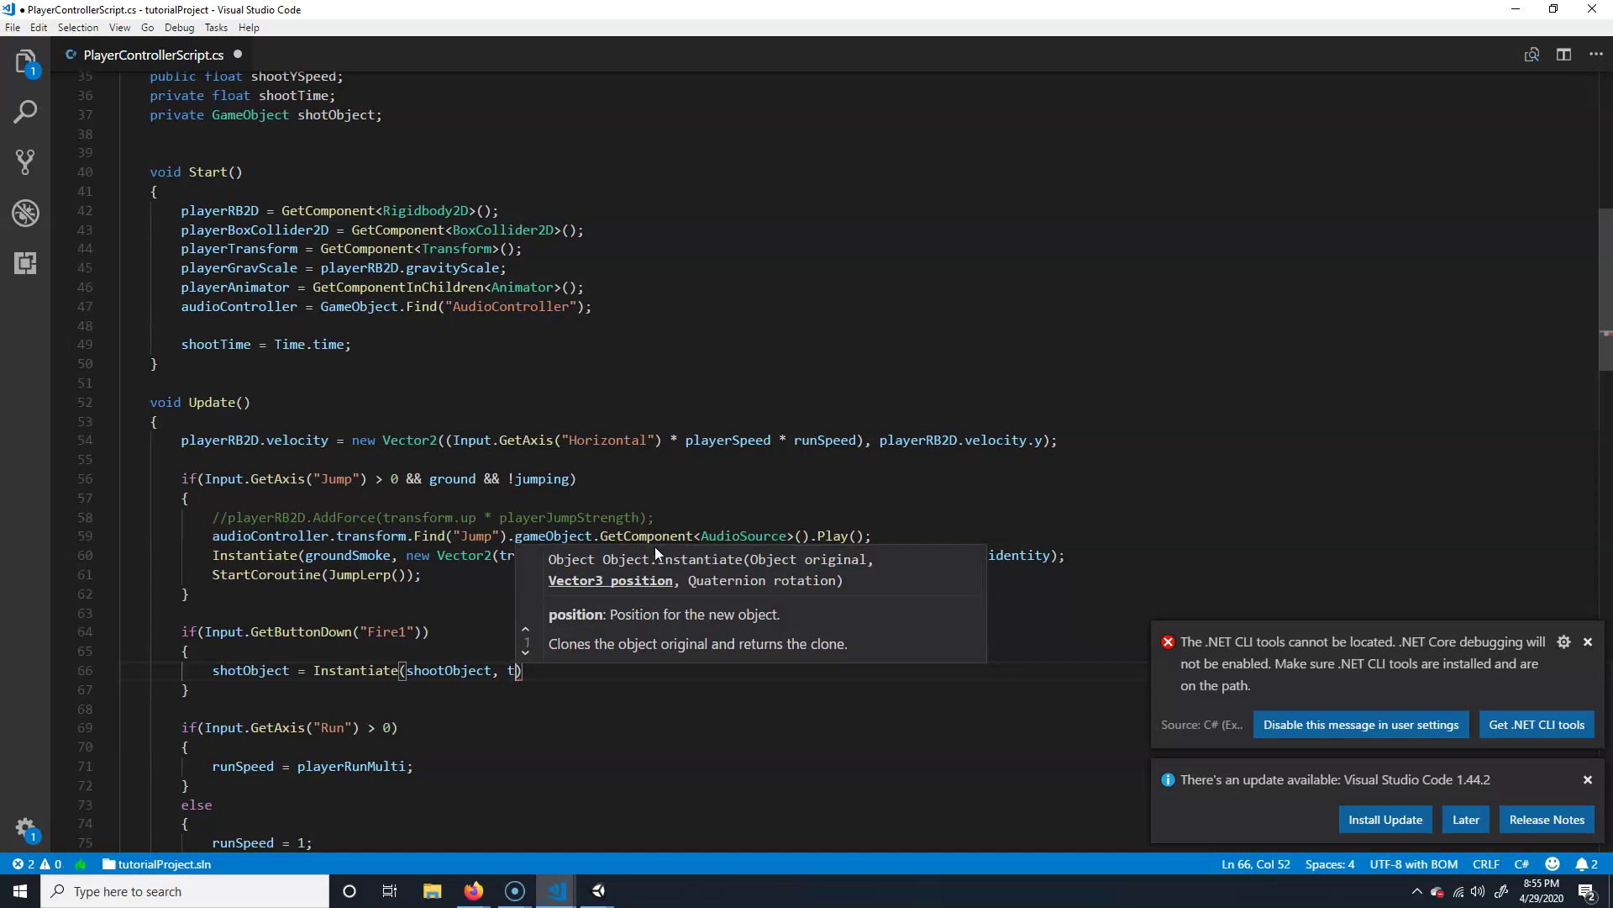
type("transform.position")
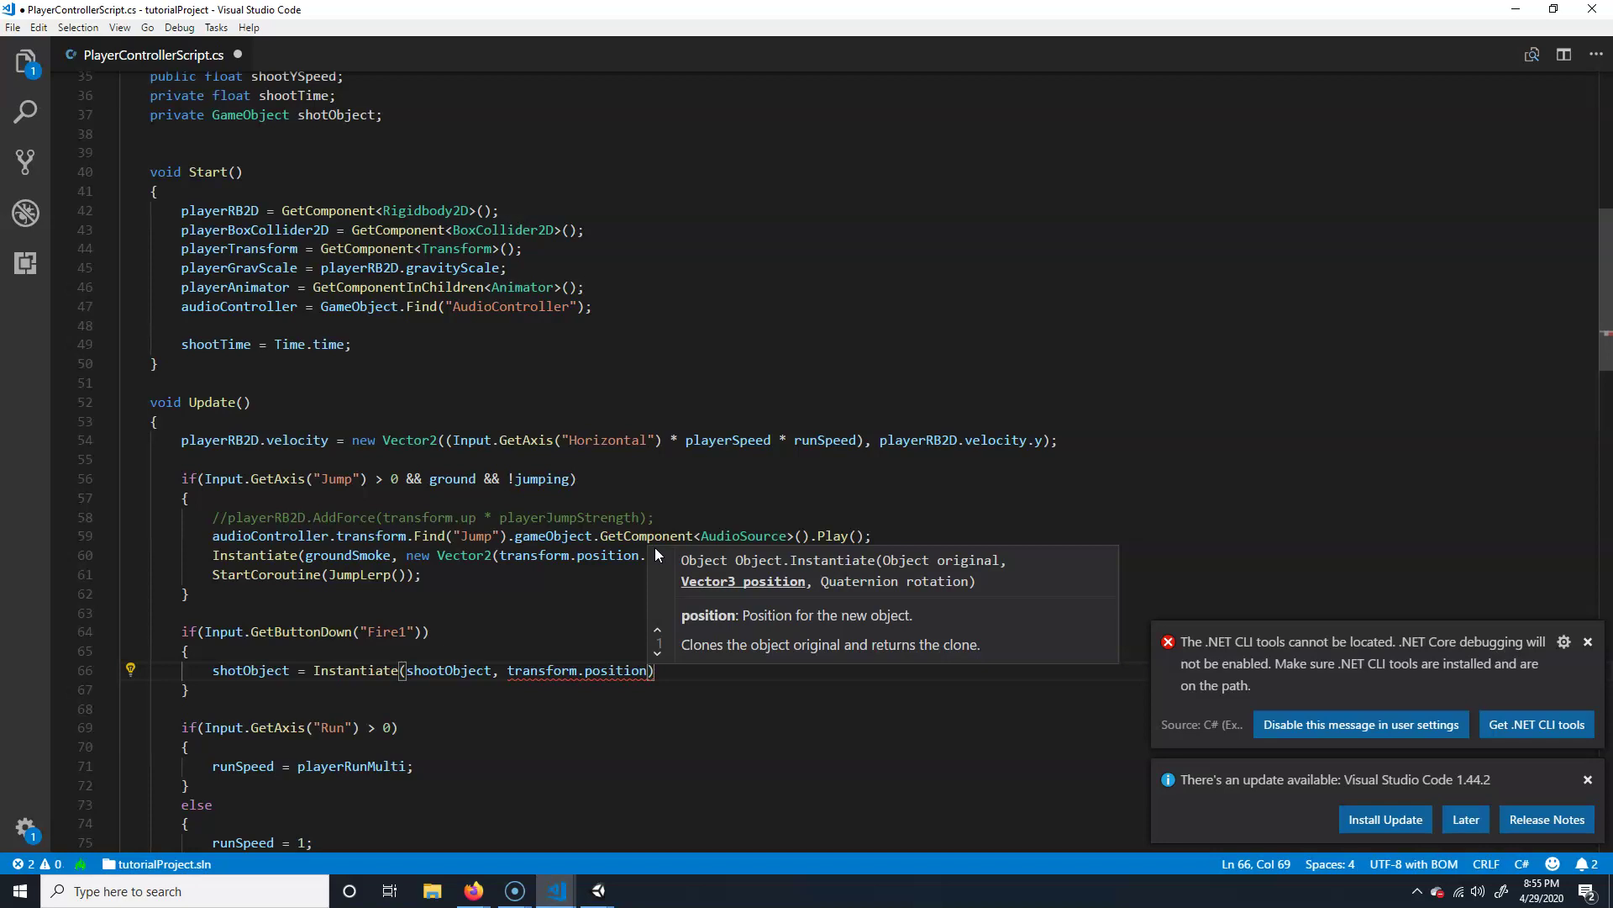
type(".x")
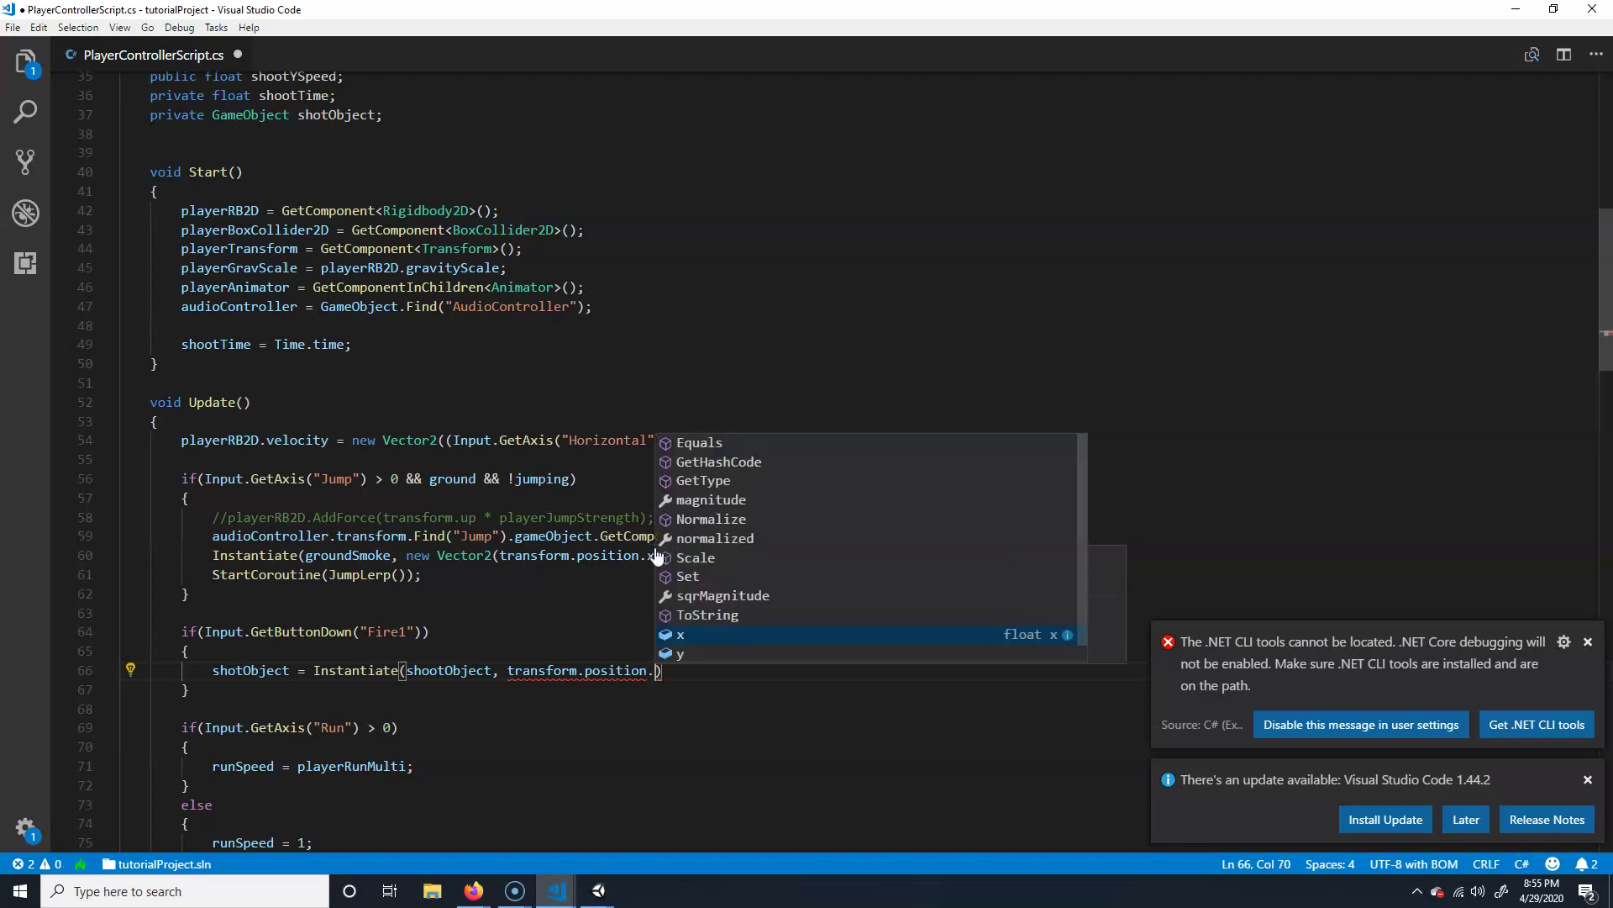
key("BackSpace")
key("BackSpace")
key("BackSpace")
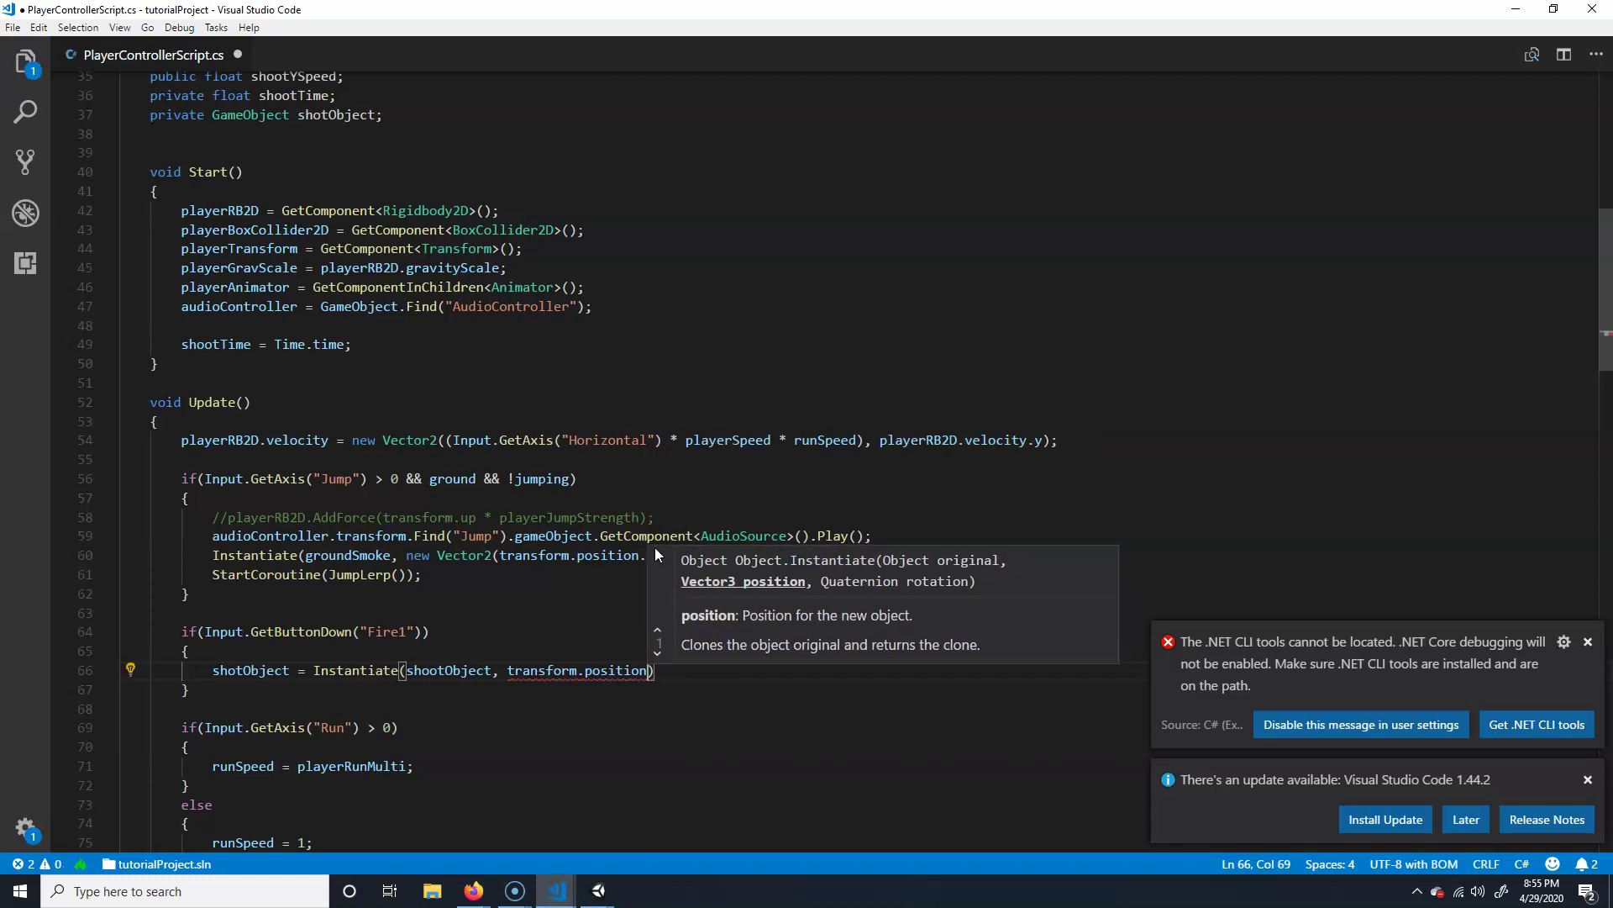
type(", ")
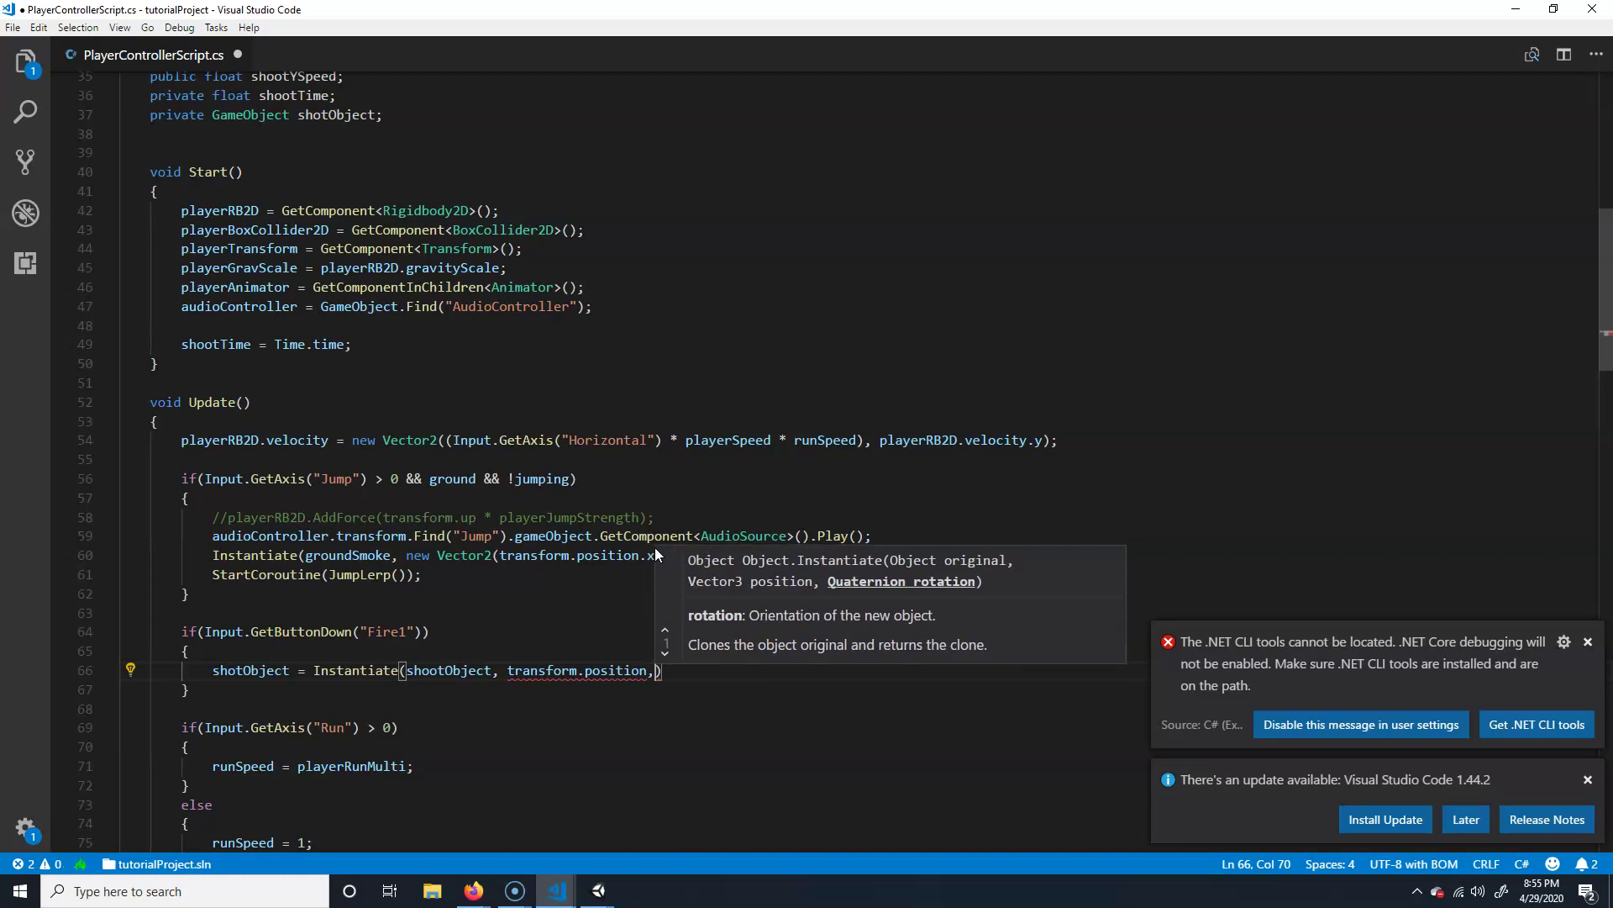
type("Quater")
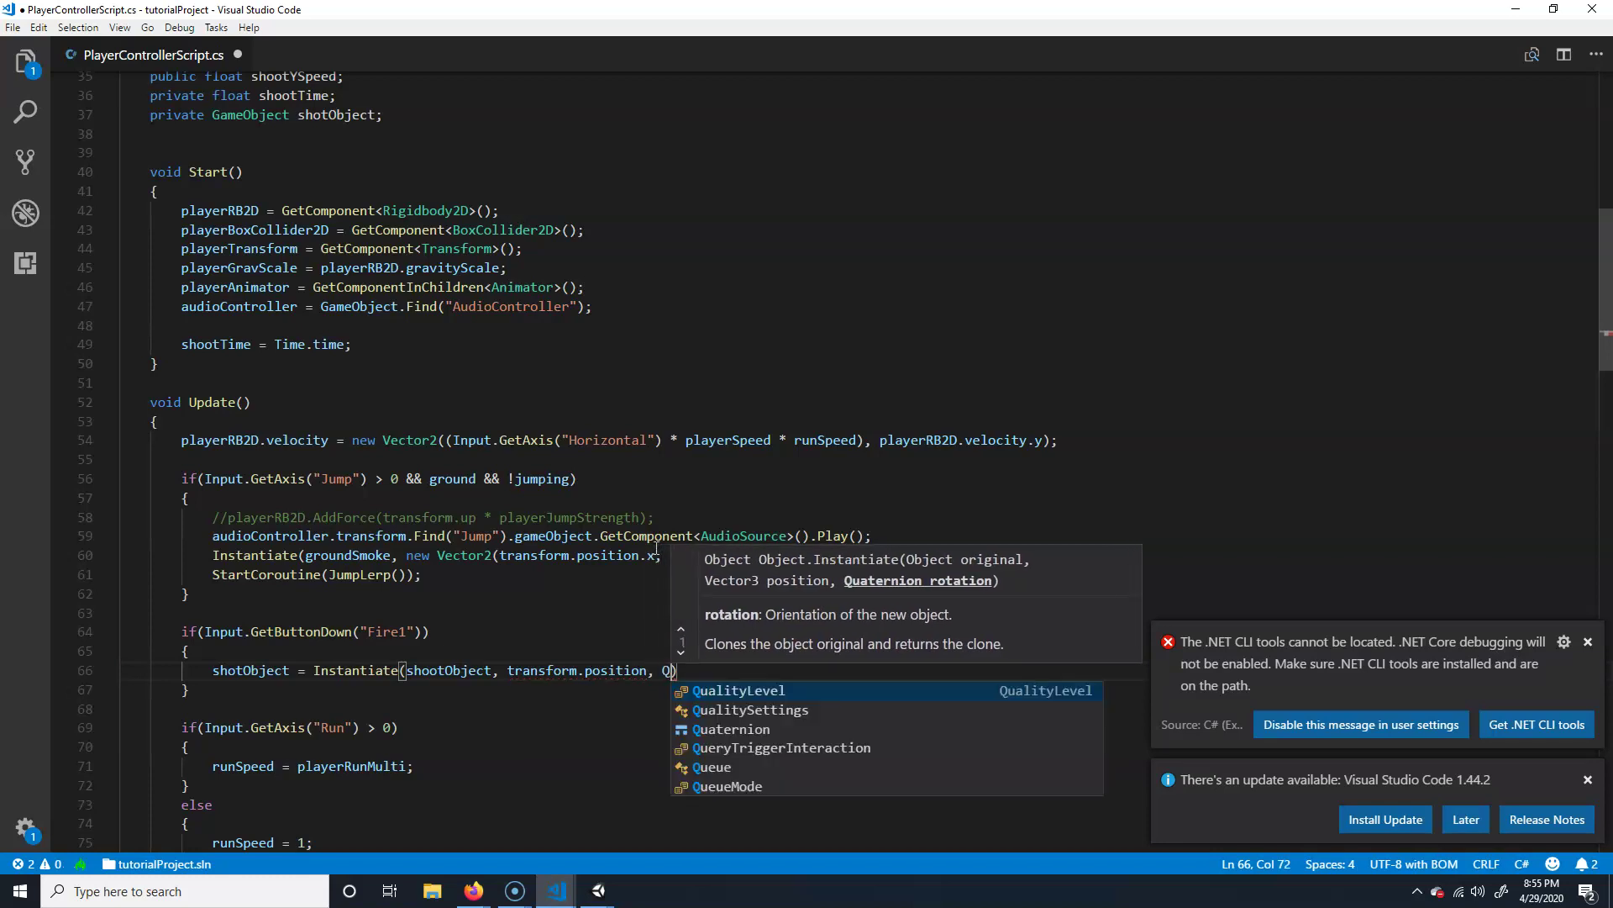
key("Tab")
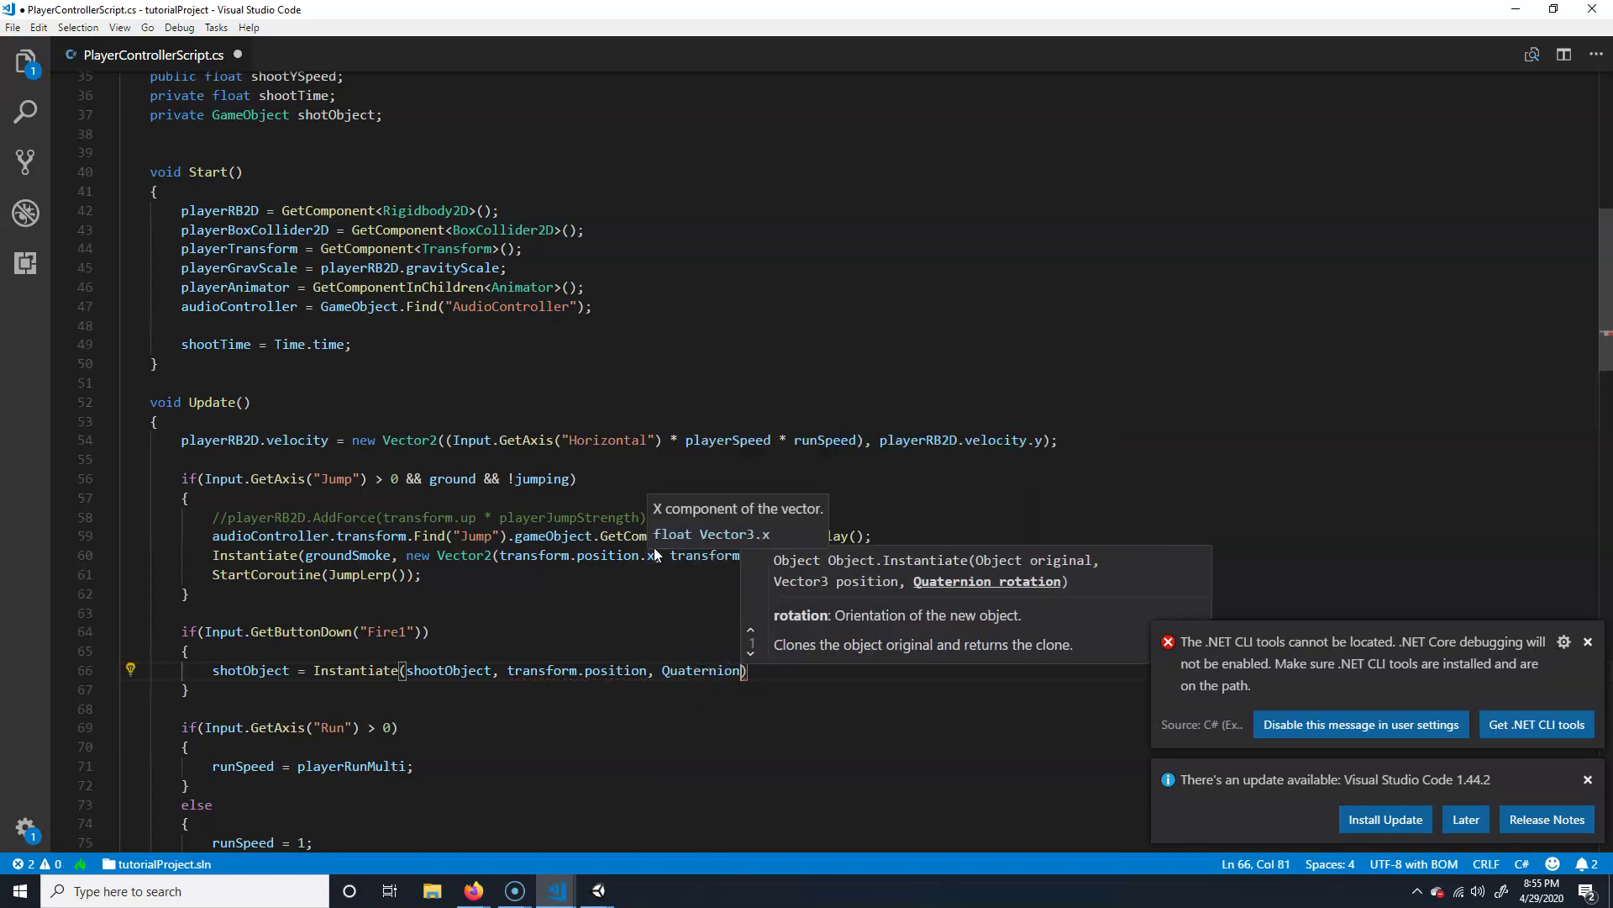
key("Return")
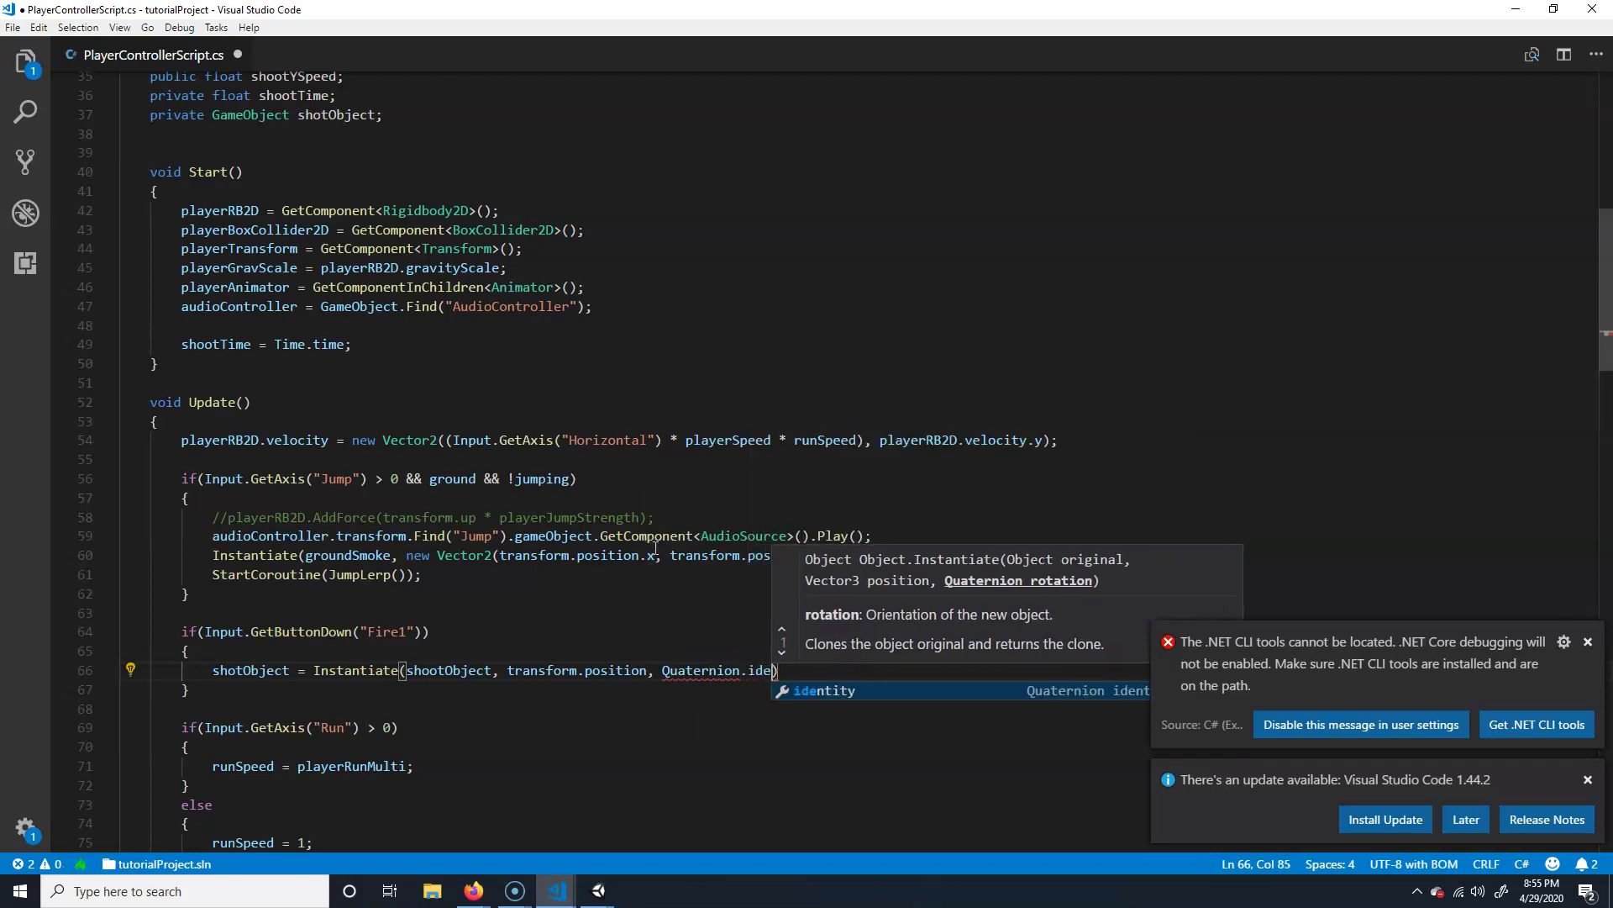
type(")")
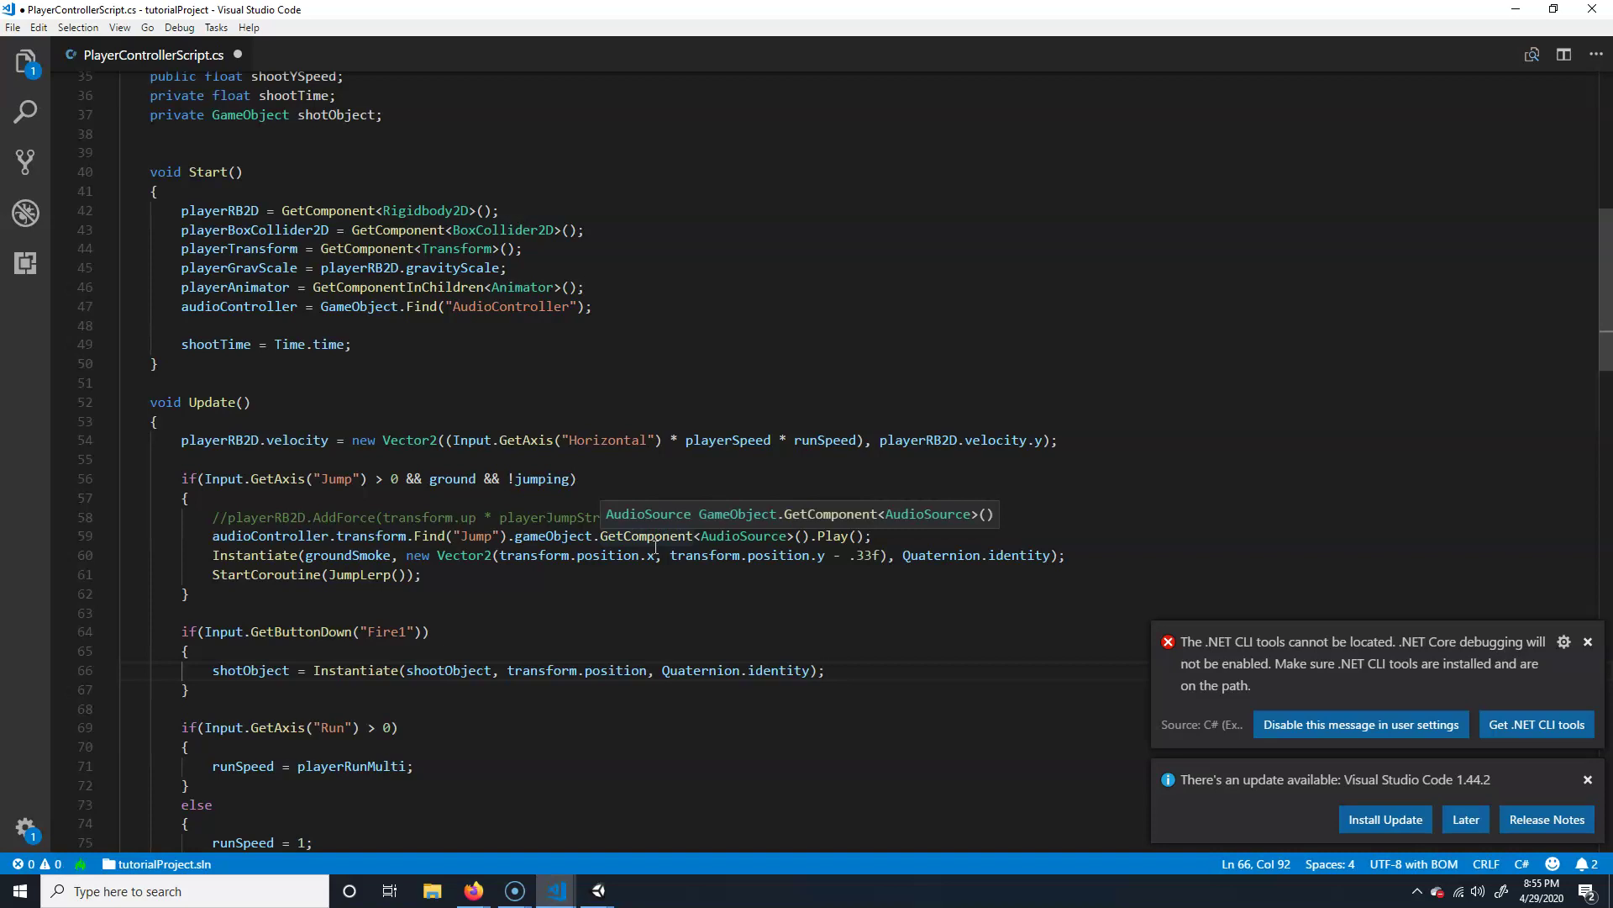
- Switch to the Unity editor and close the Project Settings window
mouse_move(598, 889)
left_click(680, 822)
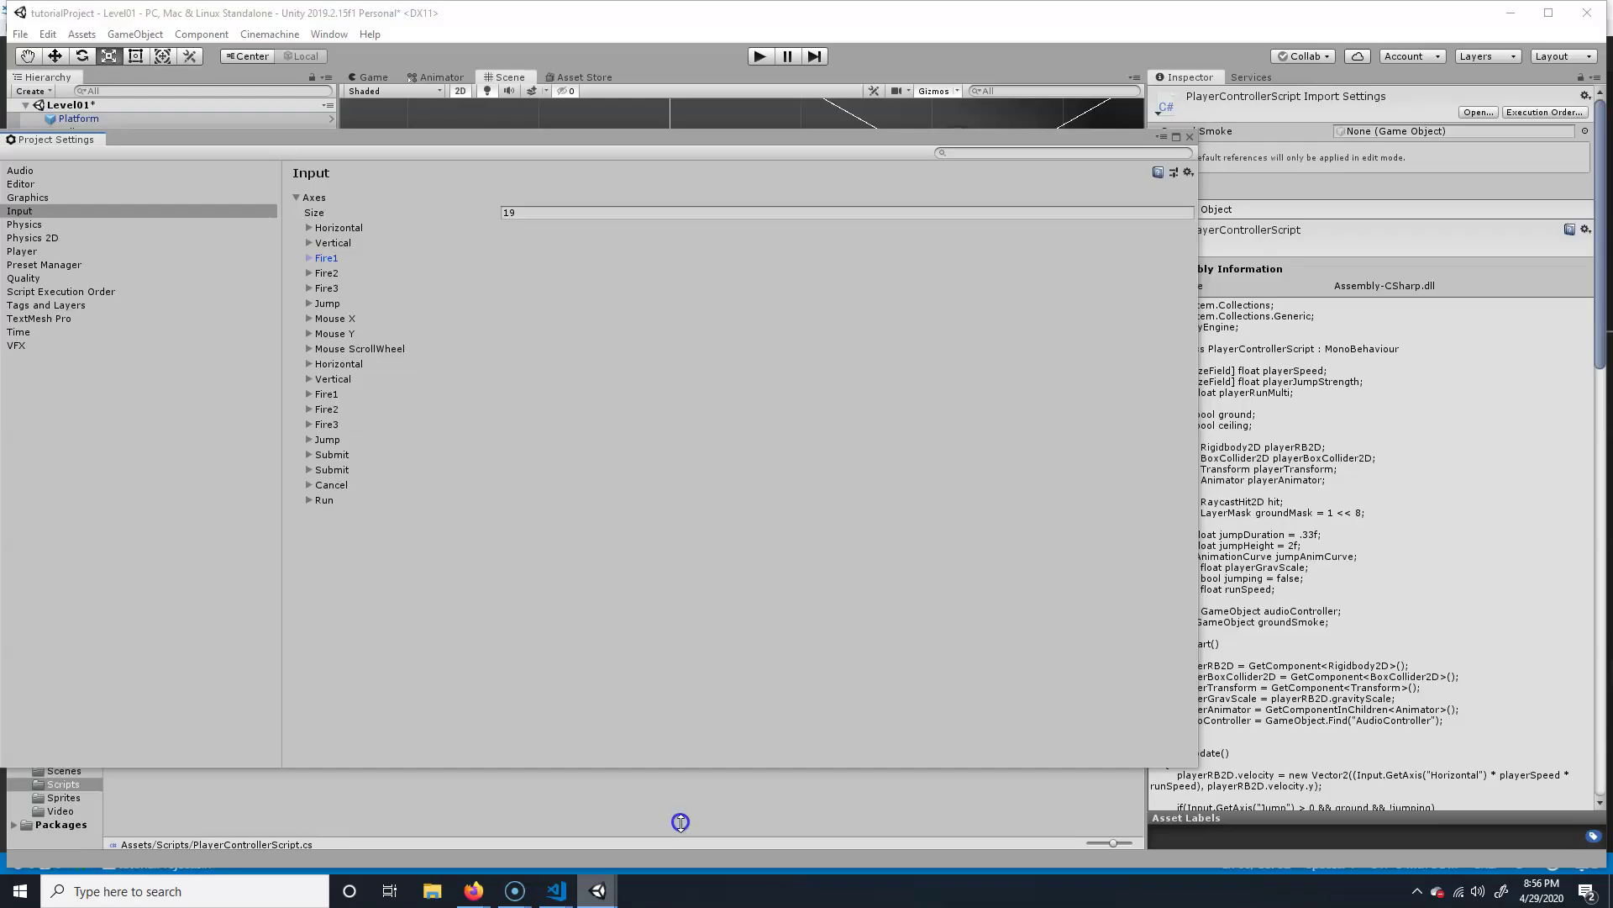
left_click(1189, 136)
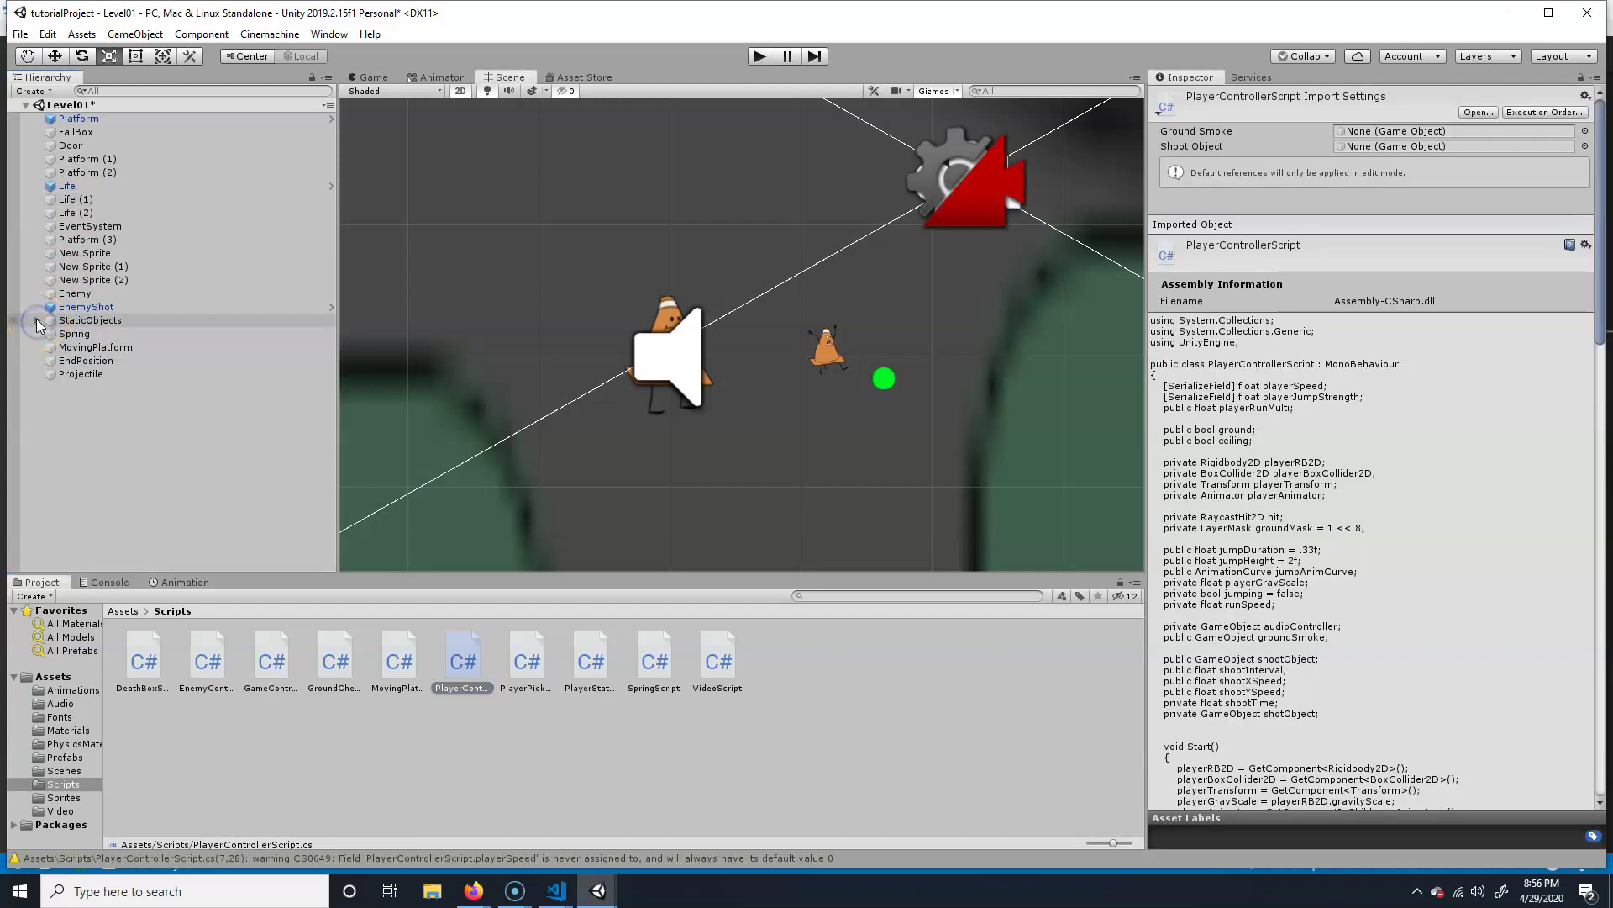
- Expand StaticObjects and select Player to examine the shooting fields of its Player Controller Script component
left_click(38, 321)
left_click(84, 333)
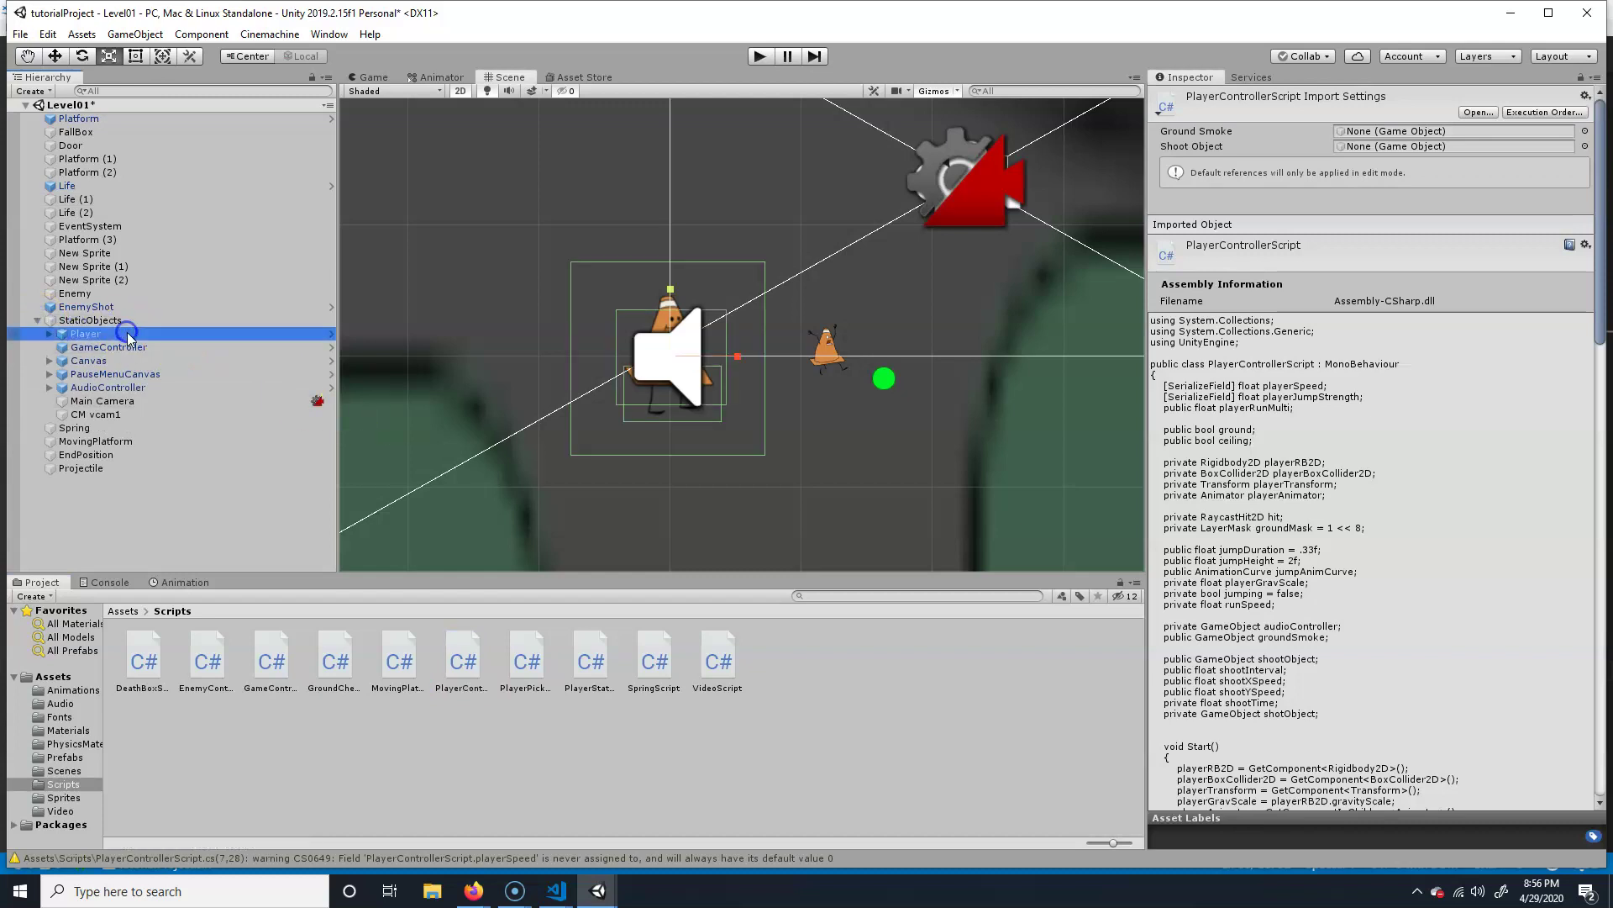
scroll(1420, 689, "down", 3)
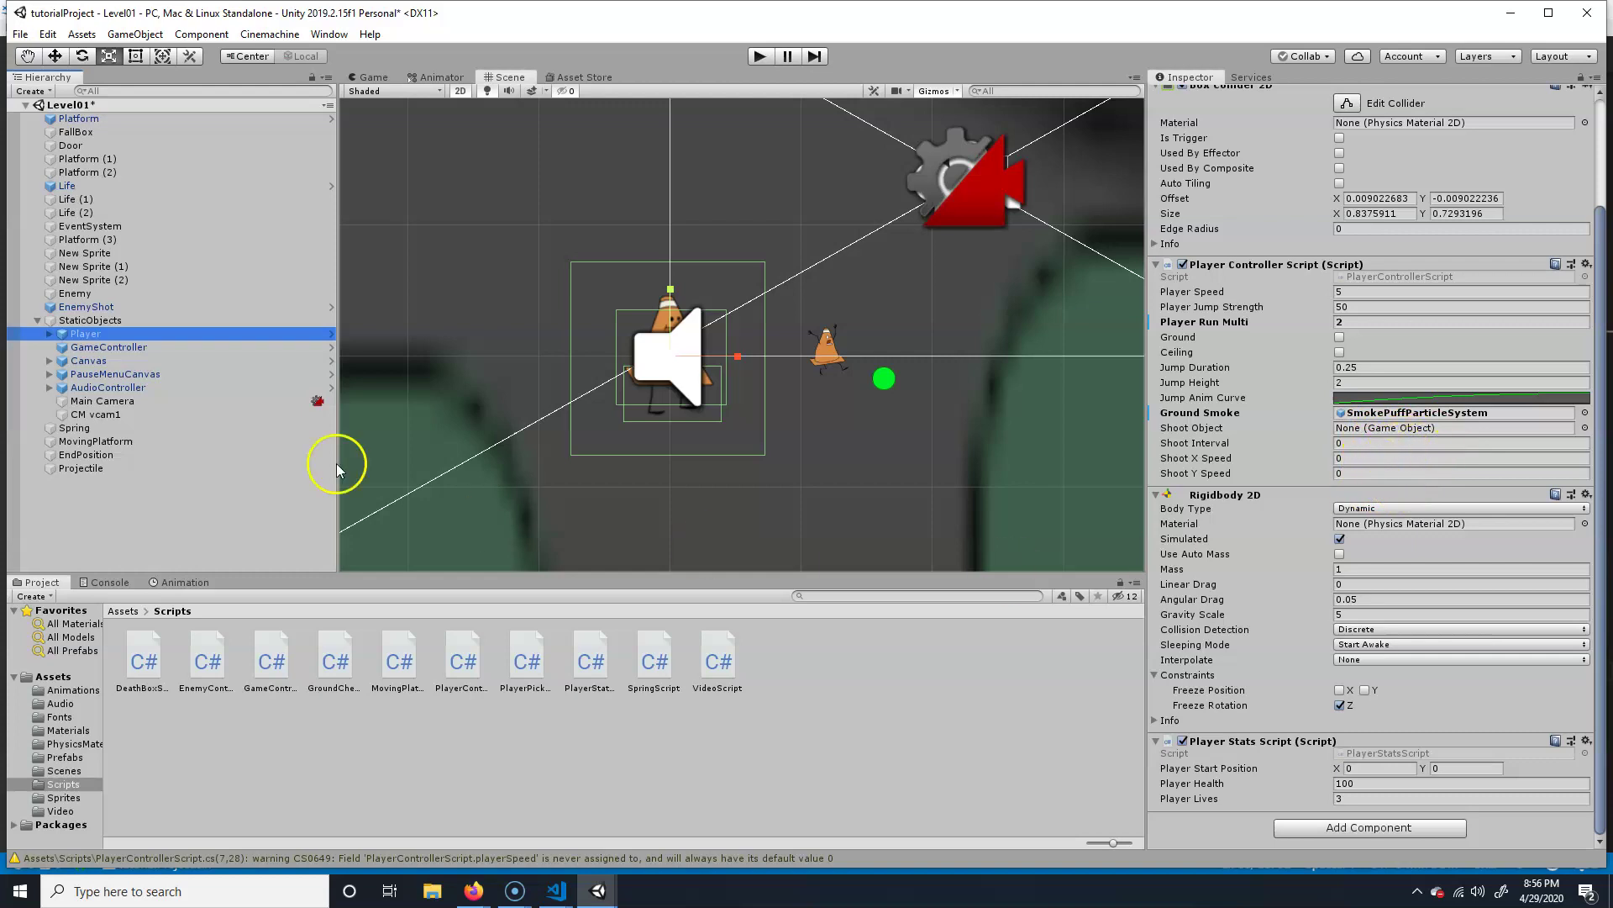
- Open the Assets > Prefabs folder and create a prefab there from the scene's Projectile object
left_click(99, 575)
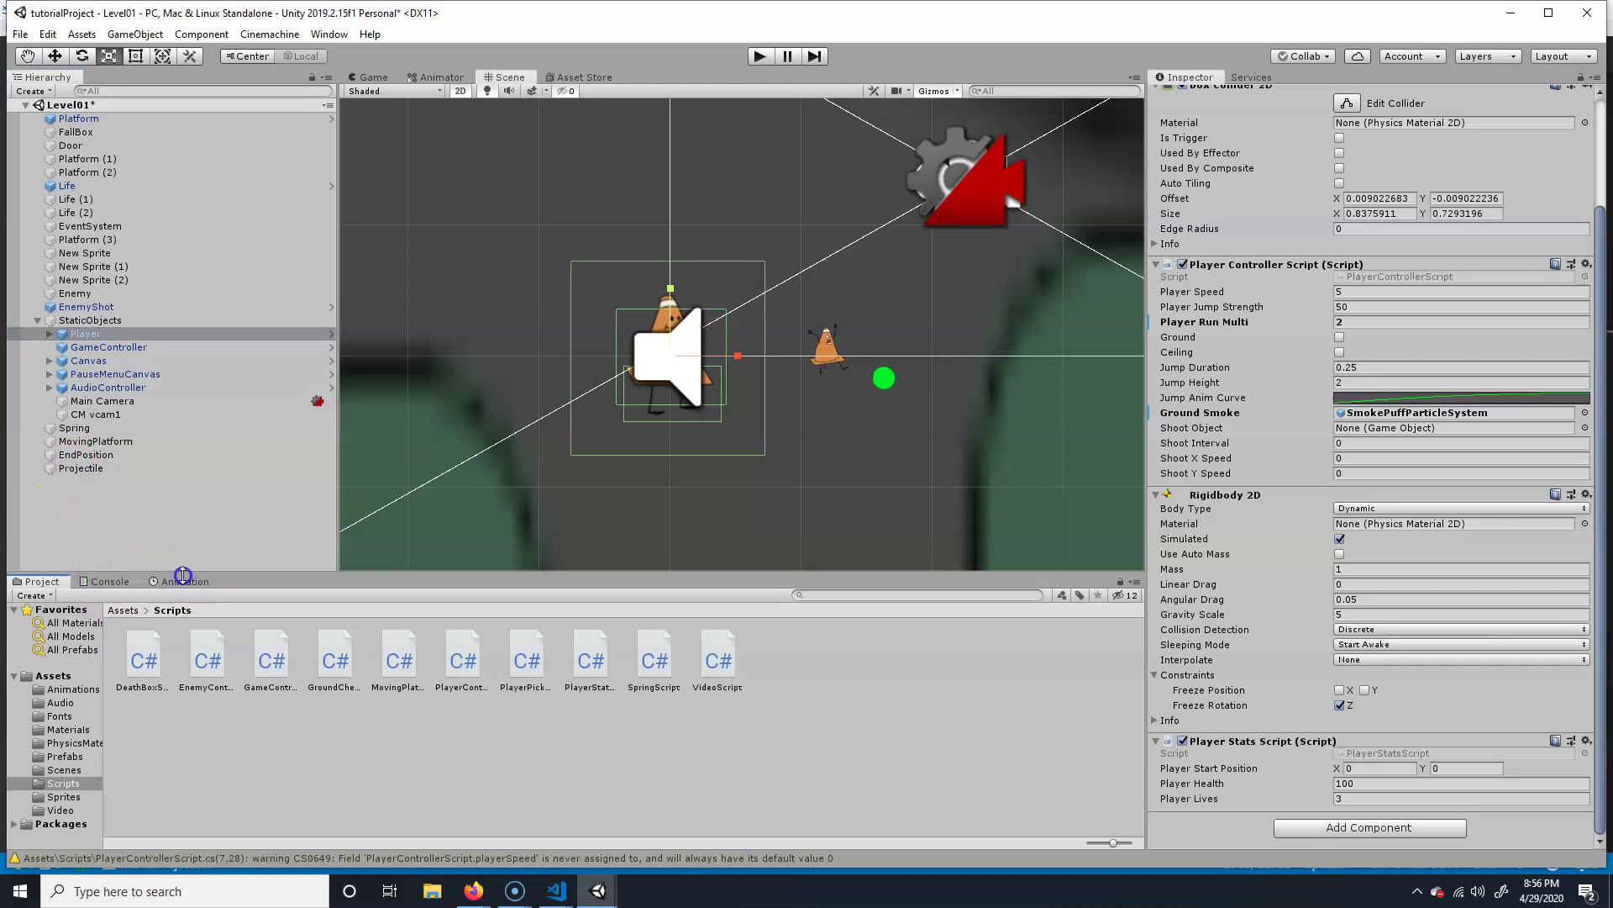
left_click(123, 610)
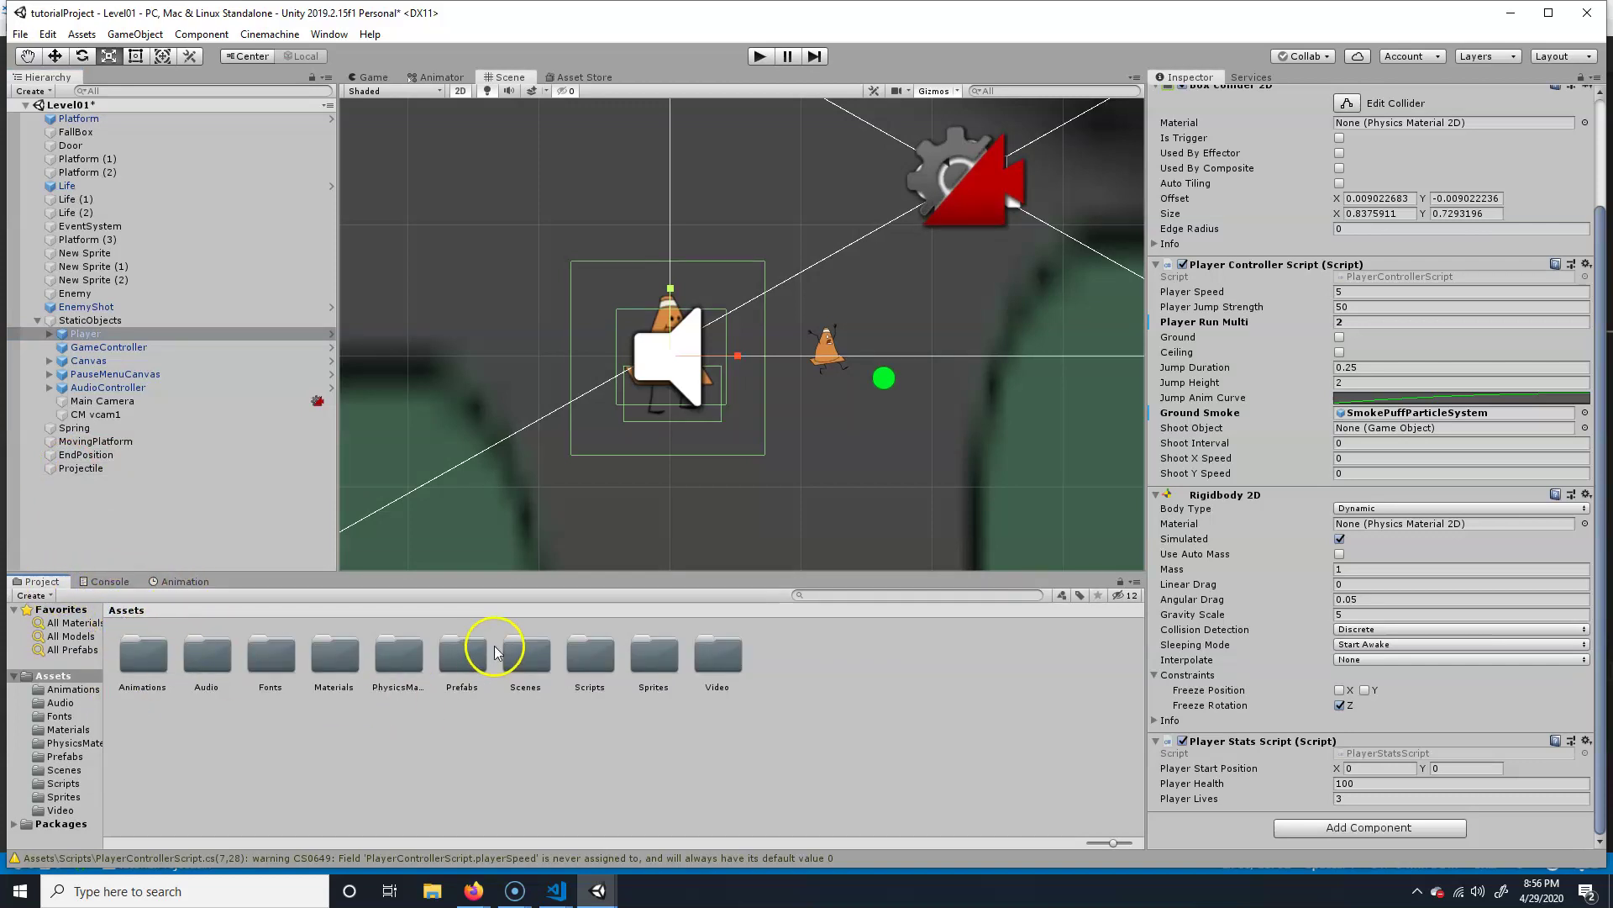
double_click(462, 654)
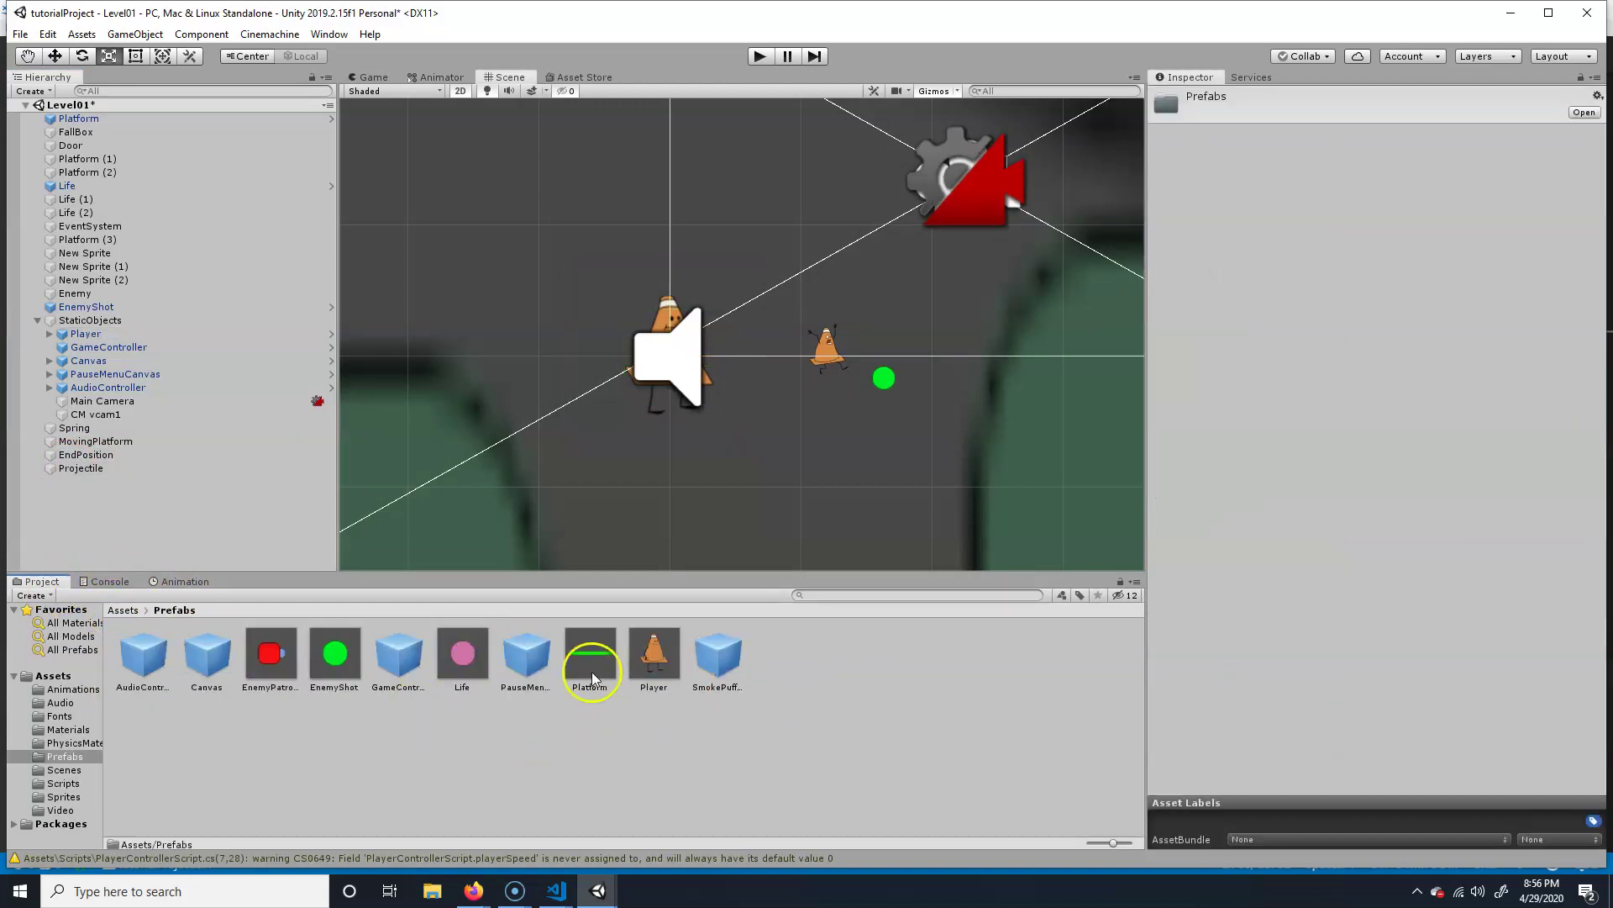
left_click_drag(88, 465, 819, 674)
left_click(719, 660)
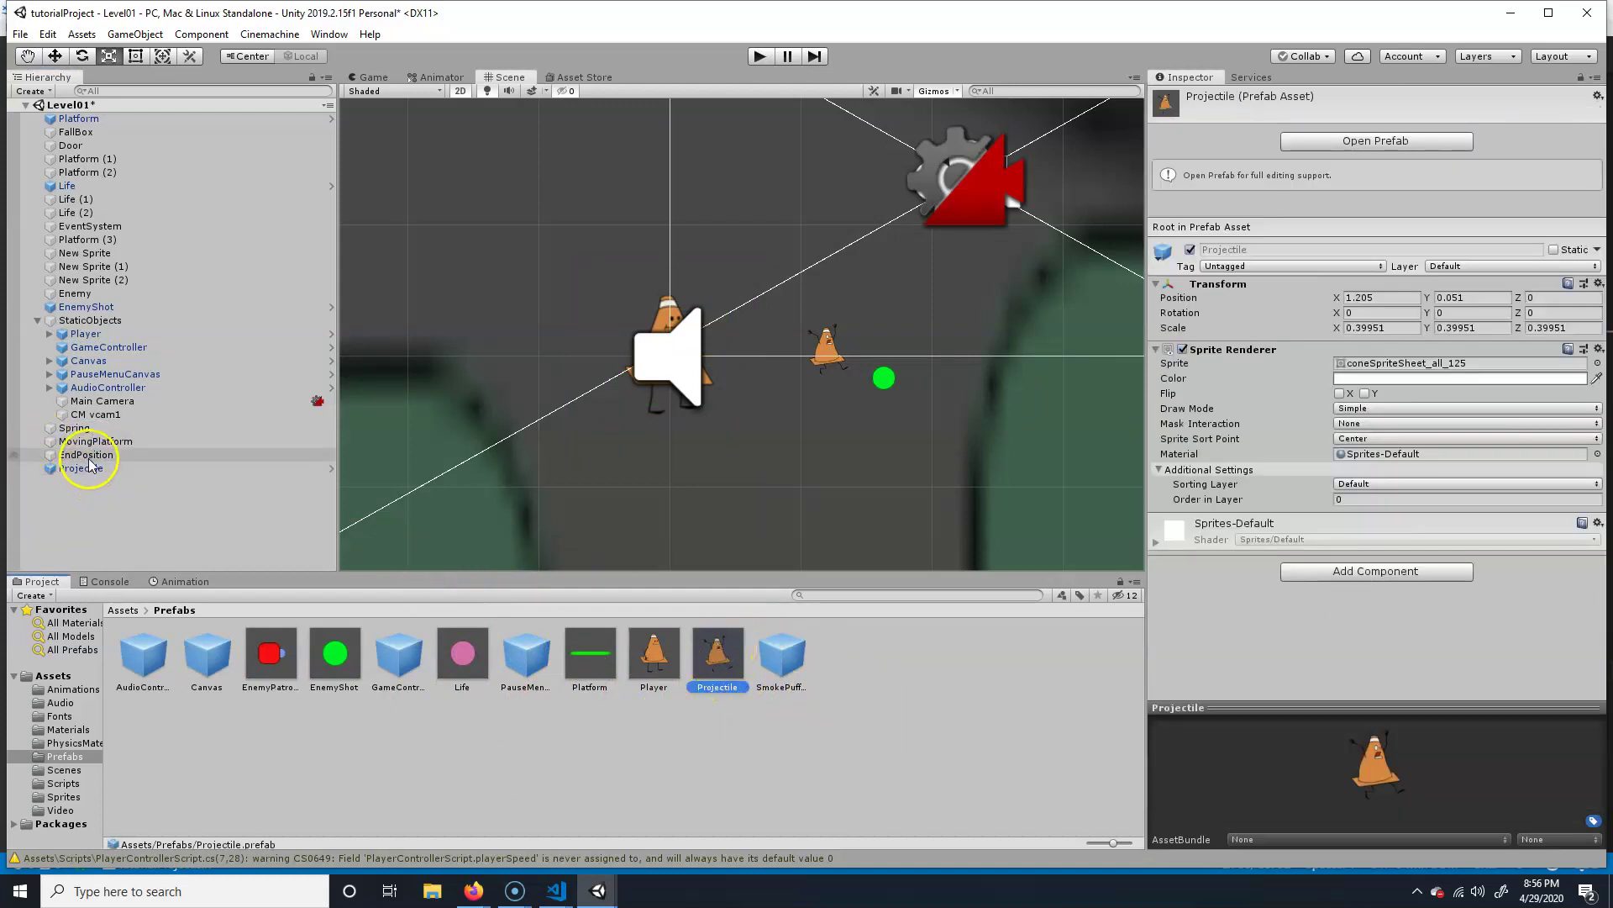
- Assign the Projectile prefab to the Shoot Object field of the Player's Player Controller Script
left_click(84, 334)
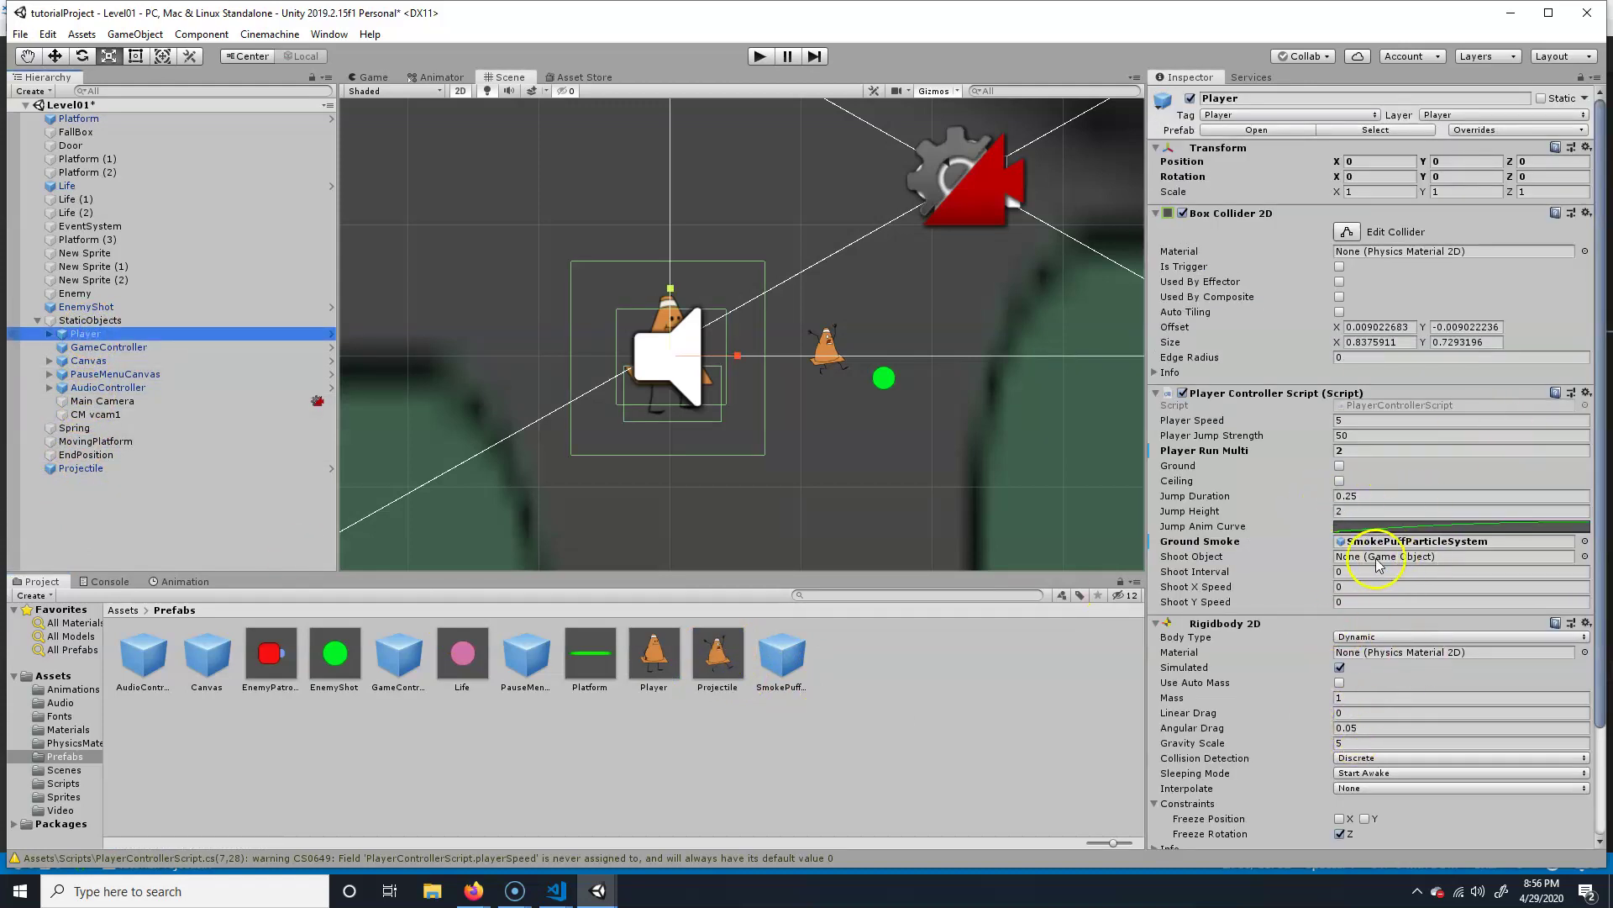
left_click_drag(717, 656, 1427, 559)
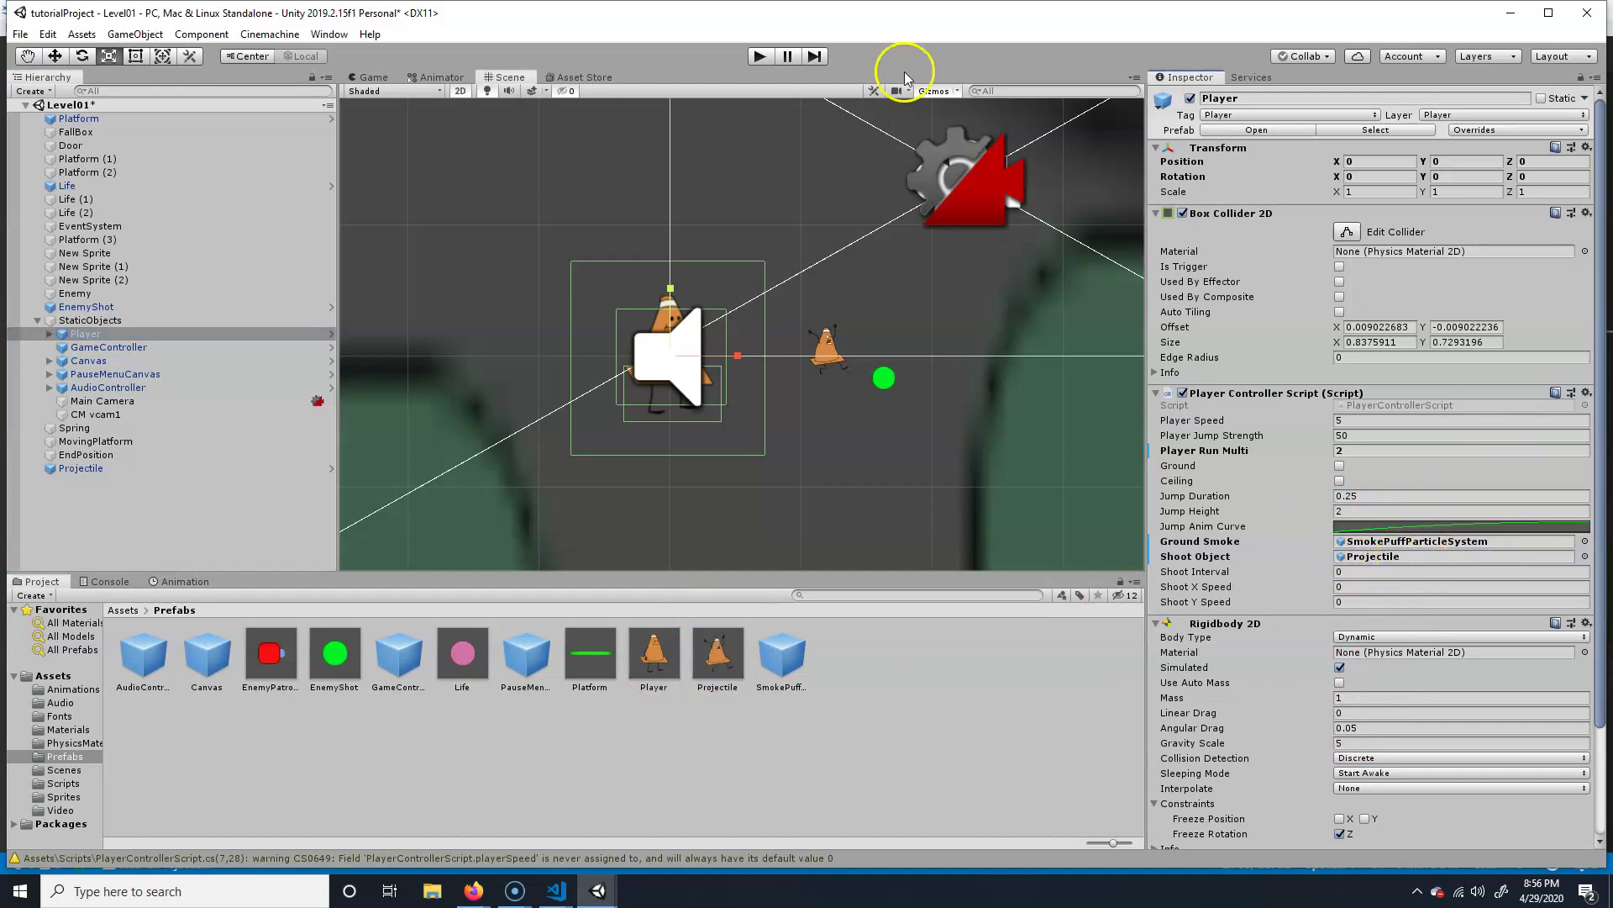
- Play the level, move the player both ways while firing repeatedly to test projectile spawning, and stop play mode
left_click(759, 55)
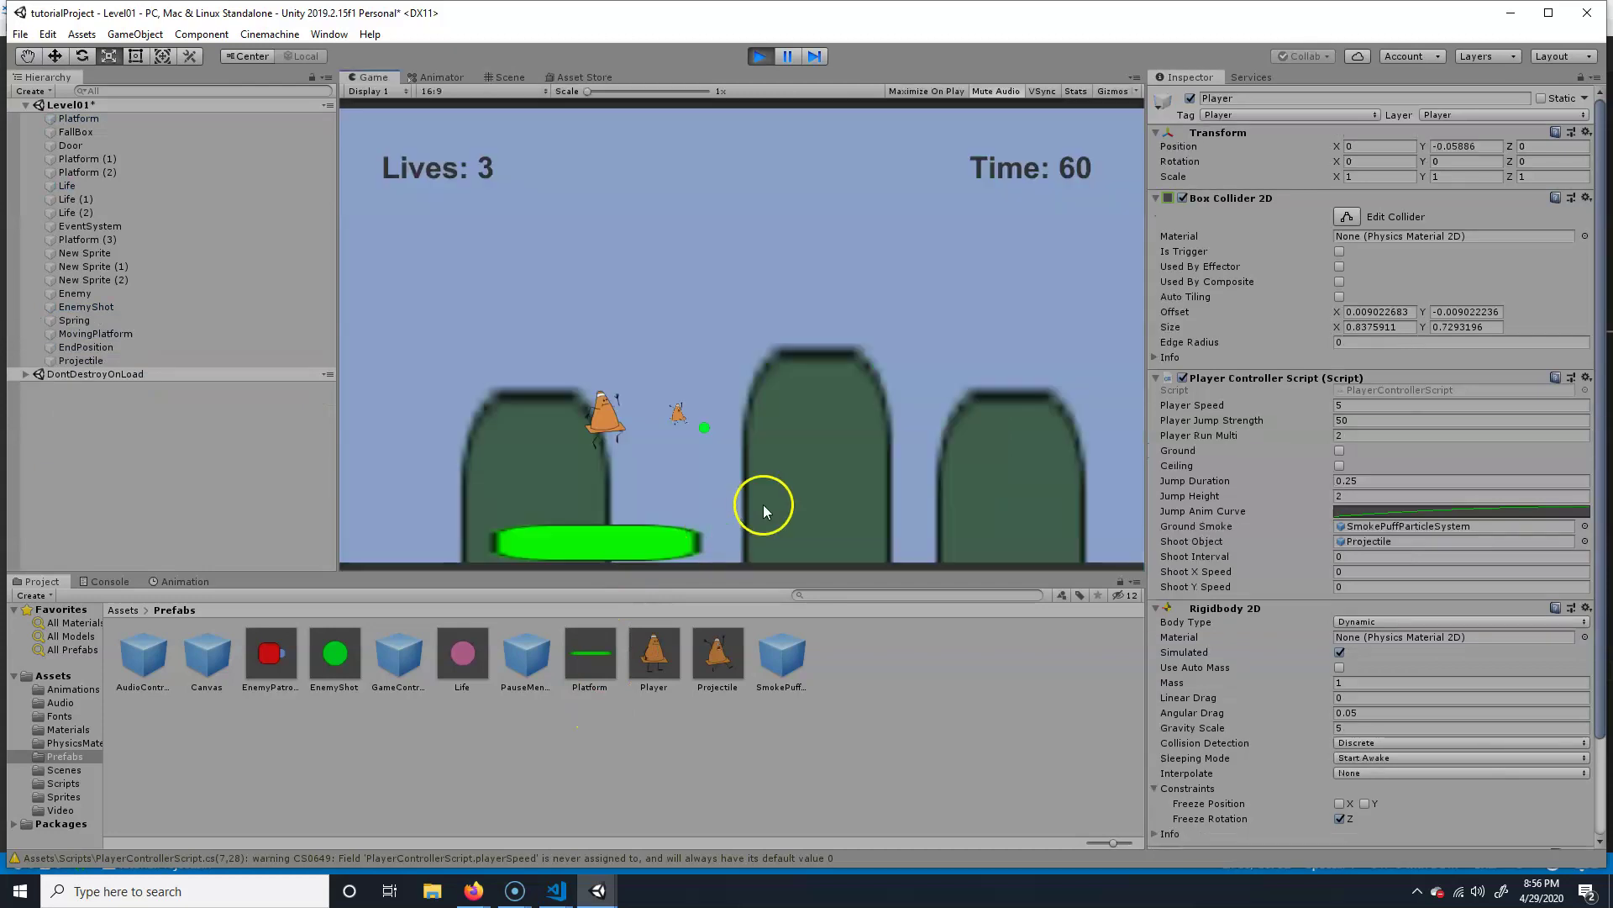
key("a")
left_click(696, 426)
left_click(702, 437)
key("d")
left_click(702, 437)
left_click(703, 437)
left_click(702, 437)
key("a")
left_click(702, 437)
left_click(702, 437)
left_click(704, 437)
left_click(709, 435)
key("d")
left_click(712, 435)
left_click(714, 435)
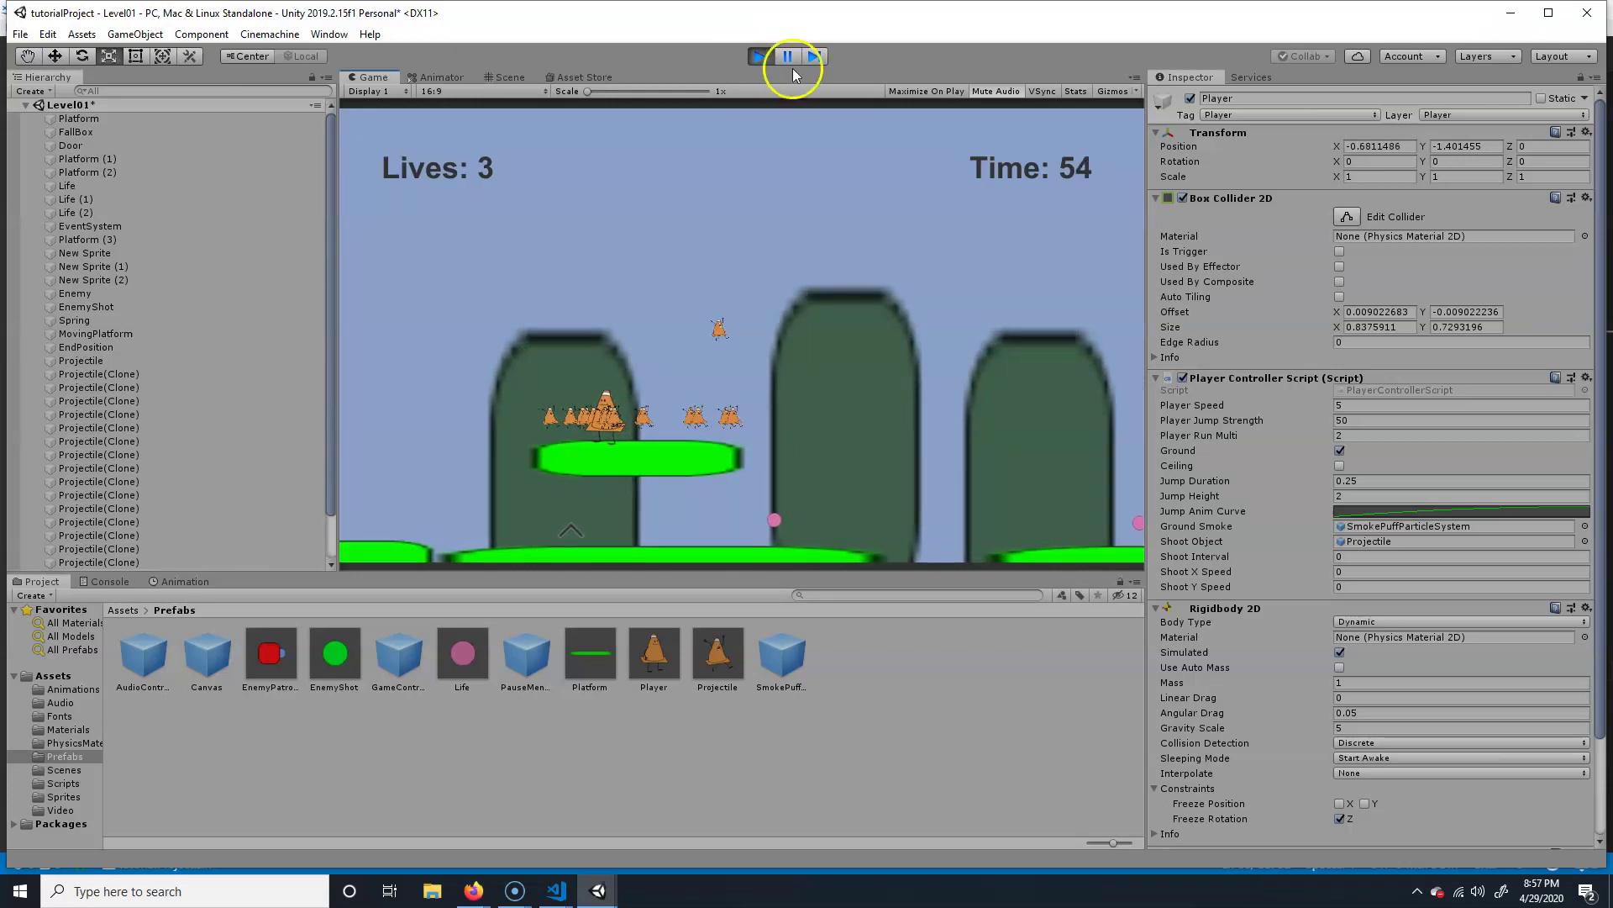
left_click(759, 55)
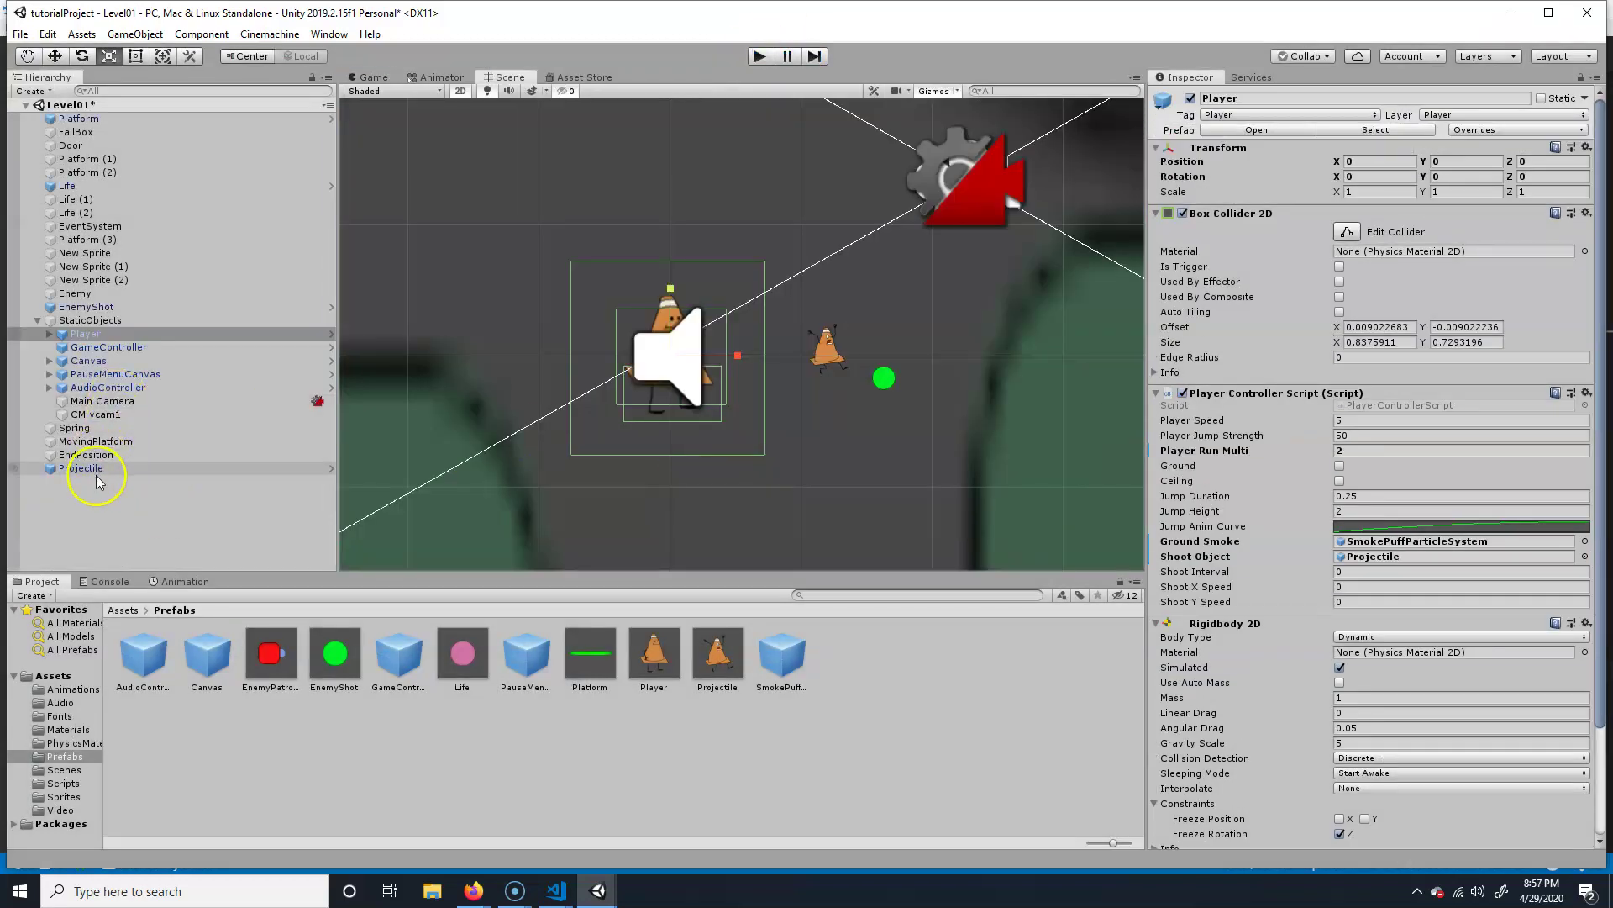
- Delete the Projectile object from the Level01 scene, keeping its prefab
left_click(99, 470)
key("Delete")
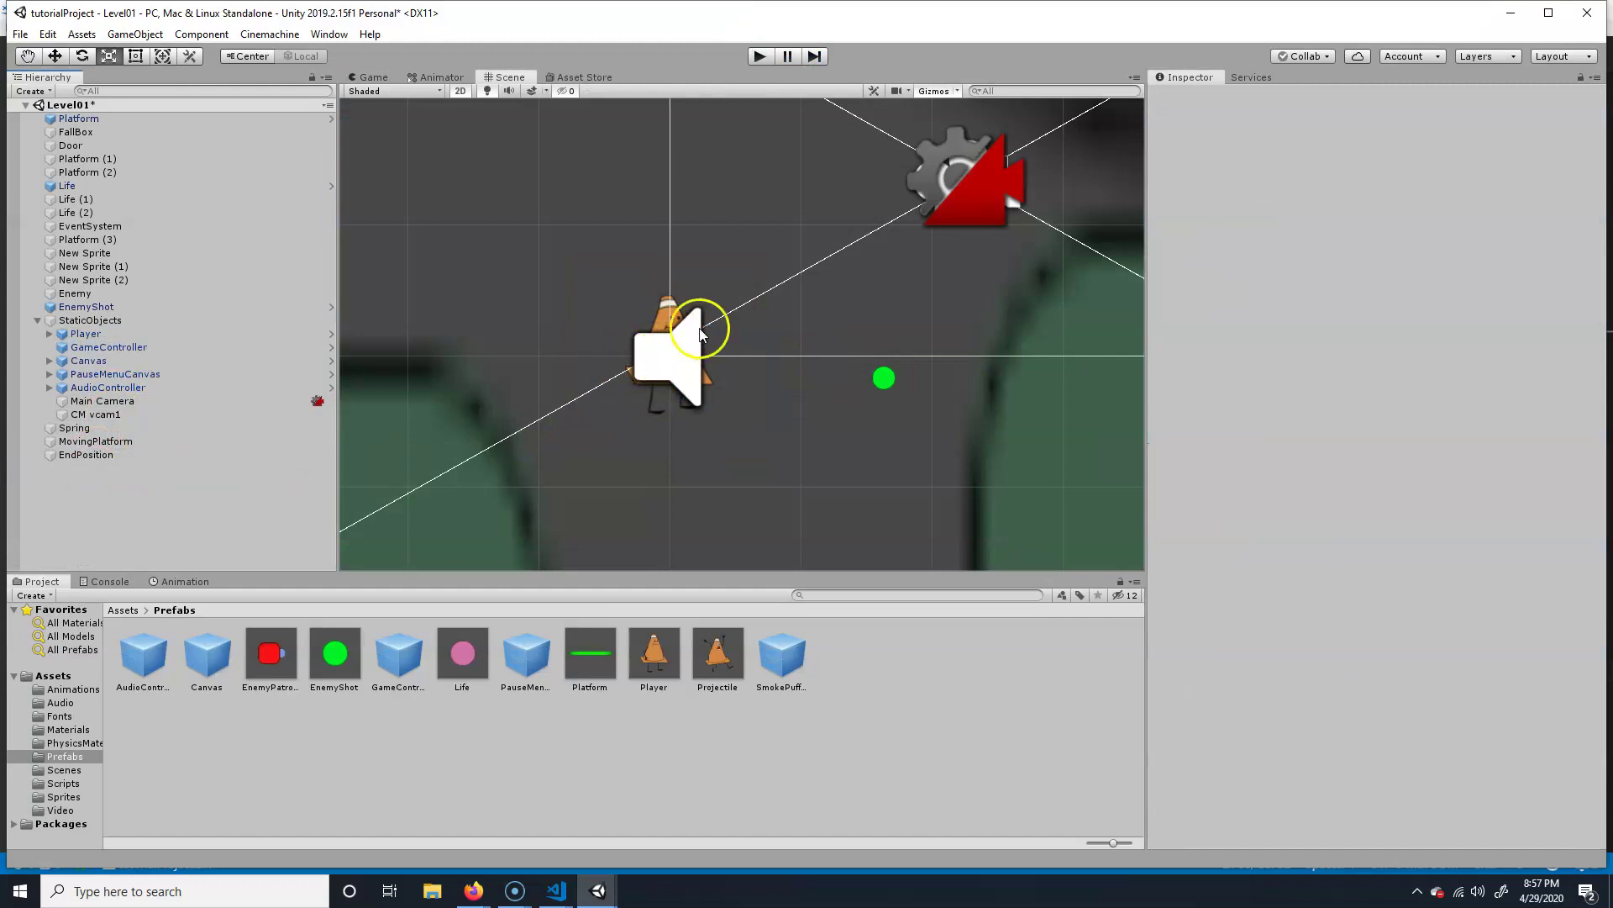
- Switch to Visual Studio Code and examine how the Fire1 block stores the instantiated projectile in shotObject
mouse_move(553, 887)
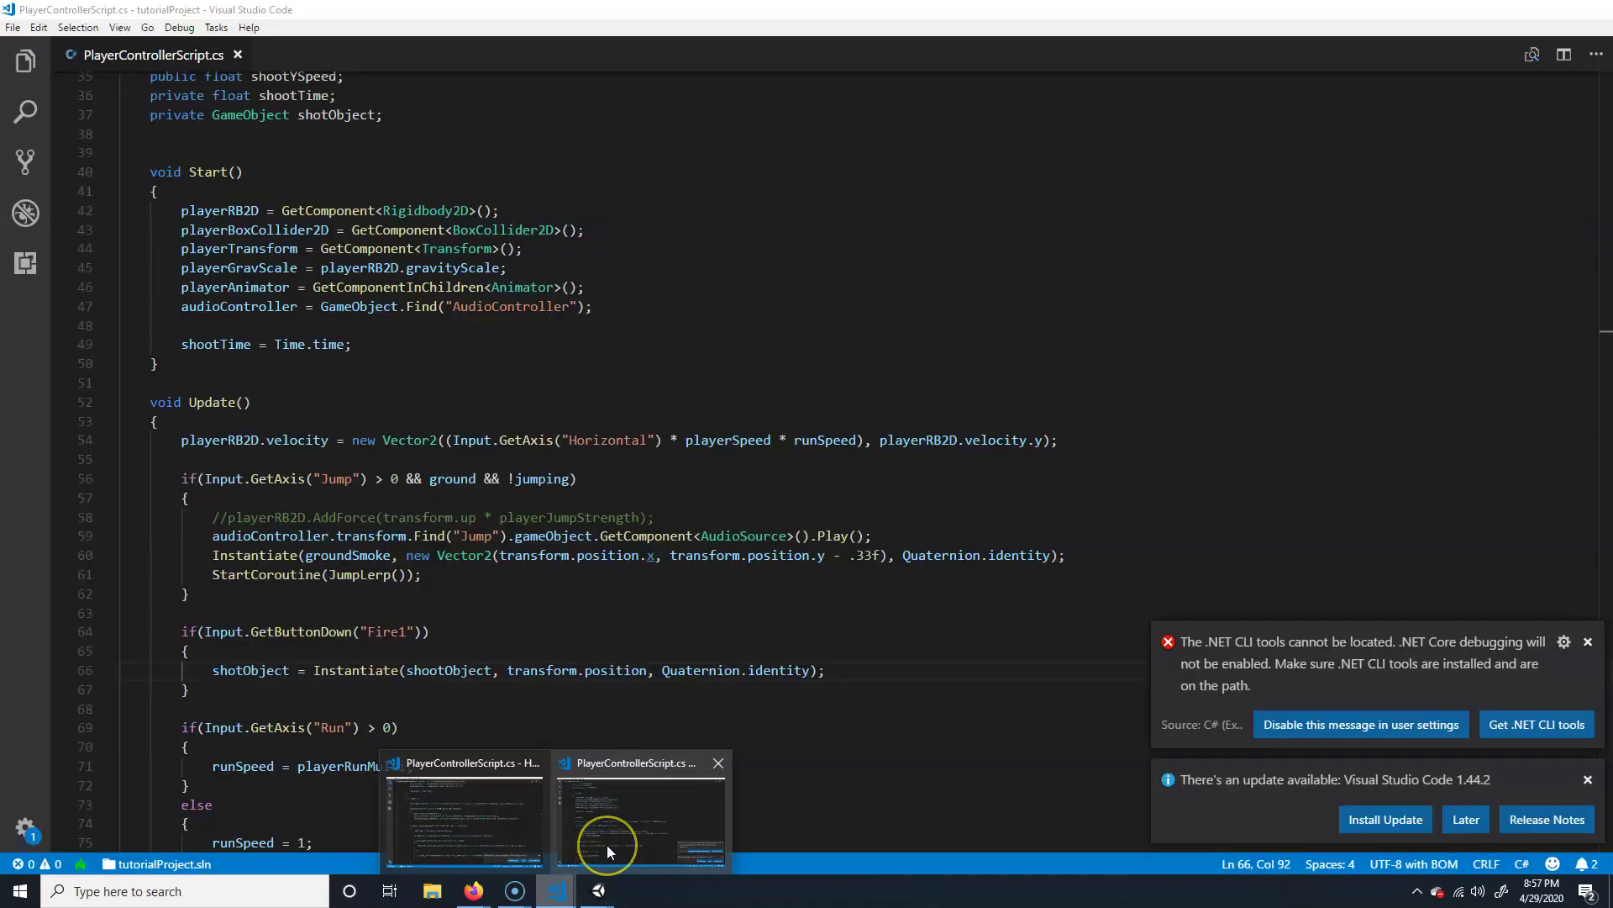
left_click(607, 844)
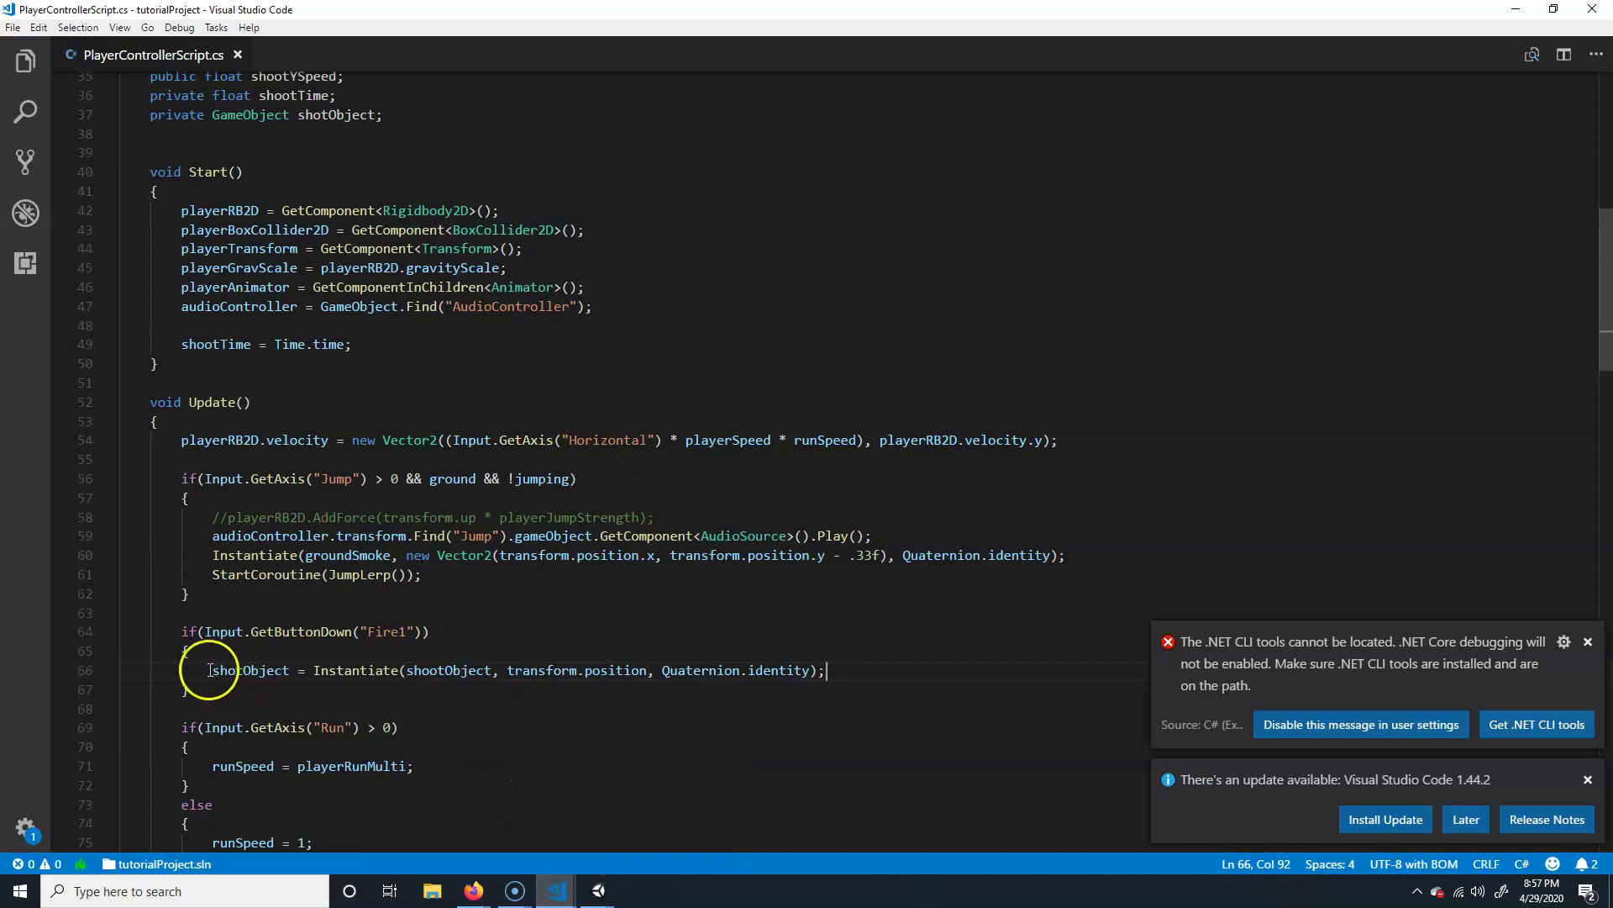
left_click_drag(305, 670, 824, 670)
left_click(445, 637)
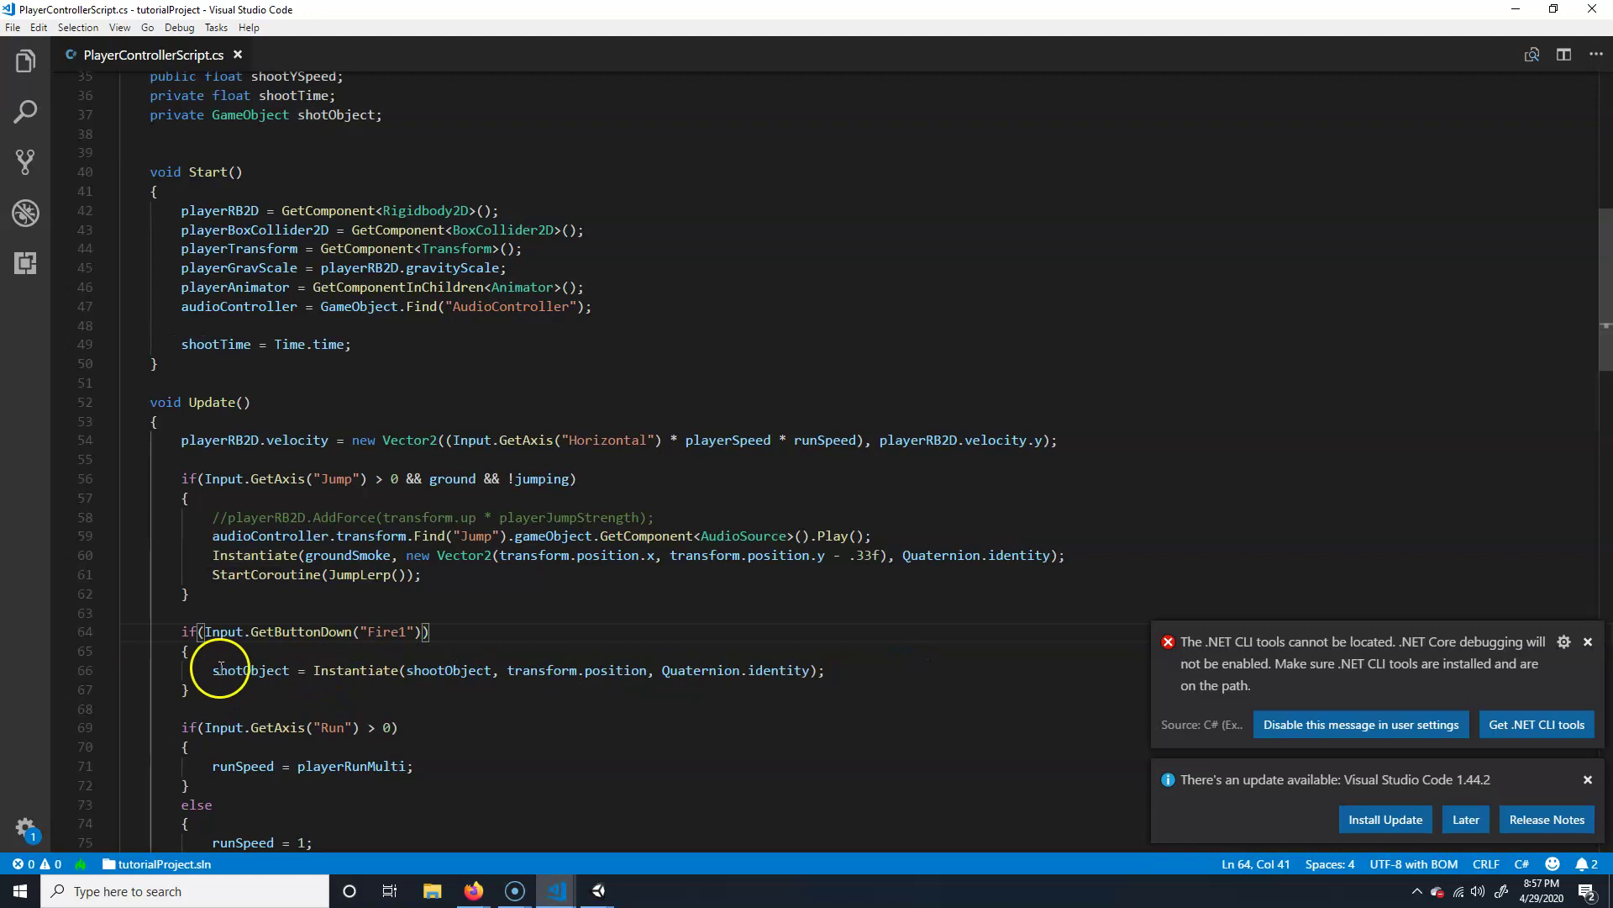
double_click(224, 670)
left_click_drag(314, 670, 826, 670)
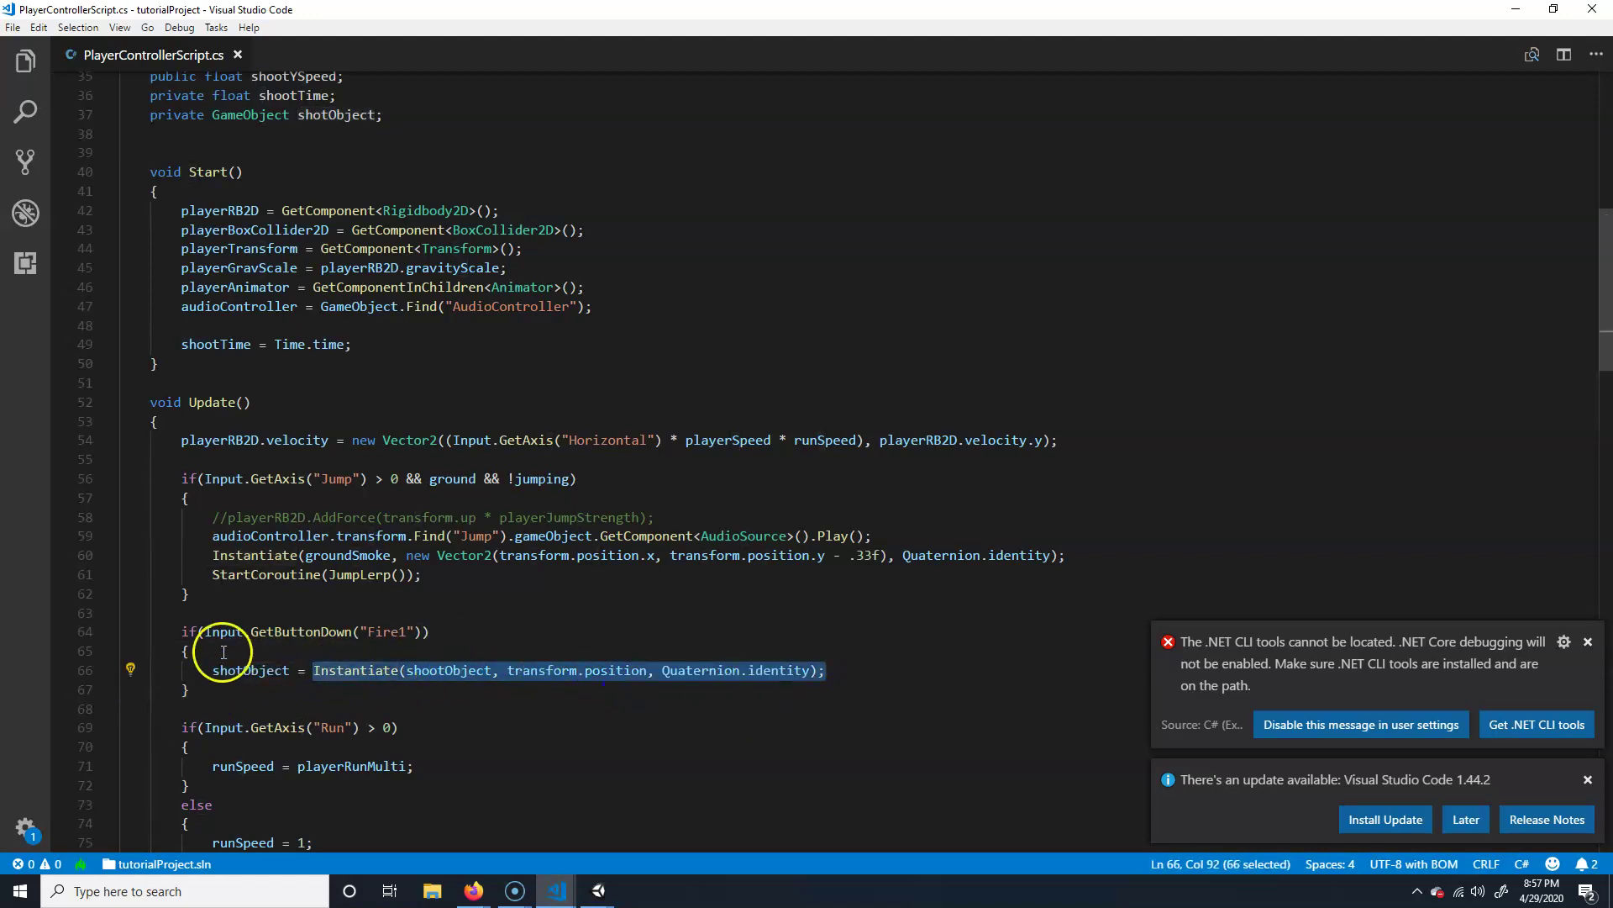
left_click_drag(251, 672, 244, 674)
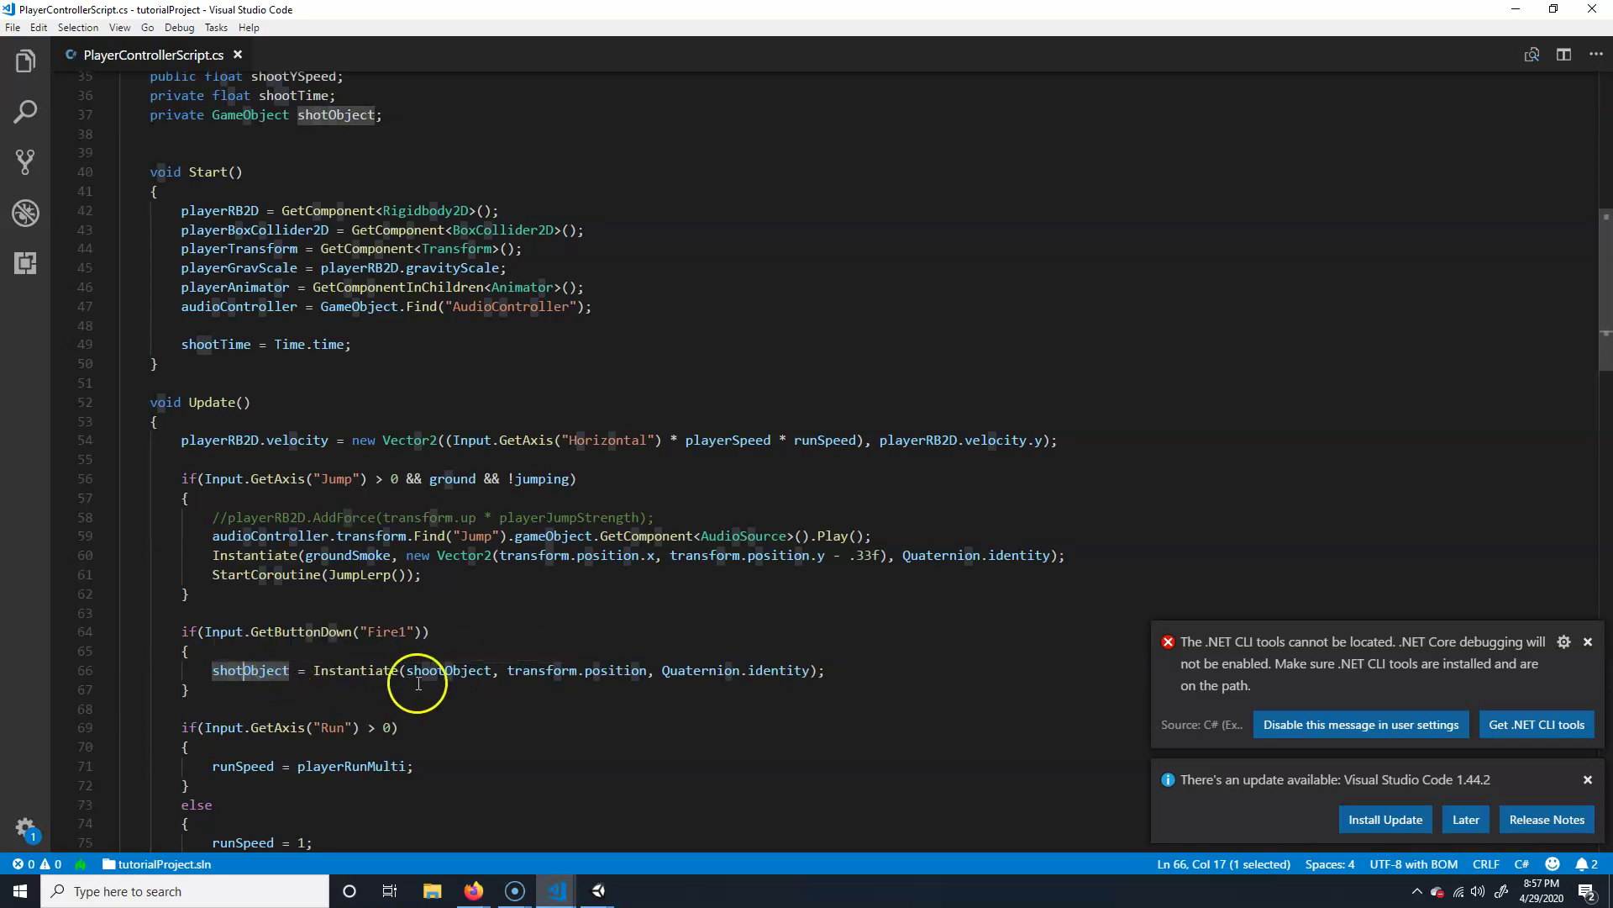
left_click(849, 689)
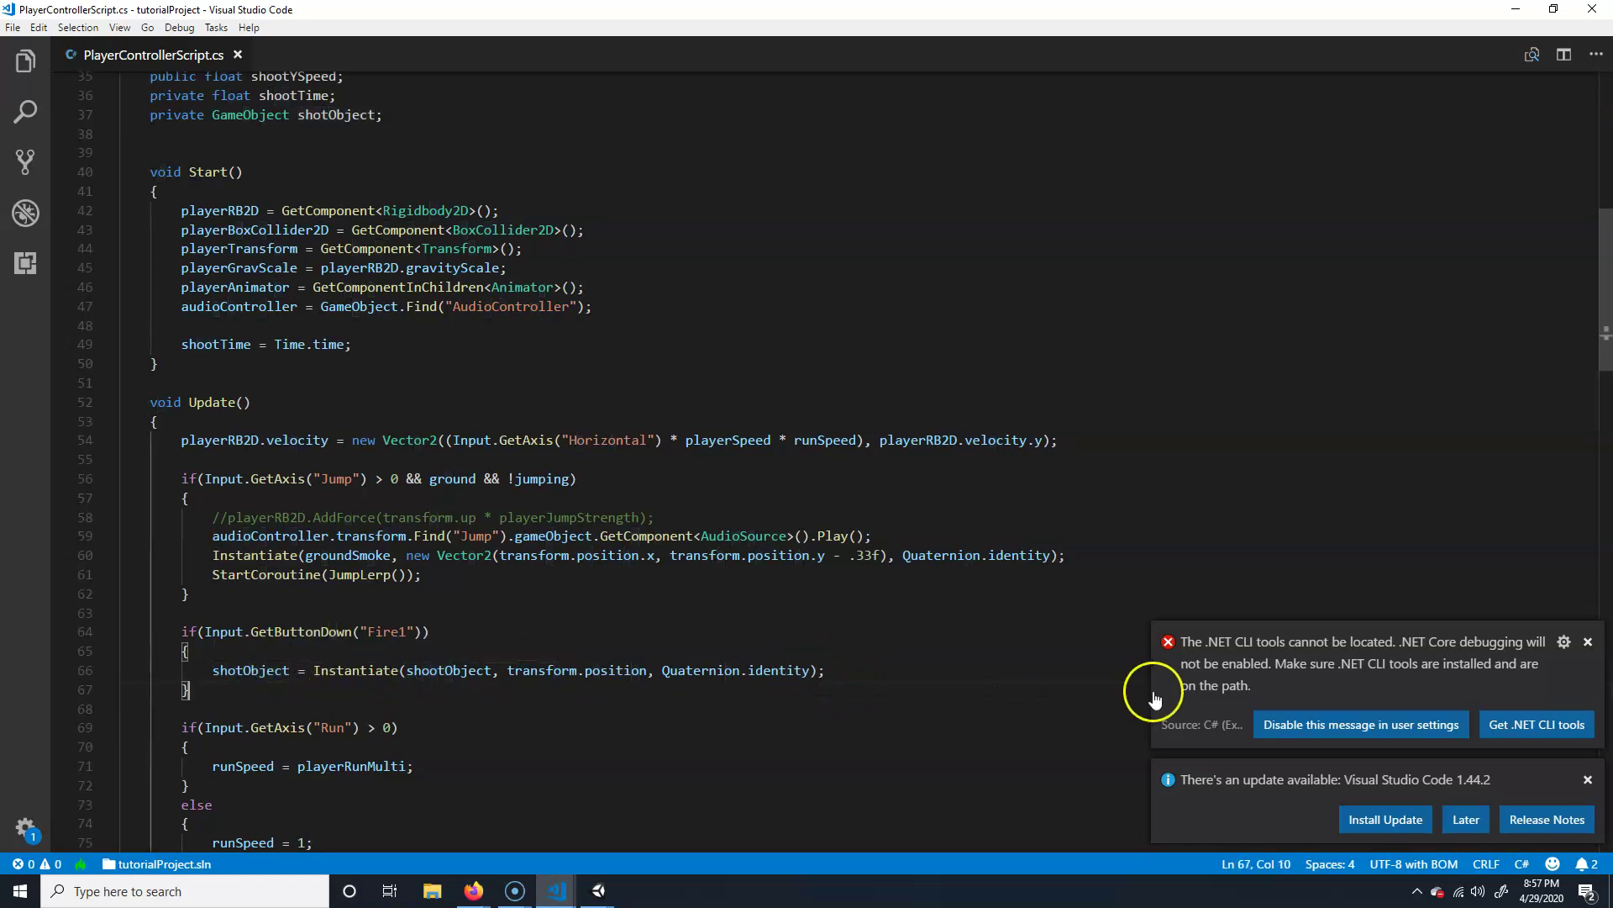
- Start a new statement below the Instantiate line in the Fire1 block with shotObject.GetComponent
key("Return")
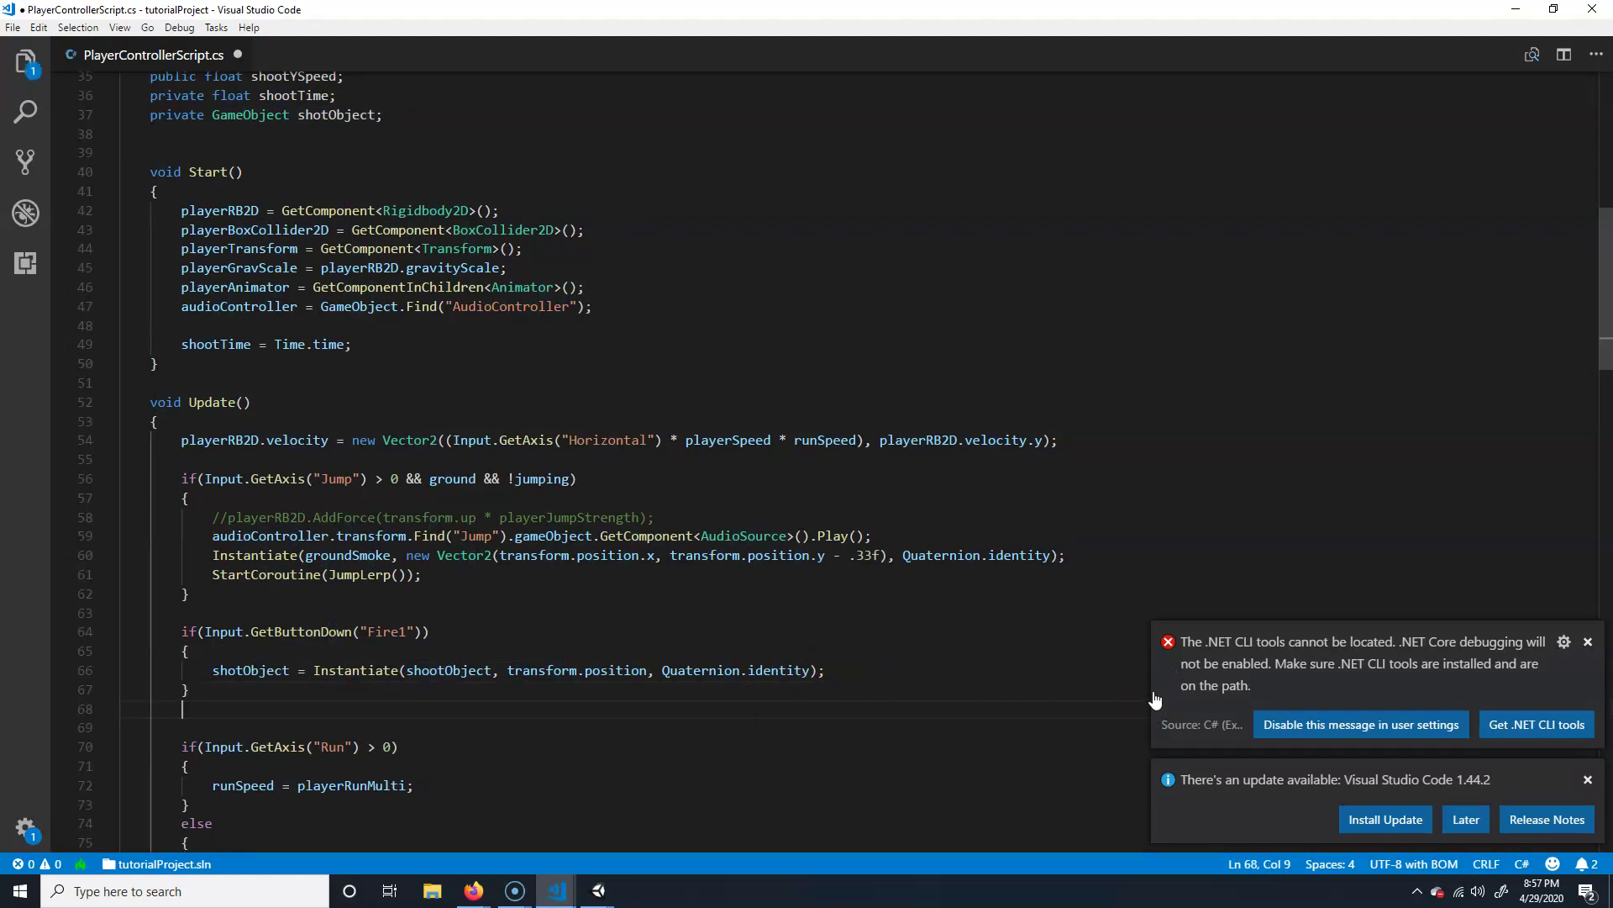
left_click(917, 669)
key("Return")
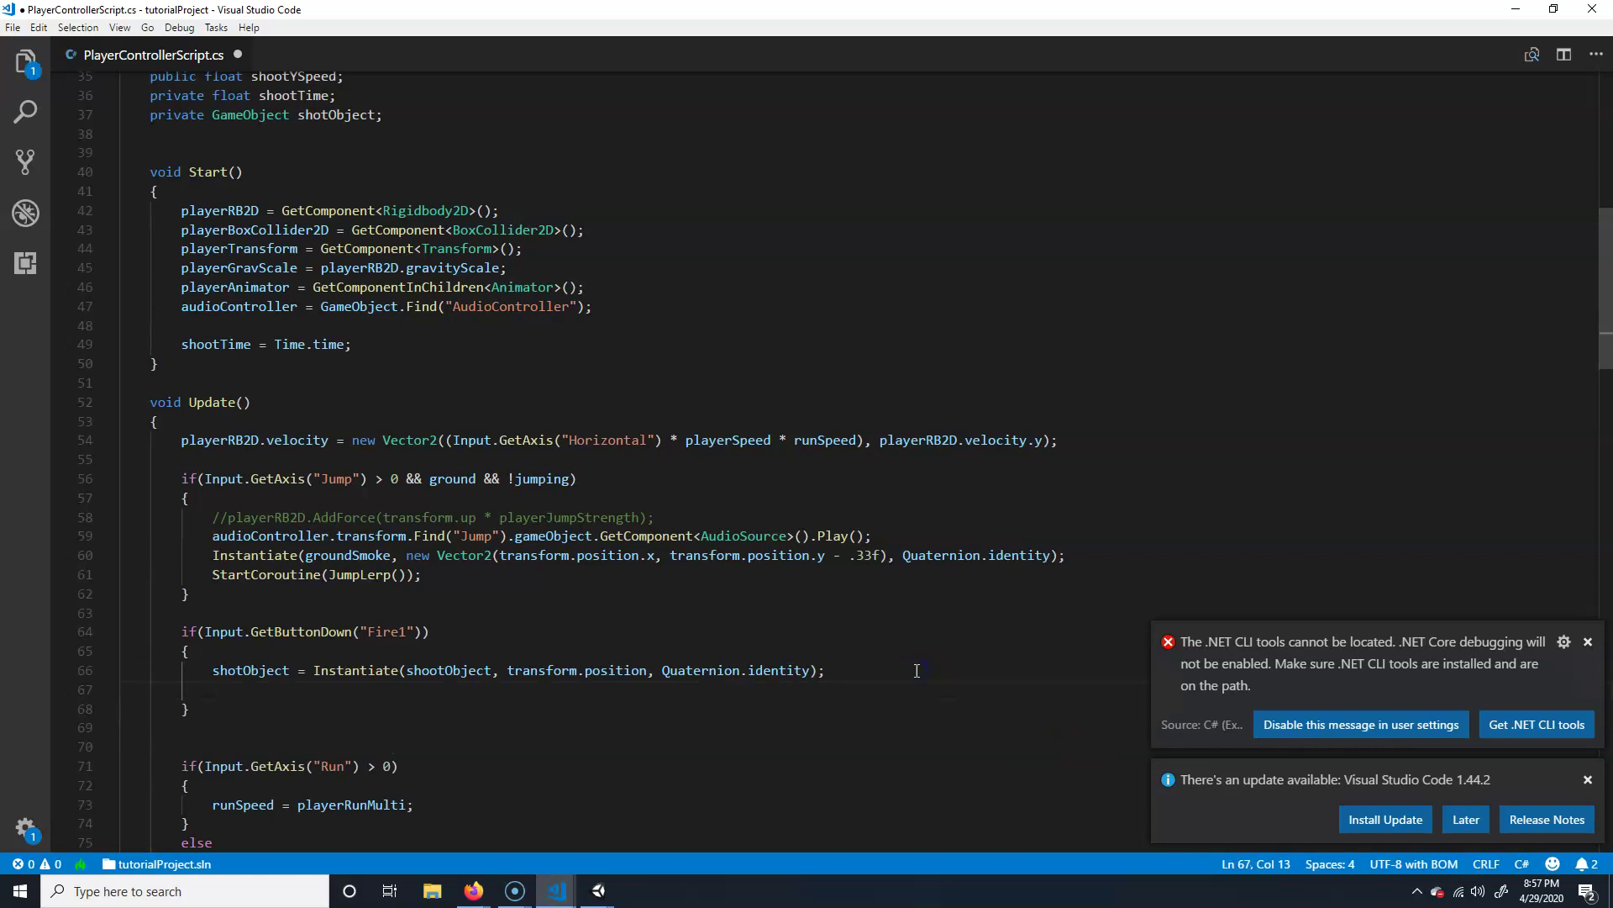
type("shot")
type("Object")
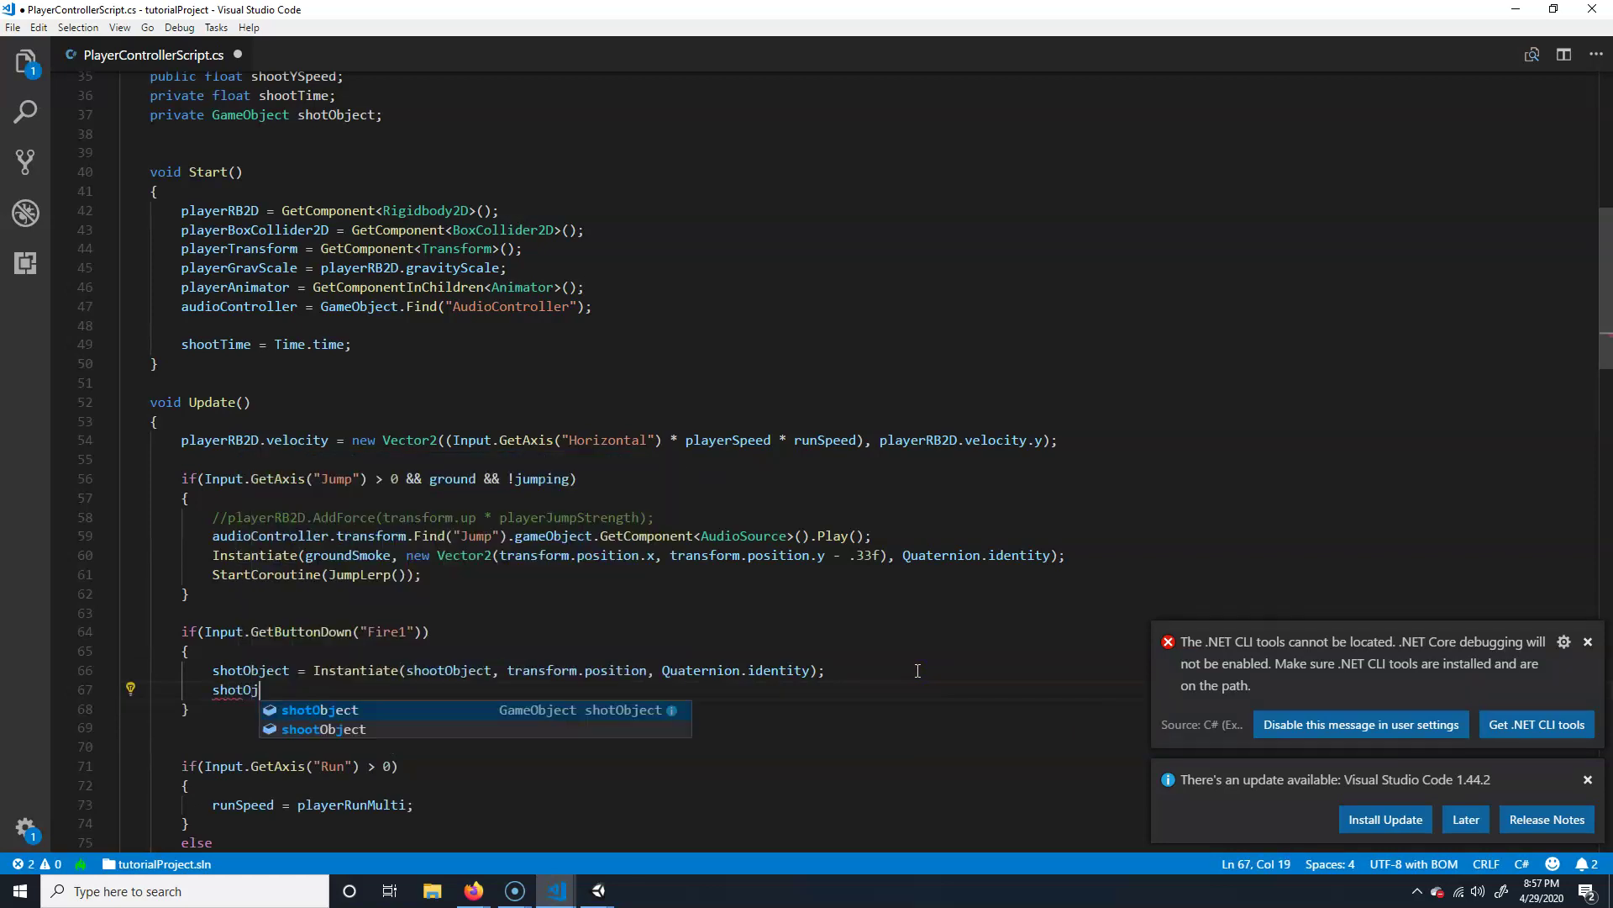
type(".Get")
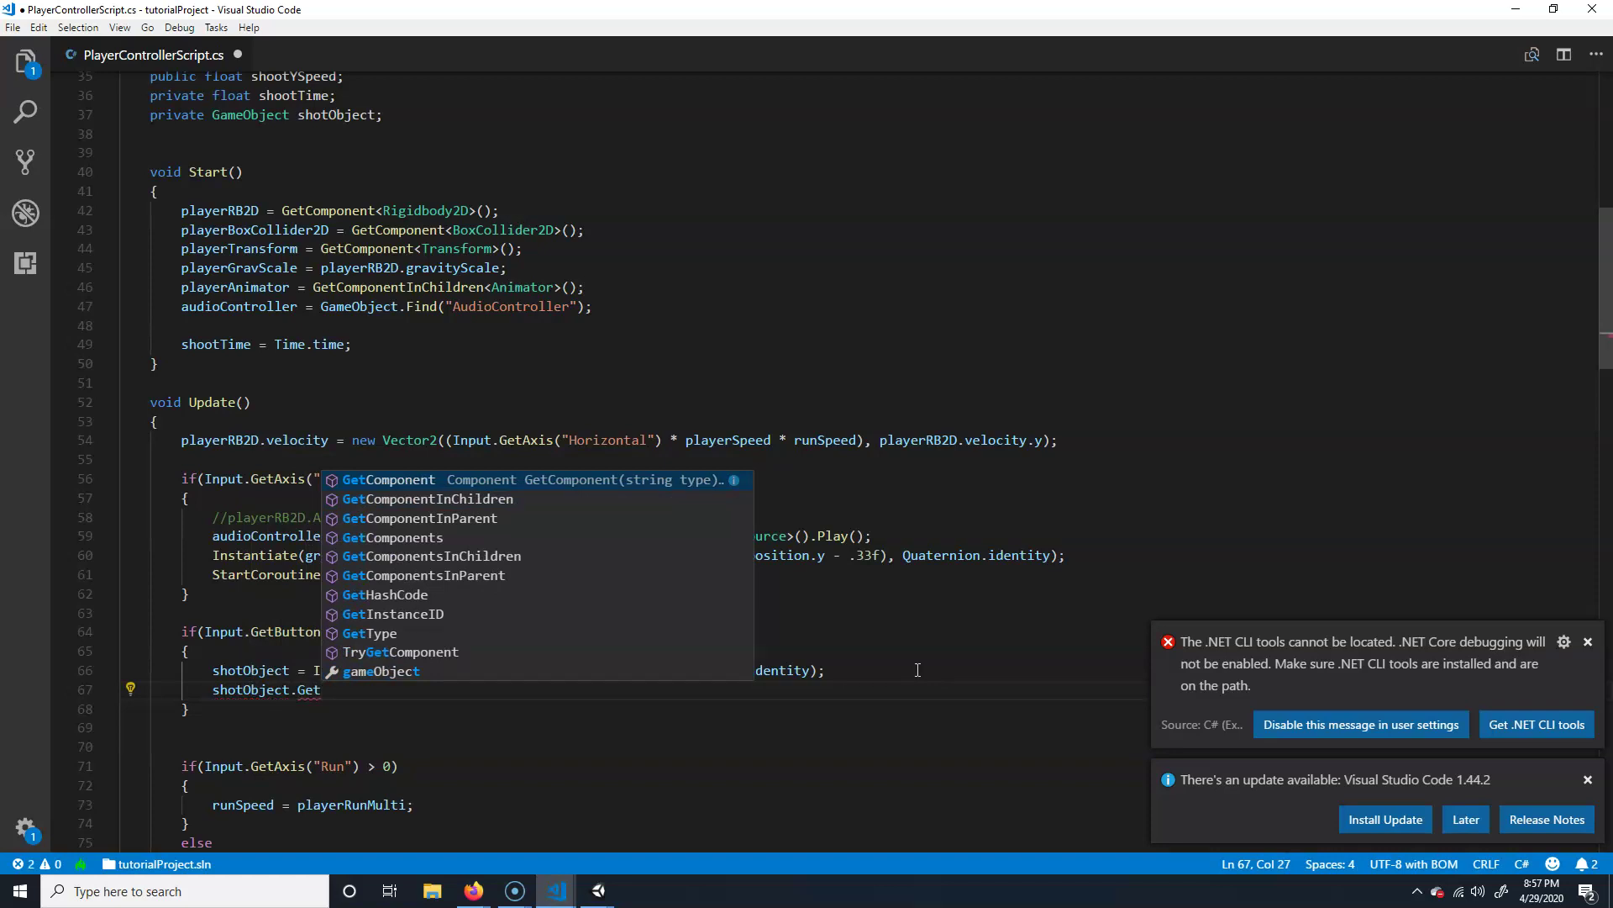
key("Return")
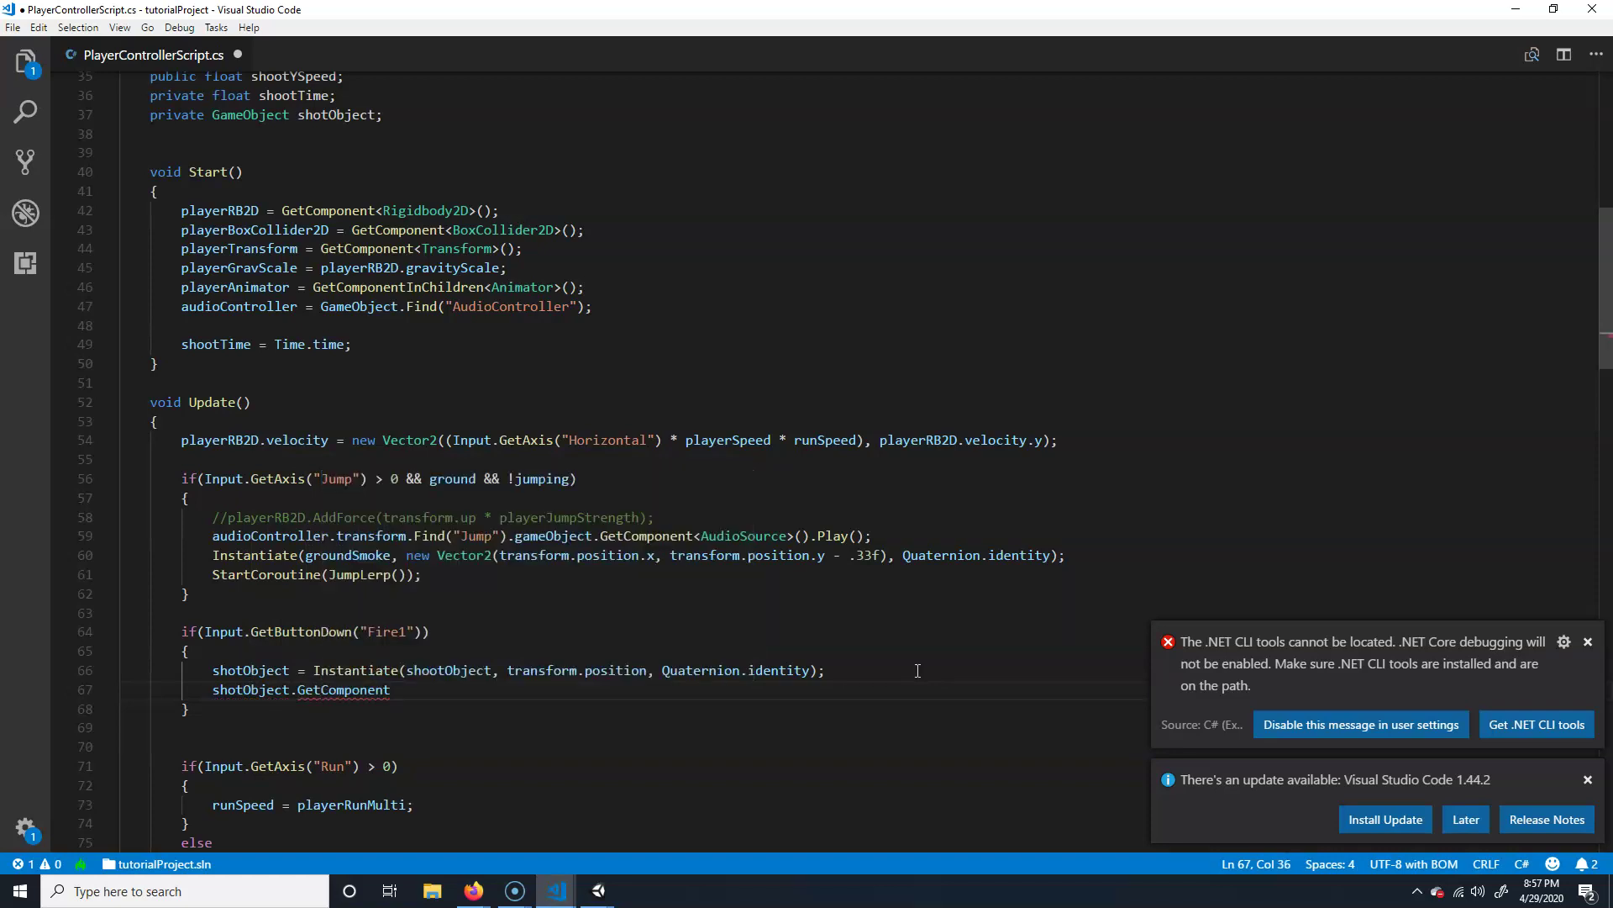
- Complete the GetComponent call with the type and parentheses <Rigidbody2D>()
type("ER")
key("BackSpace")
key("BackSpace")
type("E")
key("BackSpace")
type("Rig")
key("Down")
key("Return")
type(">(")
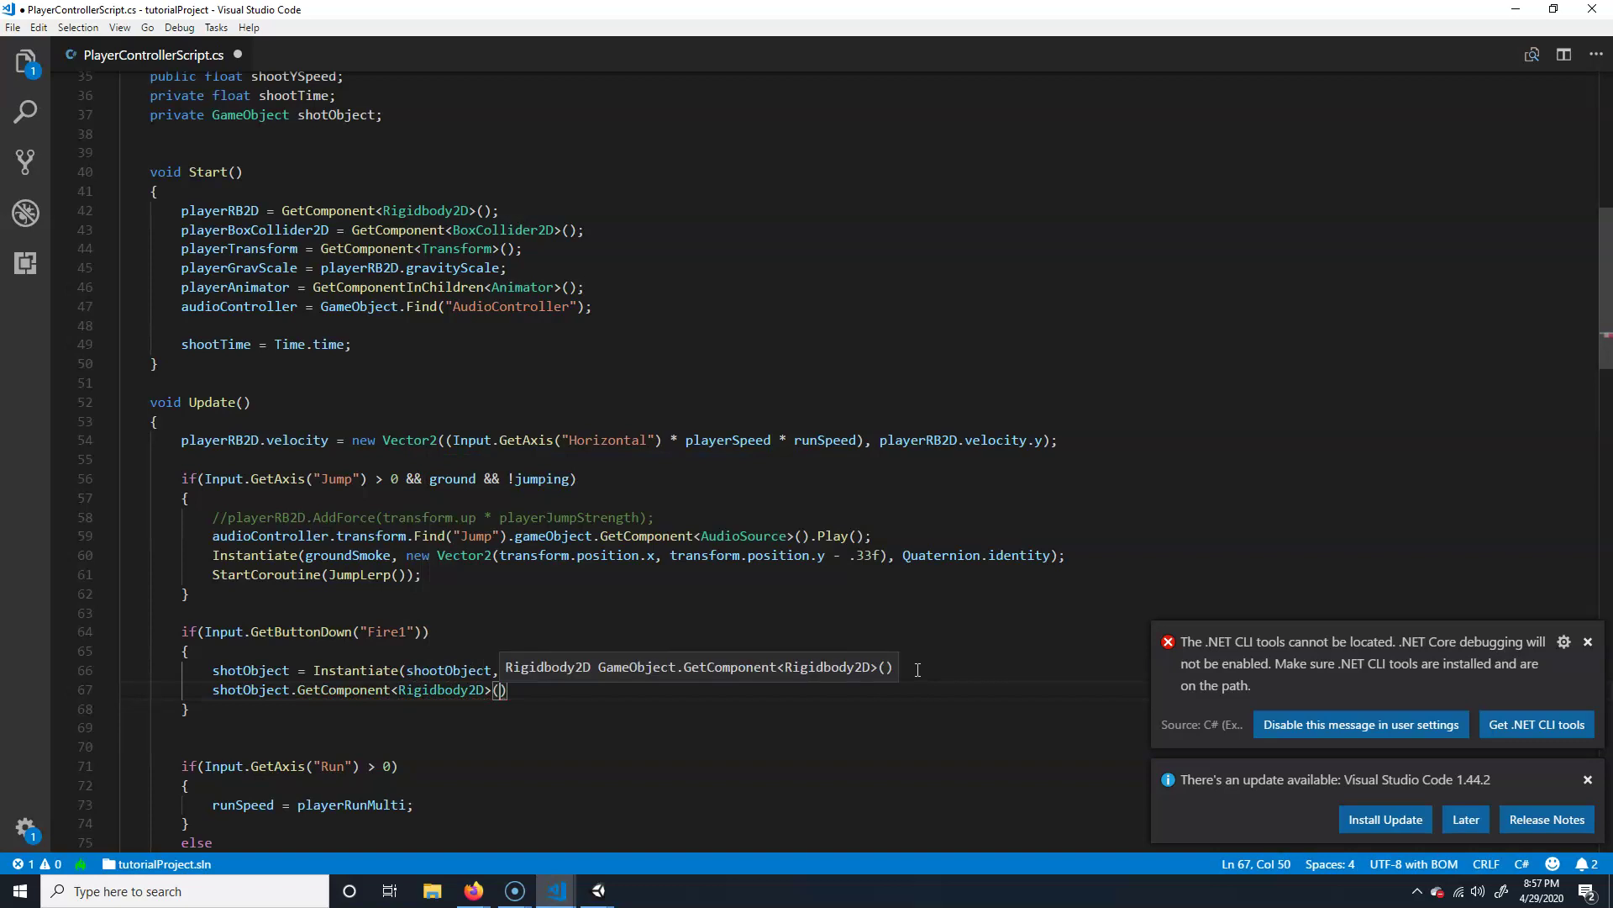
type(")")
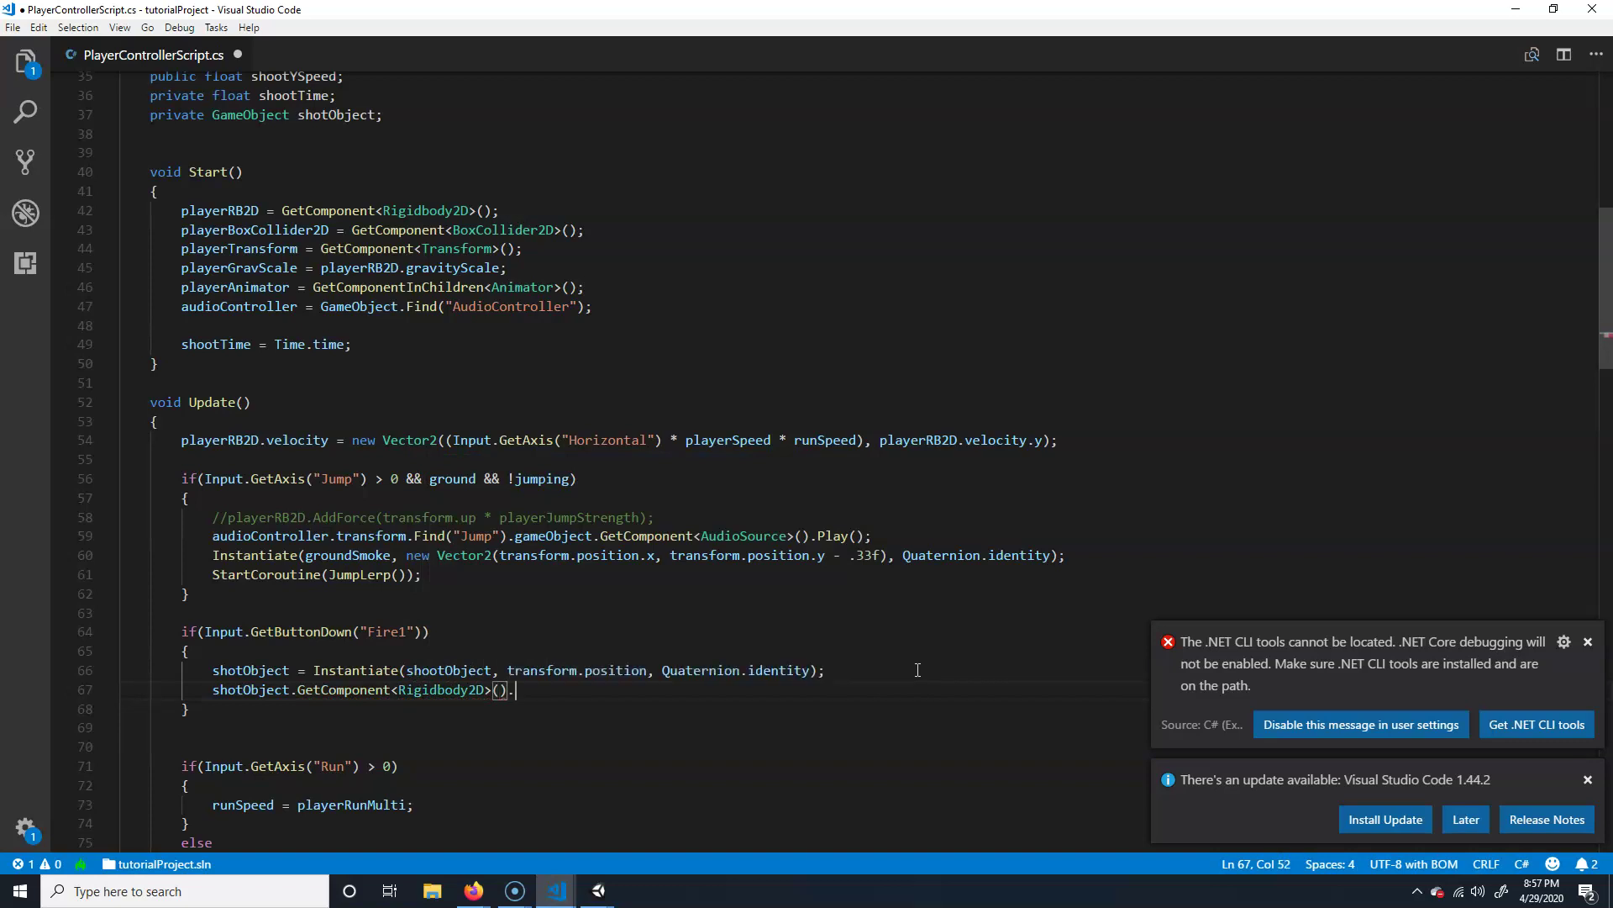
- Append an .AddForce() call to the projectile's Rigidbody2D statement
type(".")
type("Ad")
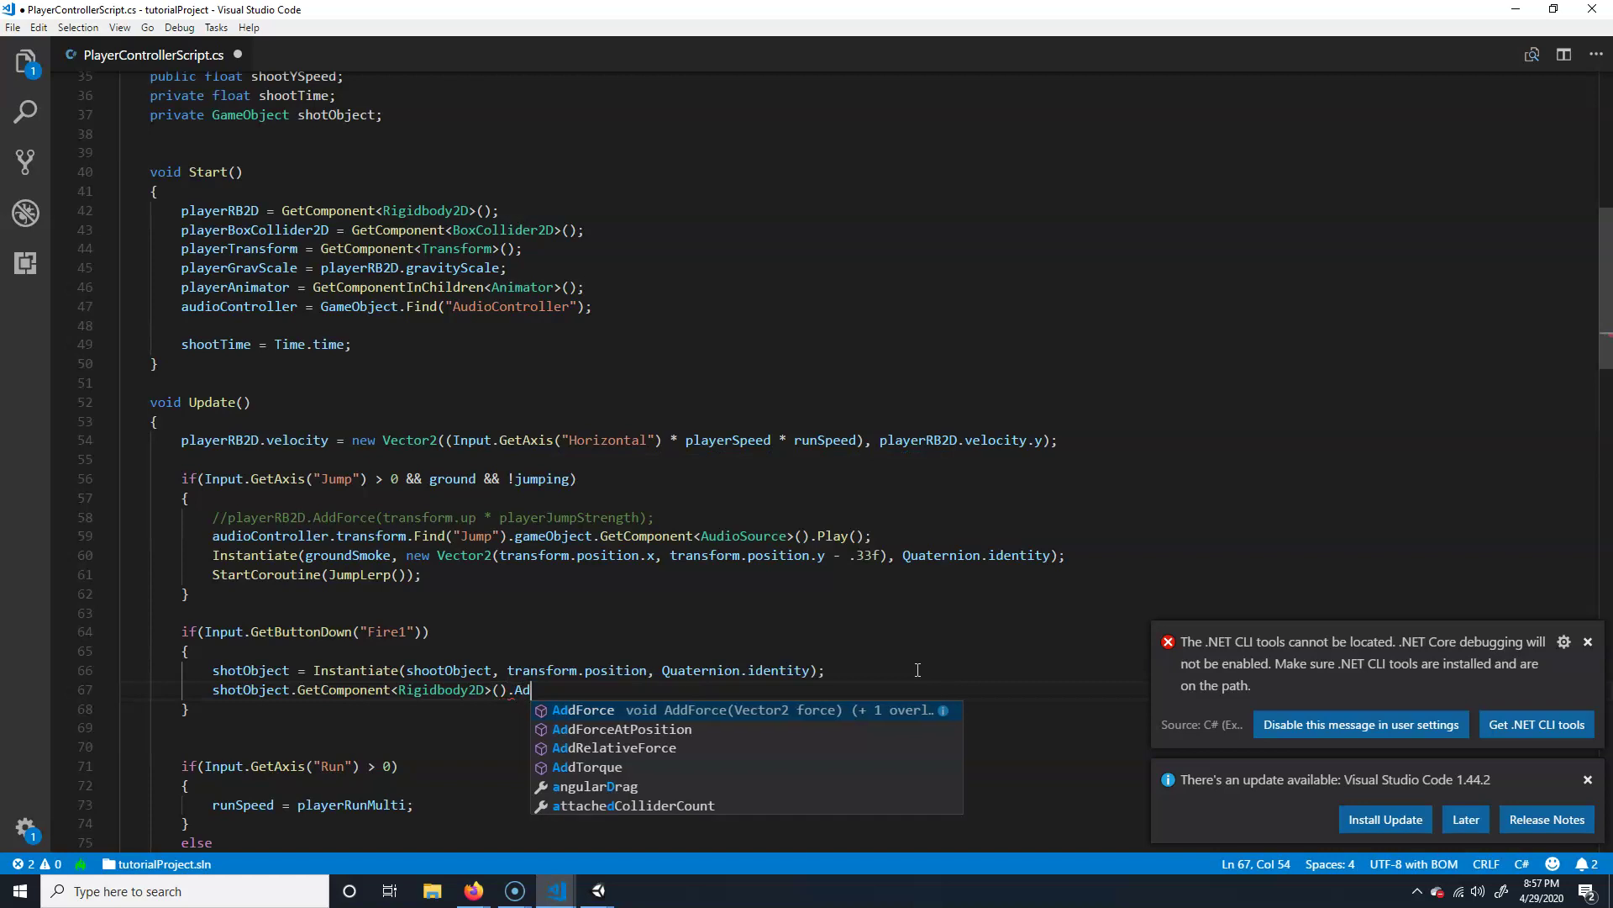
type("dFord")
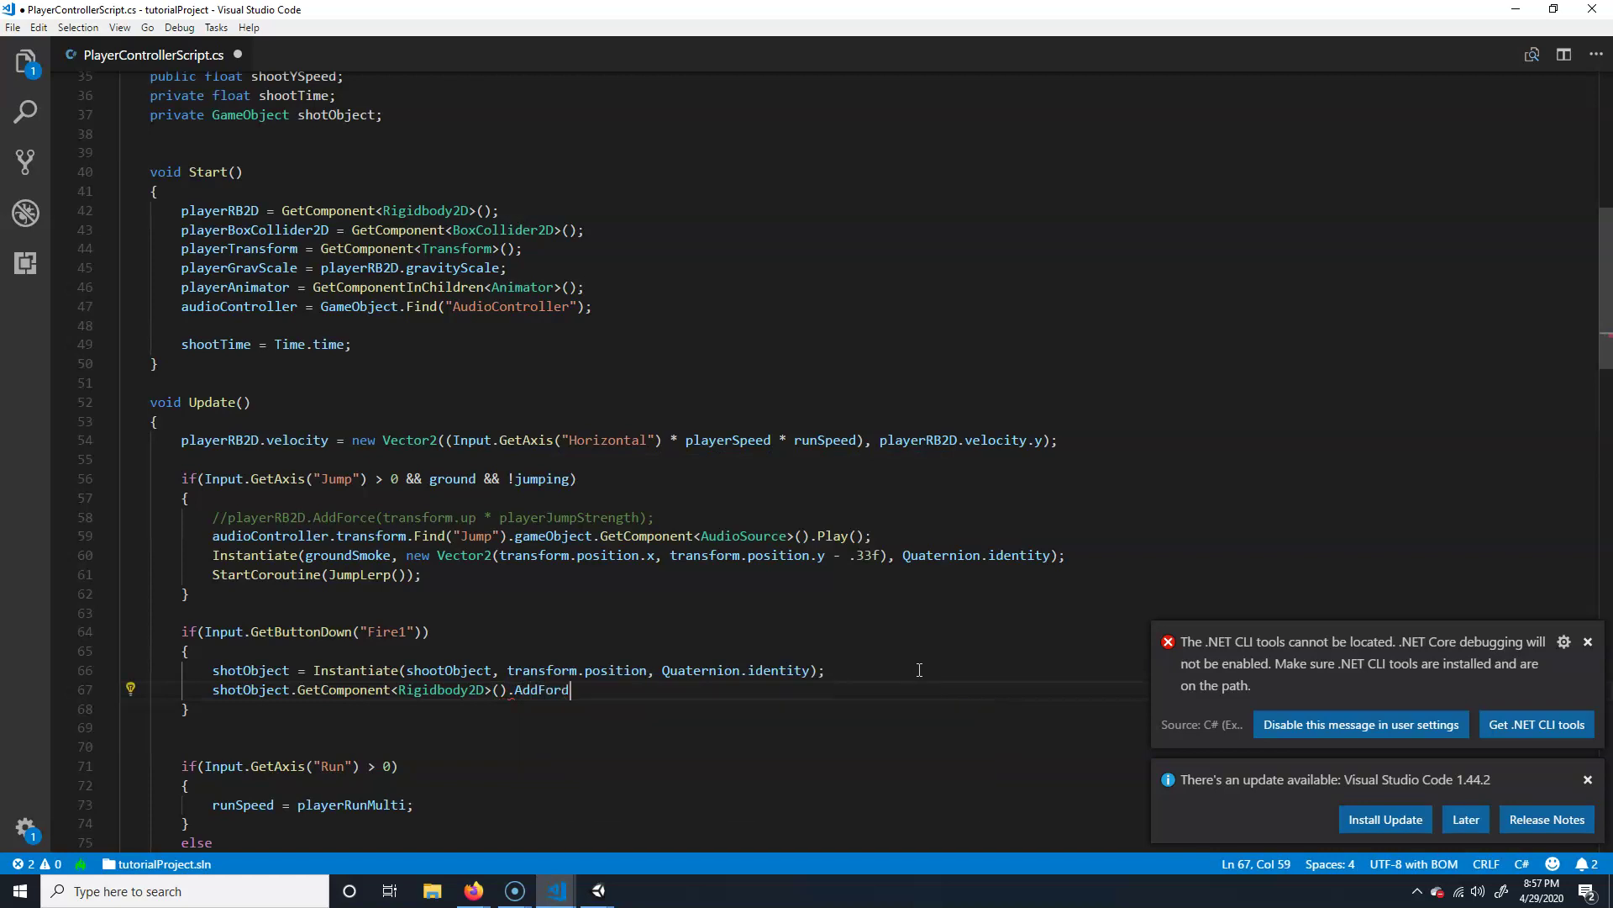
key("BackSpace")
type("ce")
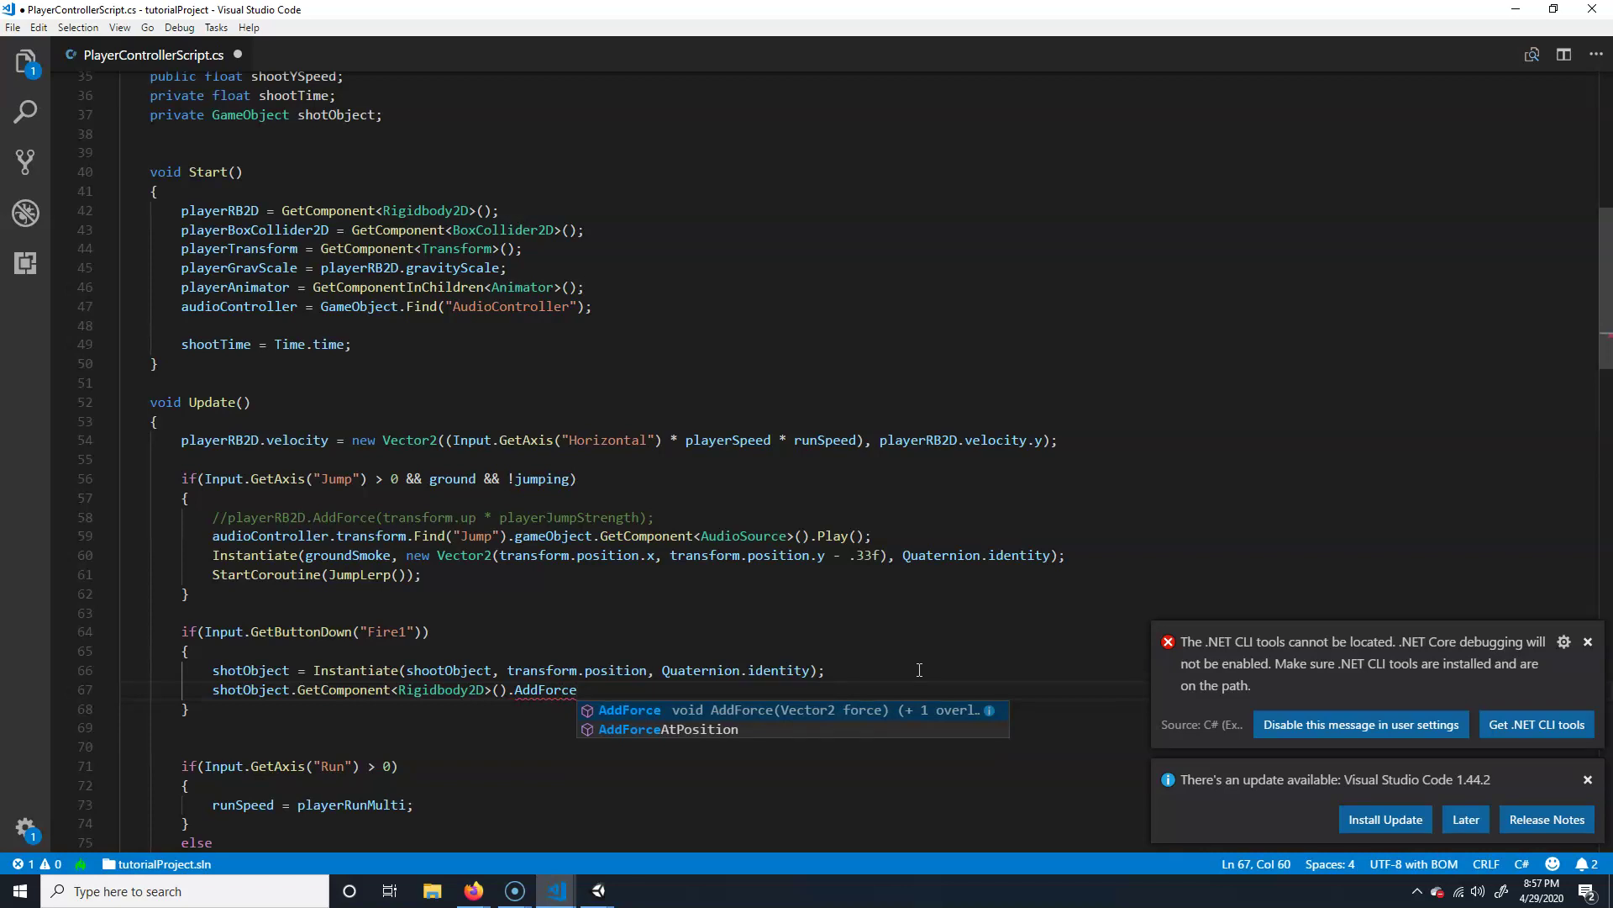
type("(")
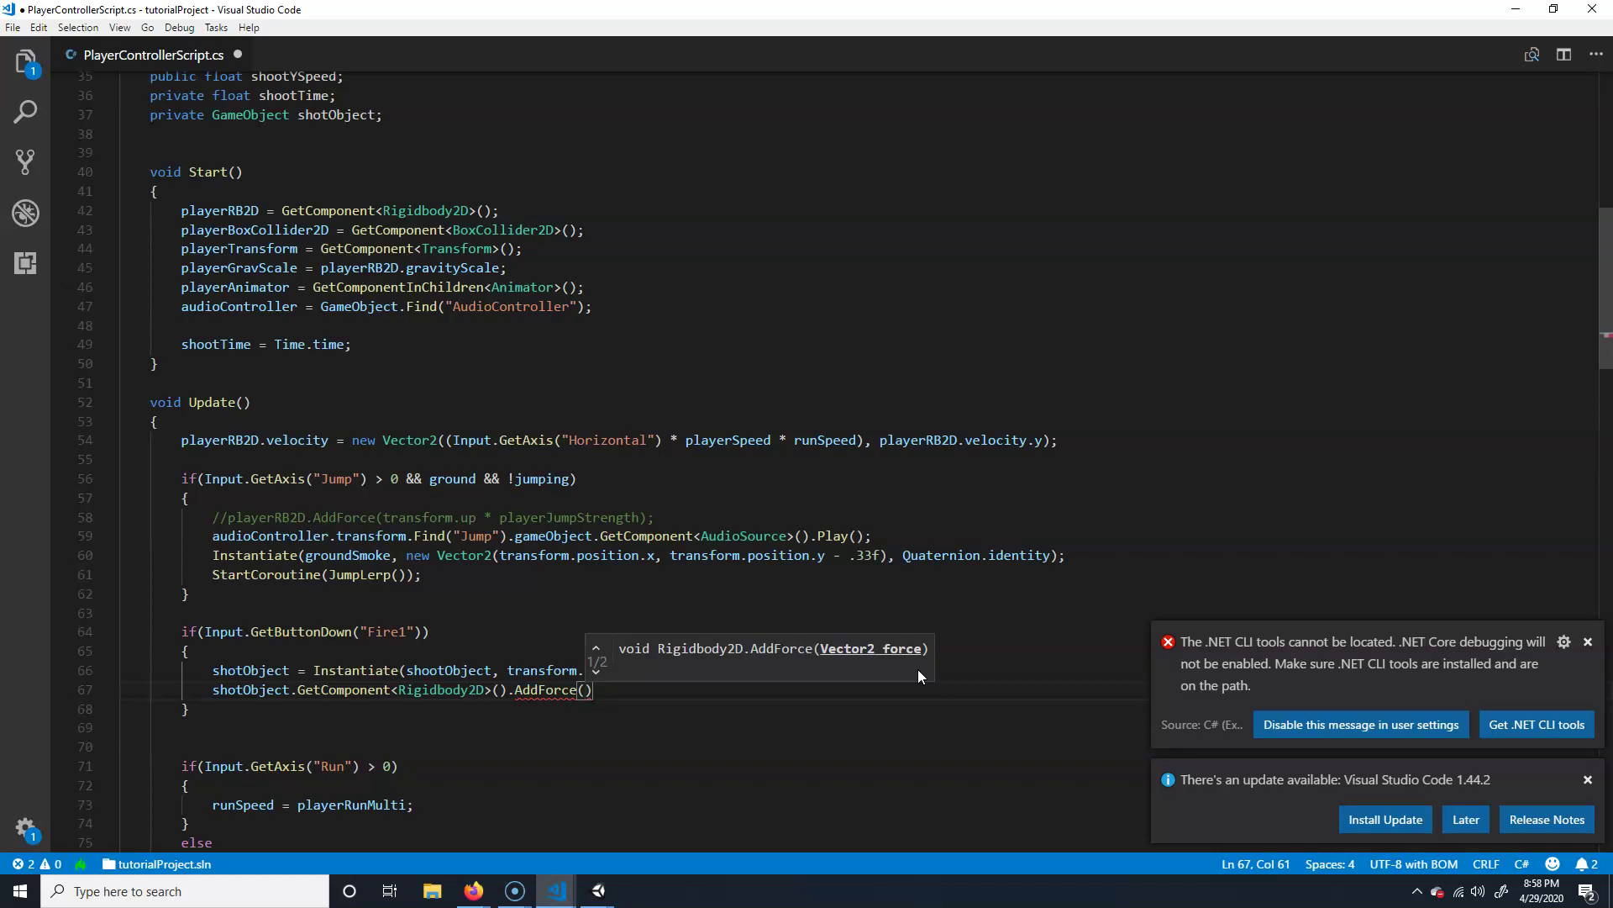
- Pass new Vector2(shootXSpeed, shootYSpeed) as the force argument of AddForce
type("new Vector")
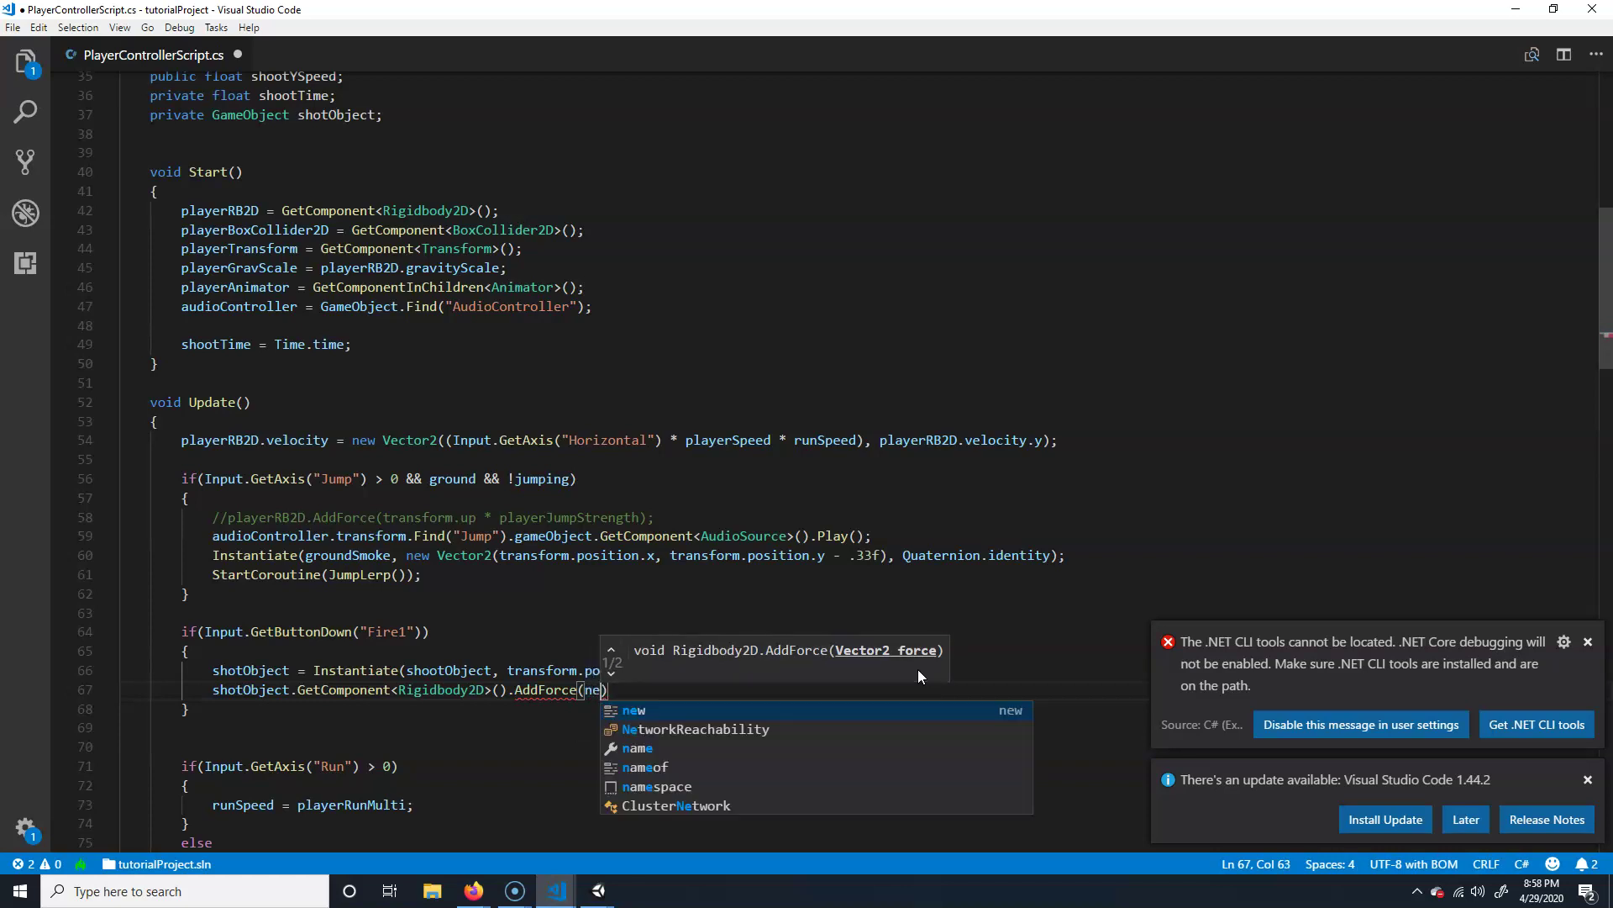
type("2(")
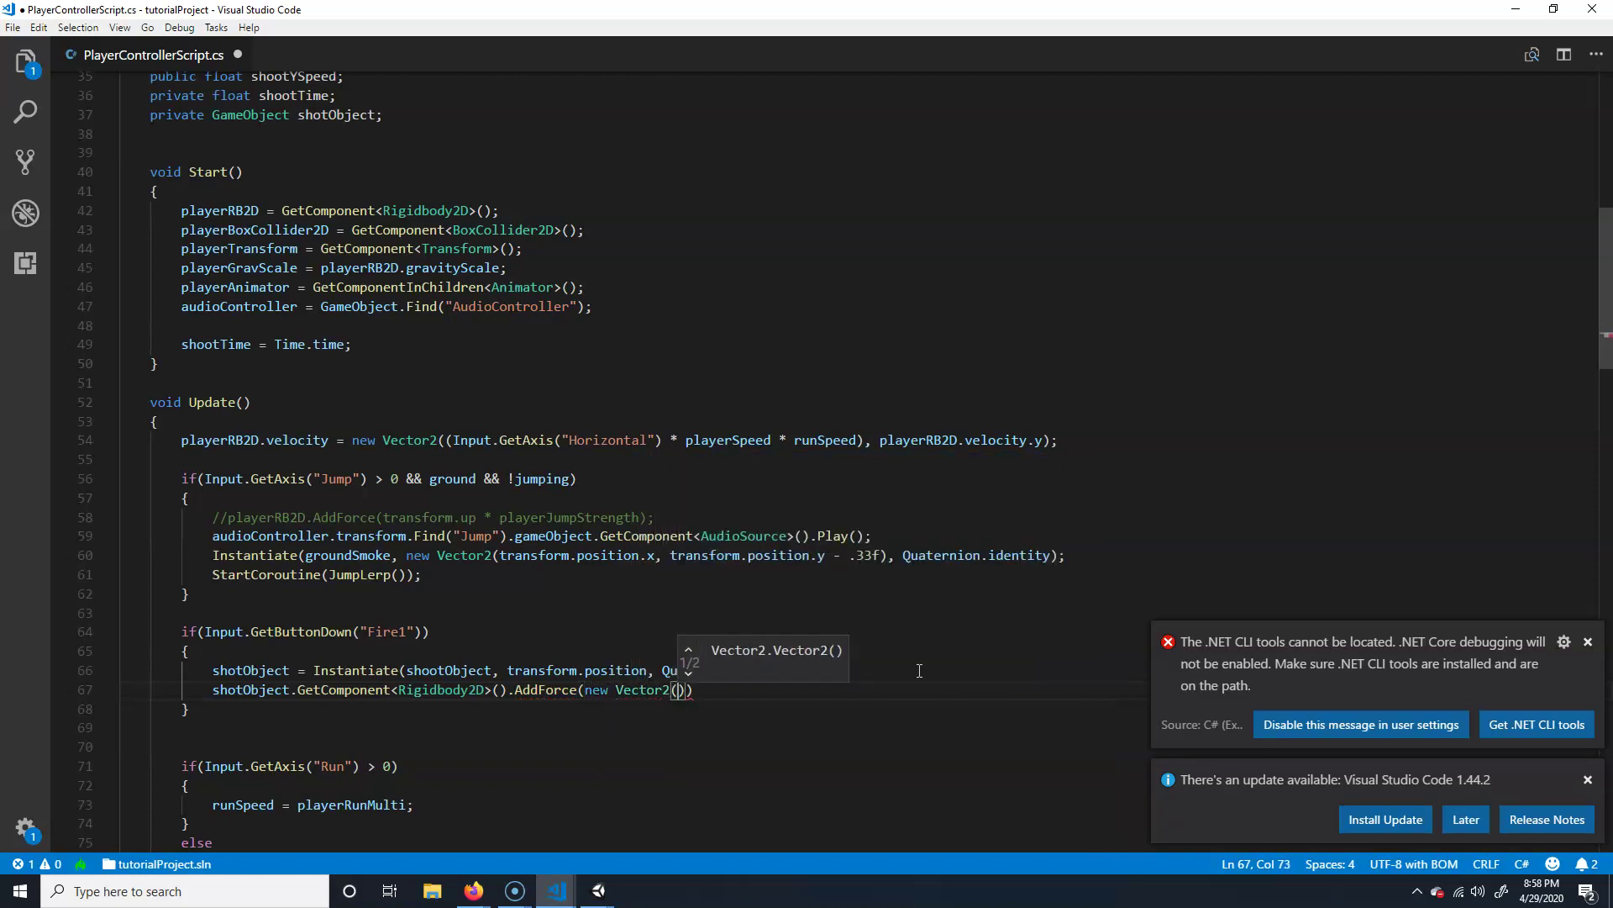
type("shot")
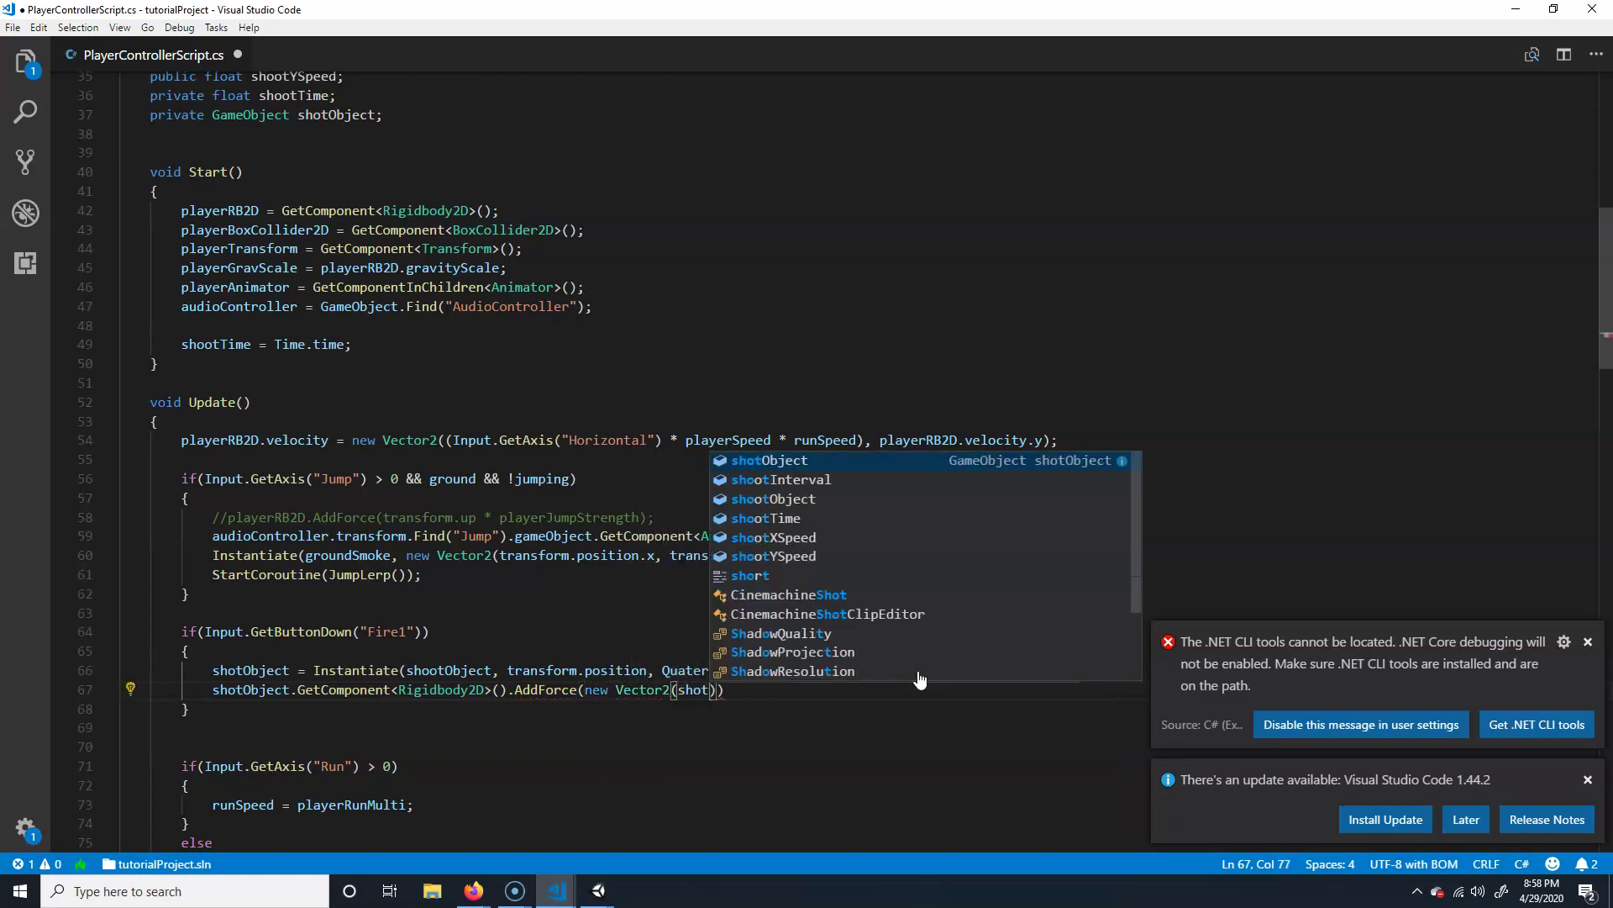
type("X")
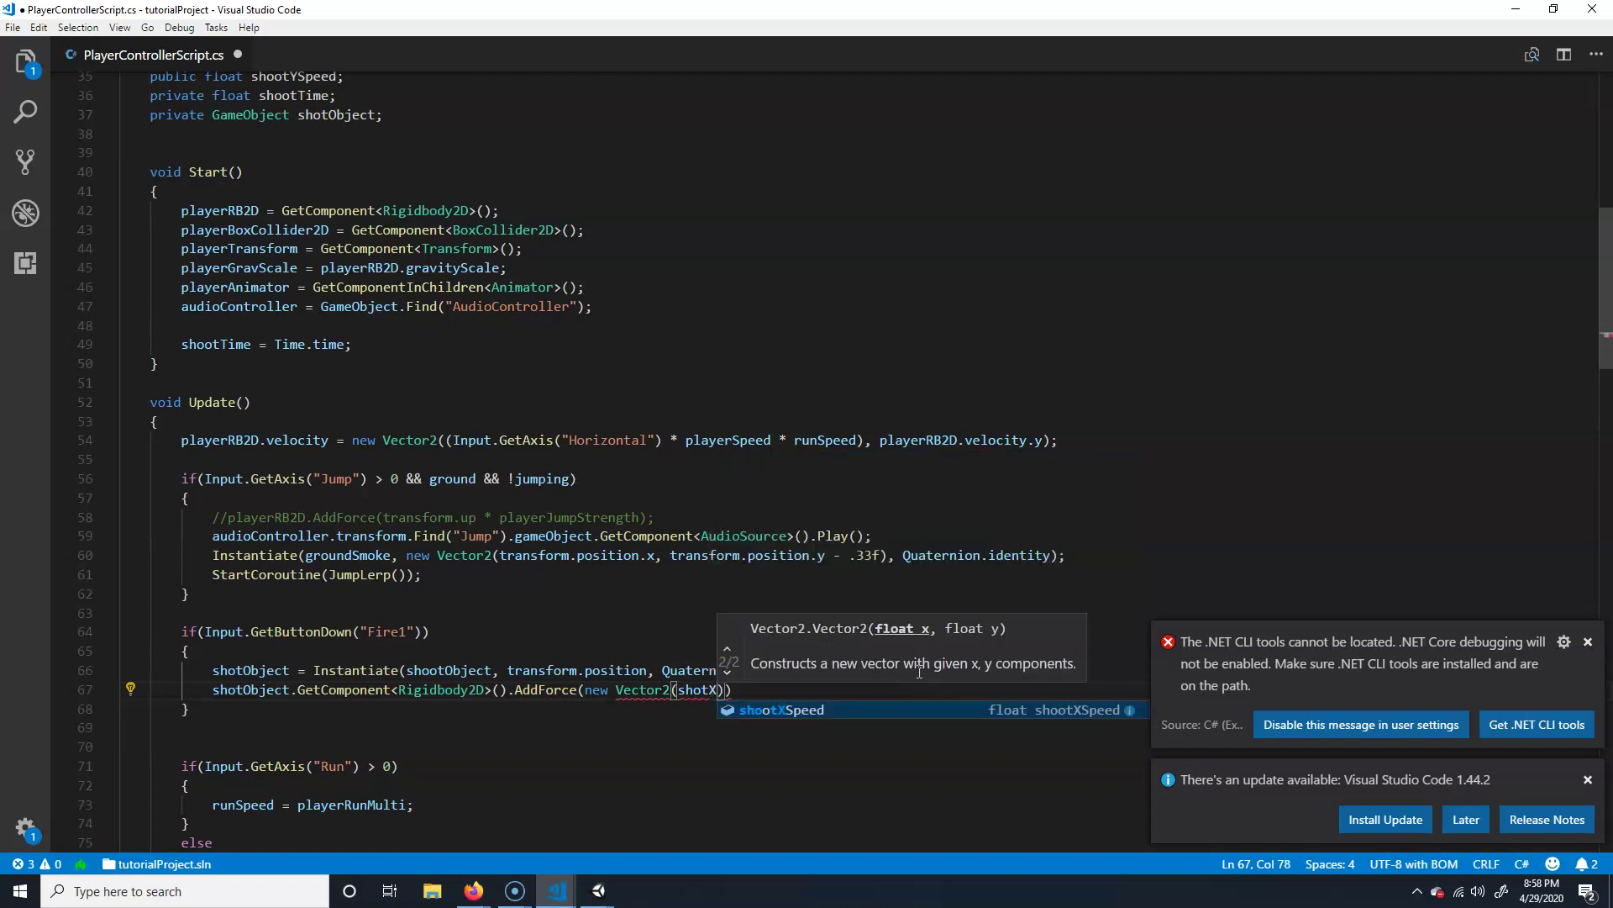
key("Tab")
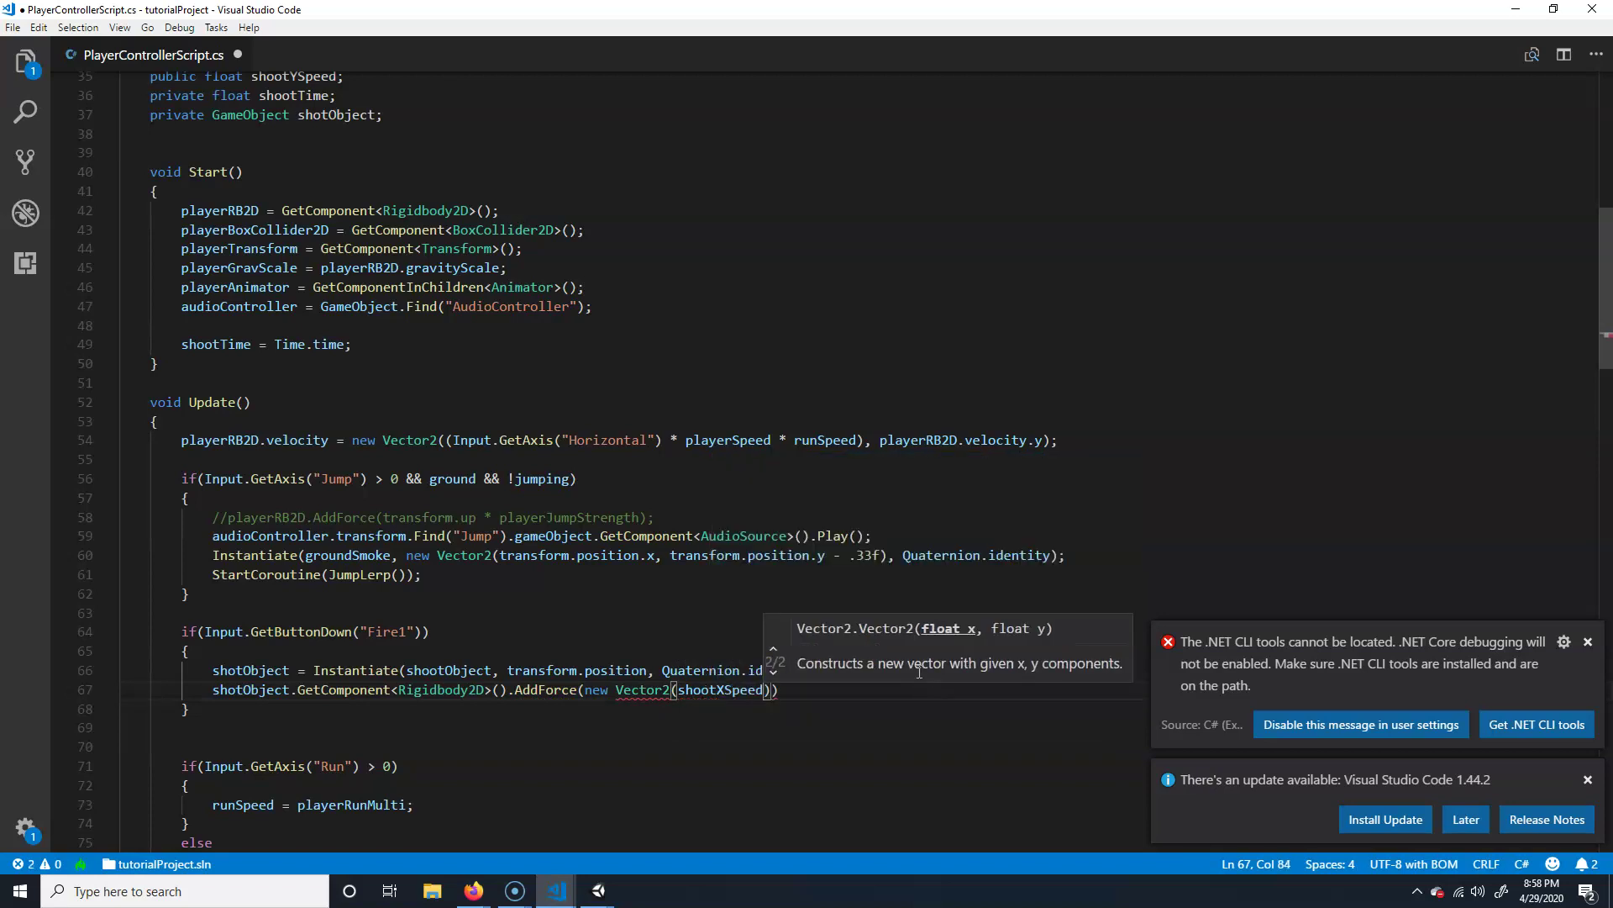
type(",")
type(" shoot")
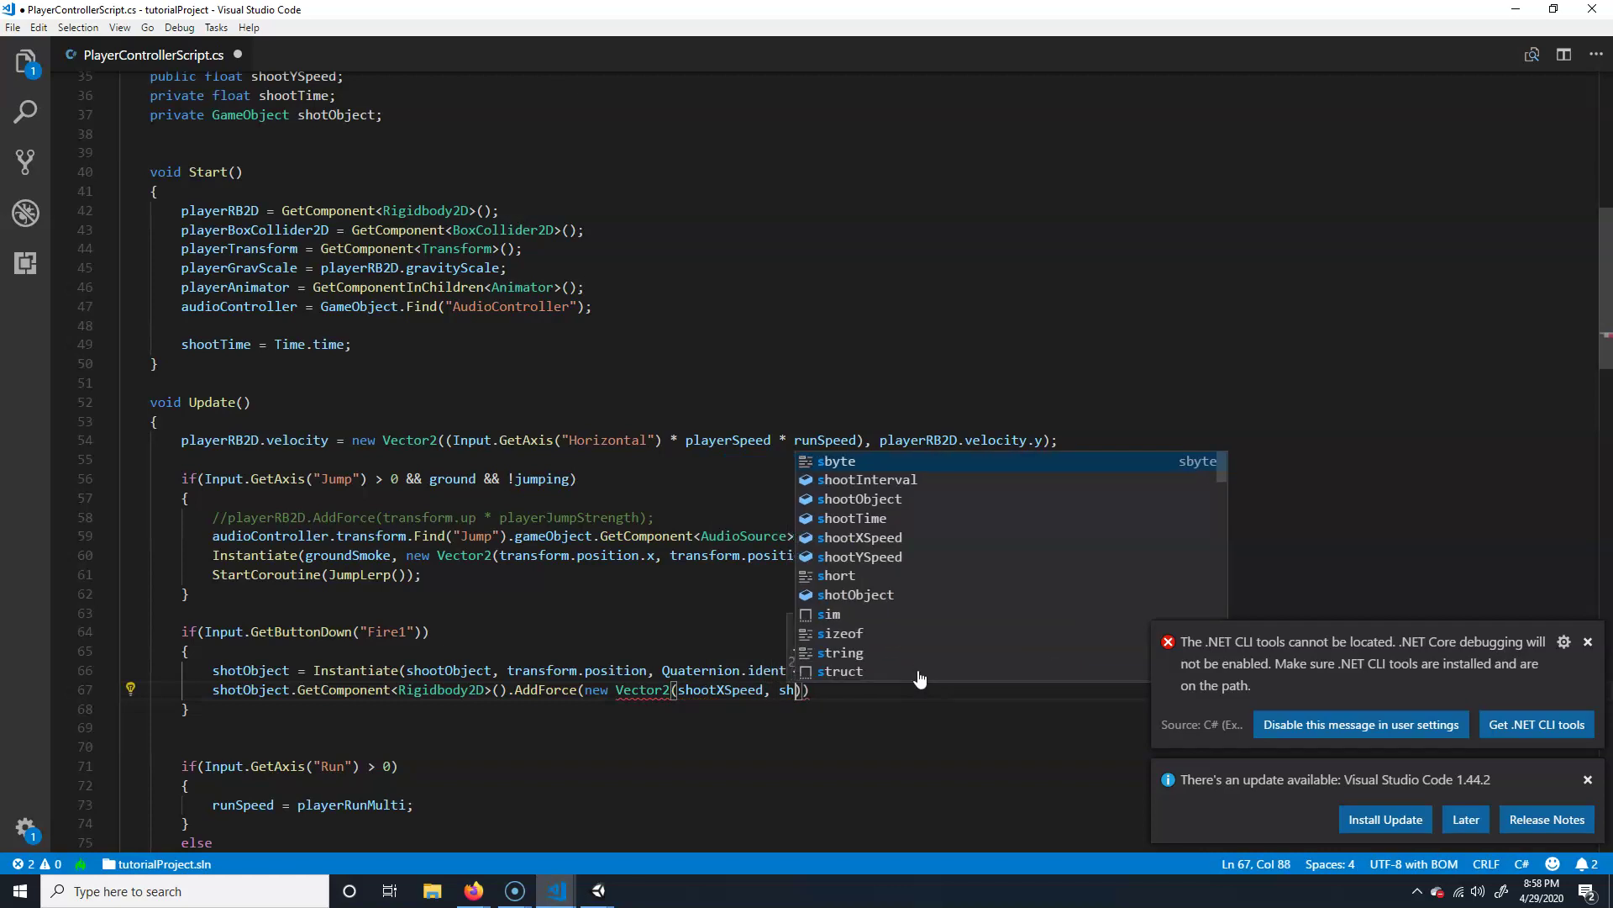
key("Down")
key("Down")
key("Down")
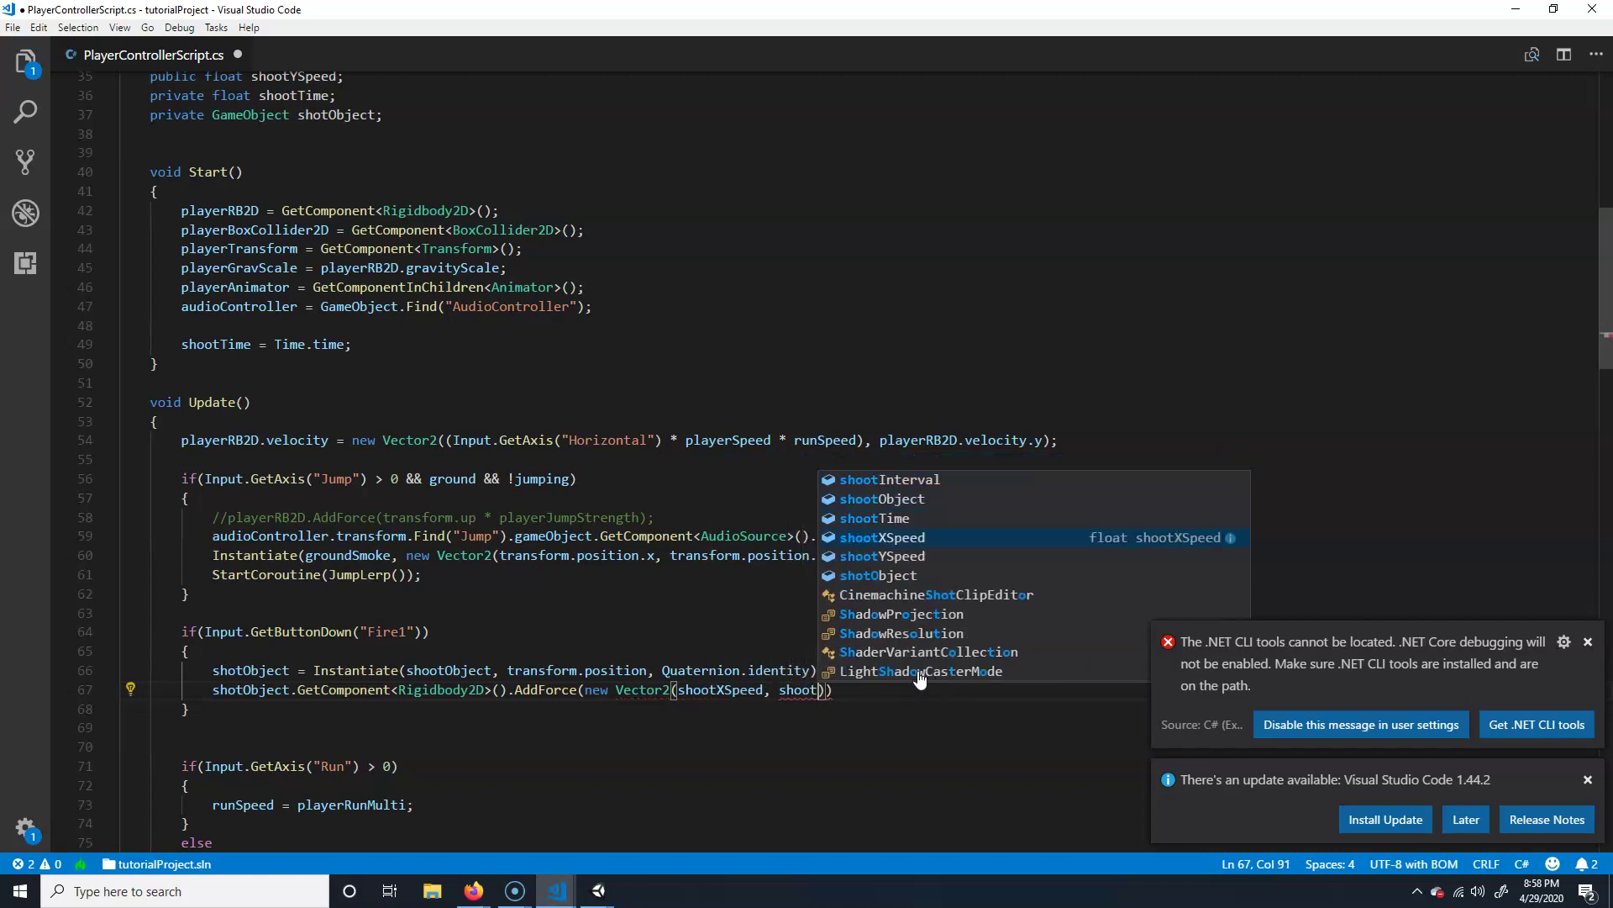
key("Down")
key("Return")
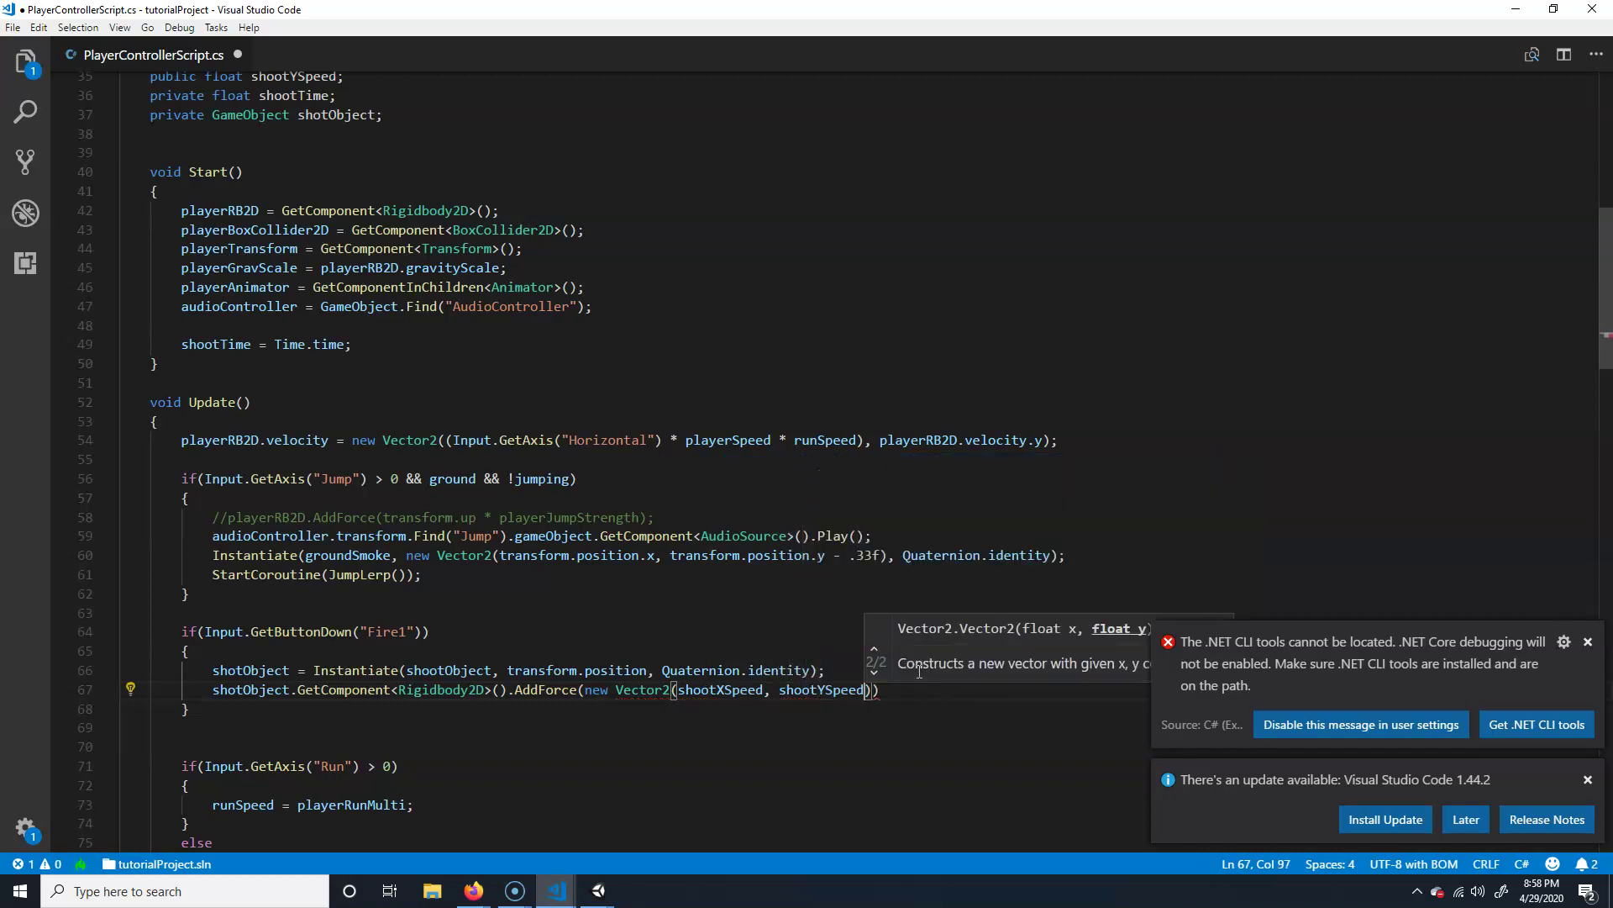
type(")")
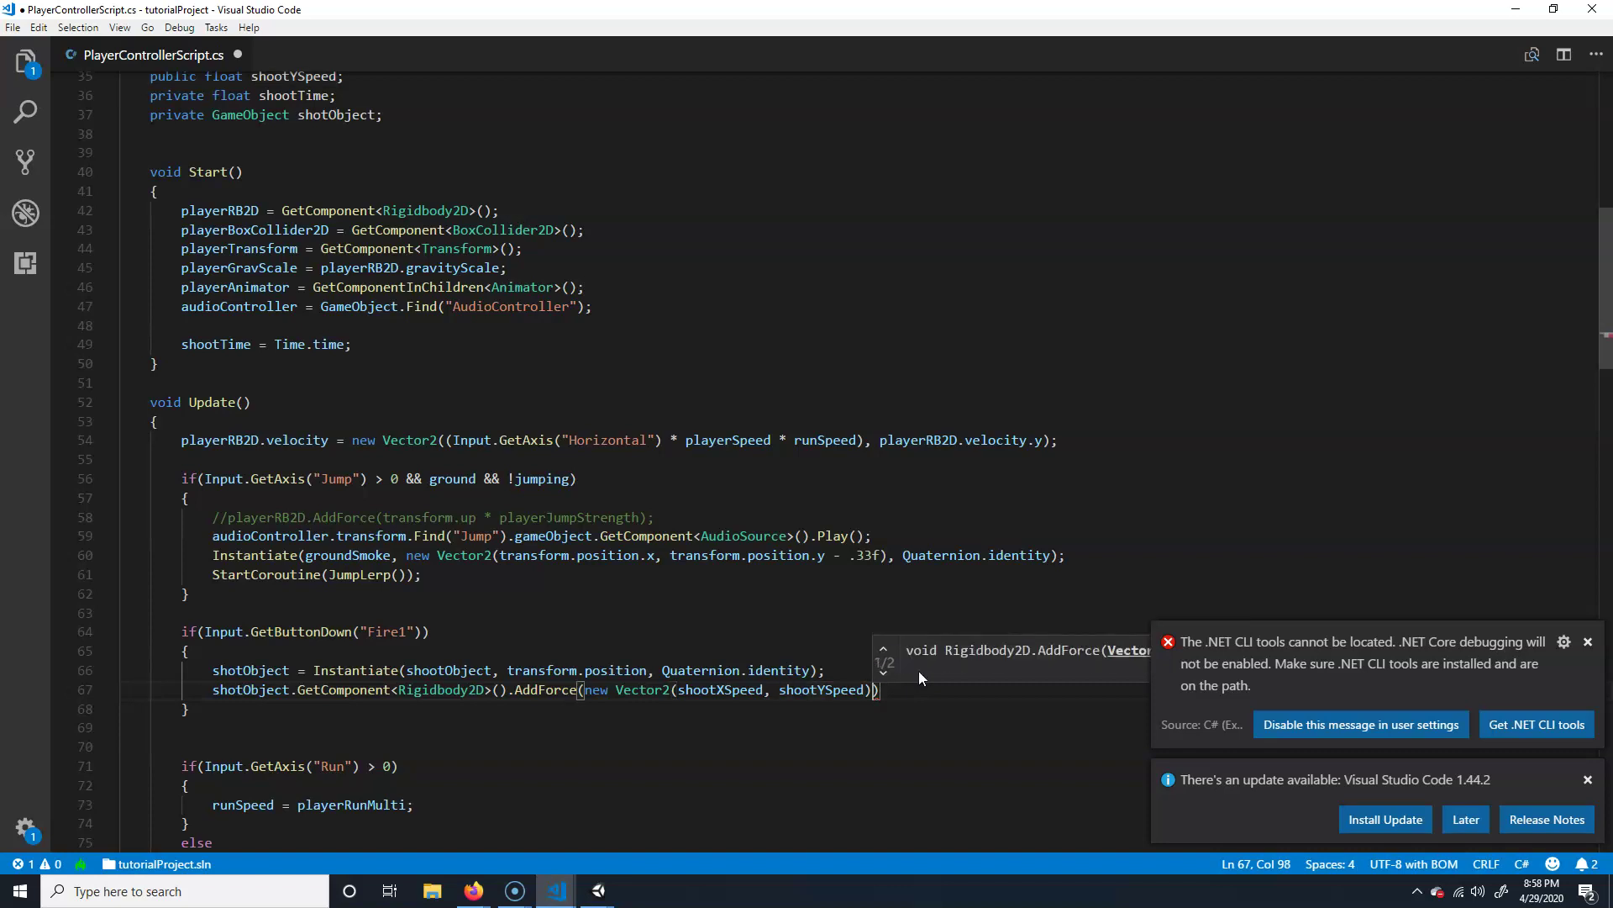
- Add ForceMode2D.Impulse as the second AddForce argument, end the statement with a semicolon, and save PlayerControllerScript.cs
type(", Force")
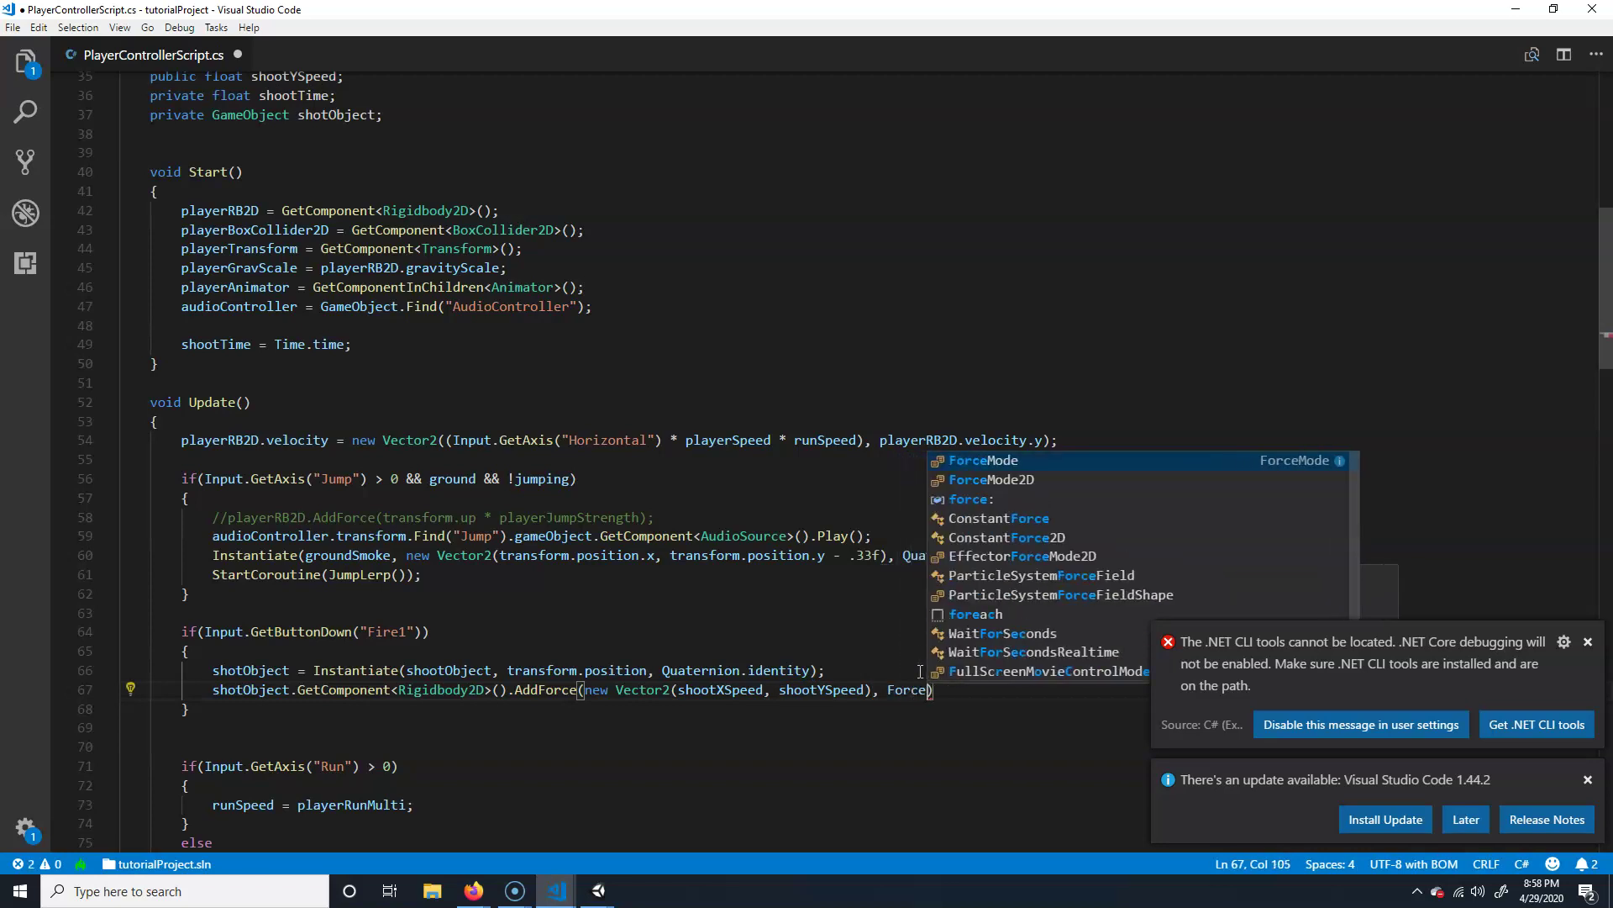
key("Down")
key("Return")
type(".")
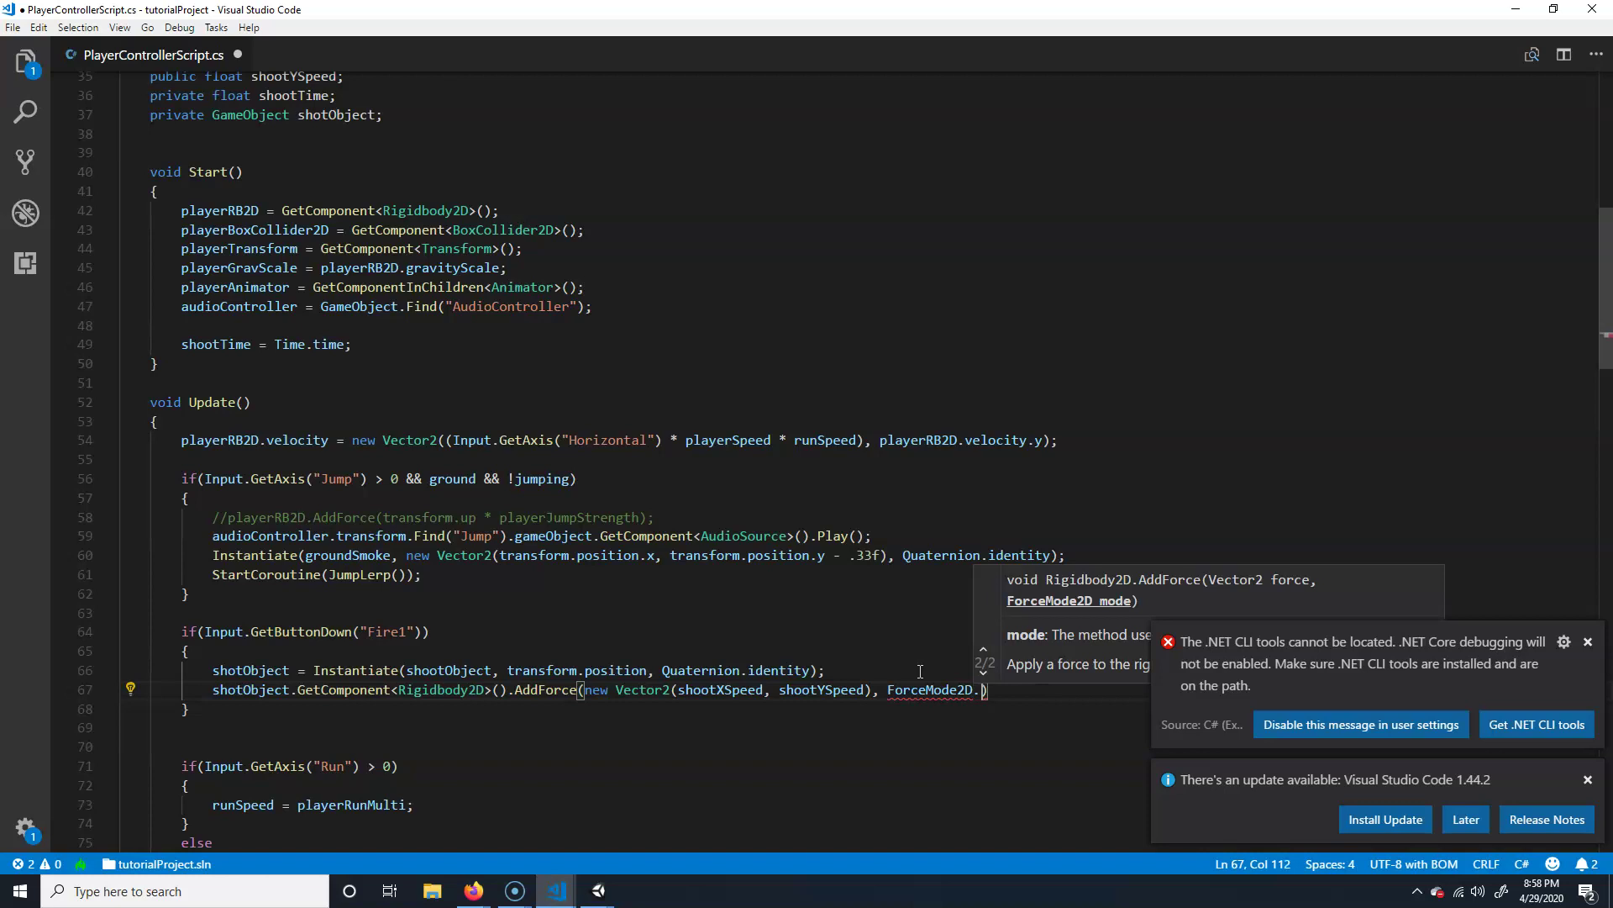
type("Impulse")
key("Return")
key("Right")
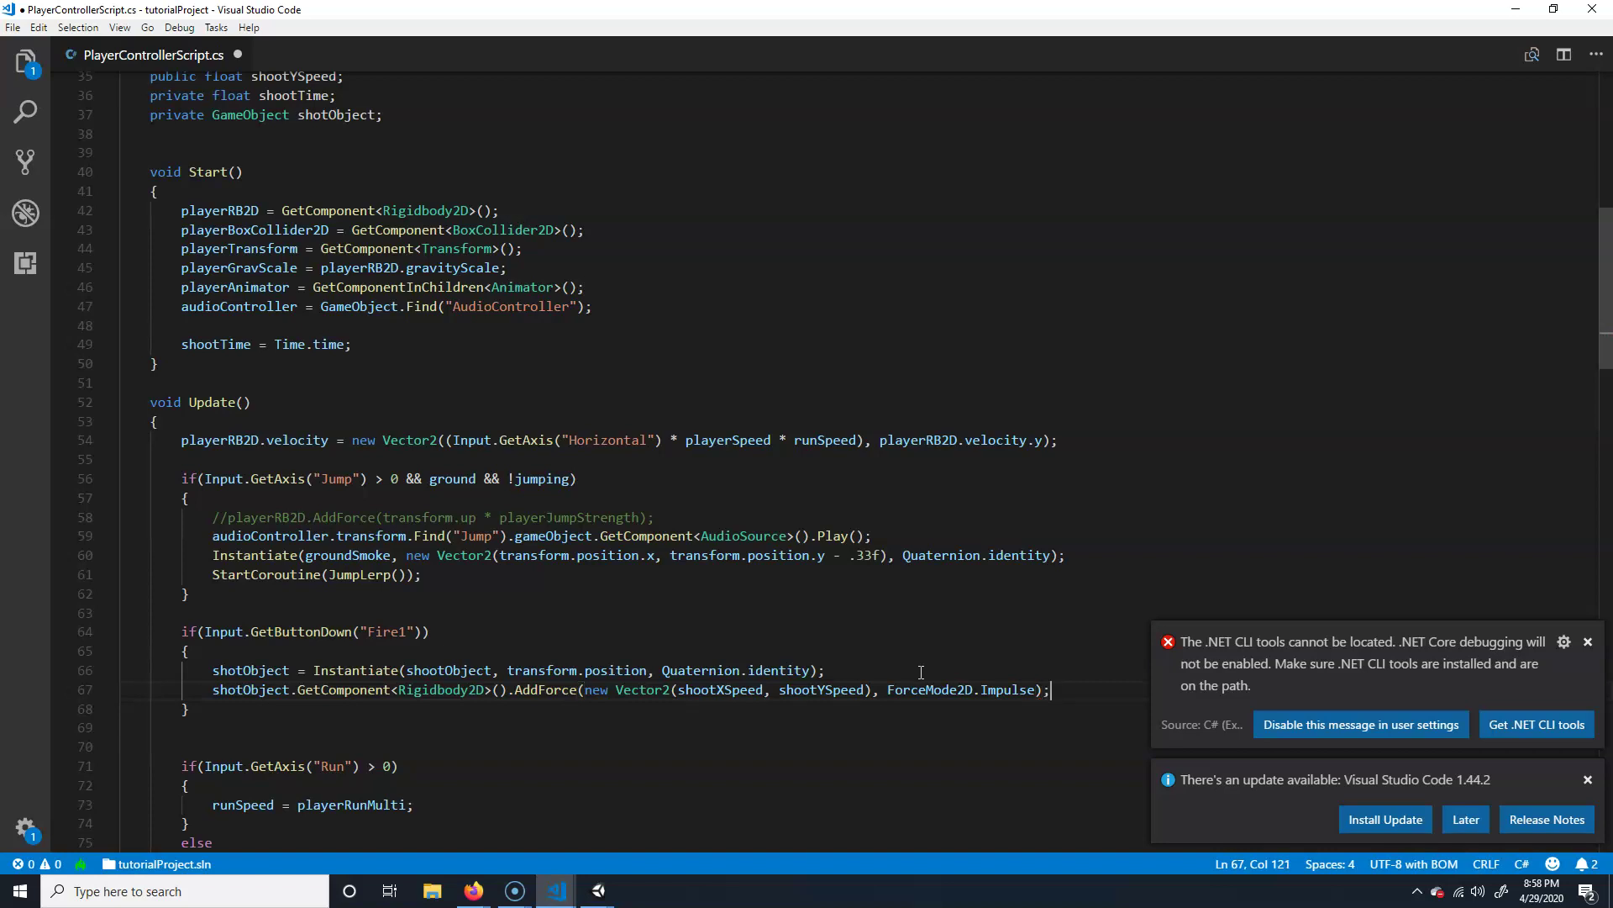
key("ctrl+s")
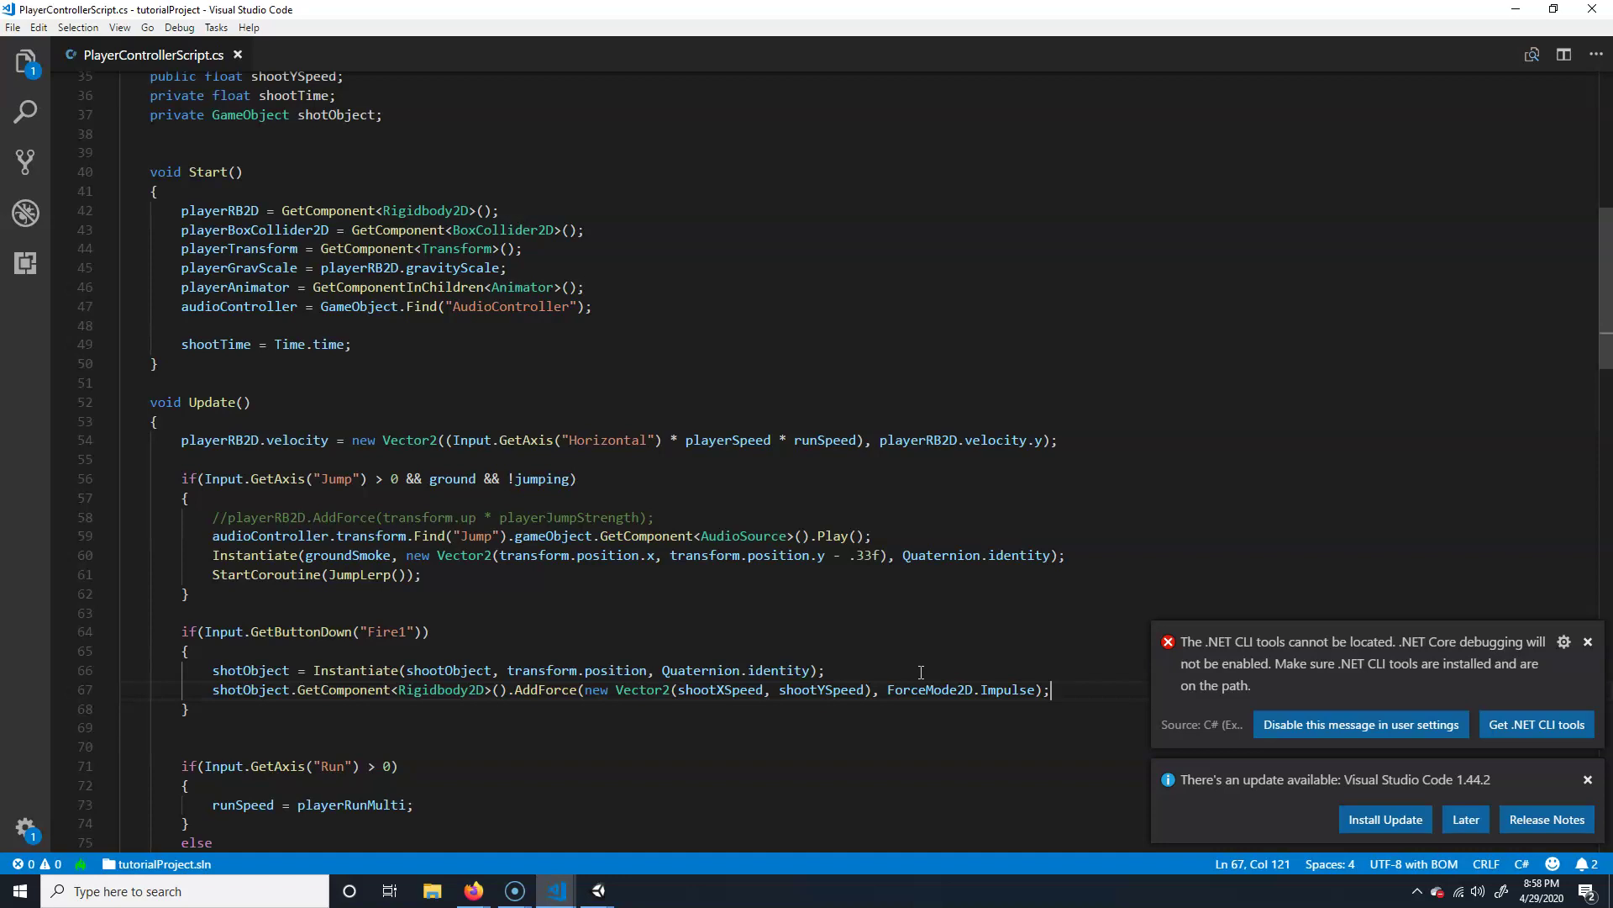
- Switch to the tutorialProject Unity window and set the Player's Shoot X Speed and Shoot Y Speed to 10
left_click(601, 890)
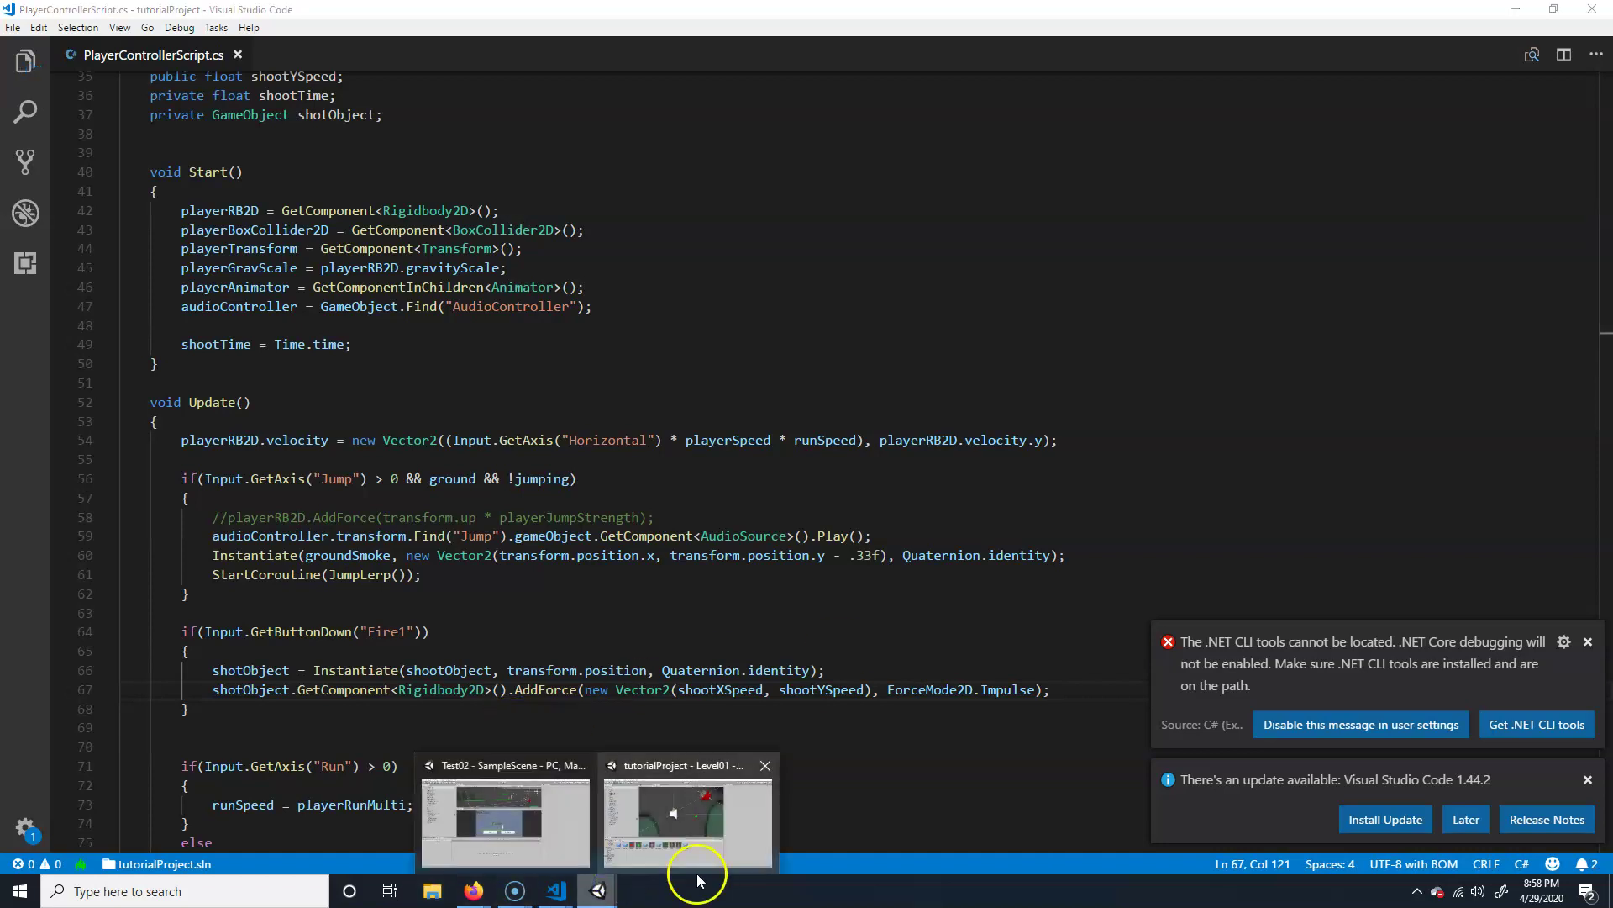
left_click(694, 830)
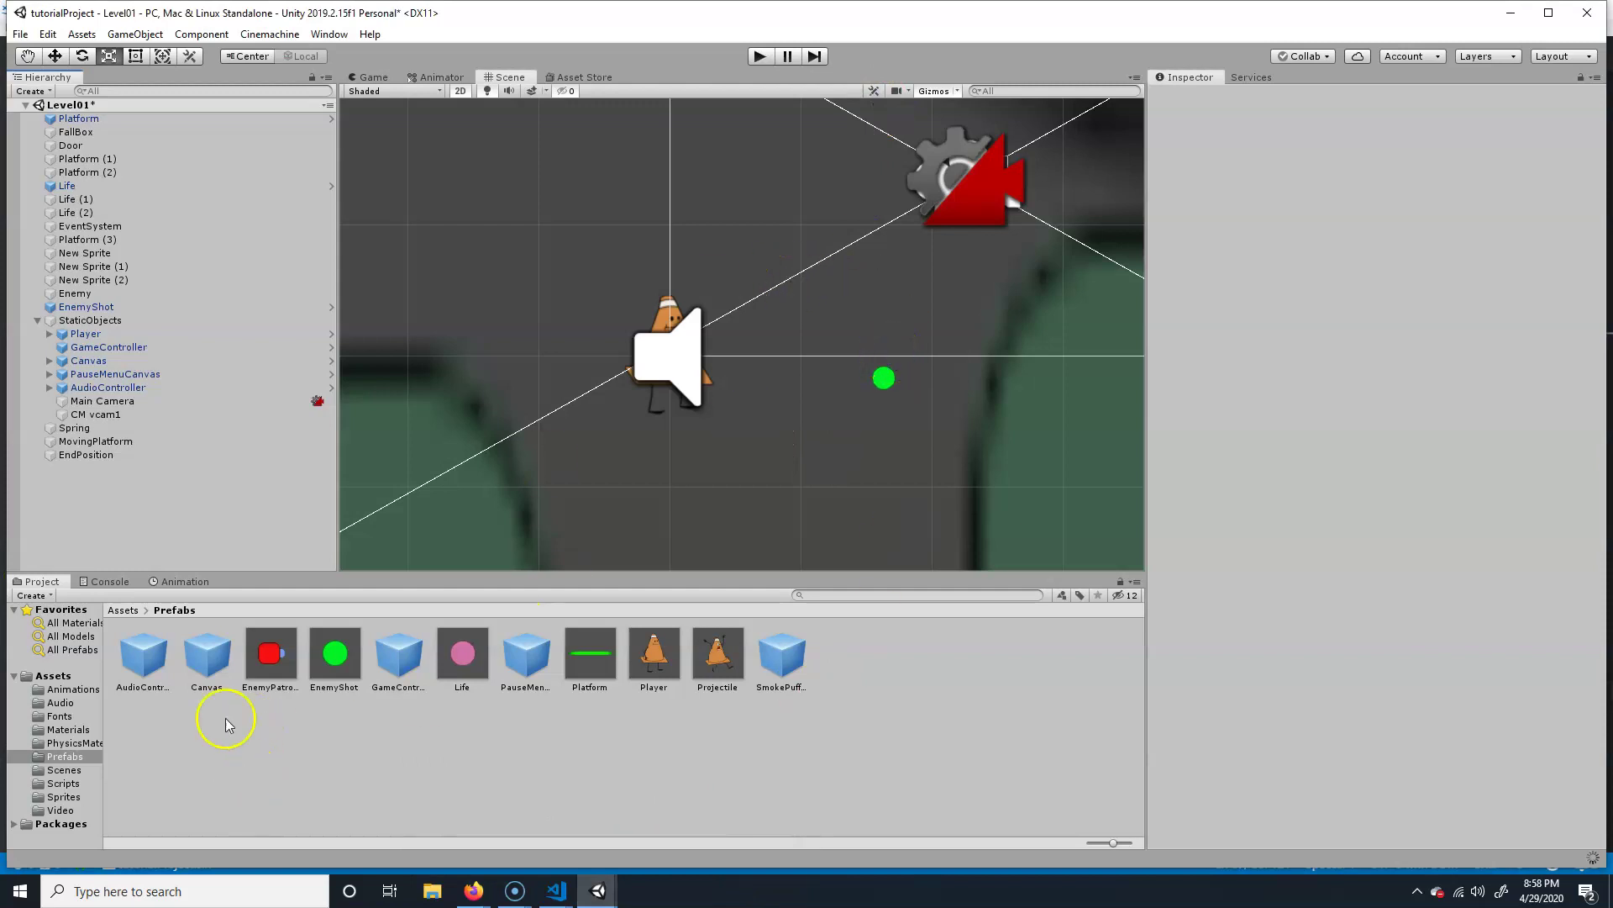
left_click(88, 335)
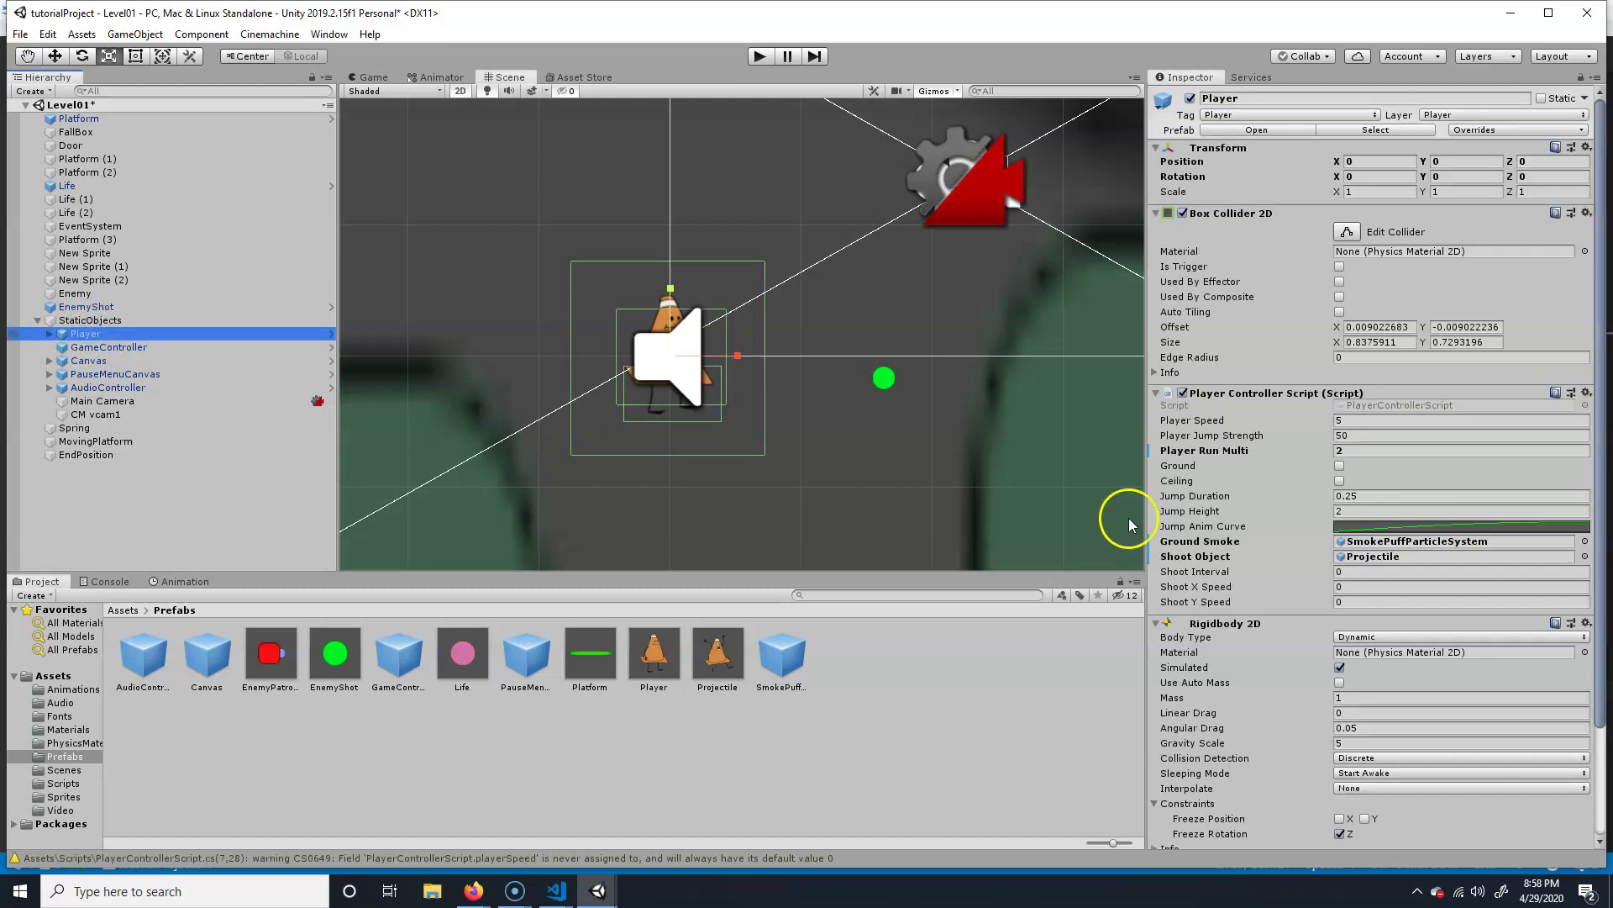
scroll(1370, 656, "down", 3)
scroll(1378, 466, "up", 3)
left_click(1376, 586)
type("10")
left_click(1409, 601)
type("10")
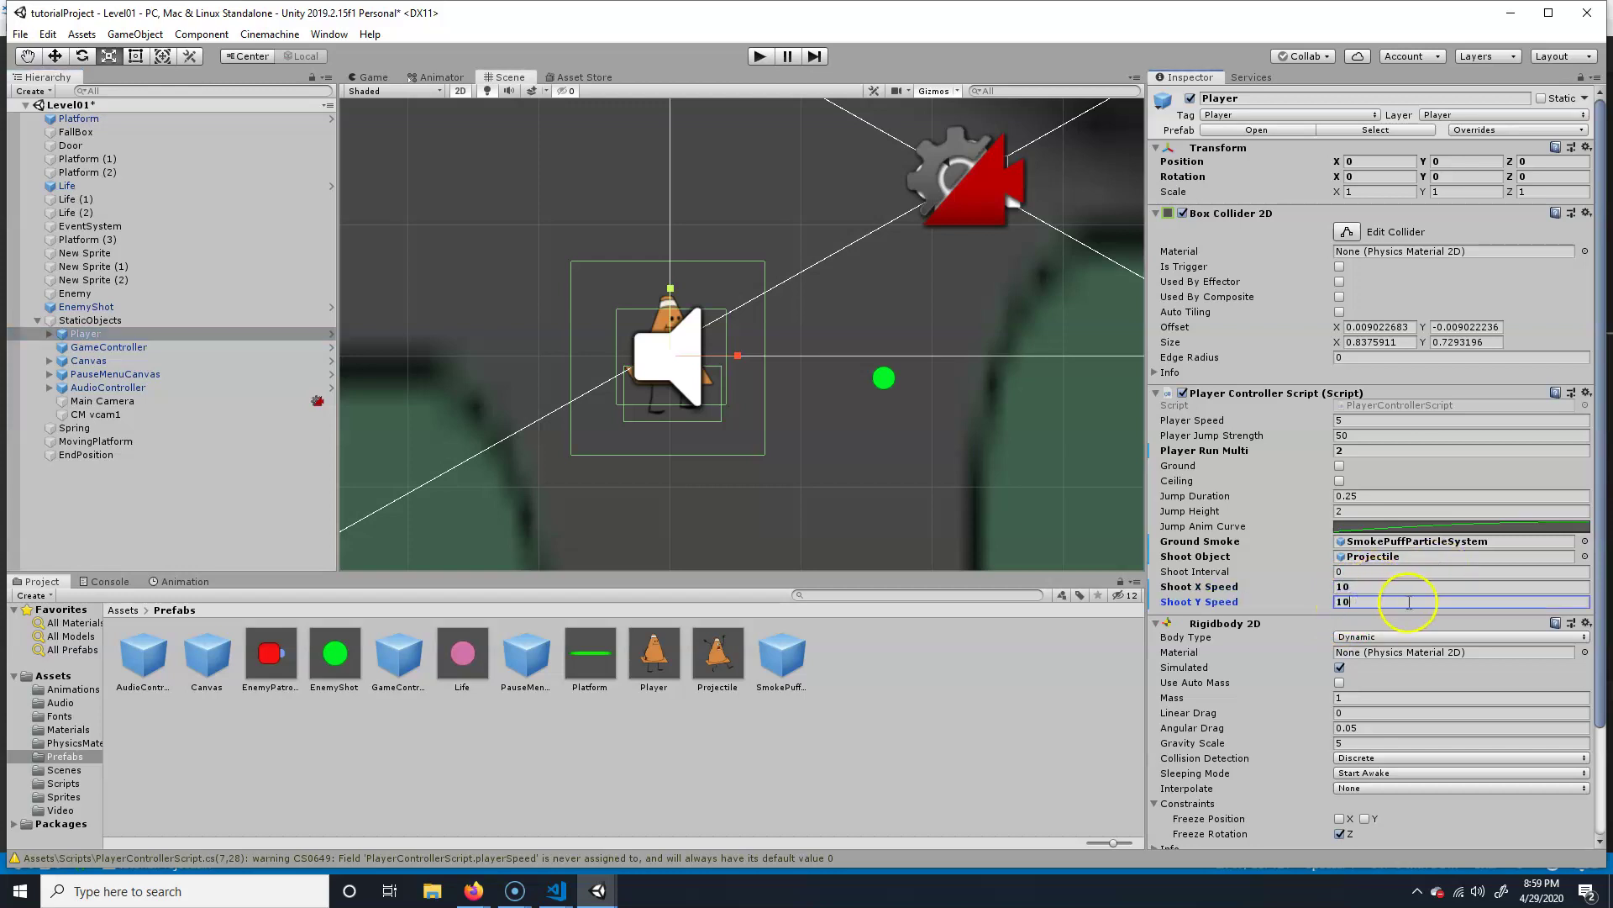
- Play-test the level by firing a shot, and stop play mode
left_click(758, 55)
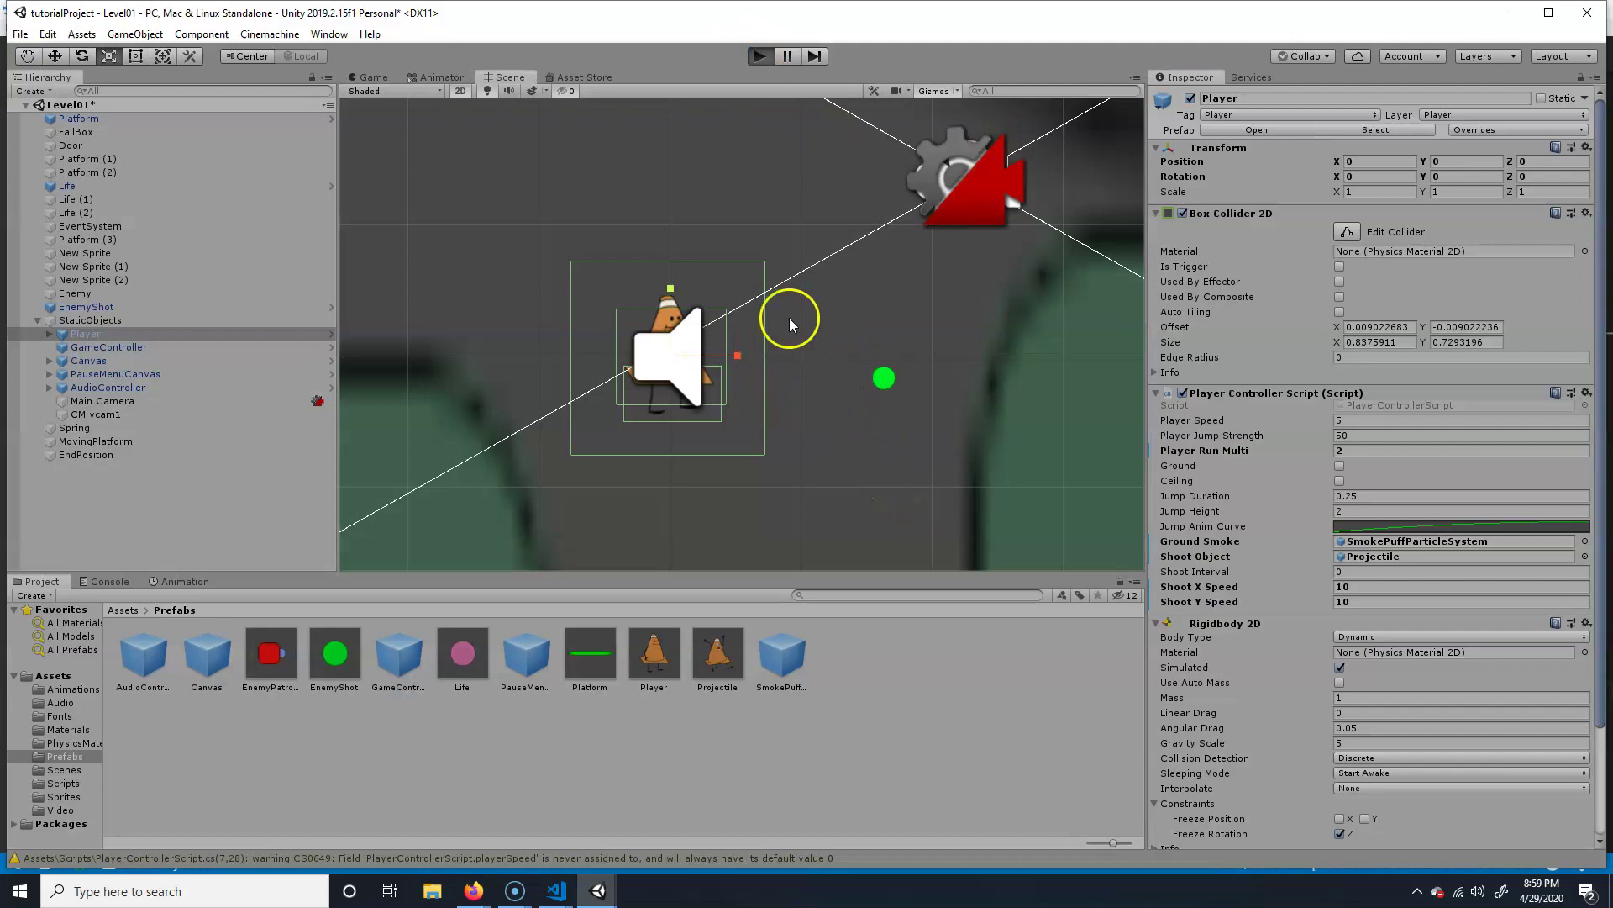
left_click(713, 440)
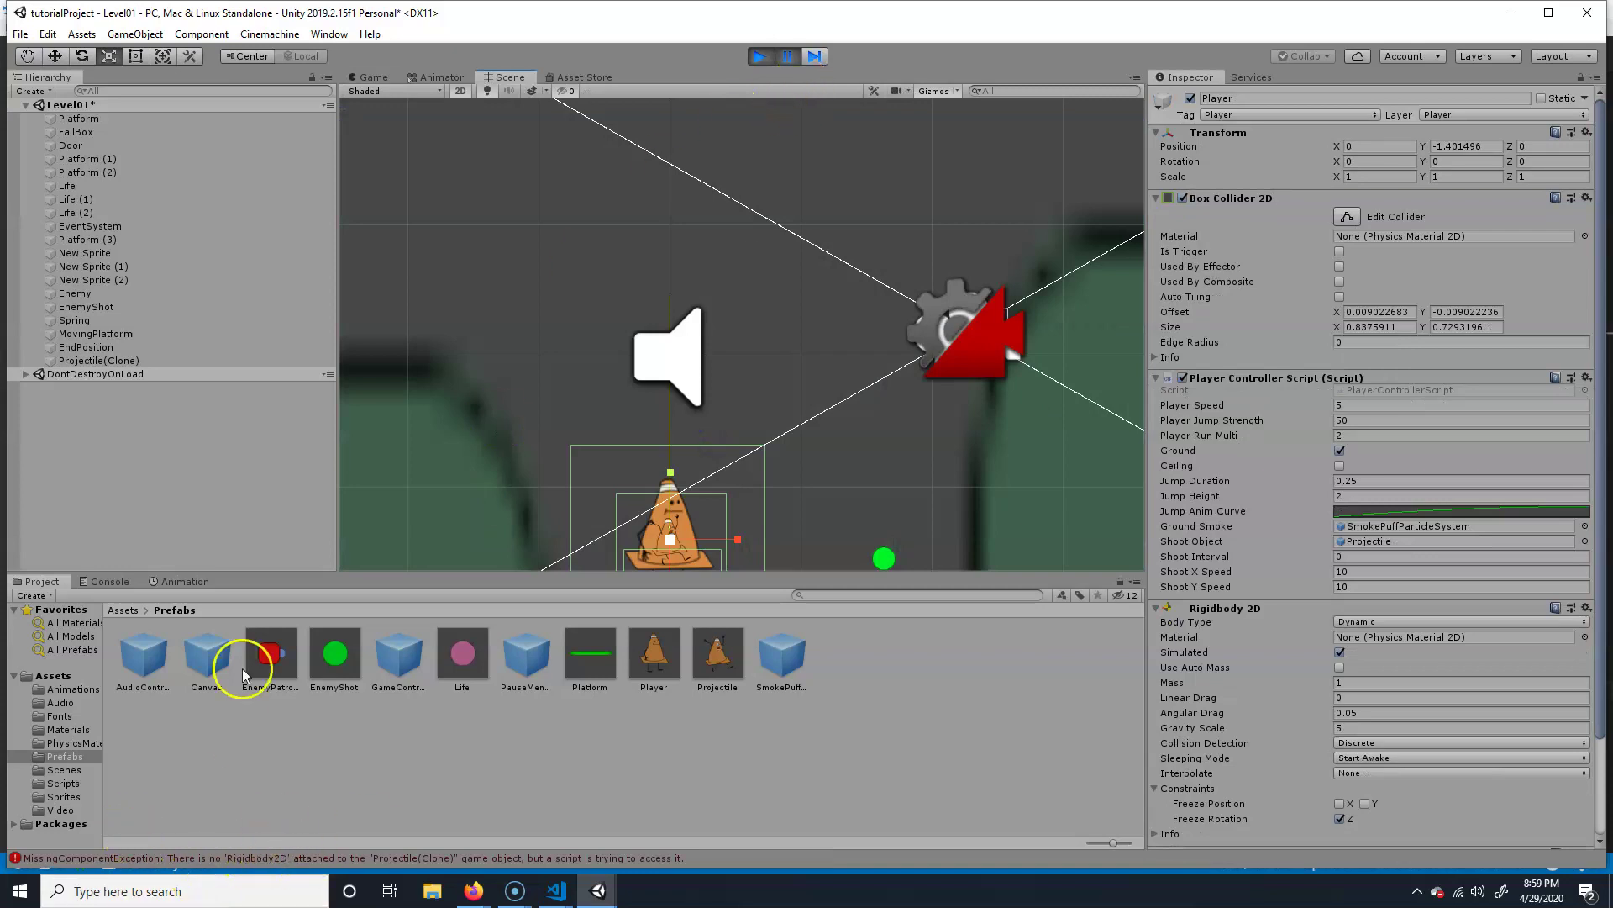
left_click(759, 56)
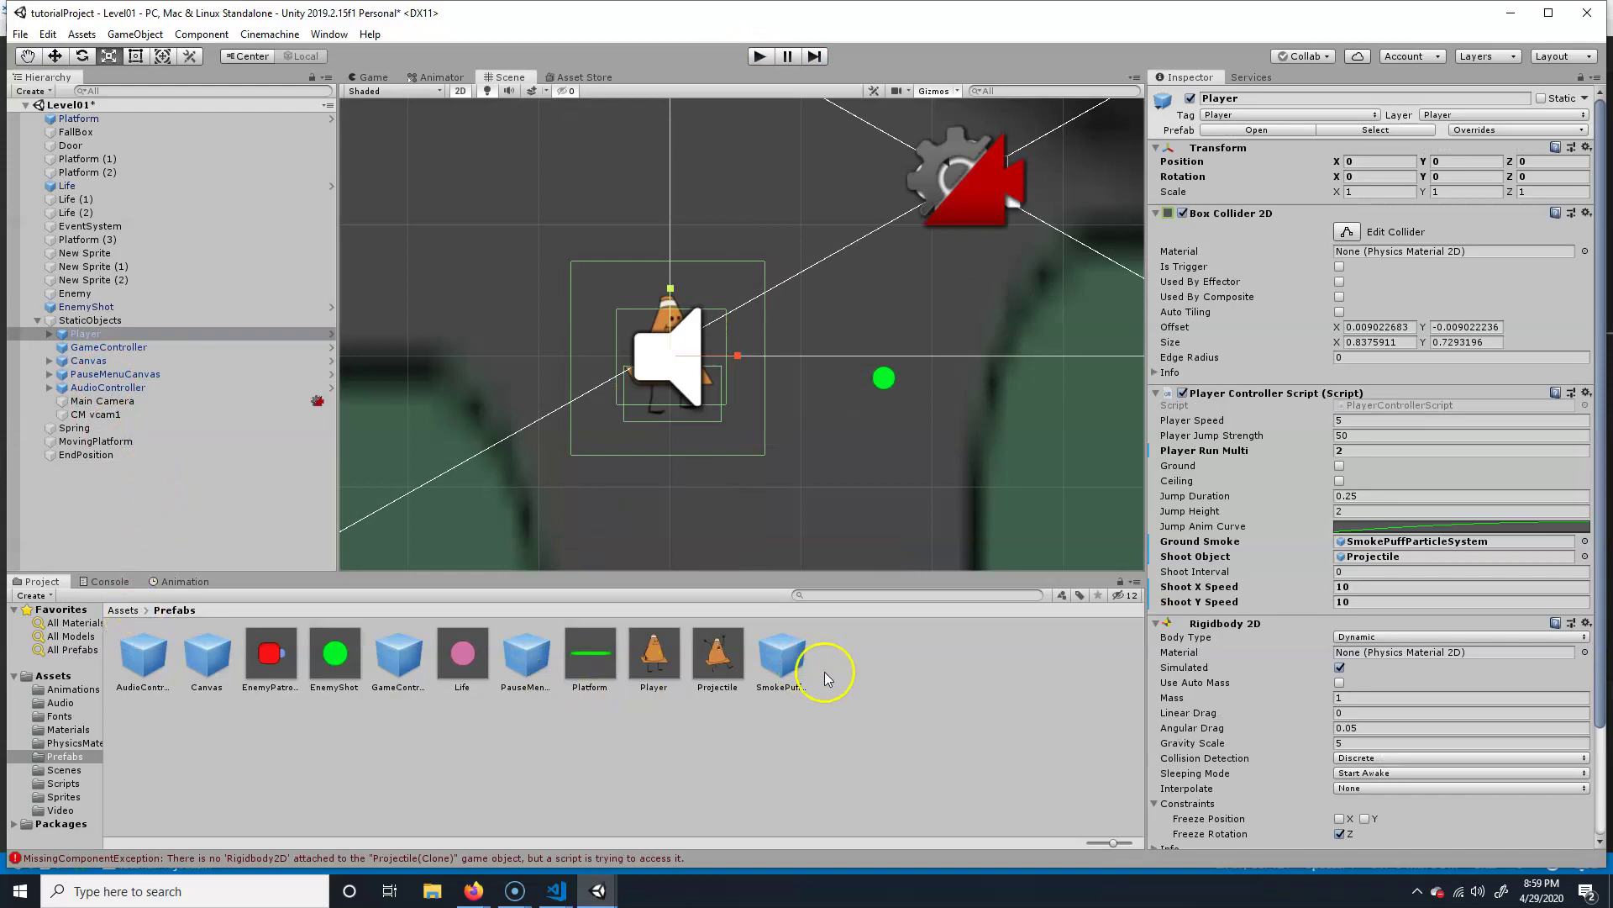
- Add a Rigidbody 2D component to the Projectile prefab
left_click(696, 664)
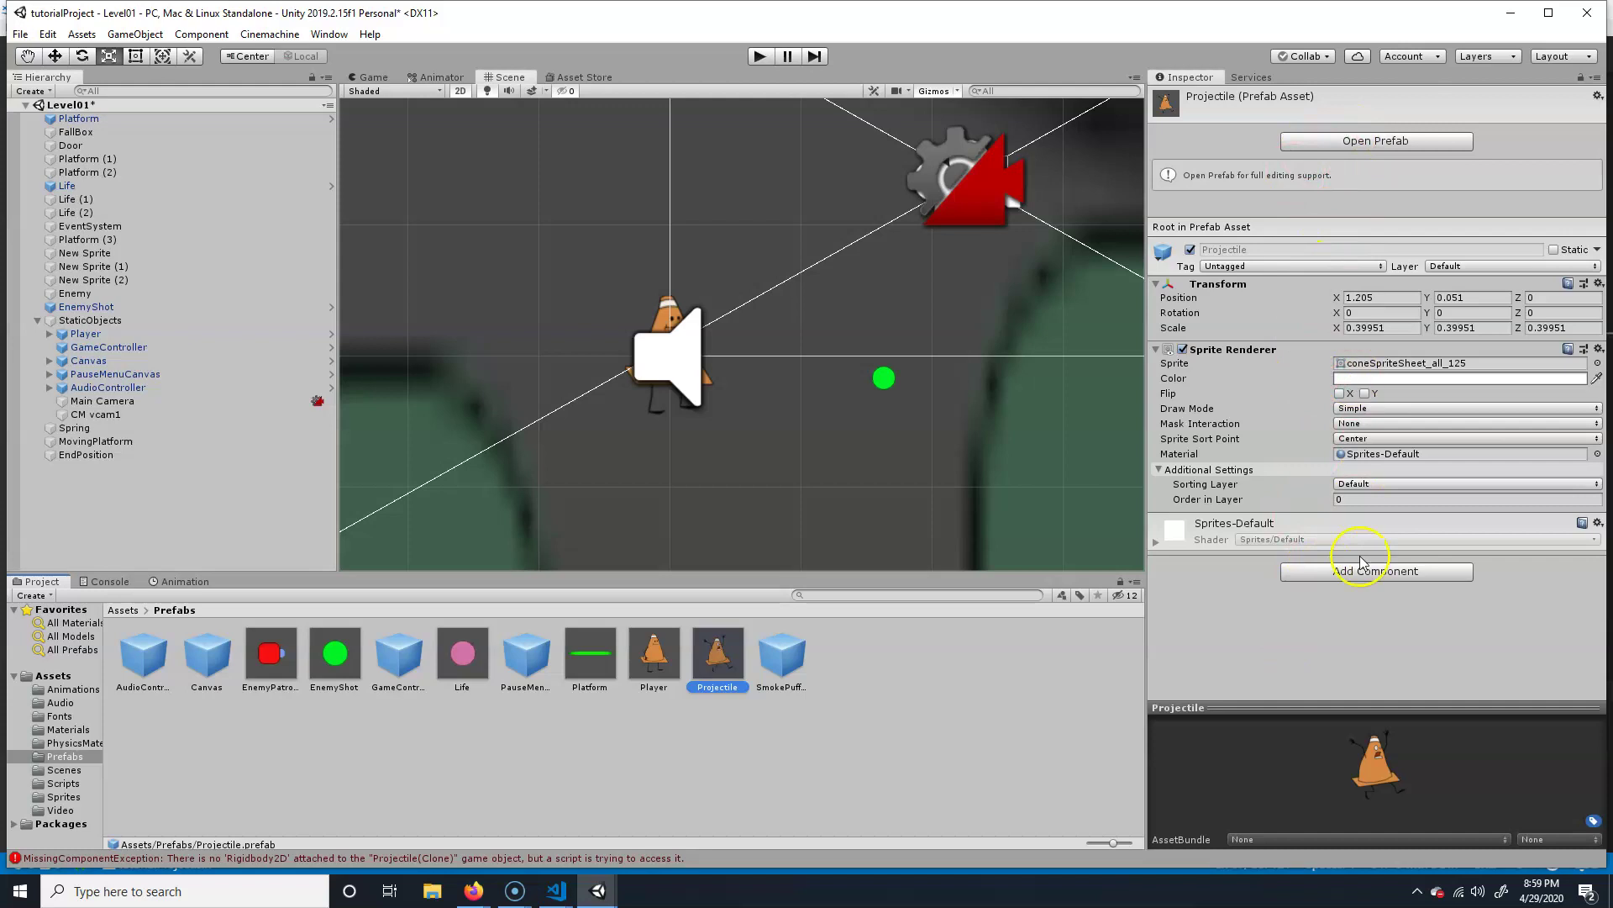
left_click(1383, 576)
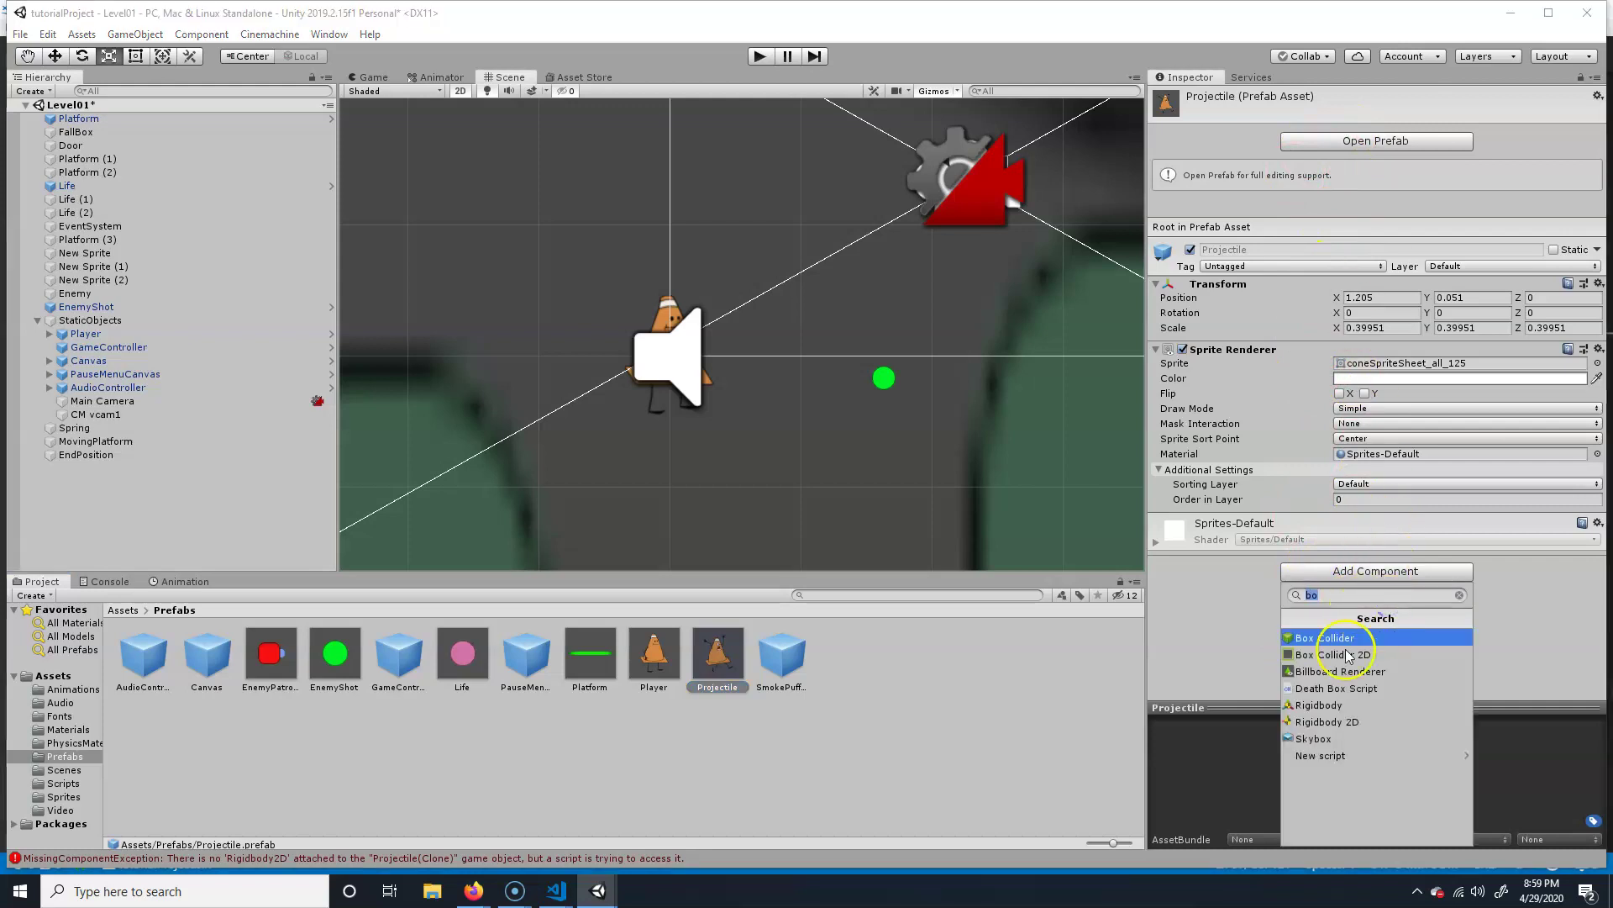
left_click(1361, 723)
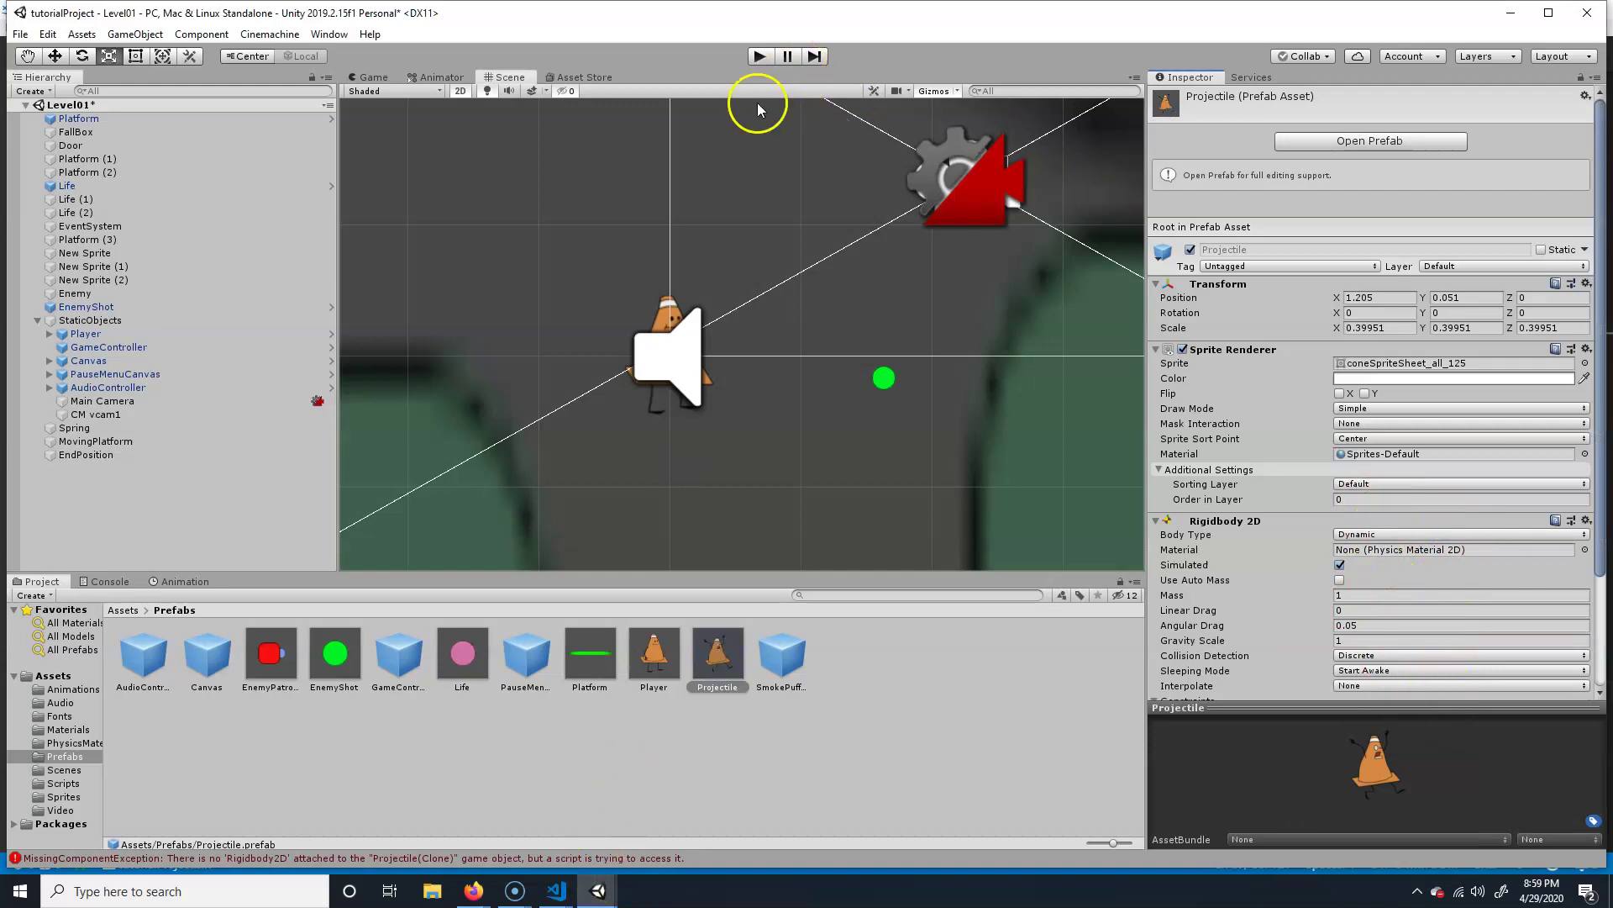
- Play-test the level by firing projectiles repeatedly while moving the player both ways, and stop play mode
left_click(767, 58)
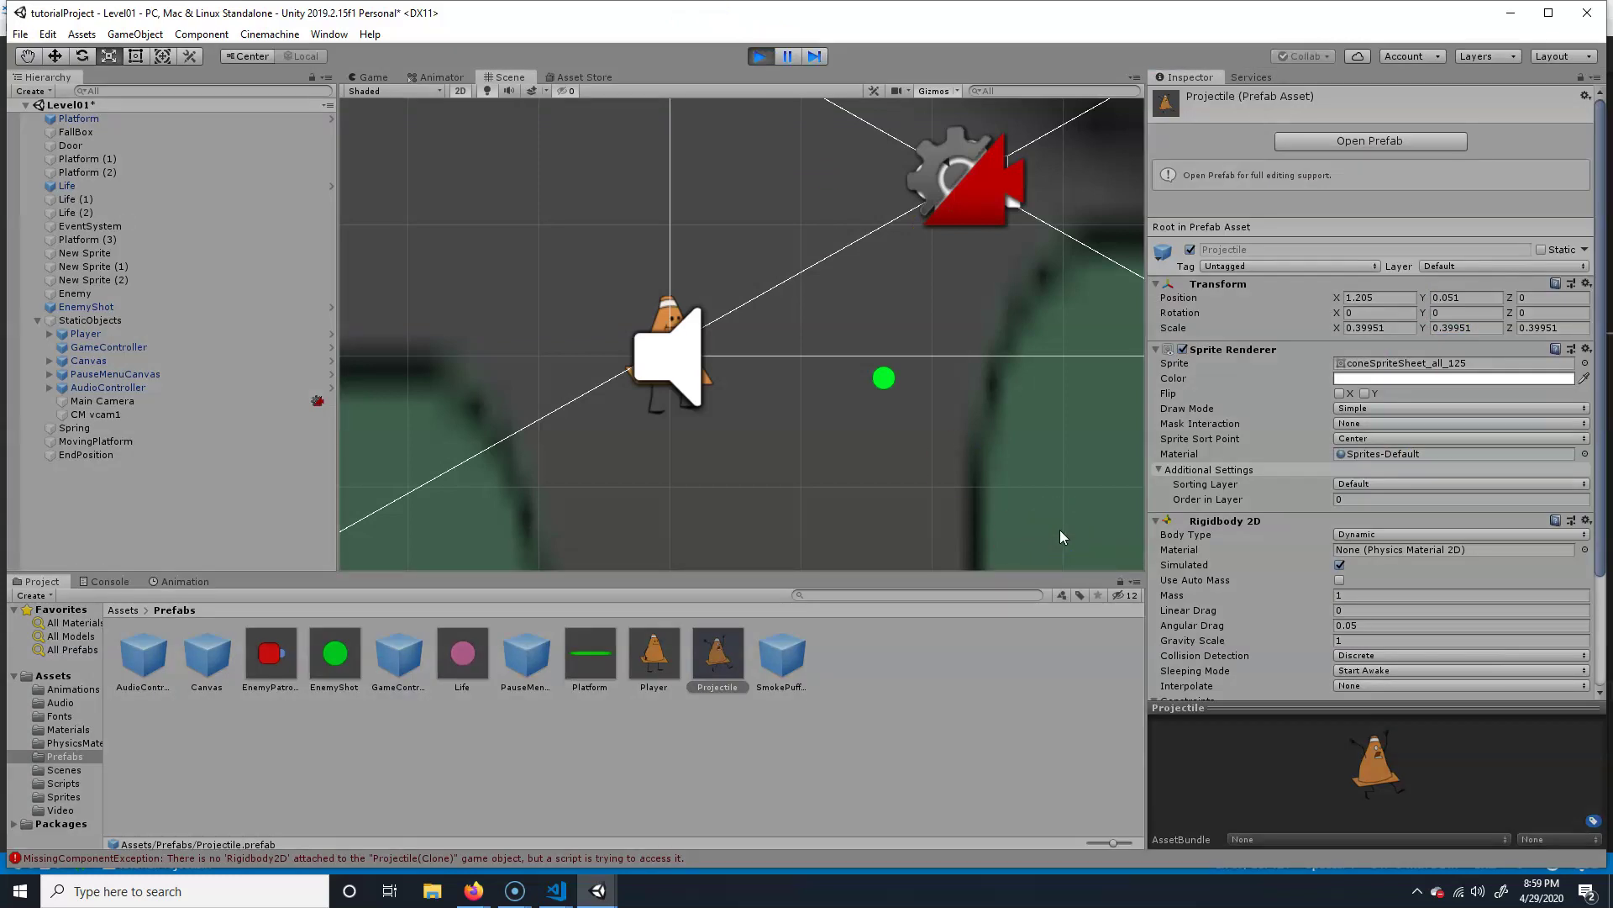
left_click(699, 446)
left_click(744, 387)
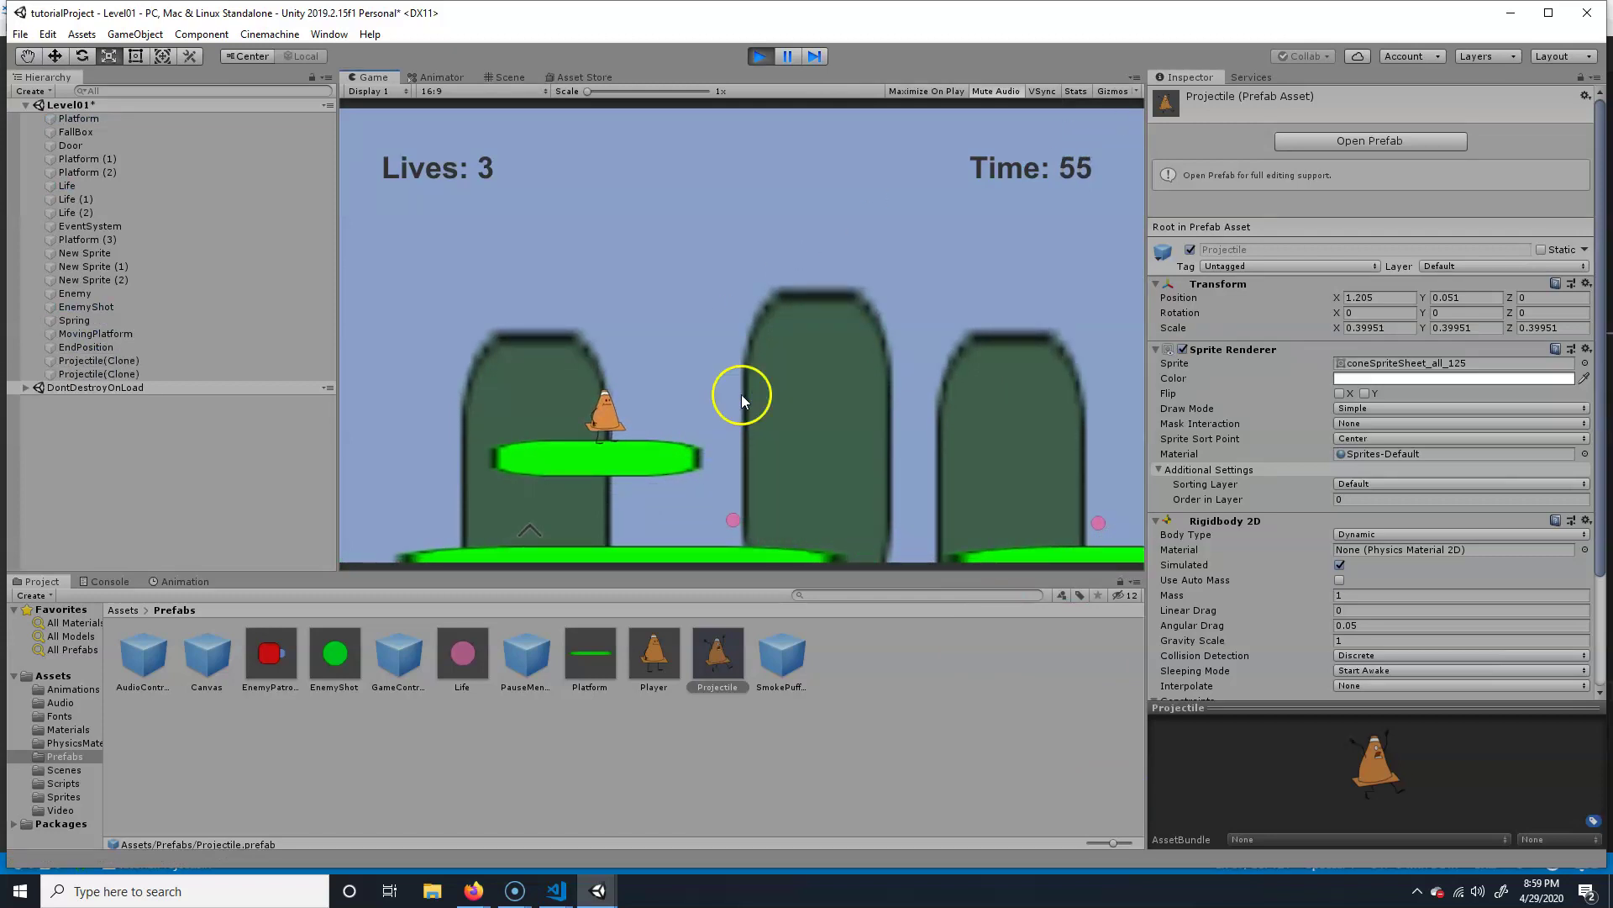
key("a")
left_click(733, 415)
left_click(732, 415)
left_click(733, 415)
key("d")
left_click(734, 415)
left_click(734, 415)
key("a")
left_click(734, 415)
left_click(744, 413)
left_click(745, 412)
left_click(745, 411)
left_click(744, 412)
key("d")
left_click(745, 412)
left_click(745, 412)
left_click(744, 411)
left_click(745, 411)
key("d")
left_click(748, 410)
left_click(748, 410)
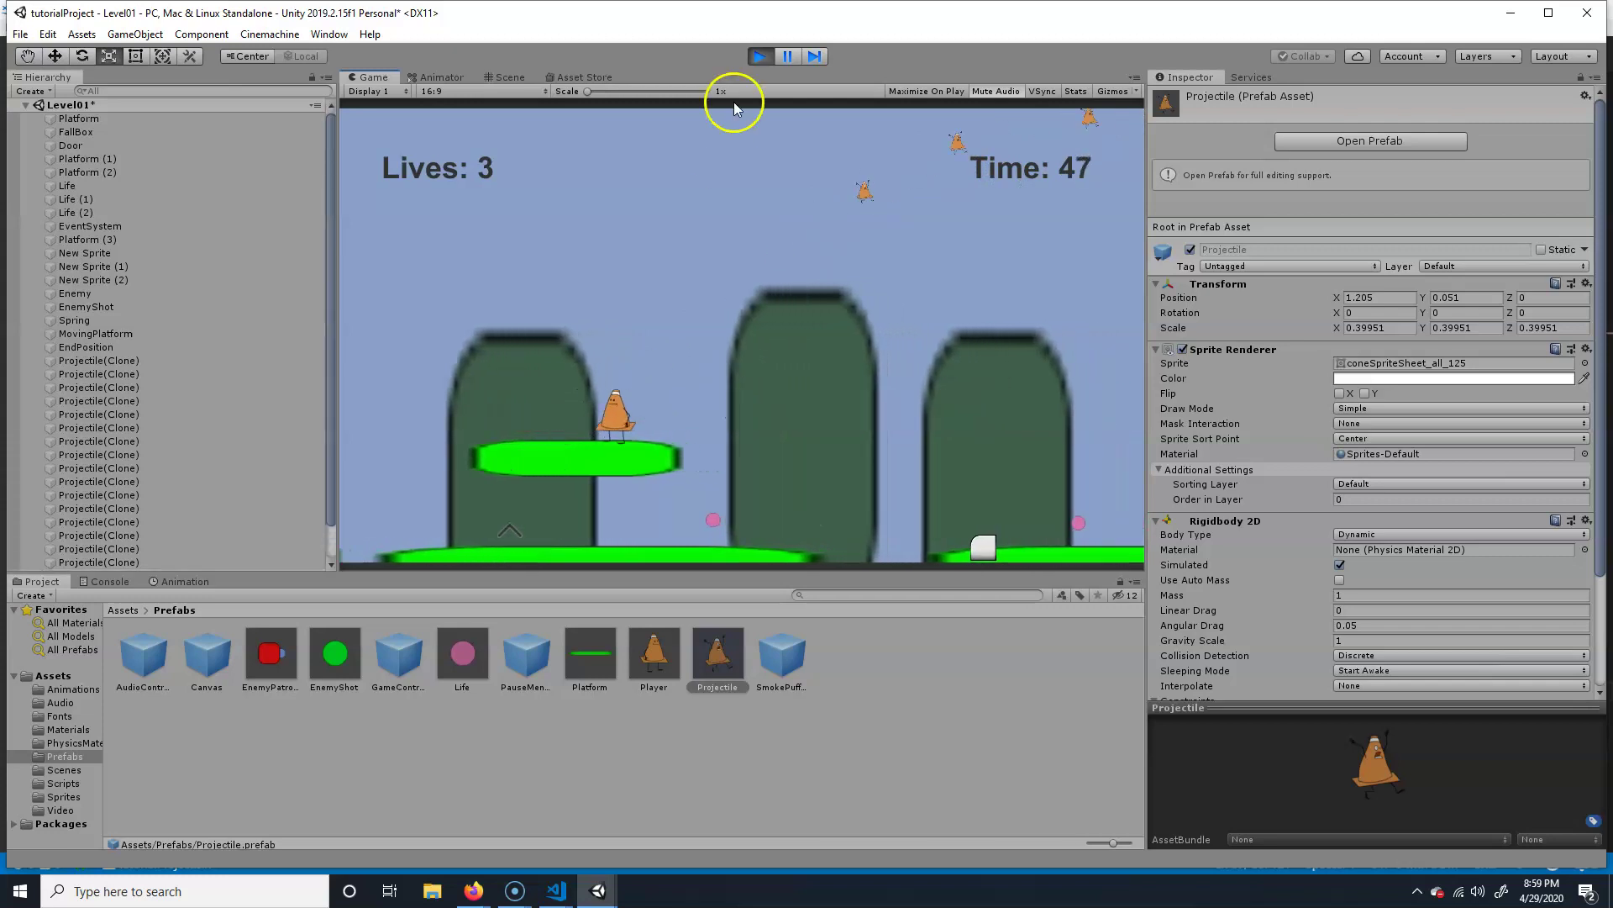
left_click(760, 57)
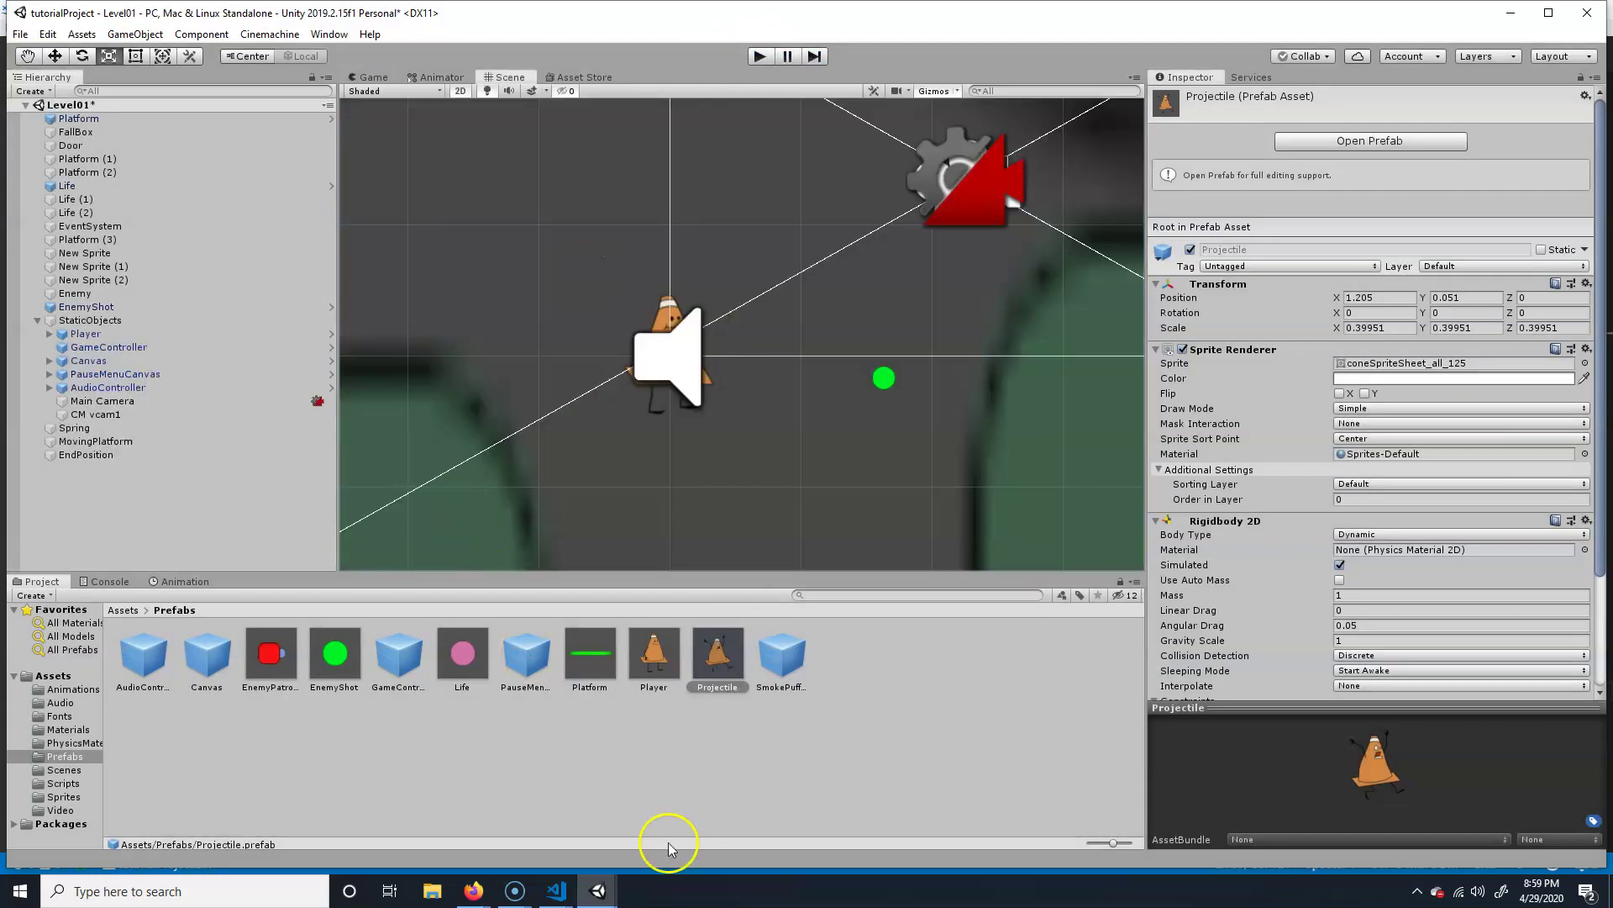
- Switch to PlayerControllerScript.cs in Visual Studio Code and insert two blank lines after the Instantiate statement in the Fire1 block
mouse_move(578, 878)
left_click(641, 811)
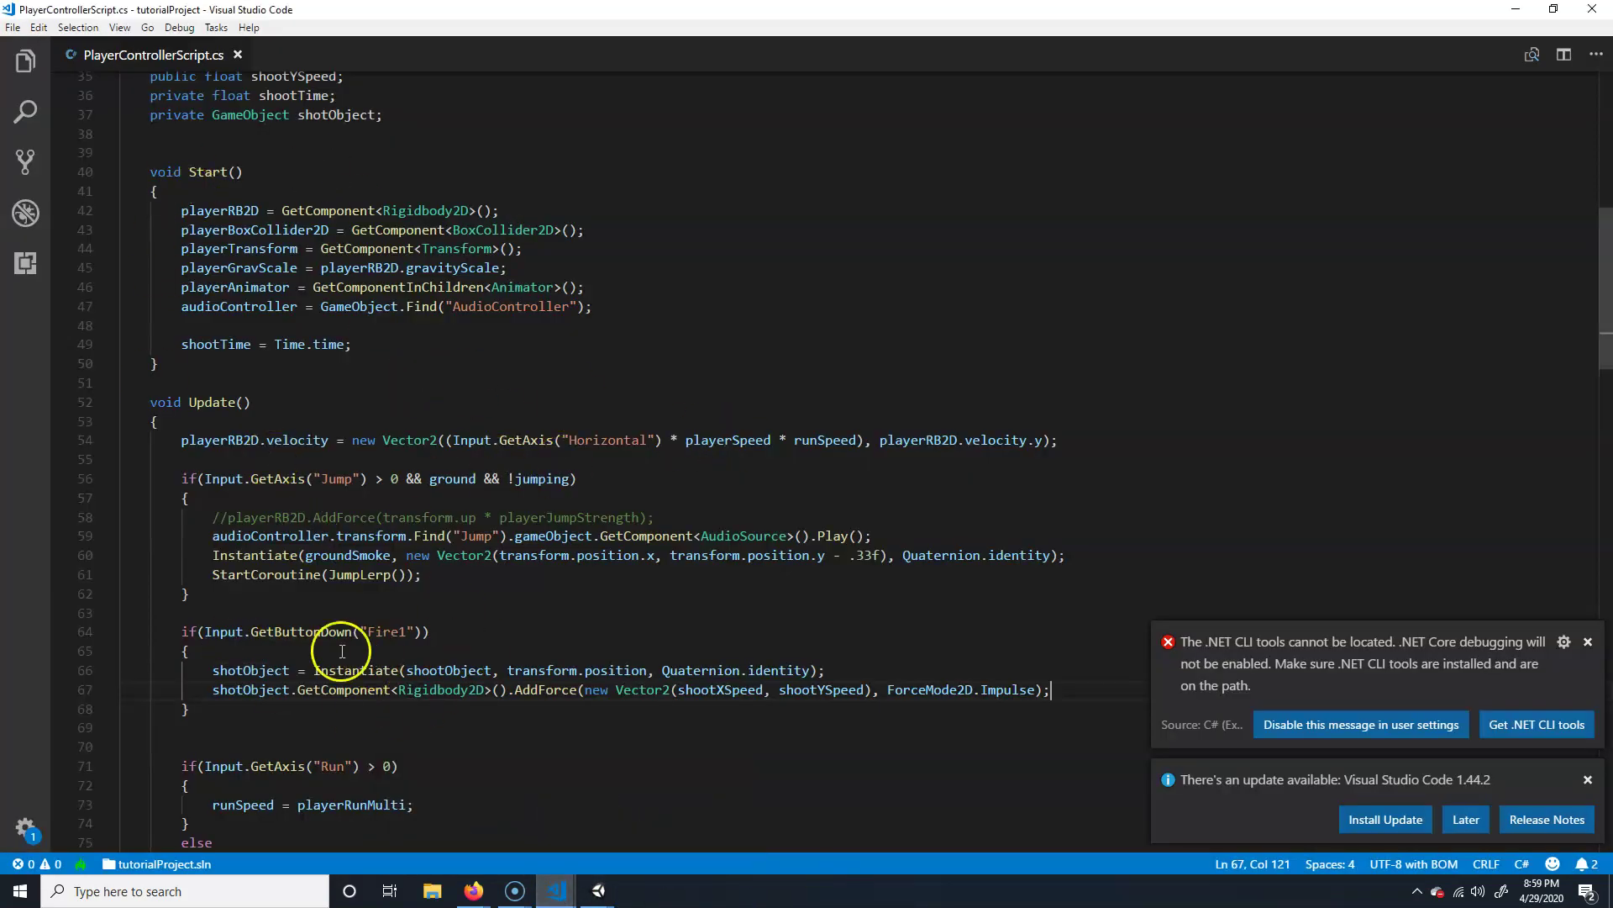
left_click(843, 669)
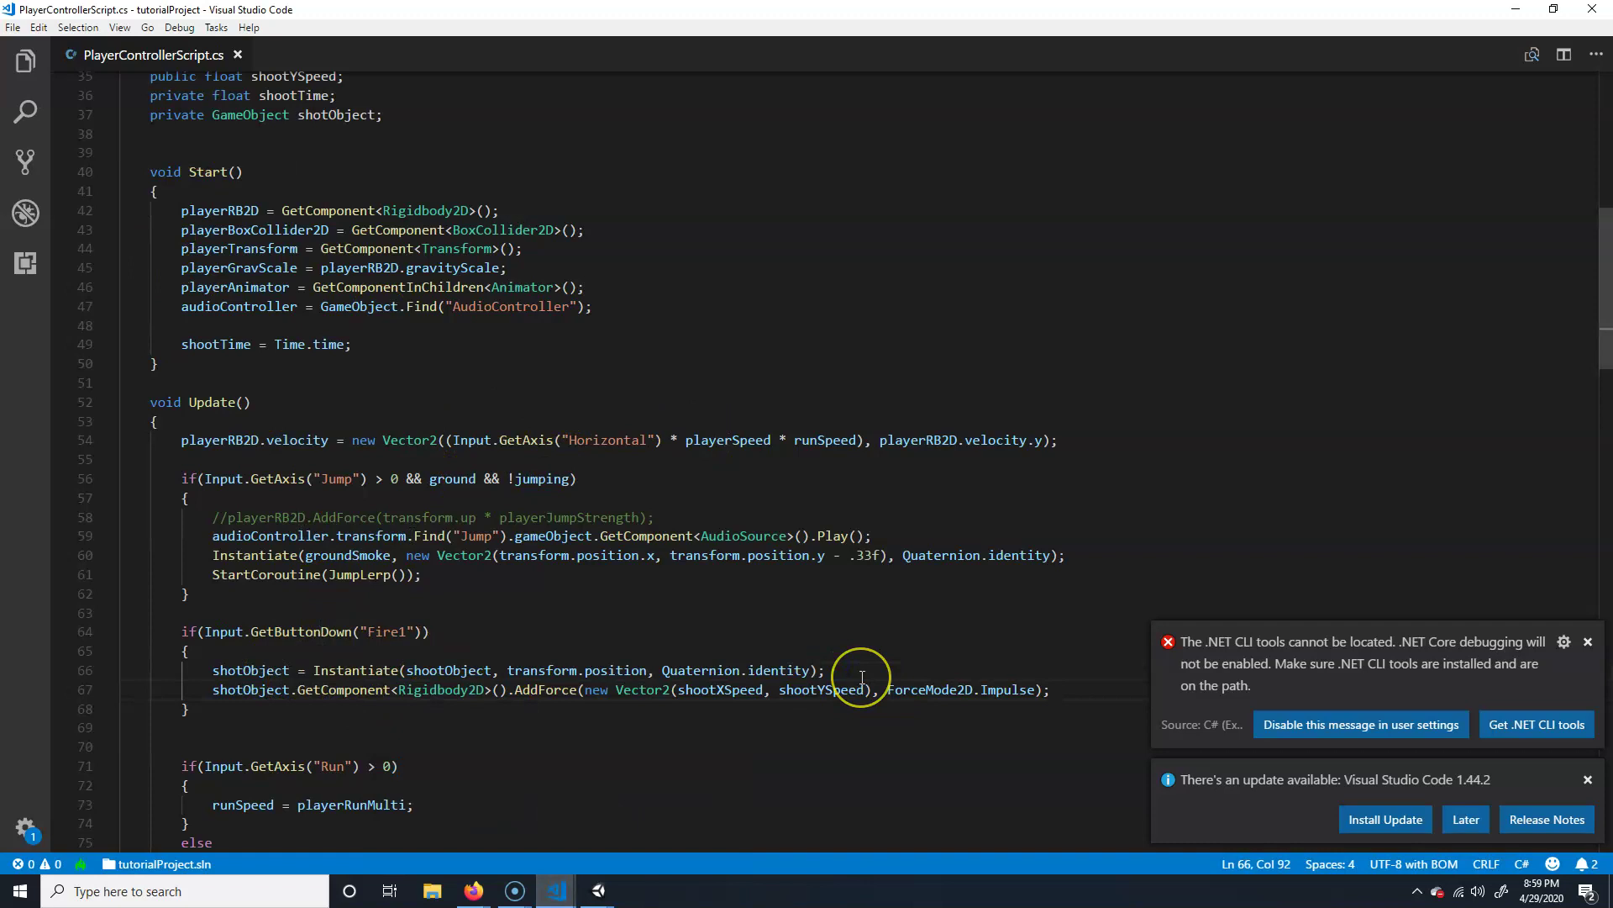
key("Return")
key("Return")
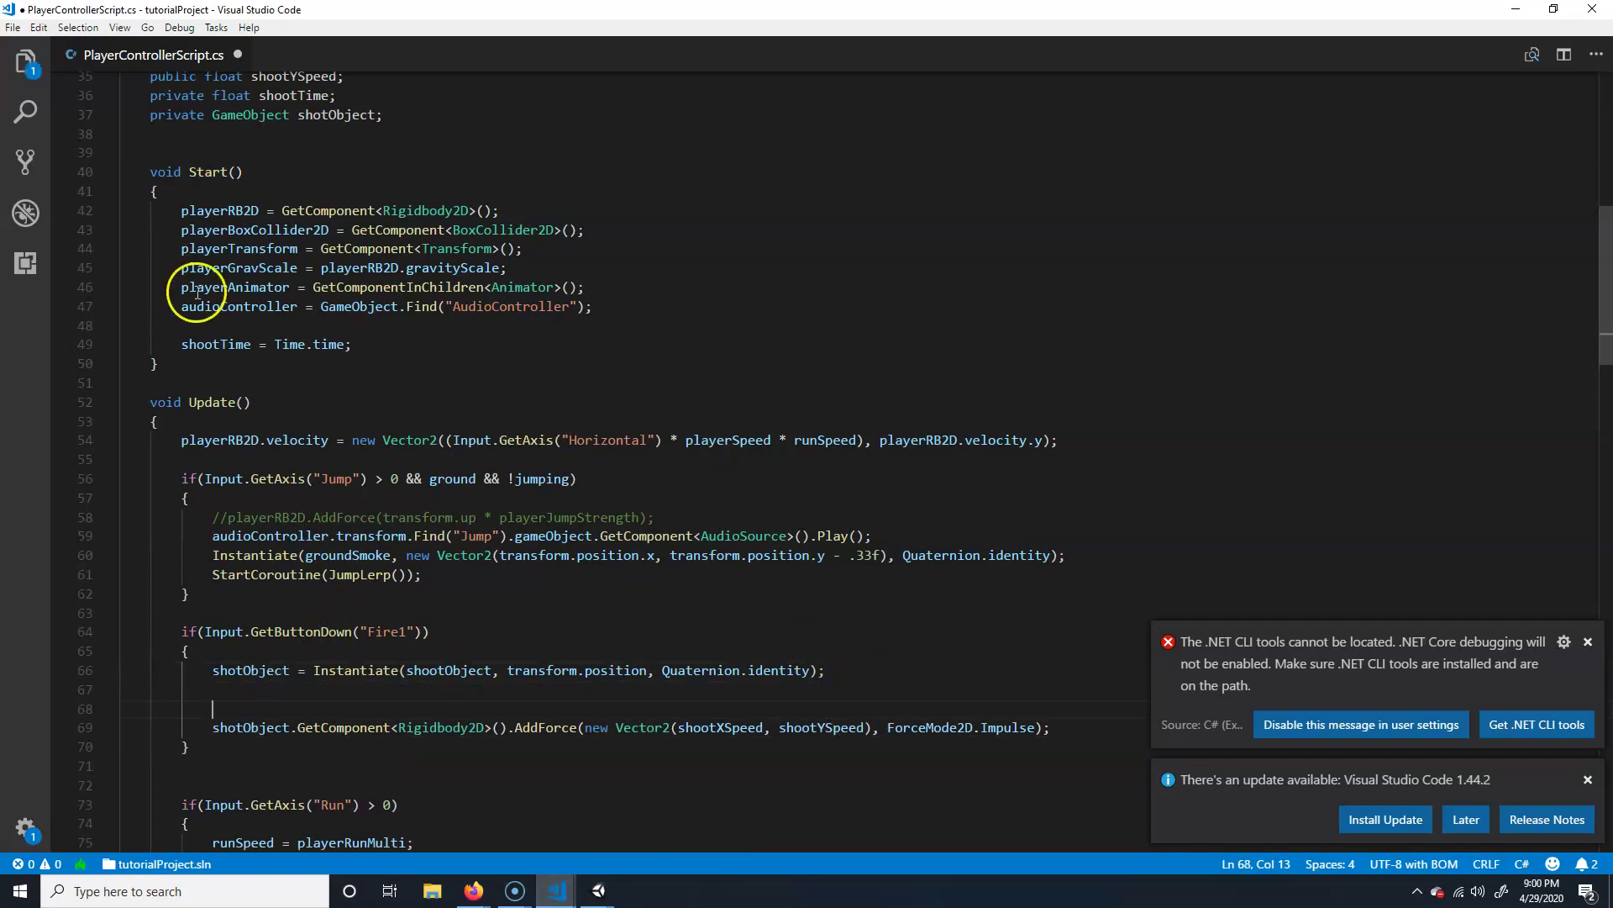
- Examine the Horizontal axis condition and the flipX assignment that set the player's facing direction
scroll(413, 542, "down", 3)
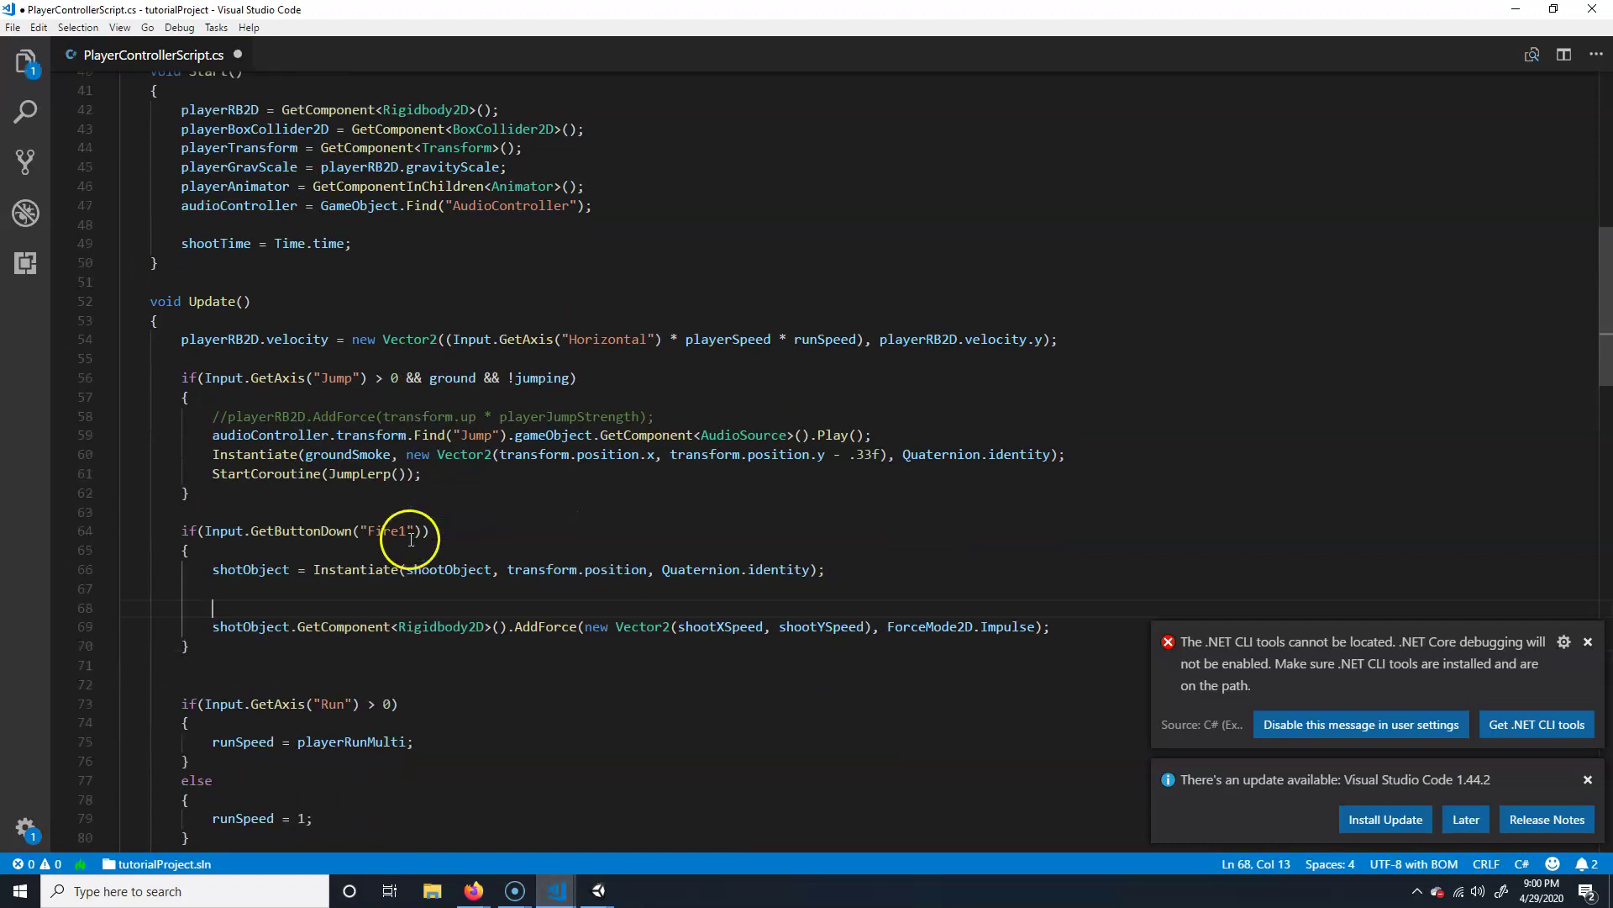
scroll(412, 555, "down", 1)
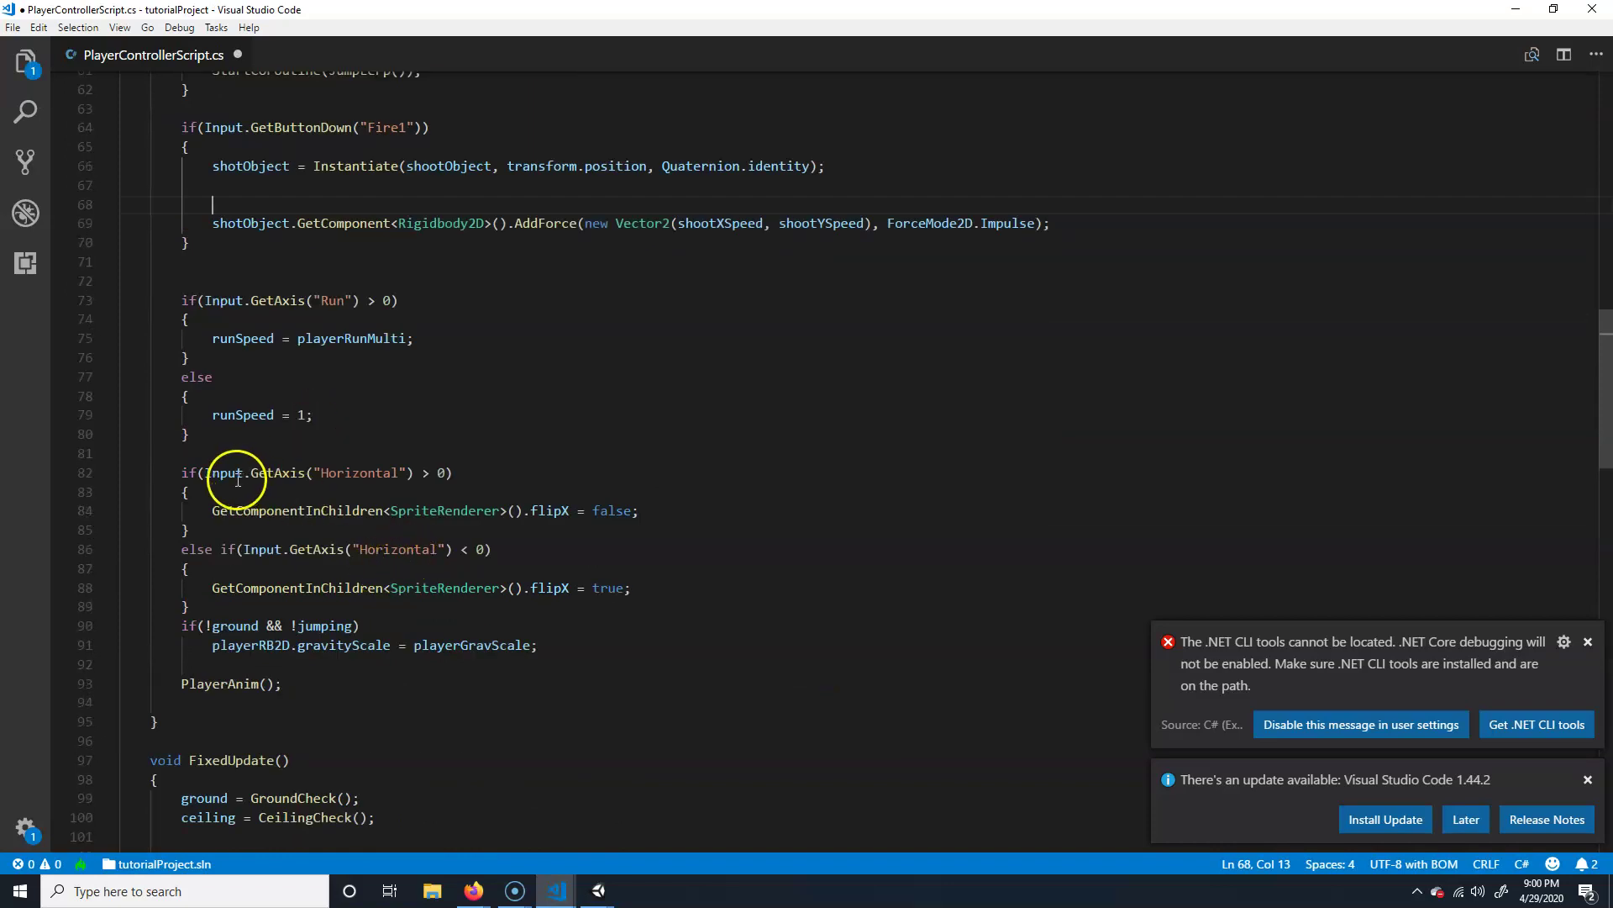
left_click_drag(212, 473, 438, 474)
left_click(461, 466)
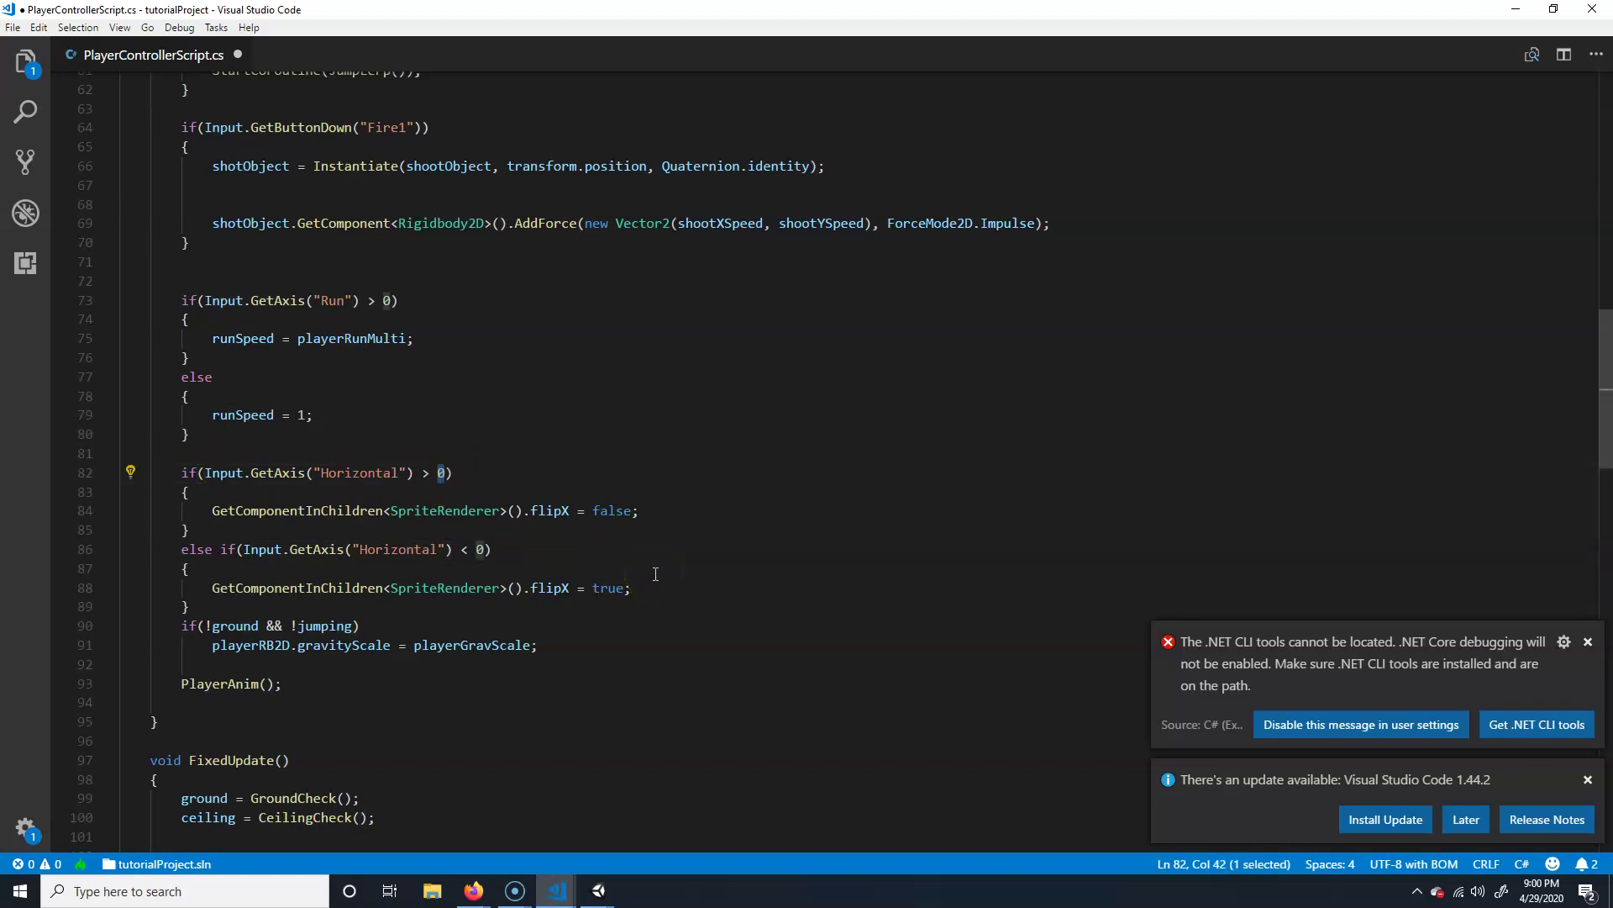
left_click_drag(640, 511, 415, 514)
left_click(543, 498)
left_click_drag(571, 512, 540, 513)
- Switch to the tutorialProject Unity window and toggle Flip X on PlayerGraphic's Sprite Renderer on and off
mouse_move(598, 889)
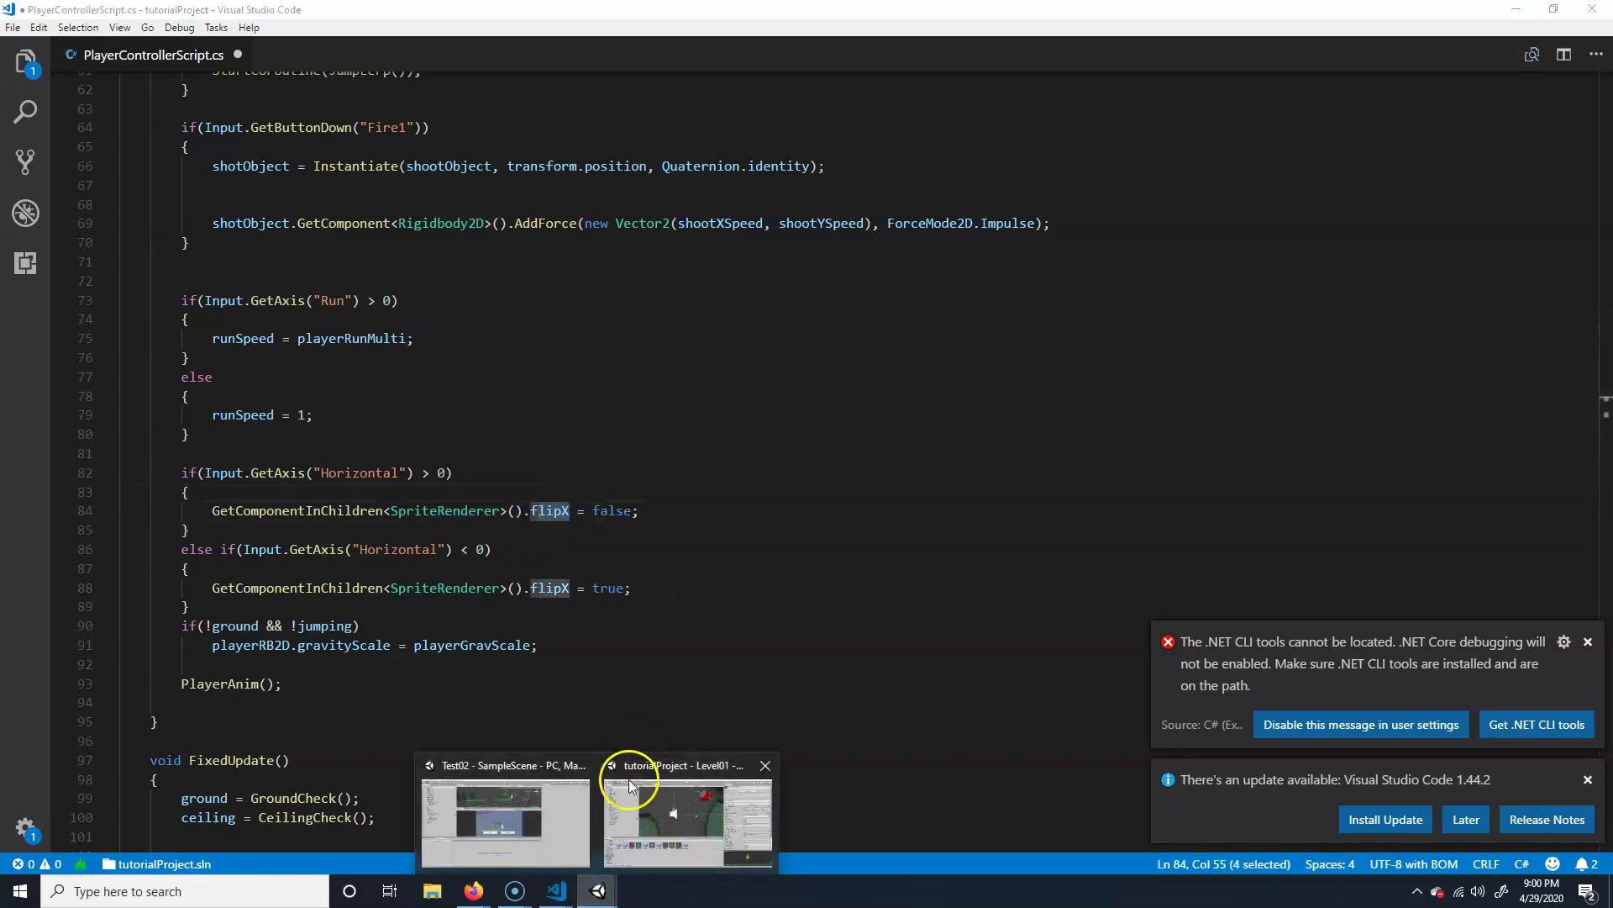
left_click(681, 807)
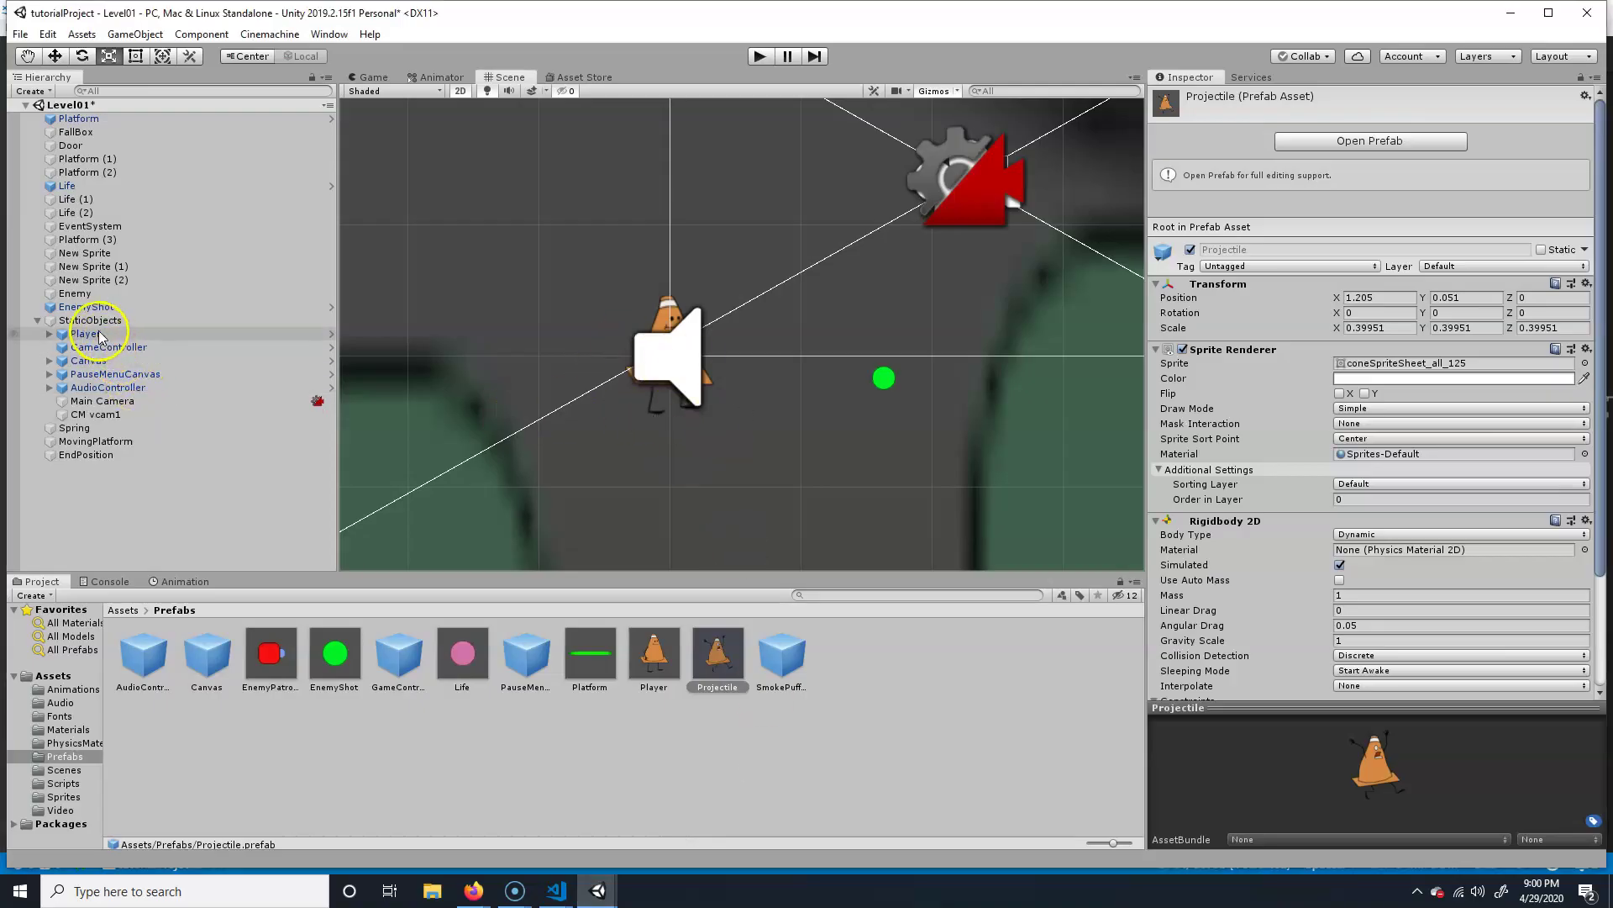
left_click(47, 335)
left_click(47, 333)
left_click(720, 395)
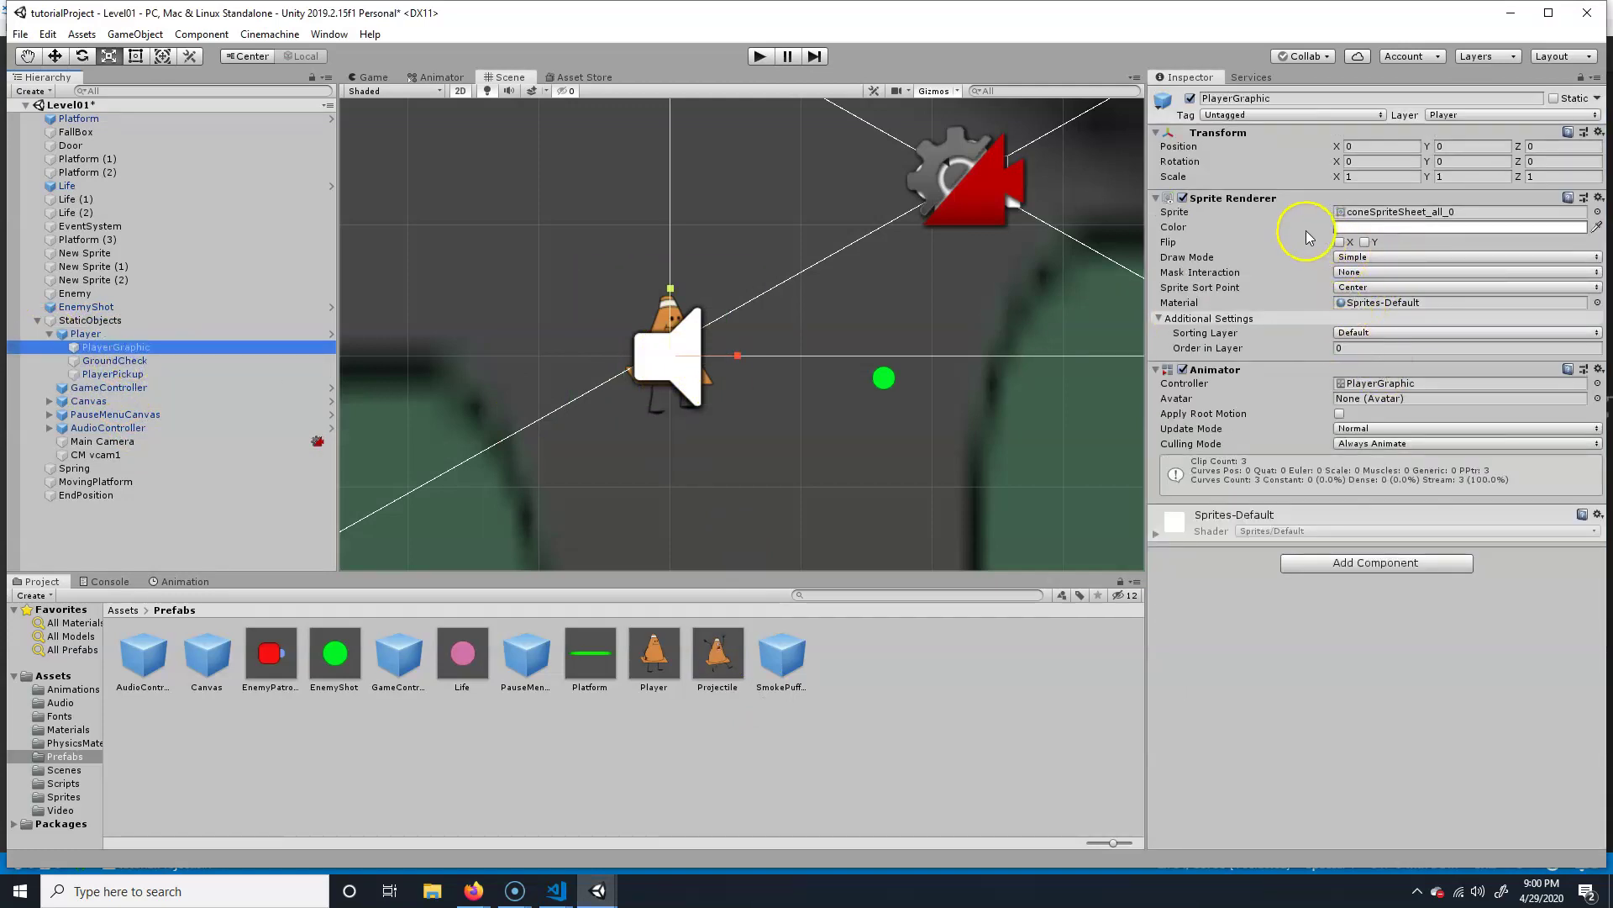
left_click(1340, 242)
left_click(1339, 242)
left_click(1339, 242)
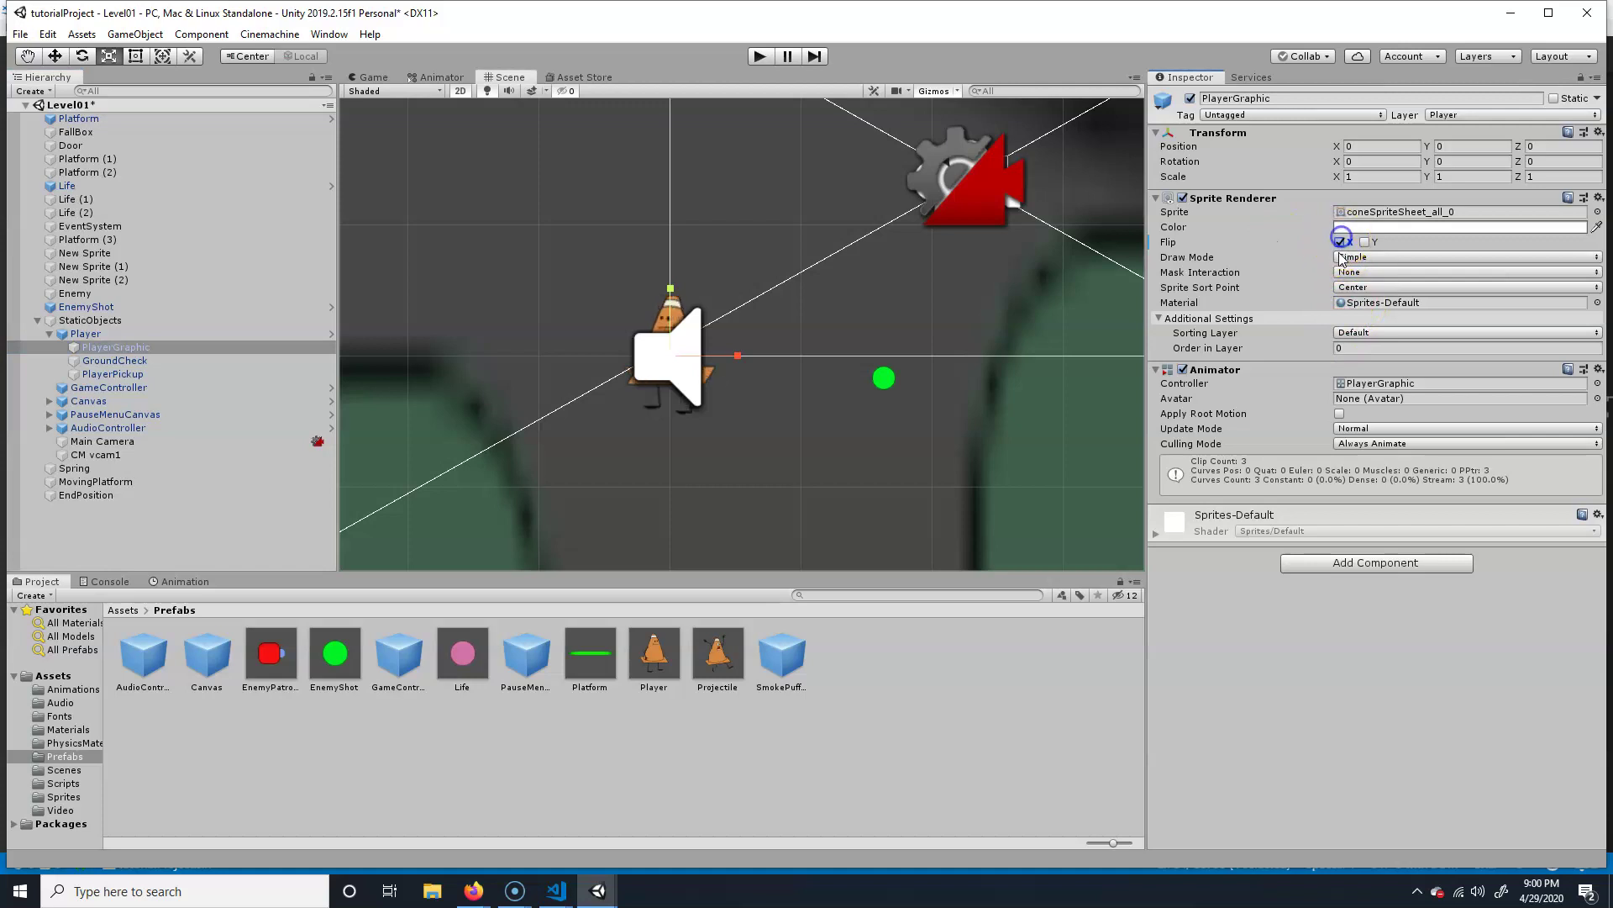
left_click(1340, 243)
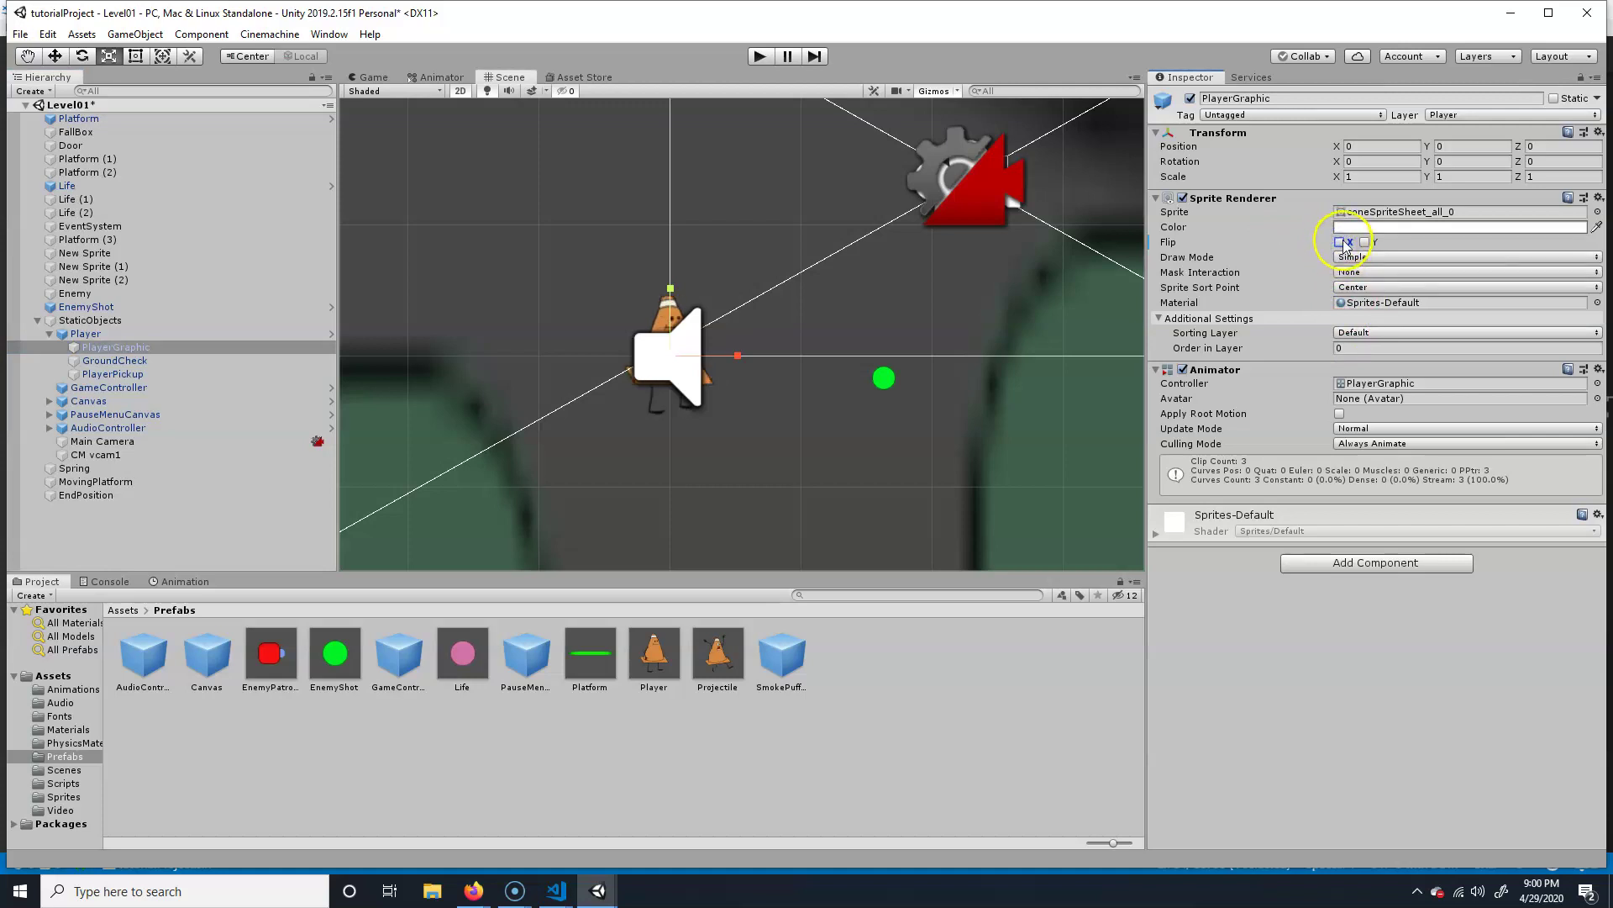
left_click(1340, 242)
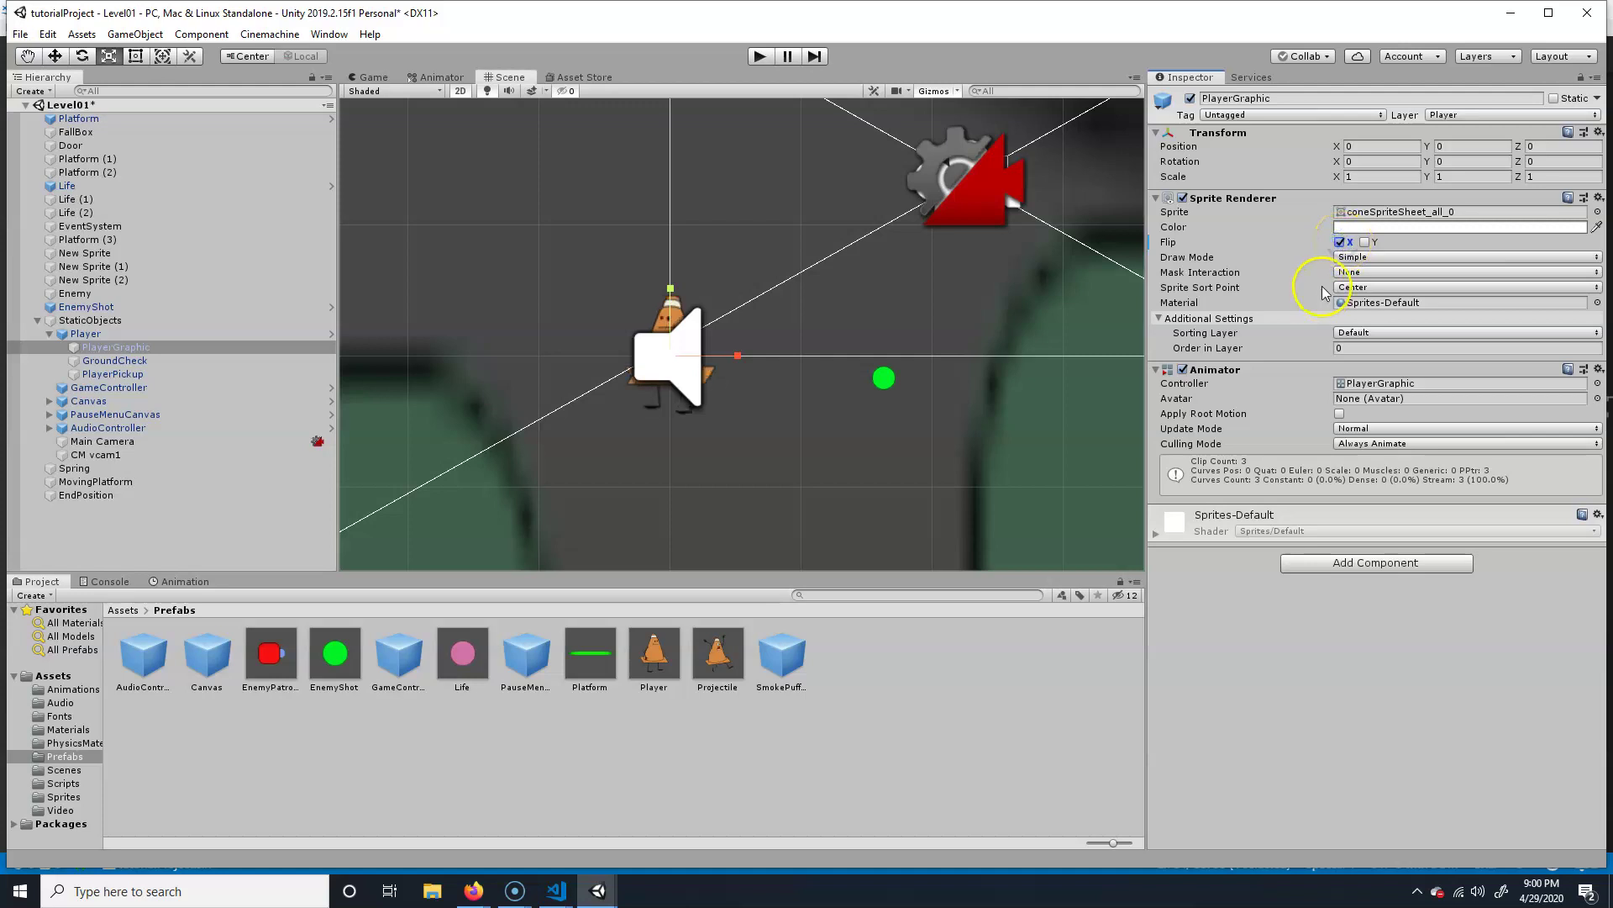
left_click(1340, 242)
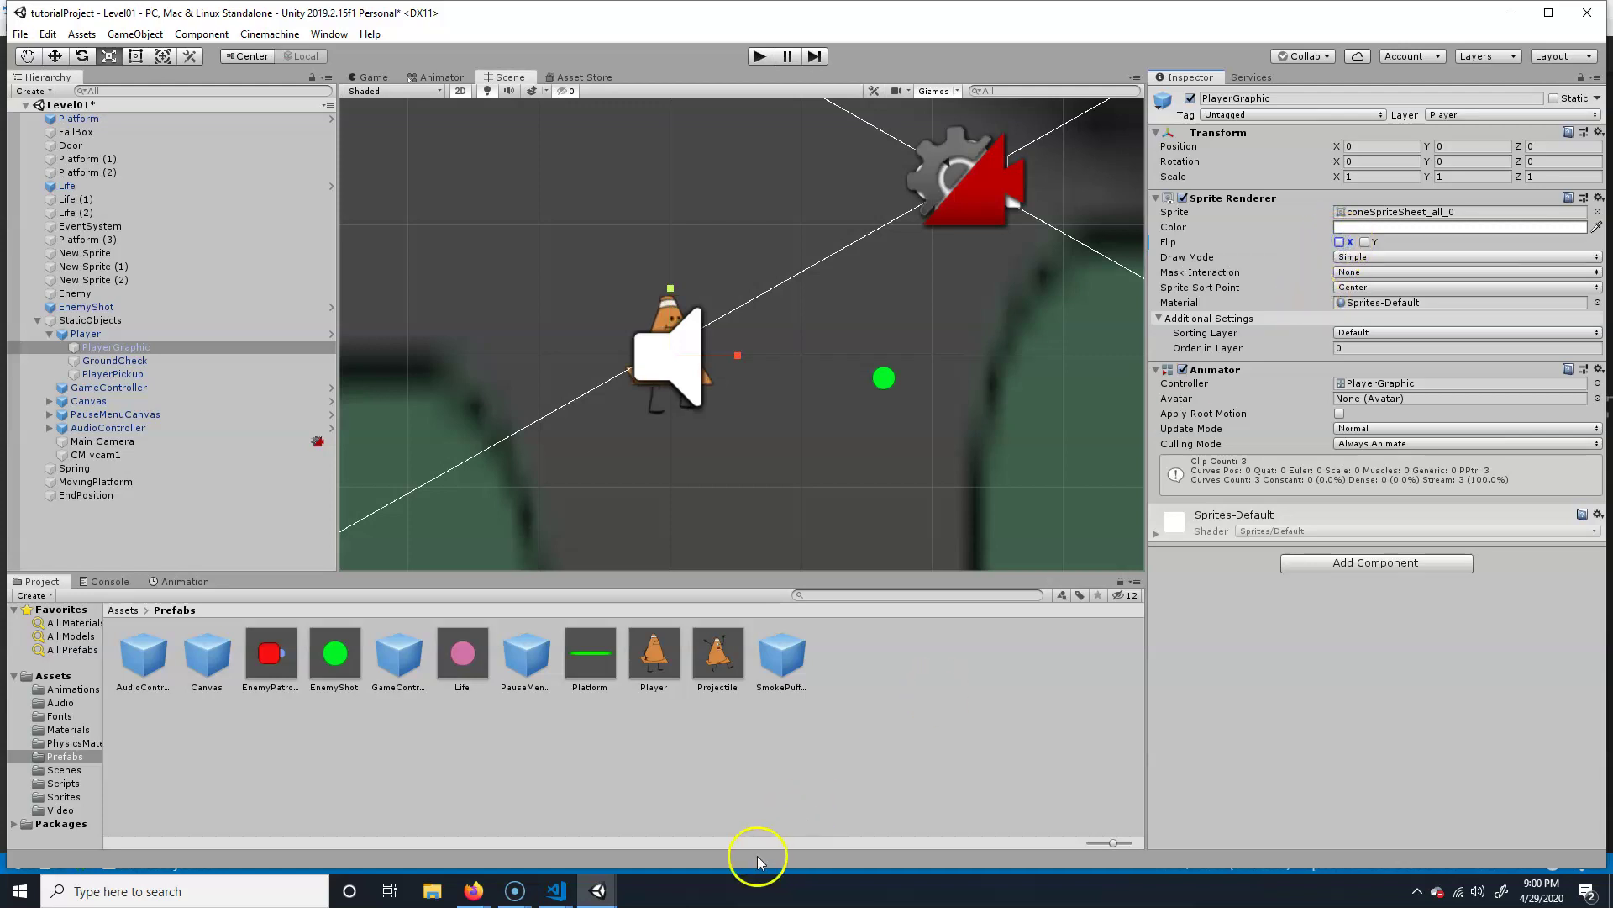
- Return to PlayerControllerScript.cs and review the Horizontal > 0 check and its flipX = false assignment
left_click(556, 889)
left_click(667, 821)
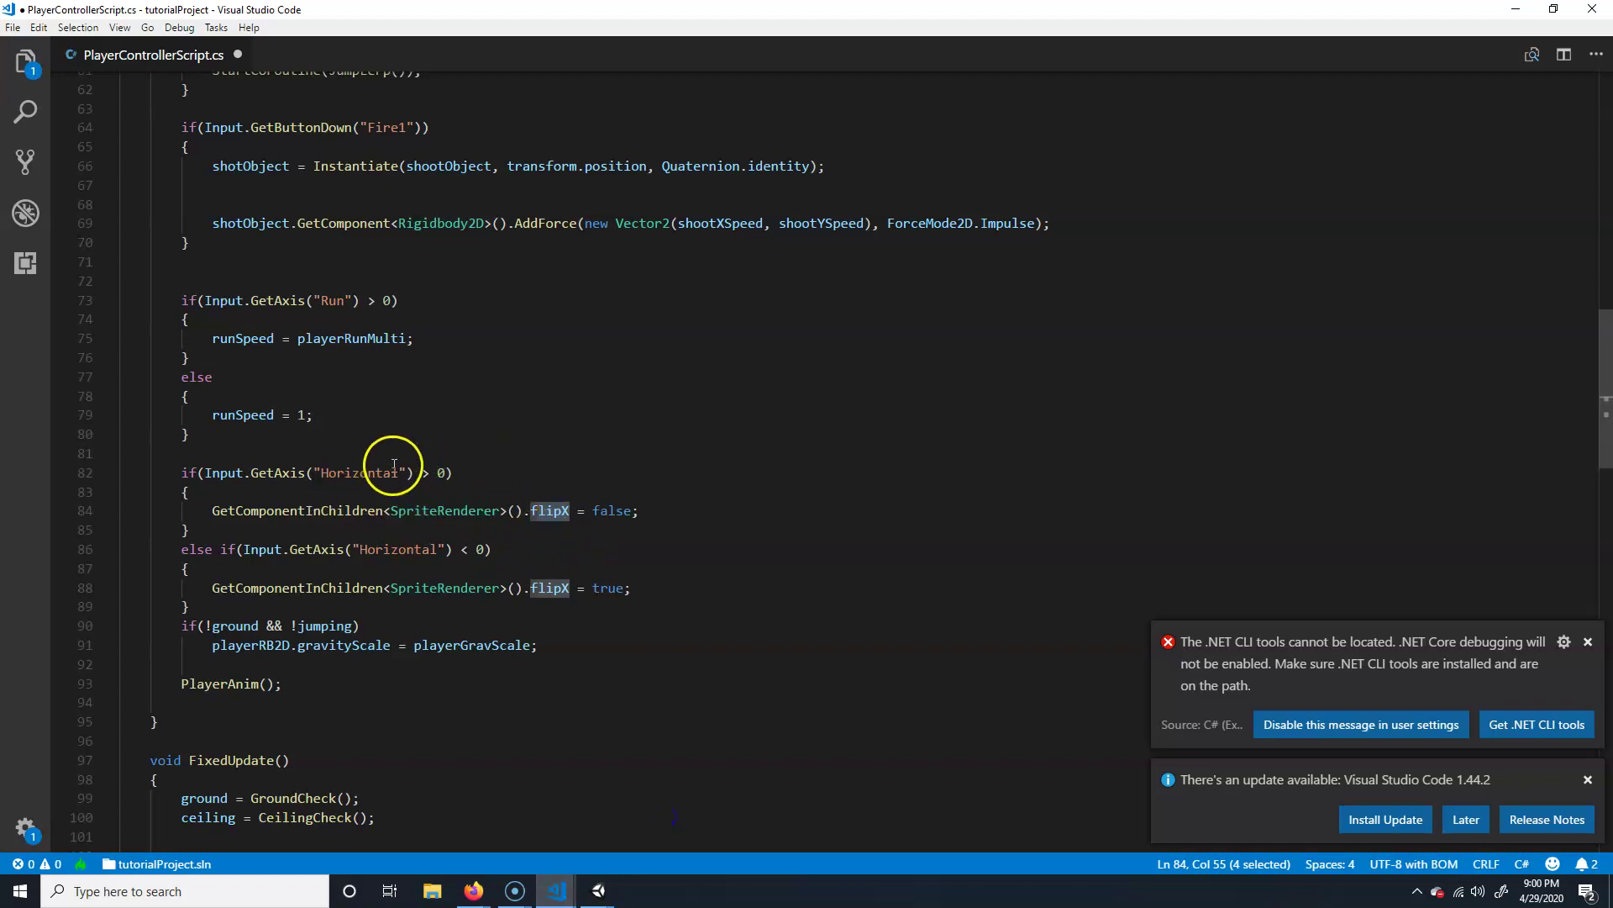
left_click_drag(452, 472, 186, 472)
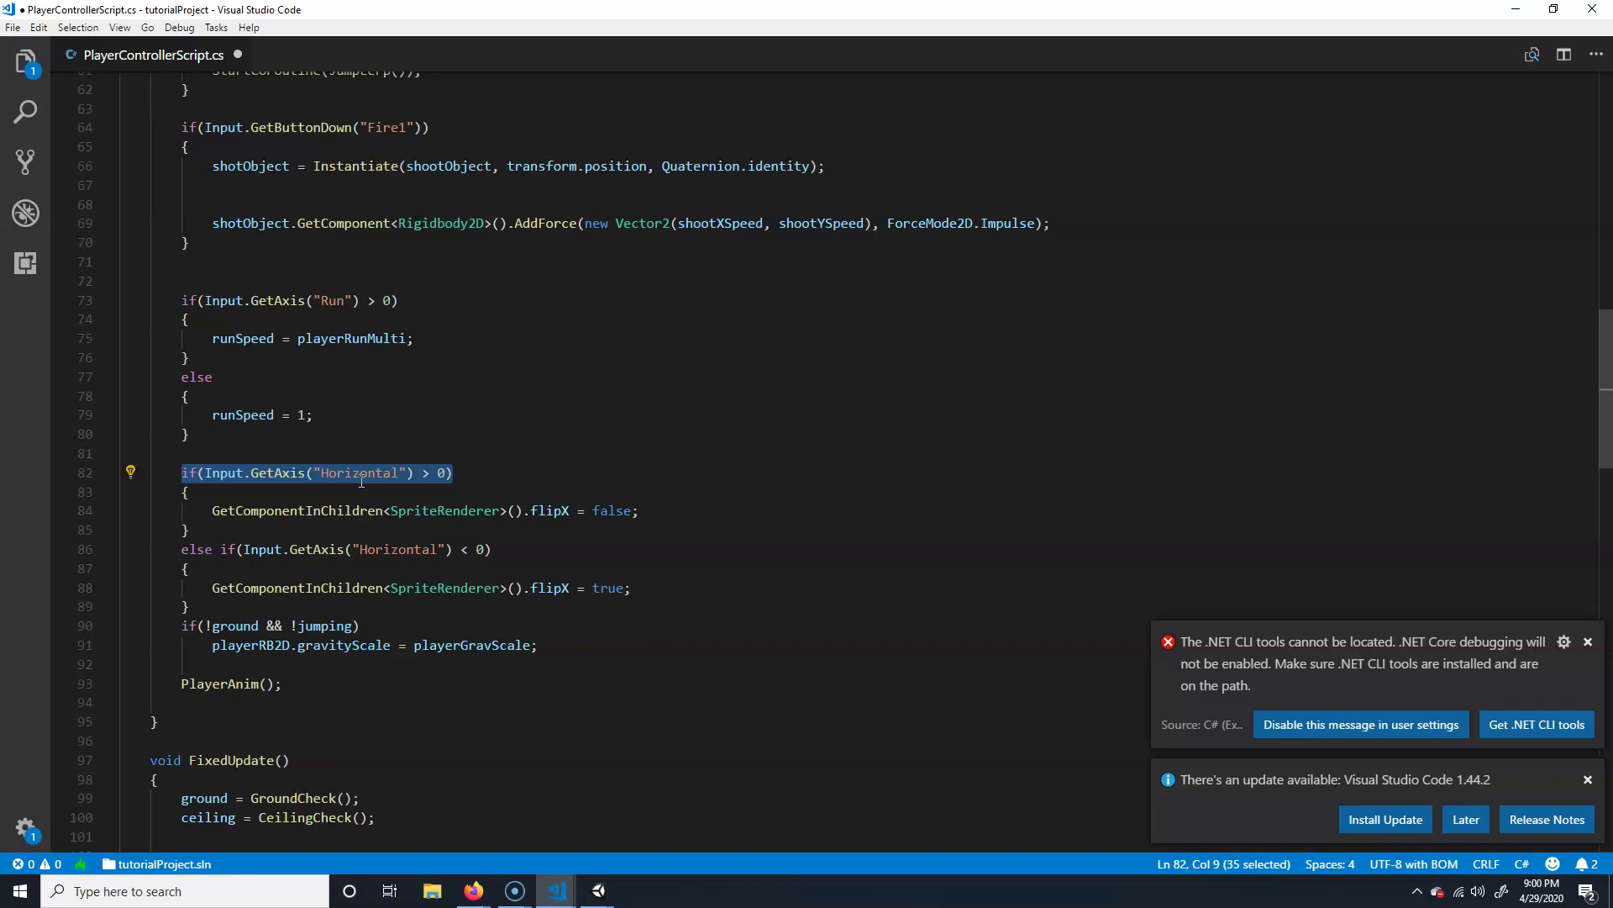
left_click_drag(640, 510, 267, 510)
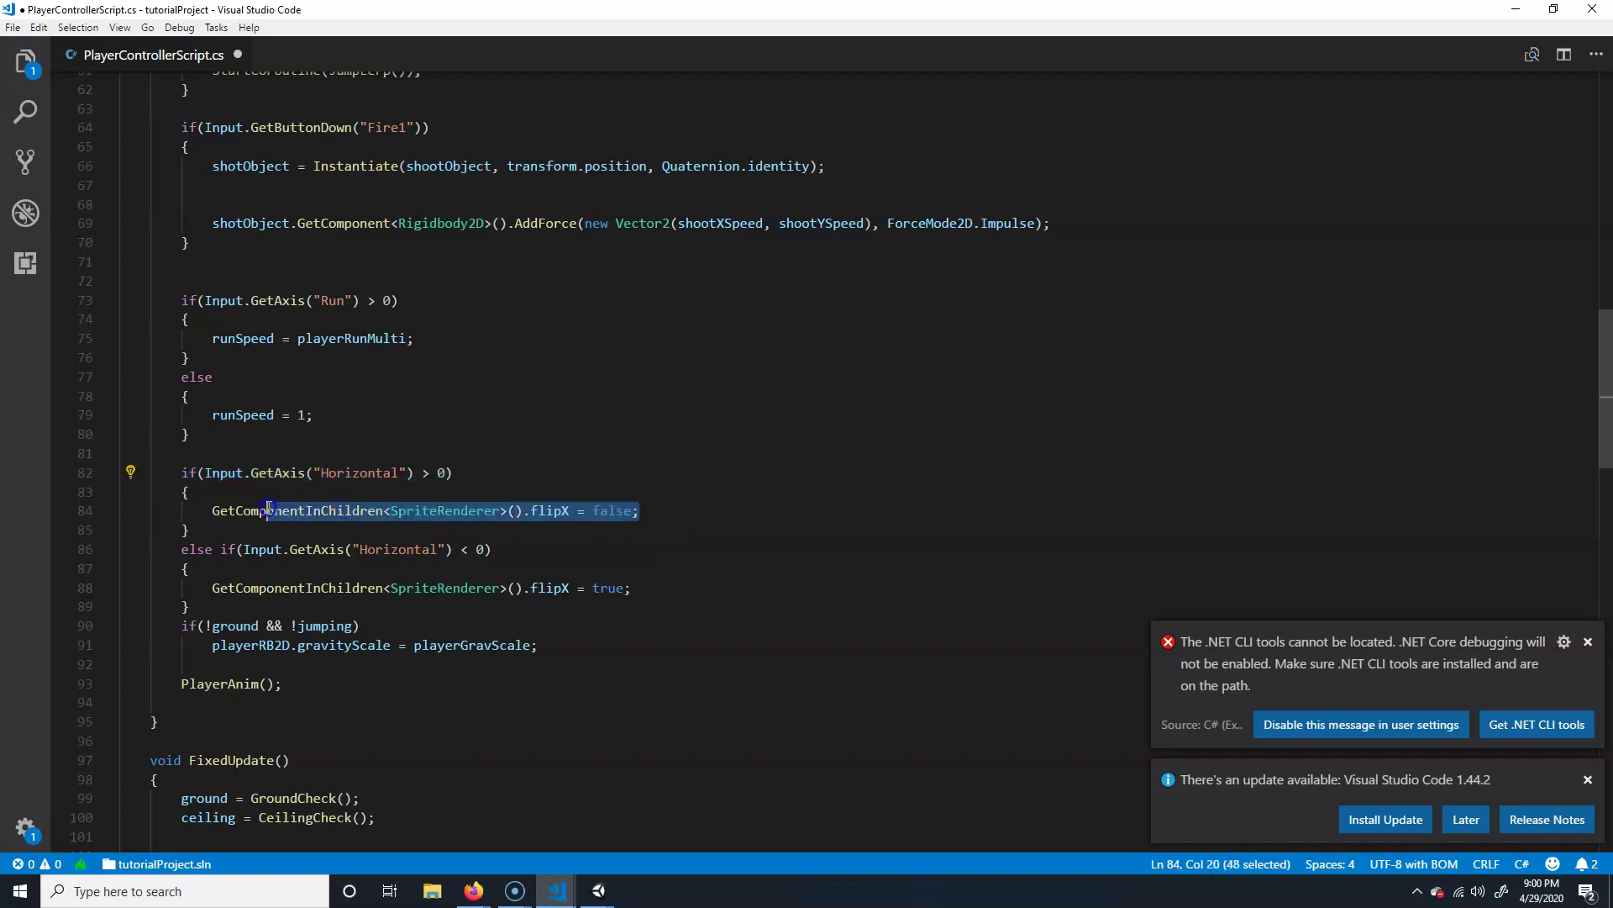
left_click(648, 515)
left_click_drag(632, 510, 609, 510)
left_click(642, 514)
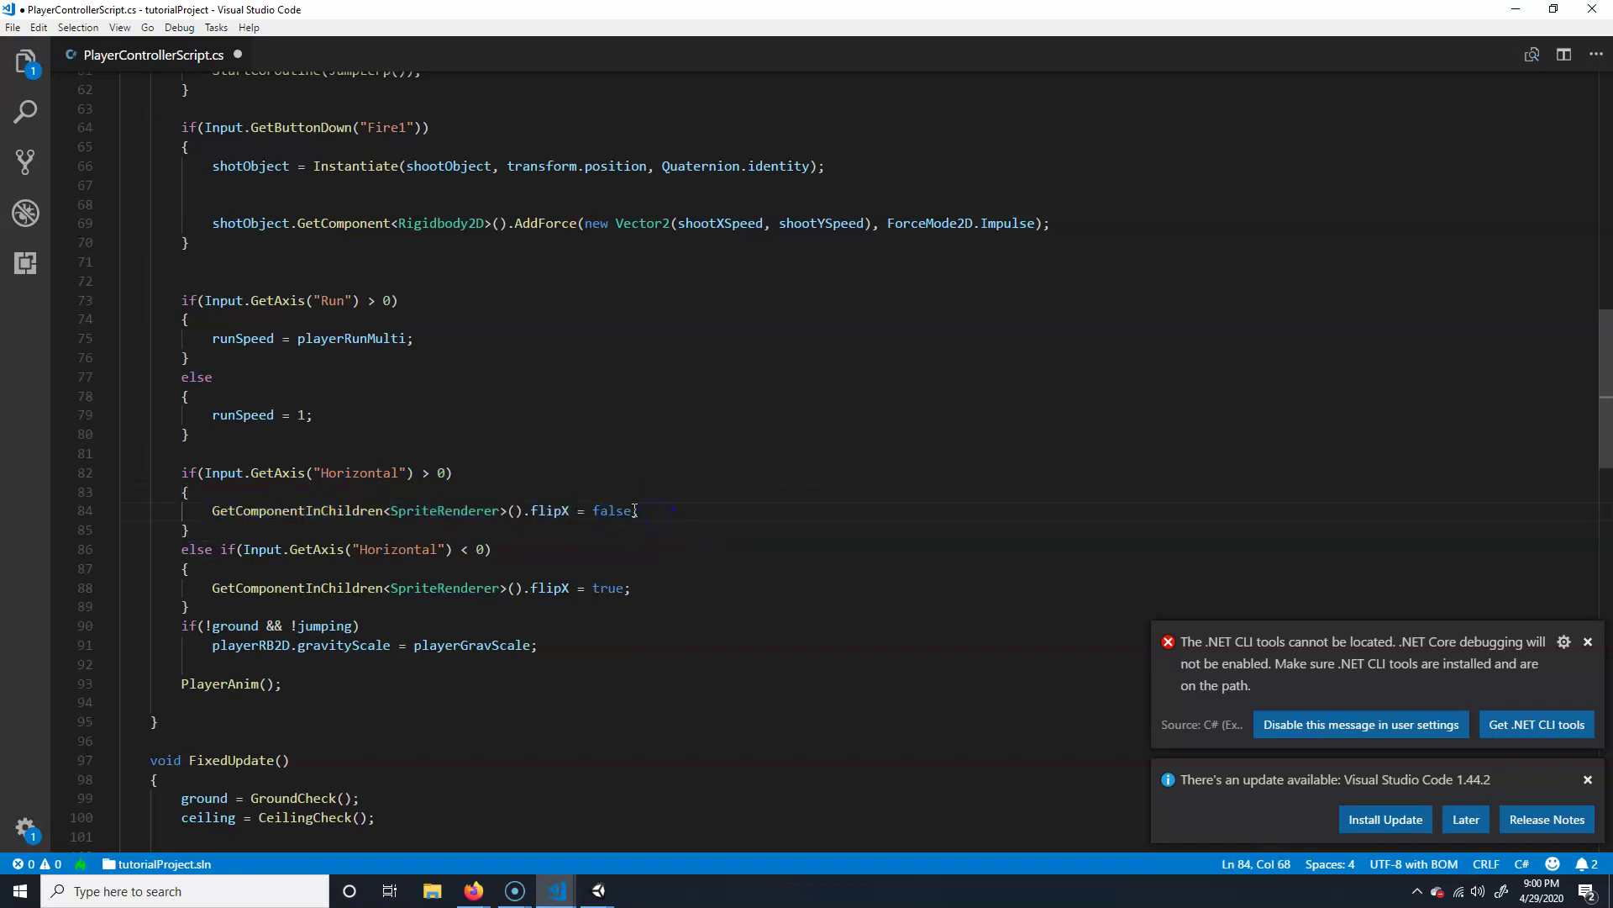
- Above the AddForce line, add an if statement with the copied GetComponentInChildren<SpriteRenderer>().flipX expression as its condition
left_click_drag(570, 510, 234, 506)
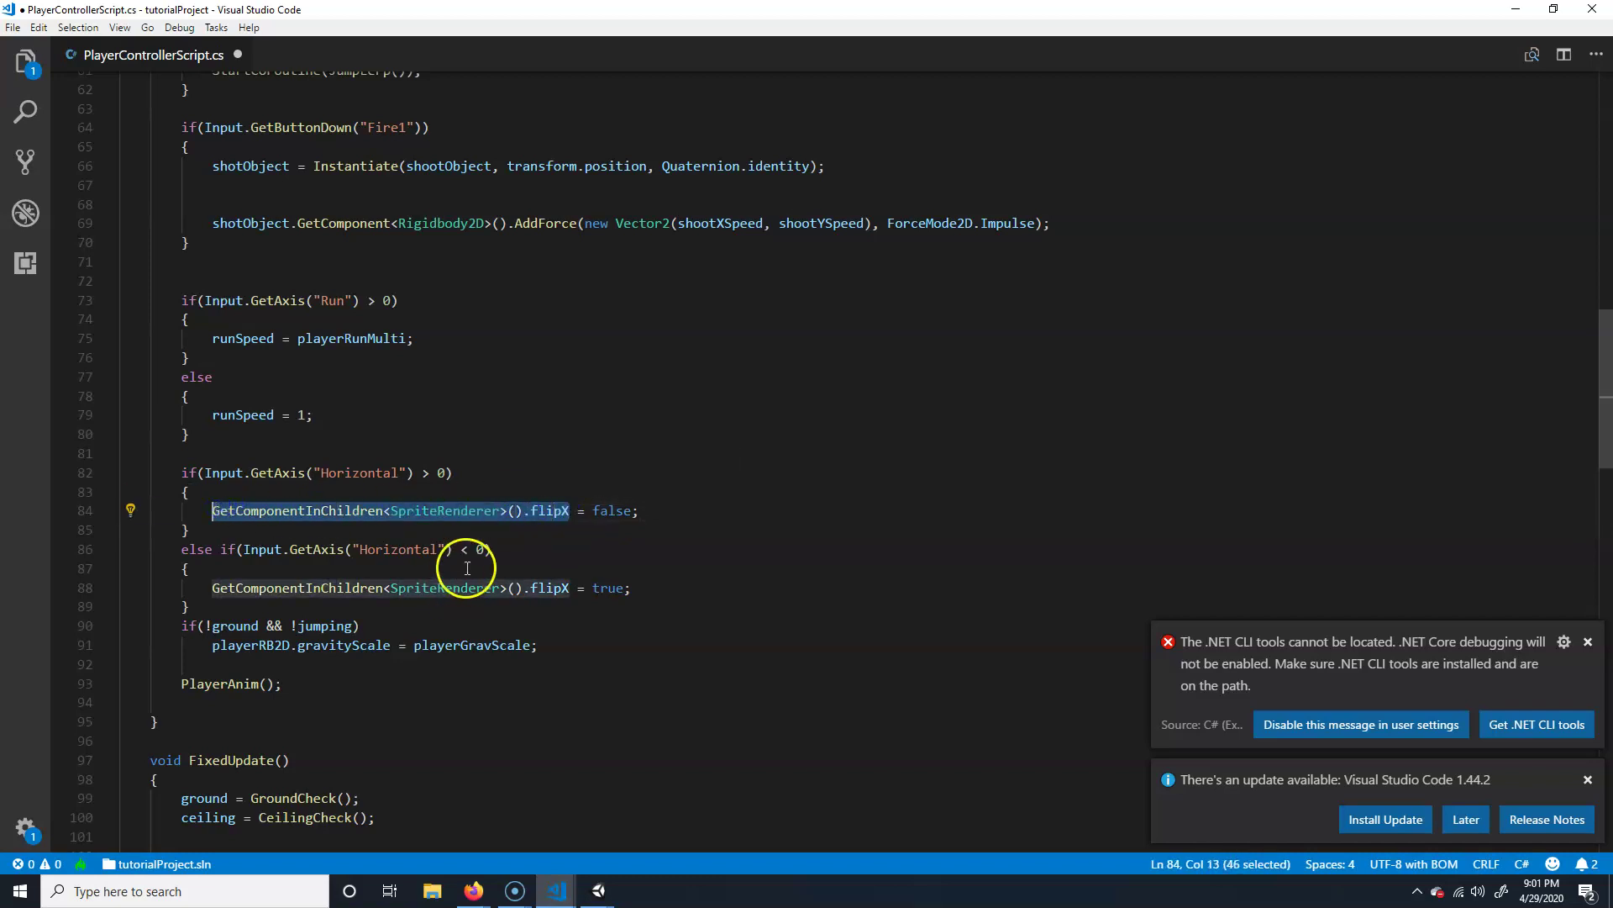
scroll(295, 249, "up", 2)
left_click(239, 305)
type("if")
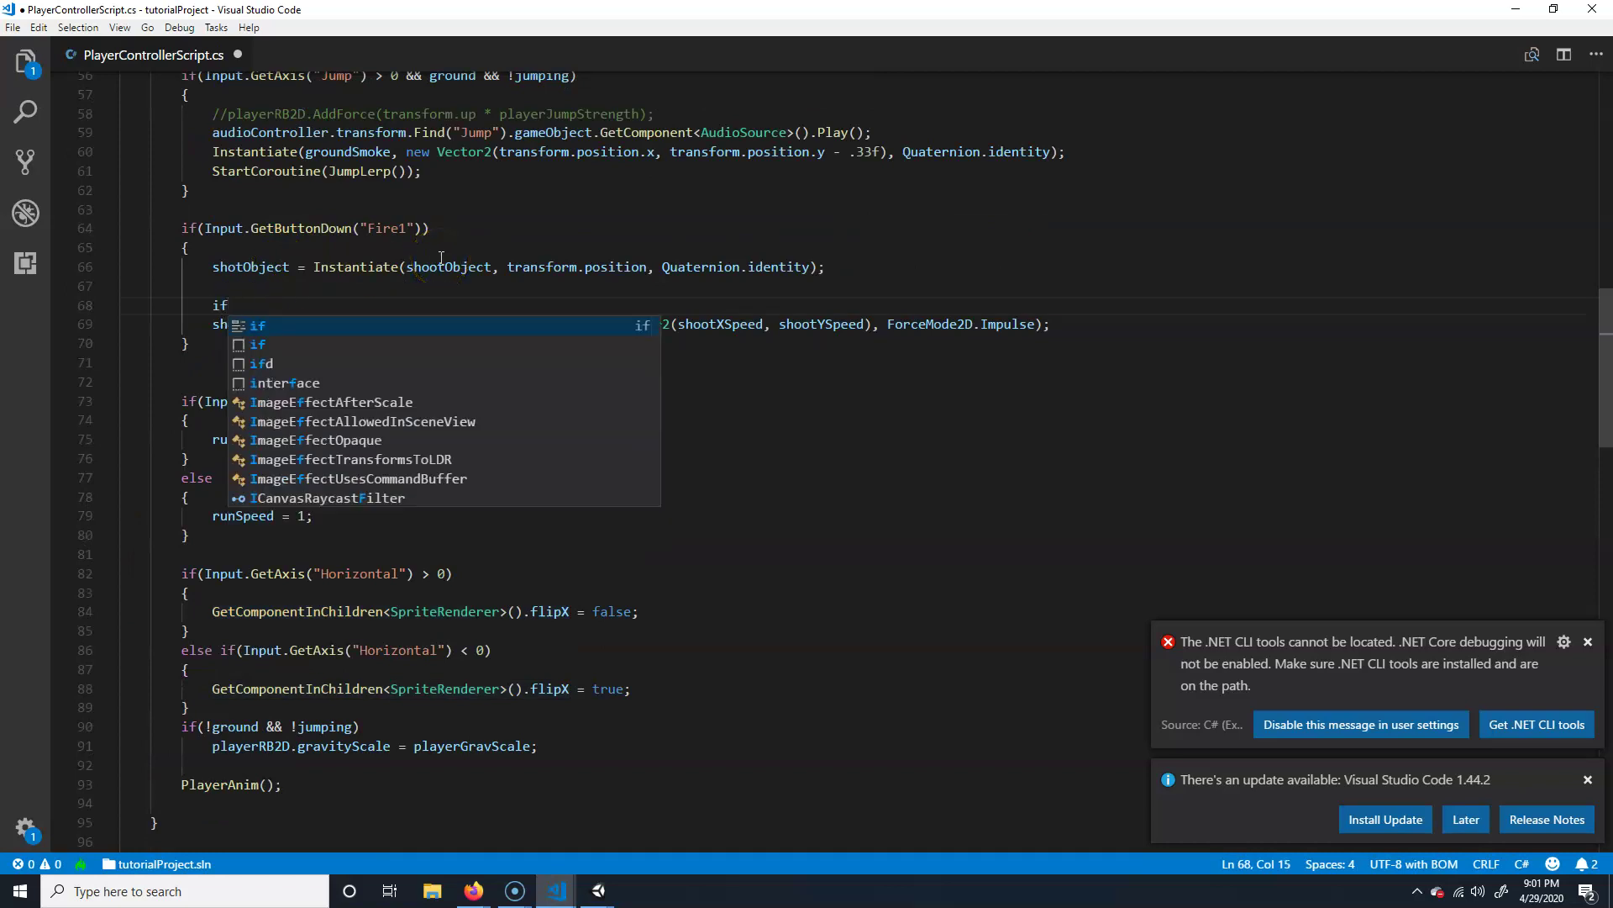
type("(")
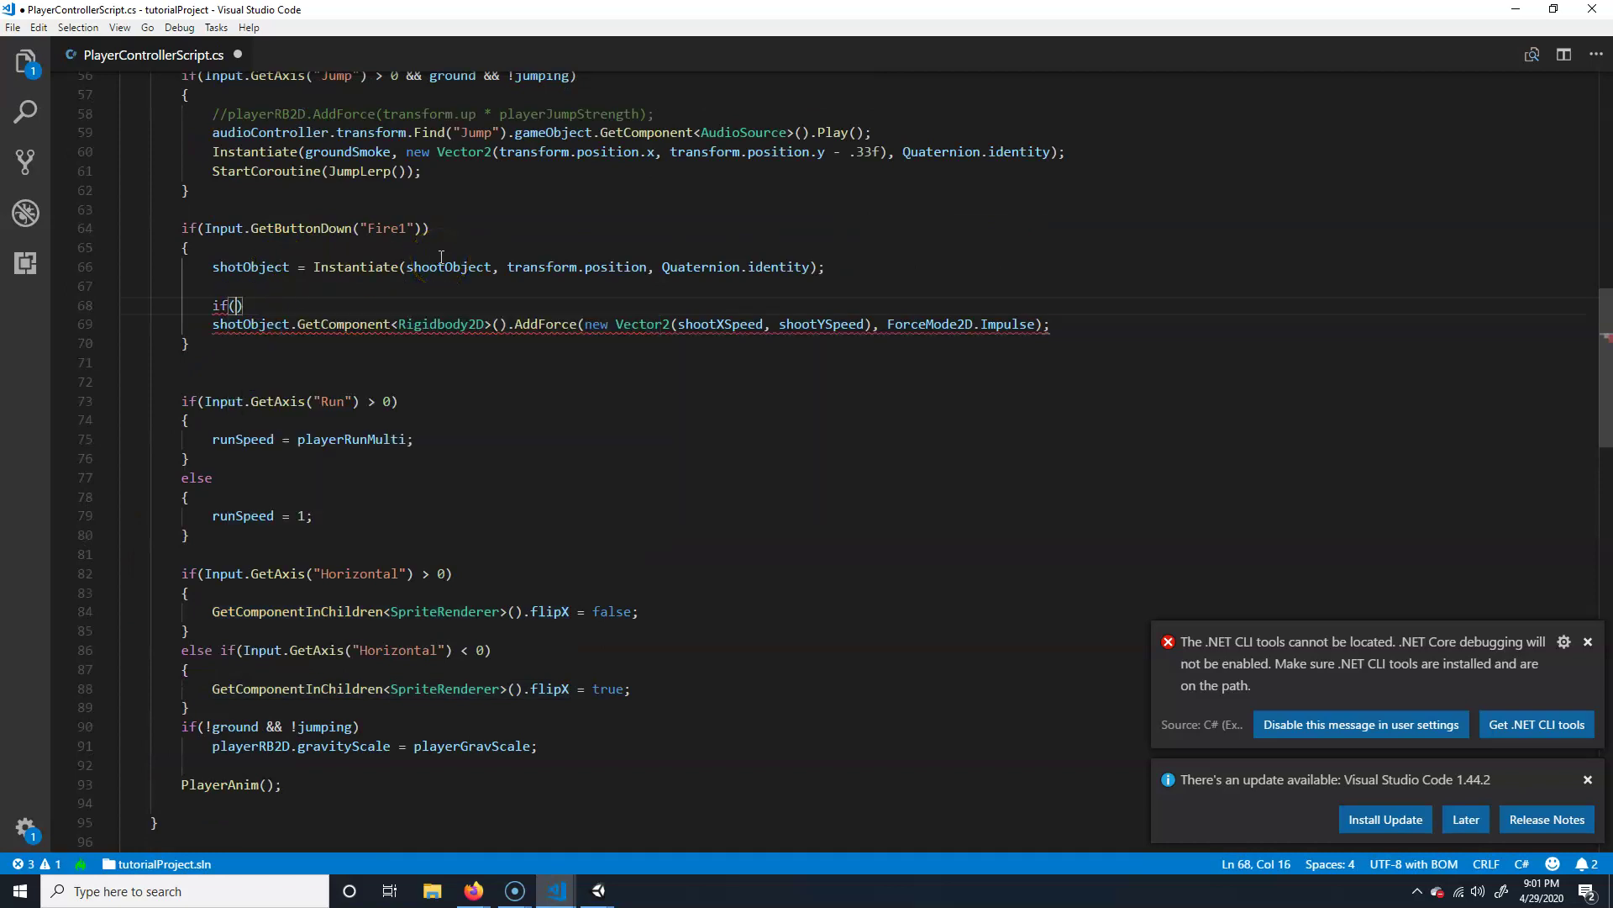
type("GetComponentInChildren<SpriteRenderer>().flipX")
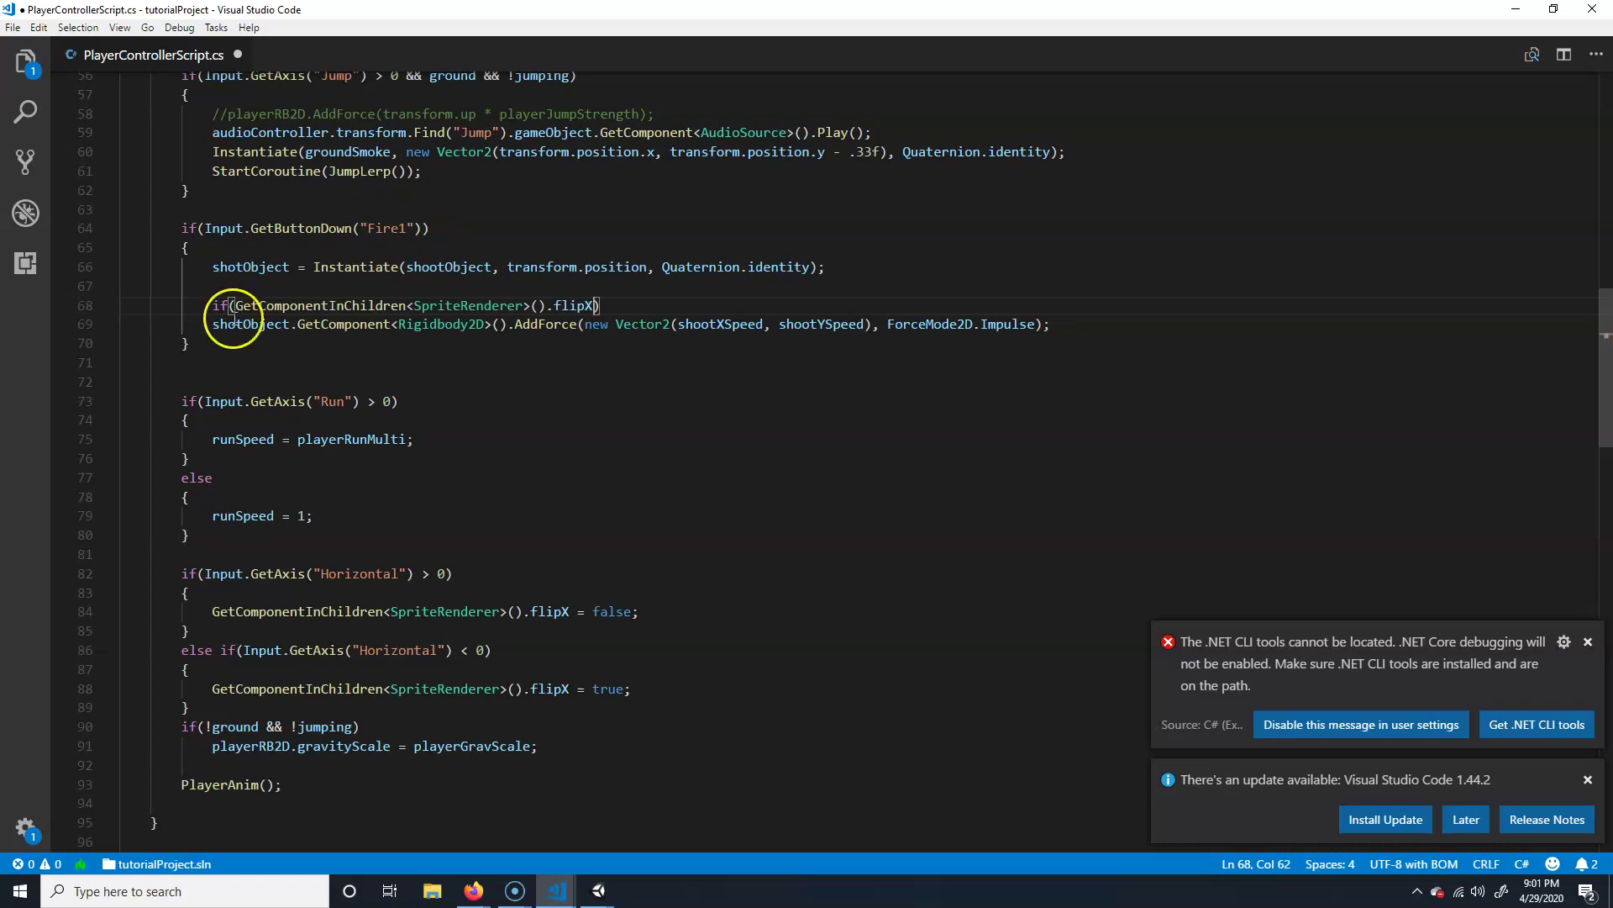
- Enclose the AddForce line in braces as the body of the flipX if statement
left_click(560, 306)
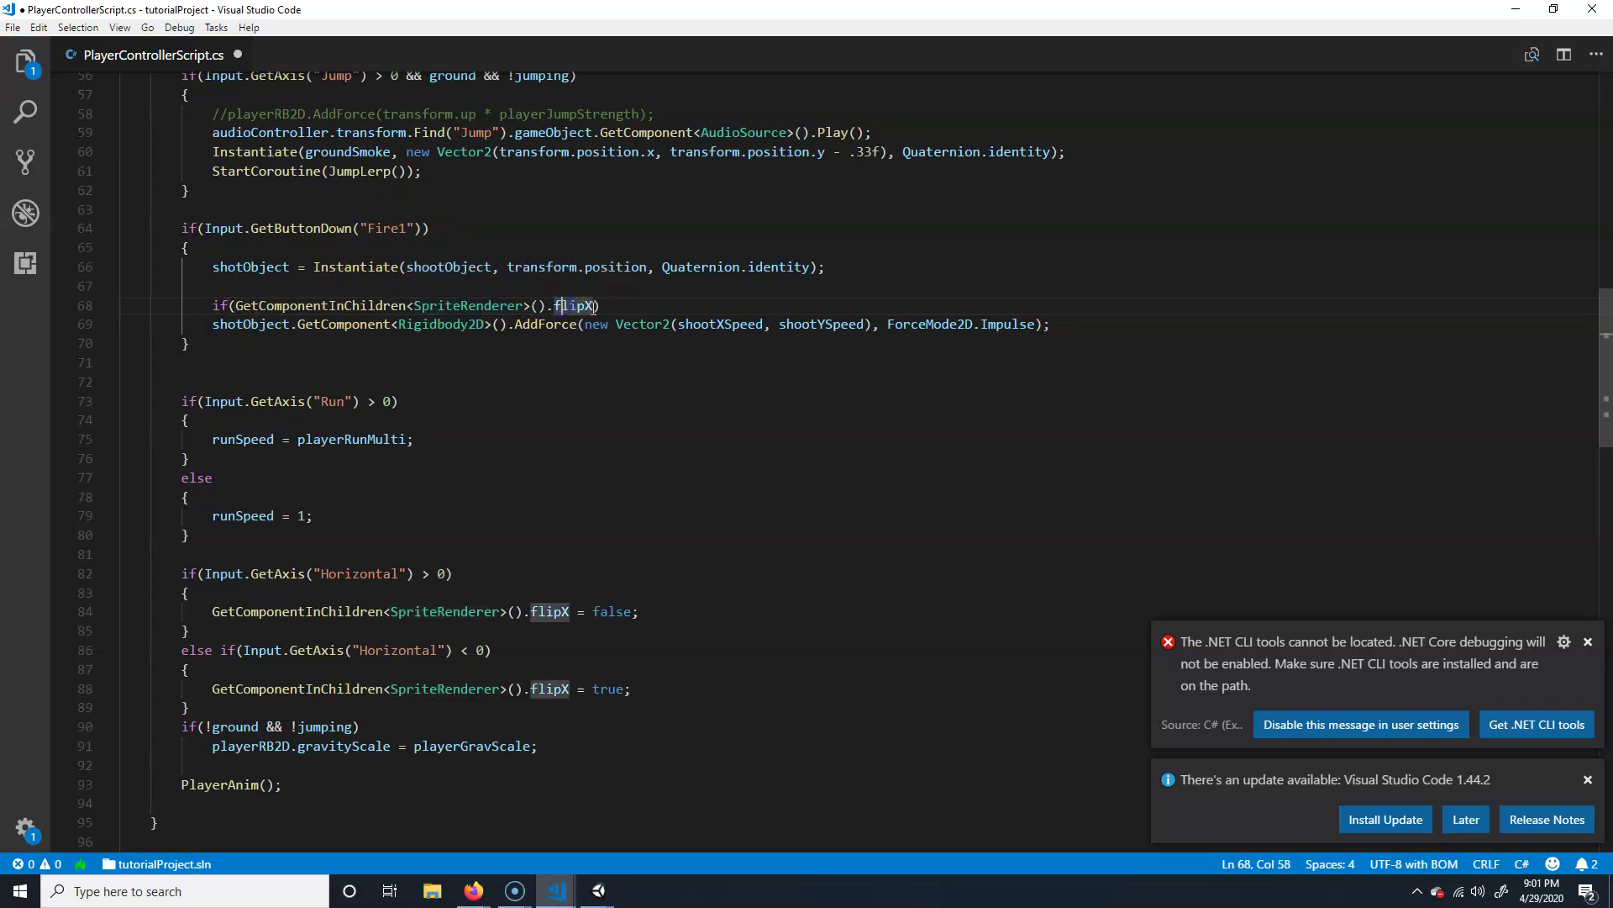
left_click(588, 306)
left_click_drag(570, 612, 539, 613)
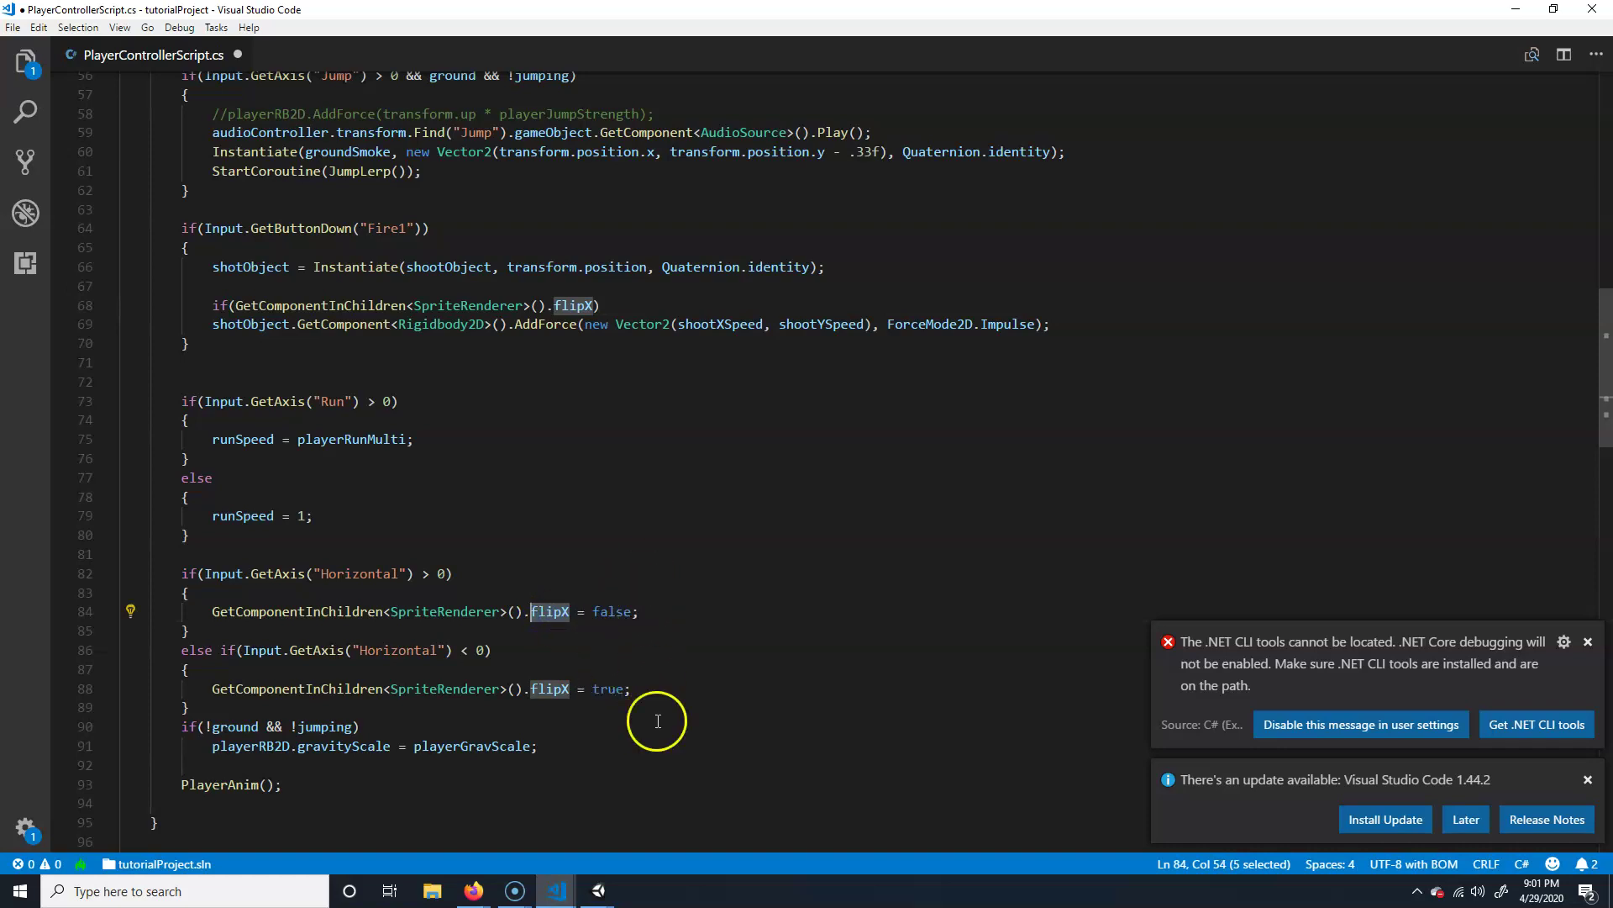
left_click(609, 308)
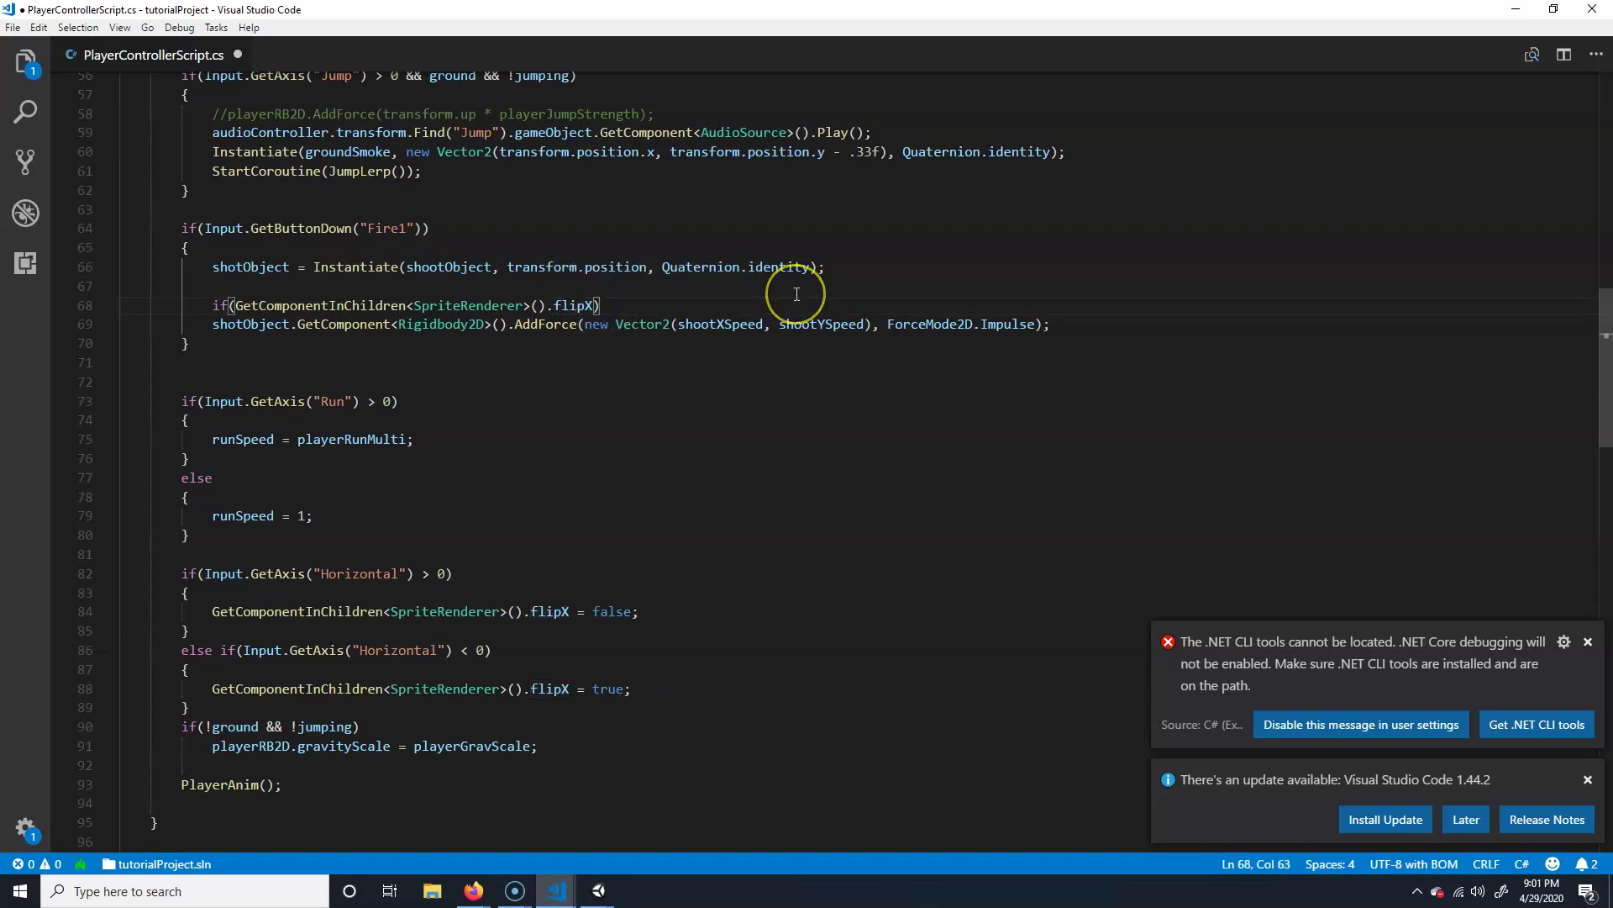
key("Return")
type("{")
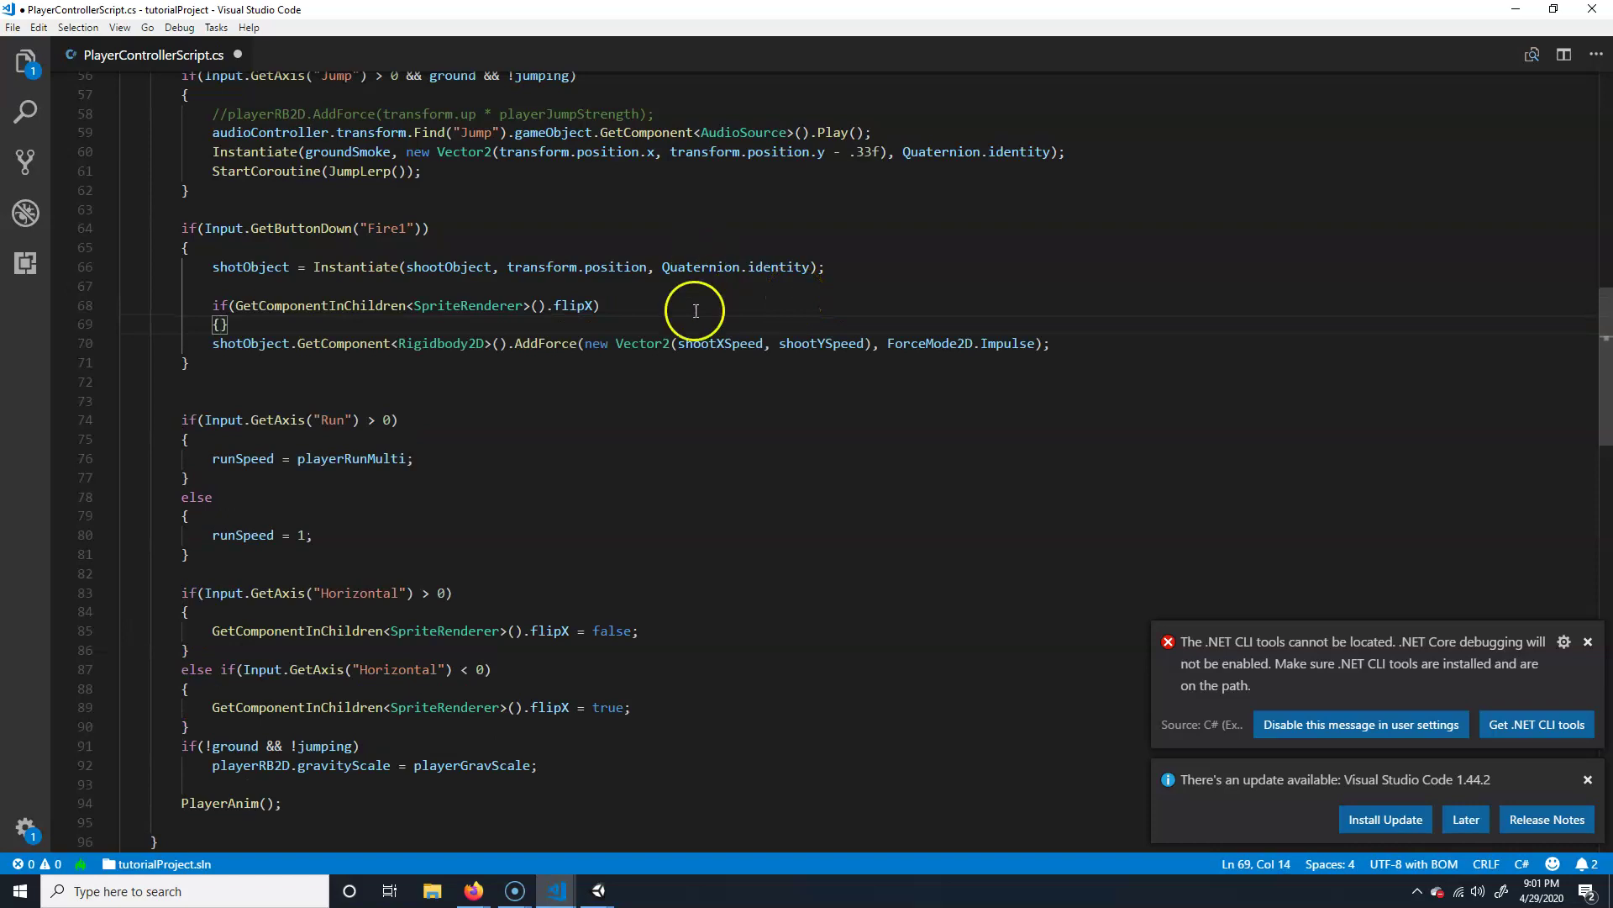
key("Return")
left_click_drag(1055, 383, 273, 345)
key("ctrl+c")
left_click(241, 362)
- Add an else branch after the flipX if block, containing a copy of the AddForce line
key("Return")
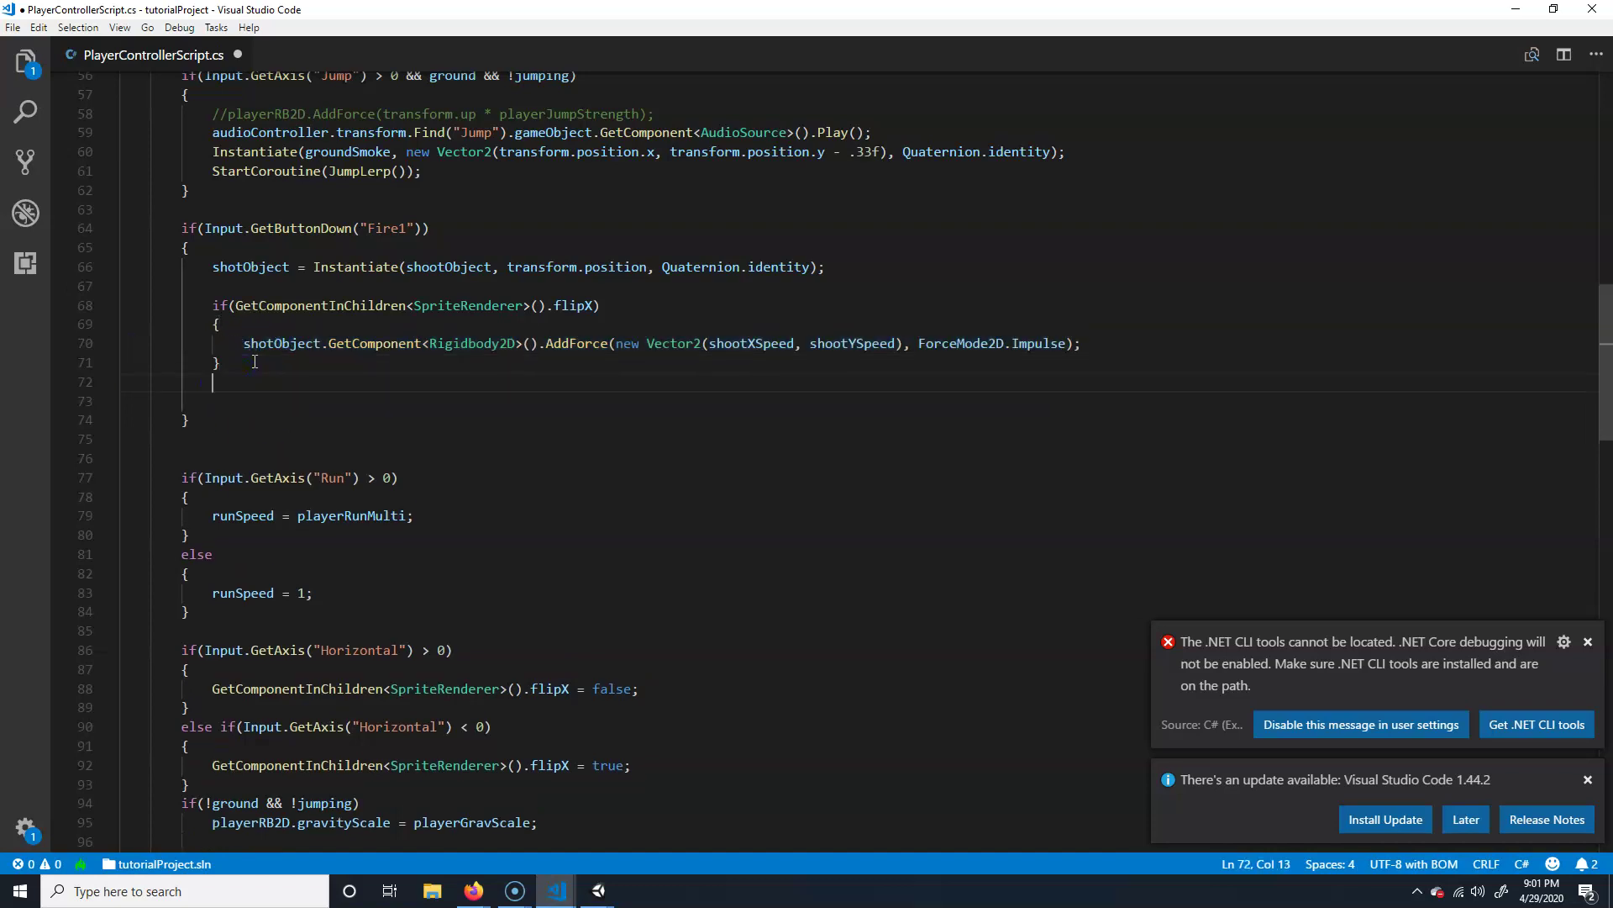
type("else")
key("Escape")
key("Return")
type("{")
key("Return")
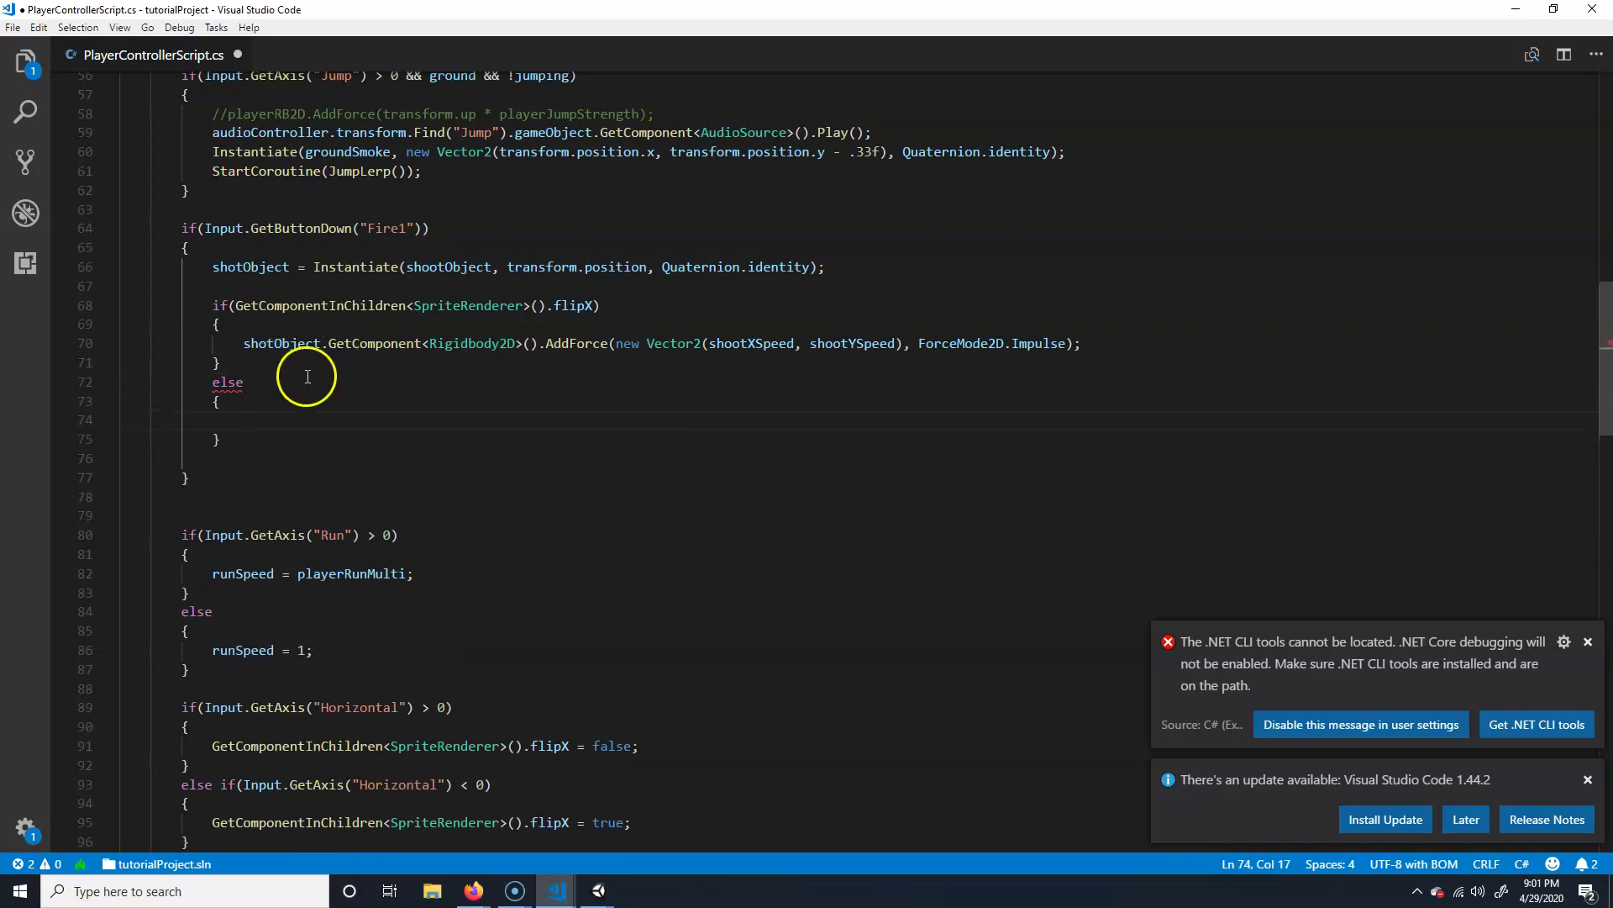
left_click_drag(1082, 343, 253, 345)
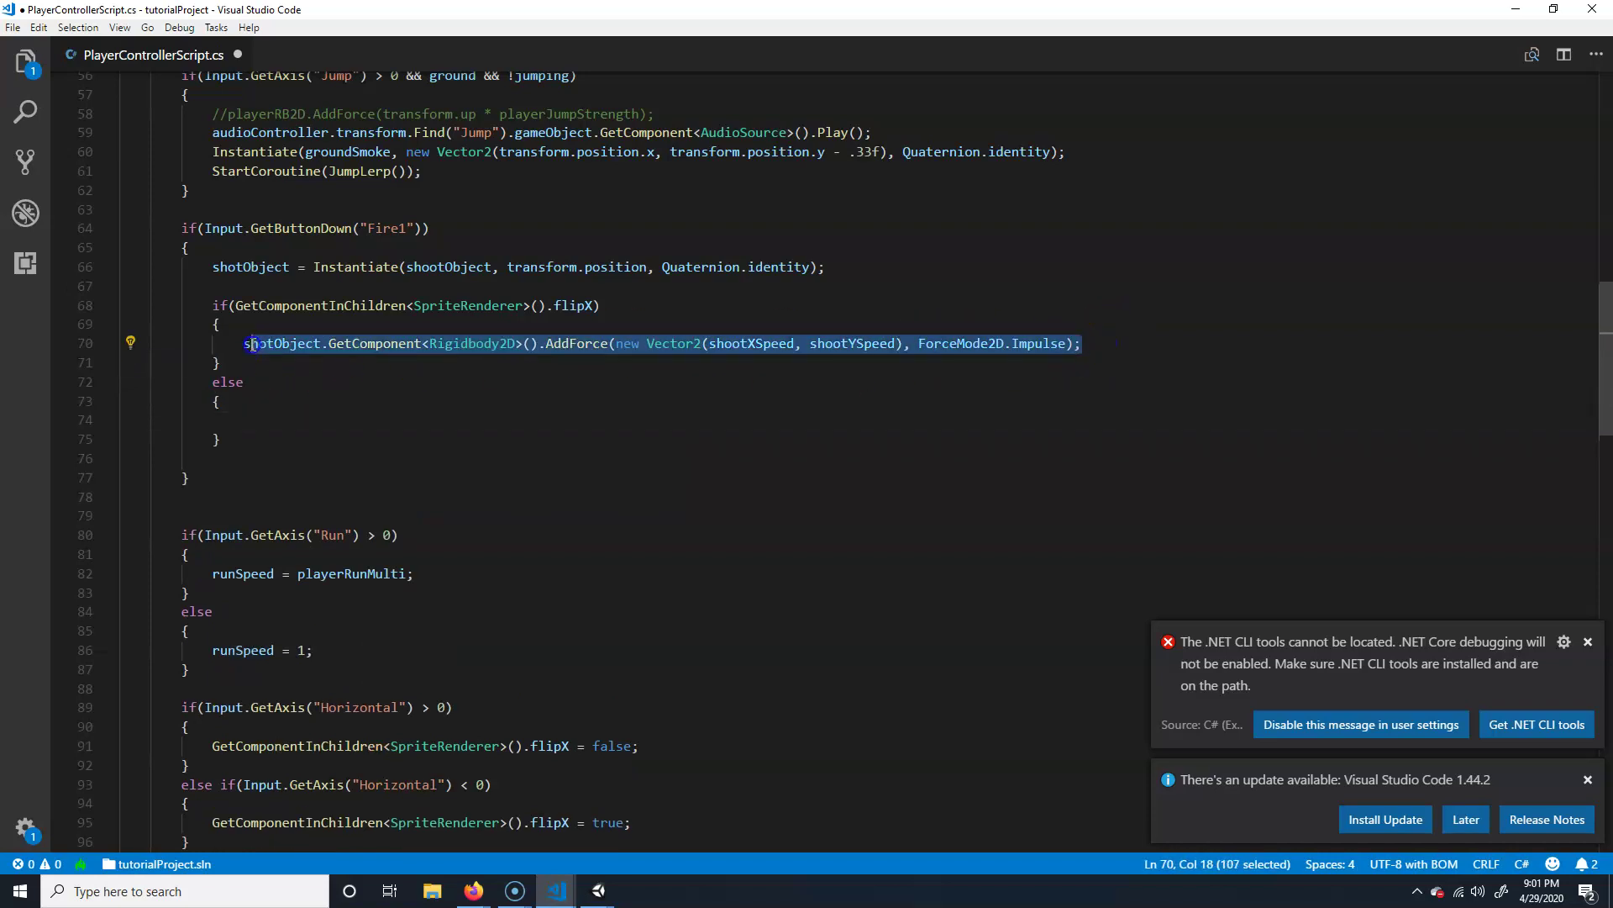
left_click(298, 424)
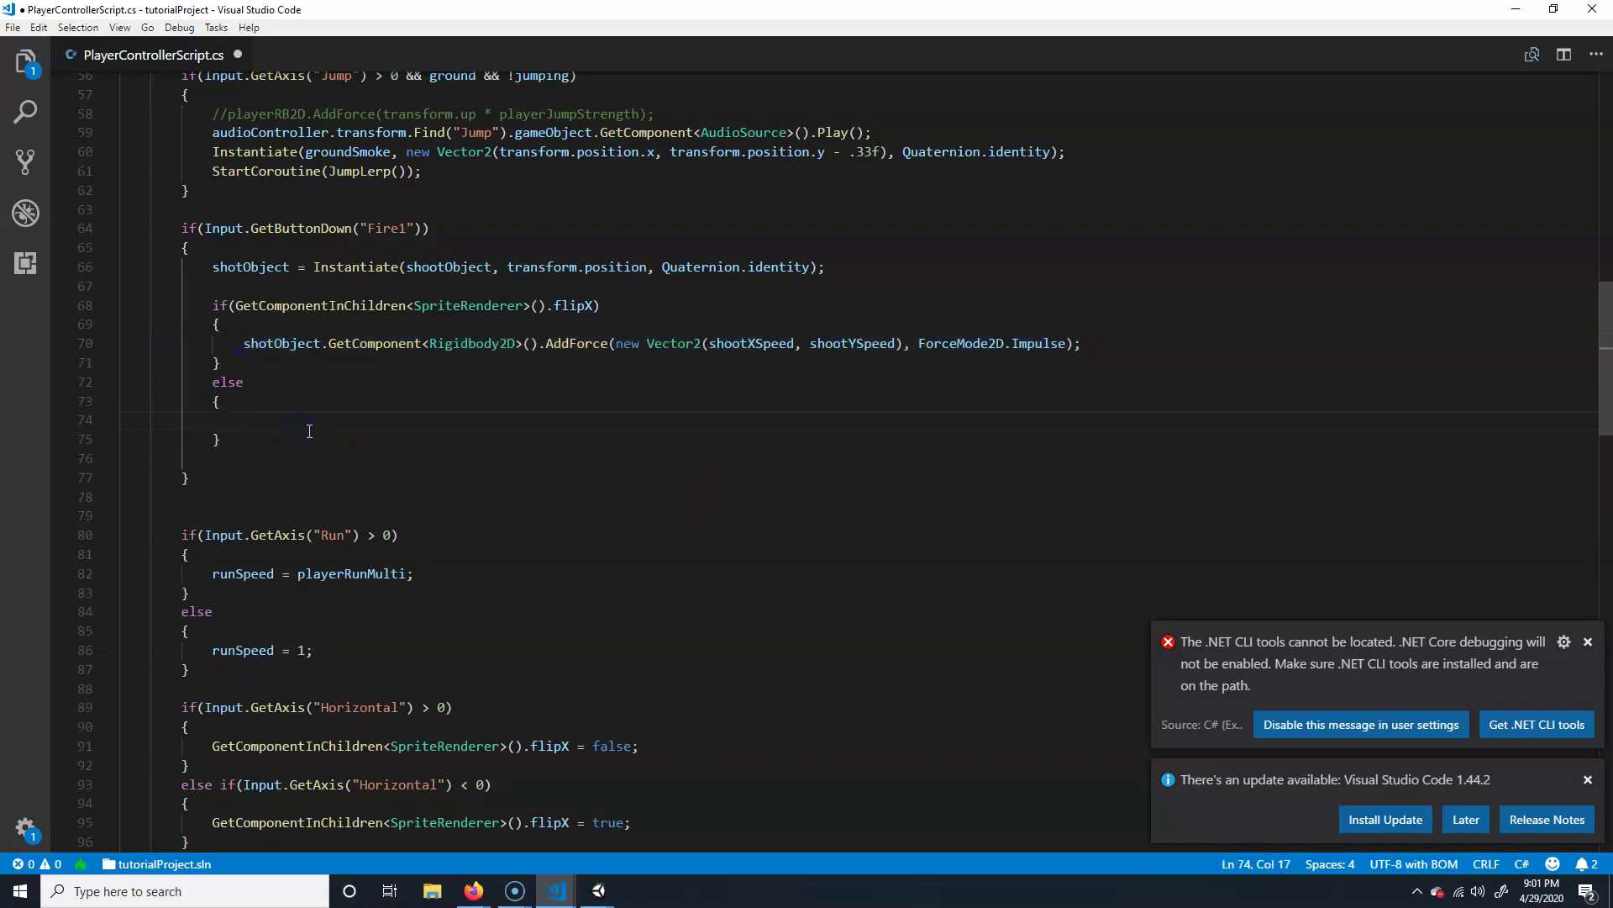
key("ctrl+v")
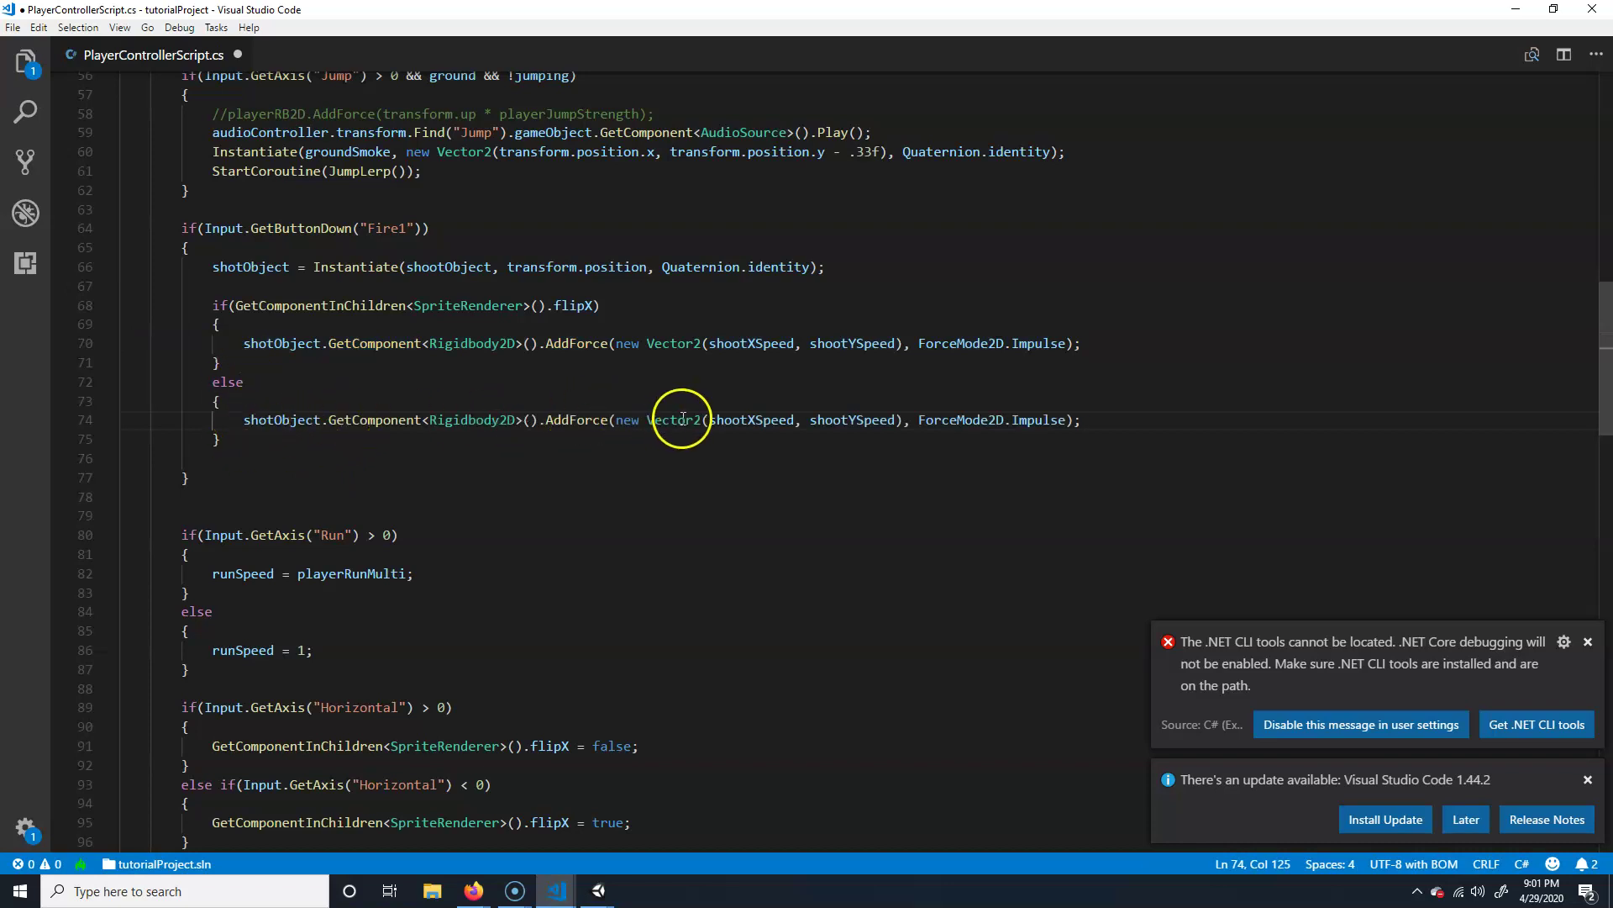
- Change the X force in the else branch to -shootXSpeed and save the script
left_click(709, 420)
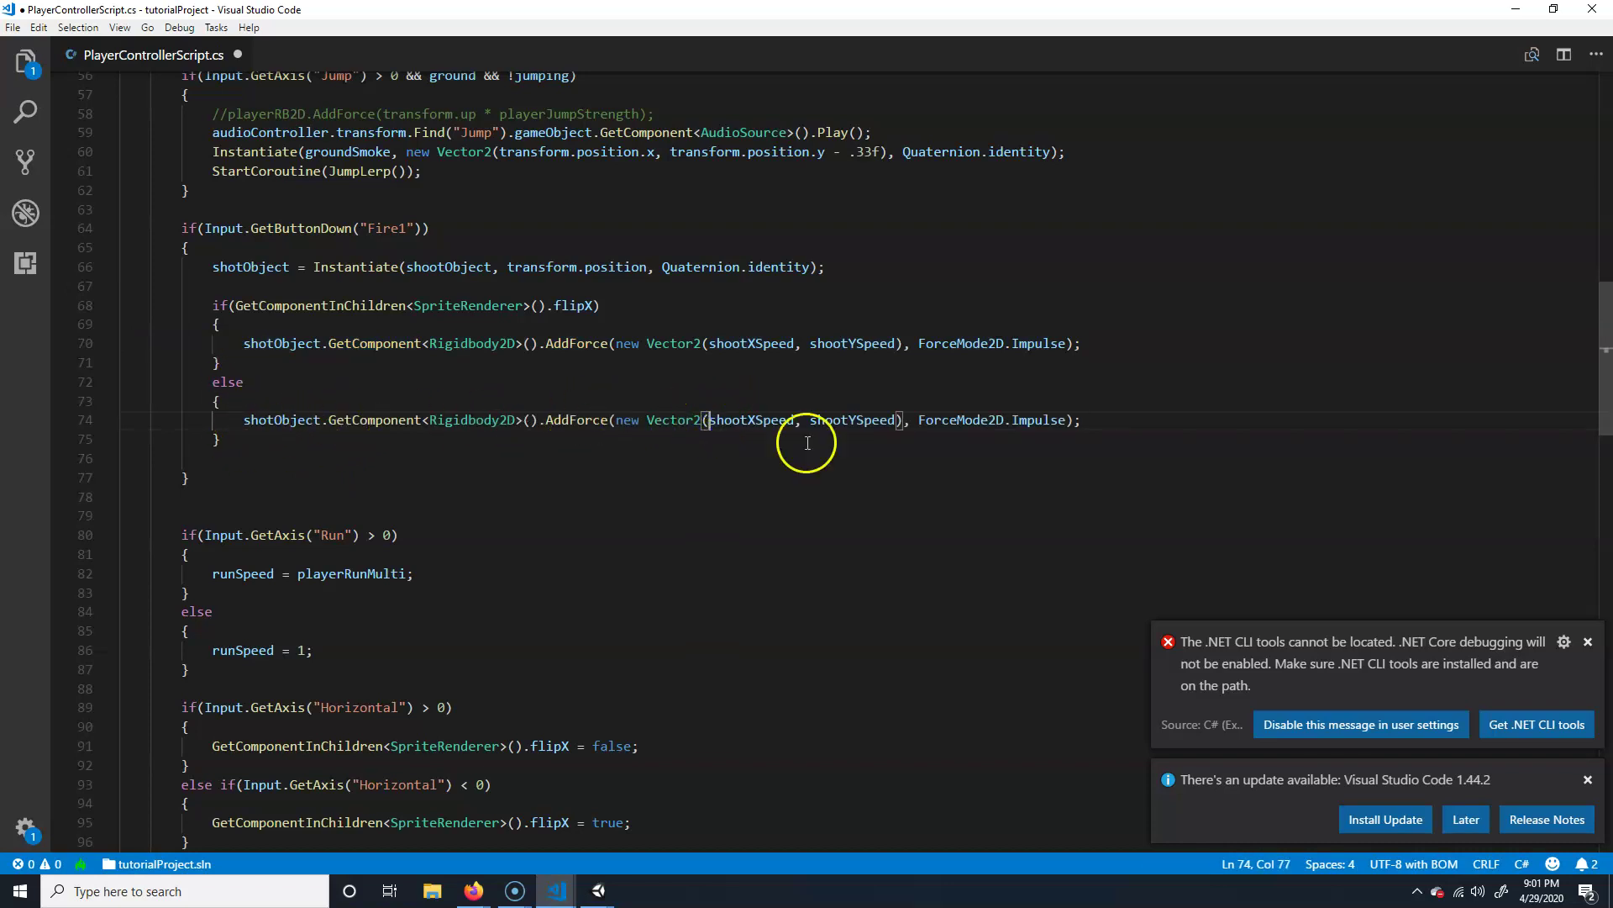
type("-")
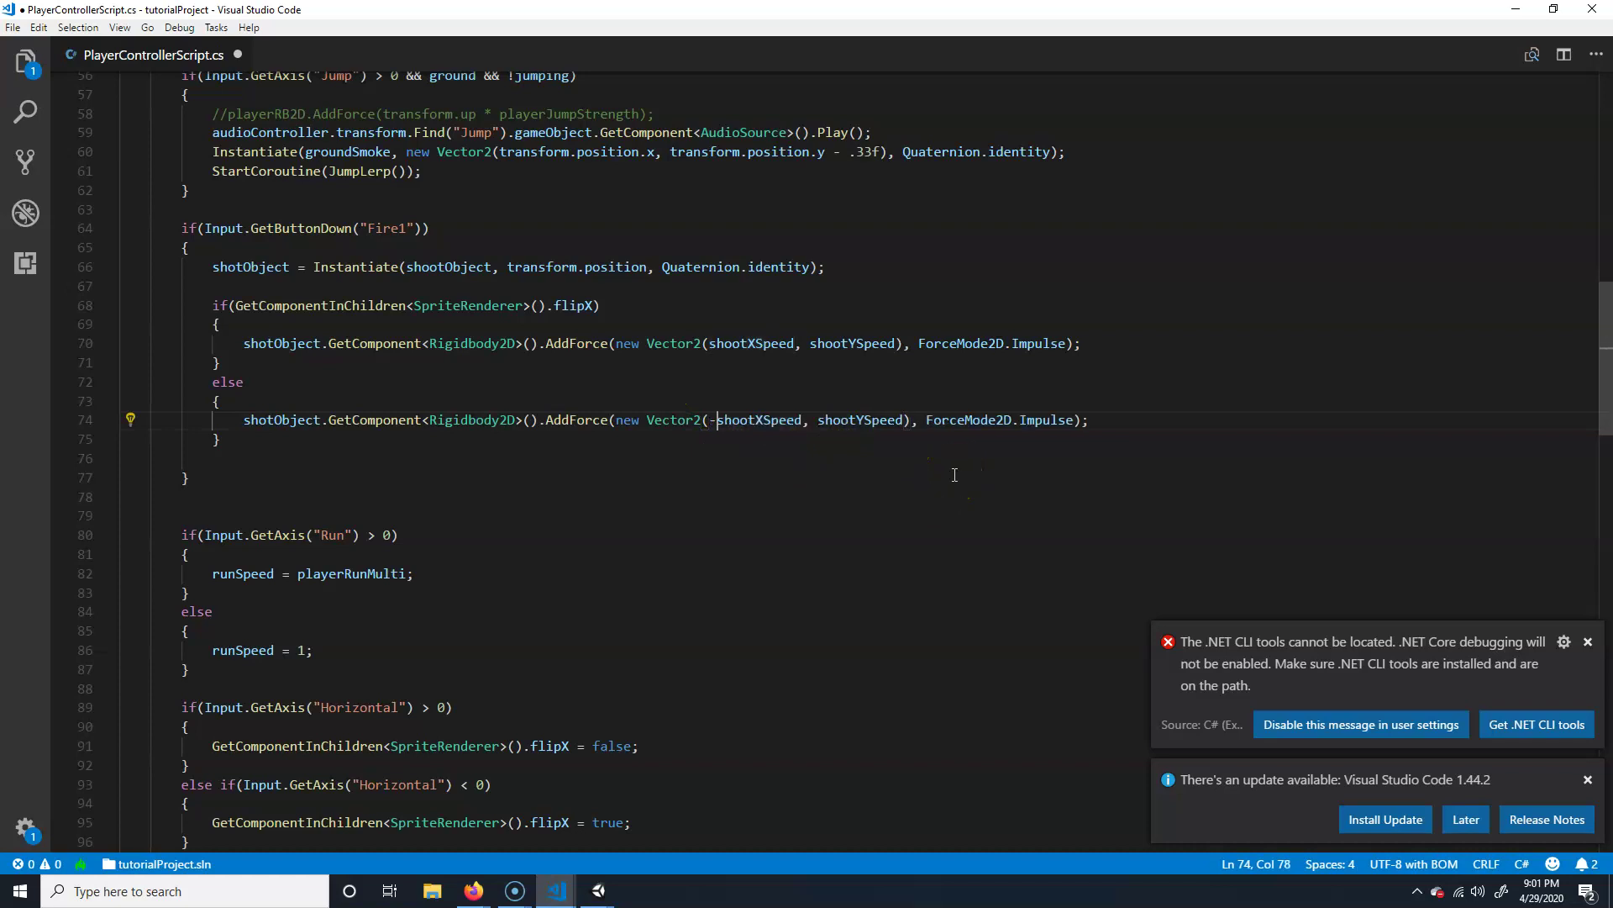
key("ctrl+s")
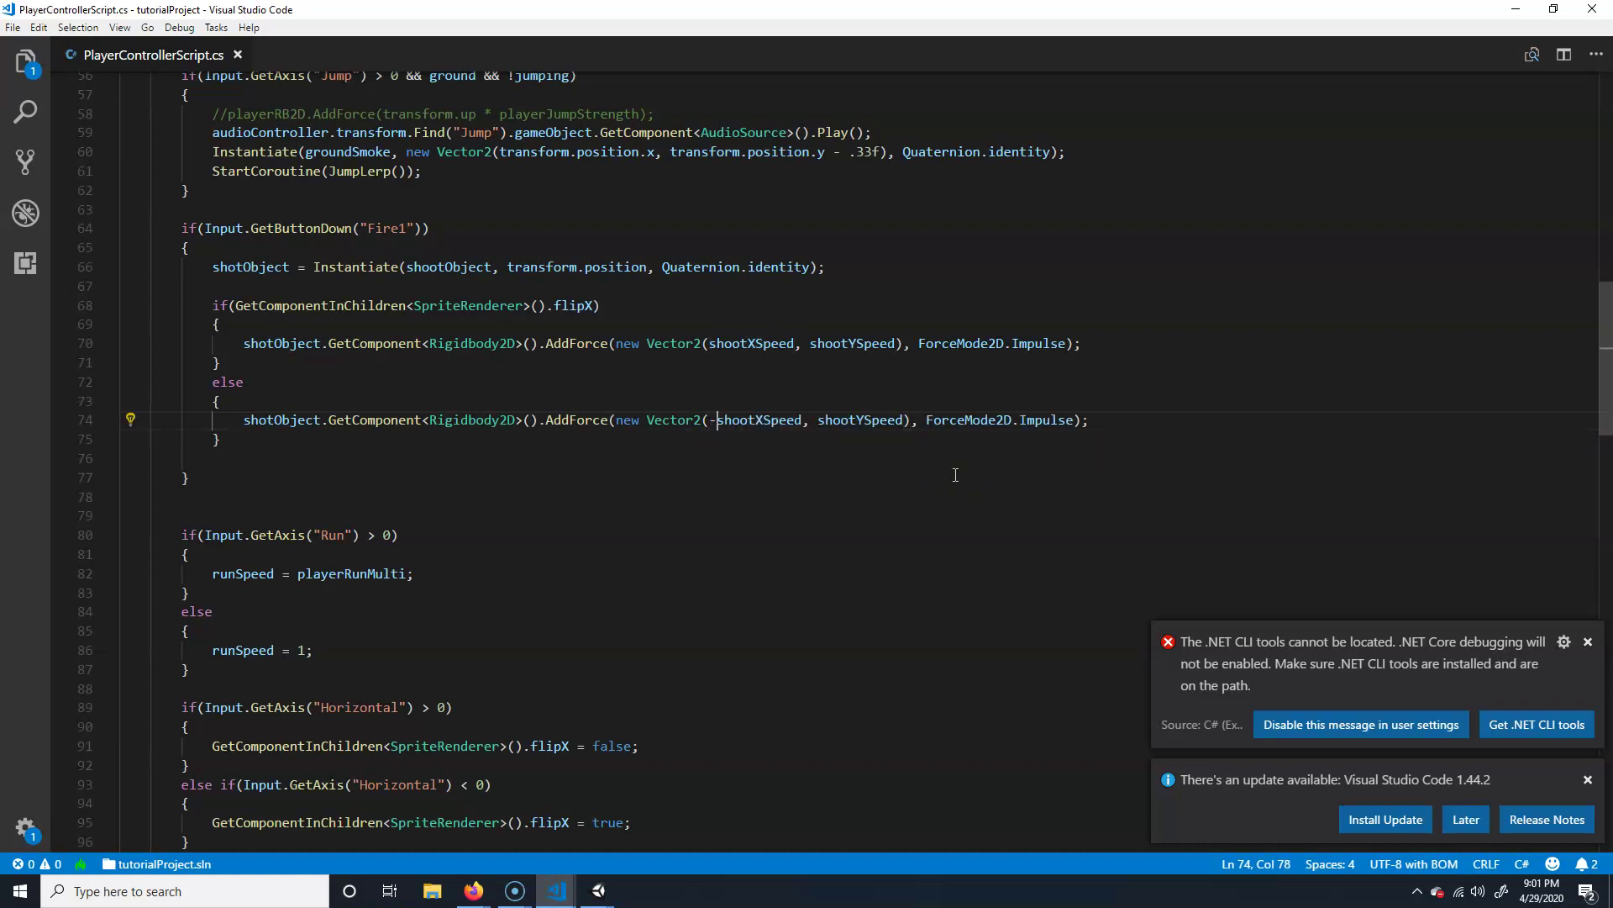
- Switch to the tutorialProject Unity window and play the level, firing projectiles while facing each direction, and stop play mode
mouse_move(599, 893)
left_click(687, 822)
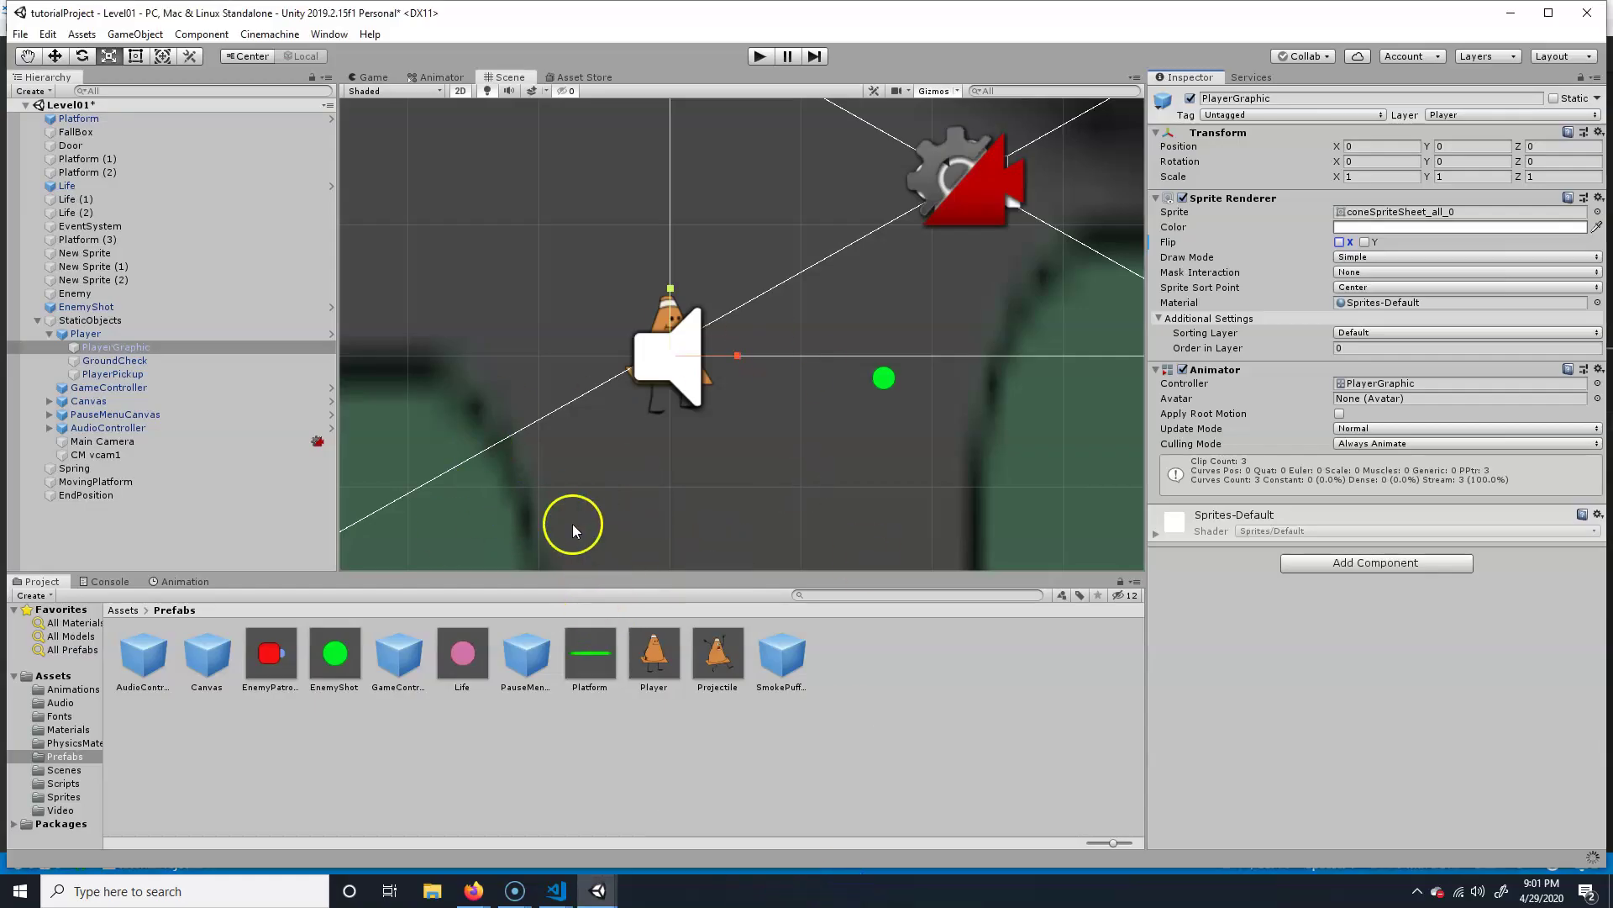
left_click(761, 54)
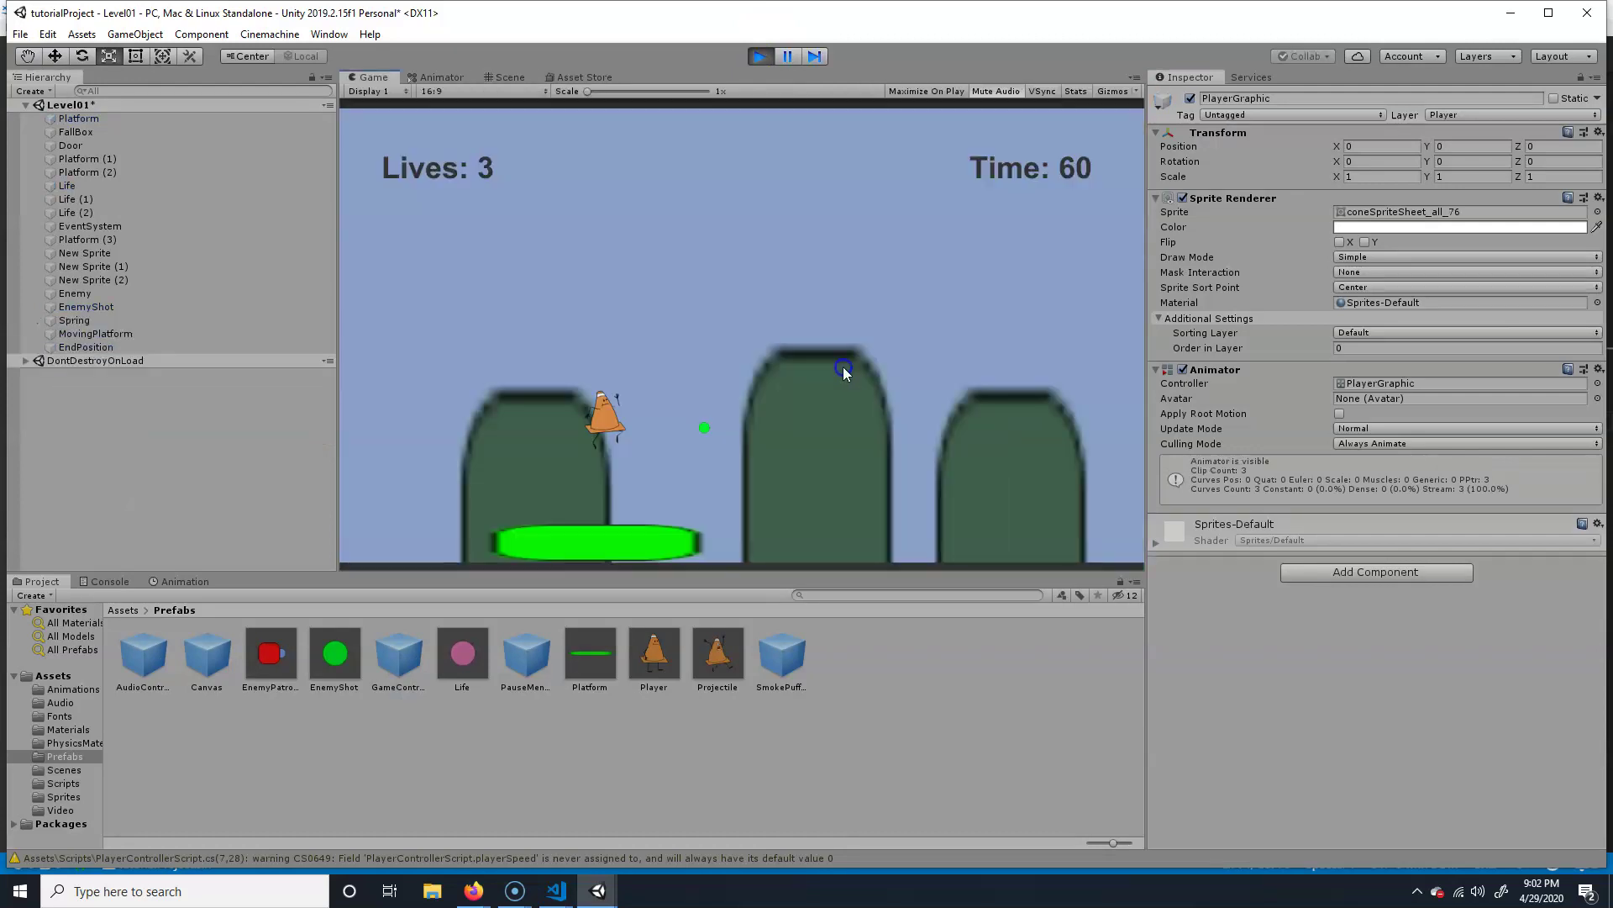
key("d")
left_click(844, 366)
key("a")
left_click(844, 367)
key("d")
left_click(844, 366)
left_click(843, 367)
key("a")
left_click(844, 367)
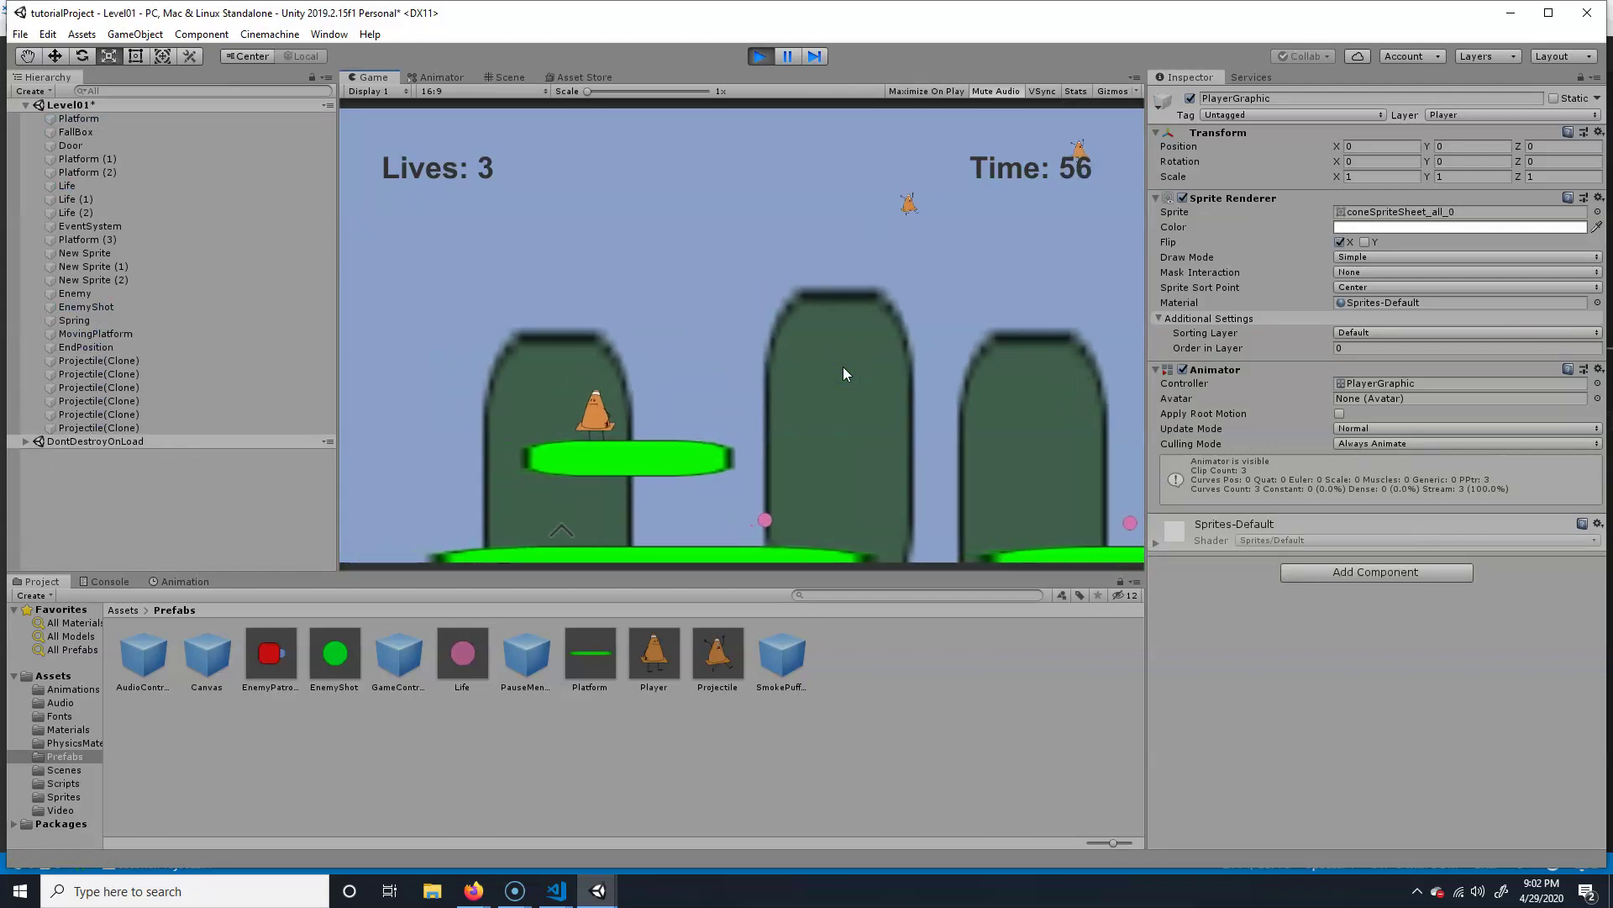
left_click(757, 56)
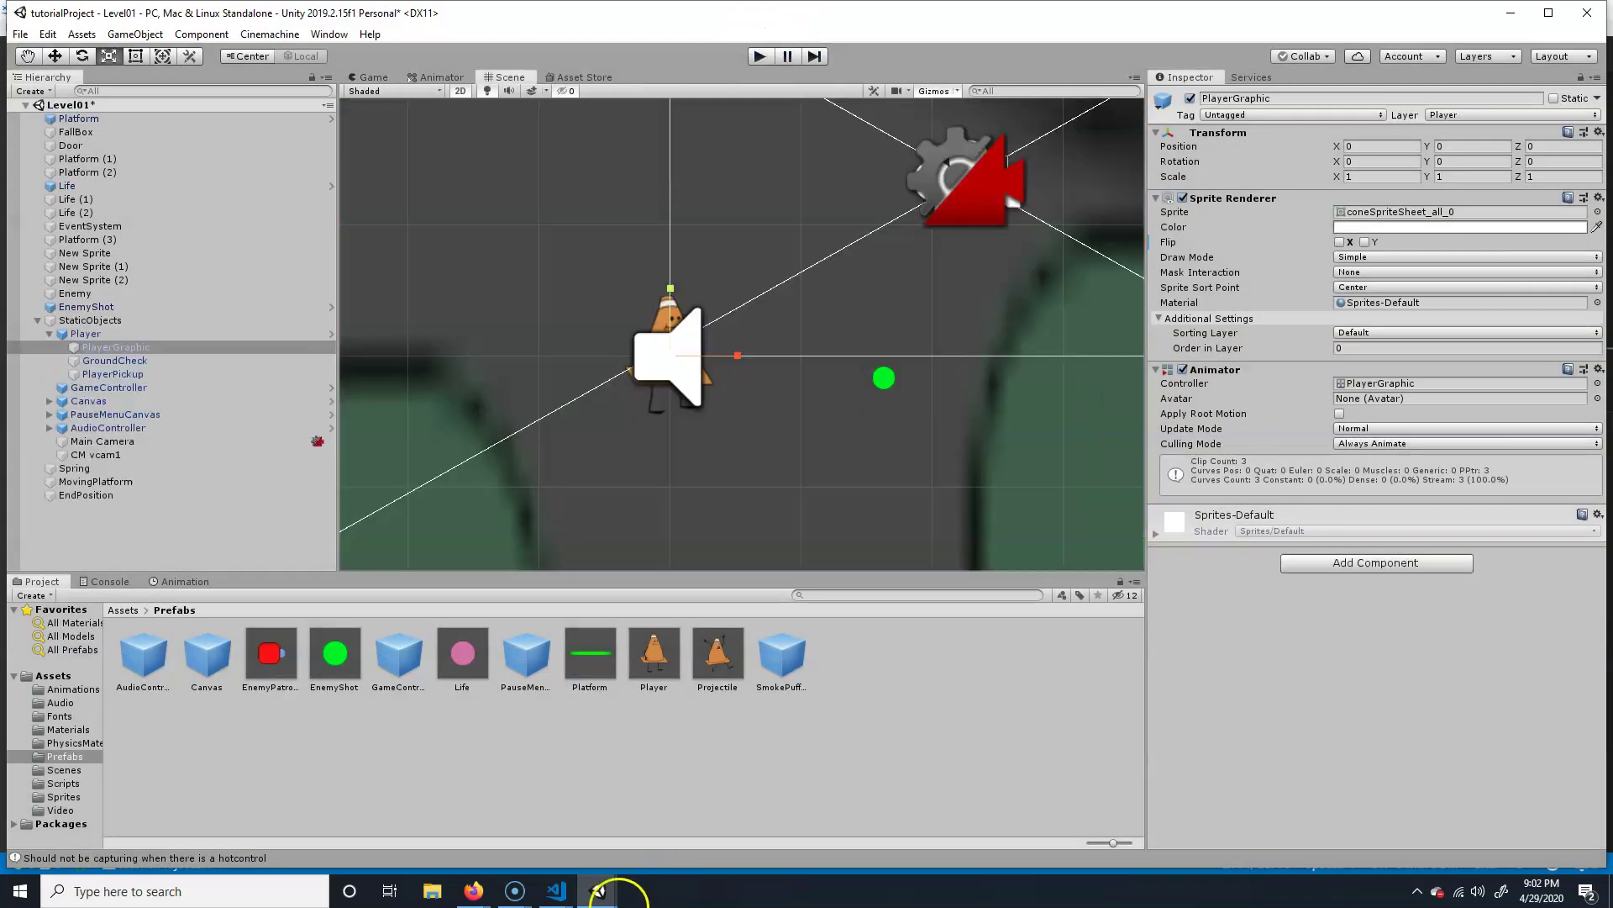
- Back in PlayerControllerScript.cs, move the minus sign from the else branch's shootXSpeed to the flipX branch's, and add a blank line atop the Fire1 block
mouse_move(559, 886)
left_click(626, 827)
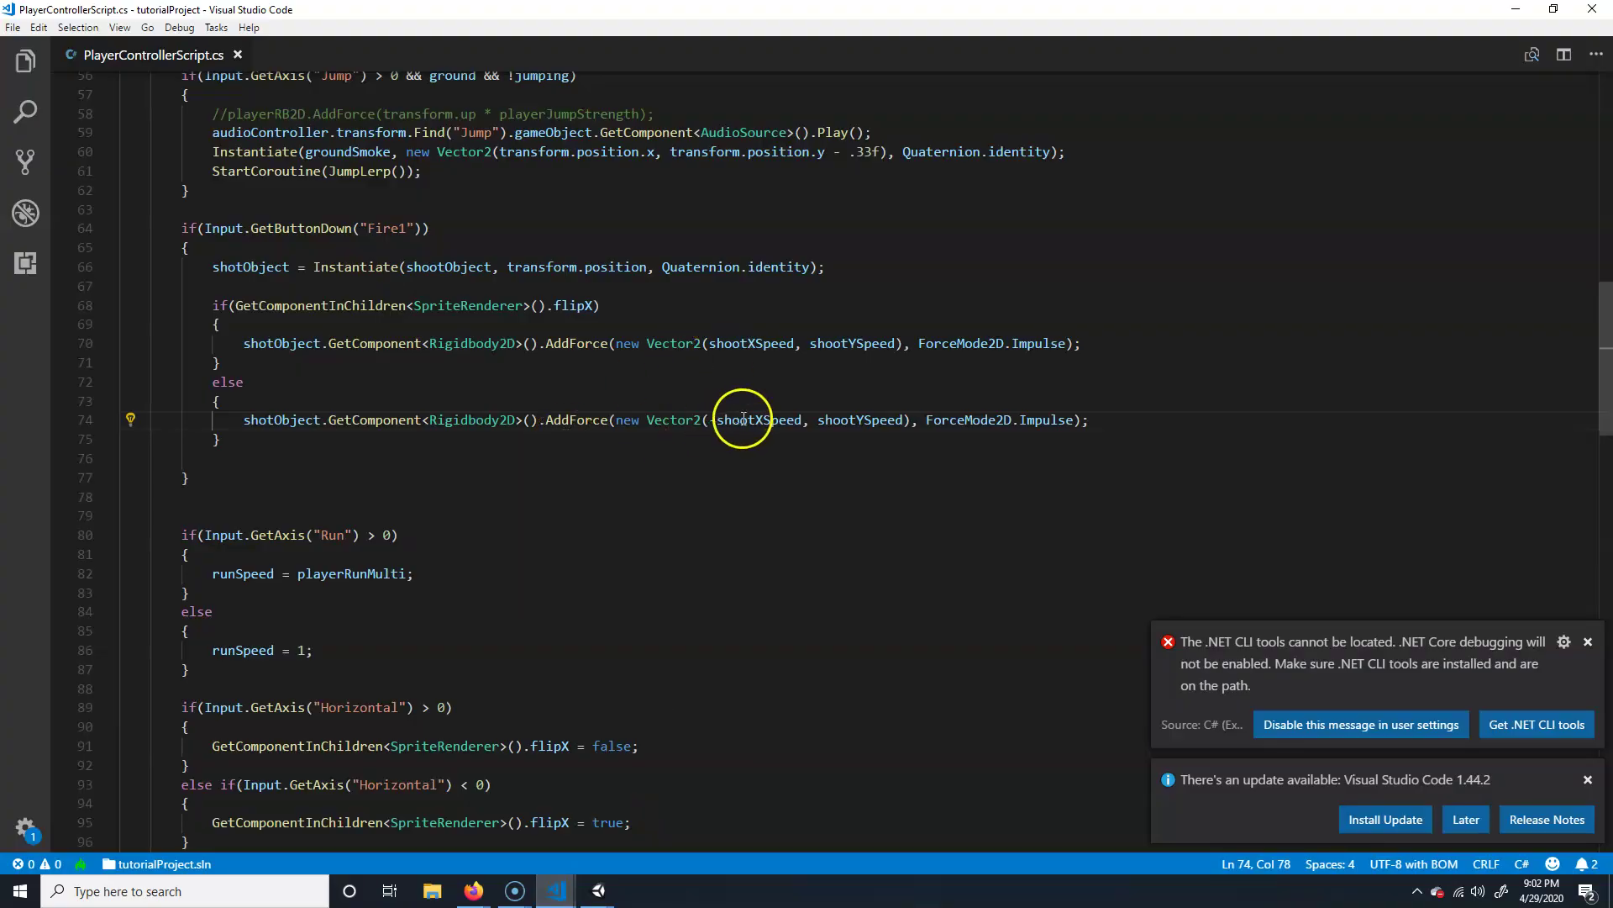
left_click(706, 345)
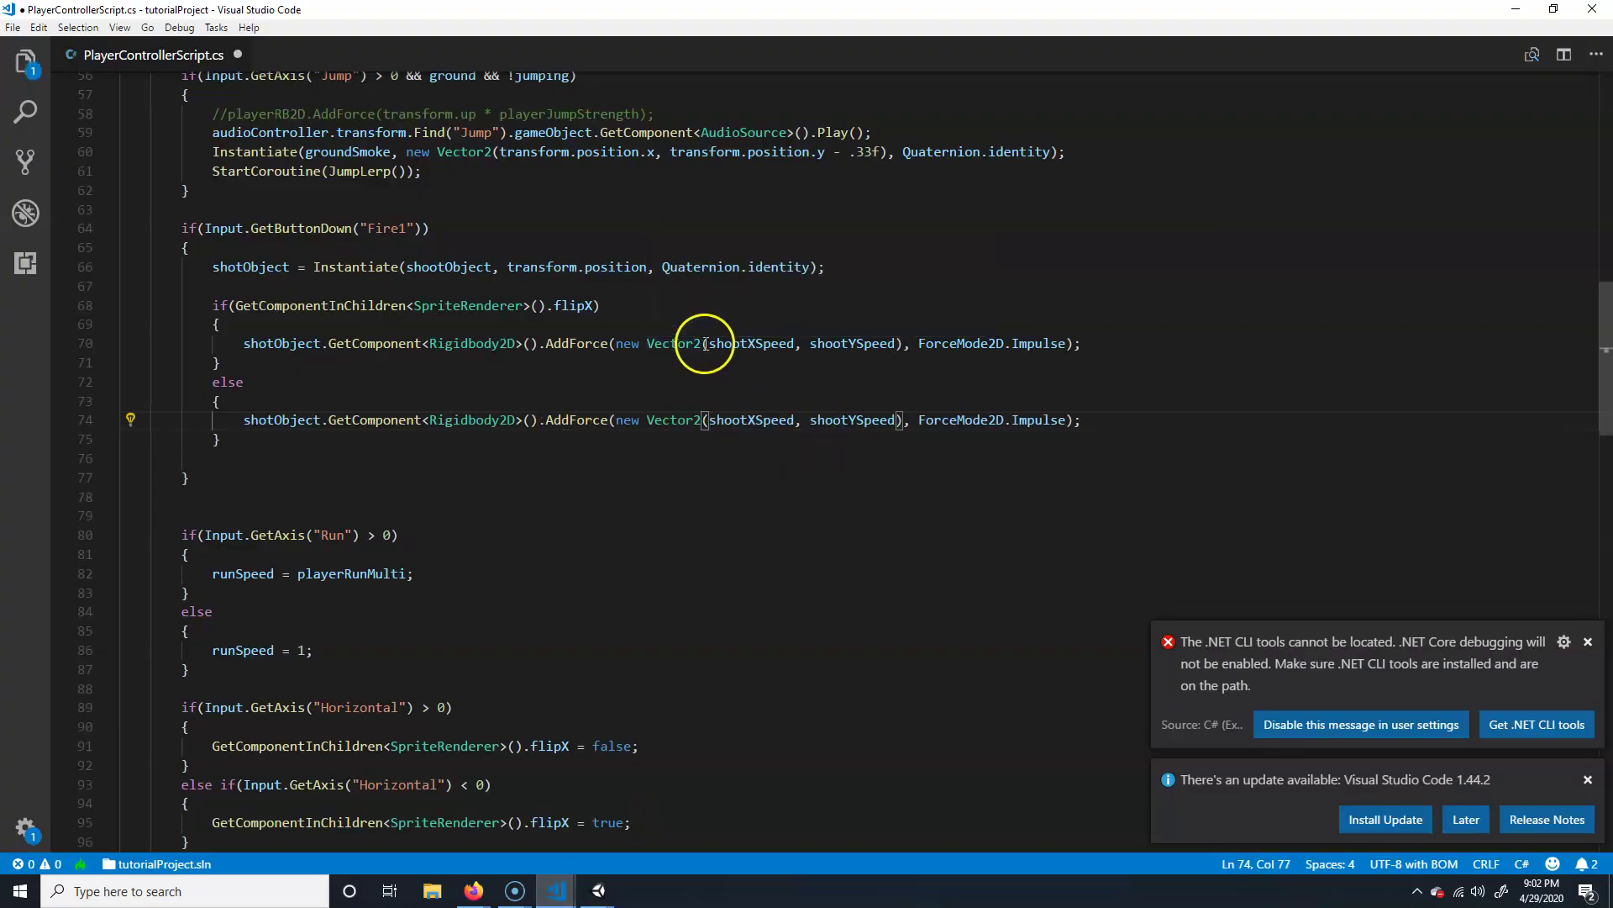
type("-")
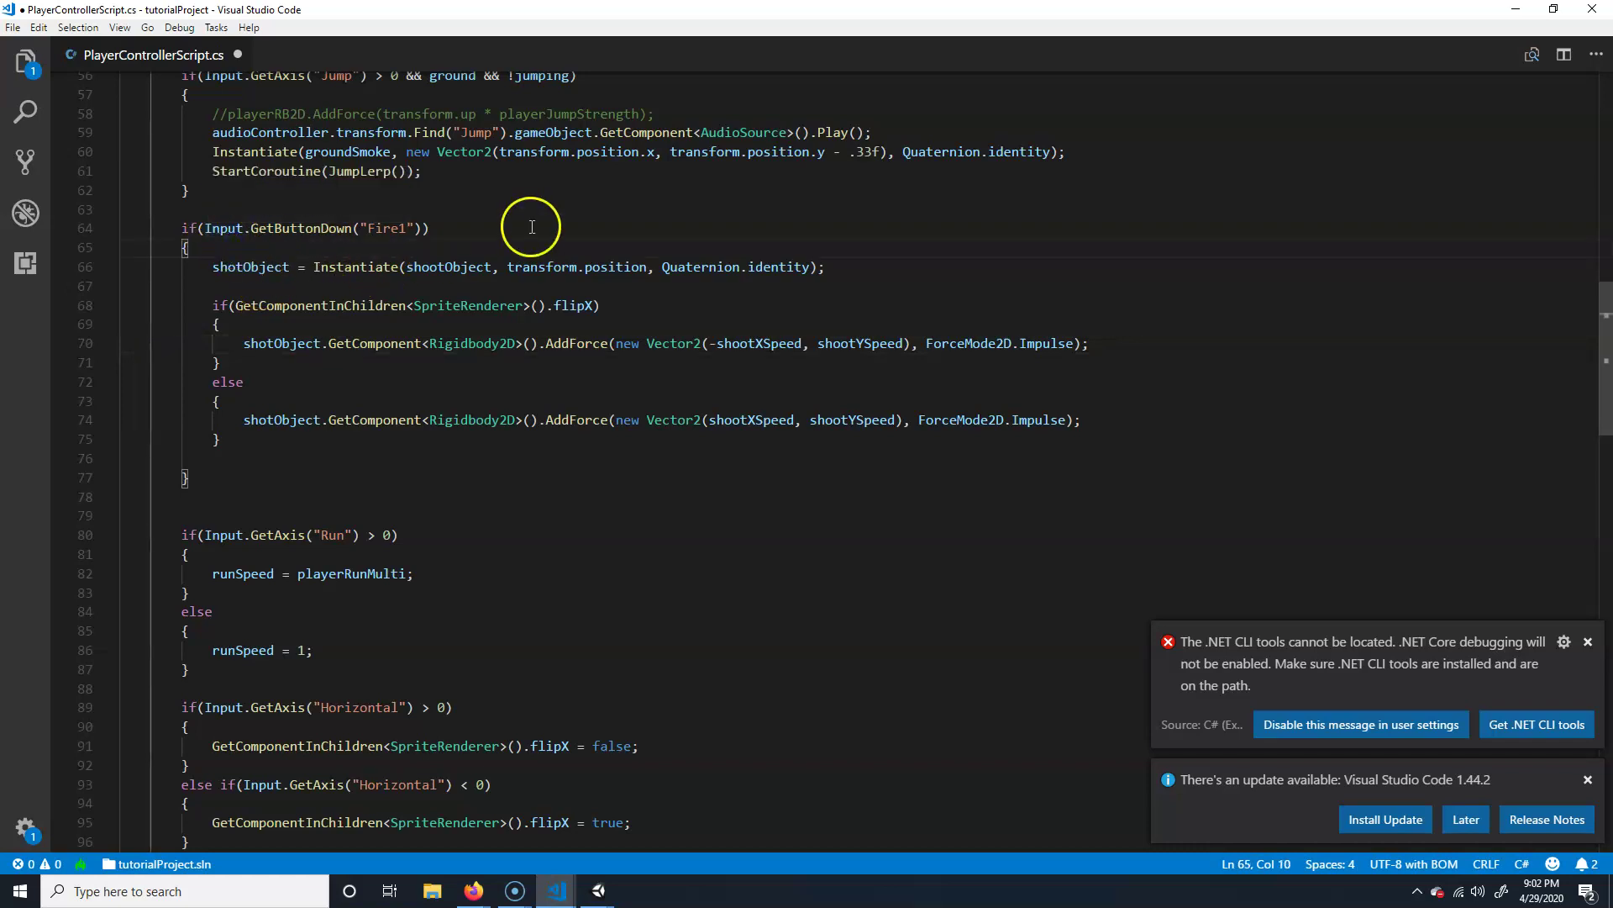
key("Return")
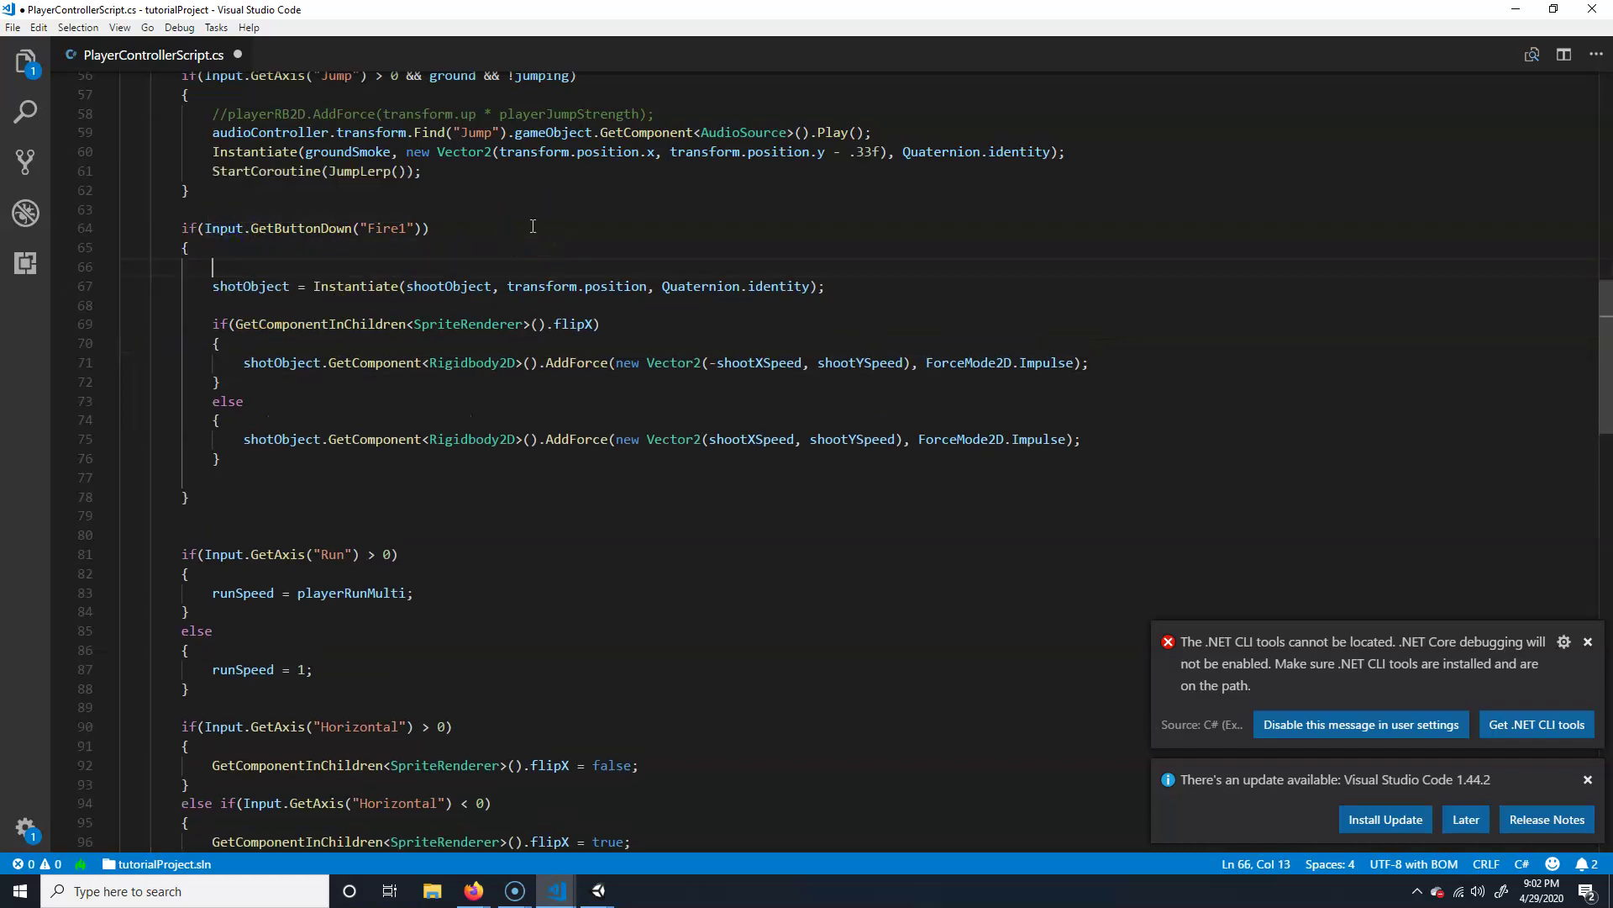
type("shootTime =")
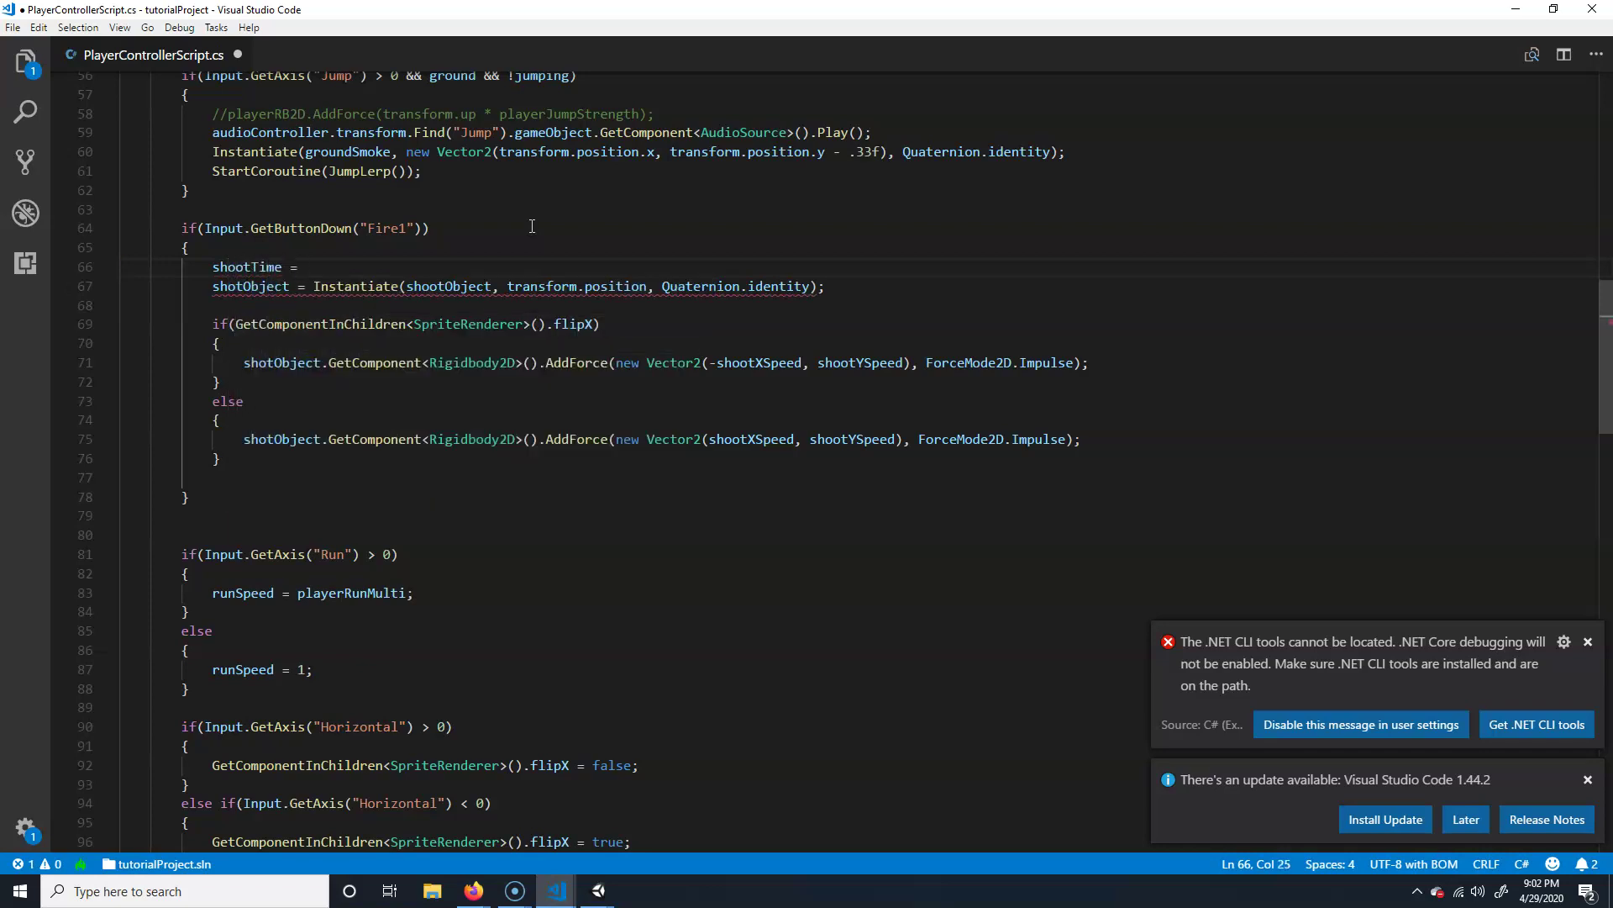
left_click_drag(299, 250, 206, 273)
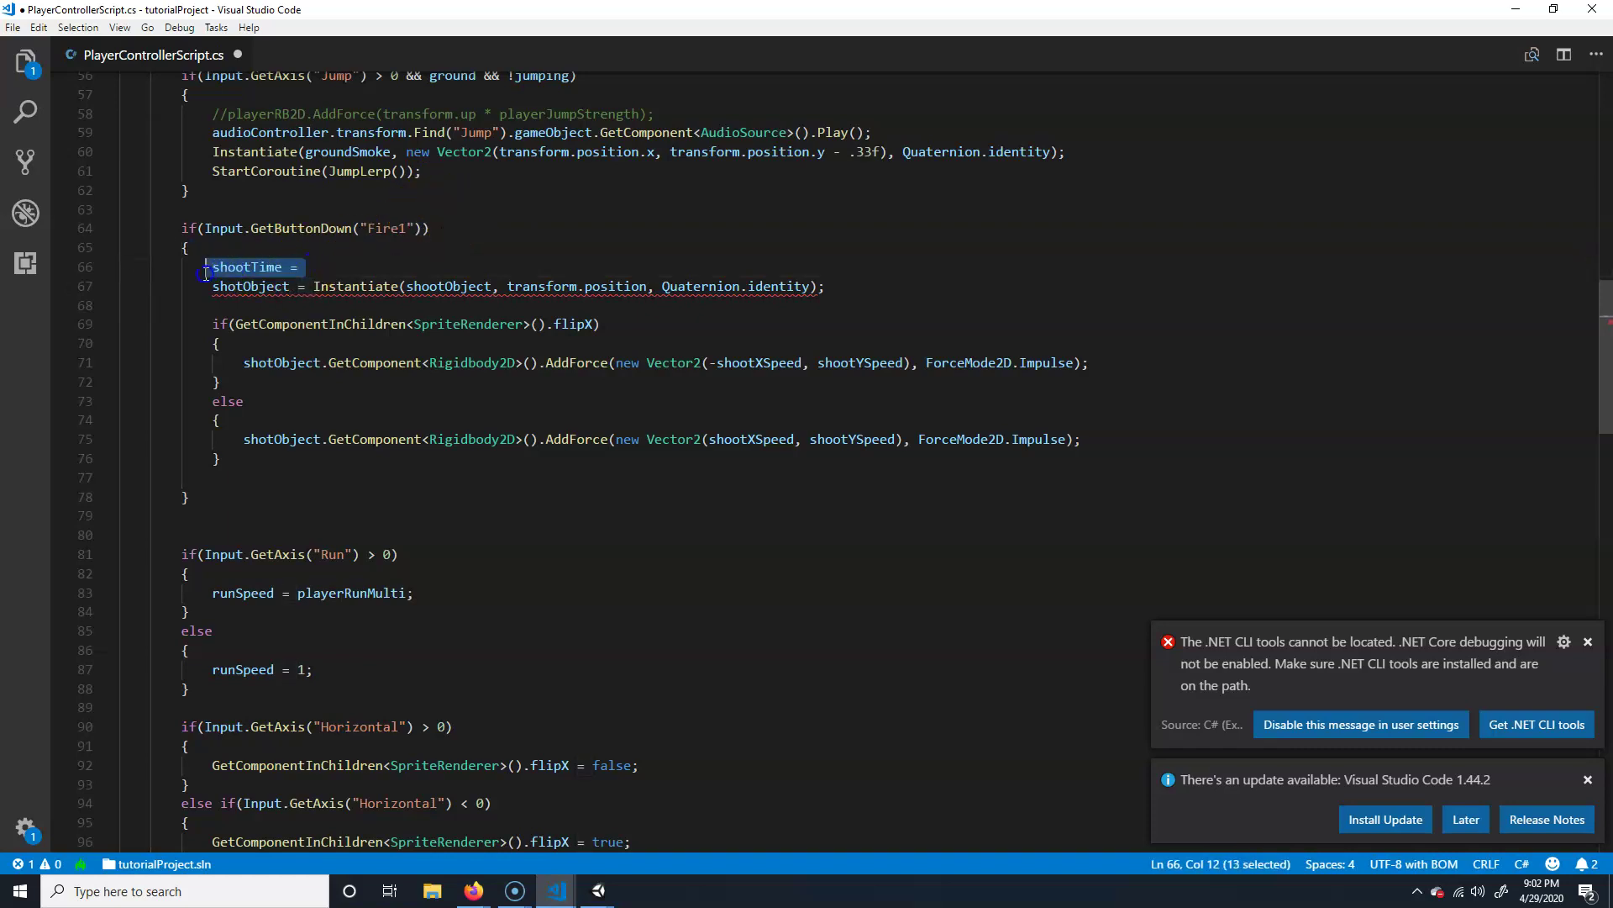
key("BackSpace")
- Extend the Fire1 if condition with && Time.time > shootTime
left_click(431, 228)
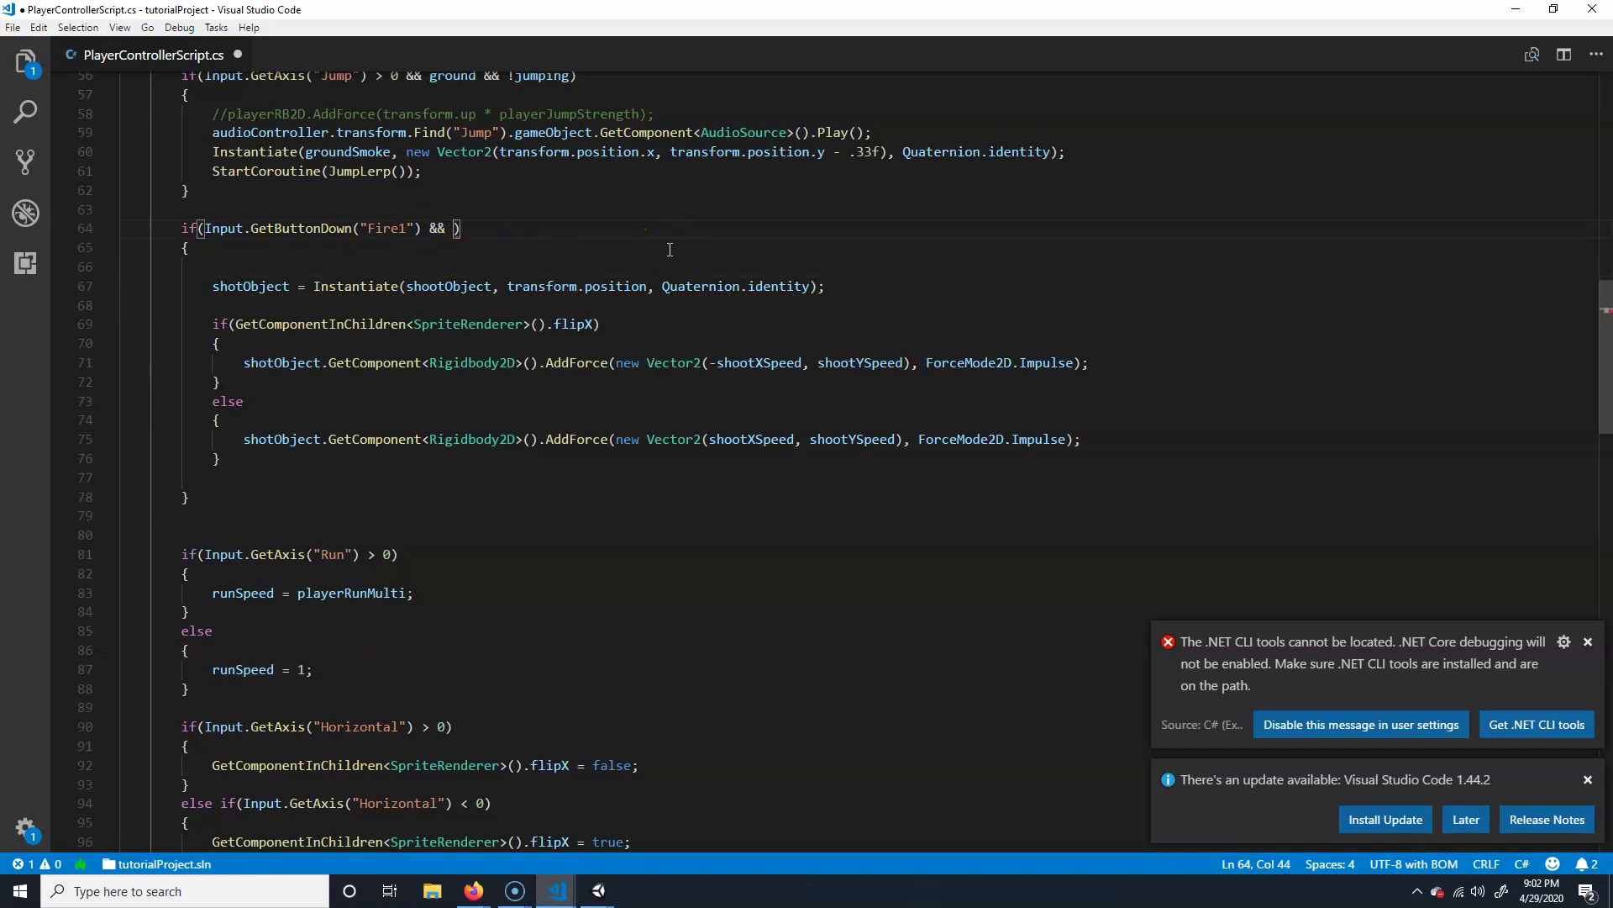
type("&& Time.time")
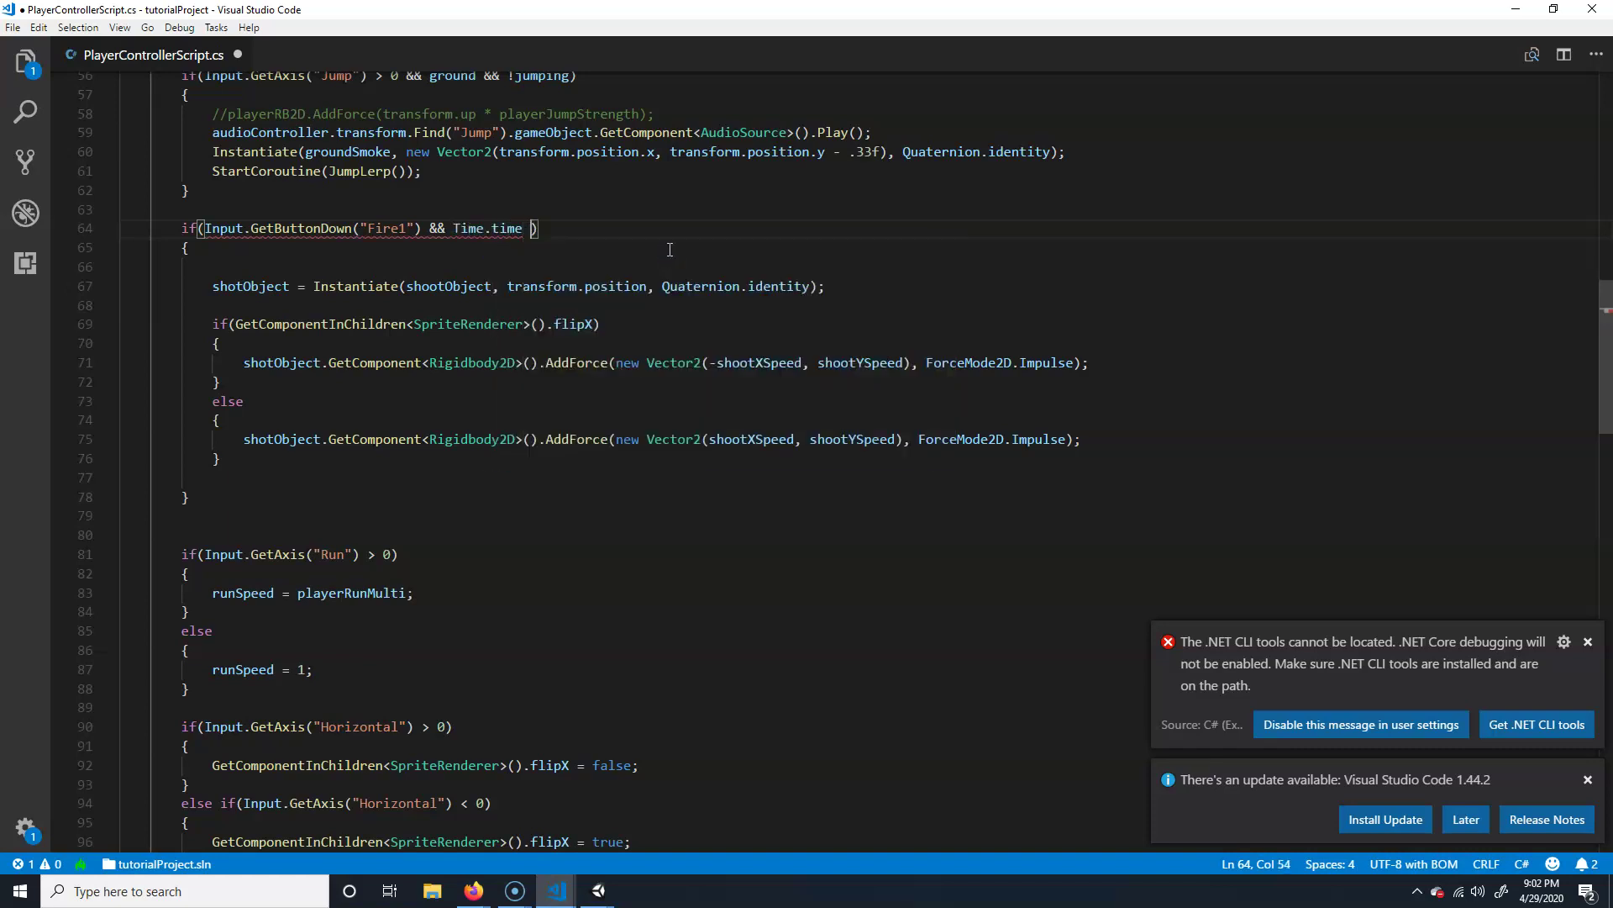
type(" > shoot")
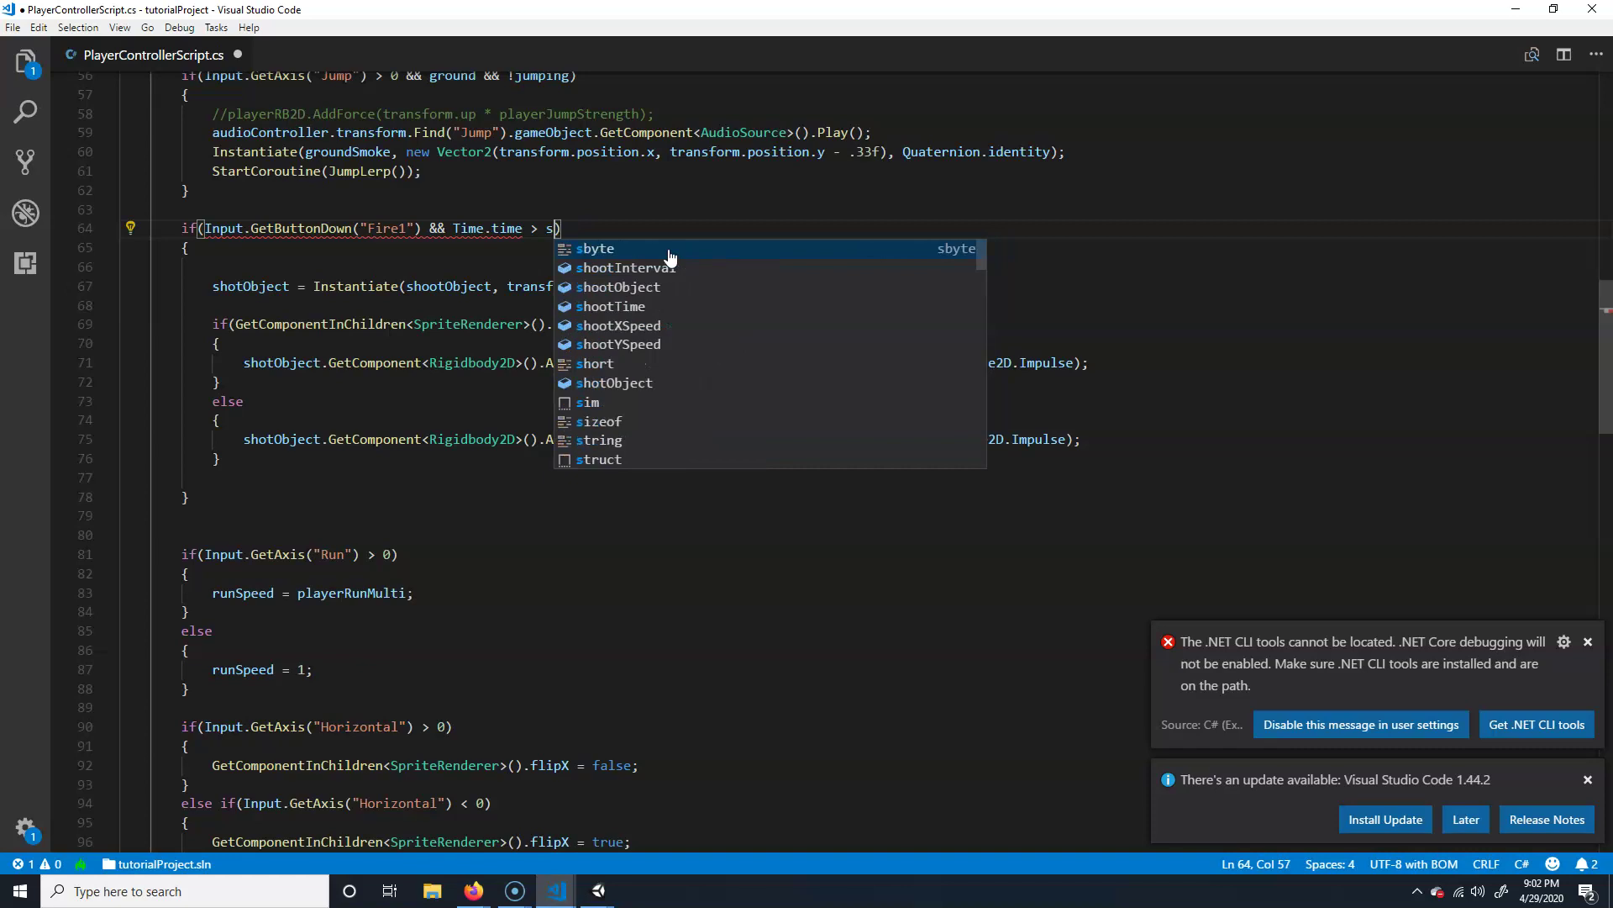
type("Time")
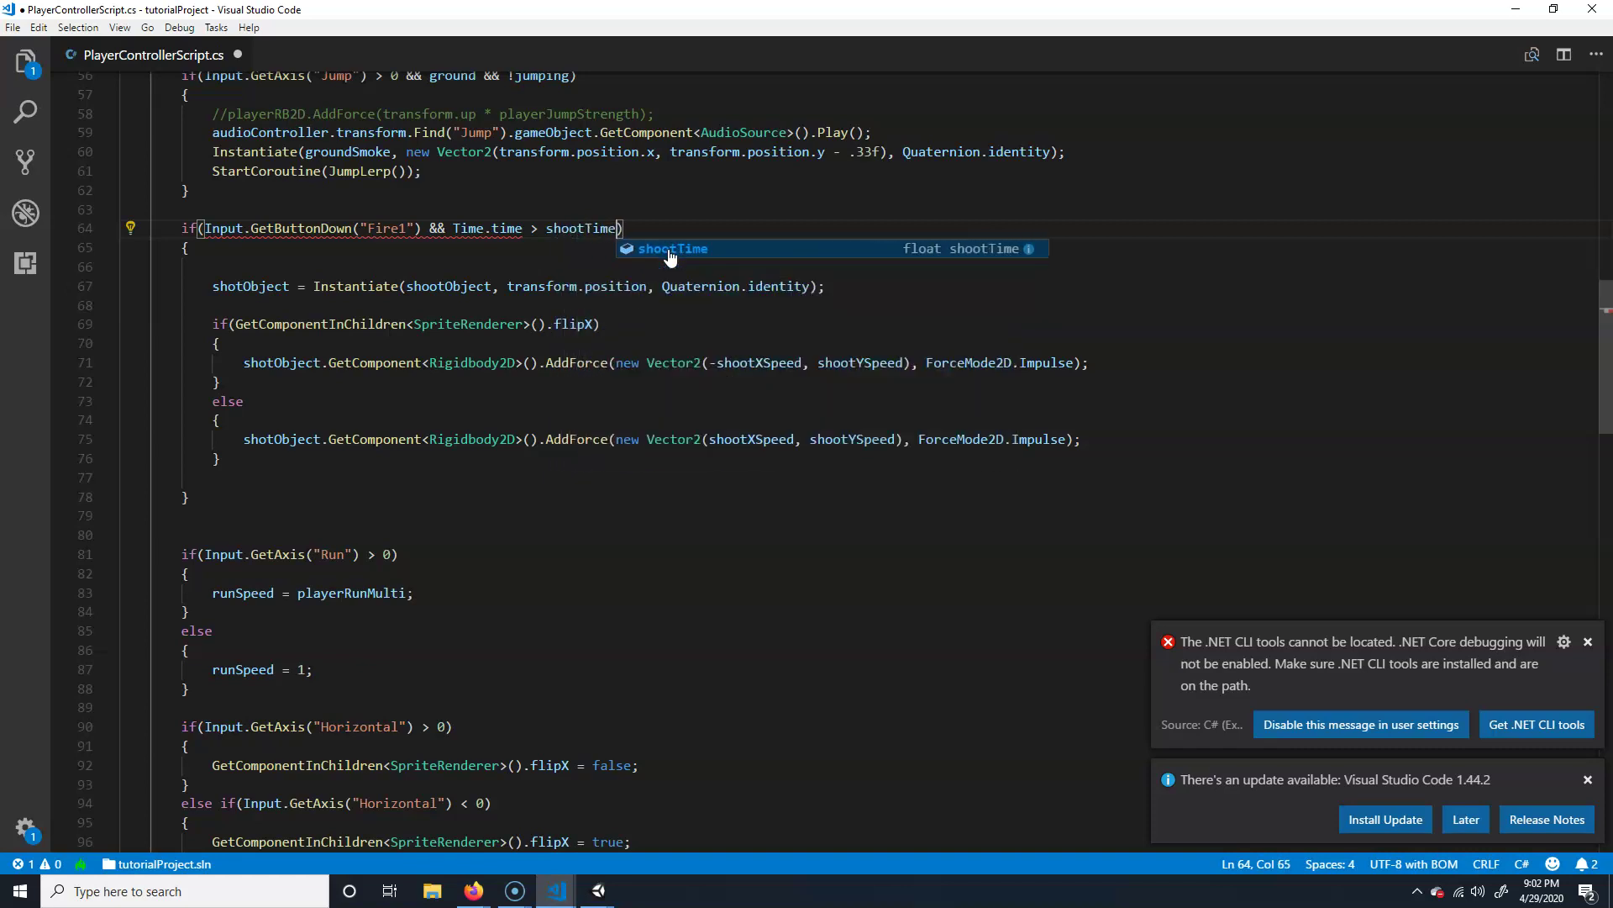
left_click_drag(546, 228, 623, 229)
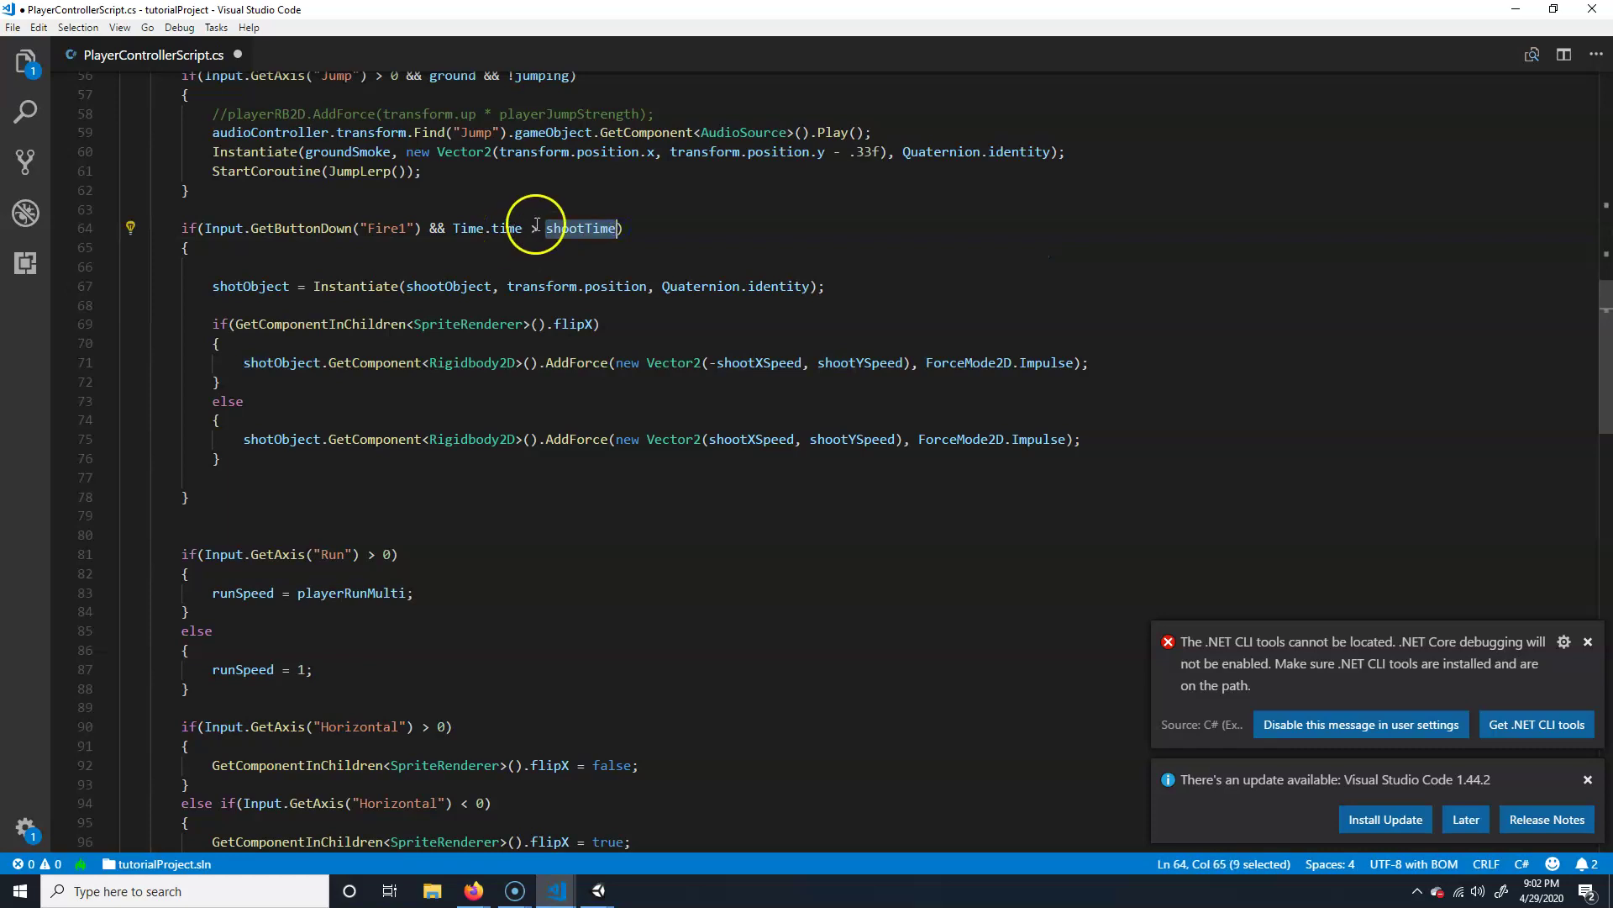
left_click_drag(617, 229, 554, 231)
- Add shootTime = Time.time + shootInterval; on the blank line above the Instantiate call and save the script
left_click(403, 250)
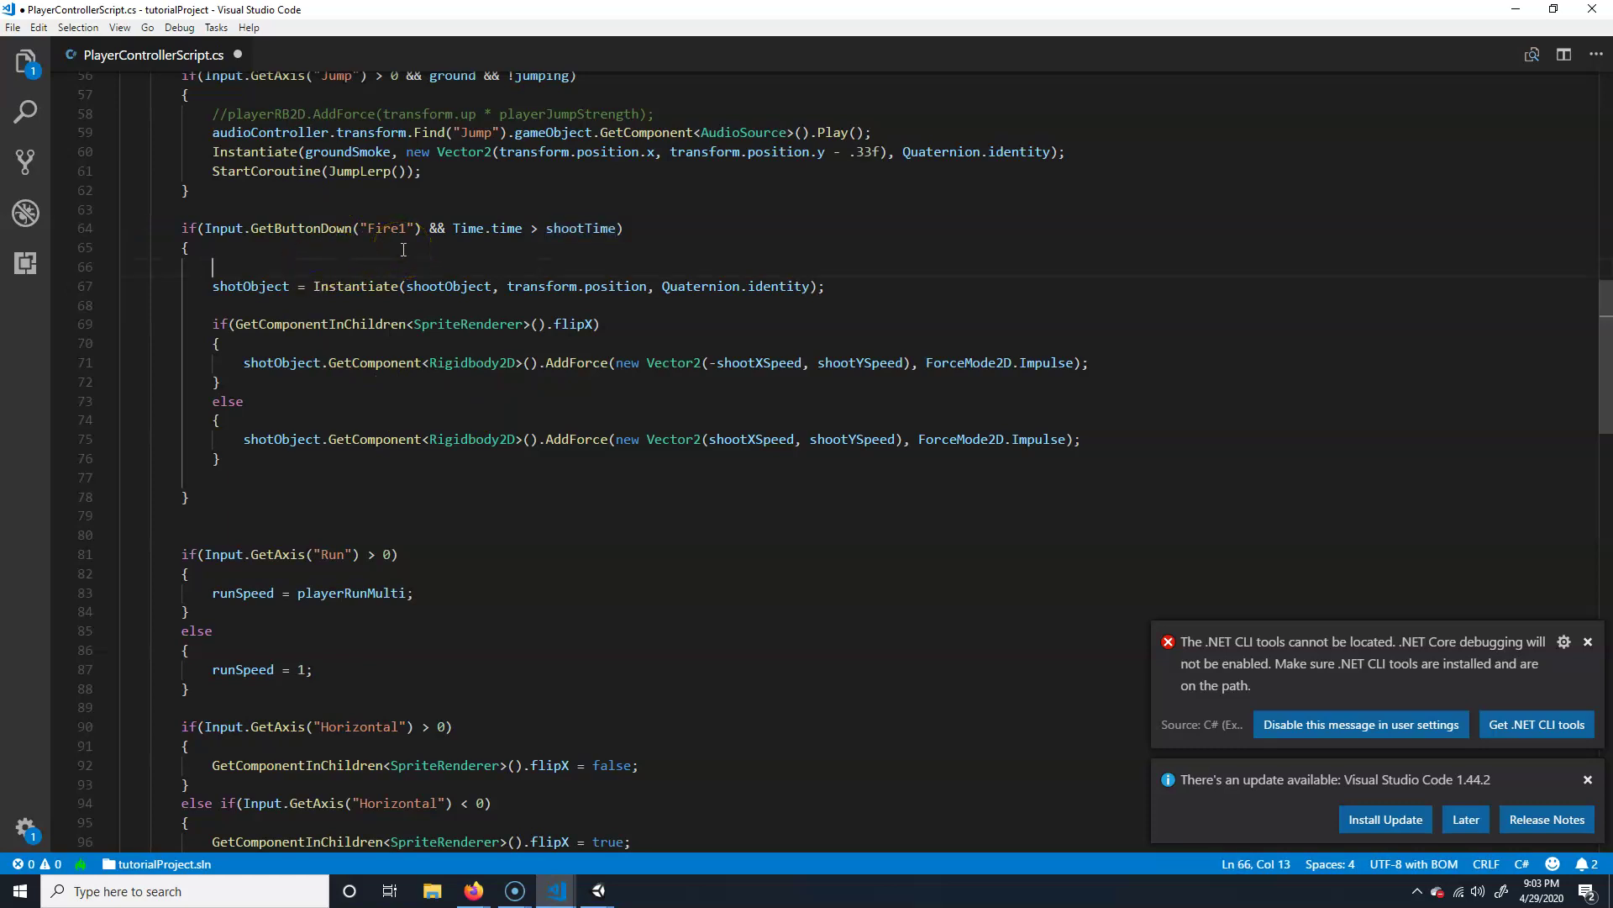
type("shootT")
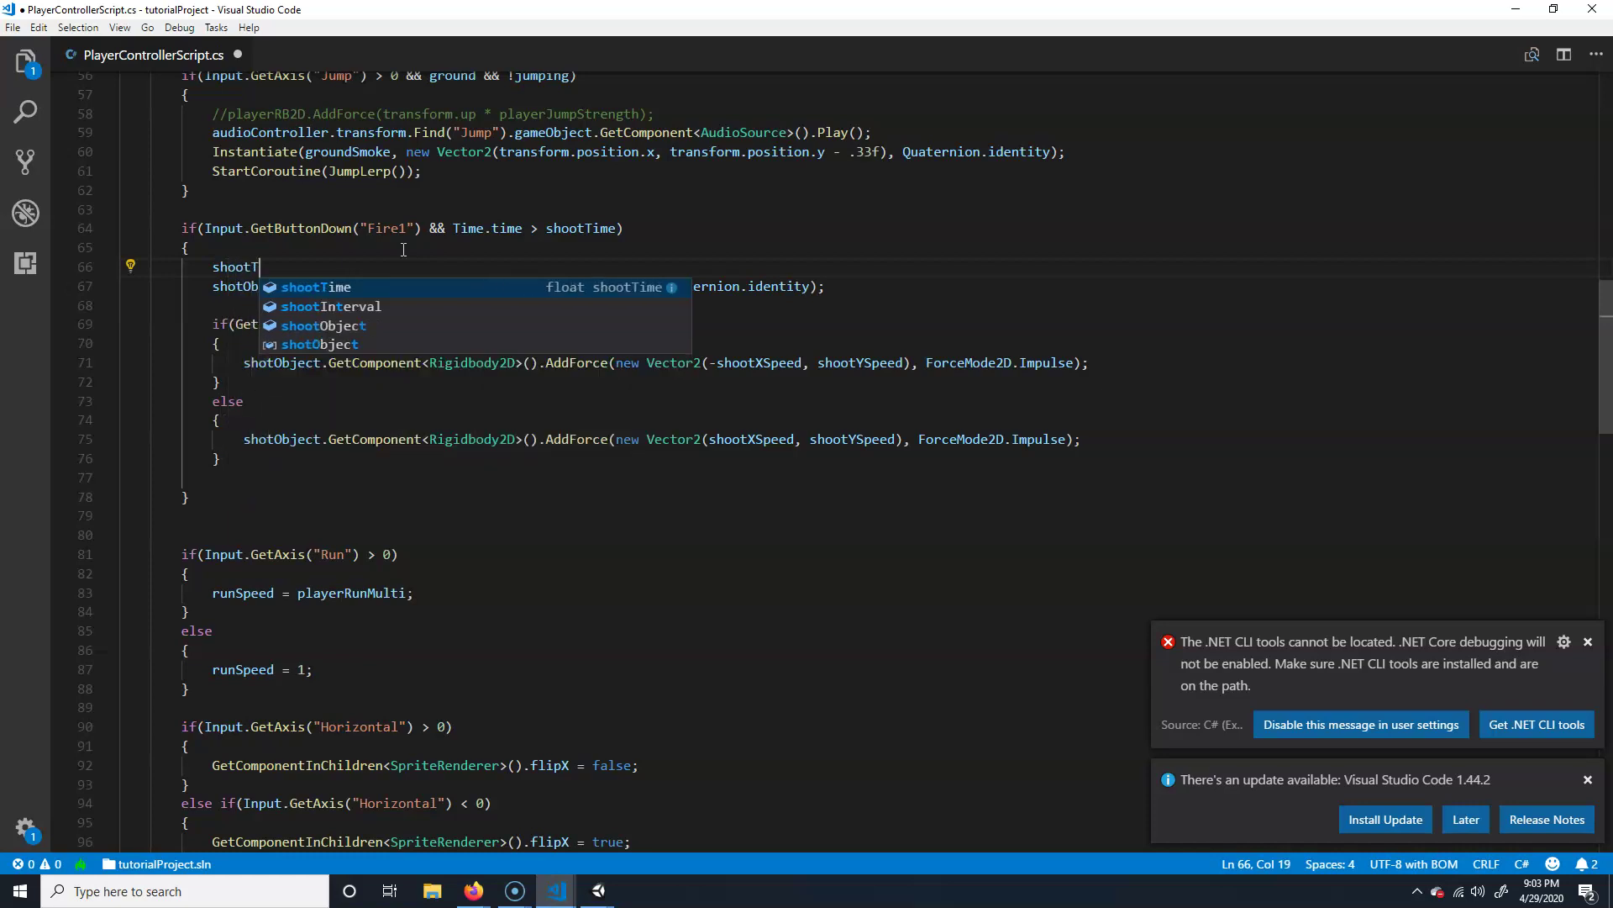
type("ime = Time.time +")
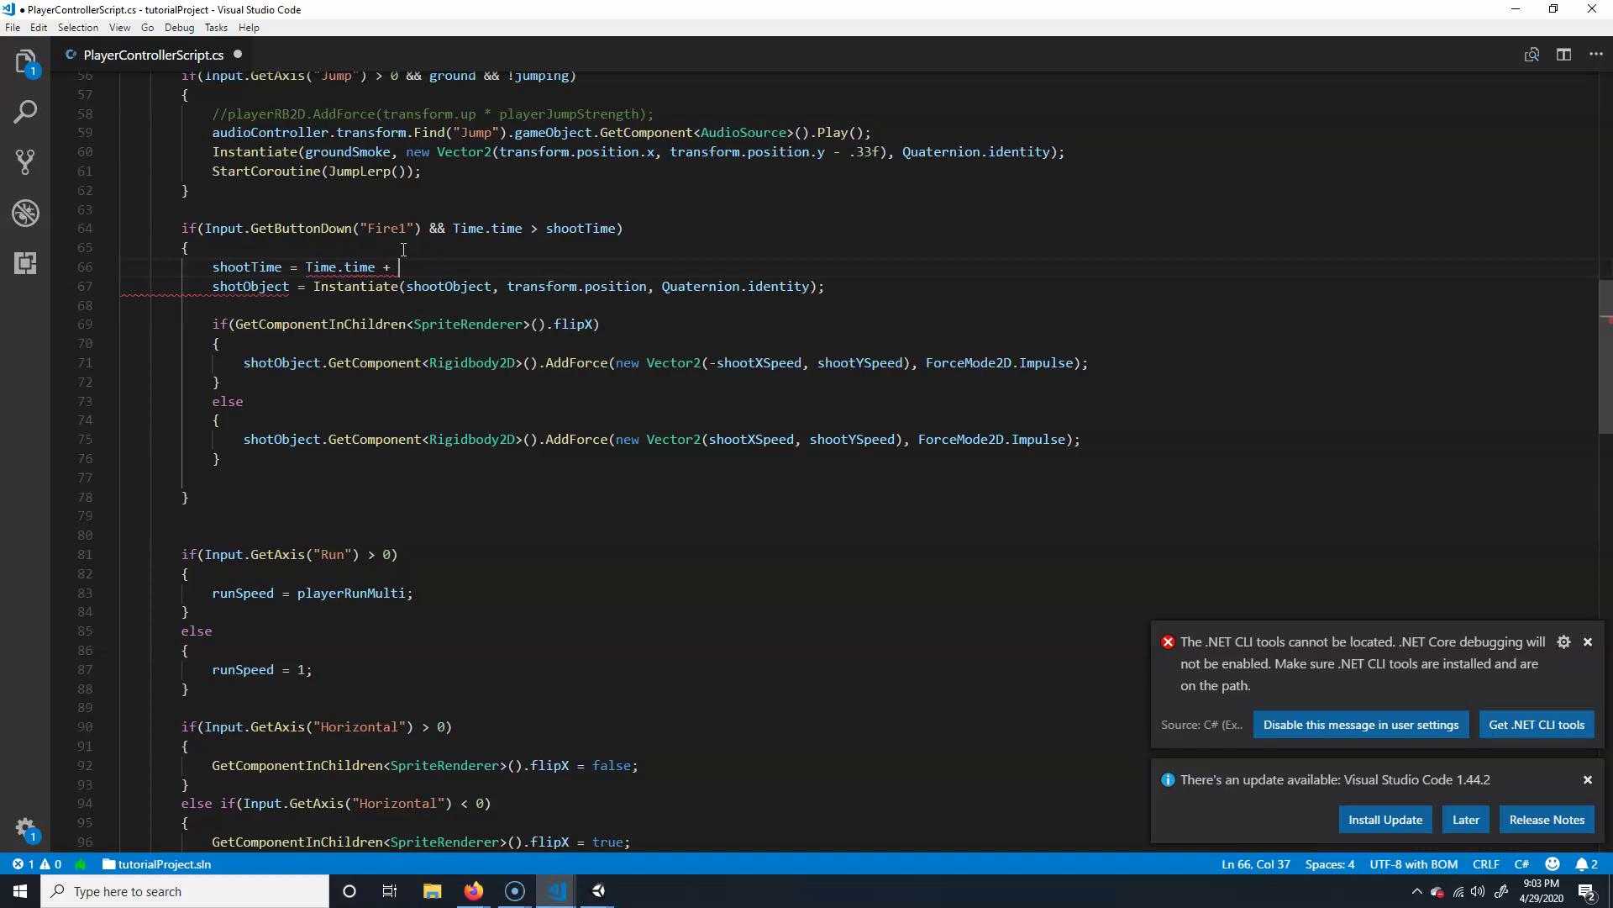
type("shoot")
key("Tab")
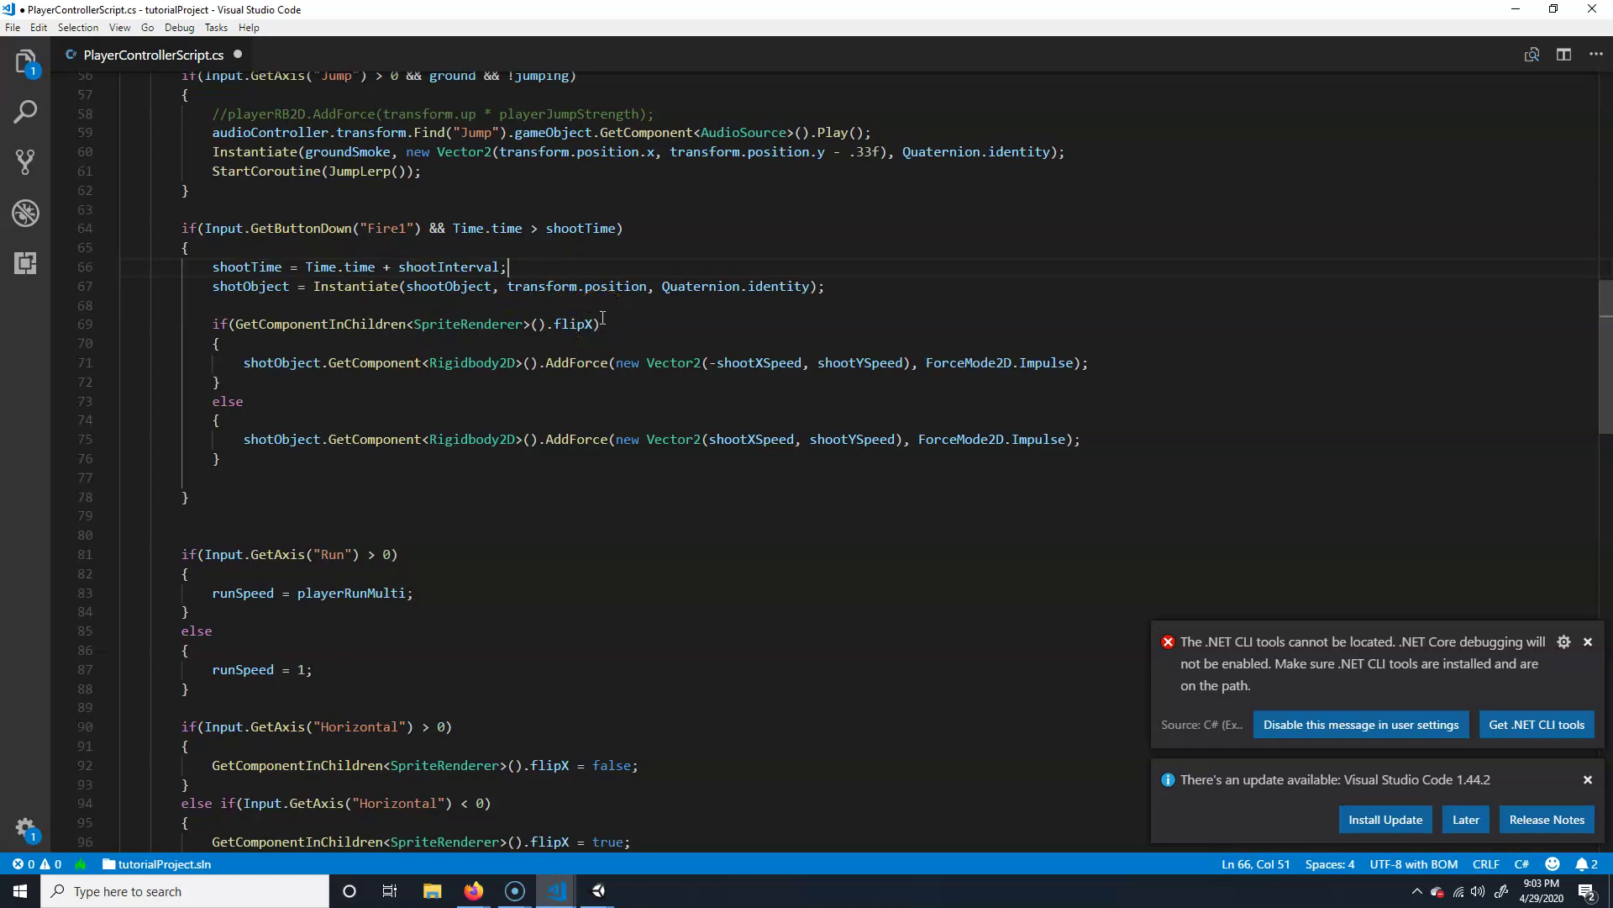
left_click(251, 266)
left_click_drag(288, 266, 211, 266)
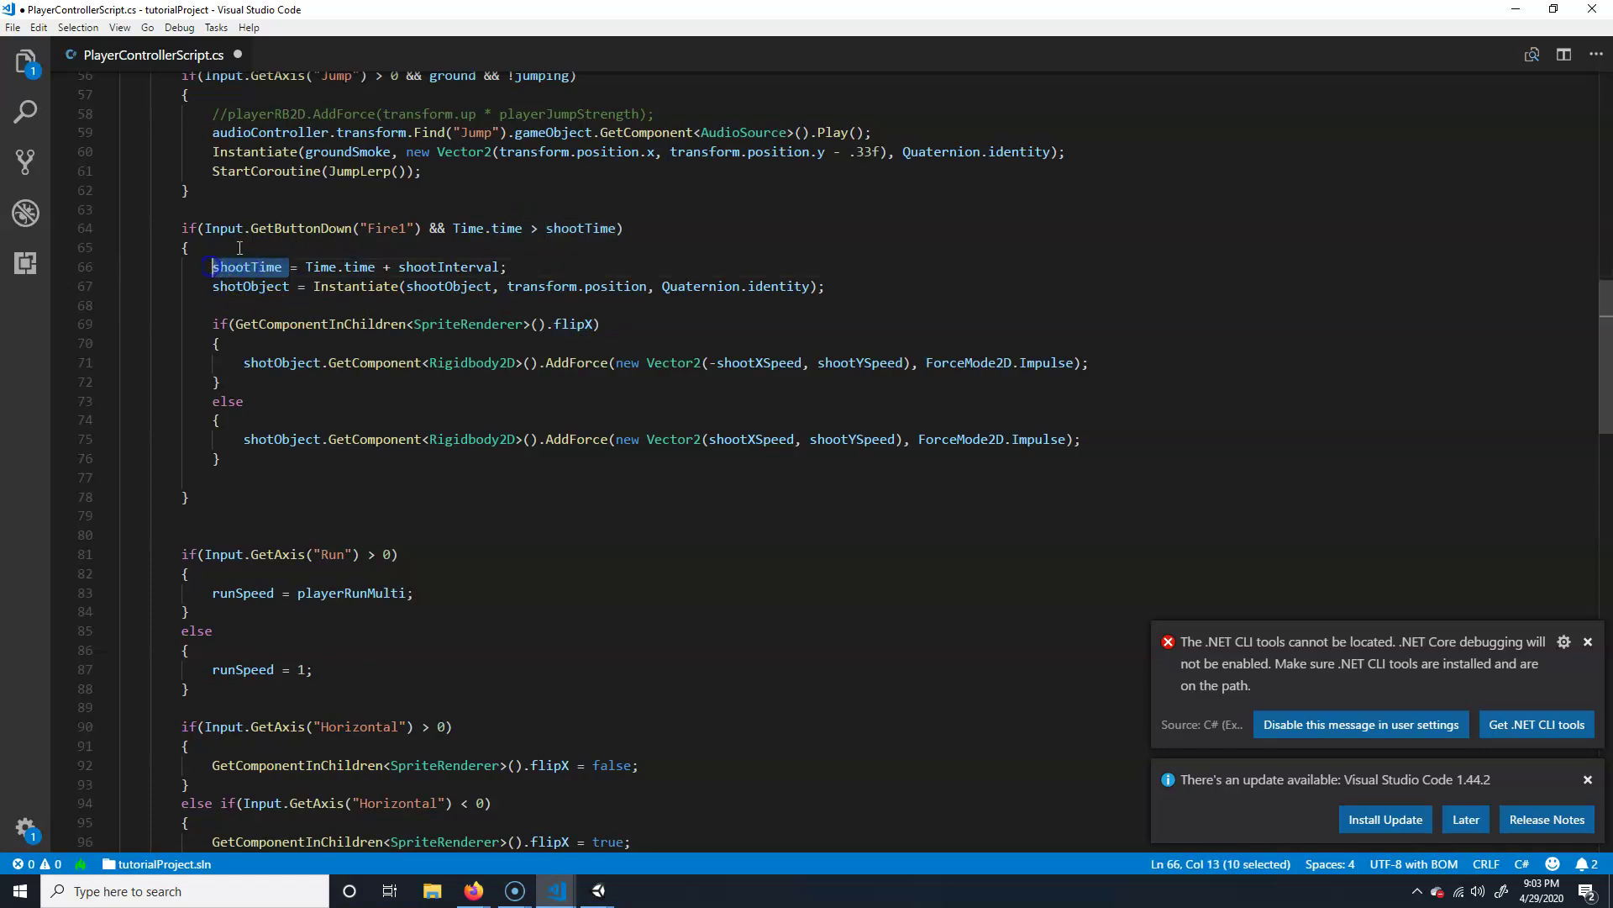
left_click(519, 227)
left_click_drag(540, 227, 618, 228)
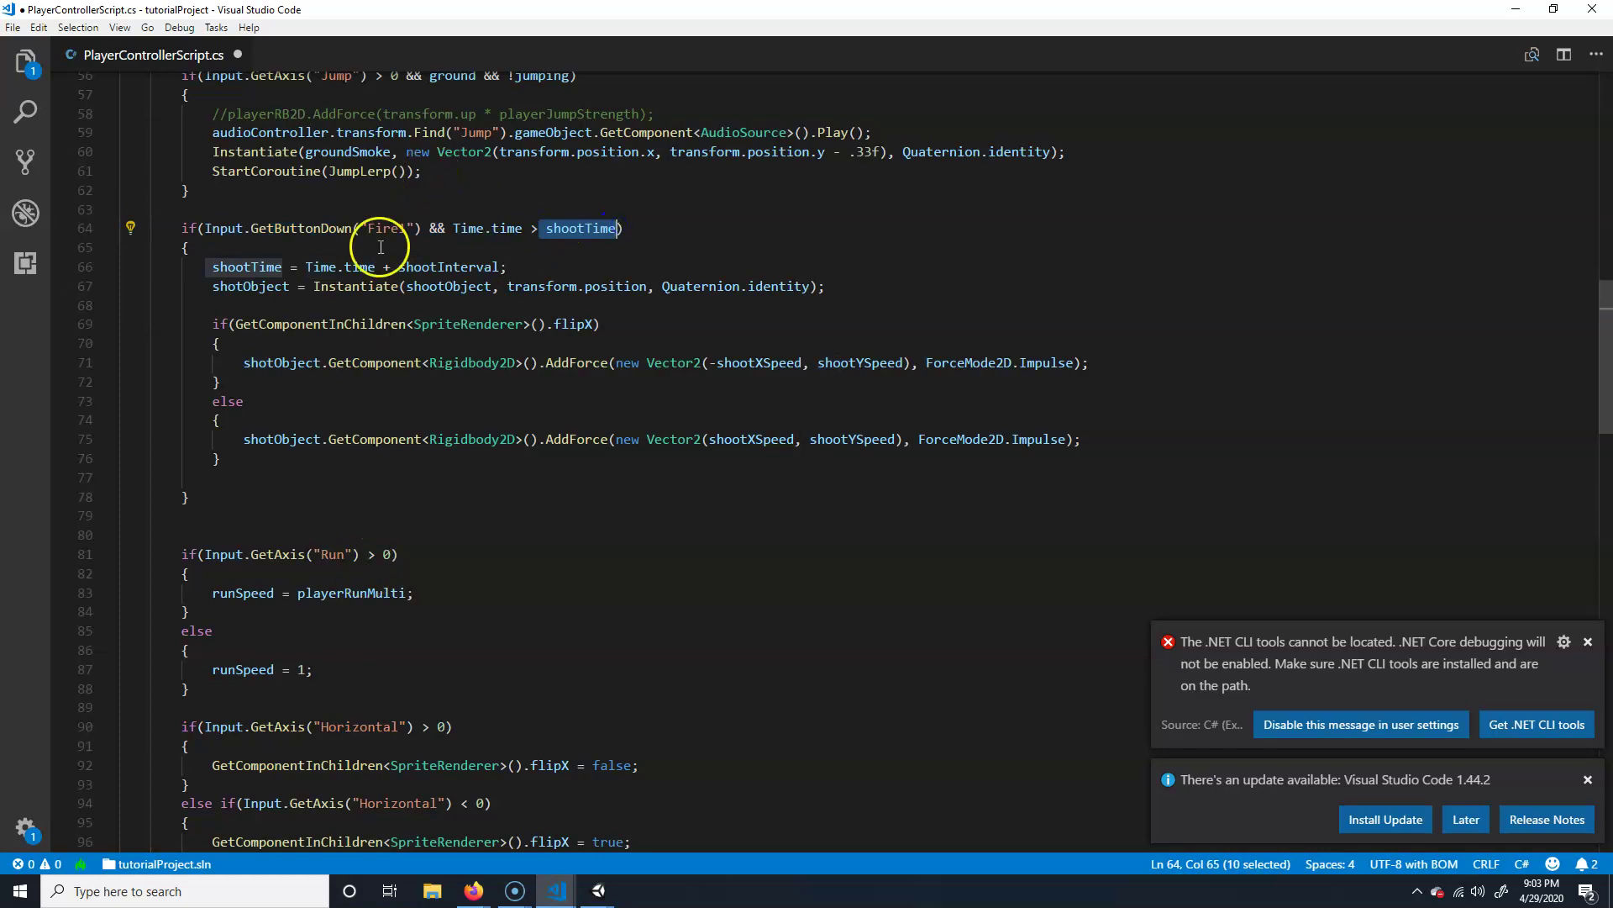
left_click(530, 266)
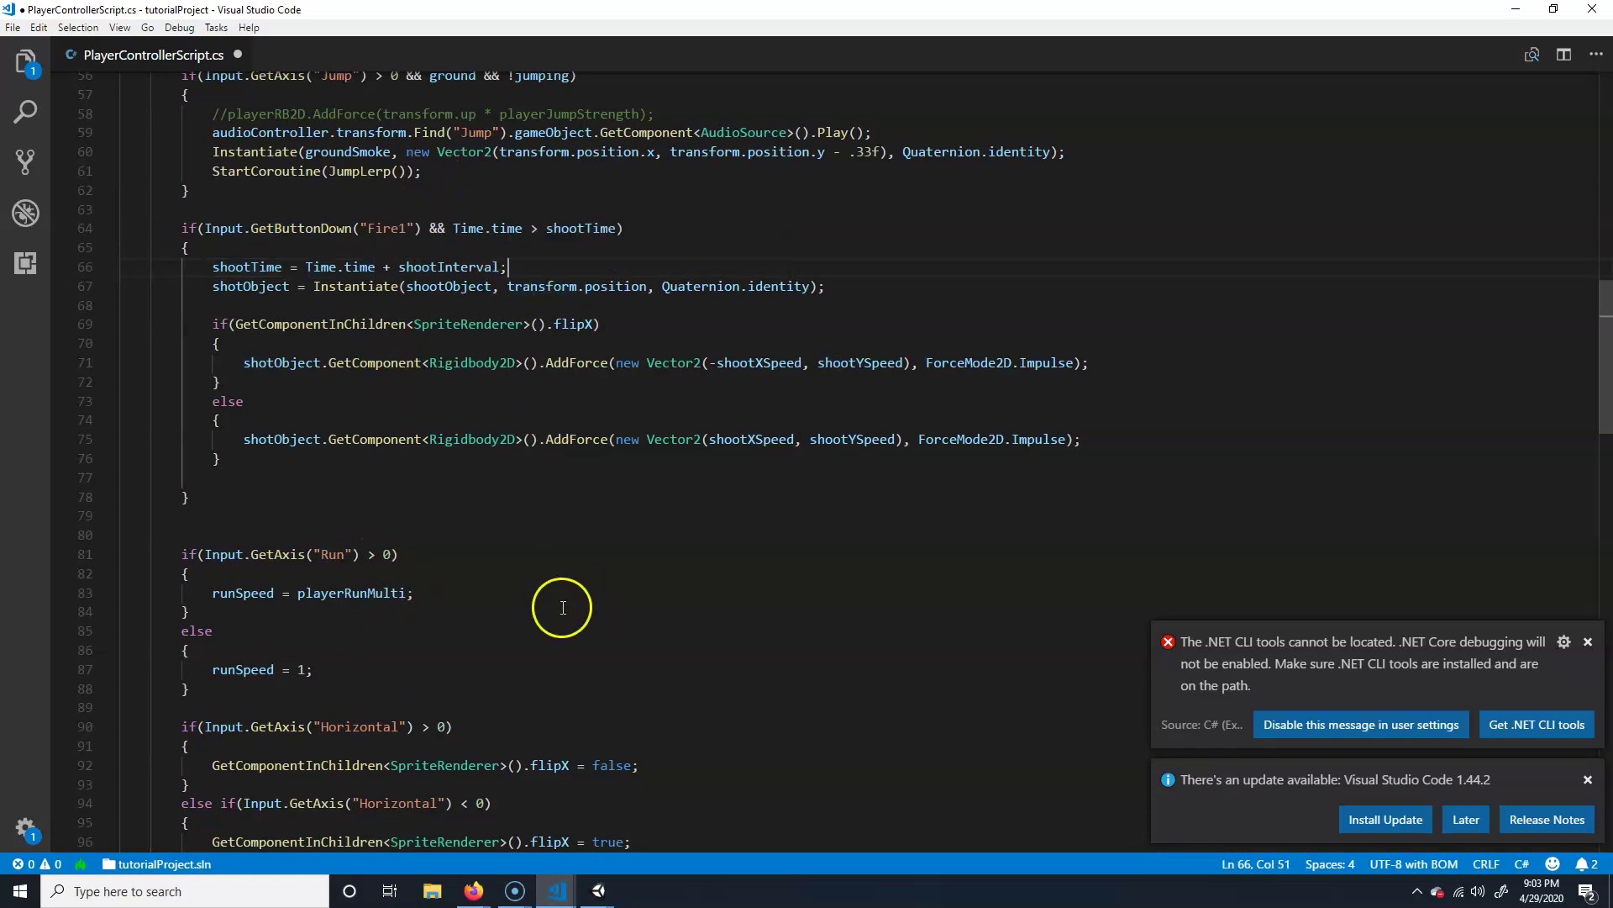
key("ctrl+s")
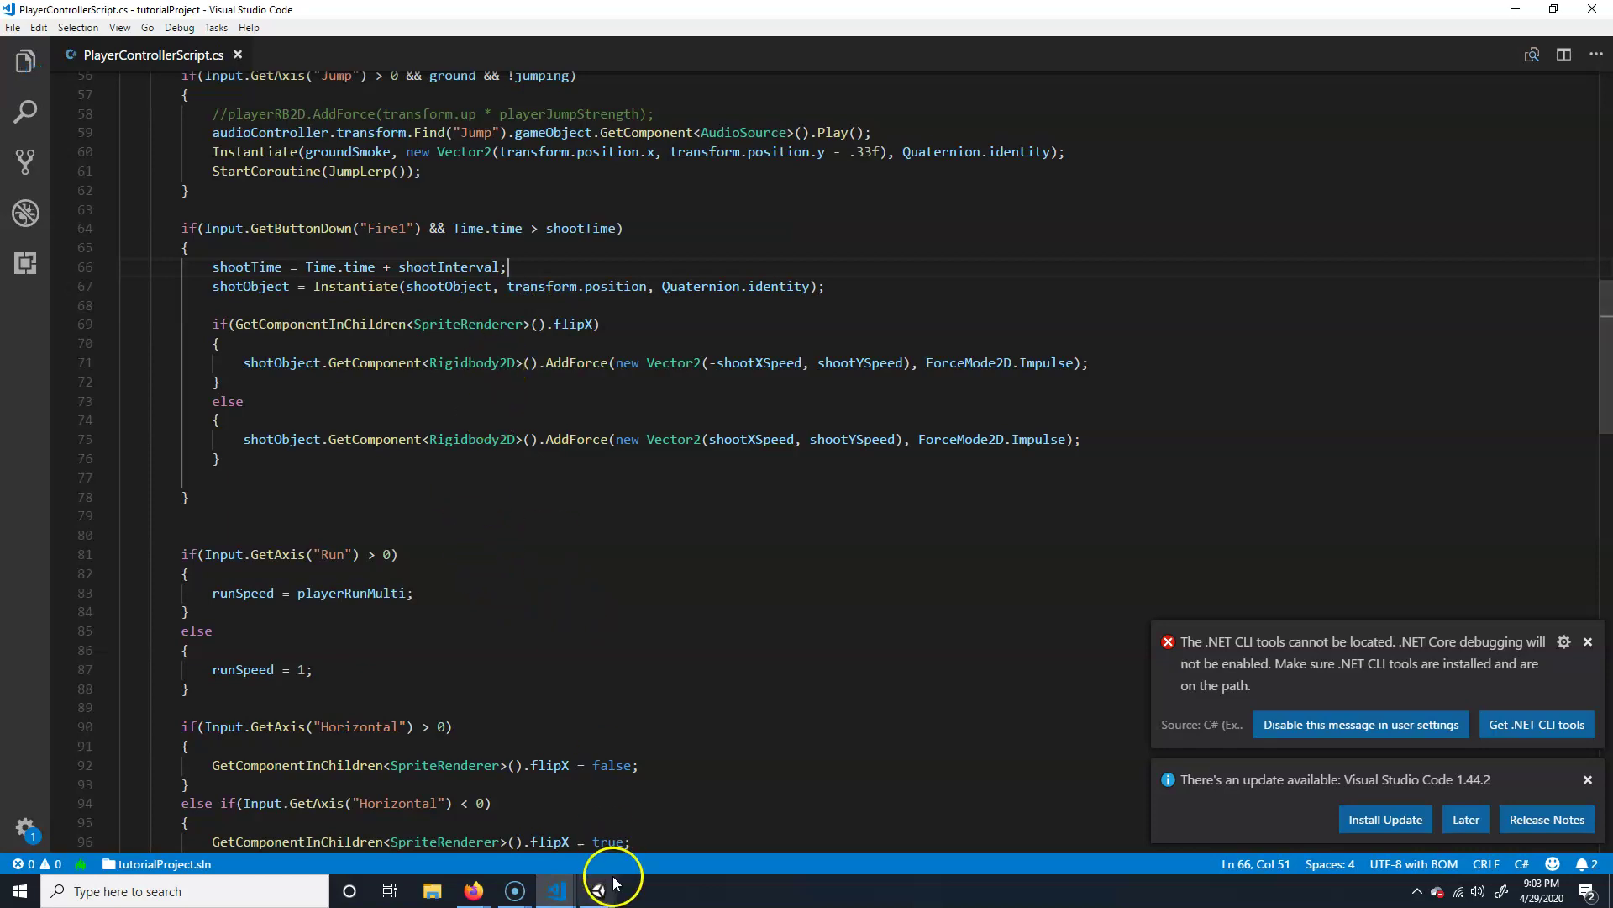
- Switch to the tutorialProject Unity window and set the Player object's Shoot Interval to 2
mouse_move(600, 892)
left_click(648, 815)
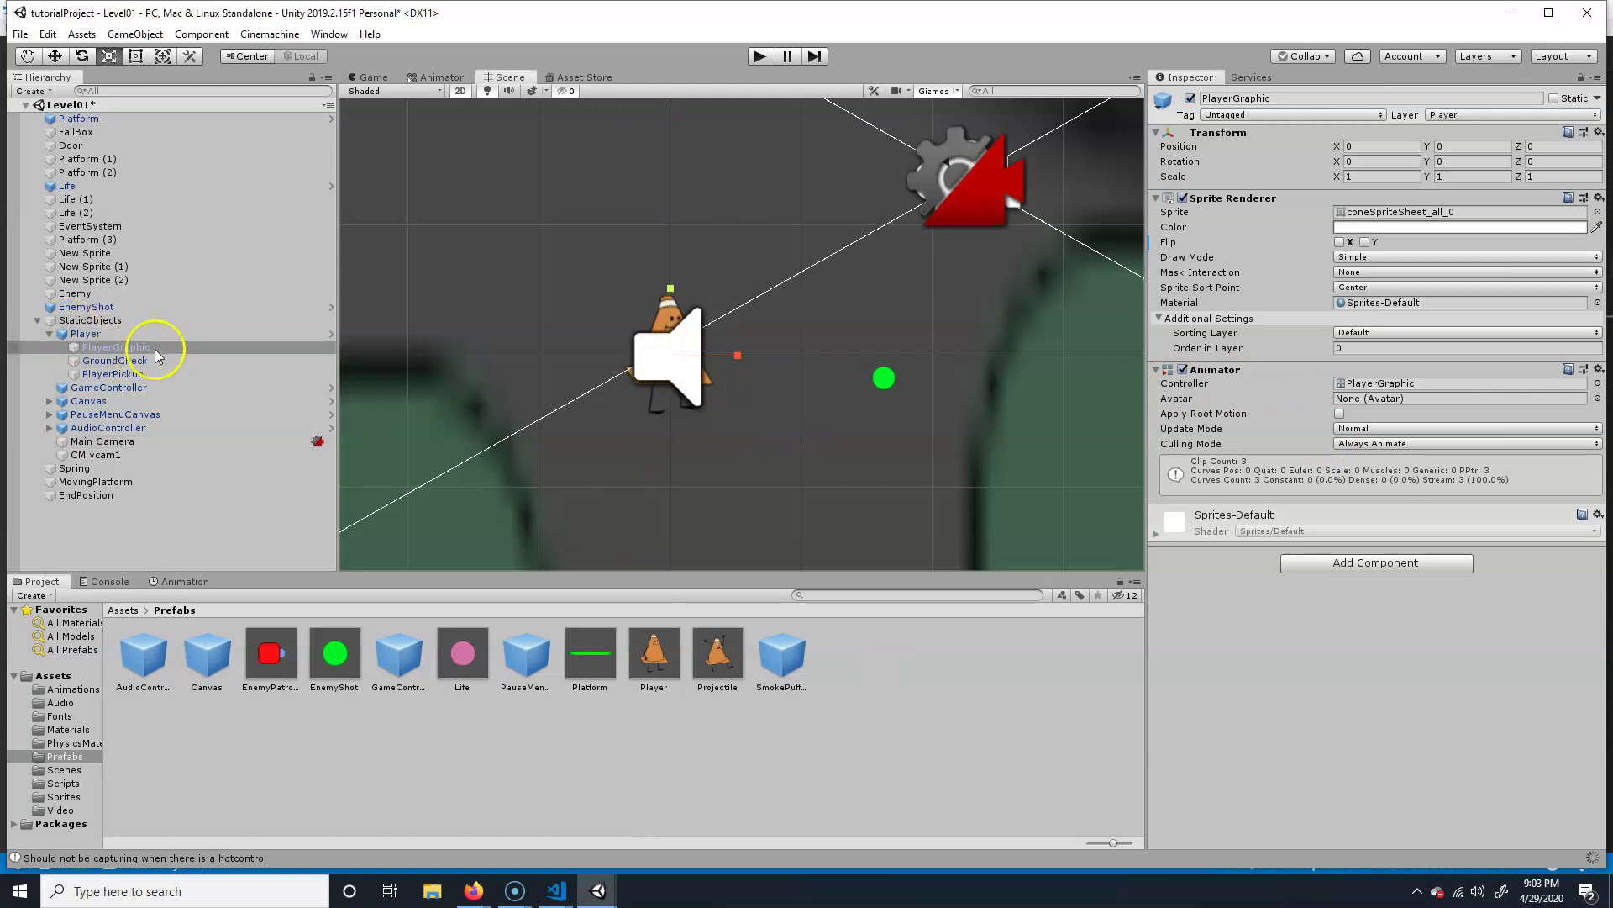
left_click(99, 333)
left_click(99, 333)
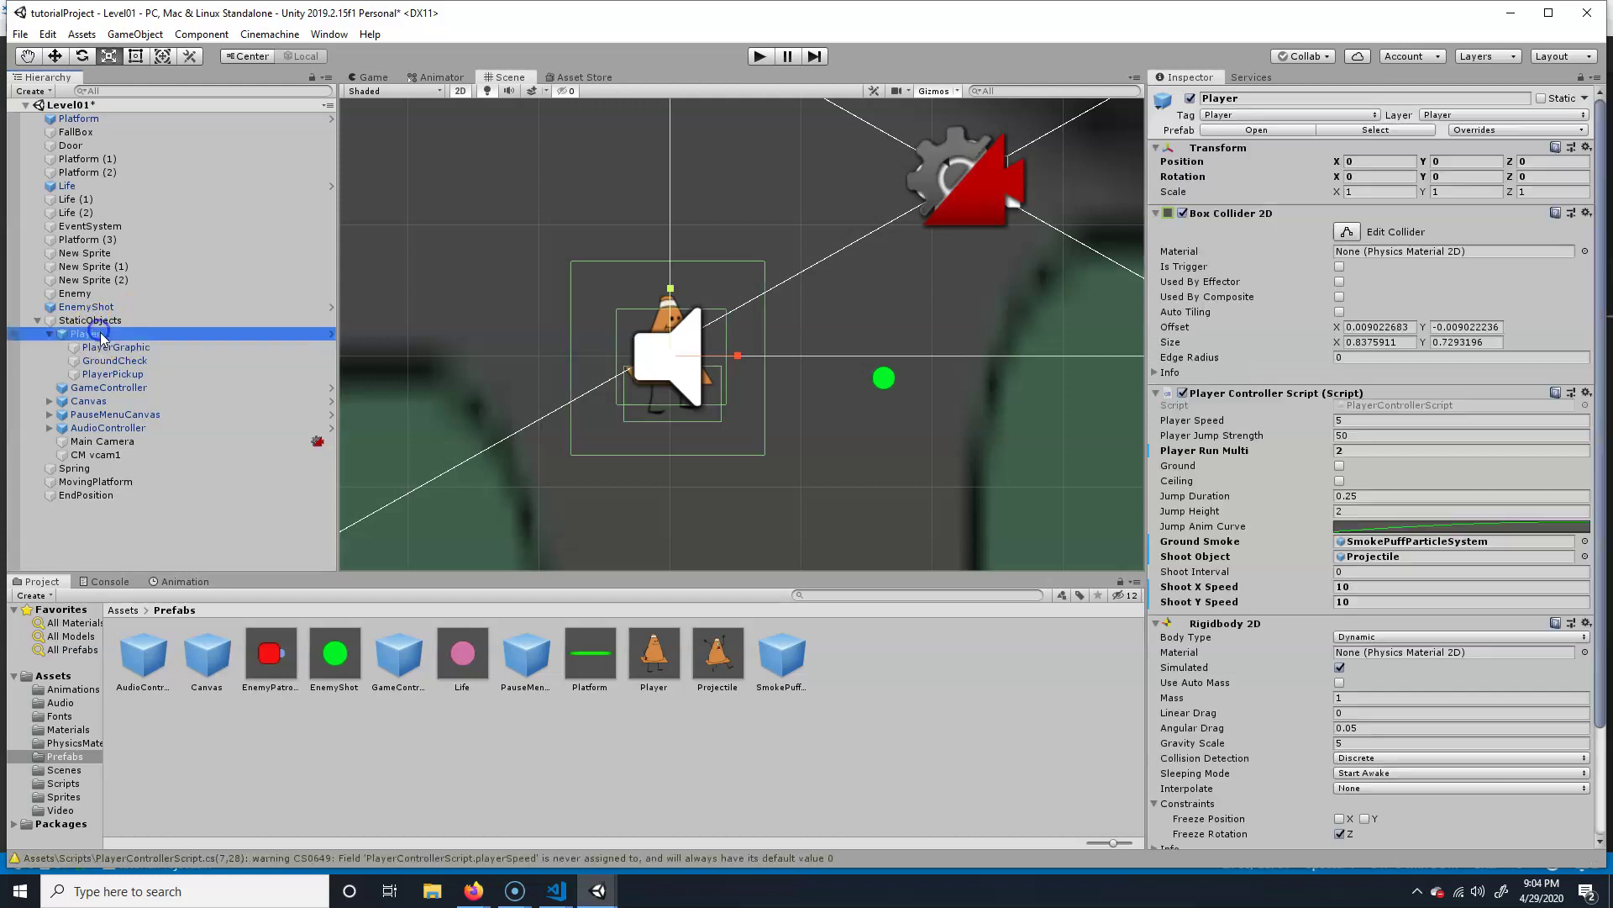
left_click(1355, 572)
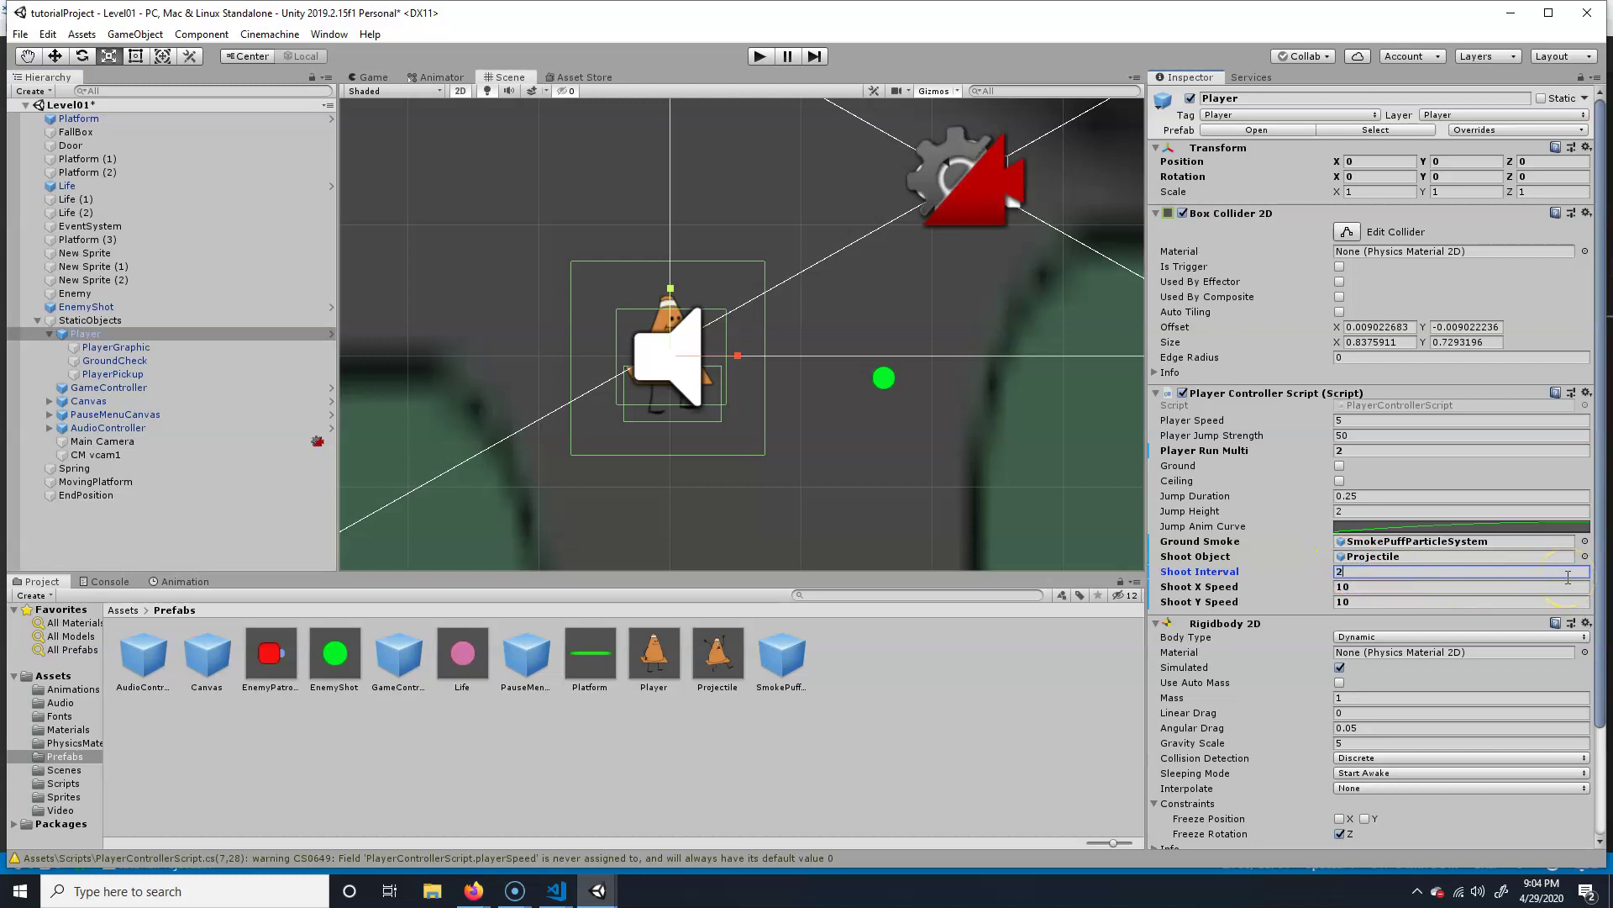
- Play the level, firing repeatedly while facing each direction to test the shoot interval, and stop play mode
left_click(759, 57)
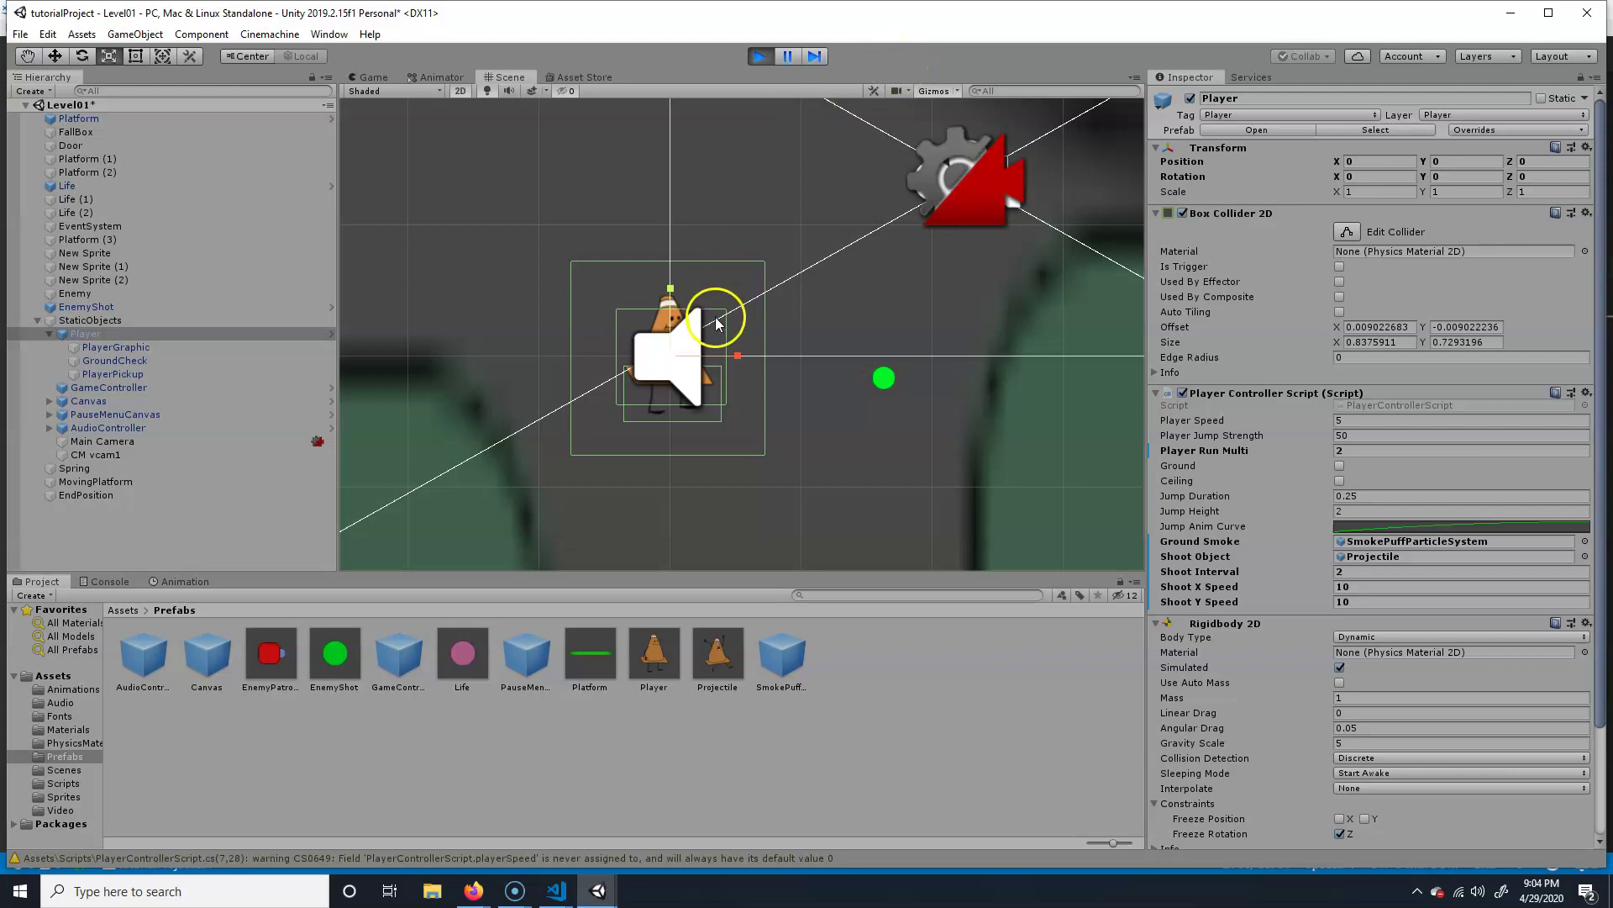
left_click(758, 378)
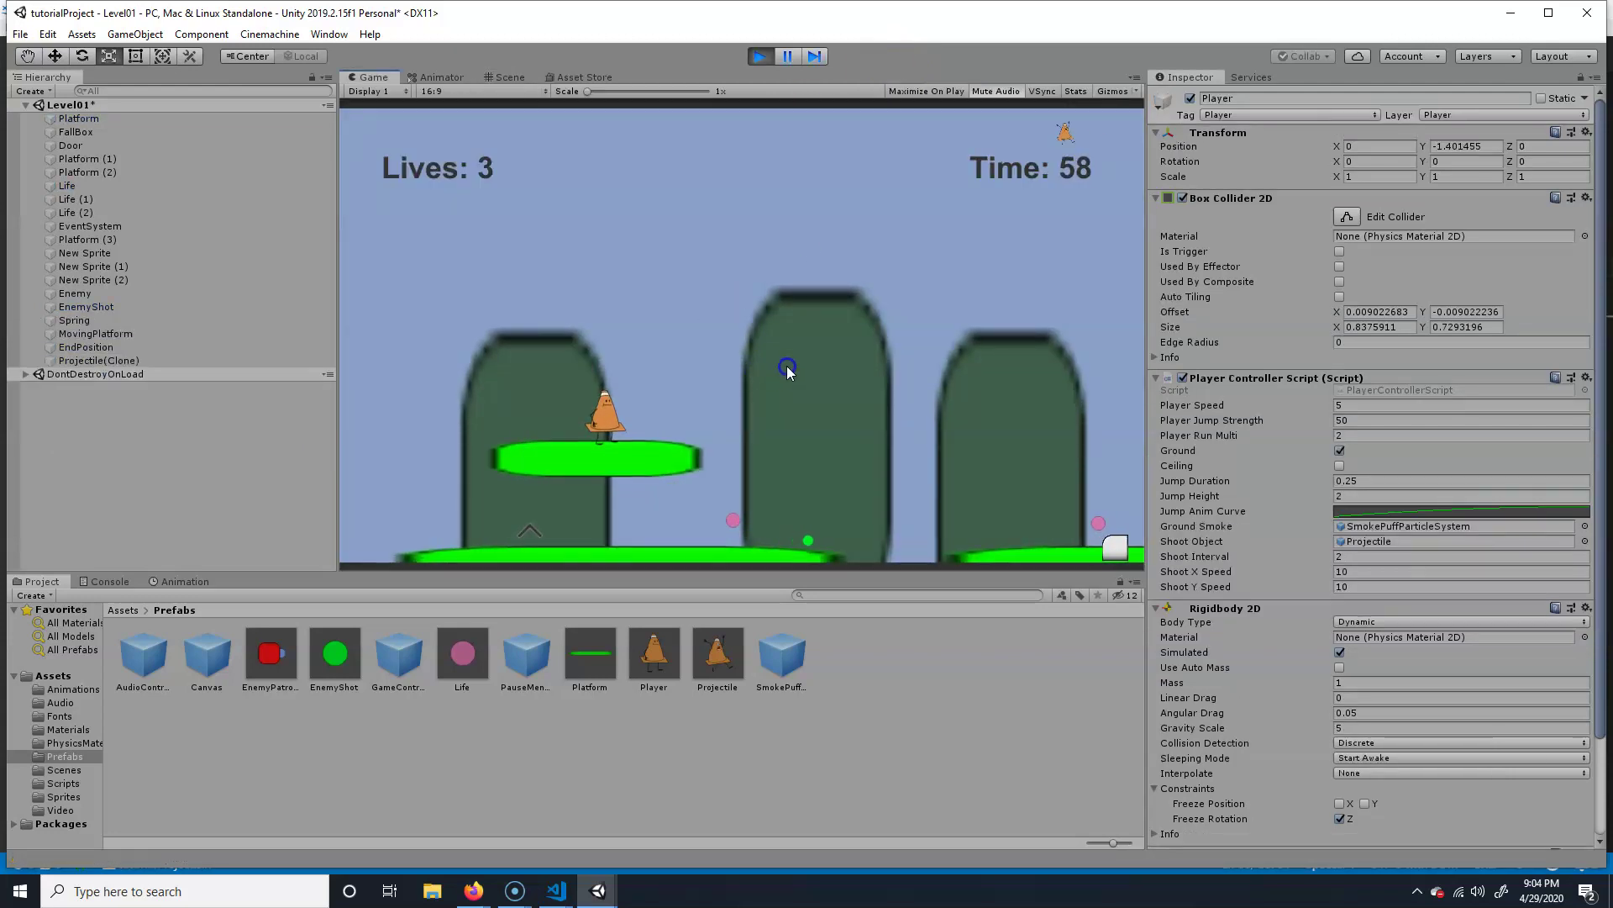
left_click(794, 327)
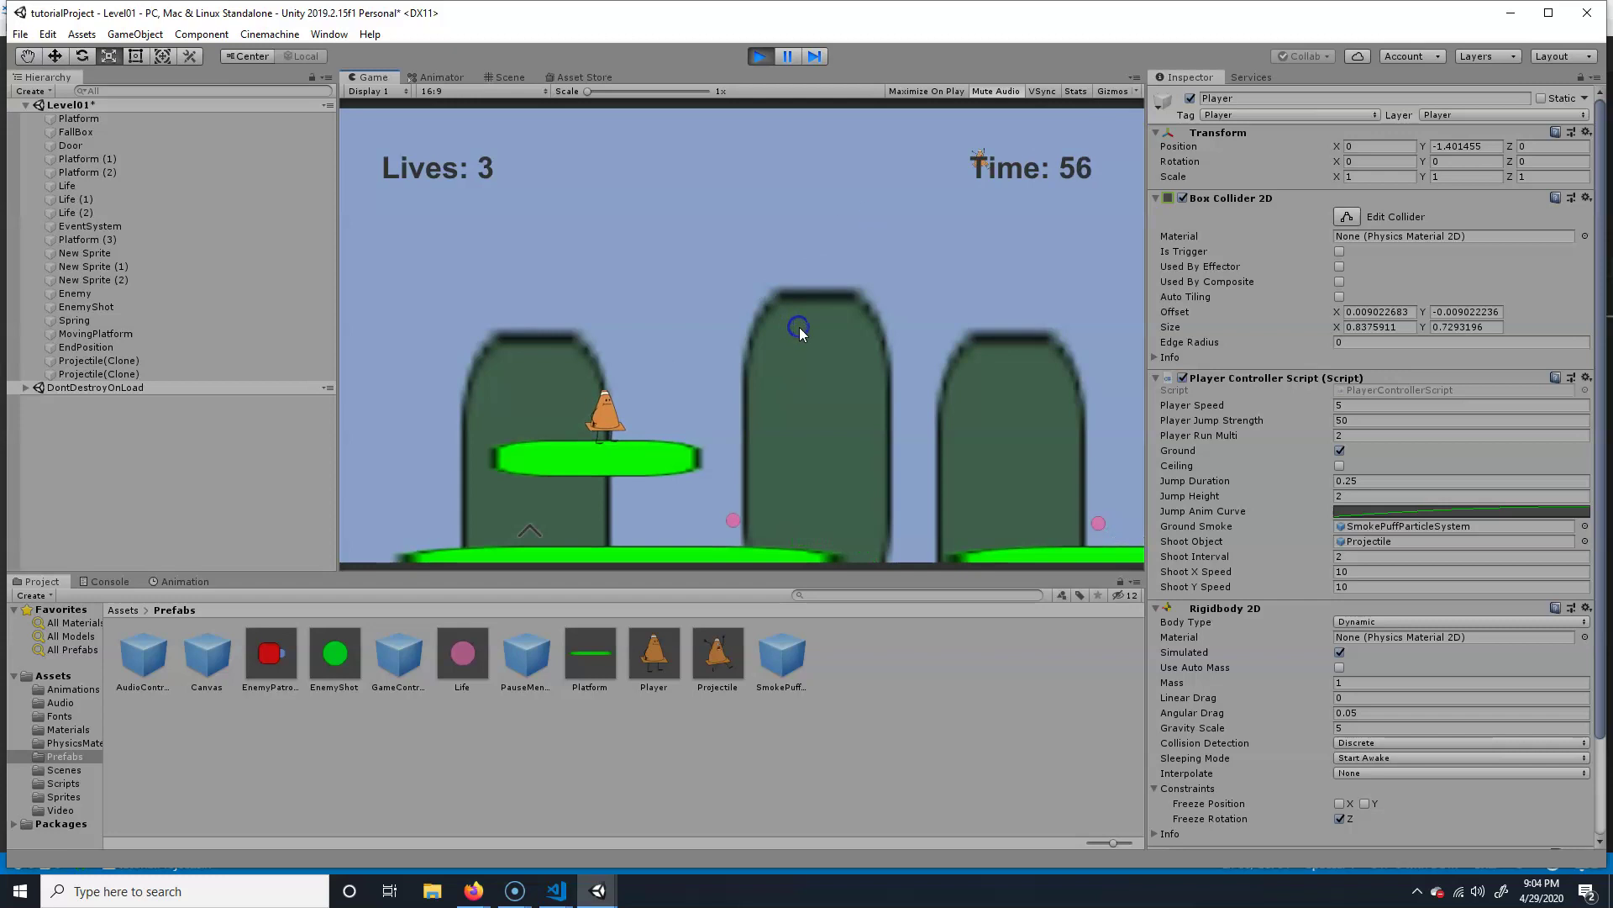
left_click(799, 326)
key("a")
left_click(791, 305)
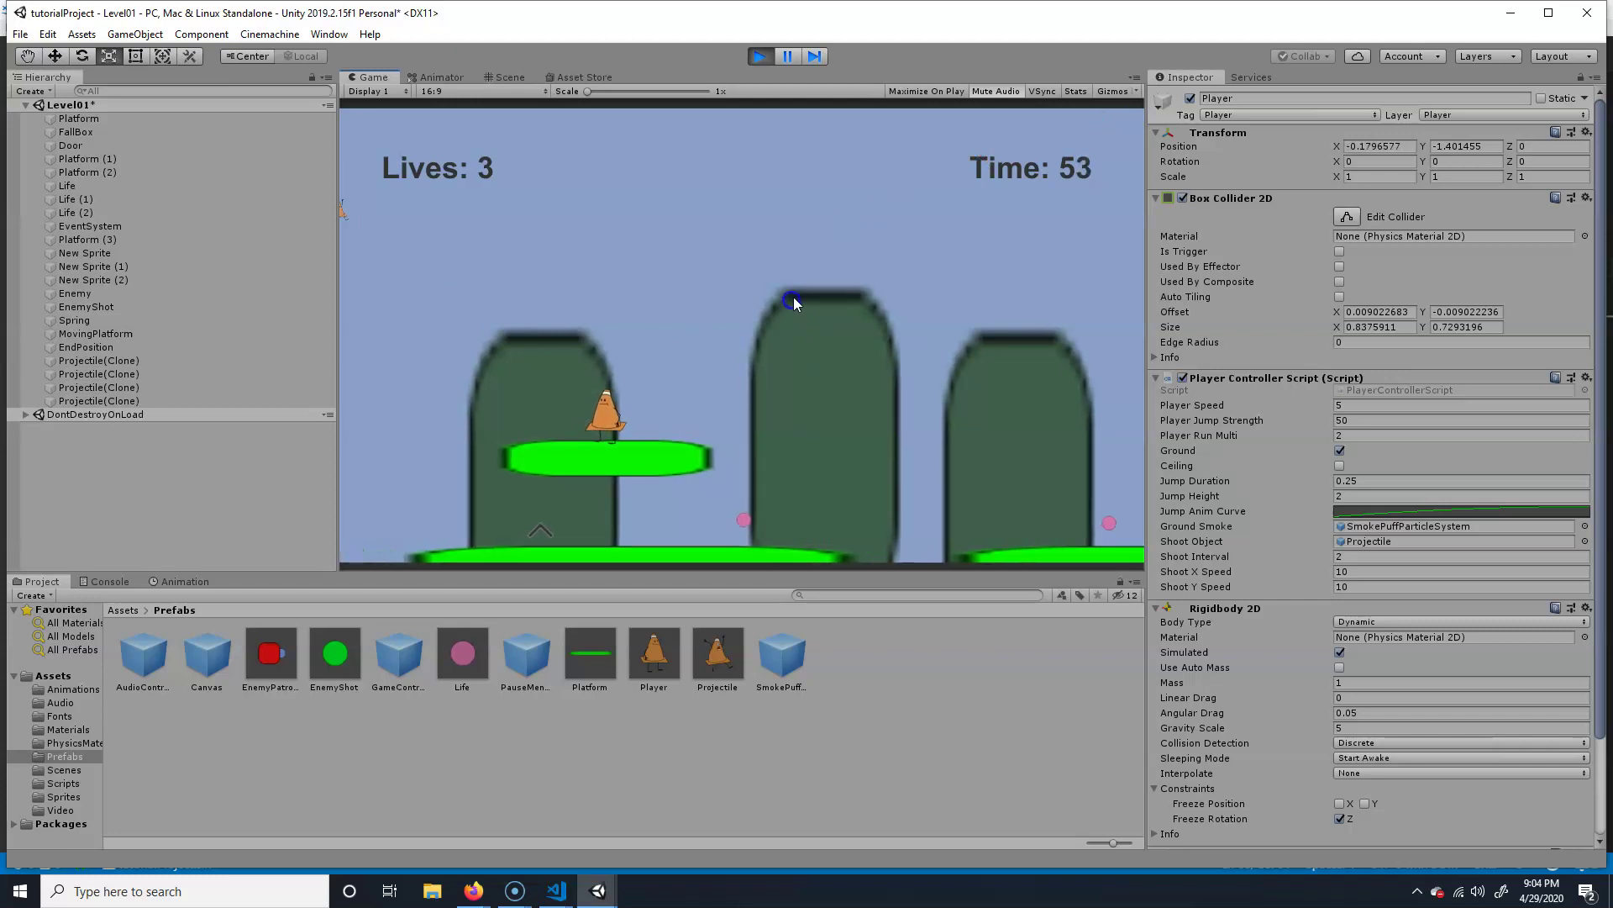
key("d")
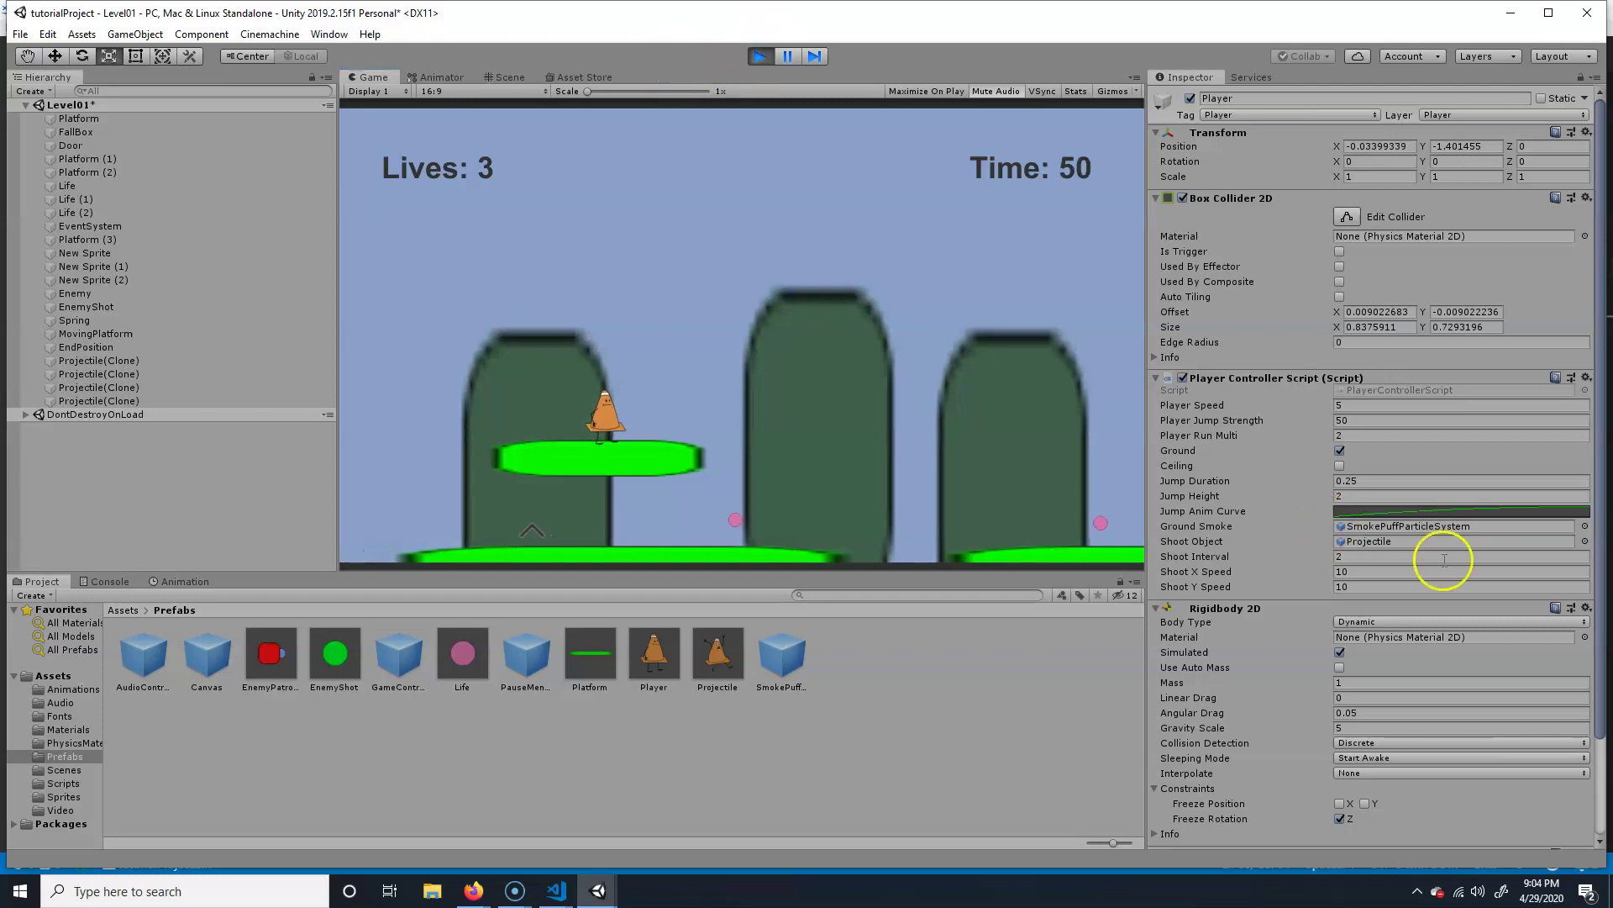
left_click(763, 56)
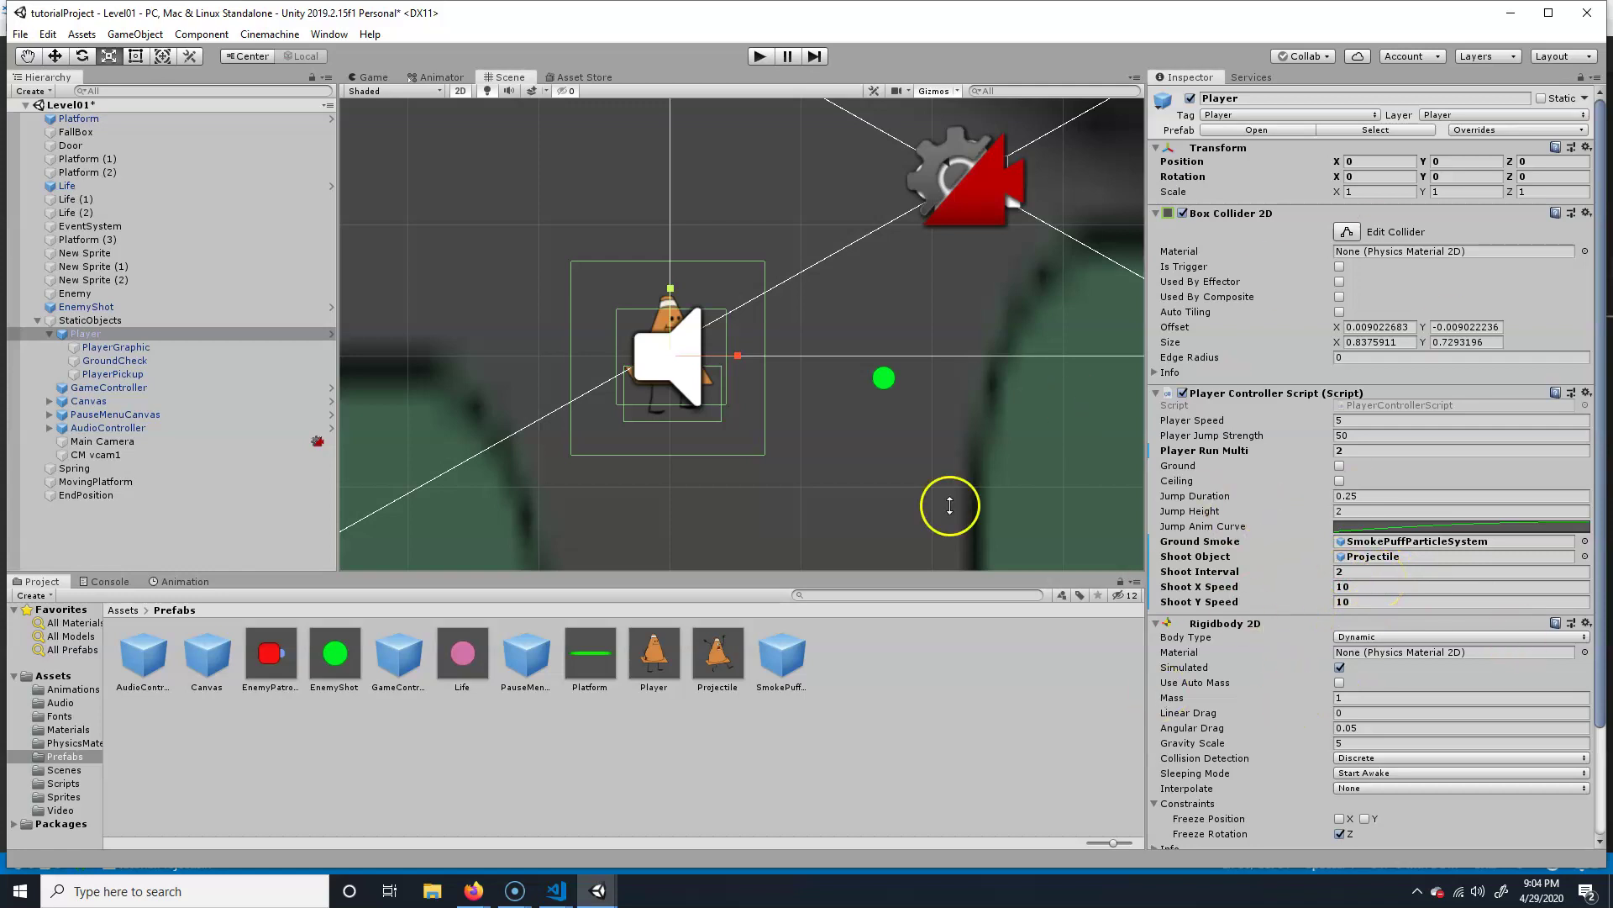
- Select PlayerGraphic under Player and show its state machine in the Animator and its clips in the Animation window
left_click(721, 649)
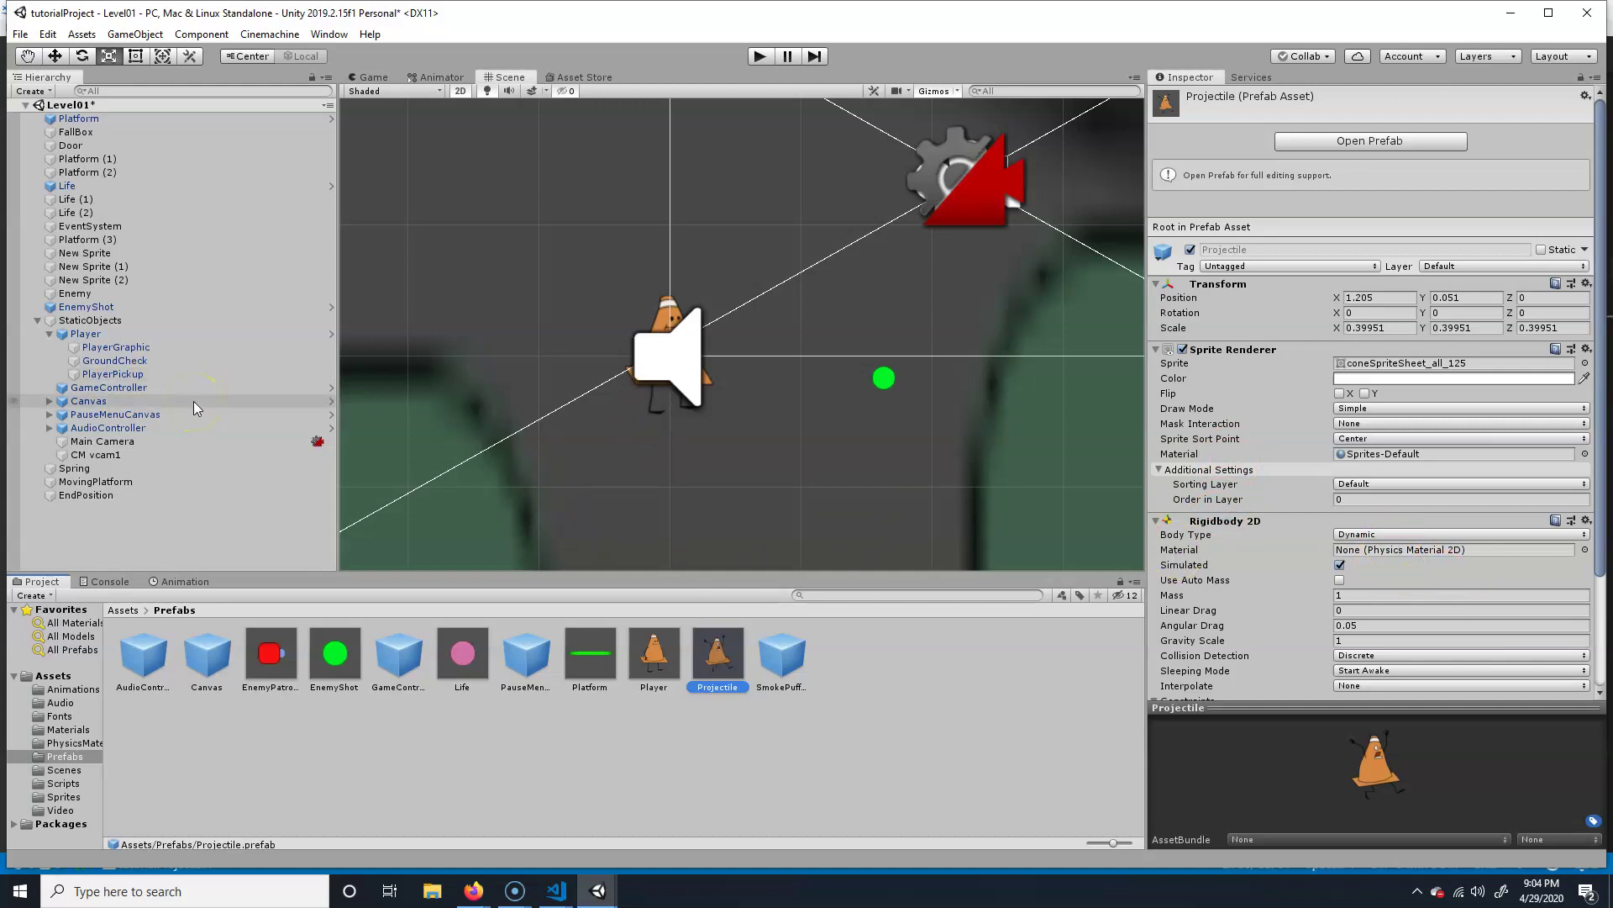
left_click(96, 347)
left_click(435, 76)
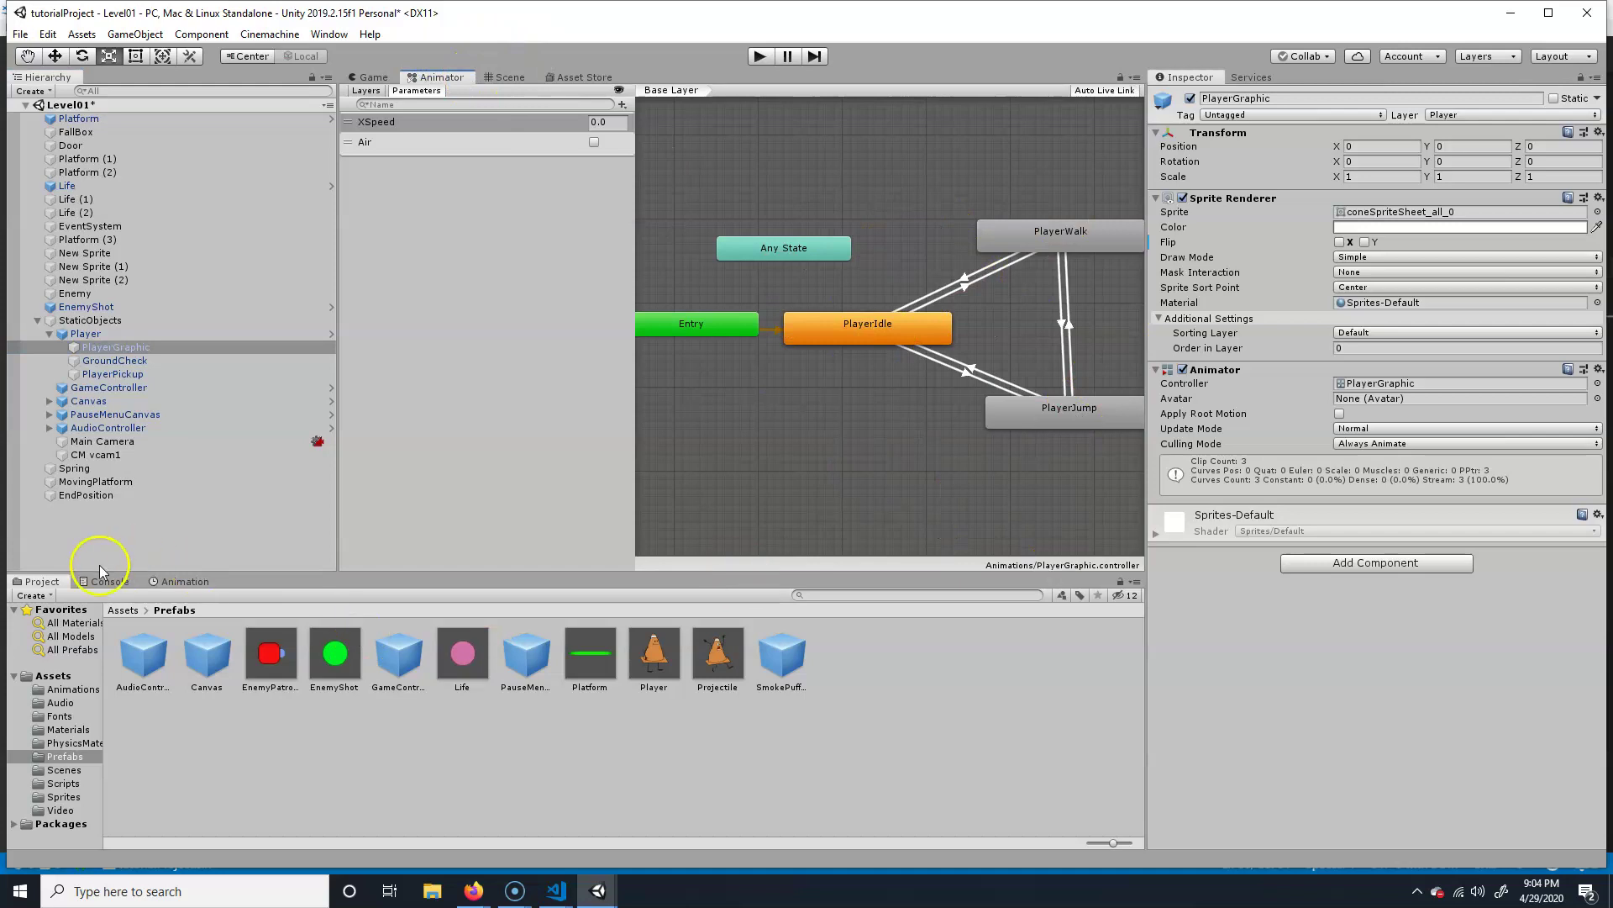
left_click(177, 581)
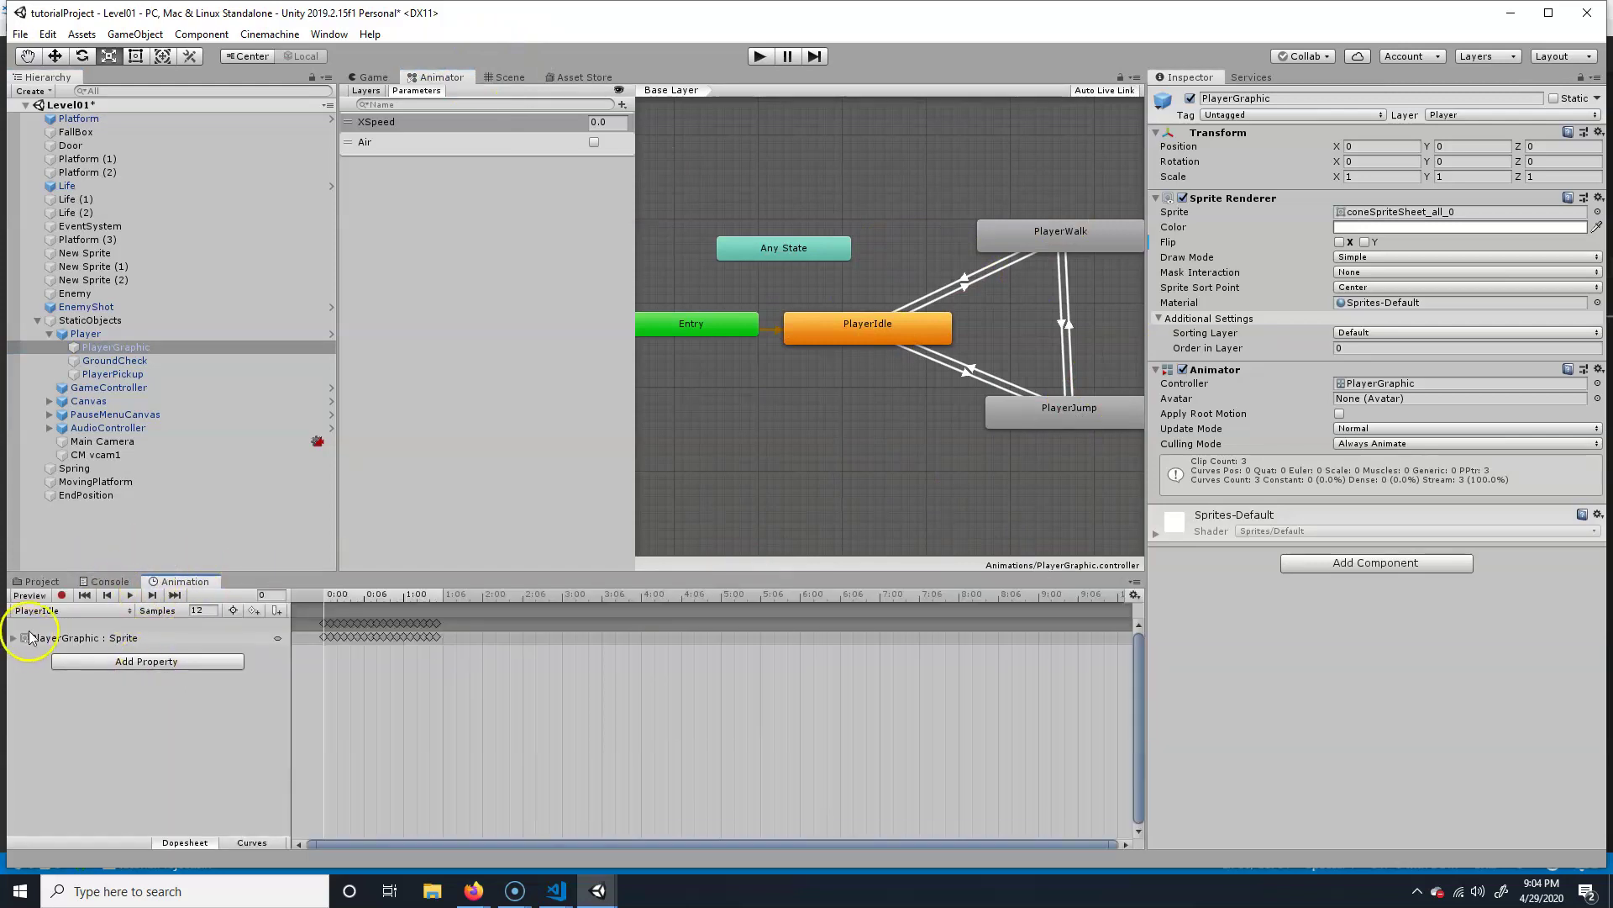
- Create a new animation clip for PlayerGraphic, saved as PlayerShoot in the Assets/Animations folder
left_click(75, 610)
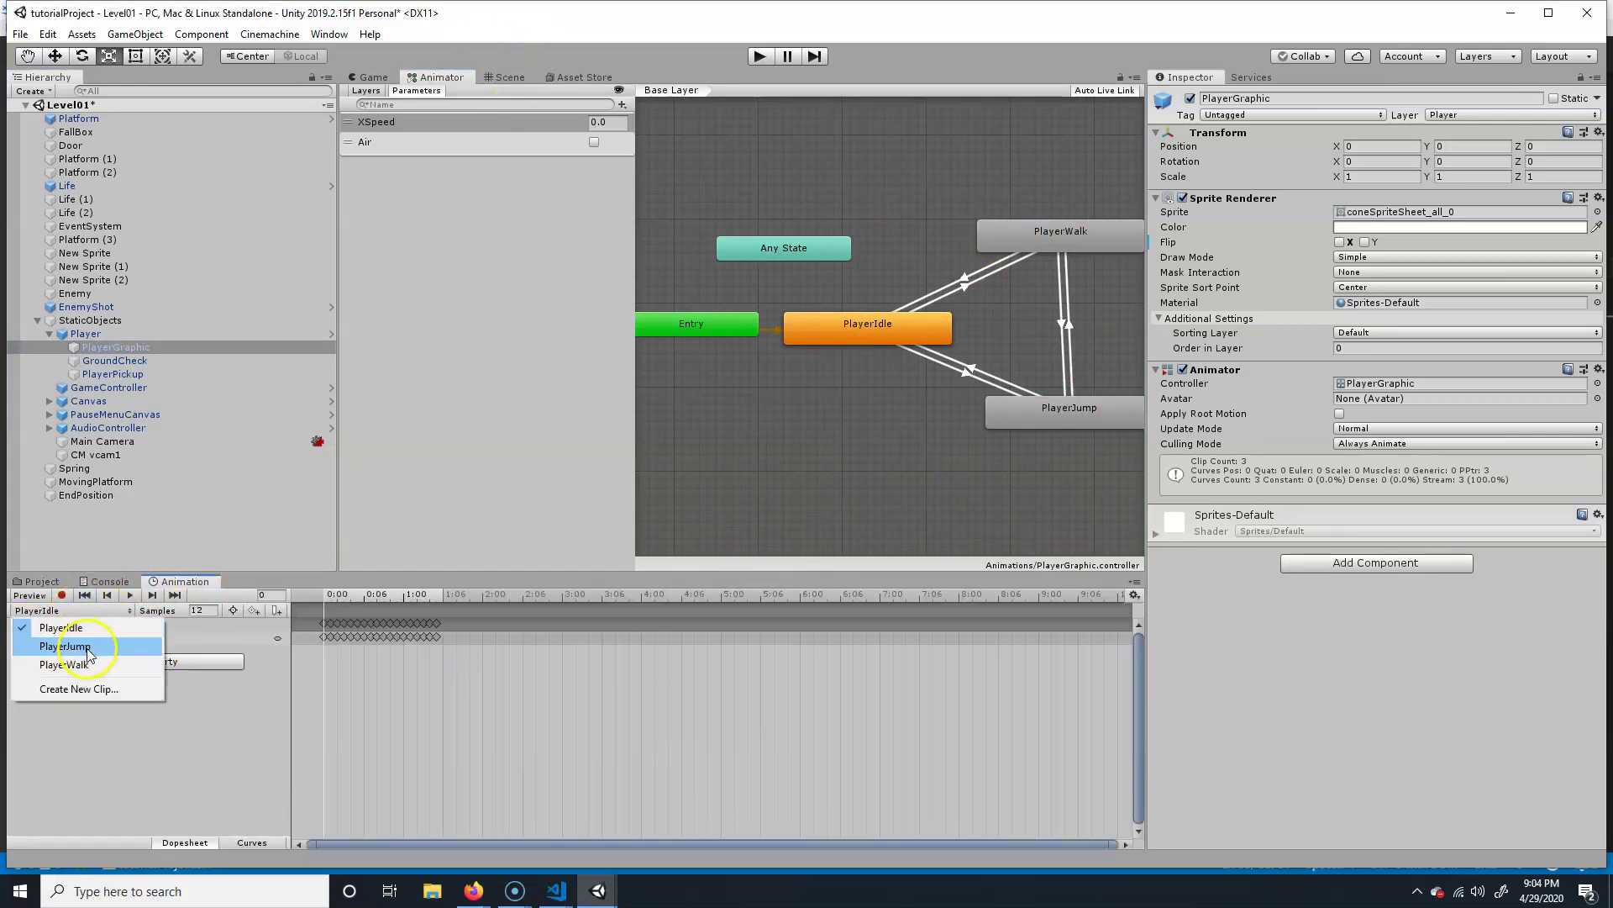
left_click(79, 688)
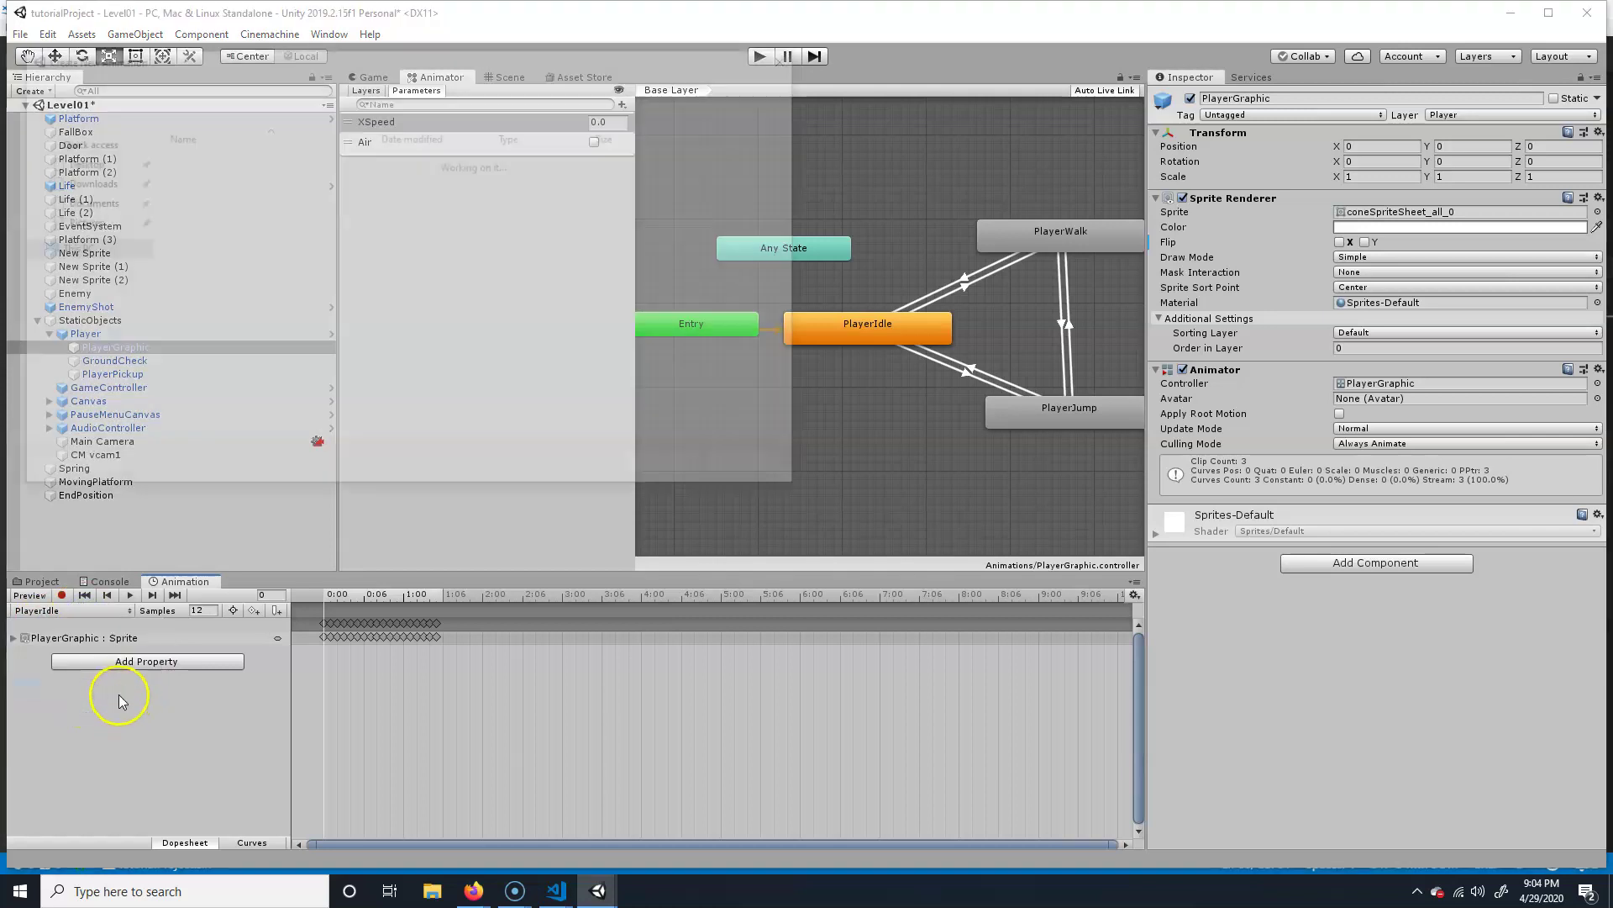
left_click(424, 83)
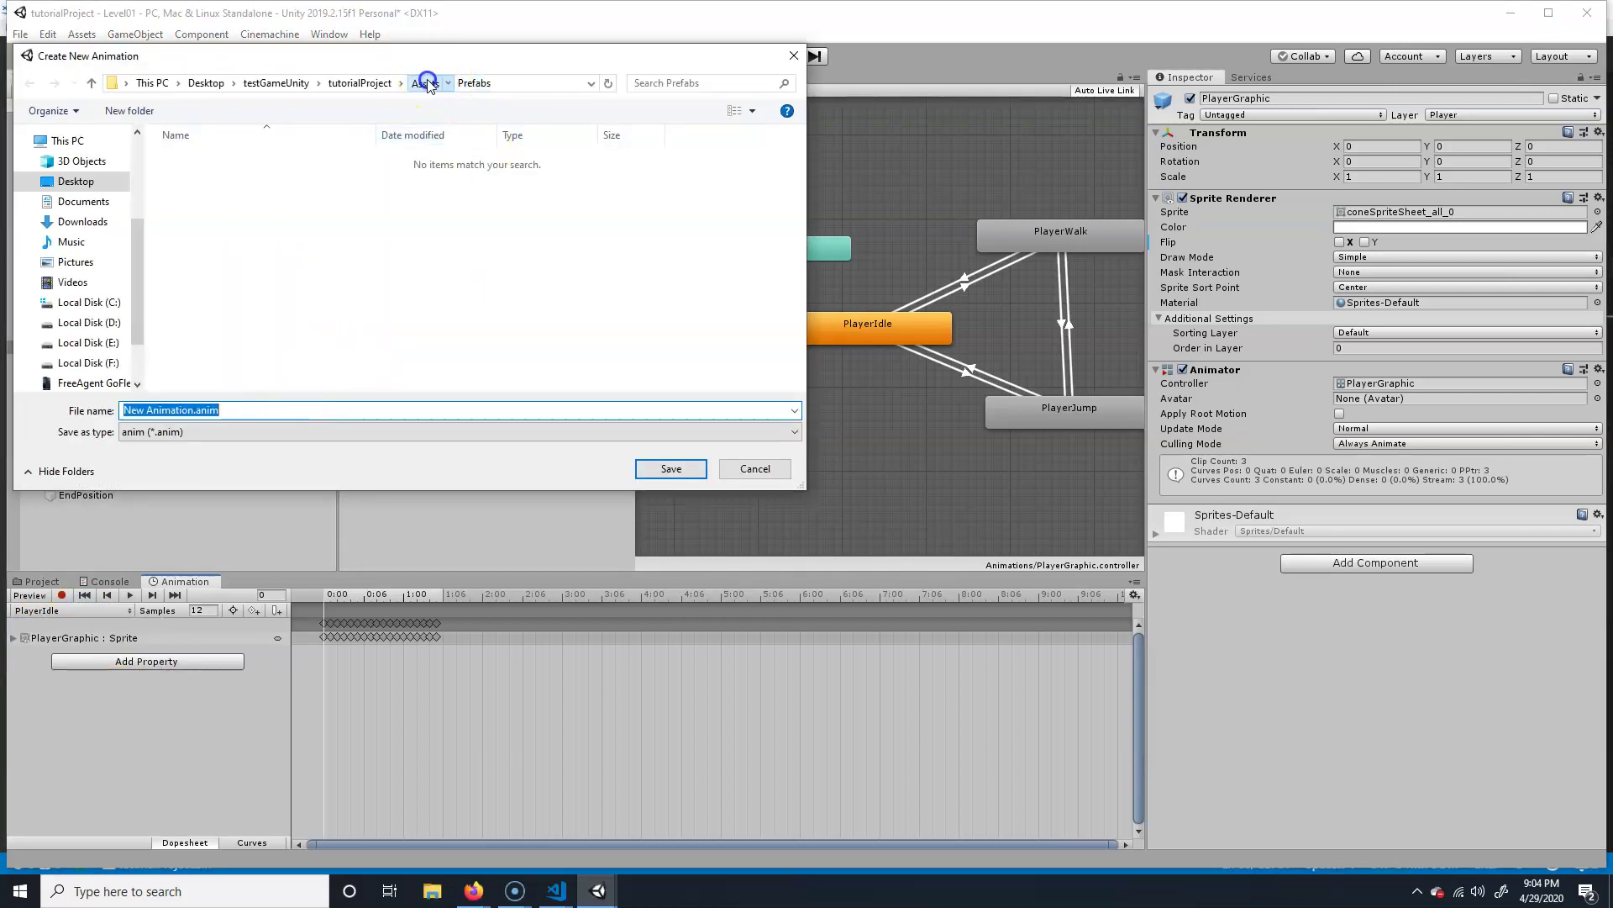
left_click(215, 159)
double_click(216, 160)
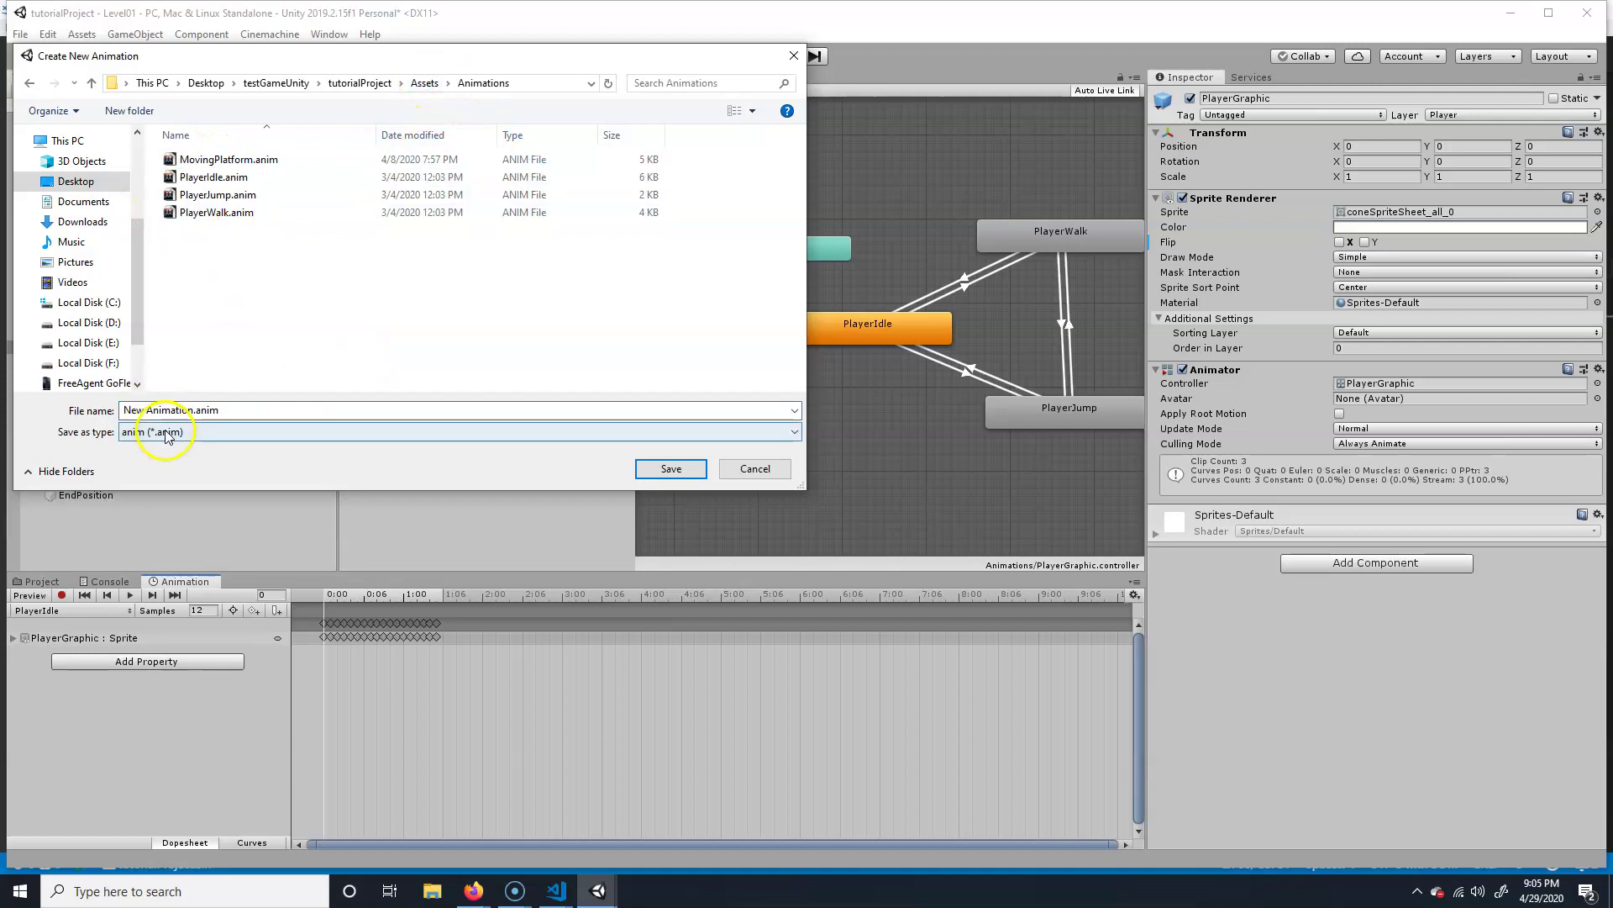
left_click(194, 410)
type("PlayerShoot")
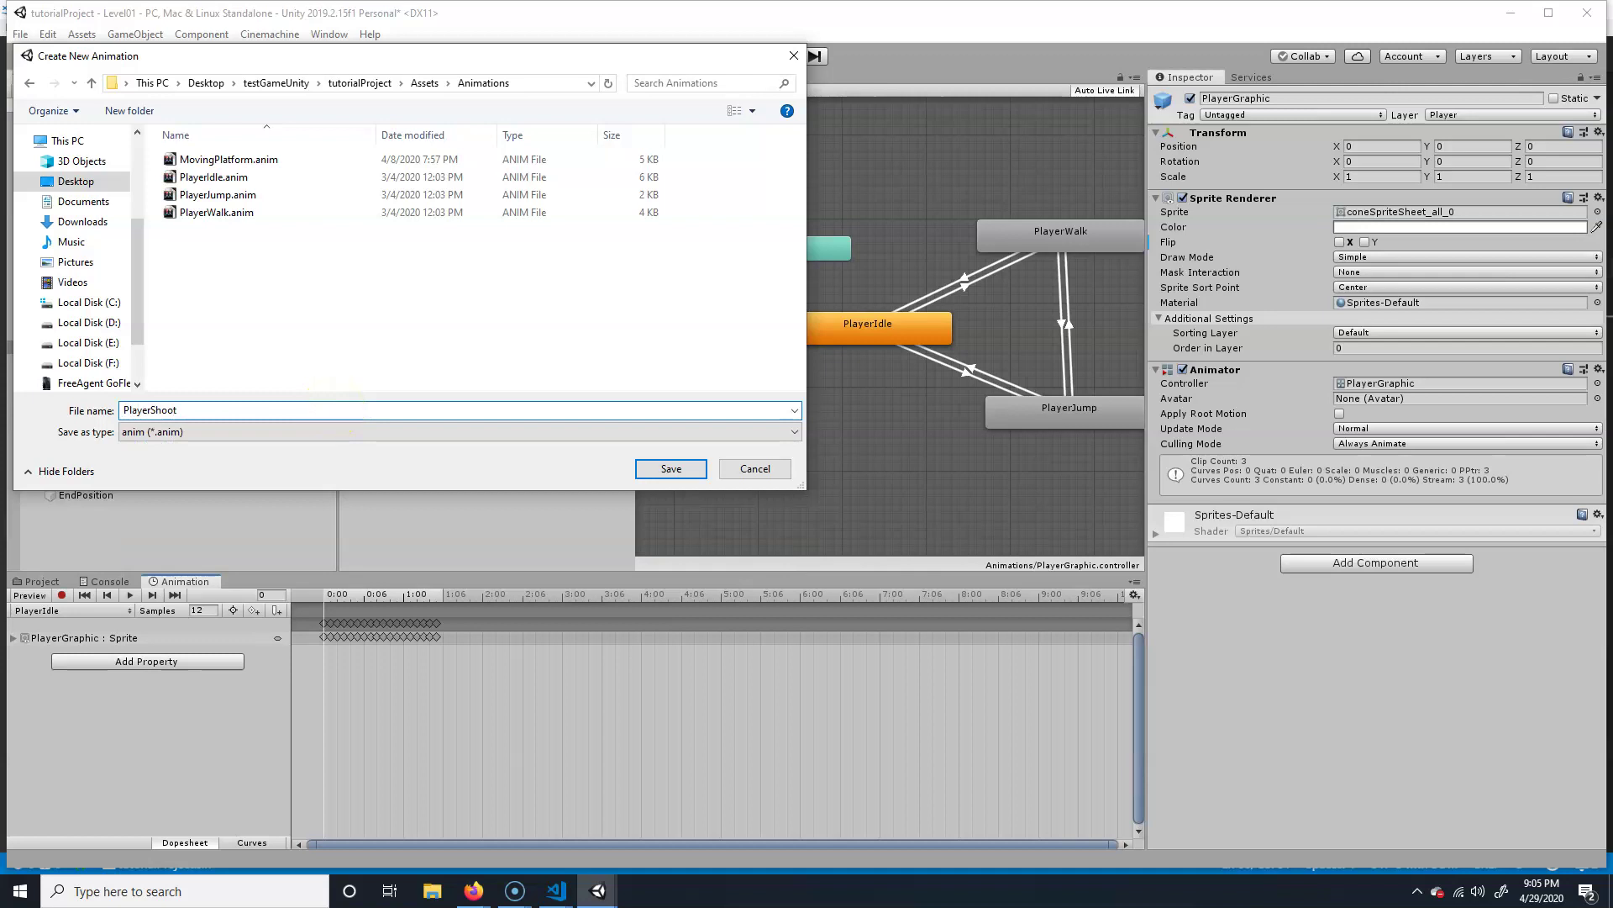
key("Return")
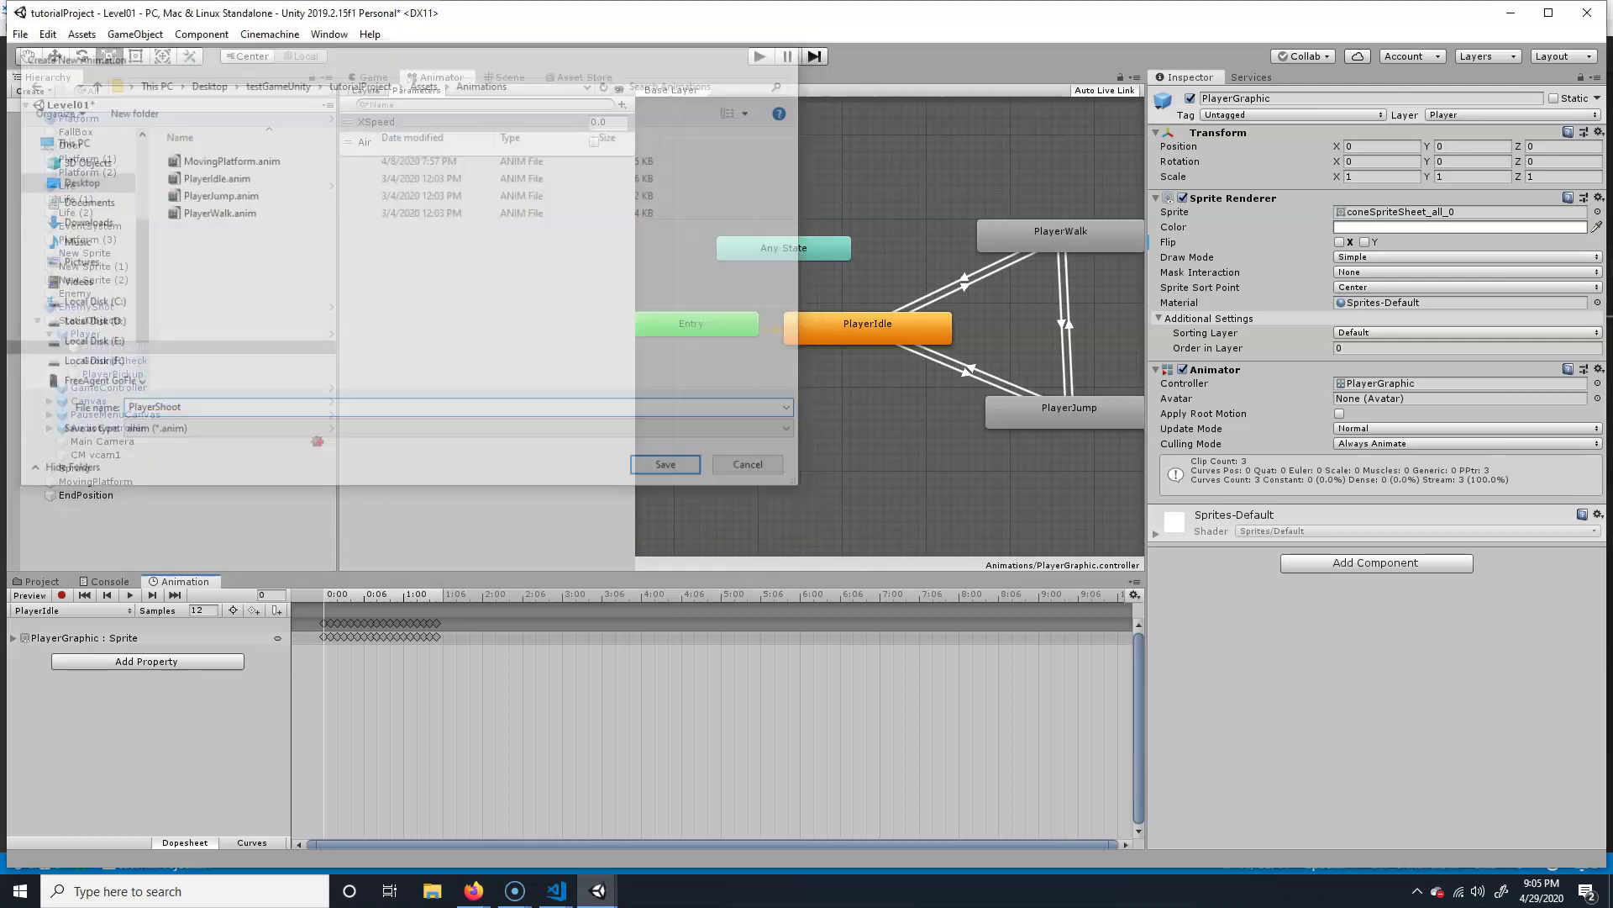
- Add the Sprite Renderer's Sprite property to the PlayerShoot clip
left_click(152, 635)
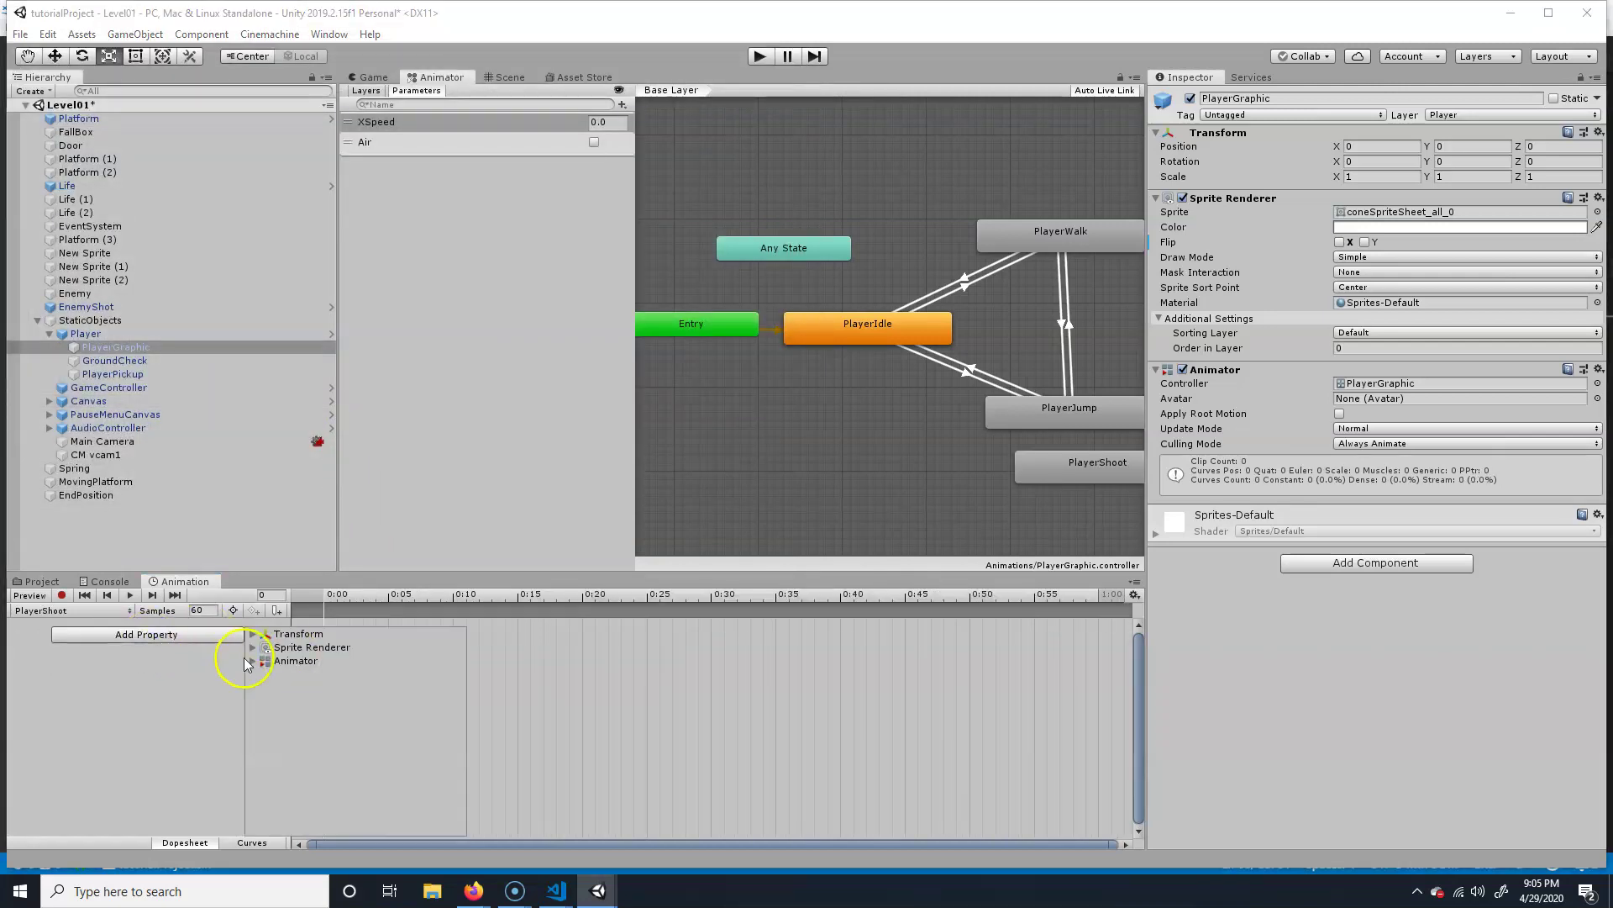
left_click(252, 647)
scroll(418, 749, "down", 3)
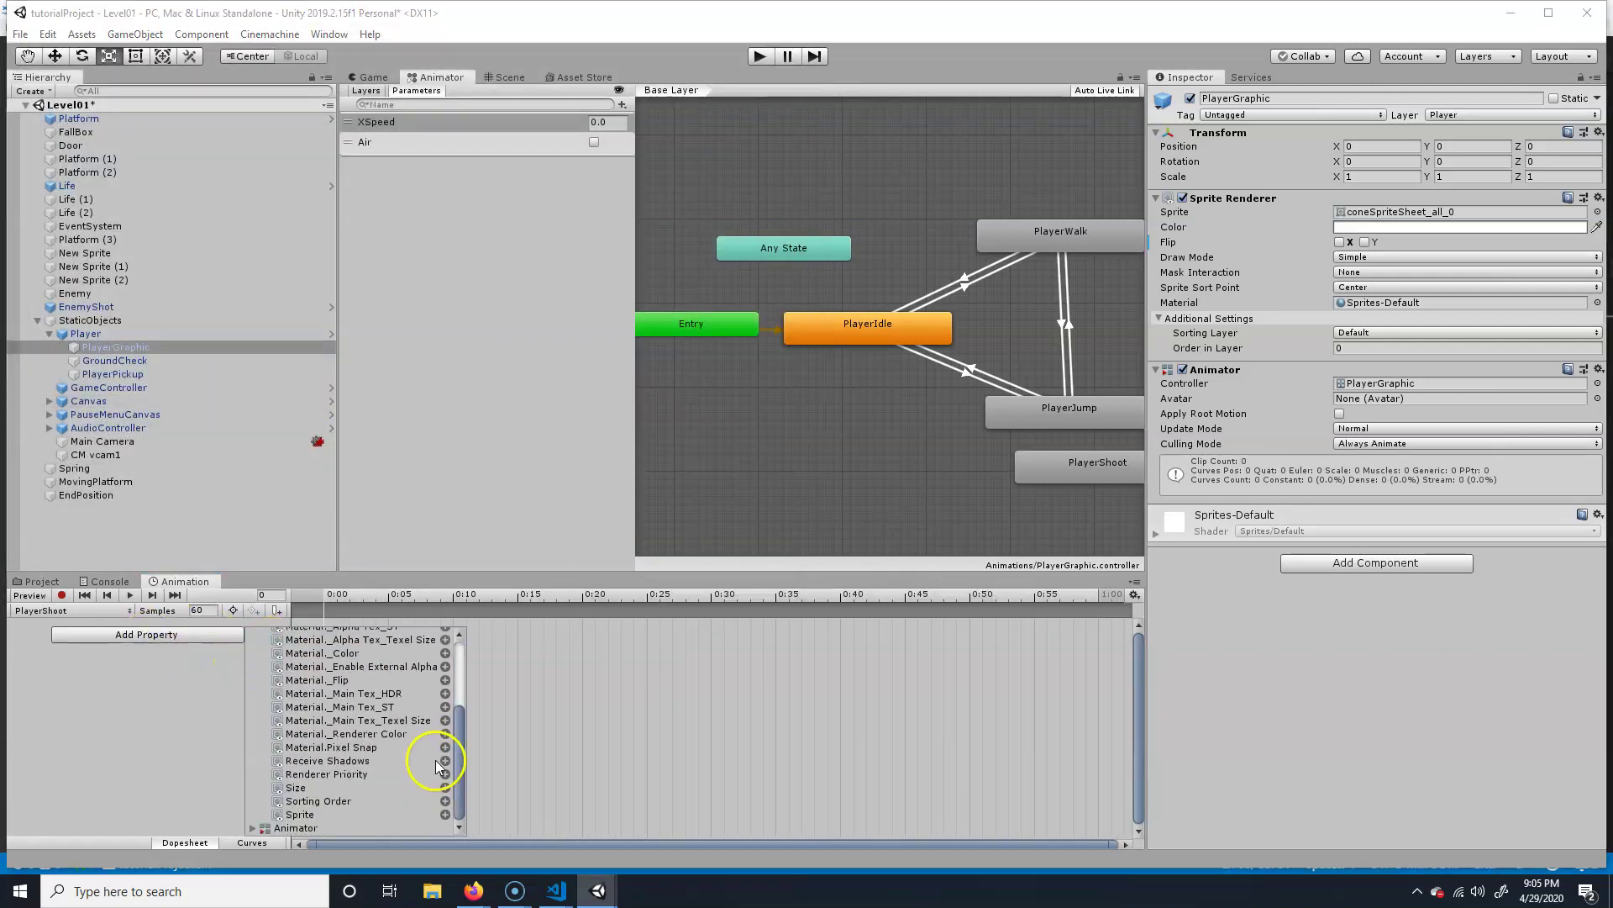
left_click(446, 816)
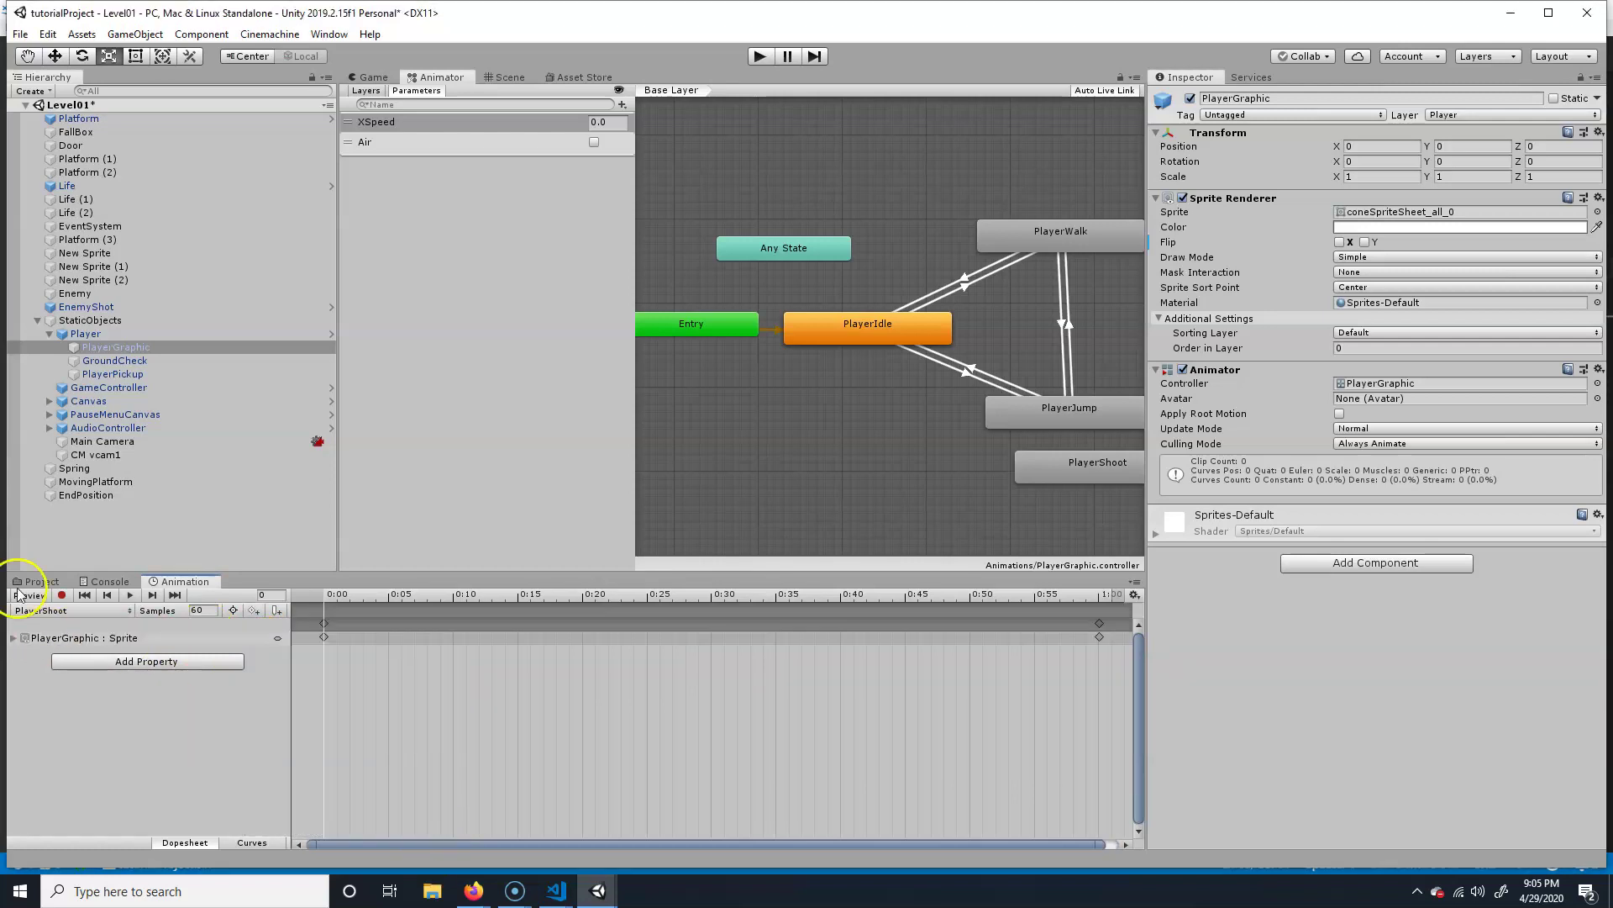
- Turn on keyframe recording and delete the Sprite keyframe at 1:00
left_click(61, 595)
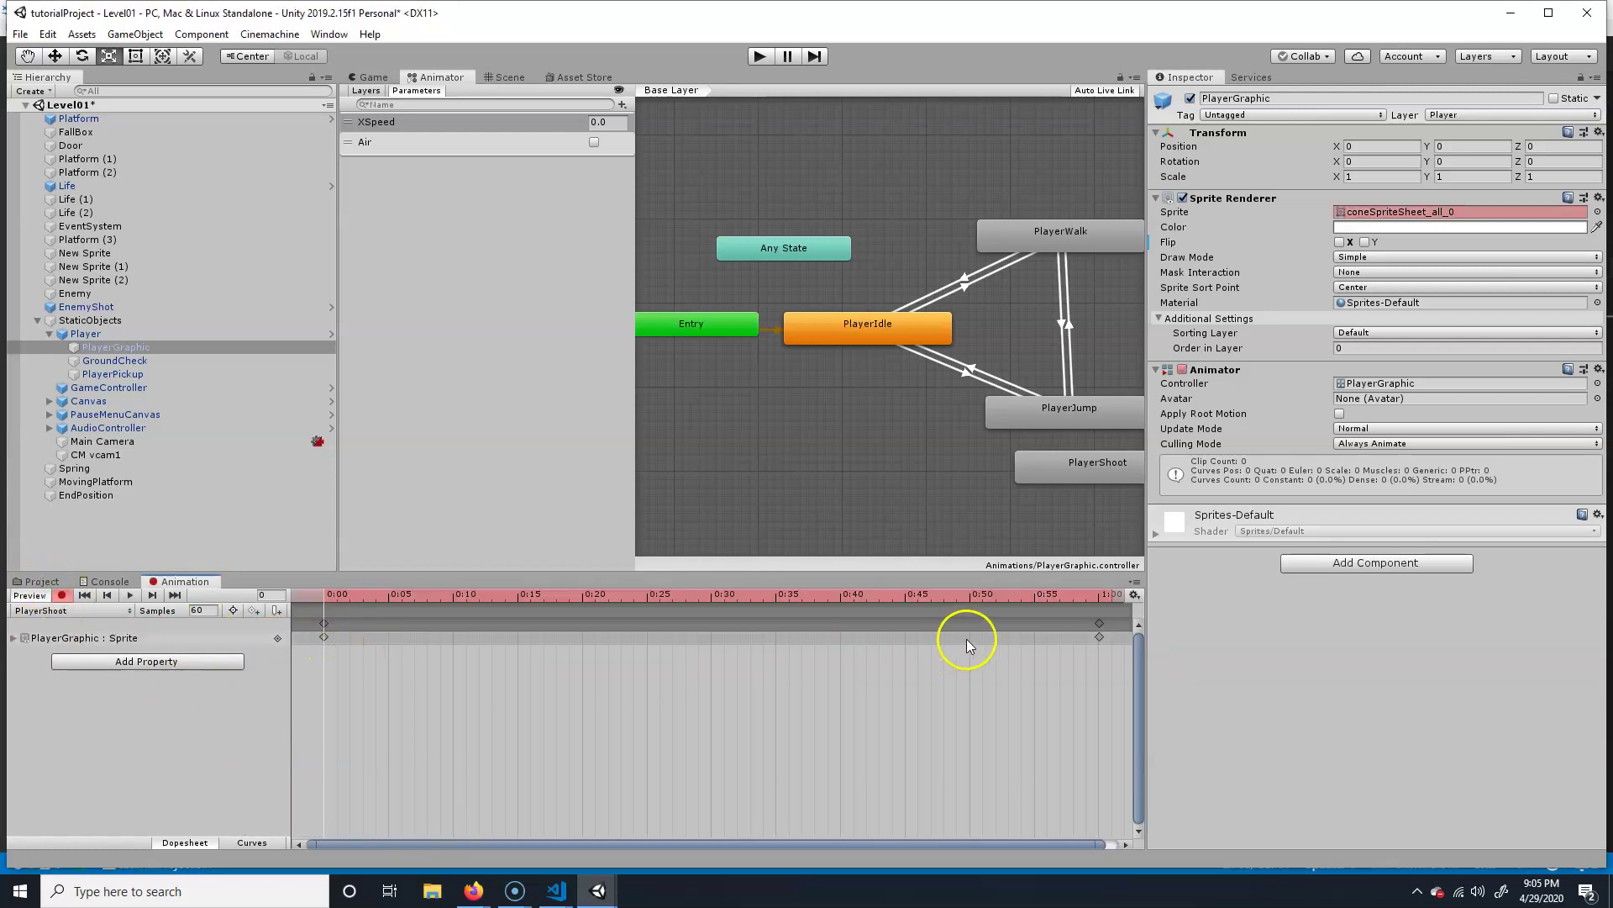
left_click(1099, 637)
key("Delete")
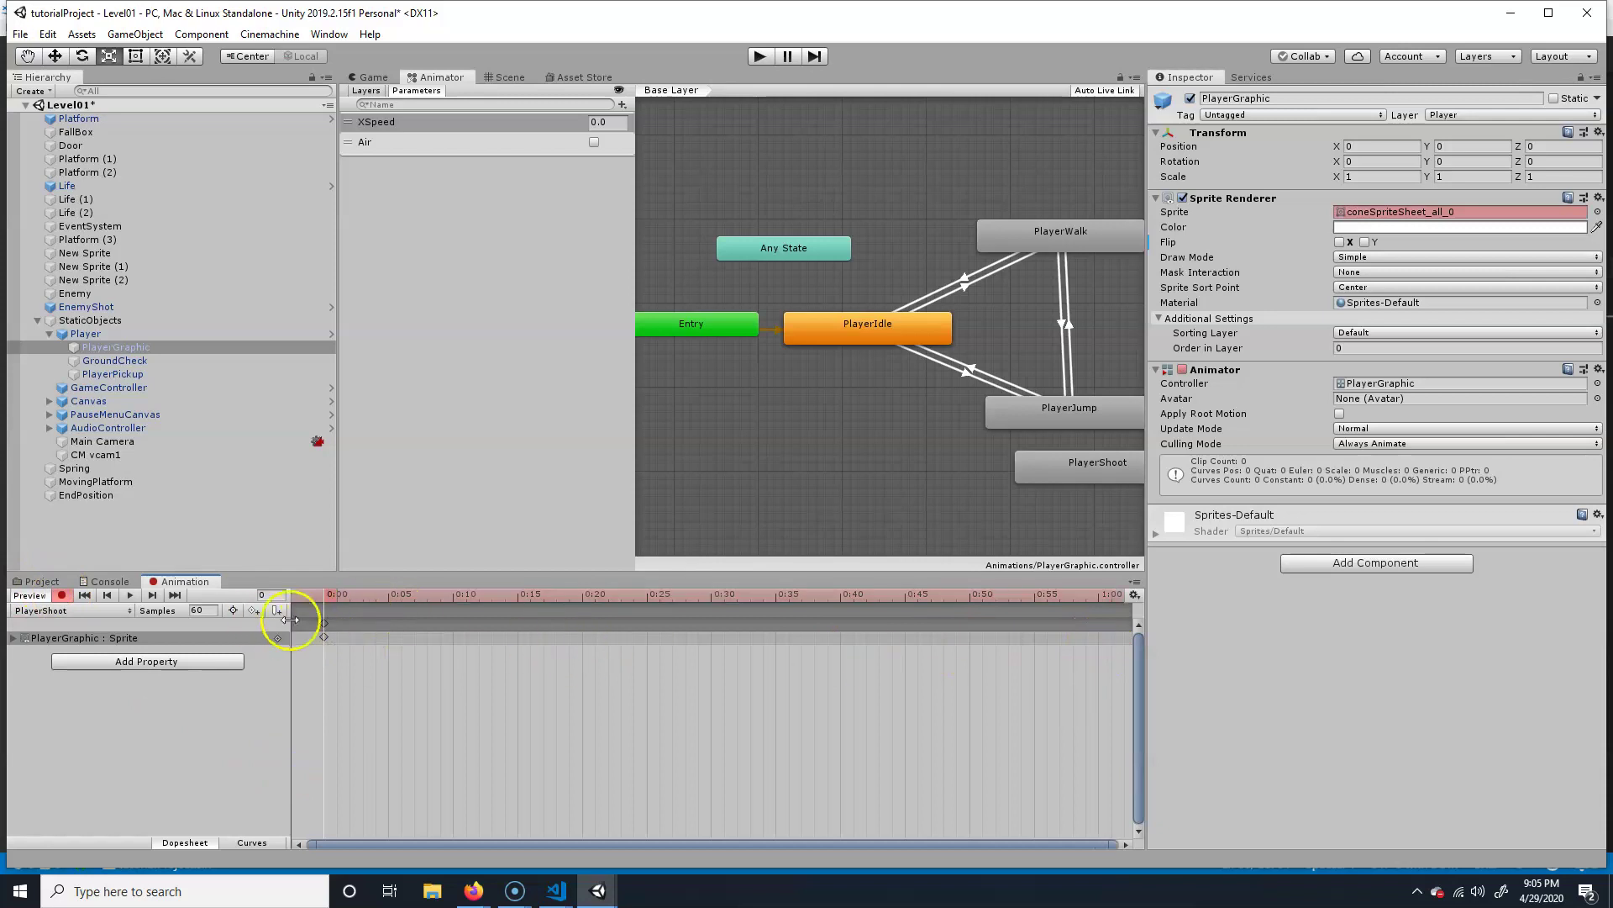
- Set the sprite at frame 0 of the PlayerShoot clip to coneSpriteSheet_all_113
left_click_drag(339, 599, 316, 599)
left_click(1597, 211)
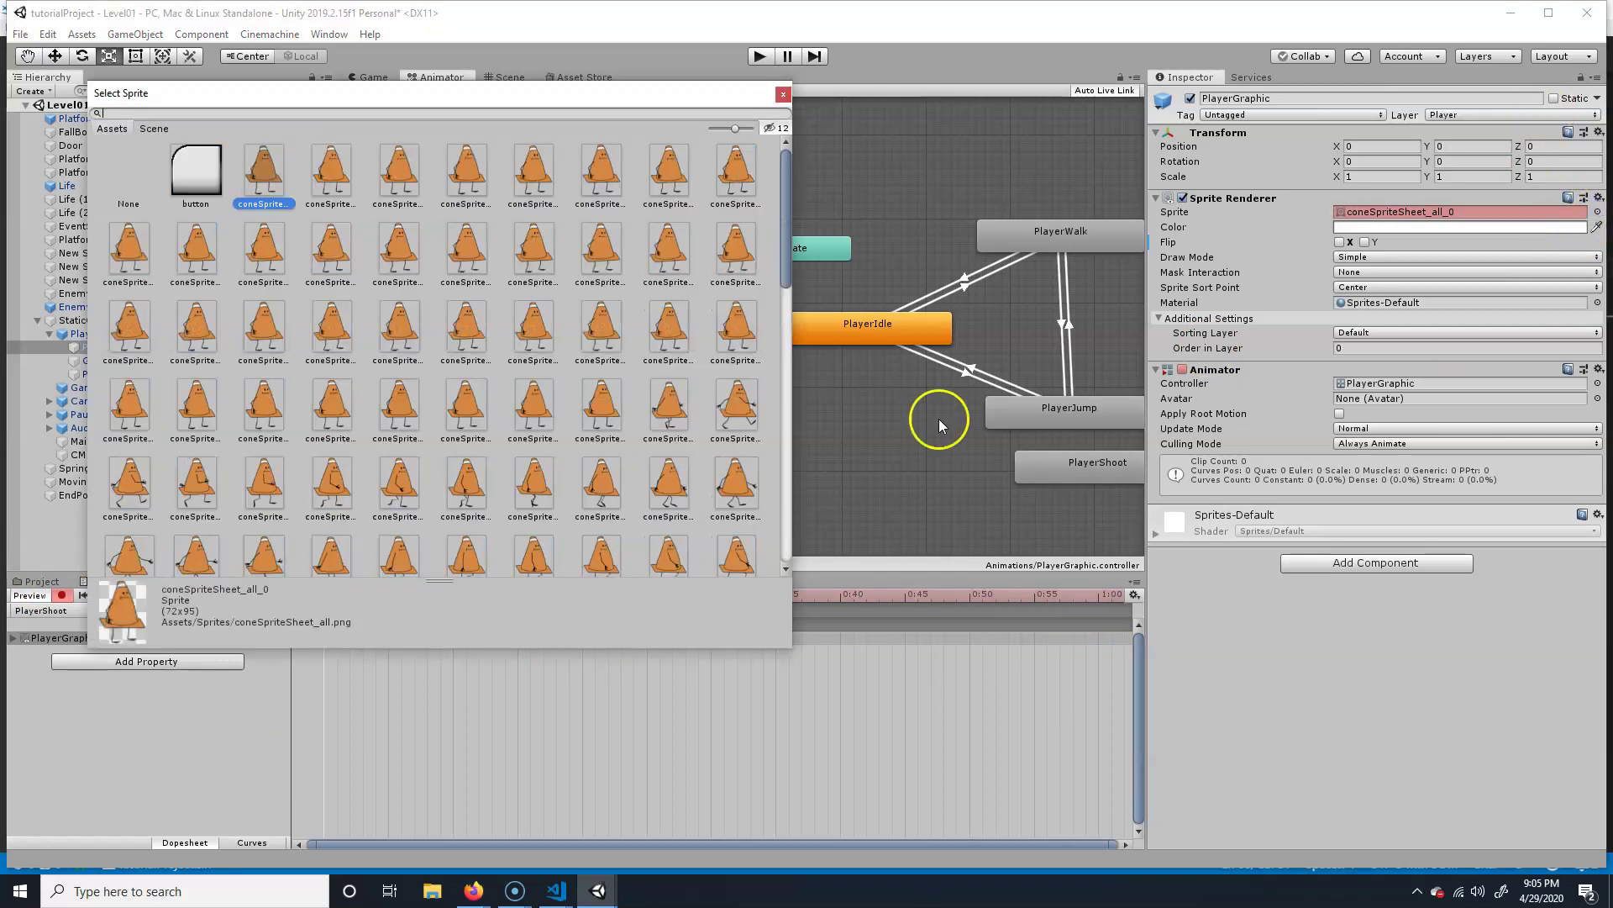
scroll(610, 434, "down", 1)
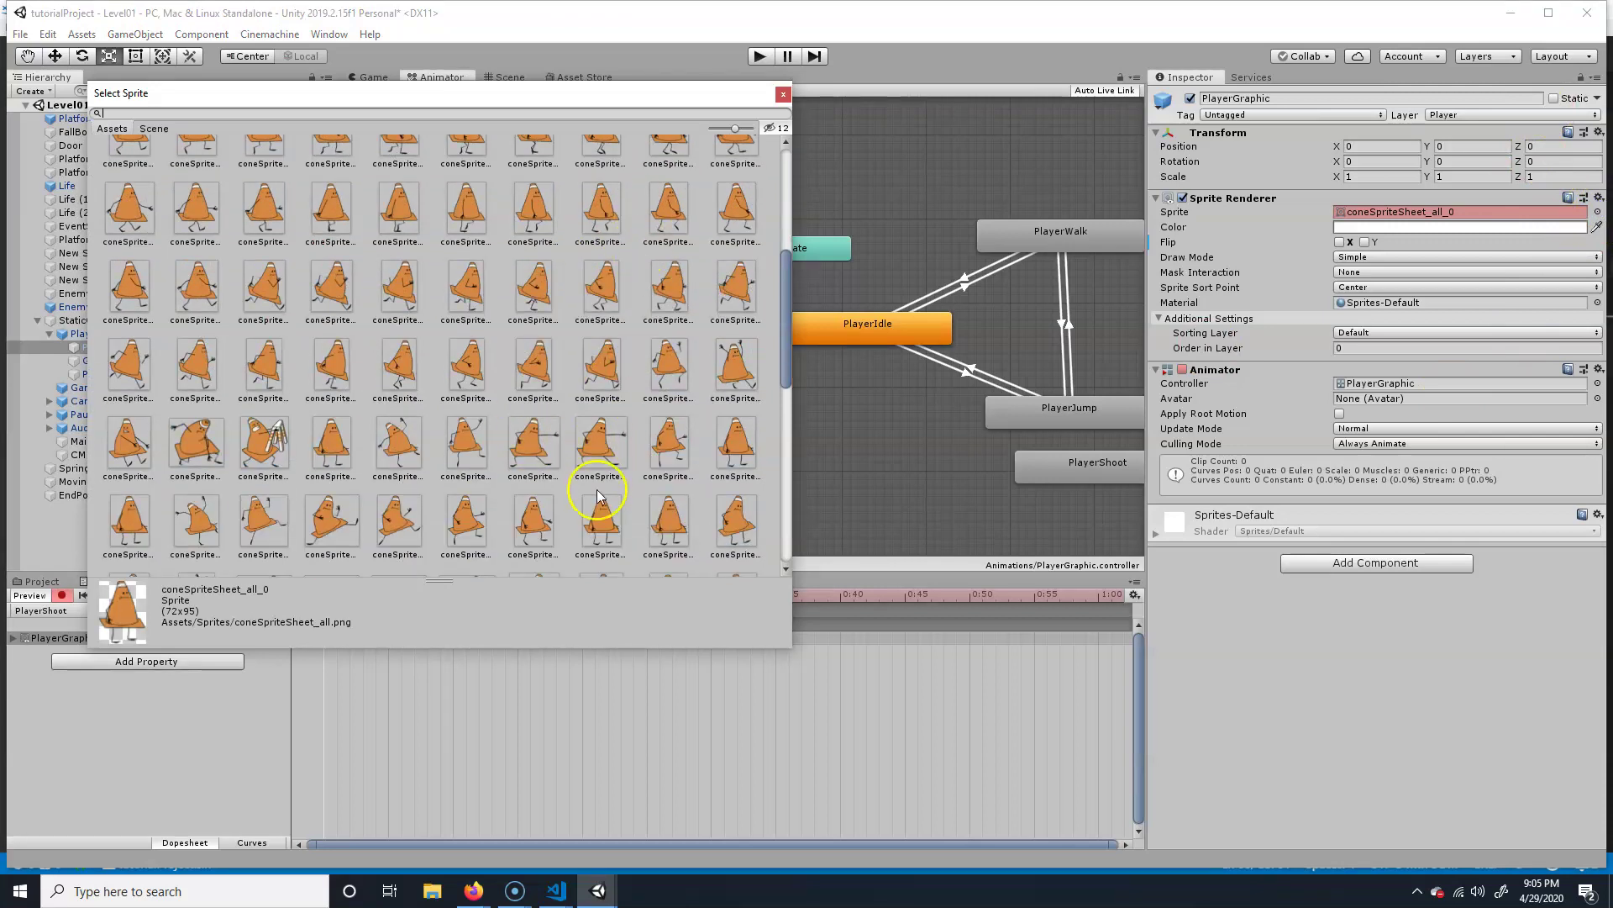
scroll(600, 500, "down", 2)
scroll(612, 484, "down", 2)
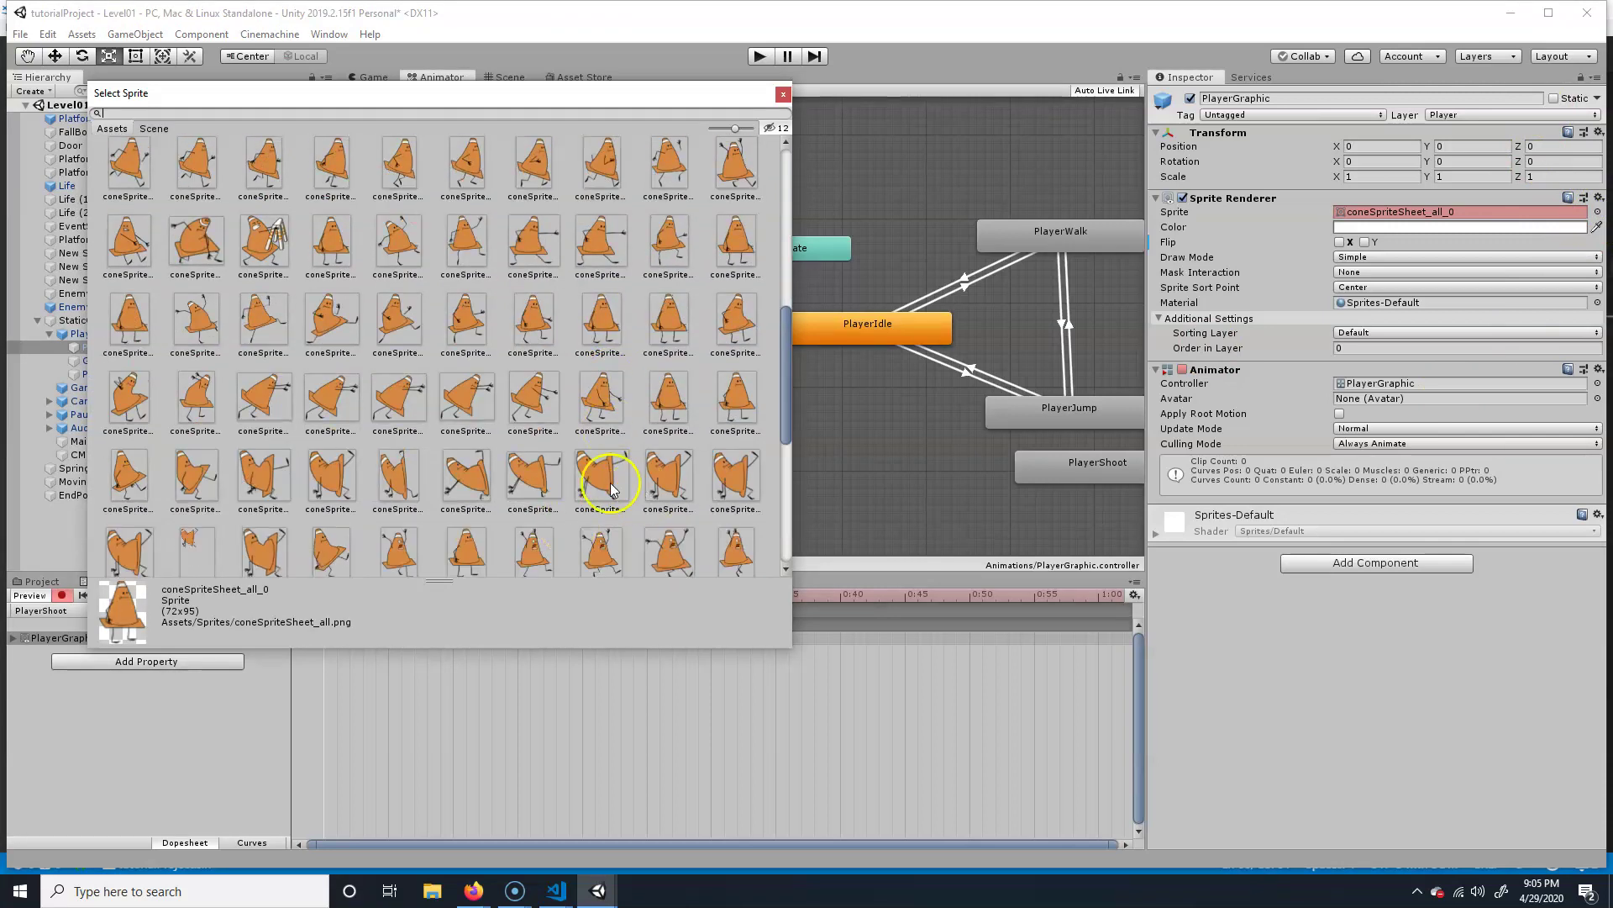
double_click(481, 496)
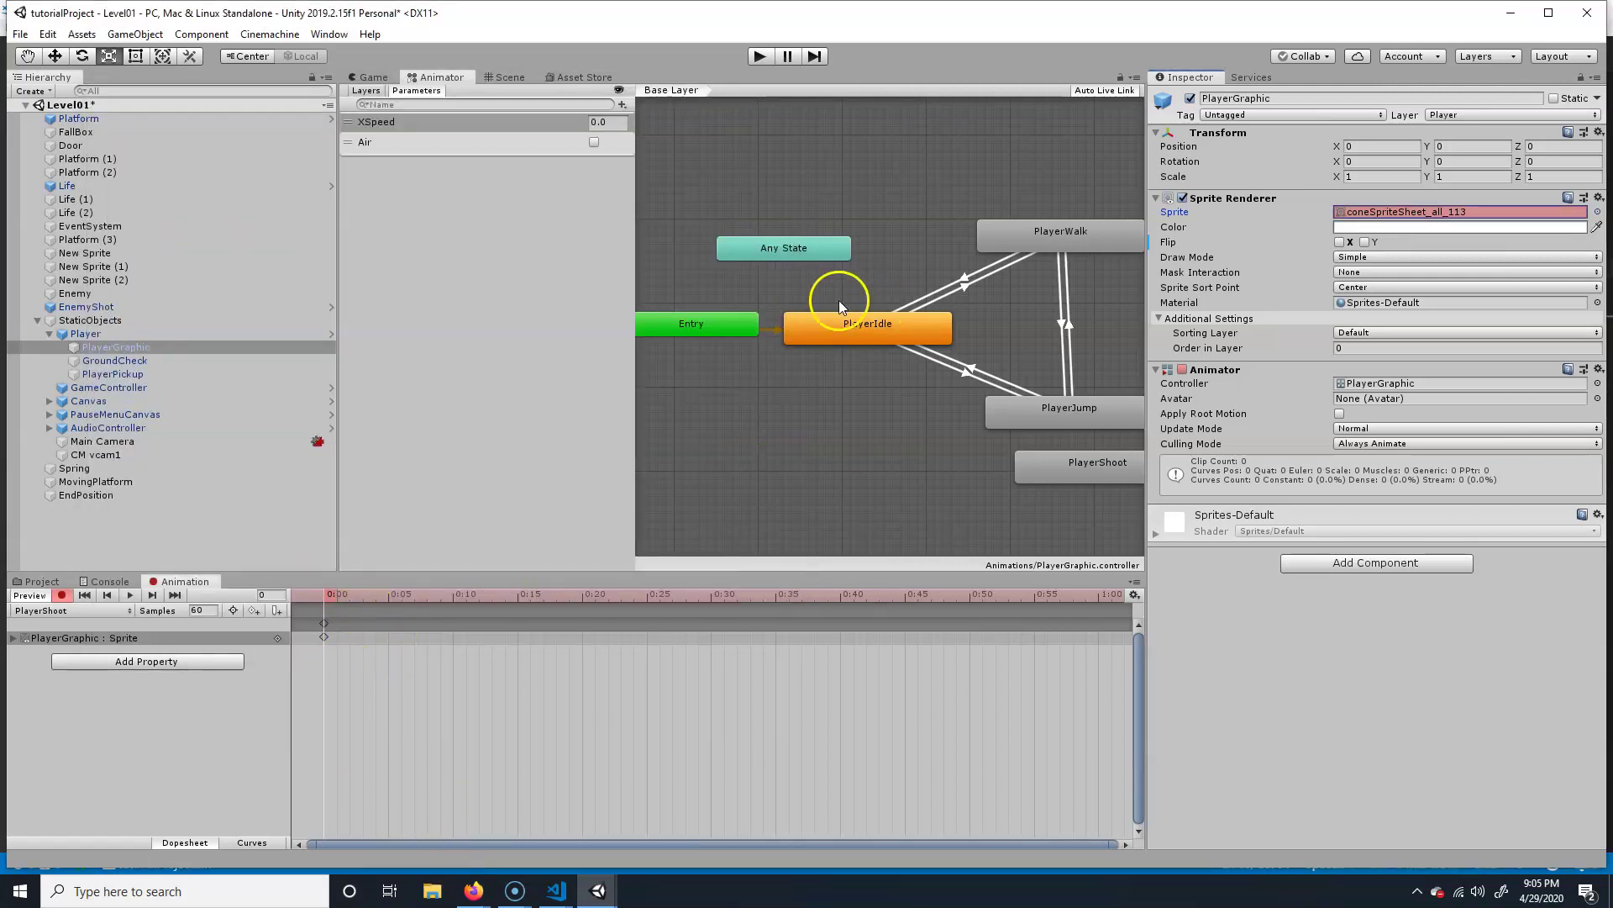
- Show the Game view and add a Sprite keyframe at frame 15 of the PlayerShoot clip
left_click(368, 77)
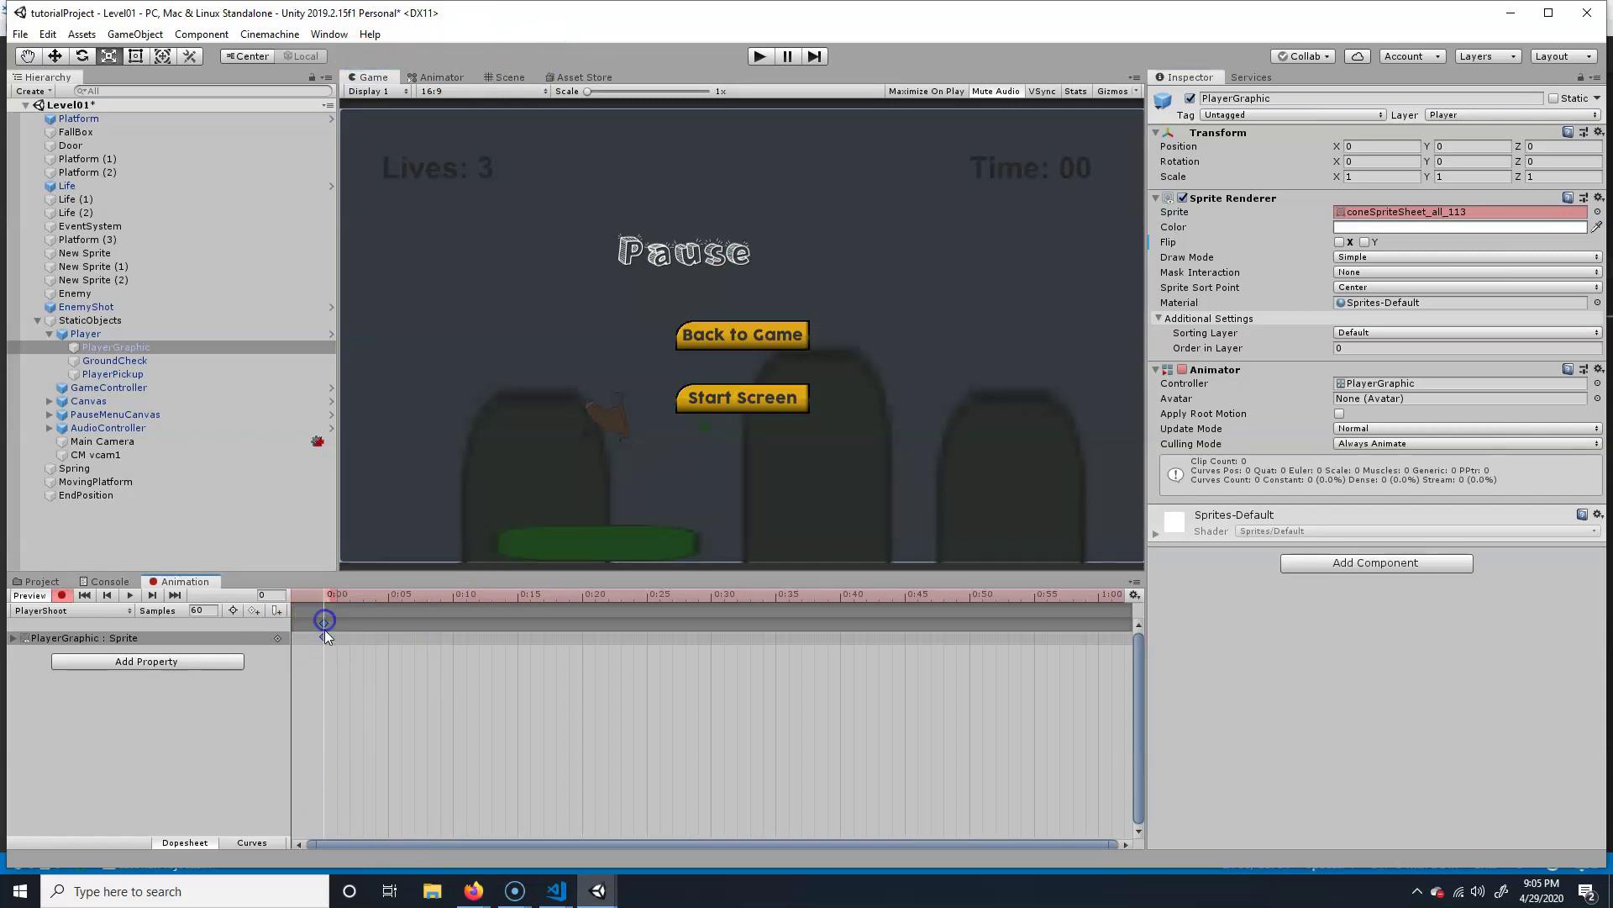
left_click_drag(346, 595, 516, 620)
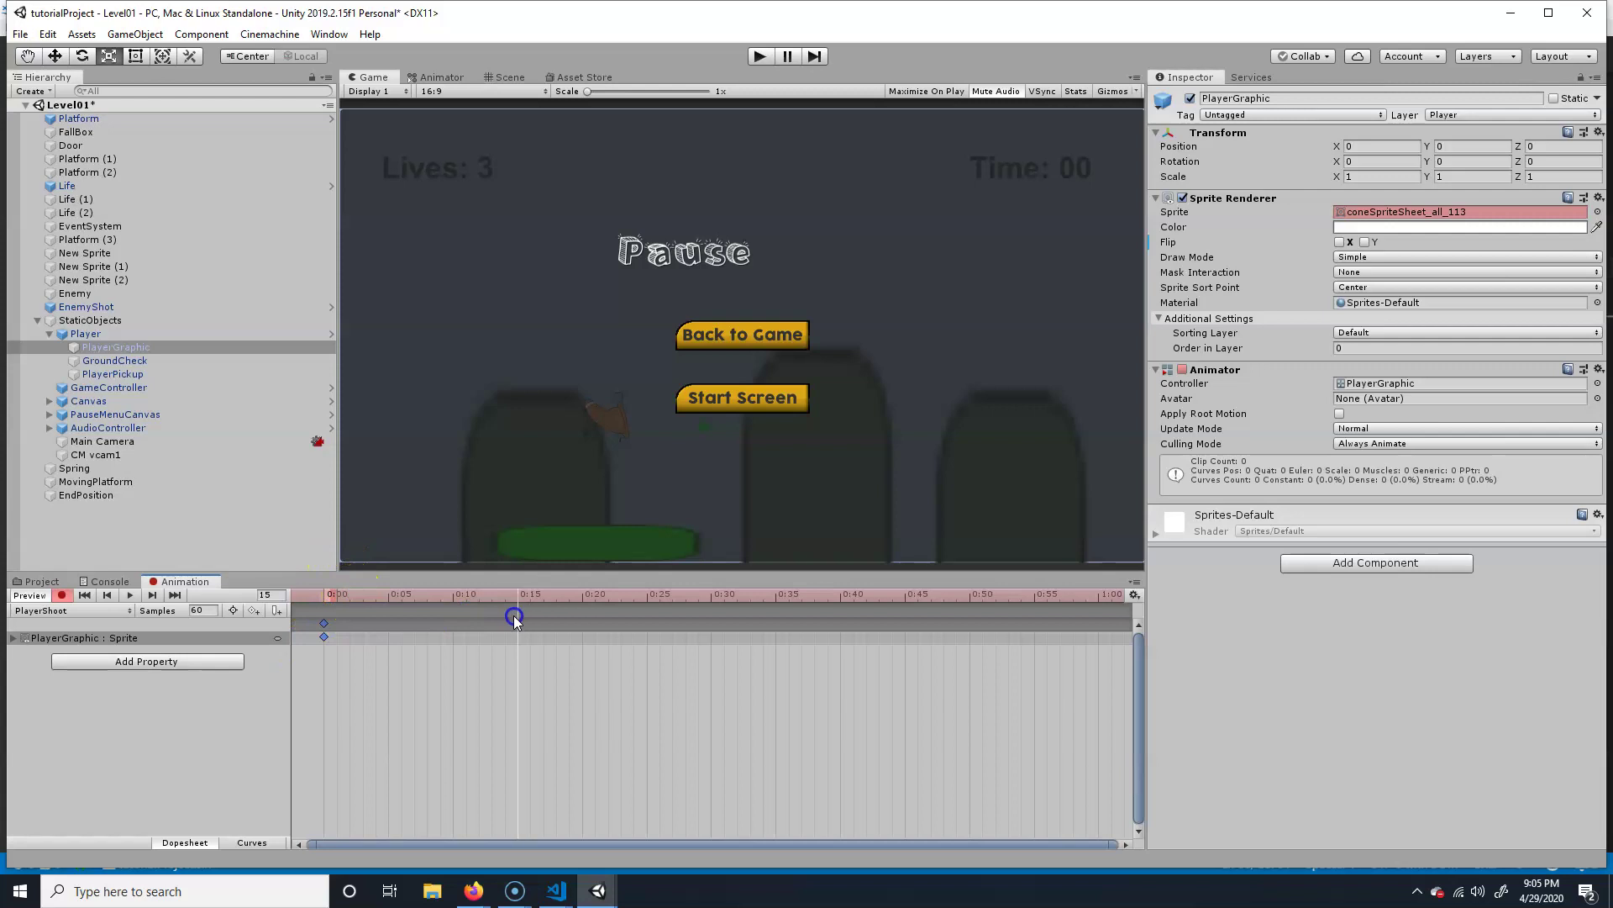
key("k")
- Preview the PlayerShoot clip, turn off keyframe recording, and return the playhead to frame 0
left_click(324, 595)
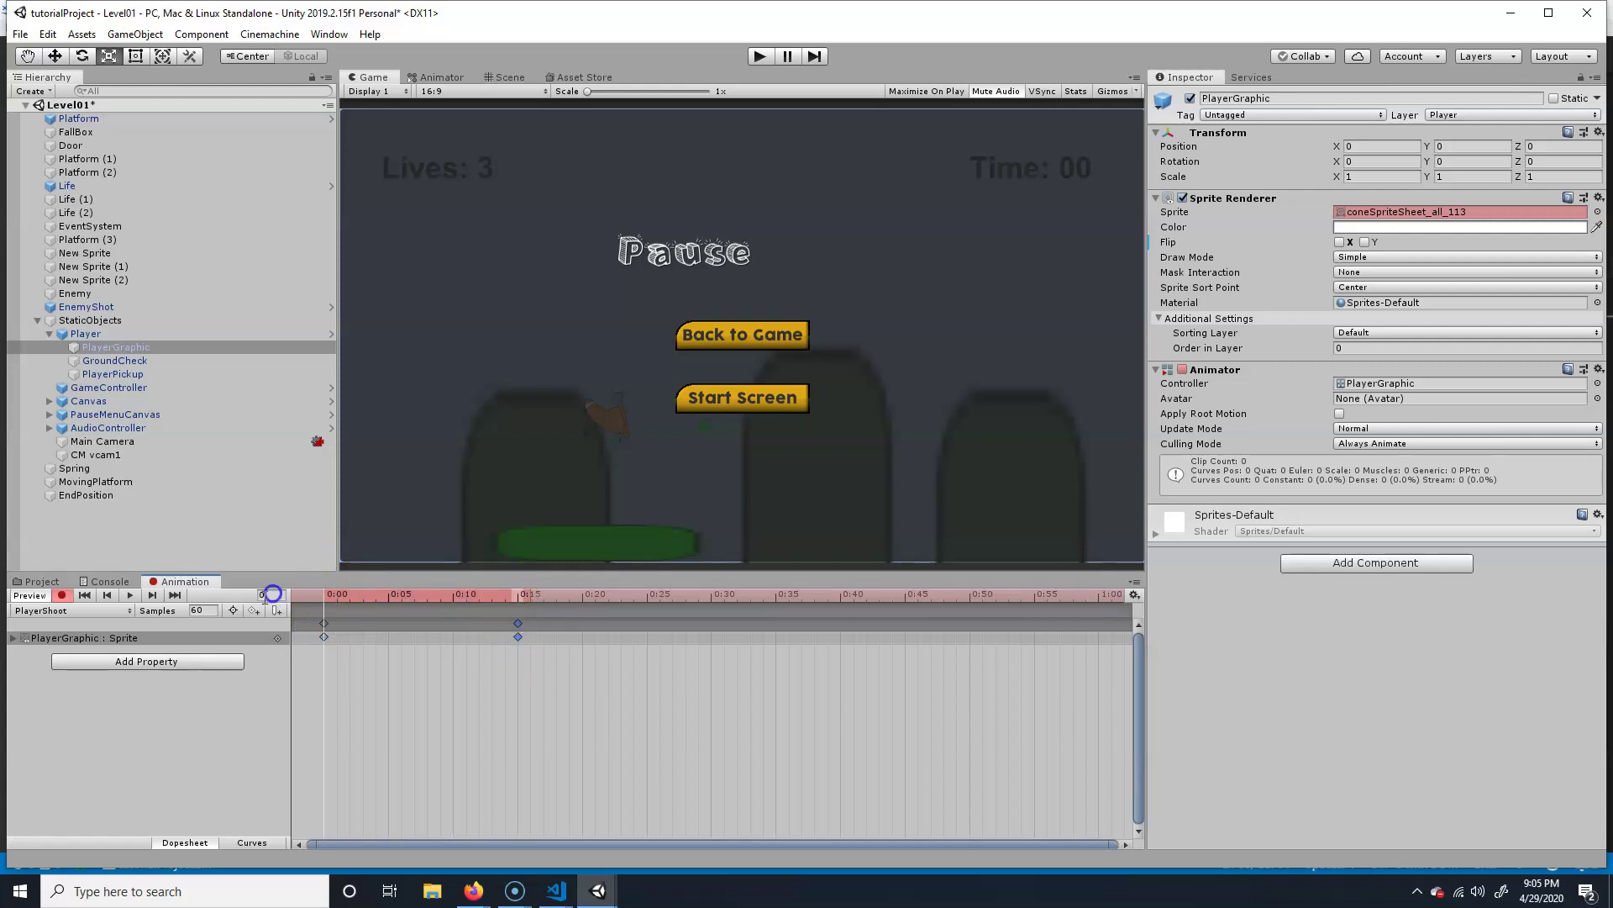
left_click(132, 598)
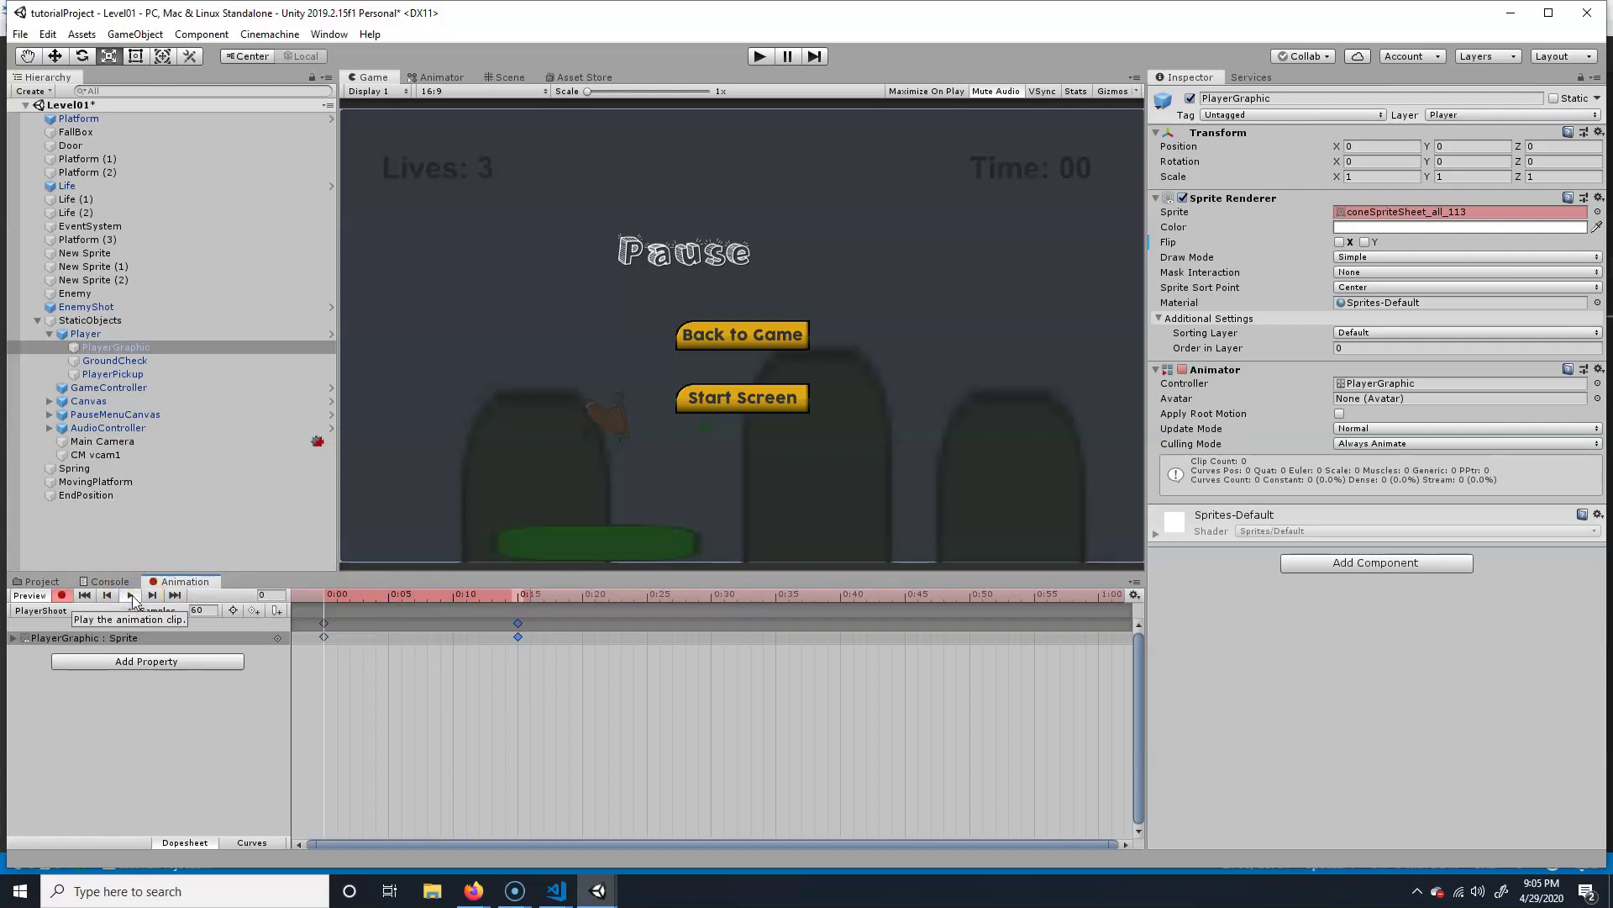
left_click(132, 599)
left_click(61, 595)
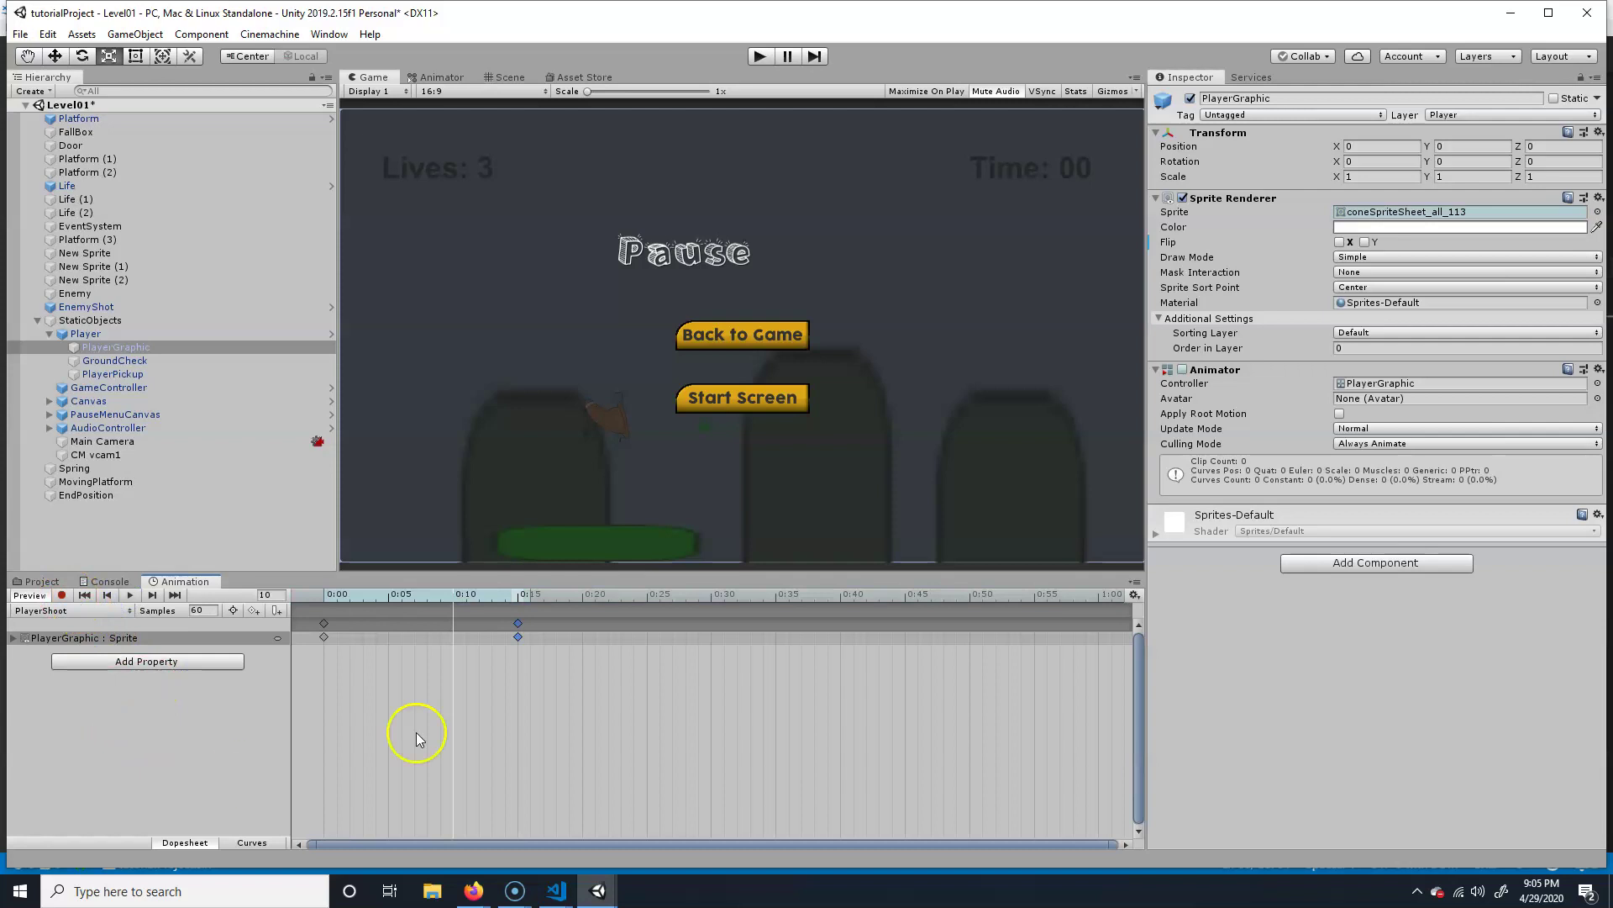
left_click(362, 593)
left_click_drag(566, 594, 316, 650)
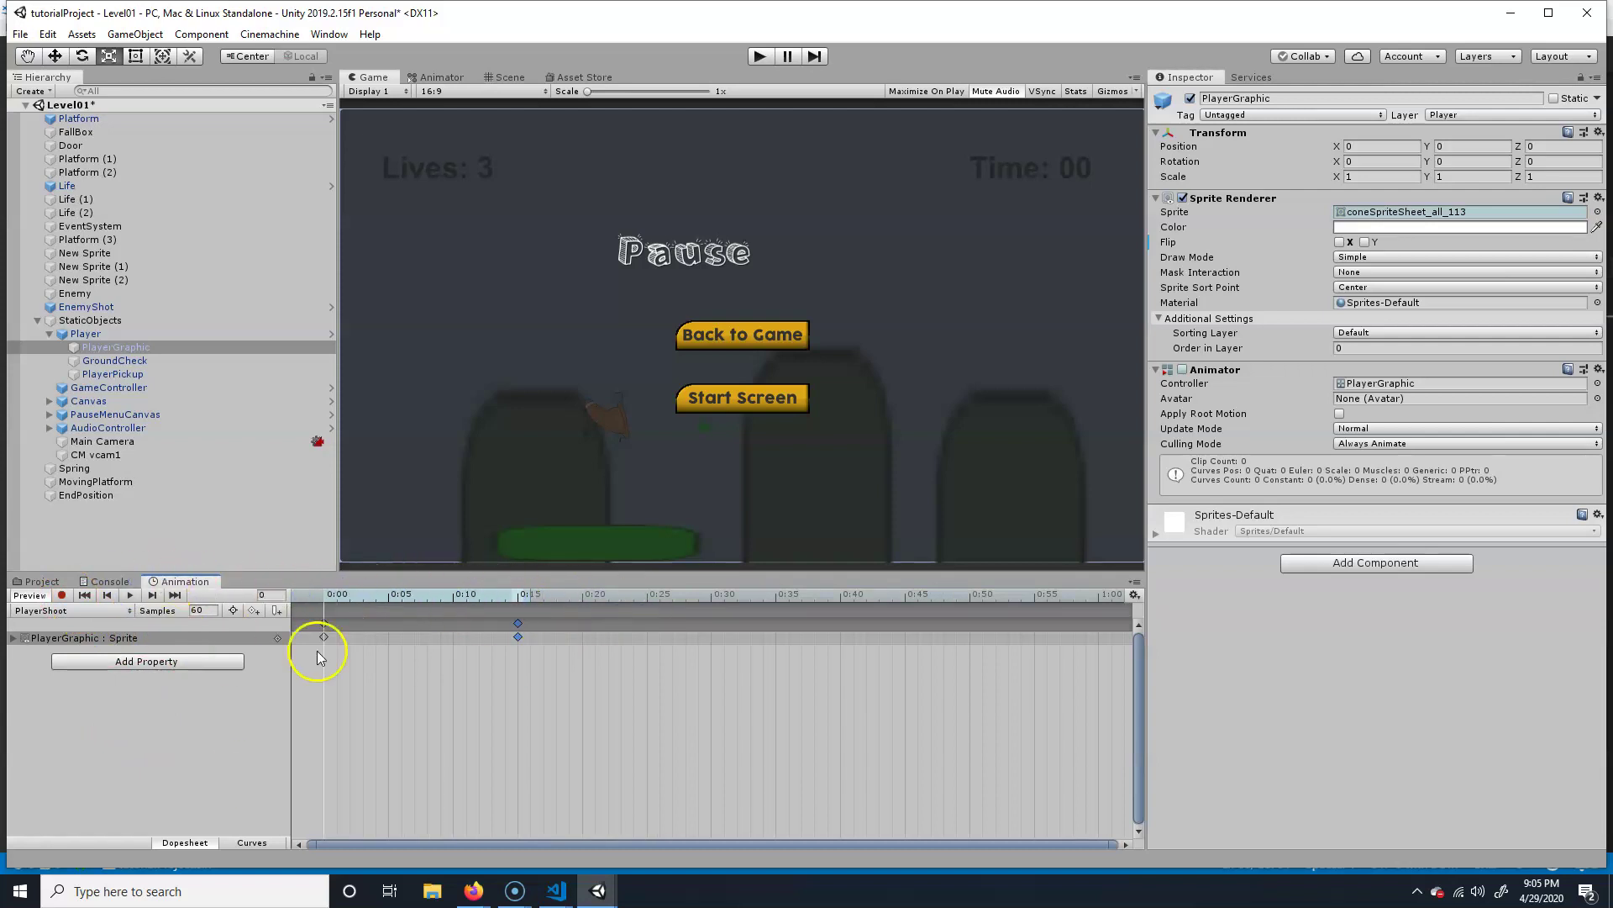
- In the Animator graph, move the PlayerShoot state below PlayerIdle and place PlayerJump clear of it
left_click(439, 76)
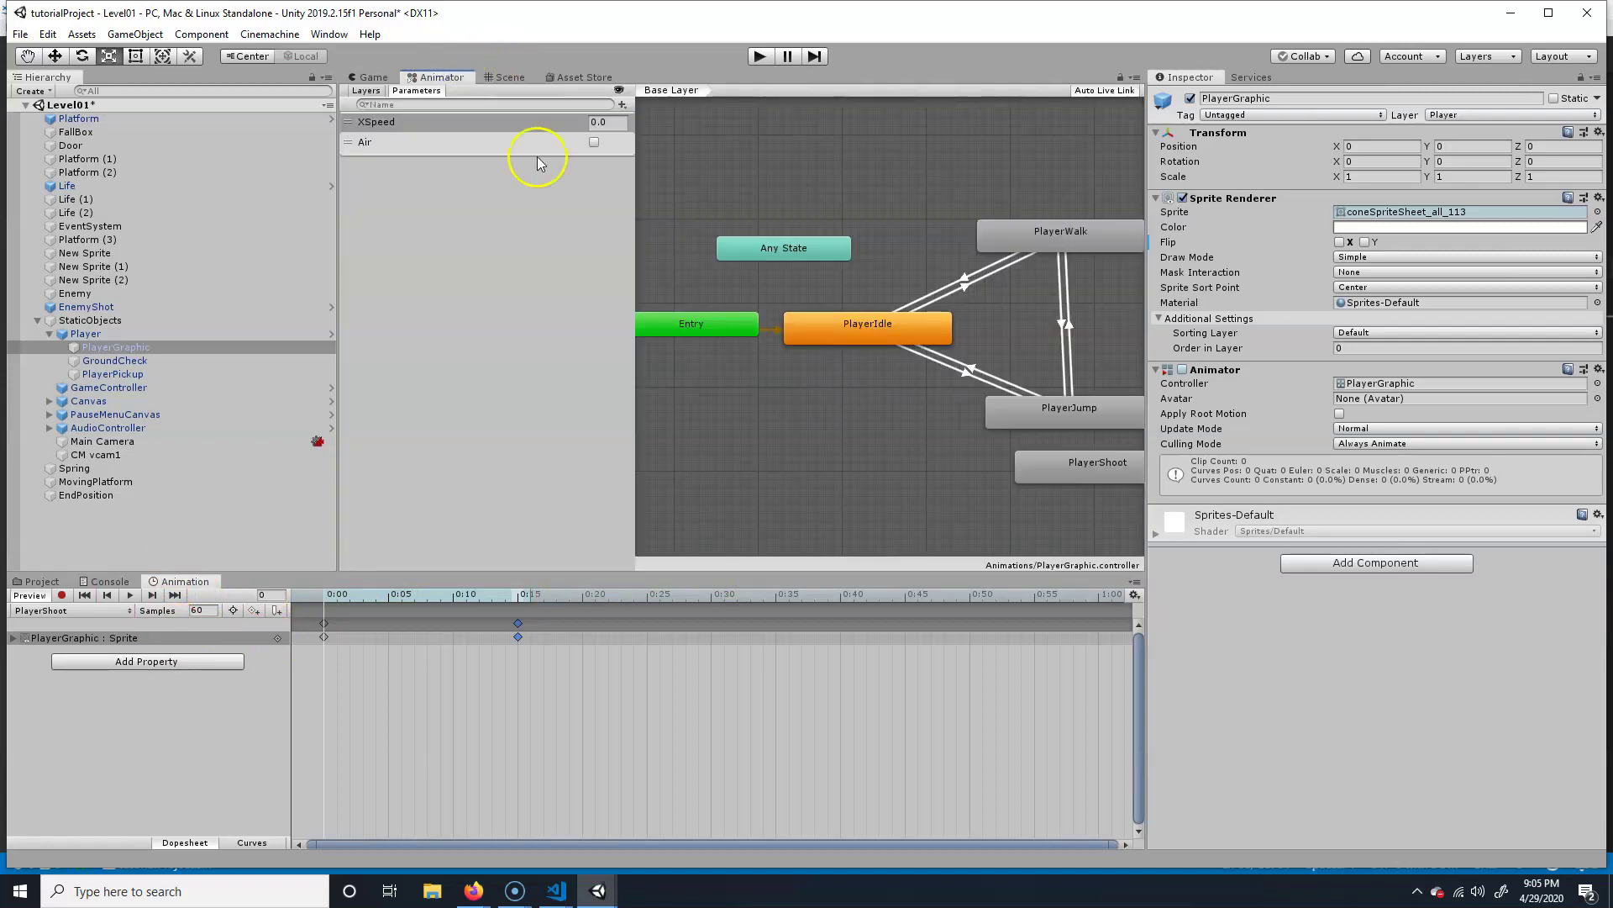
middle_click_drag(947, 470, 824, 430)
left_click_drag(974, 423, 795, 443)
left_click_drag(913, 382, 1026, 378)
left_click_drag(798, 447, 806, 413)
left_click(735, 289)
right_click(735, 289)
left_click(450, 248)
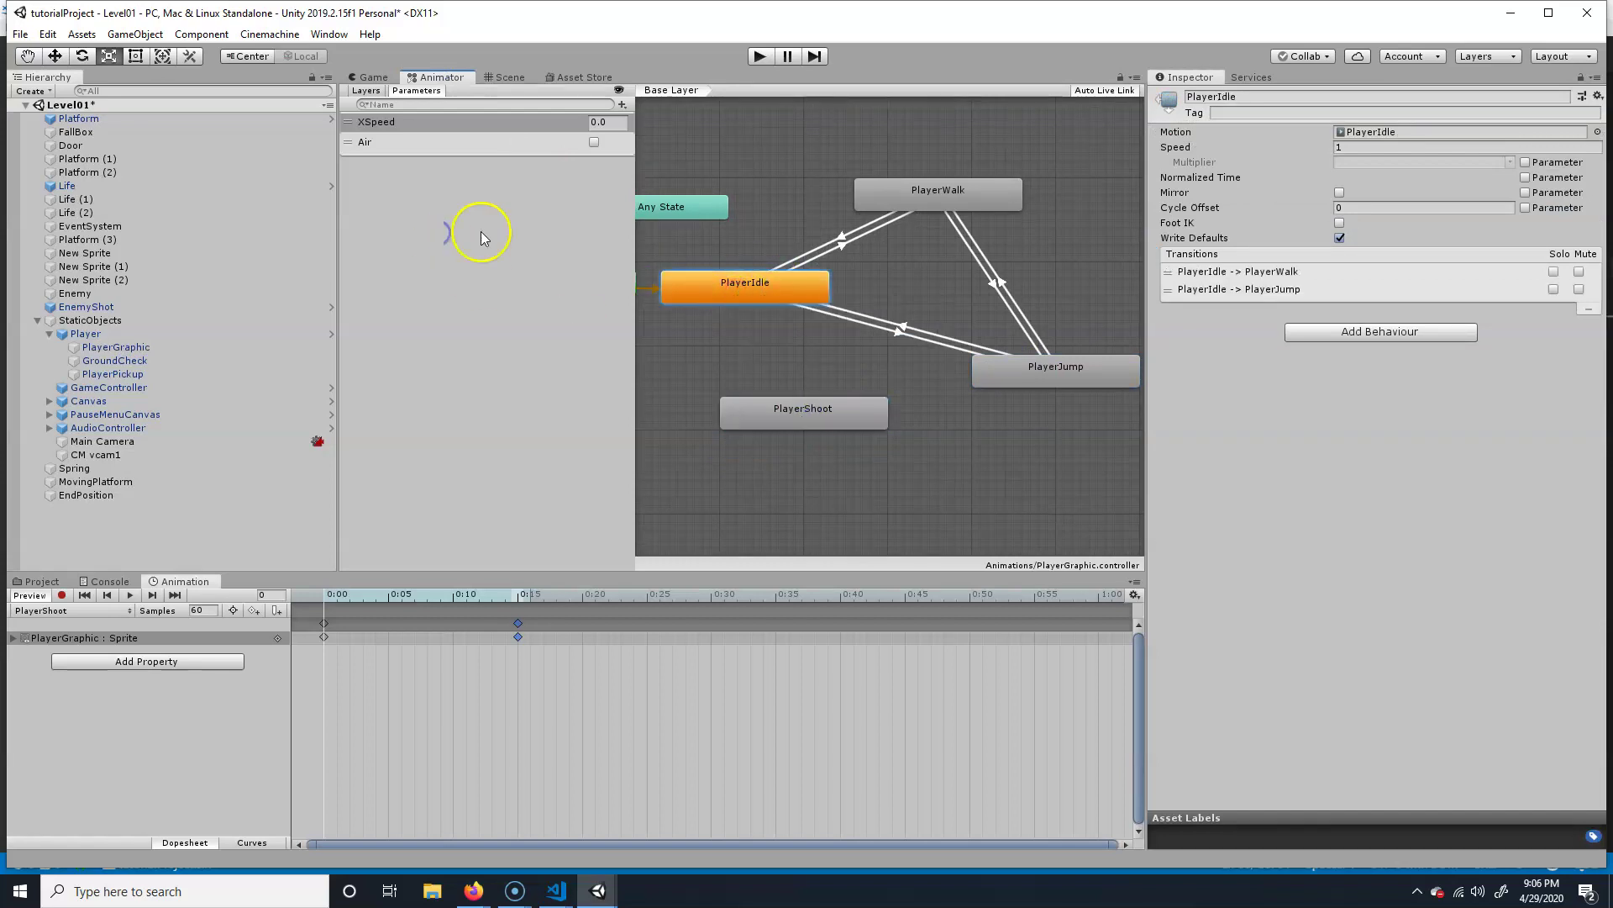
- Create transitions in both directions between the PlayerIdle and PlayerShoot states
right_click(774, 300)
left_click(734, 305)
right_click(857, 409)
left_click(924, 419)
left_click(749, 291)
right_click(718, 289)
left_click(733, 295)
left_click(793, 408)
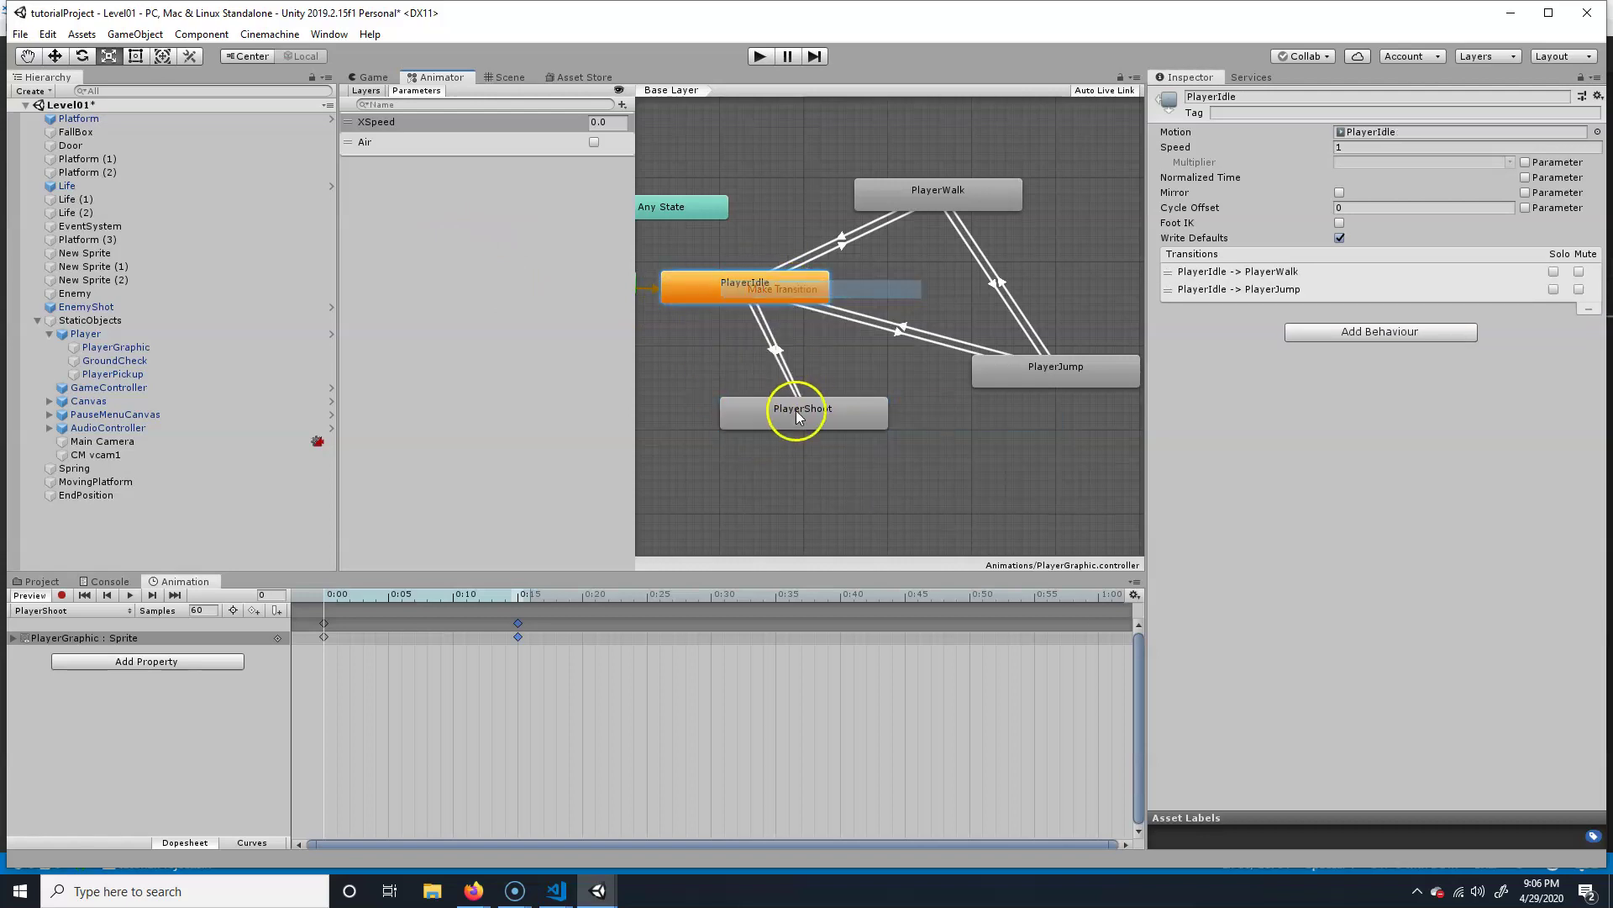
- Shift the PlayerWalk state slightly up and create transitions in both directions between PlayerWalk and PlayerShoot
left_click_drag(975, 219, 990, 200)
right_click(990, 199)
left_click(1046, 203)
left_click(848, 404)
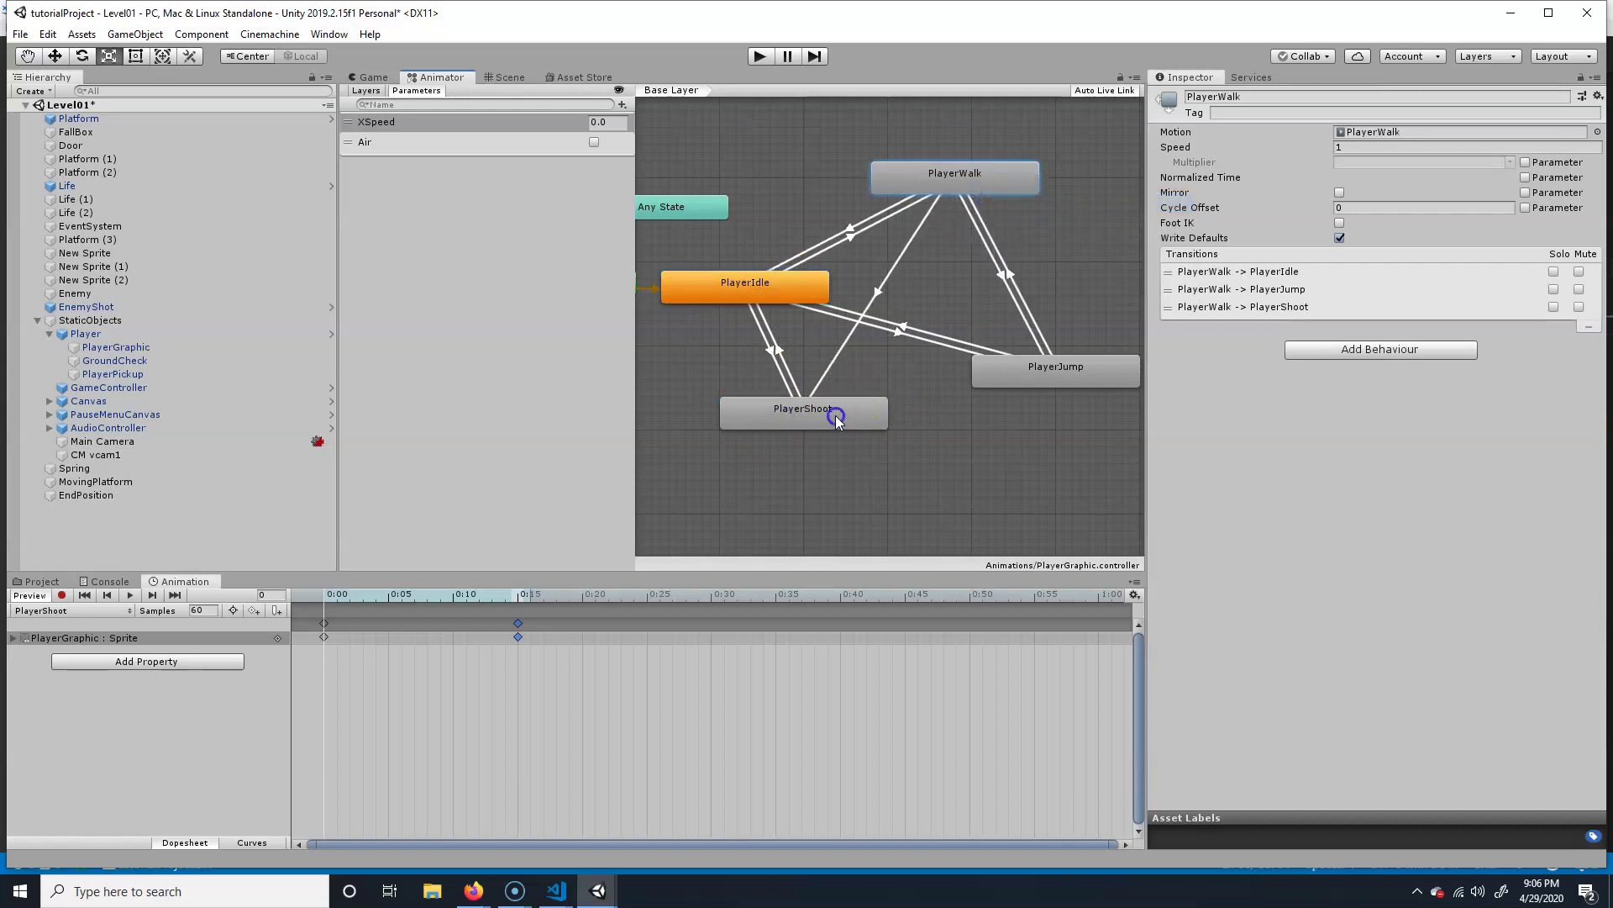
right_click(833, 398)
left_click(904, 417)
left_click(980, 190)
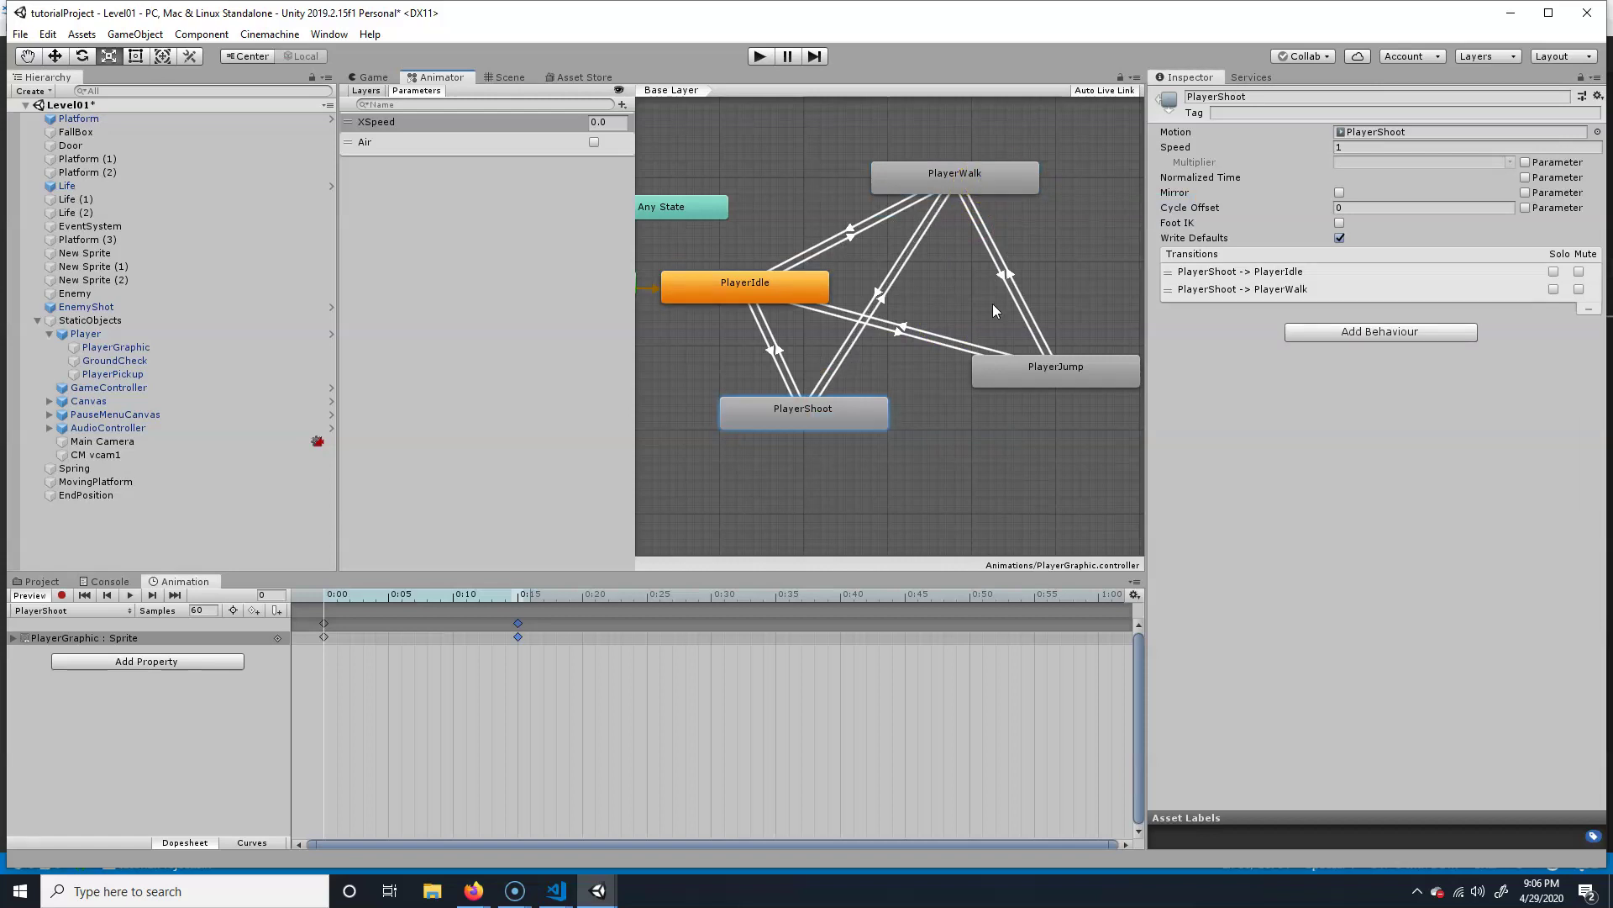
- Nudge the PlayerIdle state slightly up and the PlayerShoot state slightly left in the Animator graph
left_click(775, 357)
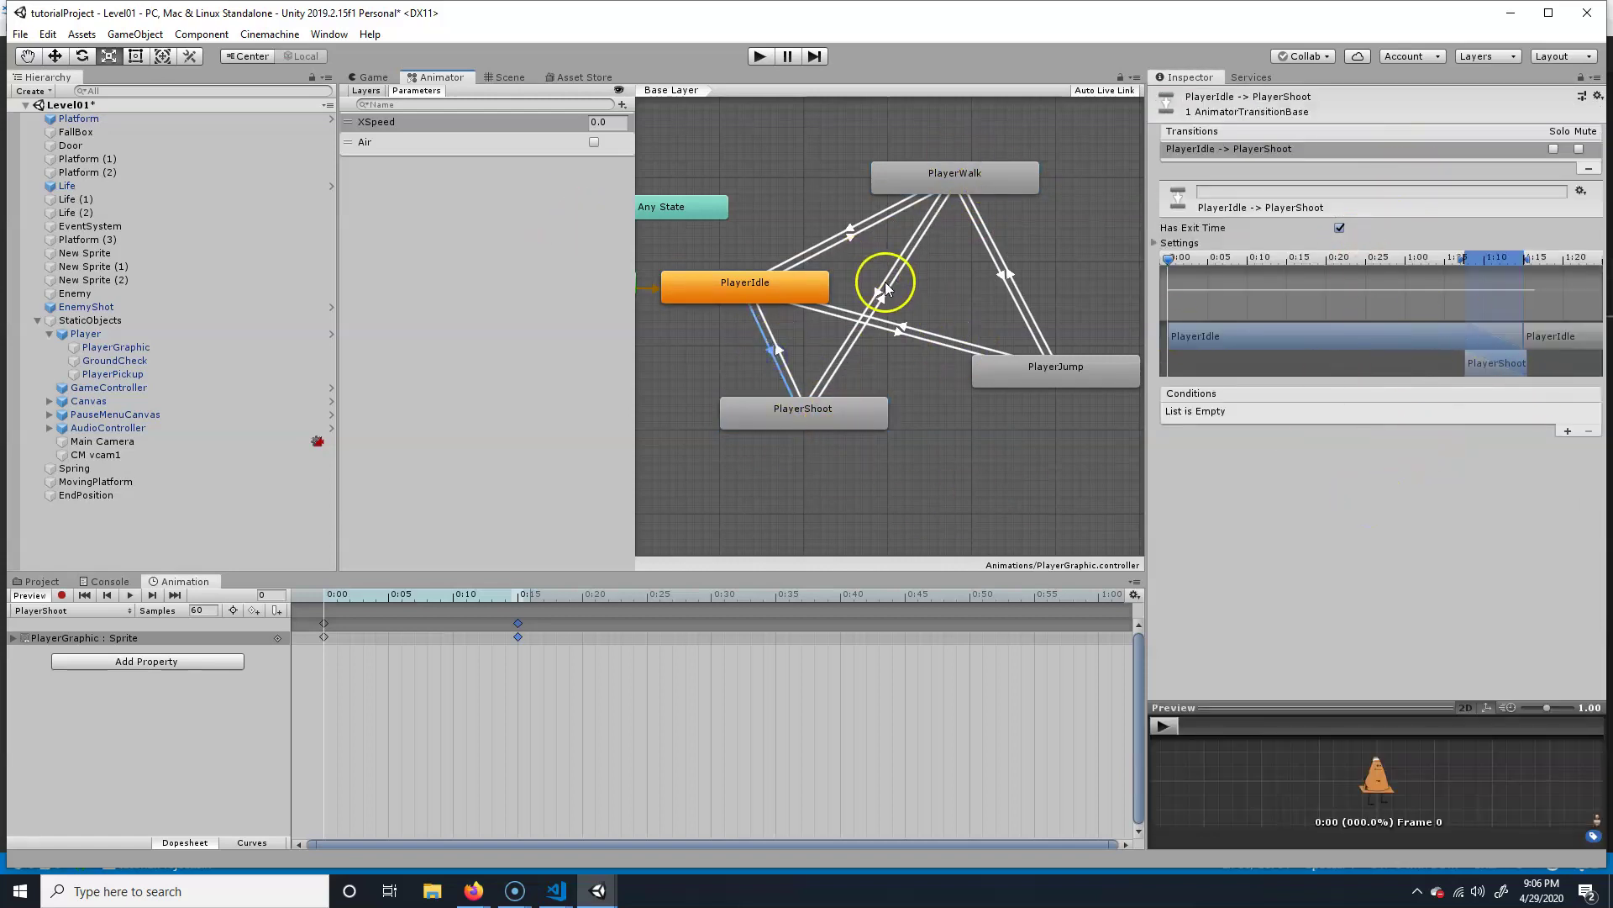
left_click_drag(781, 293, 782, 278)
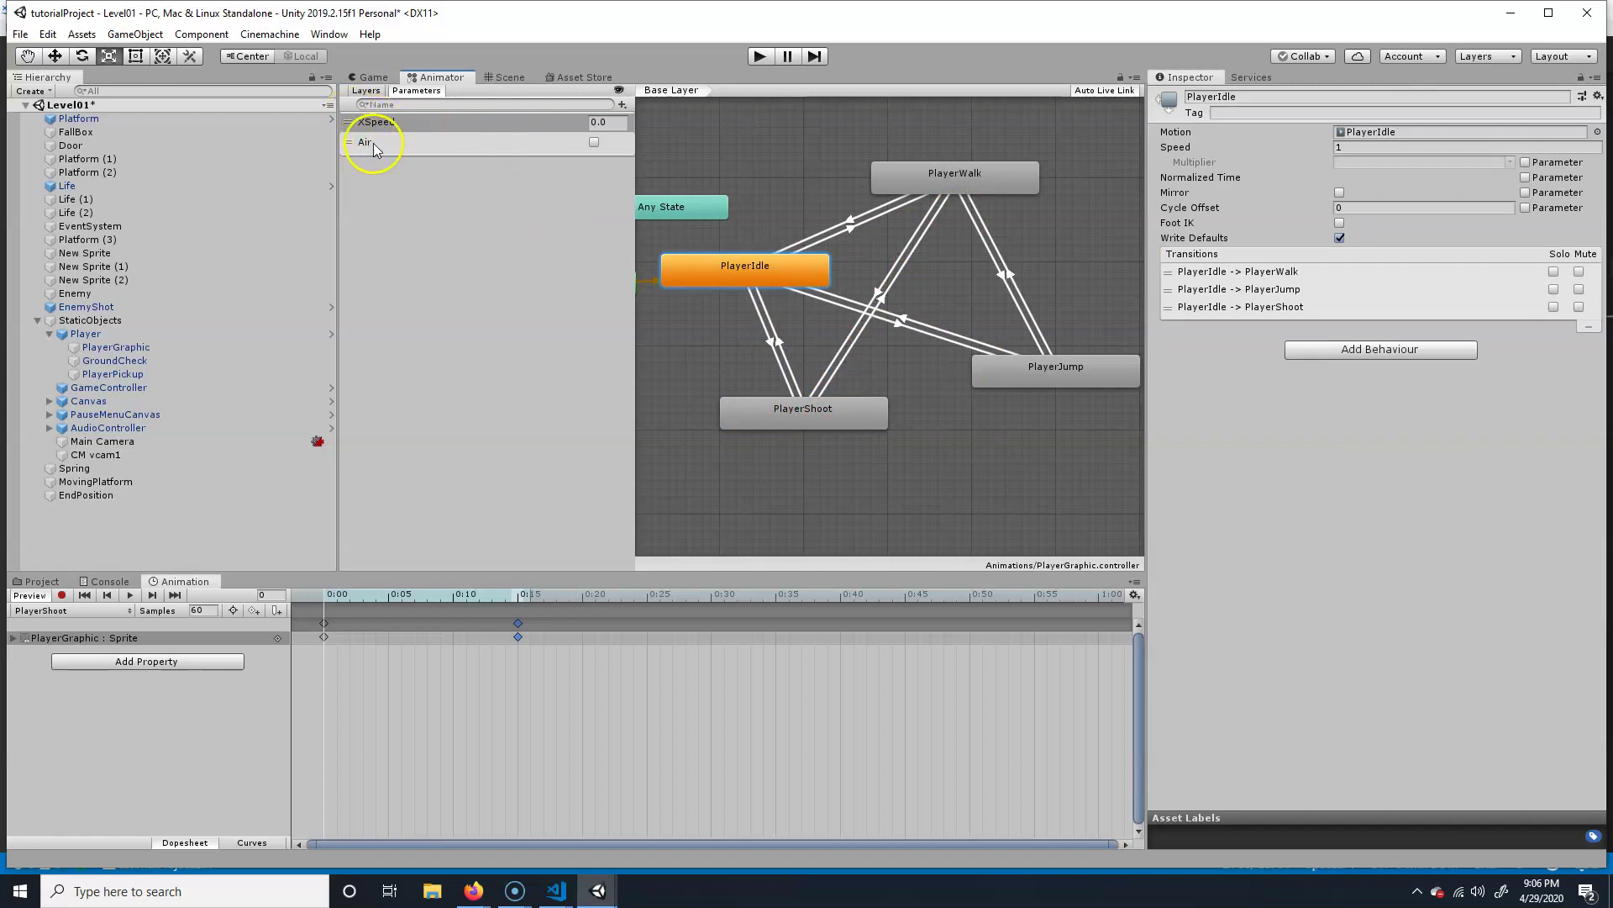
left_click(1092, 384)
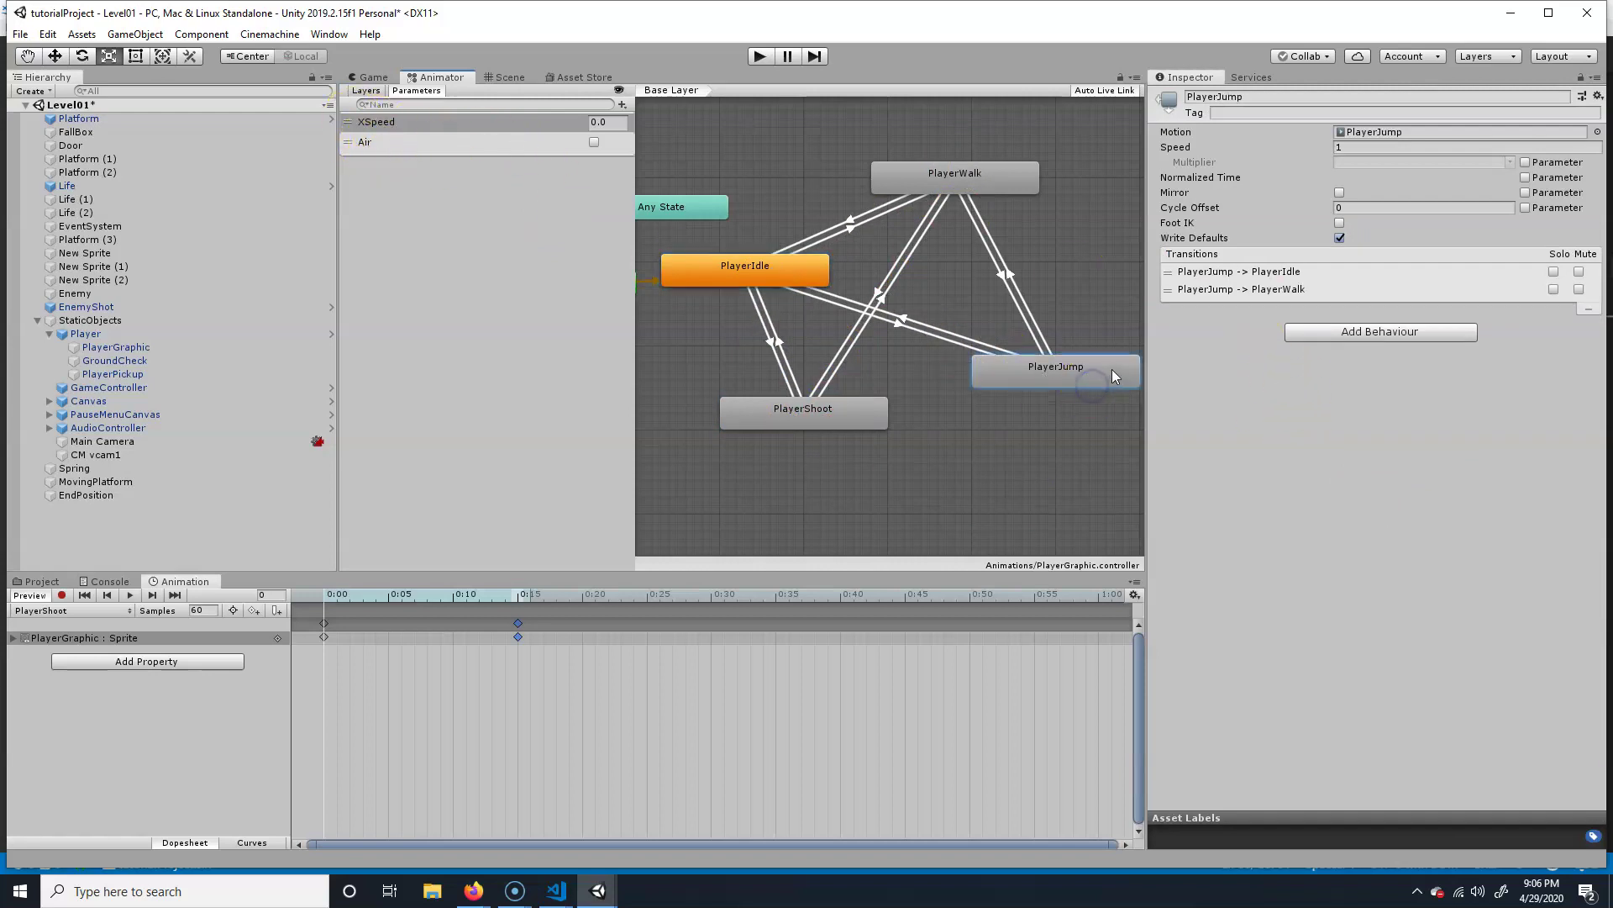
left_click(997, 190)
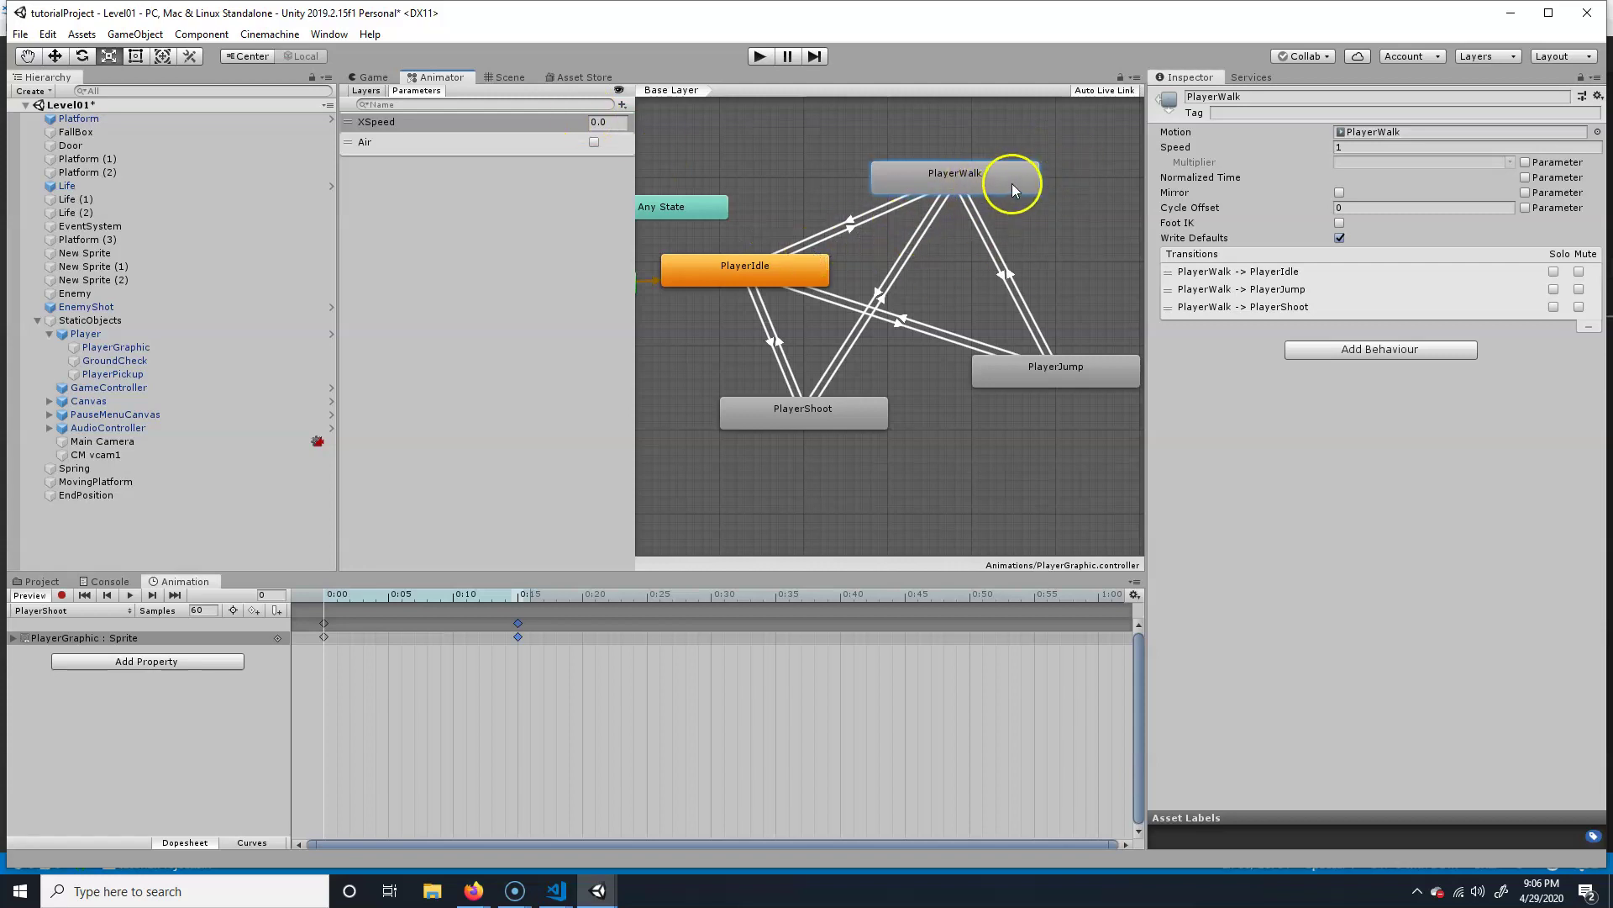
left_click_drag(839, 421, 844, 419)
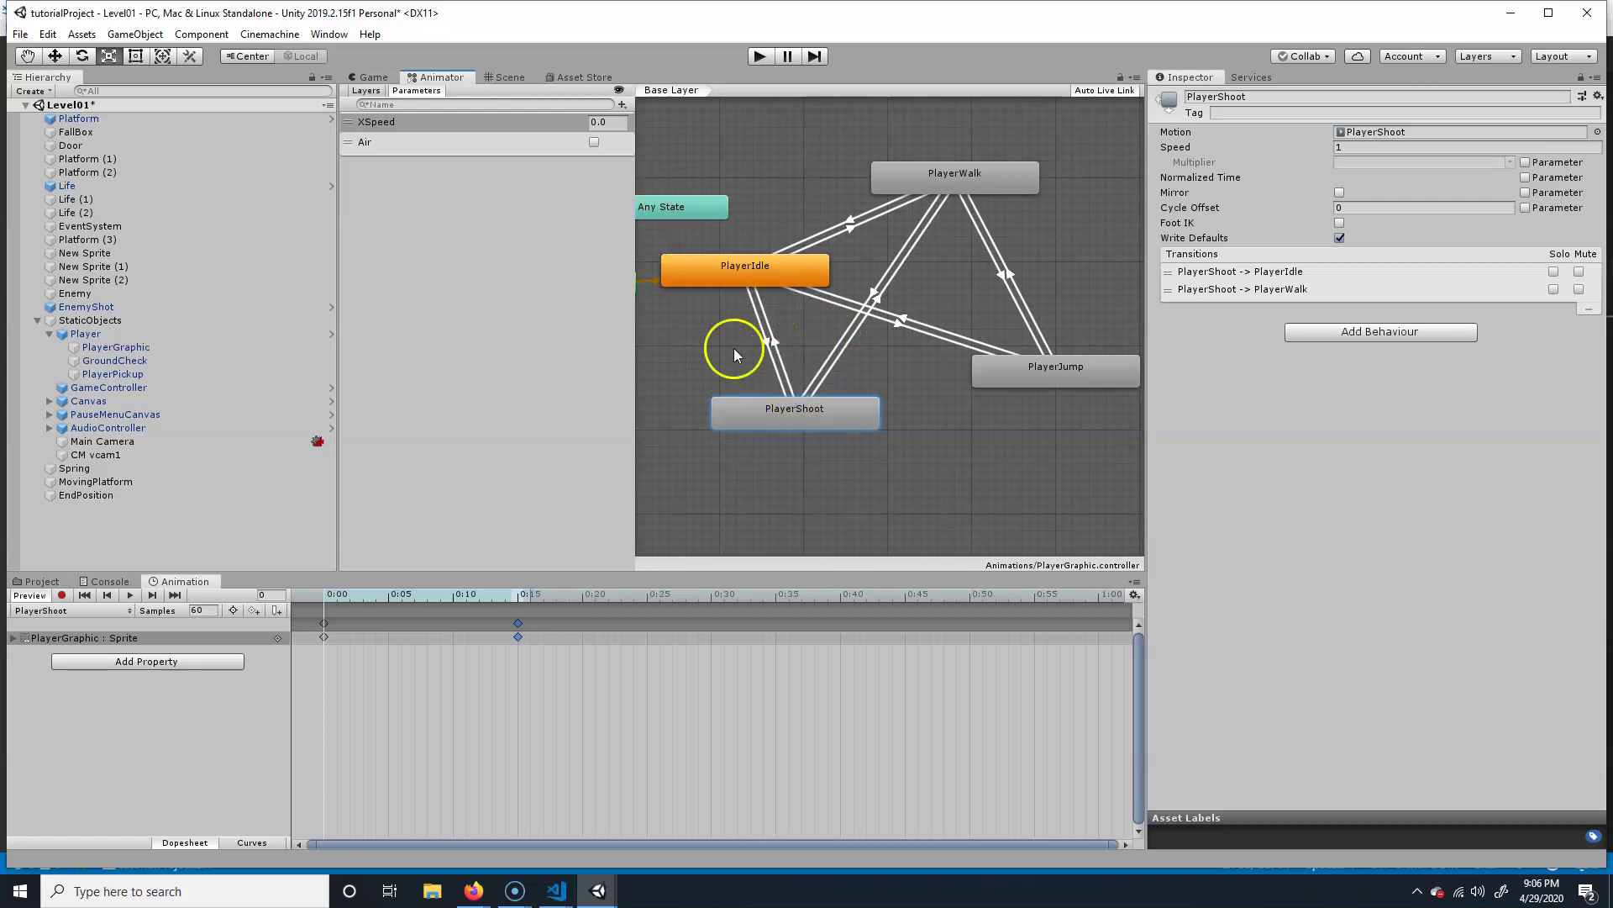
- Add a Bool parameter named Shoot to the Animator
left_click(621, 104)
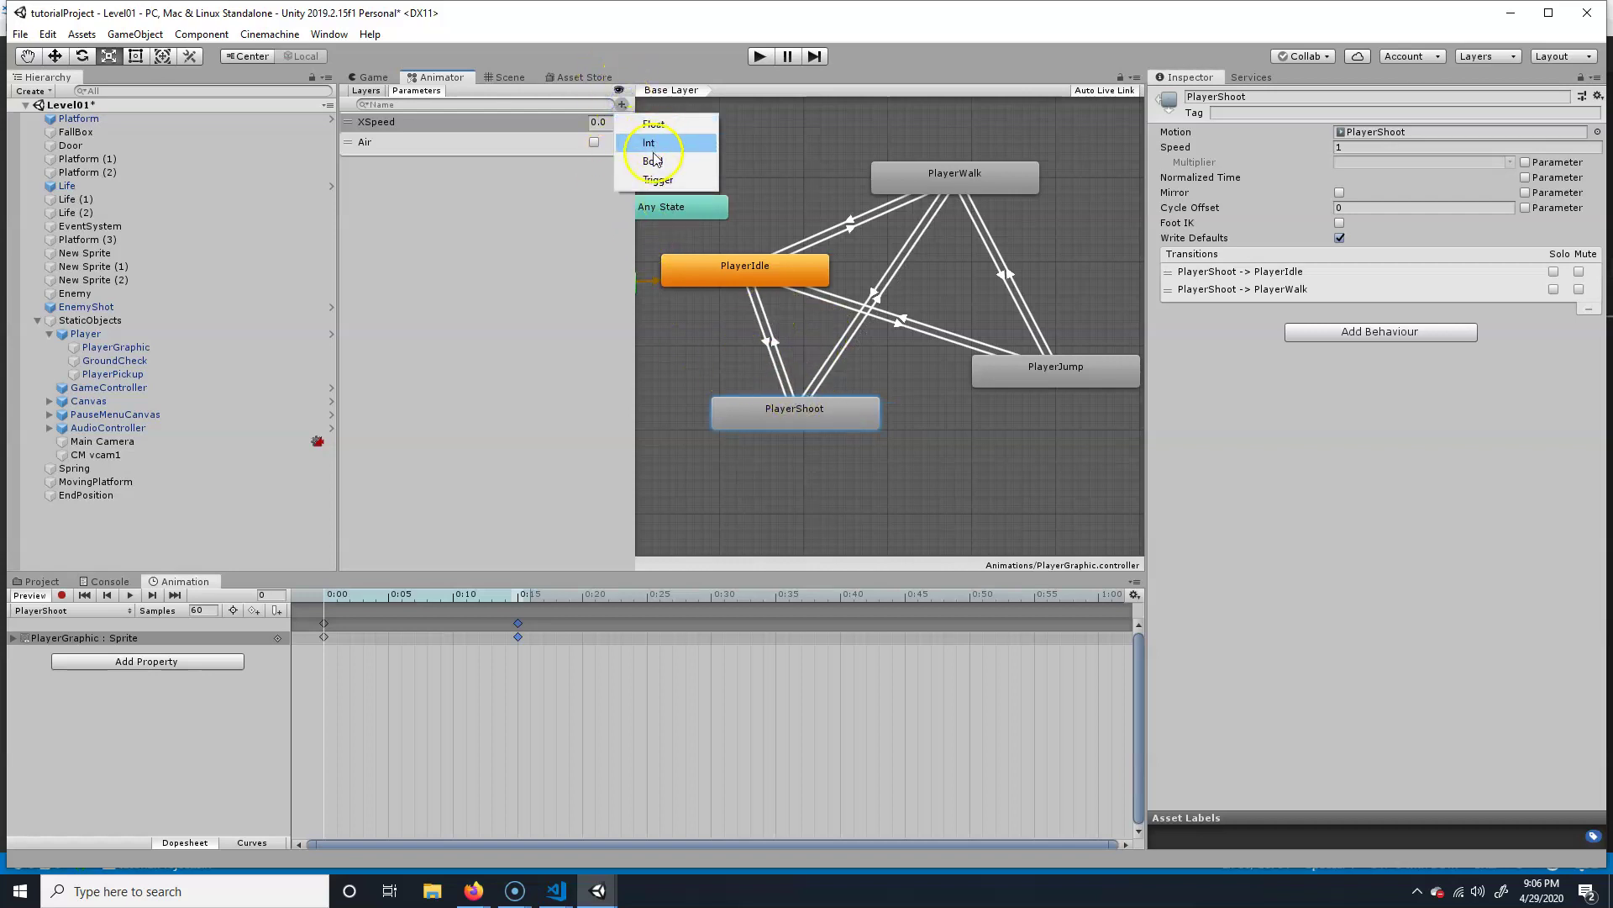
left_click(660, 162)
type("Shoot")
key("Return")
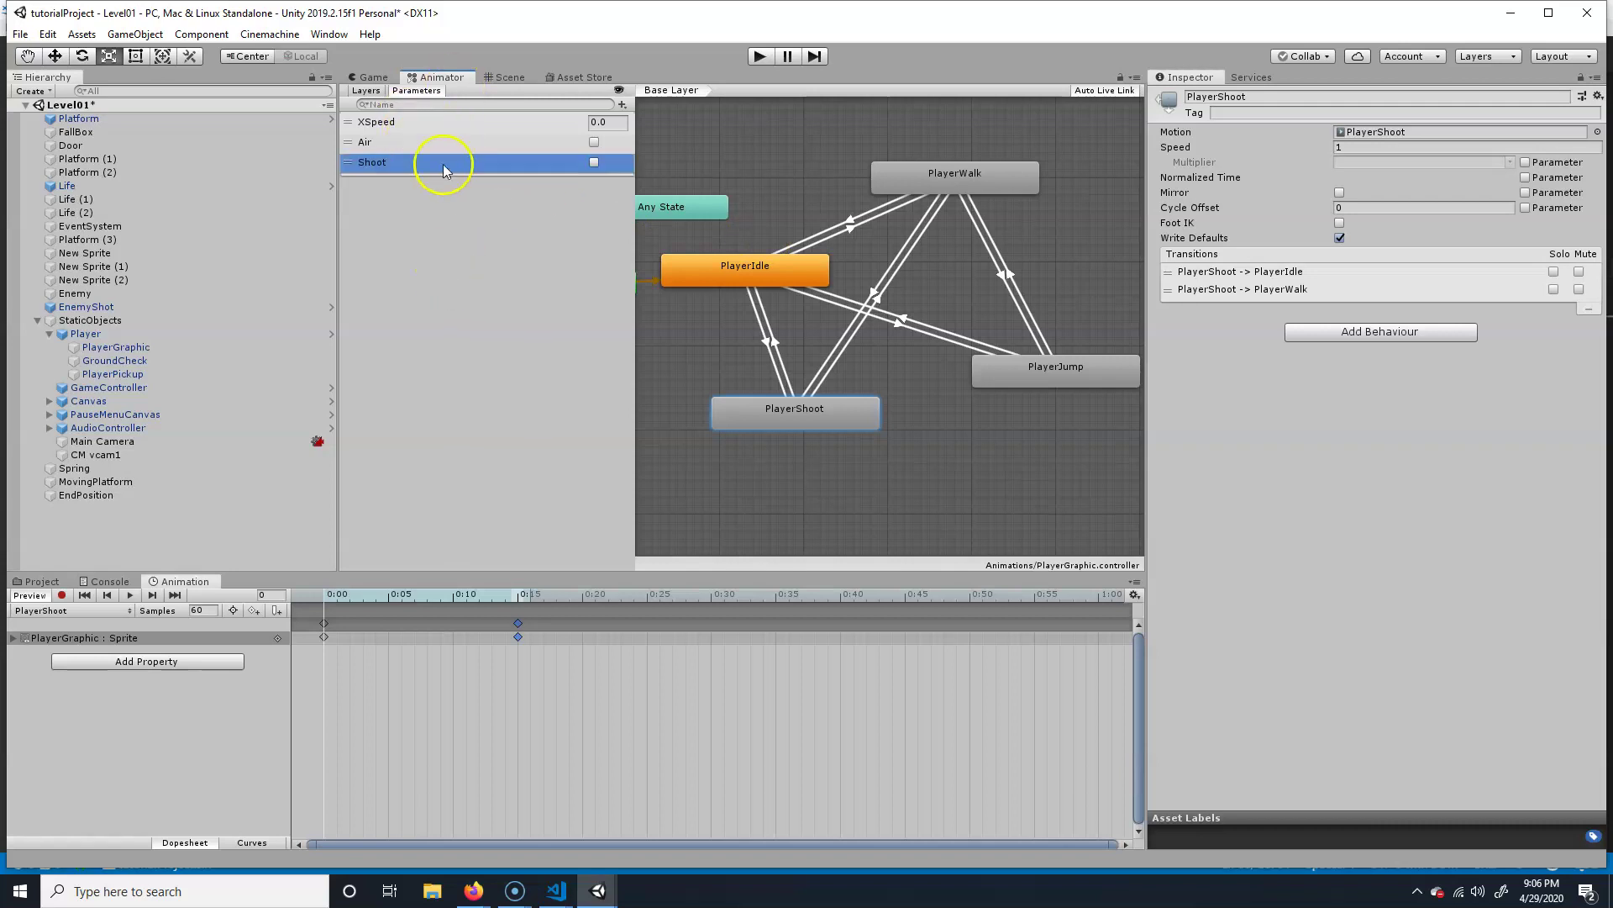
- Give the PlayerIdle to PlayerShoot transition the condition Shoot is true
left_click(763, 342)
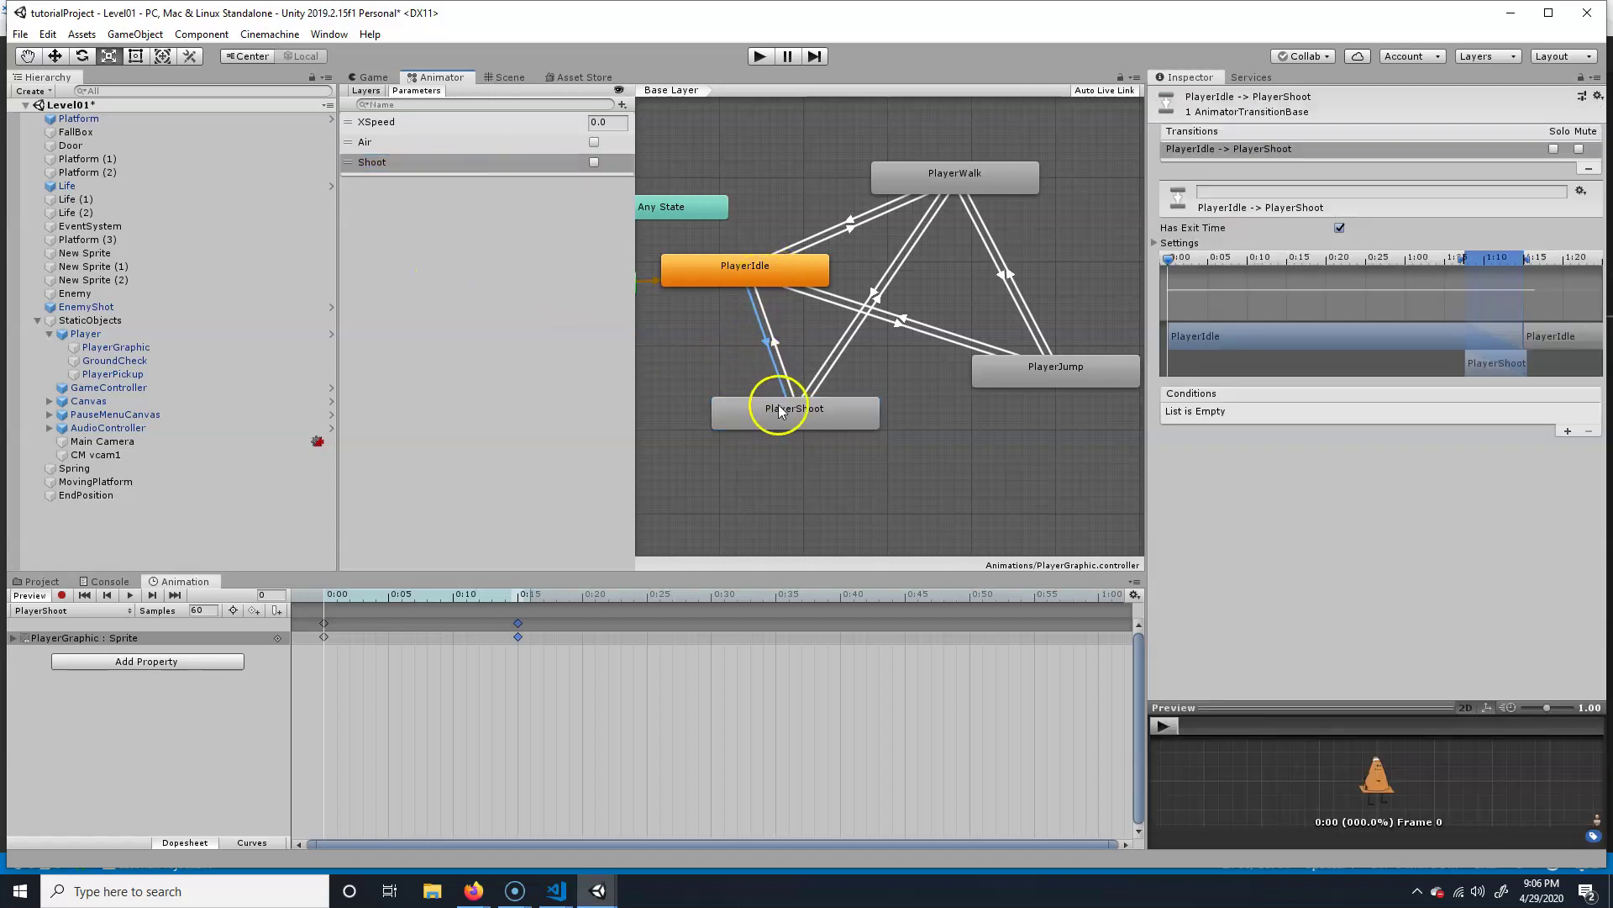
left_click(1568, 432)
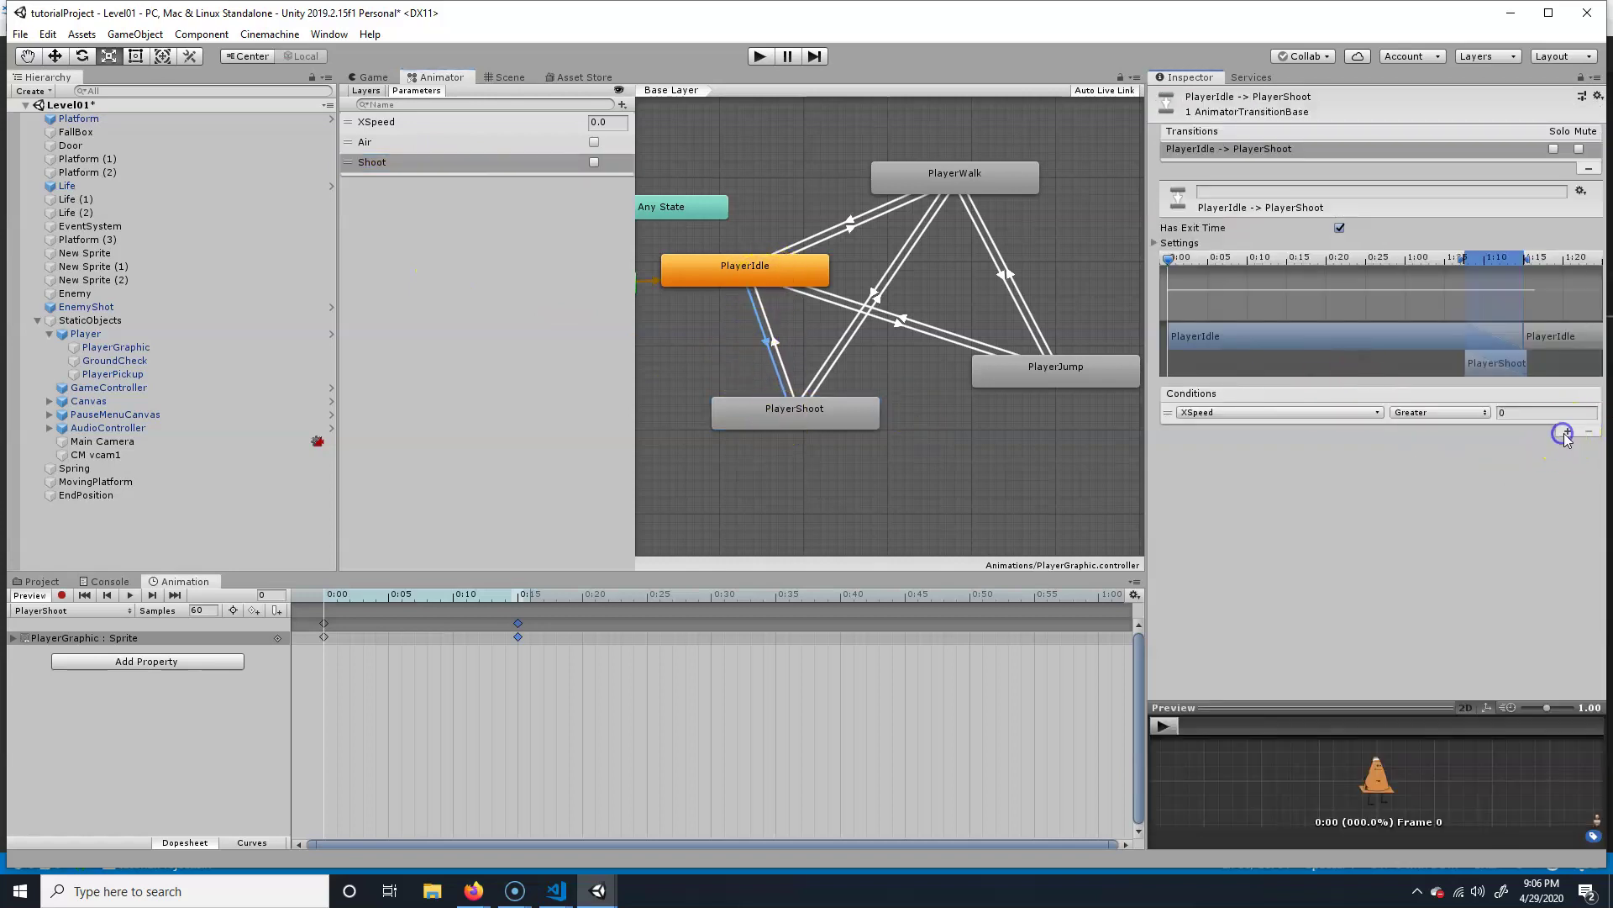
left_click(1338, 410)
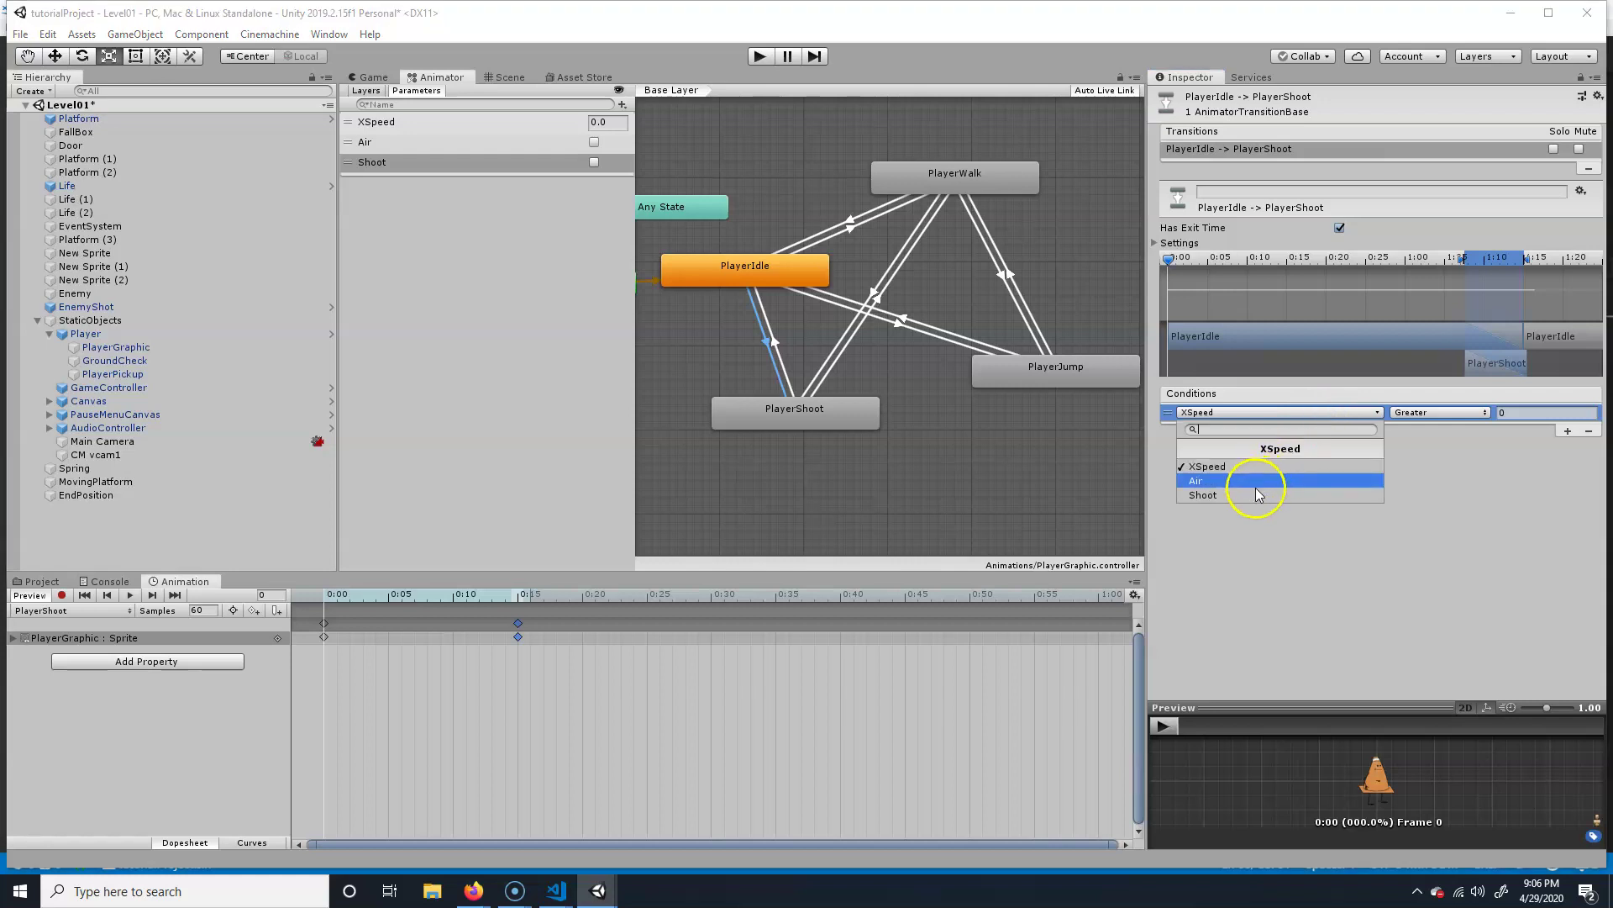
left_click(1246, 494)
- Give the PlayerShoot to PlayerIdle transition the condition Shoot is false
left_click(770, 342)
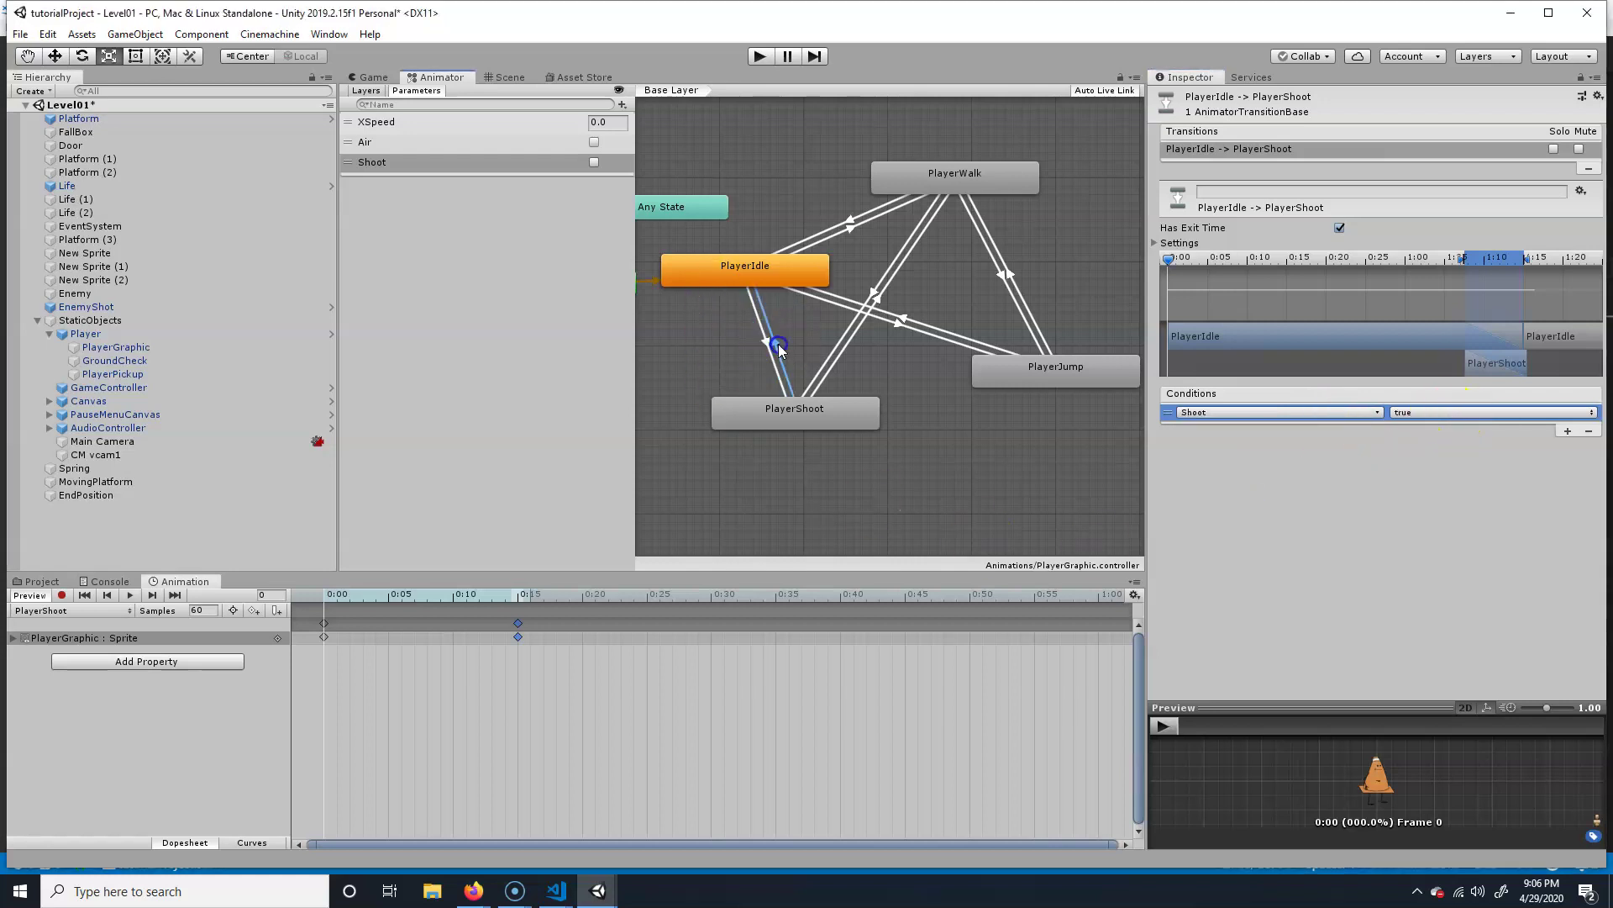
left_click(1568, 431)
left_click(1370, 413)
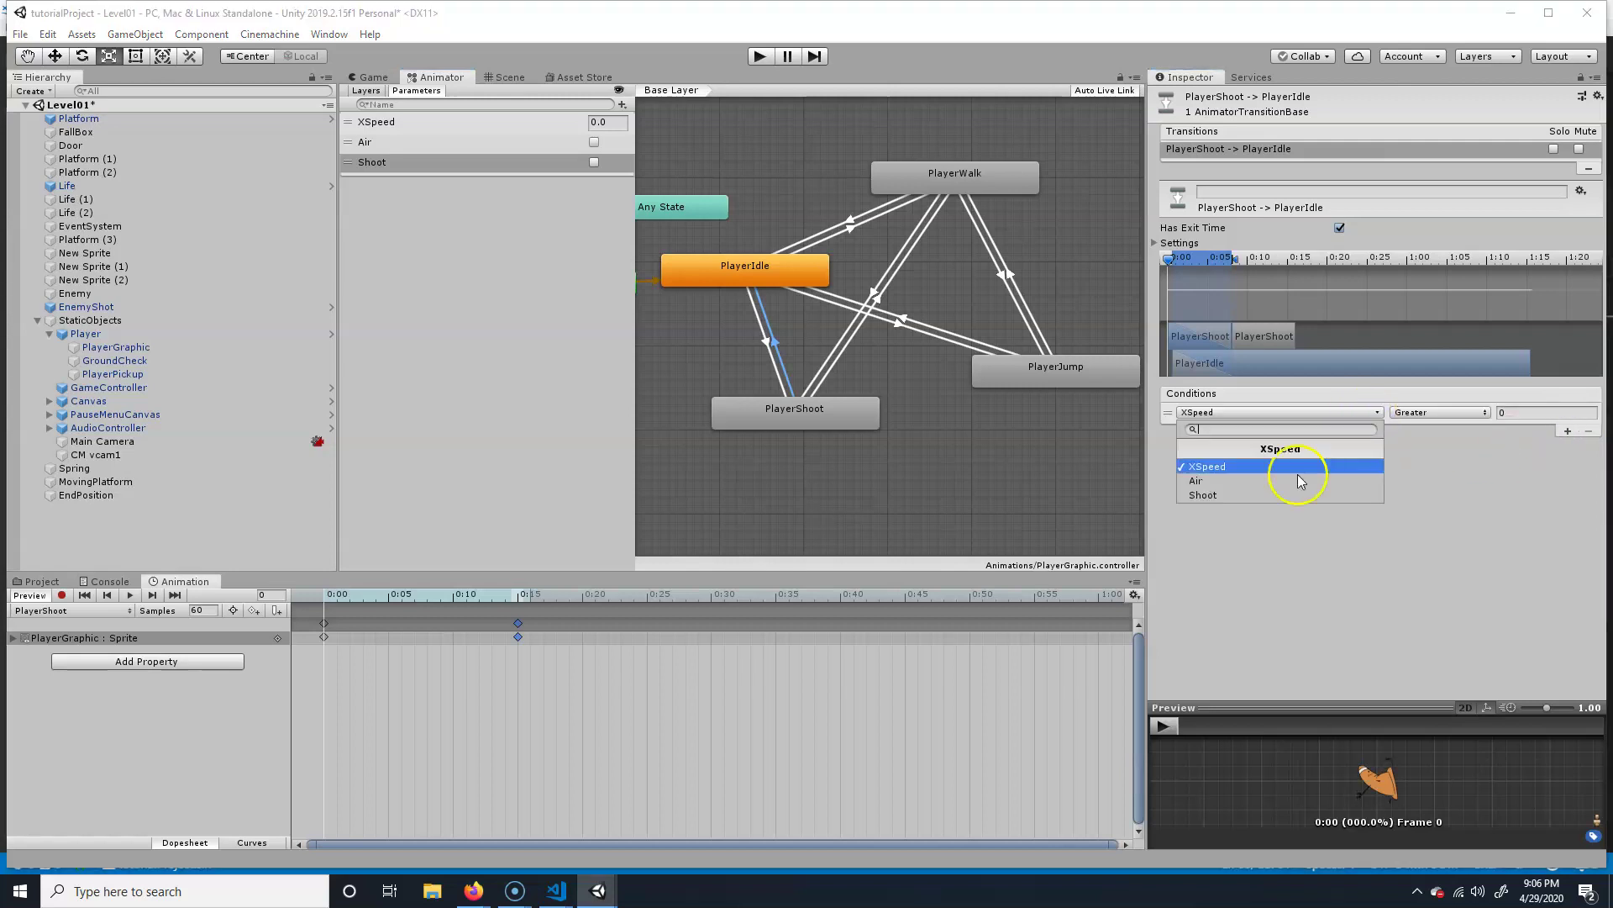
left_click(1264, 493)
left_click(1455, 412)
left_click(1450, 451)
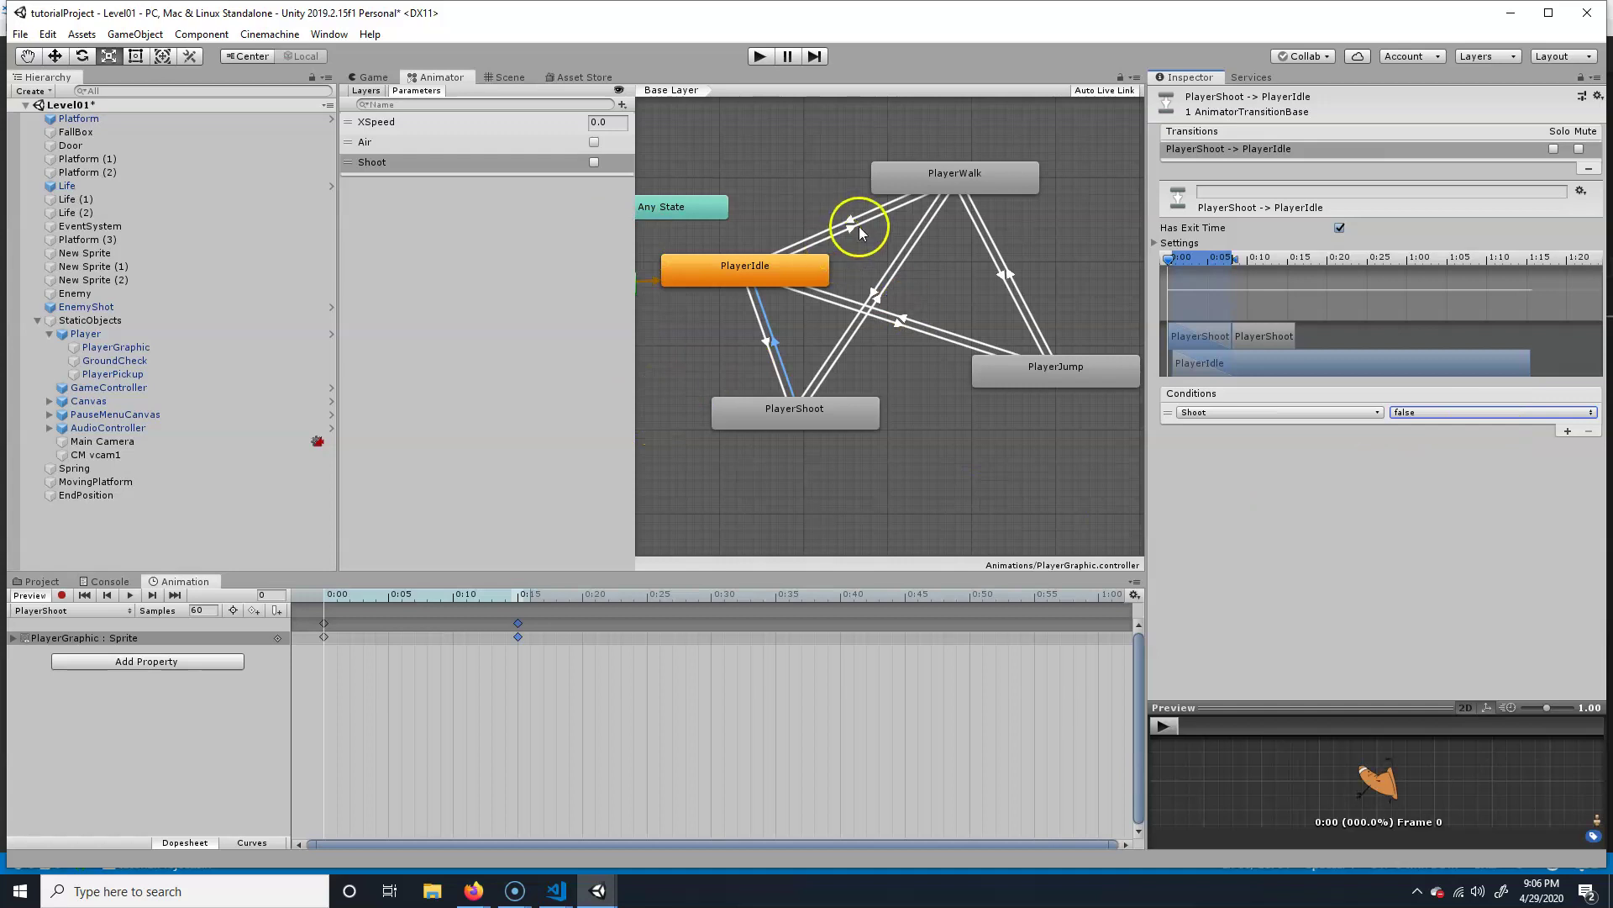
- Give the PlayerWalk to PlayerShoot transition the condition Shoot is true
left_click(868, 289)
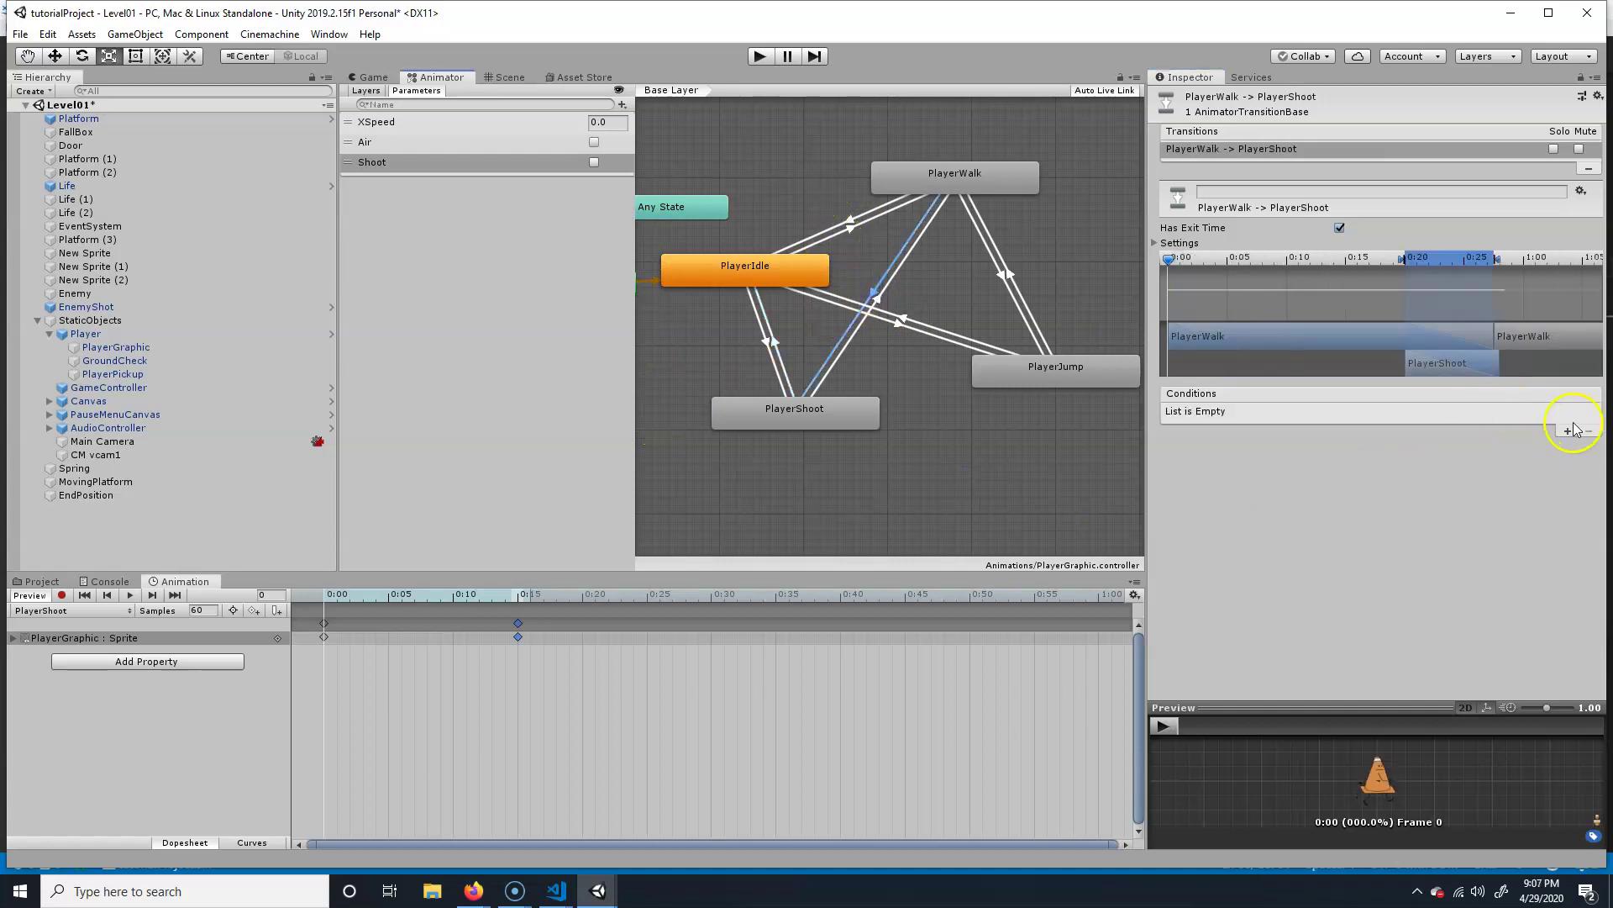
left_click(1273, 413)
left_click(1252, 494)
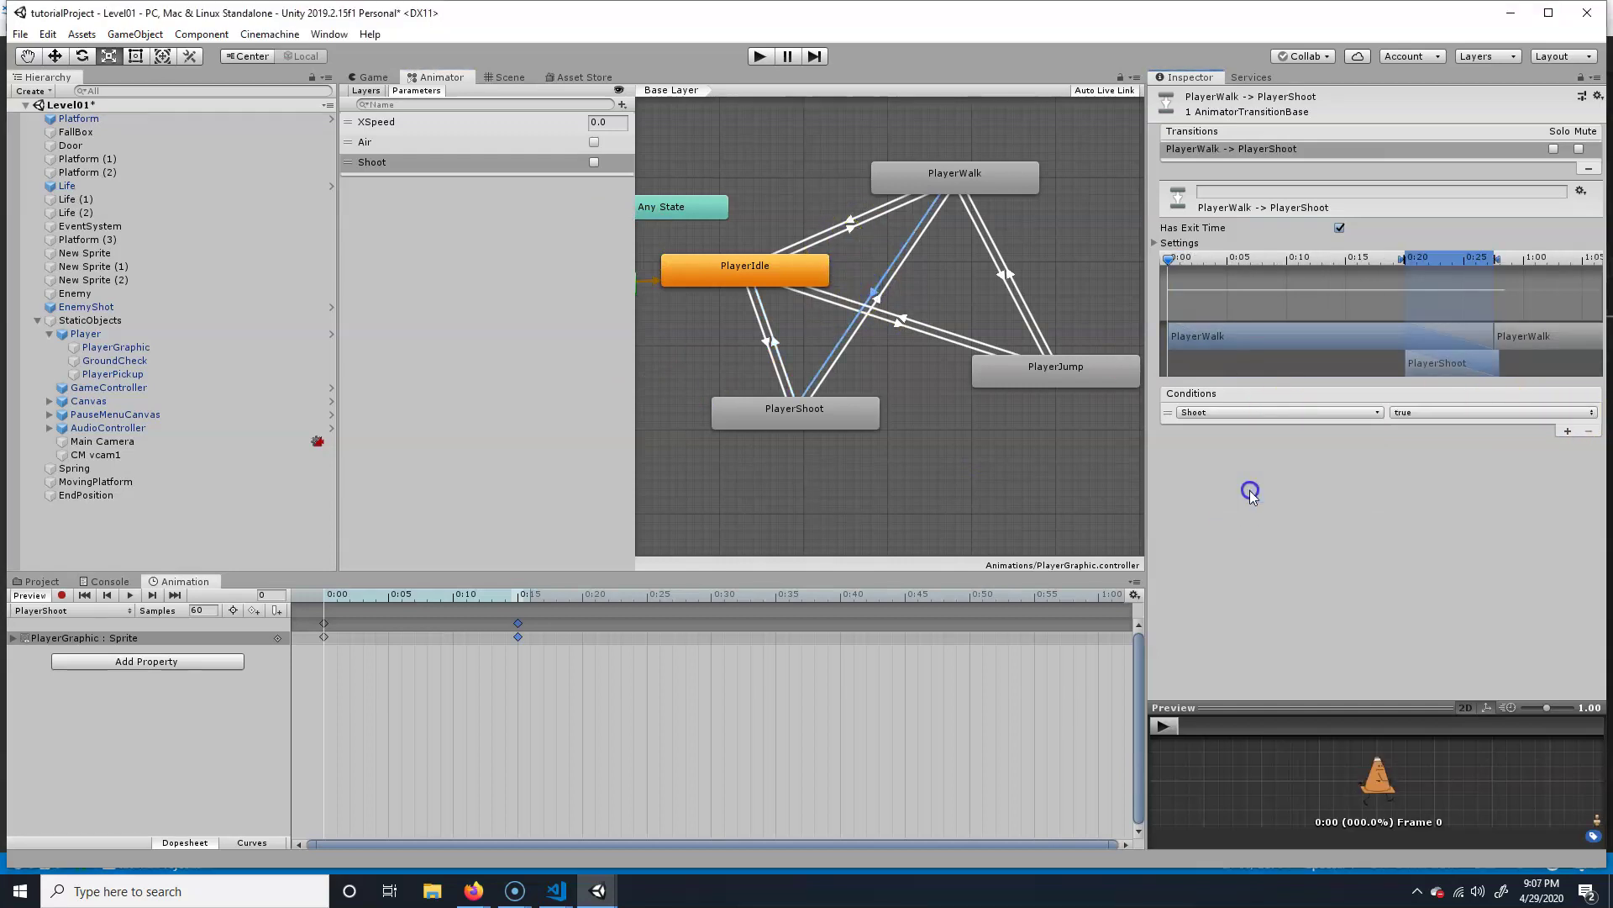
- Give the PlayerShoot to PlayerWalk transition the condition Shoot is false
left_click(878, 292)
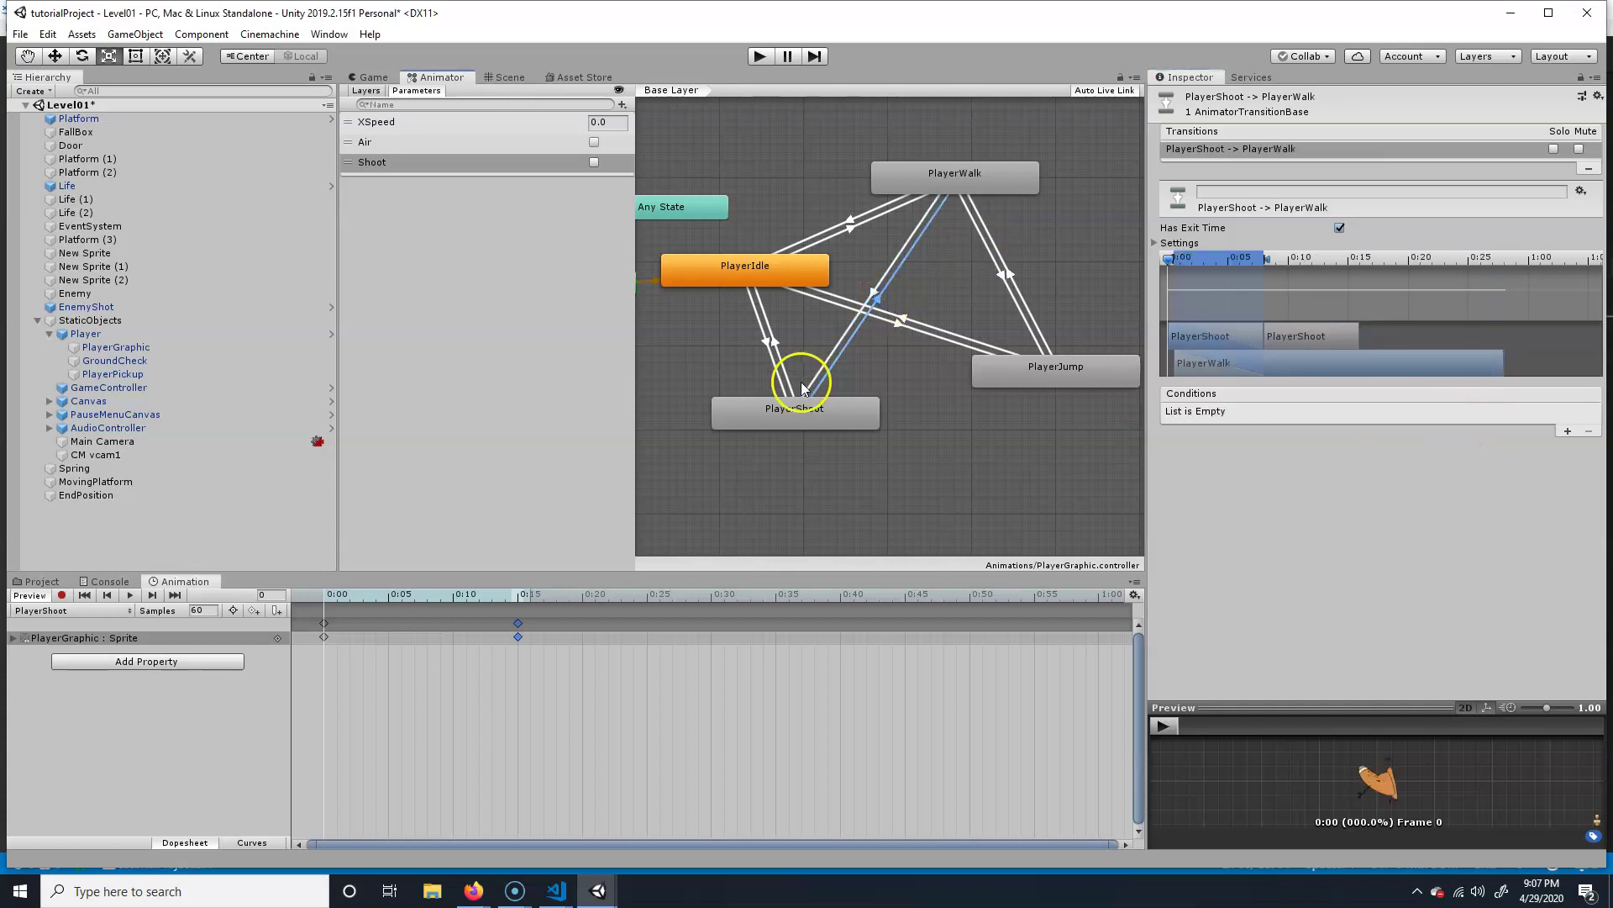
left_click(1567, 430)
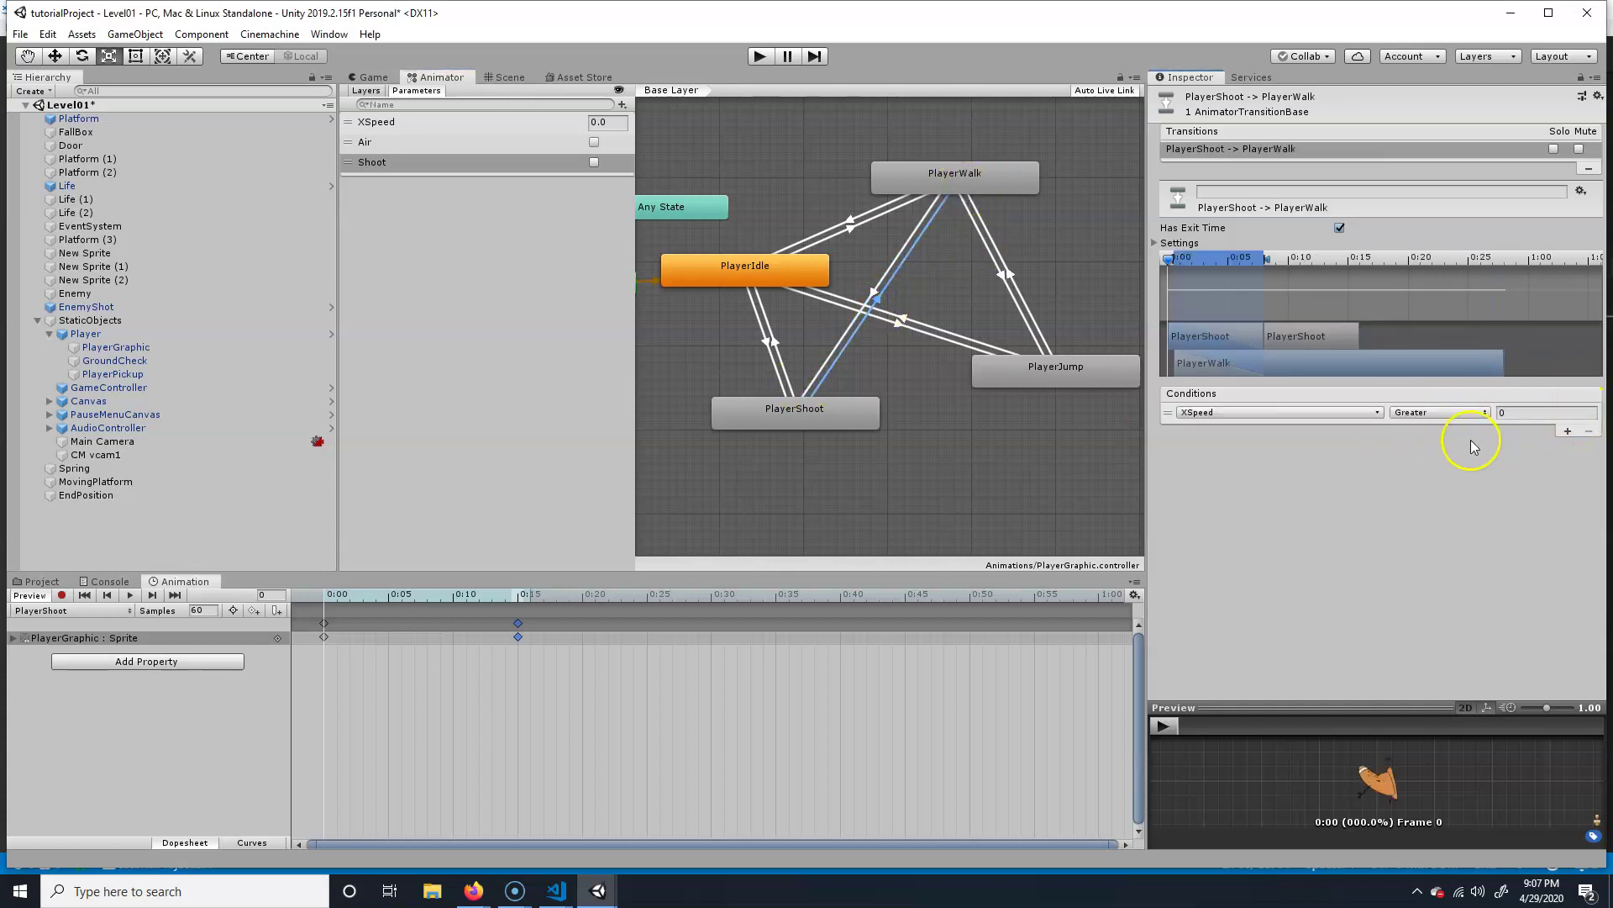
left_click(1296, 410)
left_click(1245, 494)
left_click(1459, 412)
left_click(1437, 450)
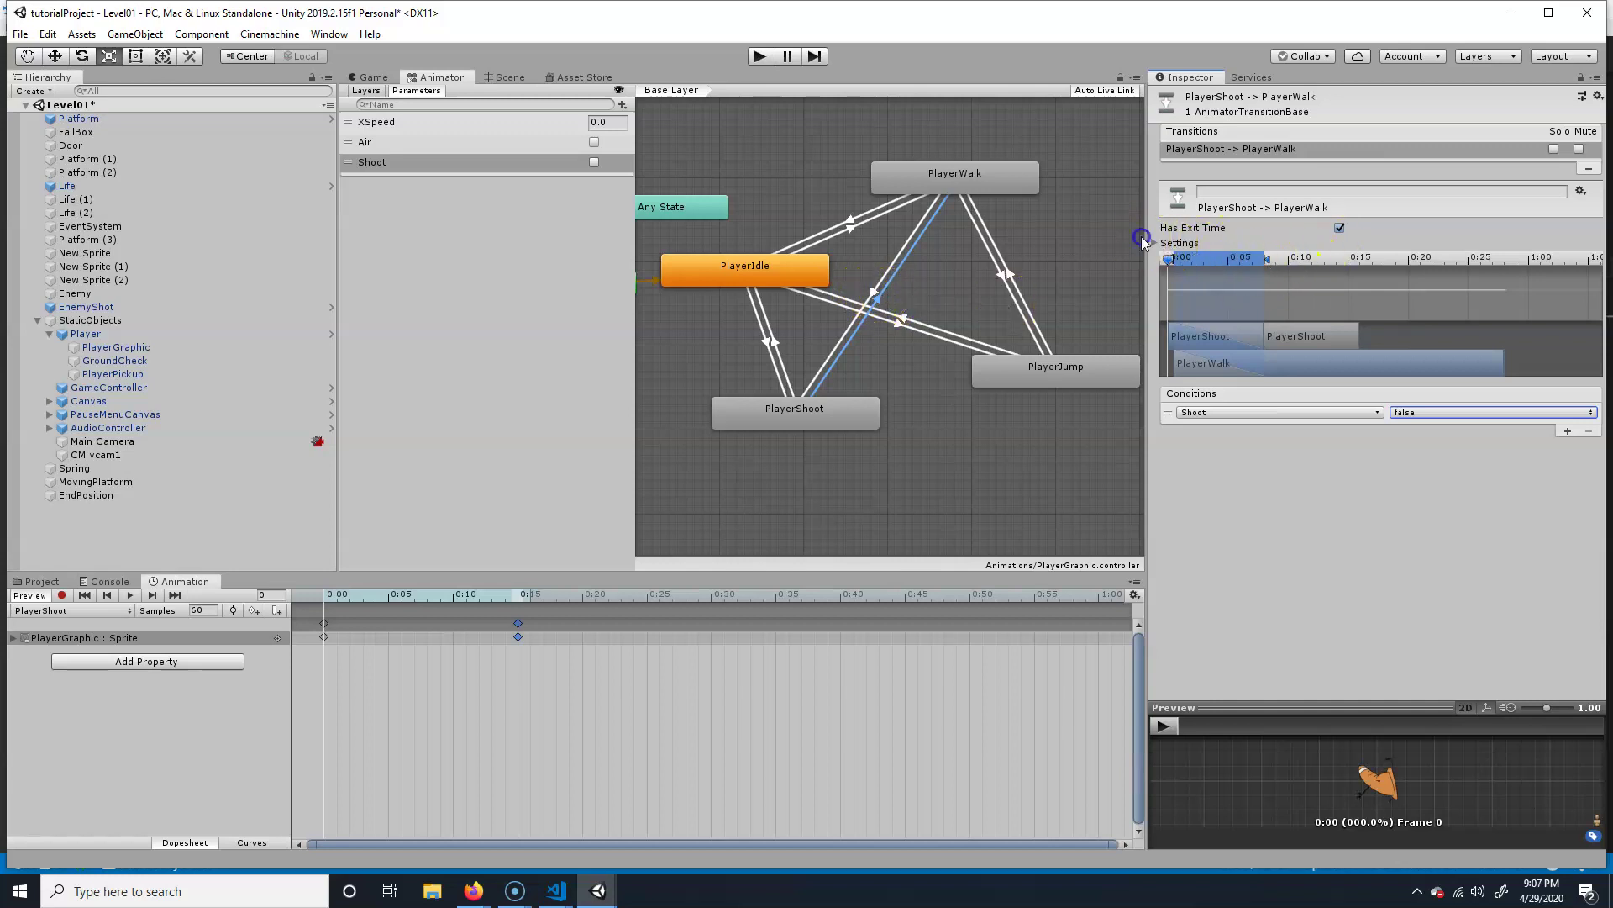
- Turn off Has Exit Time and Fixed Duration for the PlayerShoot to PlayerWalk transition
left_click(1042, 311)
left_click(882, 305)
left_click(1340, 226)
left_click(1156, 243)
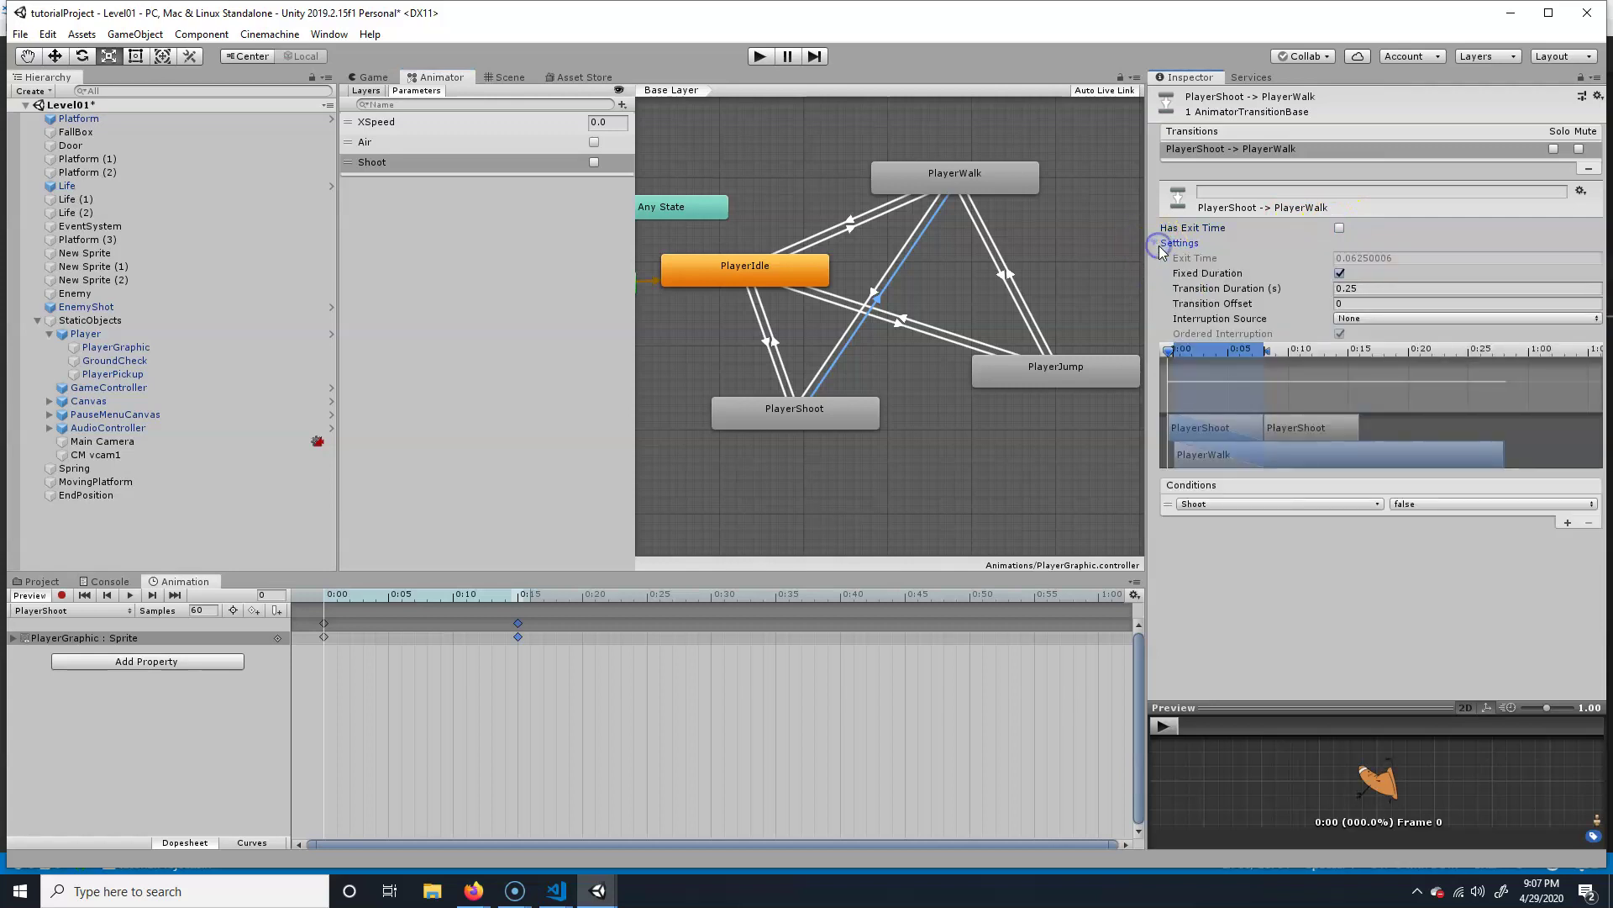
left_click(1340, 273)
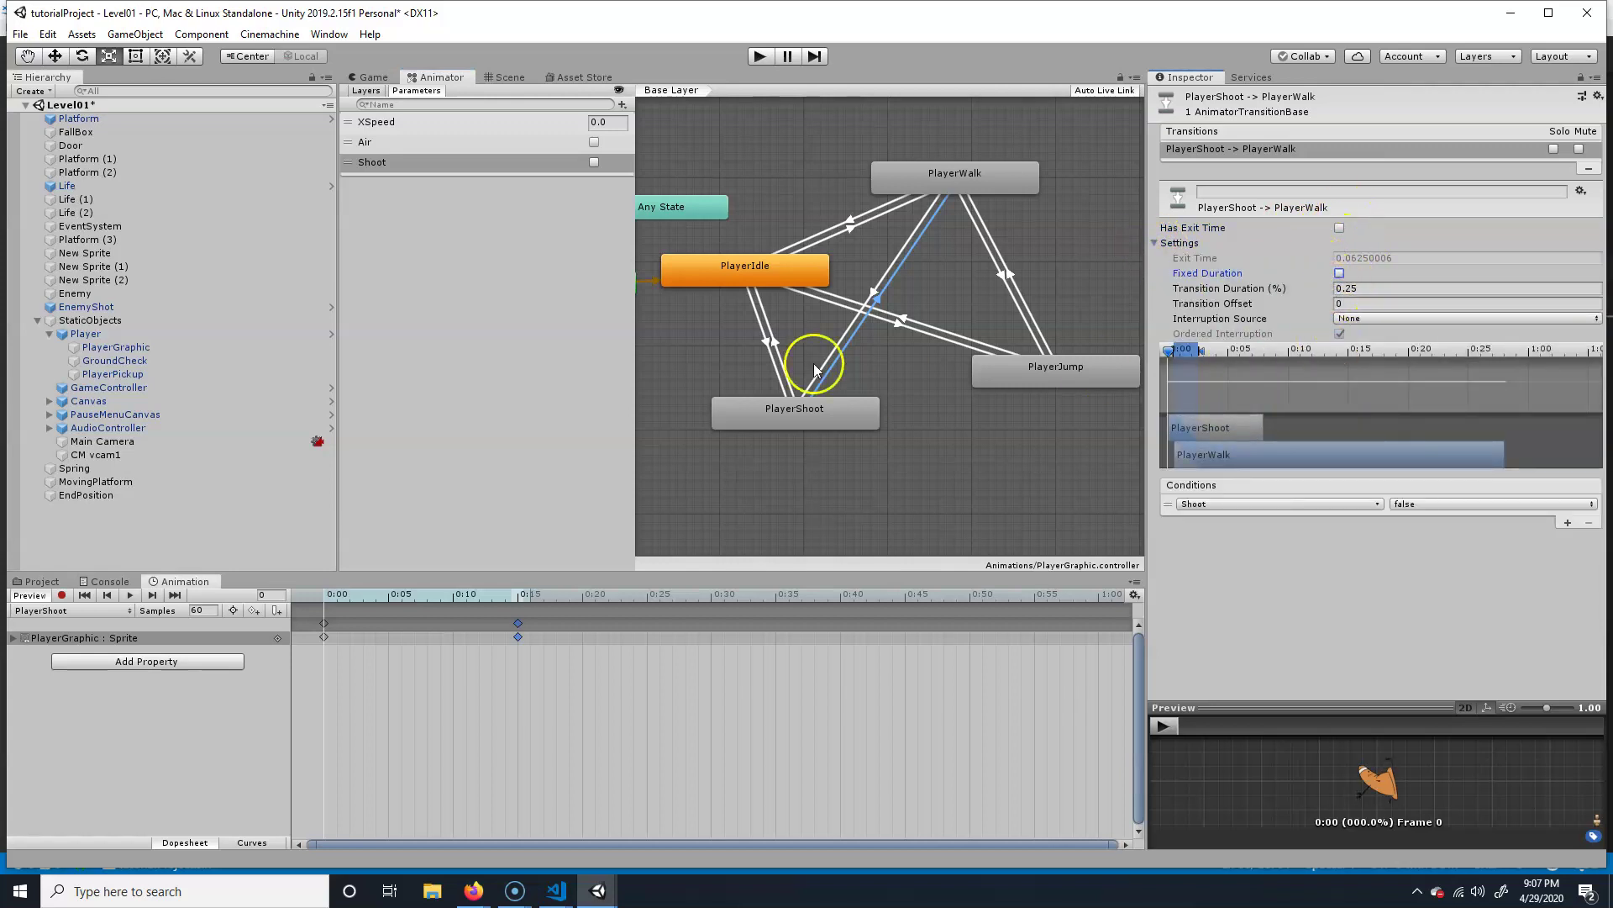
- Turn off Has Exit Time and Fixed Duration for the PlayerIdle to PlayerShoot transition
left_click(763, 341)
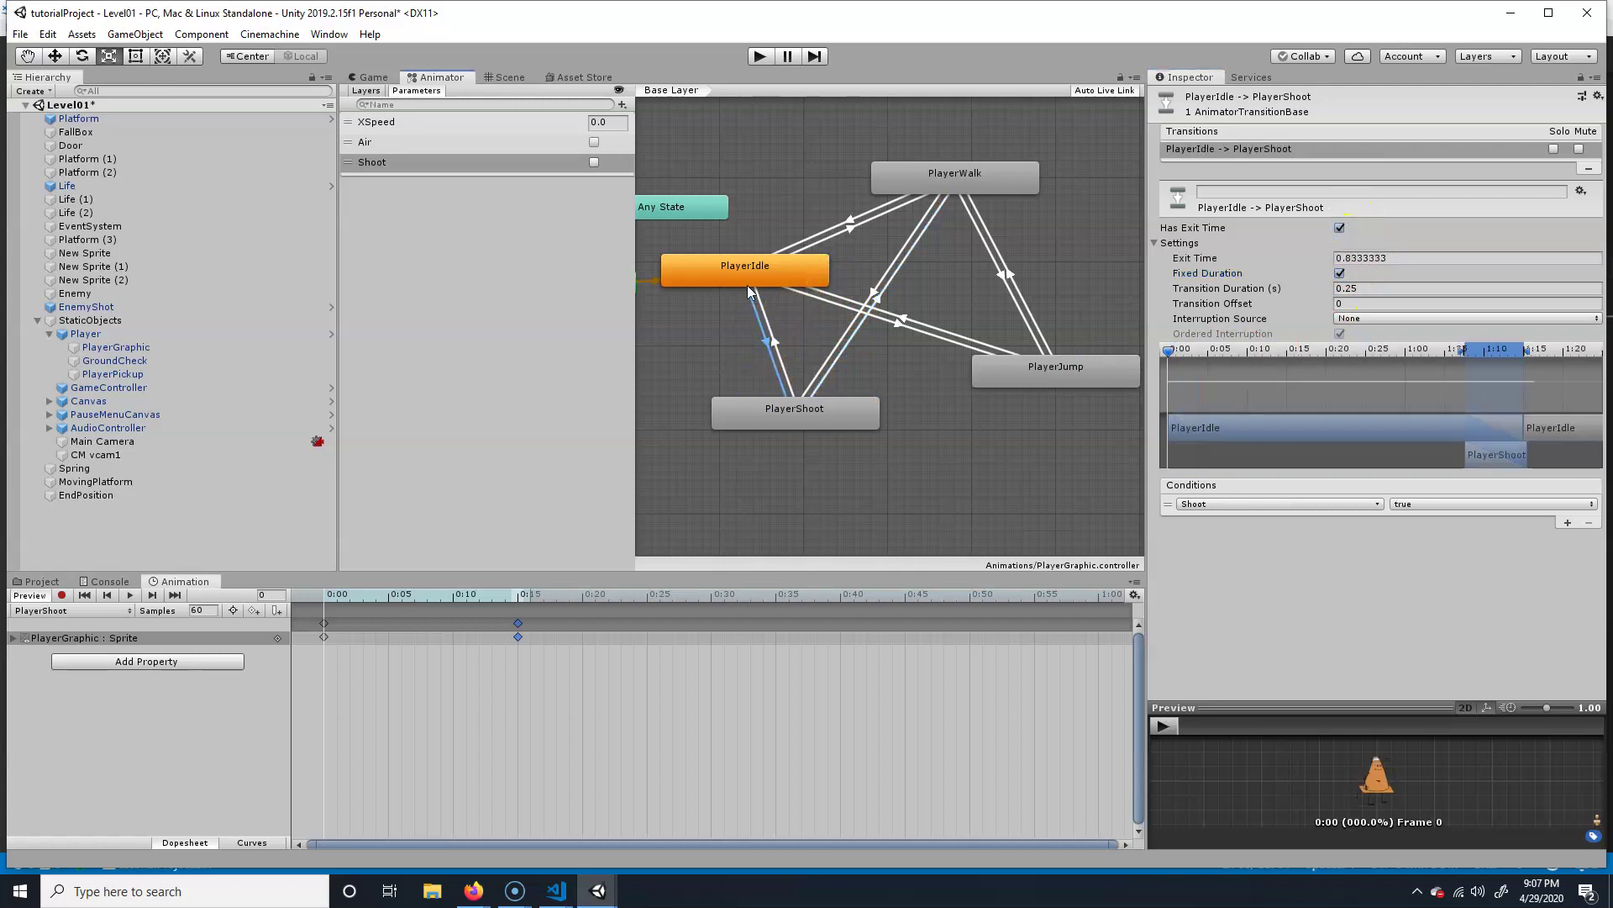
left_click(774, 343)
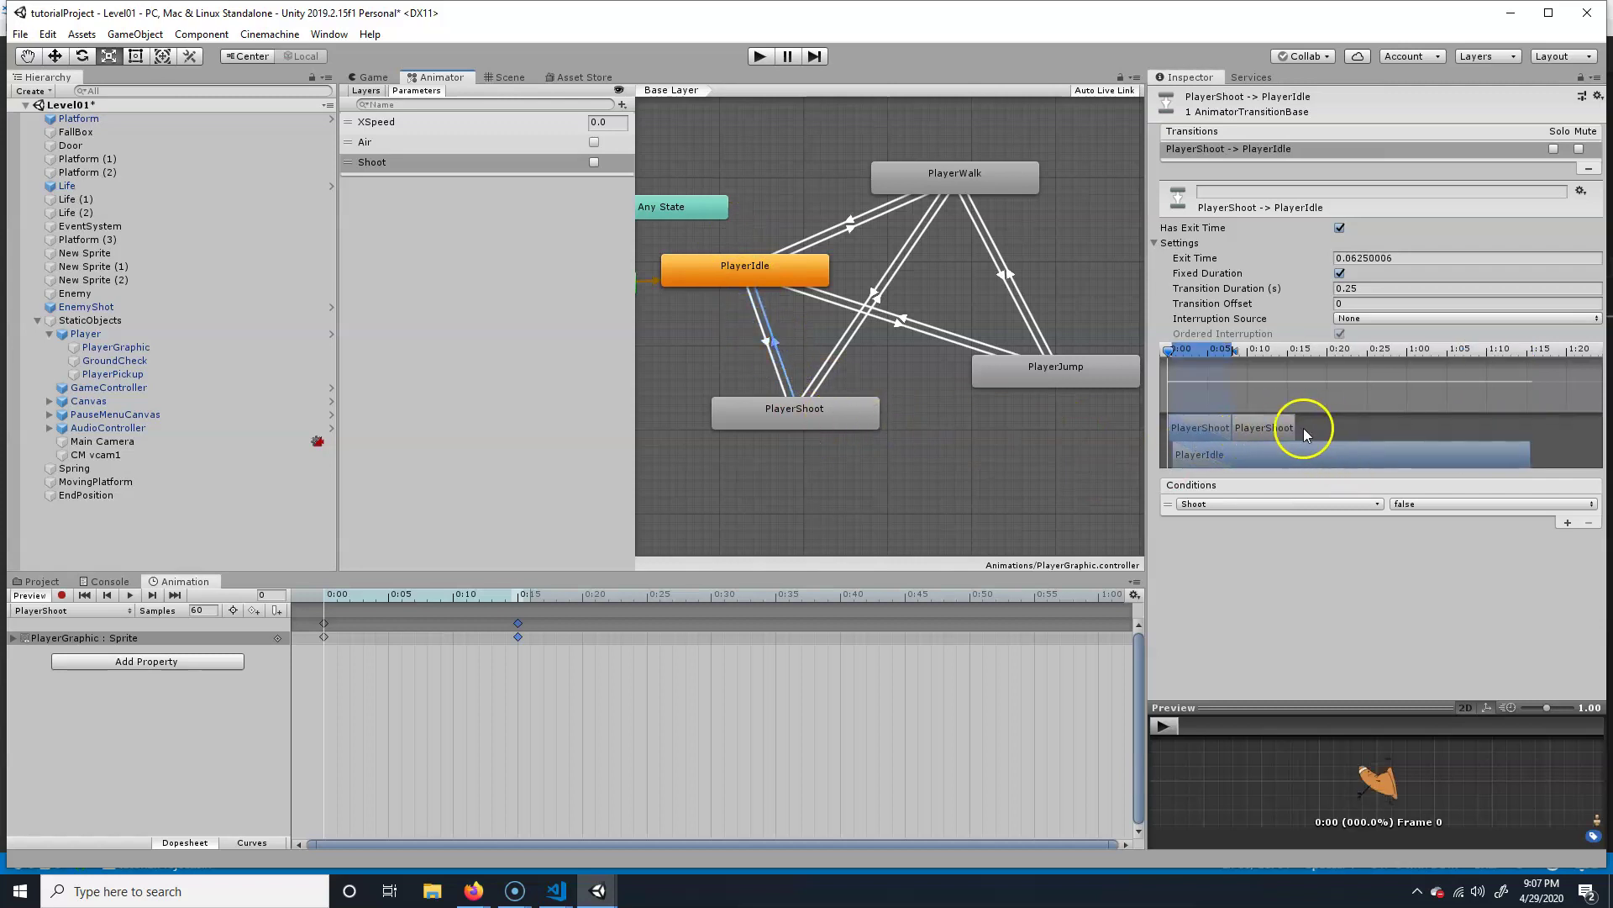
left_click(761, 345)
left_click(763, 344)
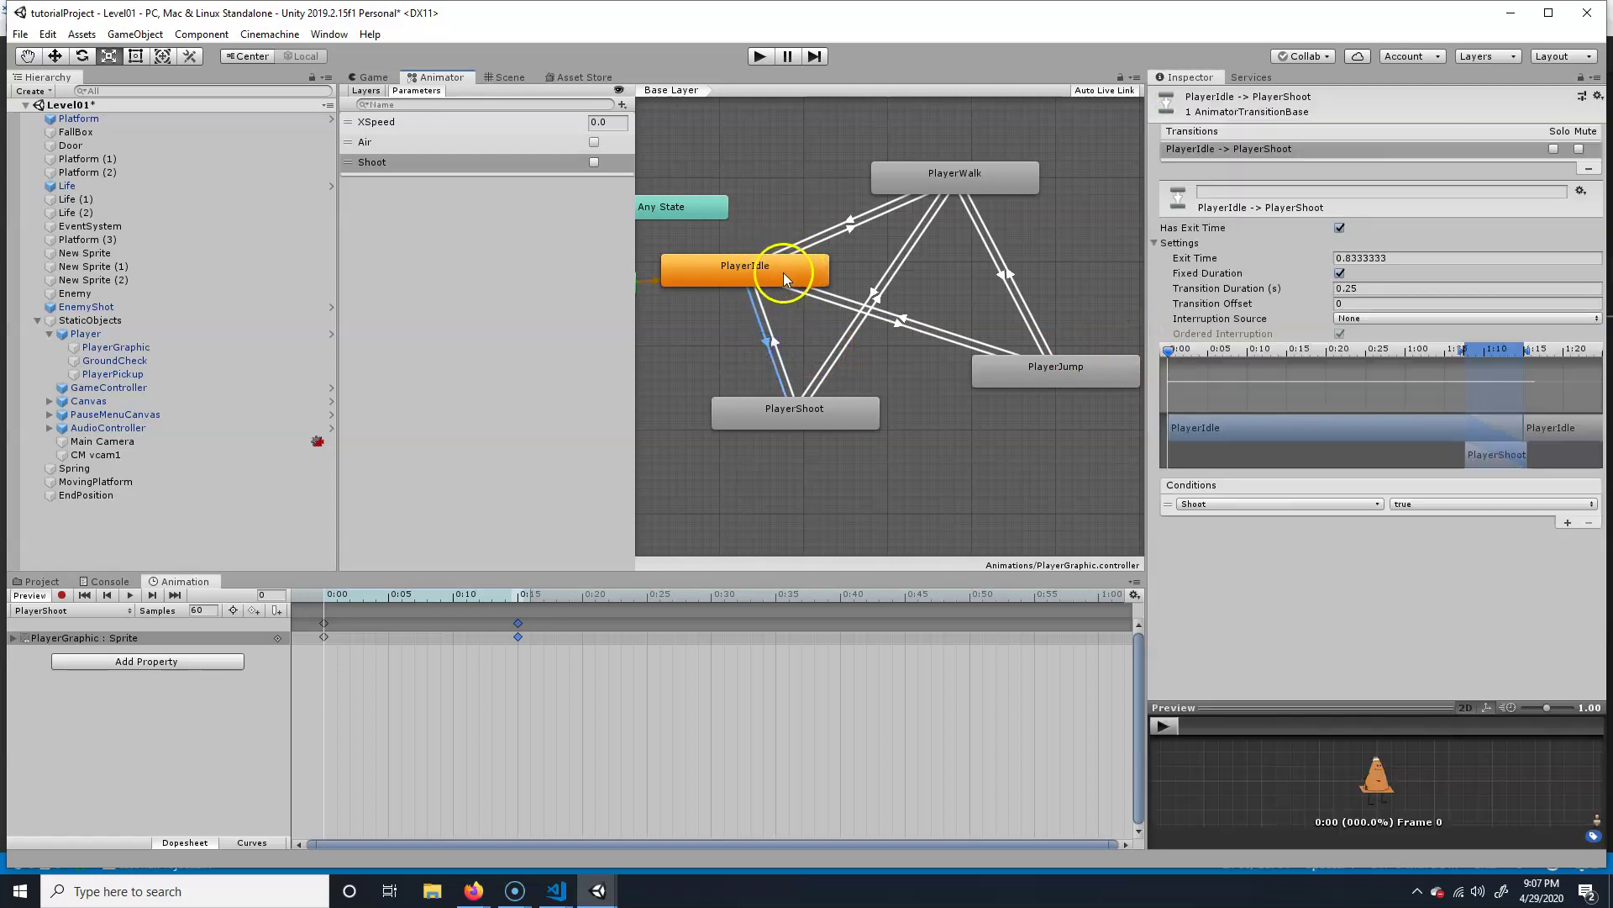
left_click(1338, 228)
left_click(1340, 274)
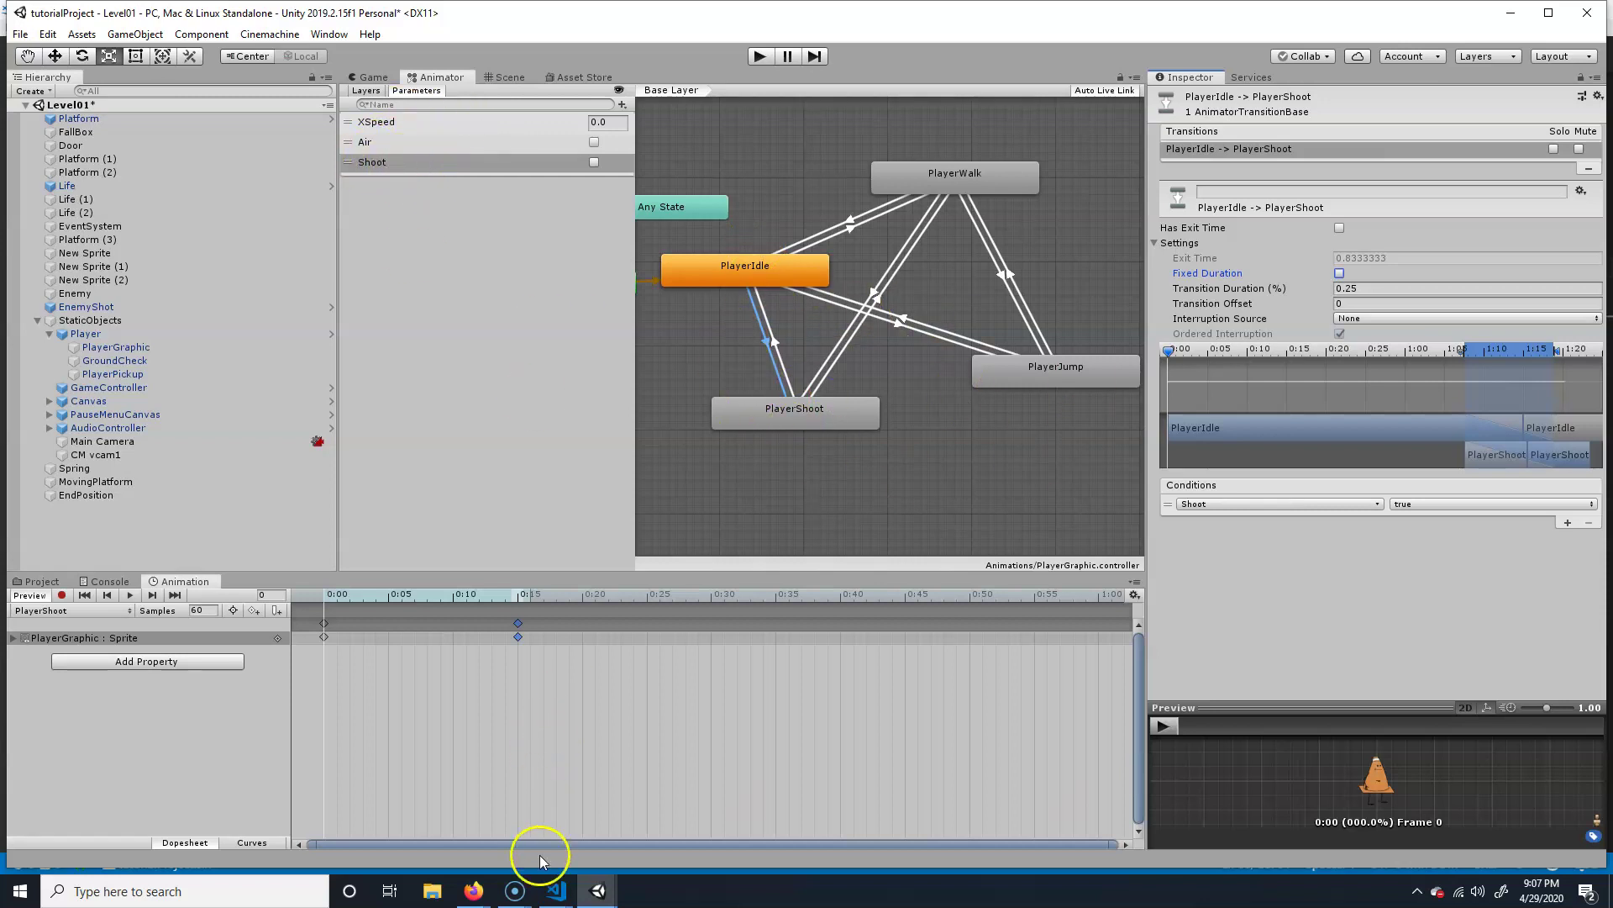
- Switch to PlayerControllerScript.cs in Visual Studio Code and copy the SetBool "Air" line to a new last line of PlayerAnim()
mouse_move(554, 901)
left_click(619, 843)
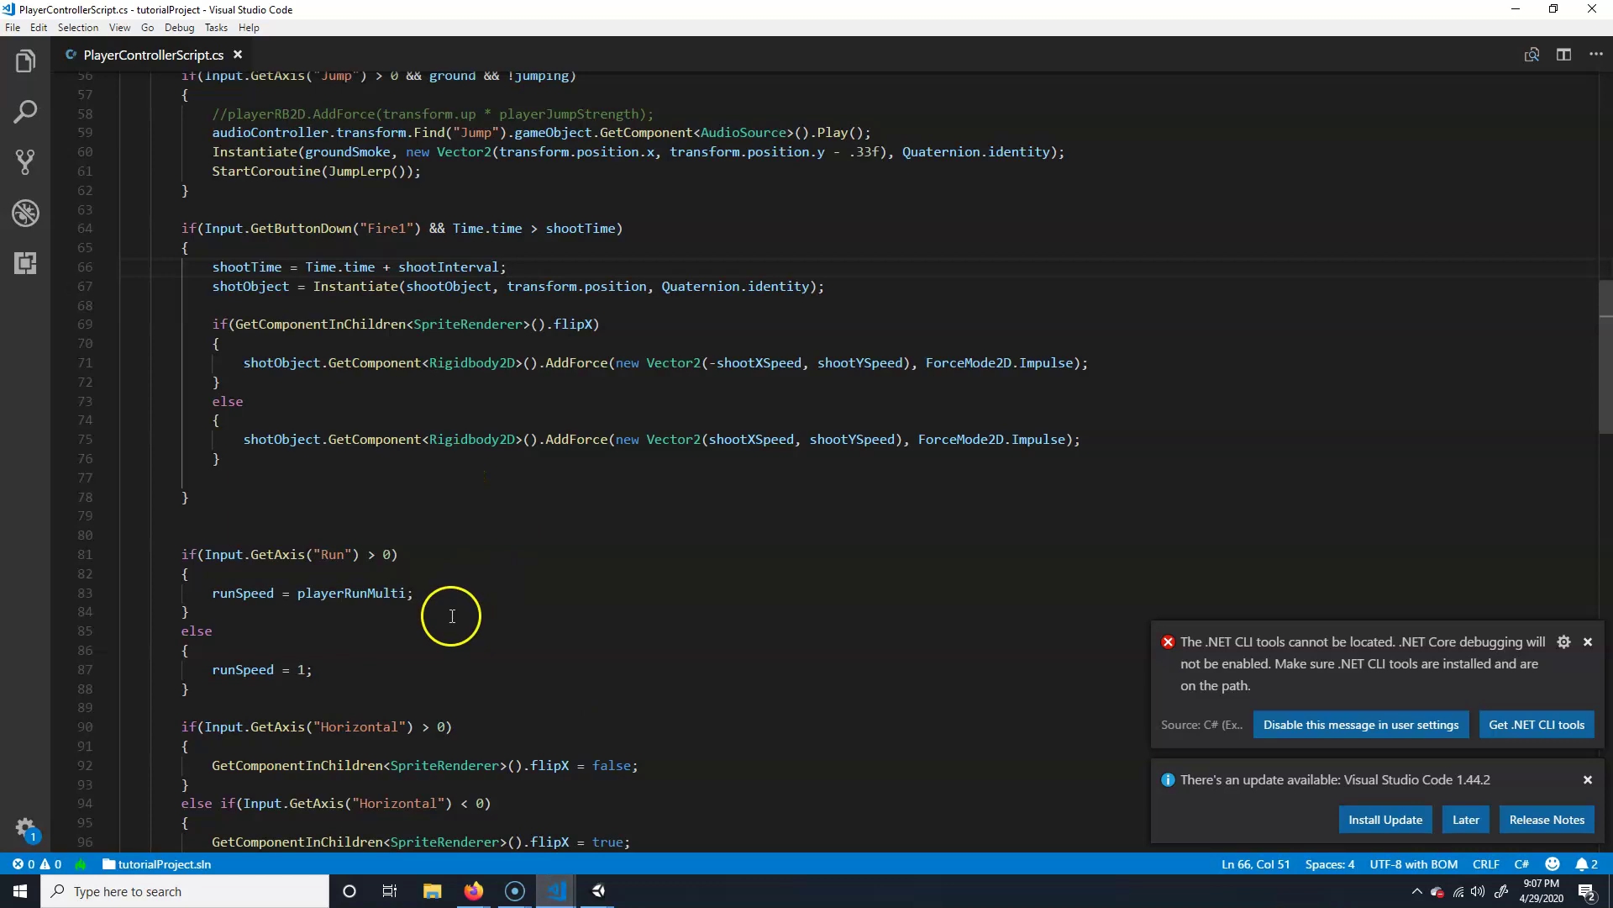
scroll(452, 568, "down", 8)
scroll(331, 529, "down", 19)
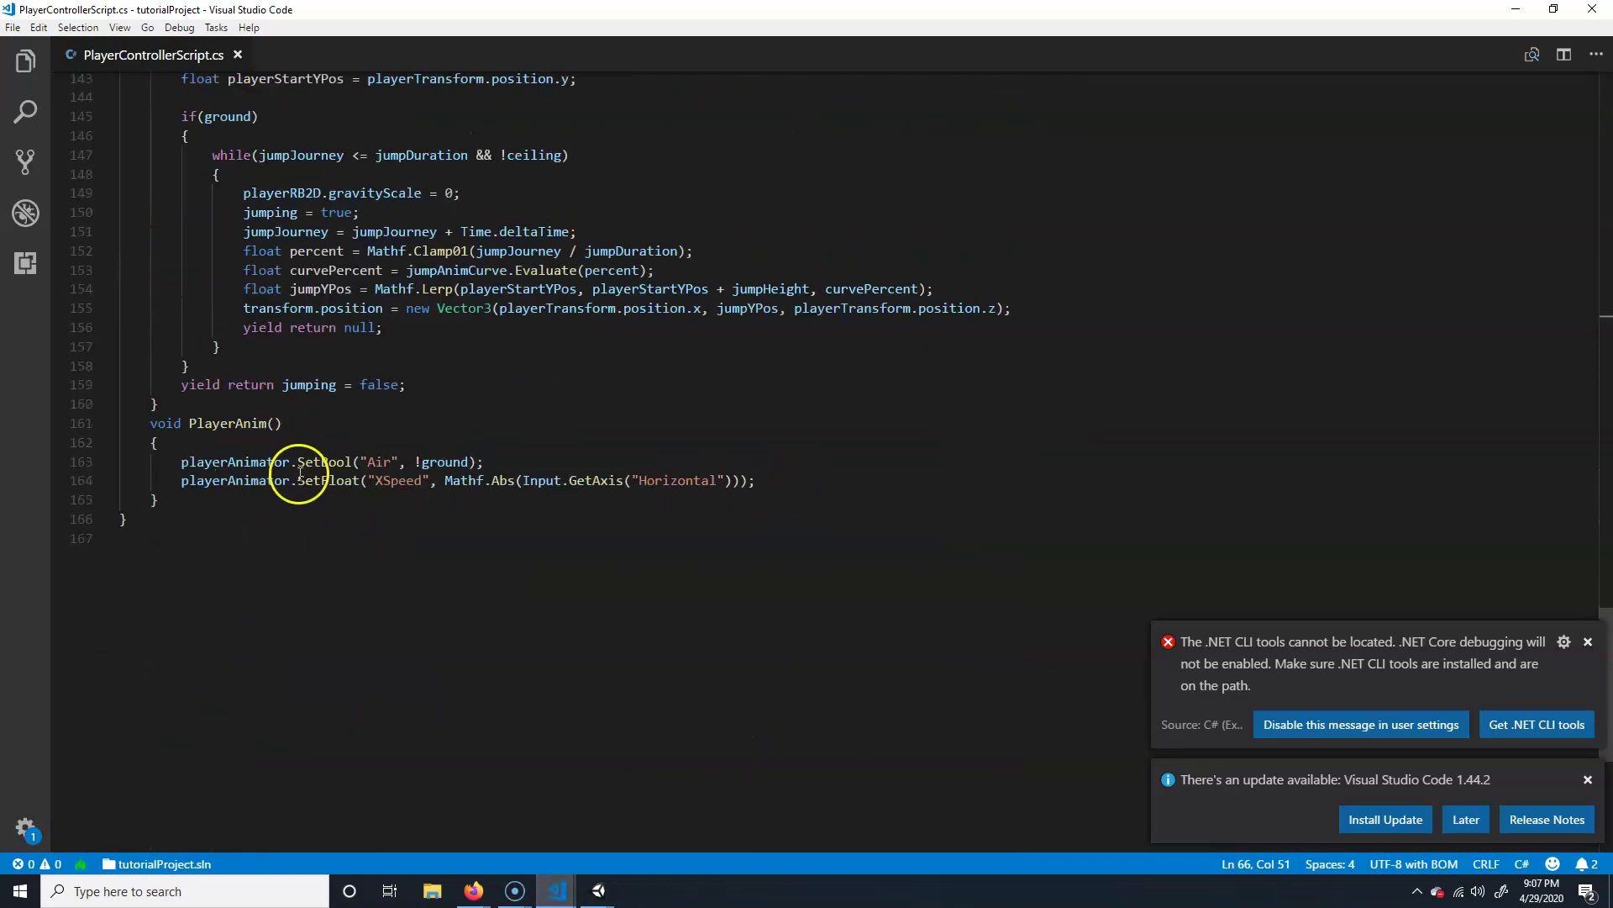
left_click_drag(485, 461, 183, 462)
key("ctrl+c")
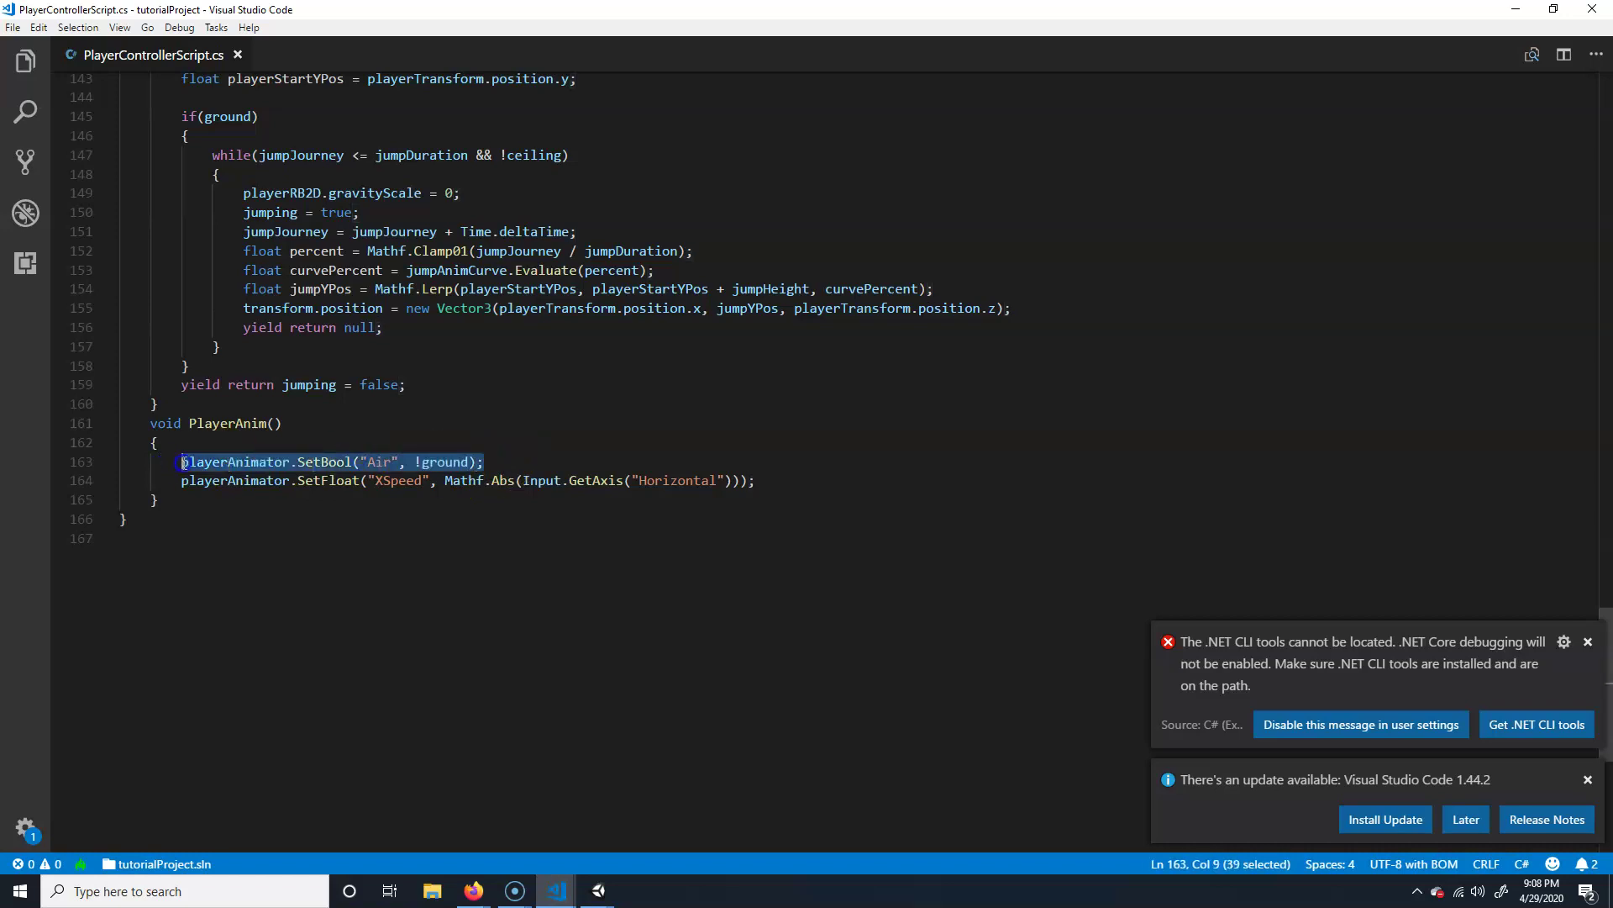
left_click(799, 483)
key("Return")
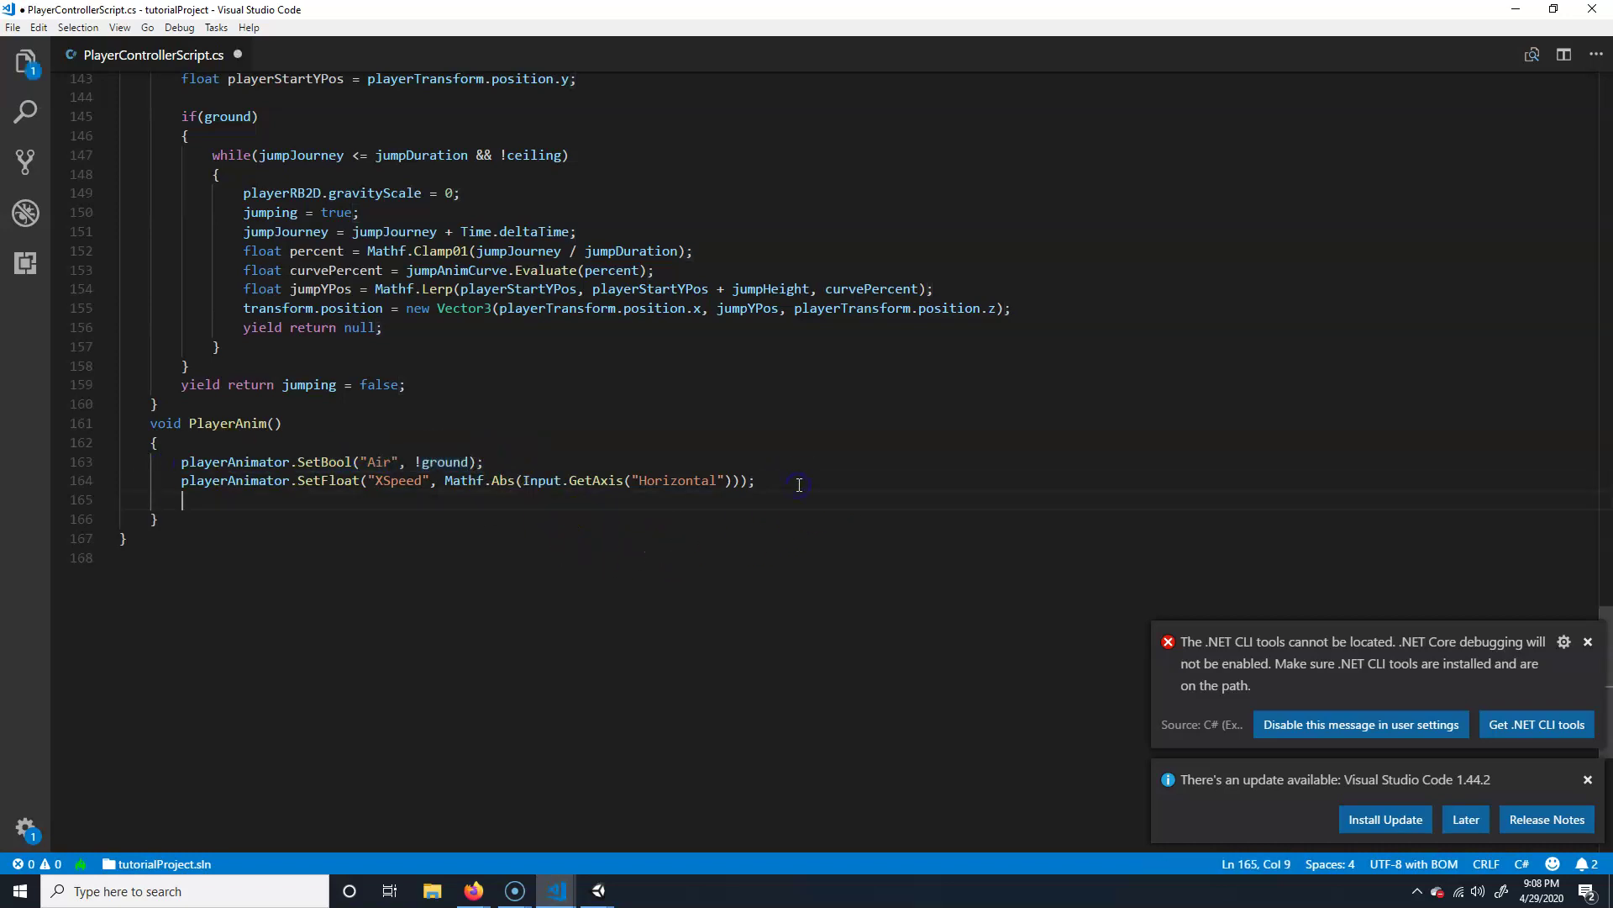
key("ctrl+v")
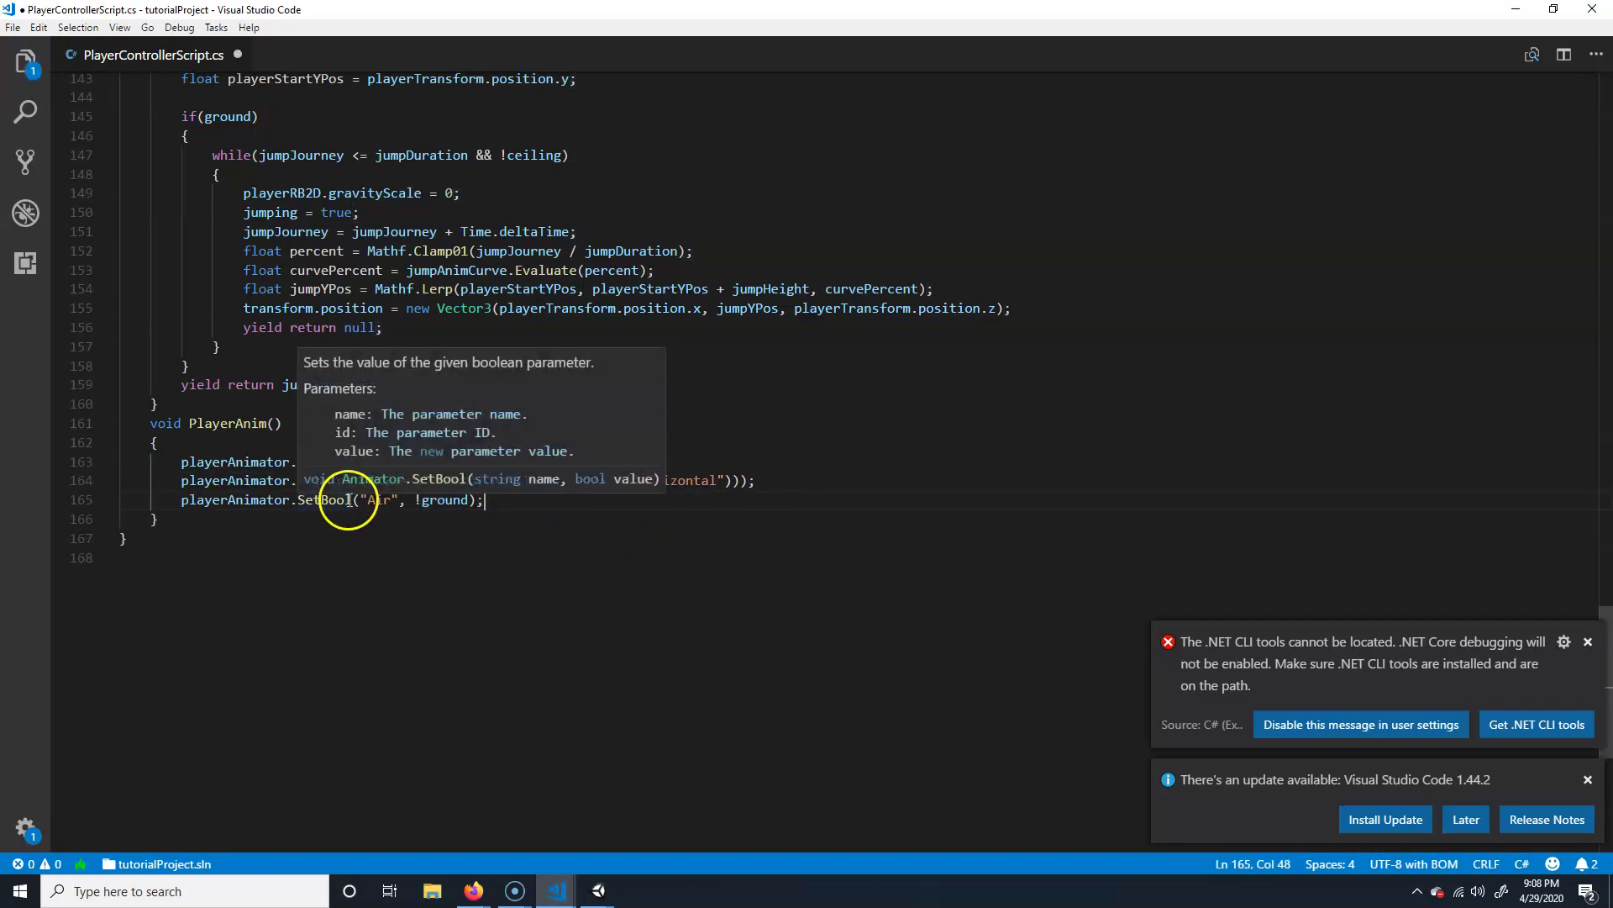
- Change the parameter name in the copied SetBool line to "Shoot"
left_click(392, 499)
key("BackSpace")
key("BackSpace")
key("BackSpace")
type("Shoot")
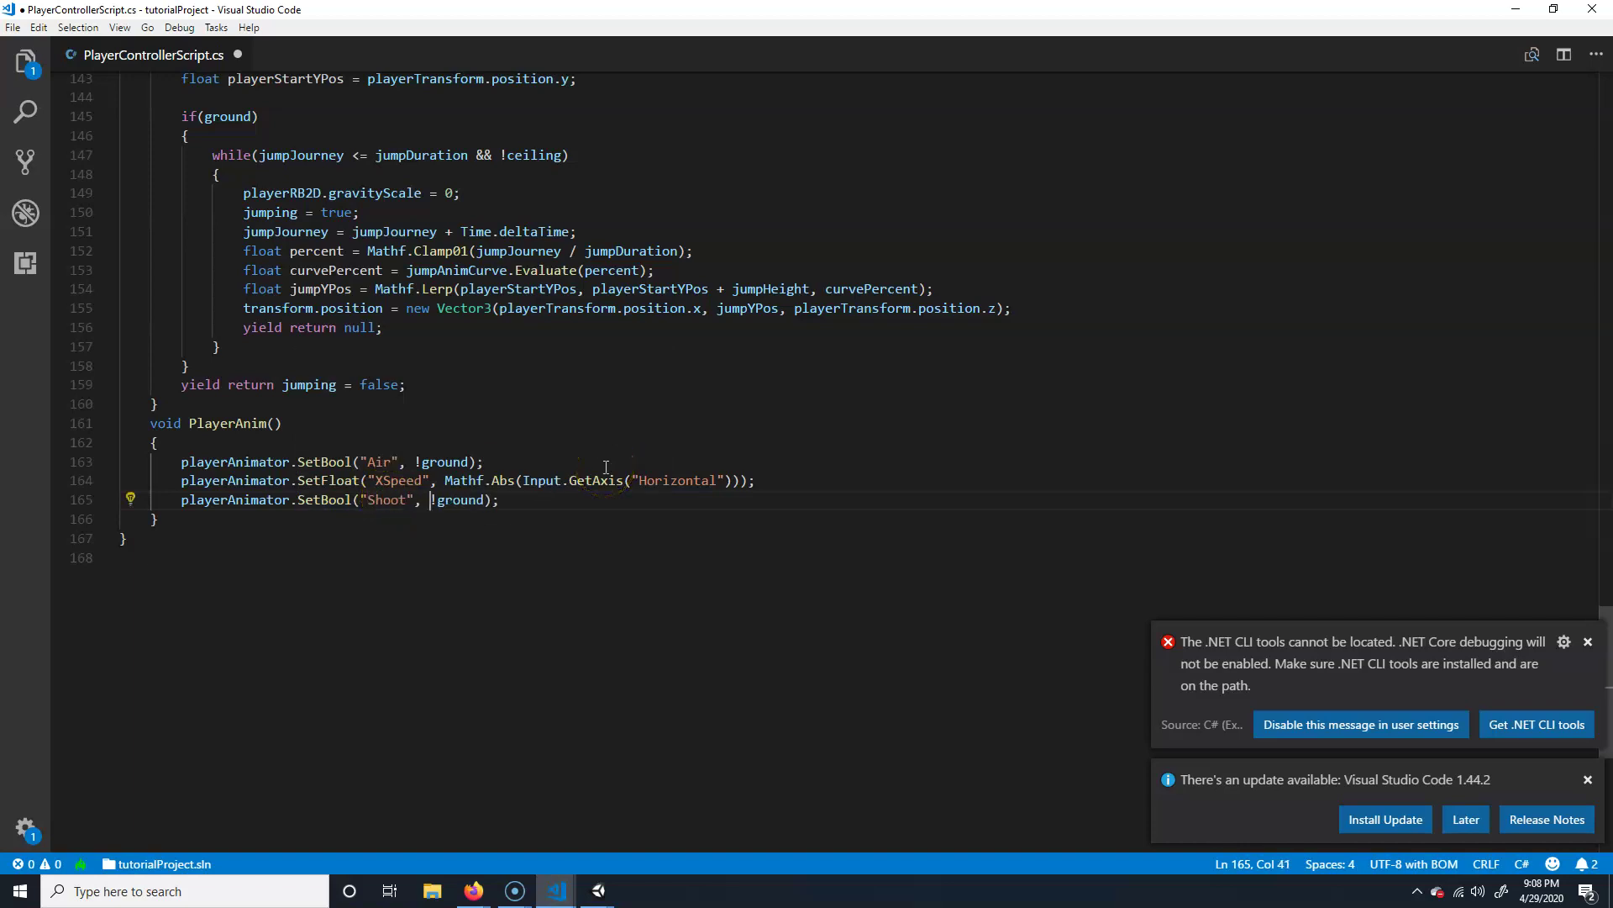
- Replace the !ground argument of the "Shoot" SetBool line with Input.GetButtonDown("Fire1") and save the script
key("Delete")
key("Delete")
key("Delete")
key("Delete")
key("Delete")
key("Delete")
key("Delete")
type("Get")
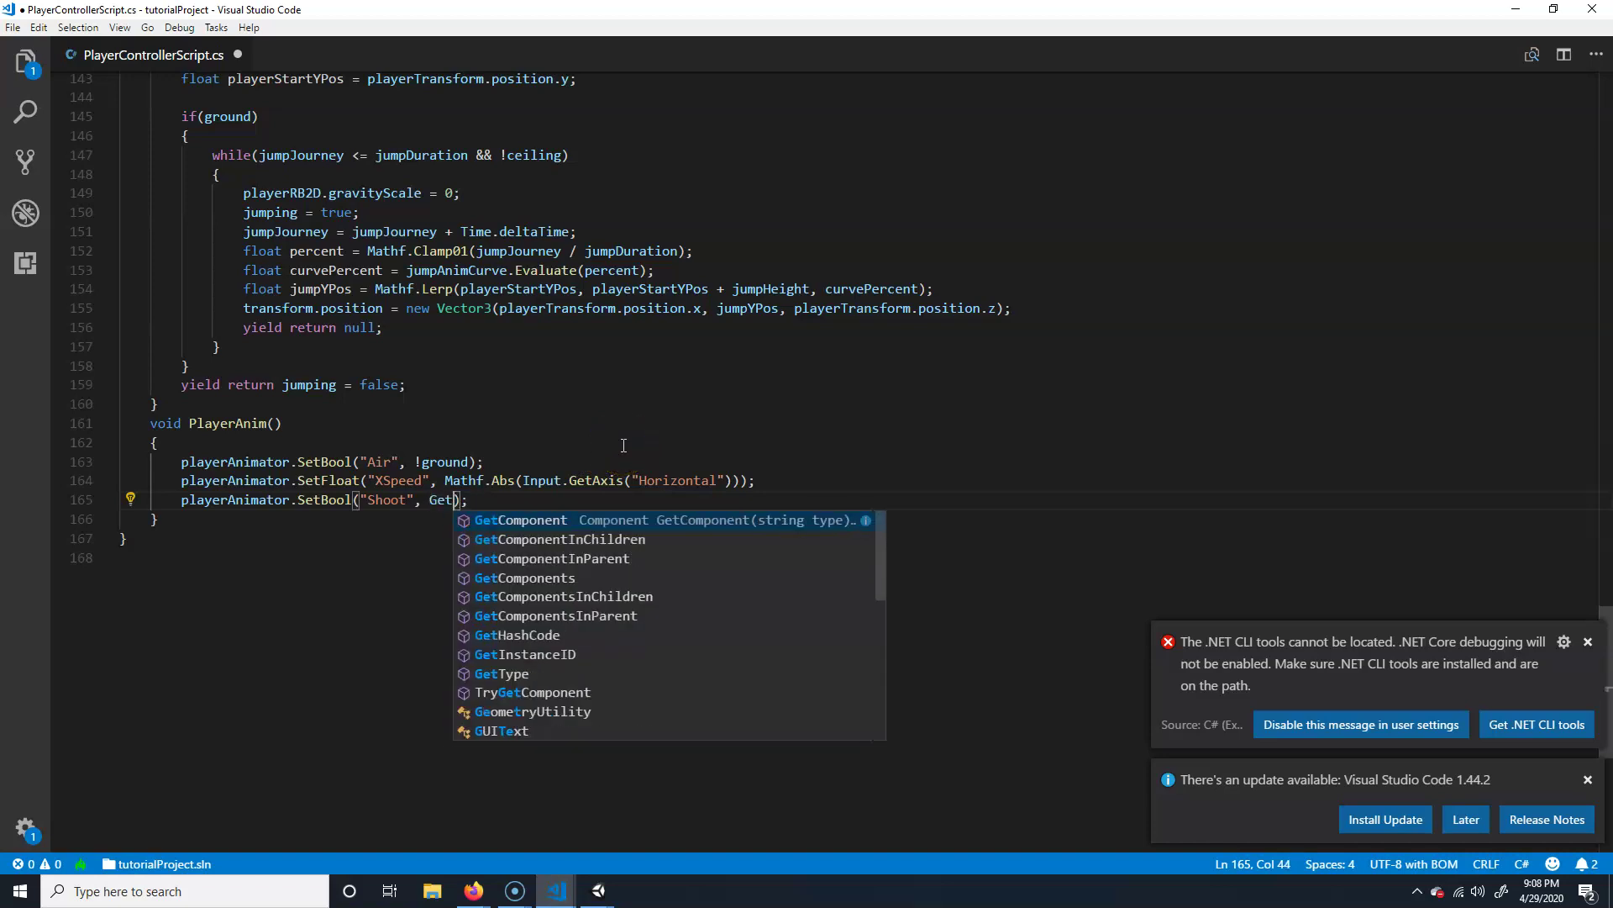
key("BackSpace")
key("BackSpace")
key("BackSpace")
type("Input.G")
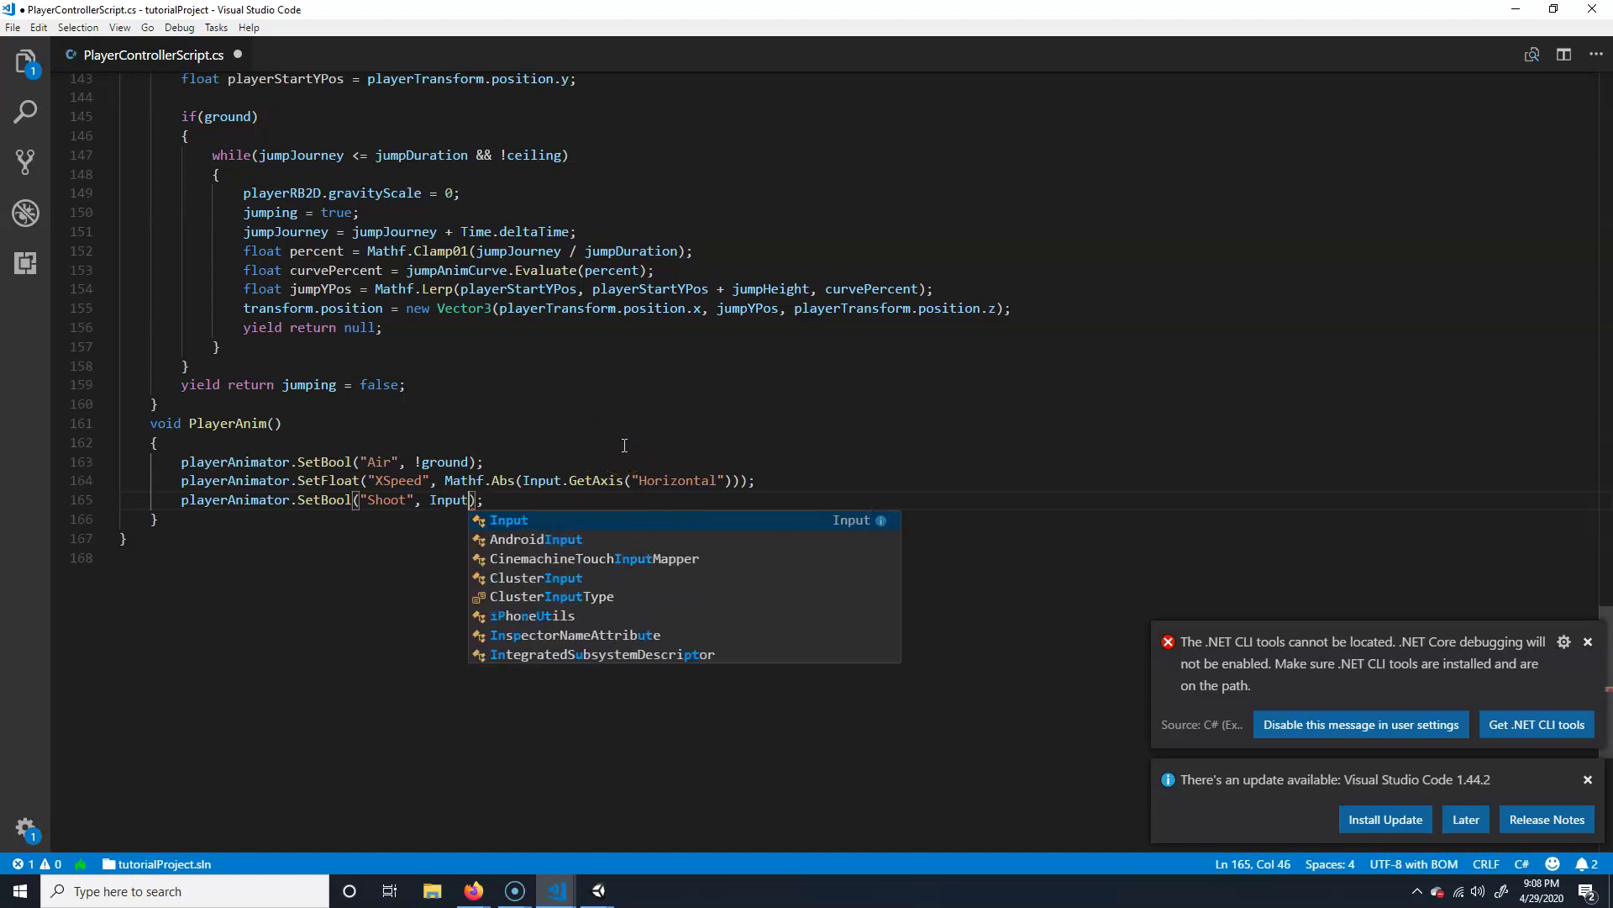
type("etButton")
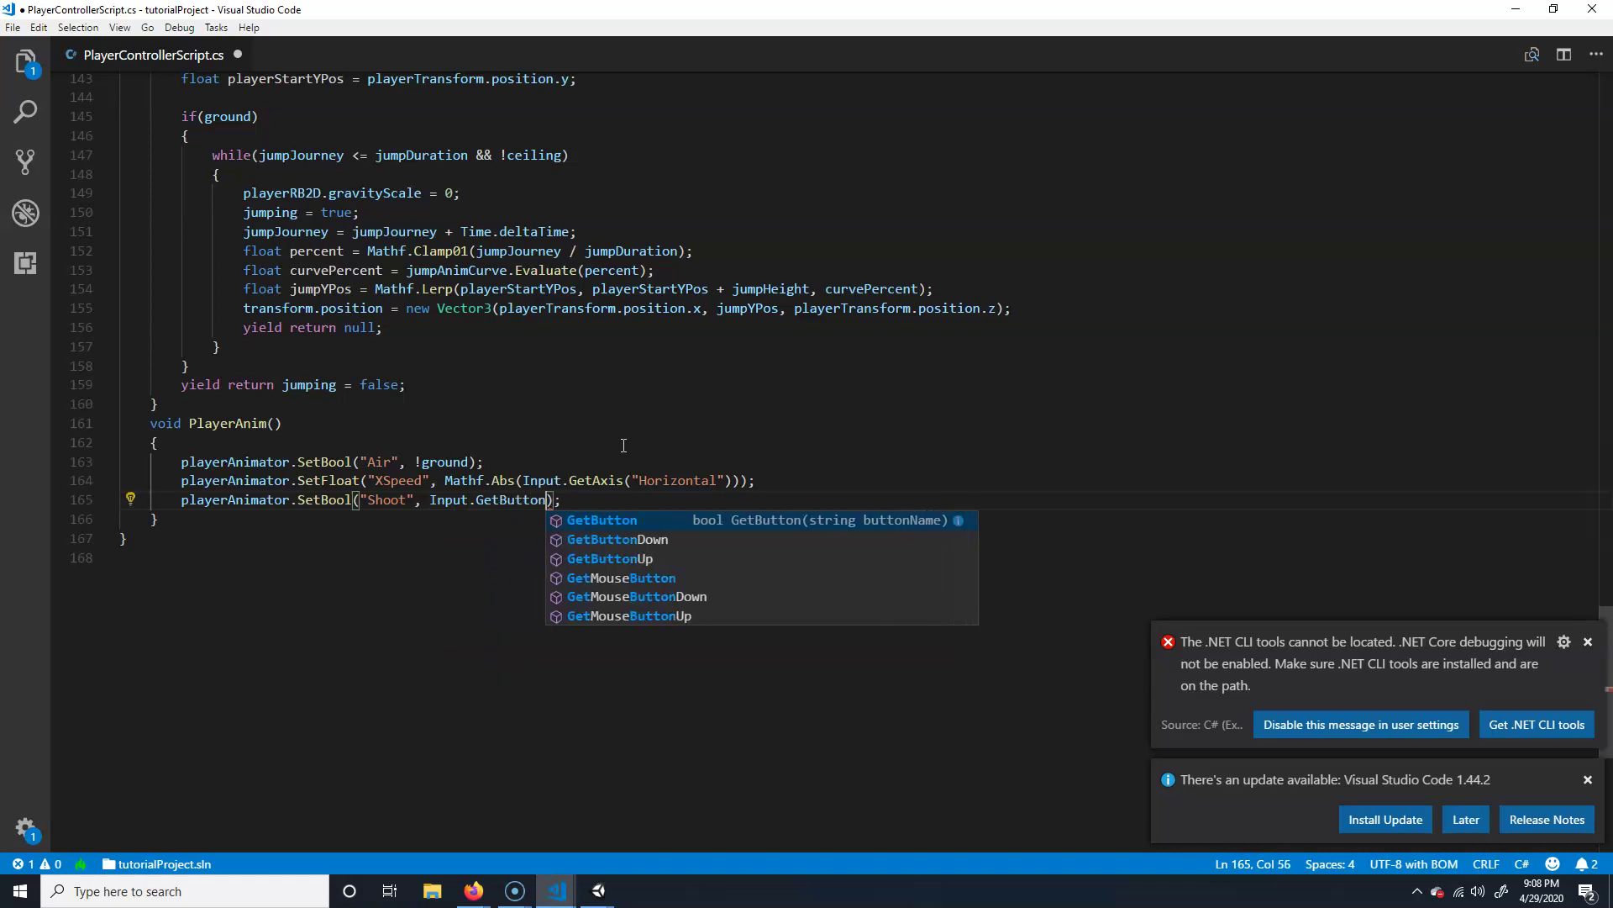
key("Down")
key("Return")
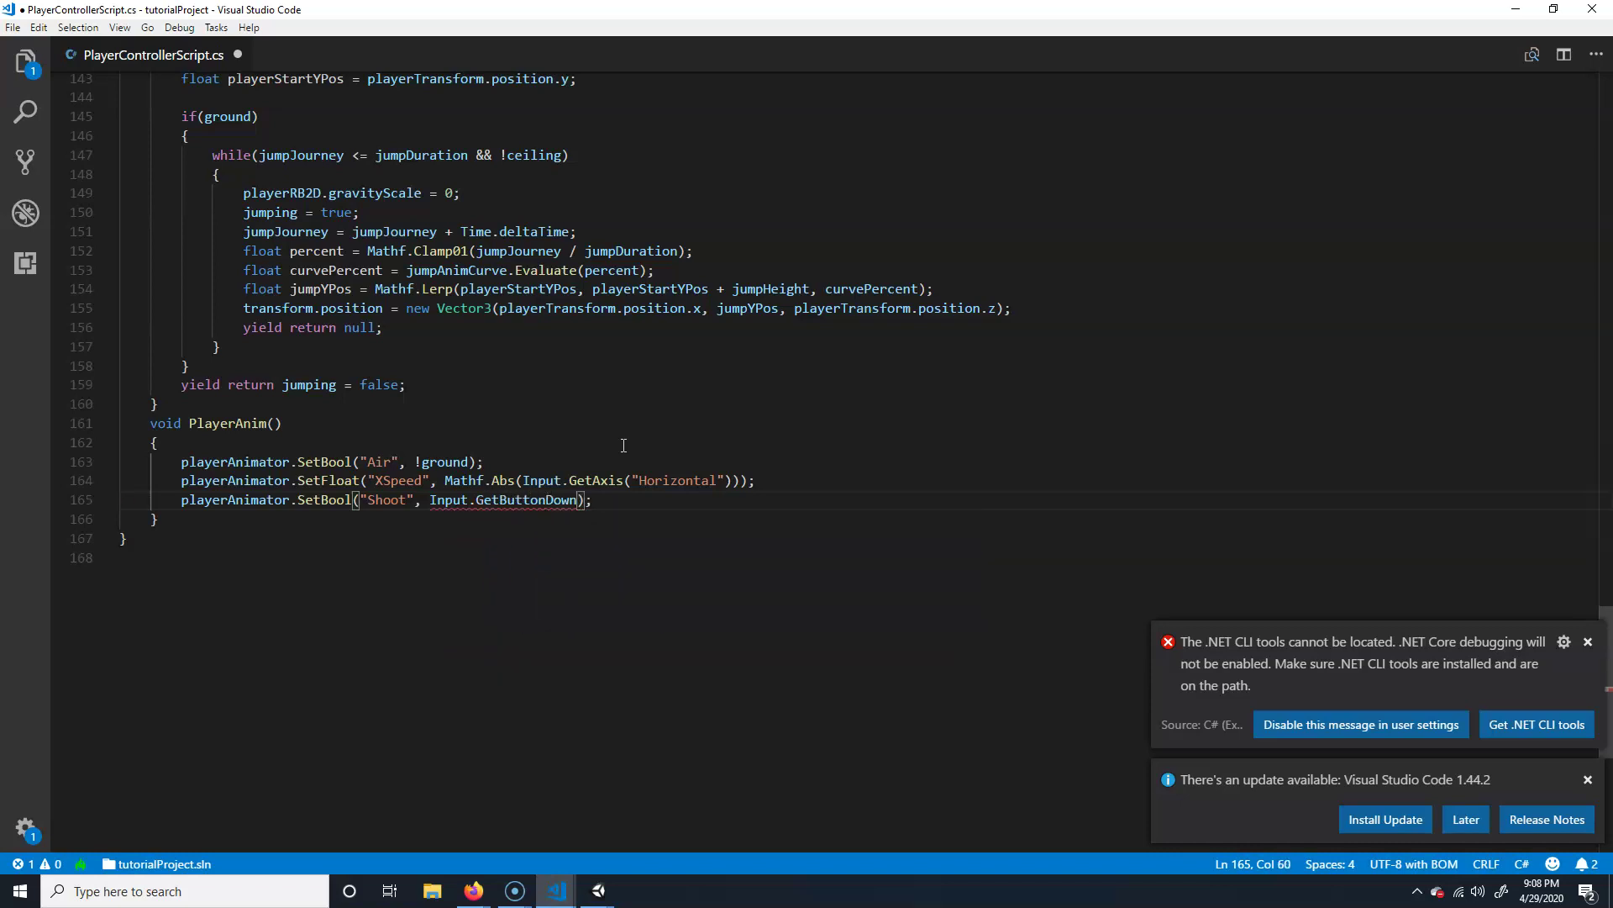
type("(\"Fire1")
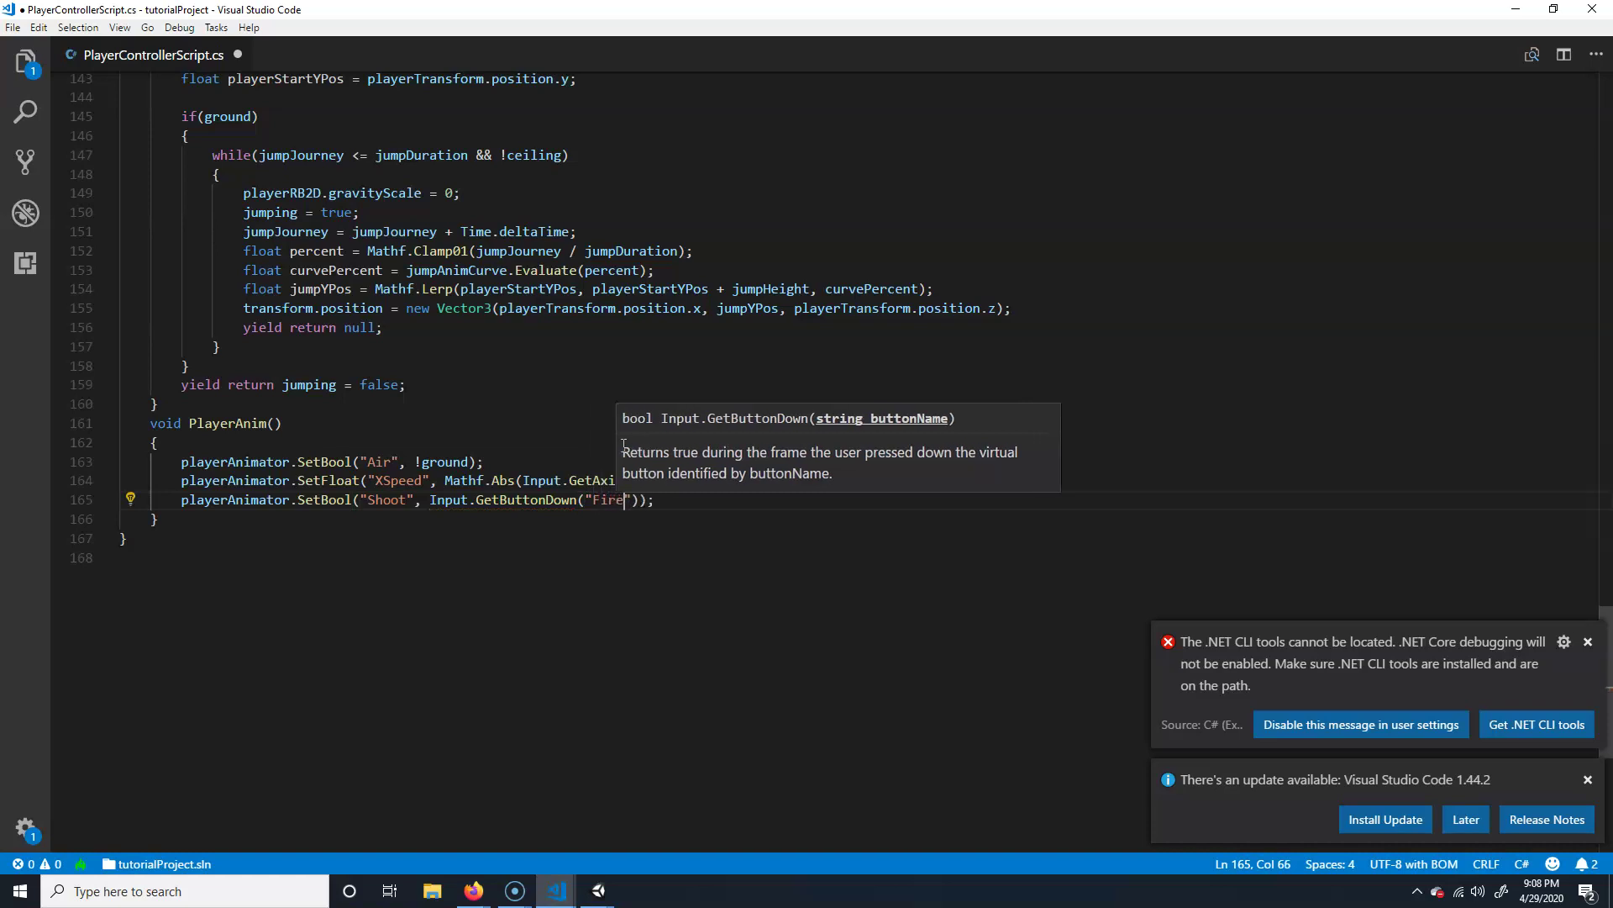
left_click(508, 405)
key("ctrl+s")
left_click_drag(438, 501, 644, 501)
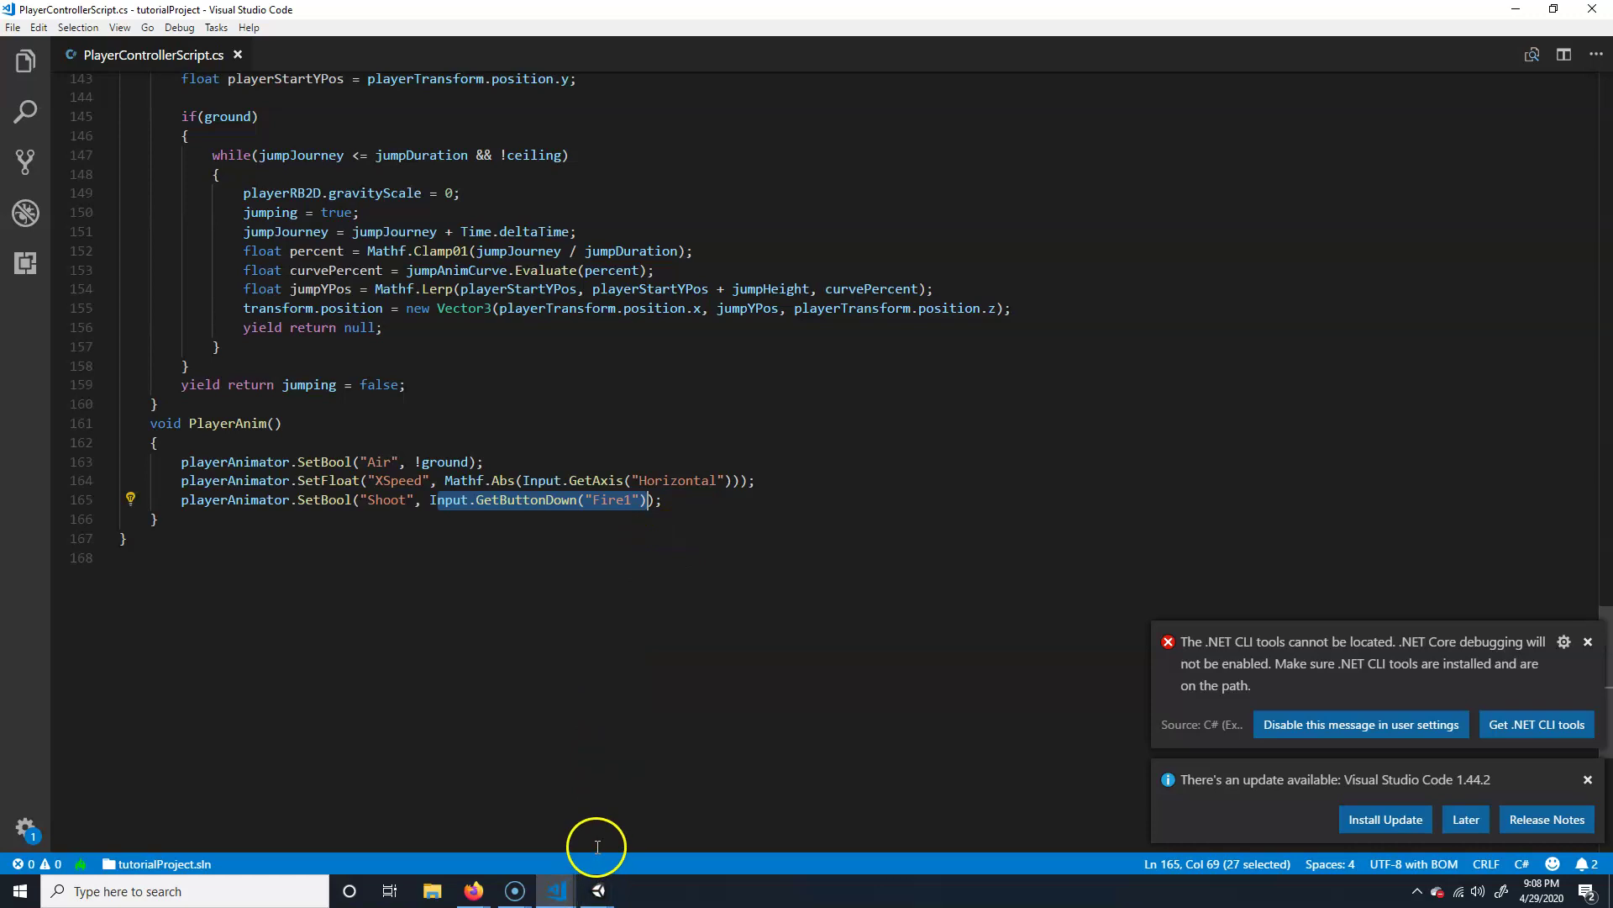
- Switch to Unity and bring up the Game view together with the Console
mouse_move(598, 889)
left_click(679, 814)
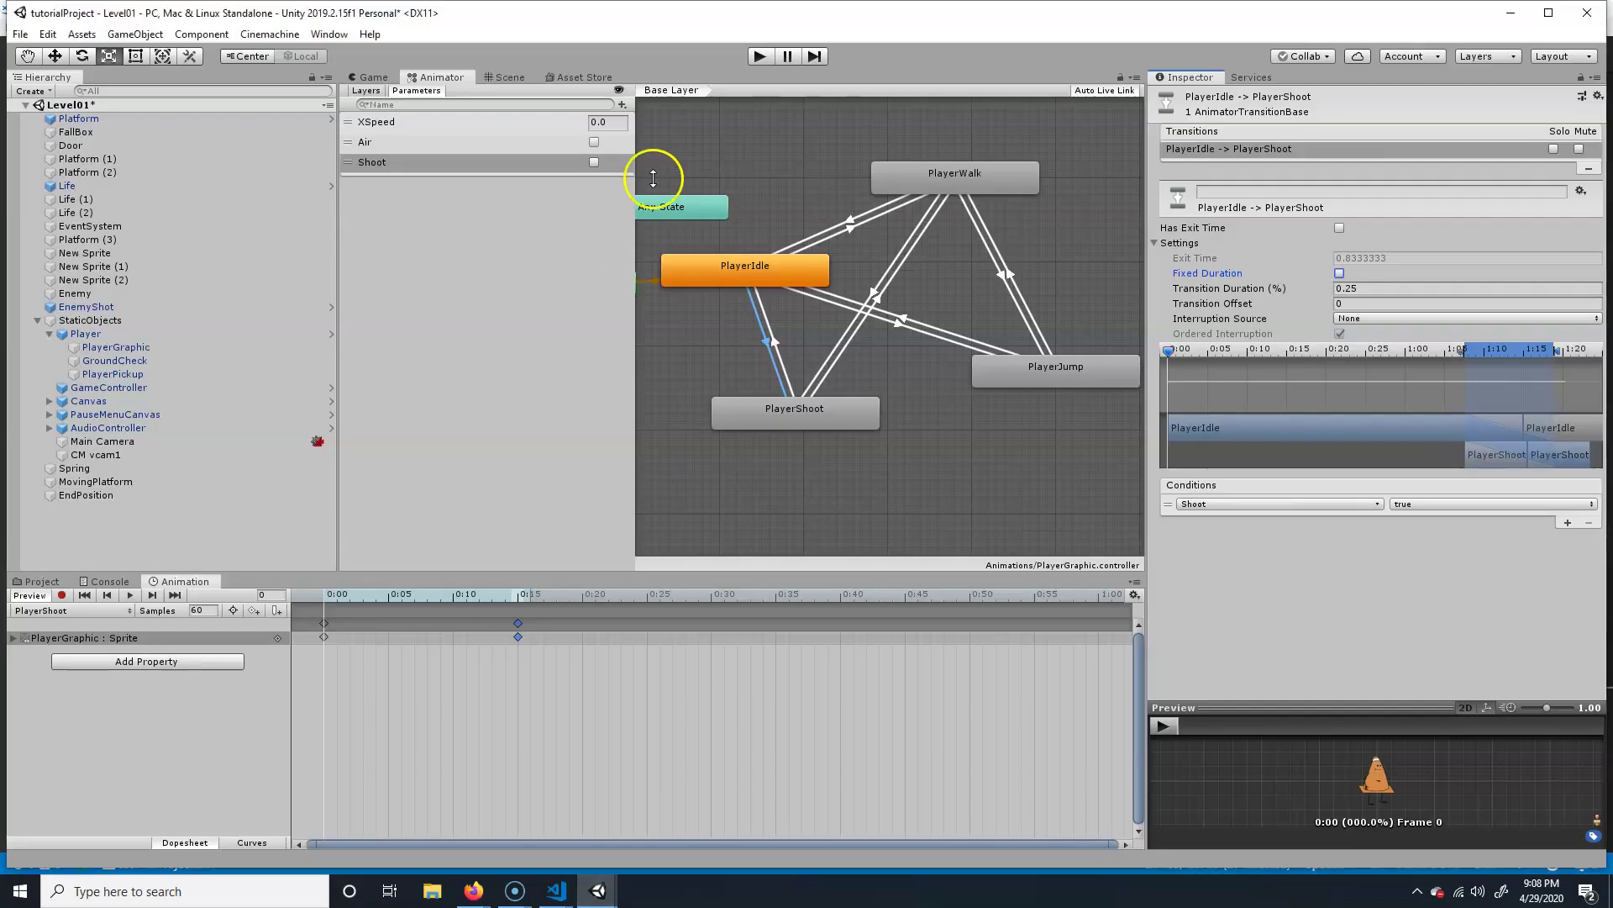
left_click(372, 76)
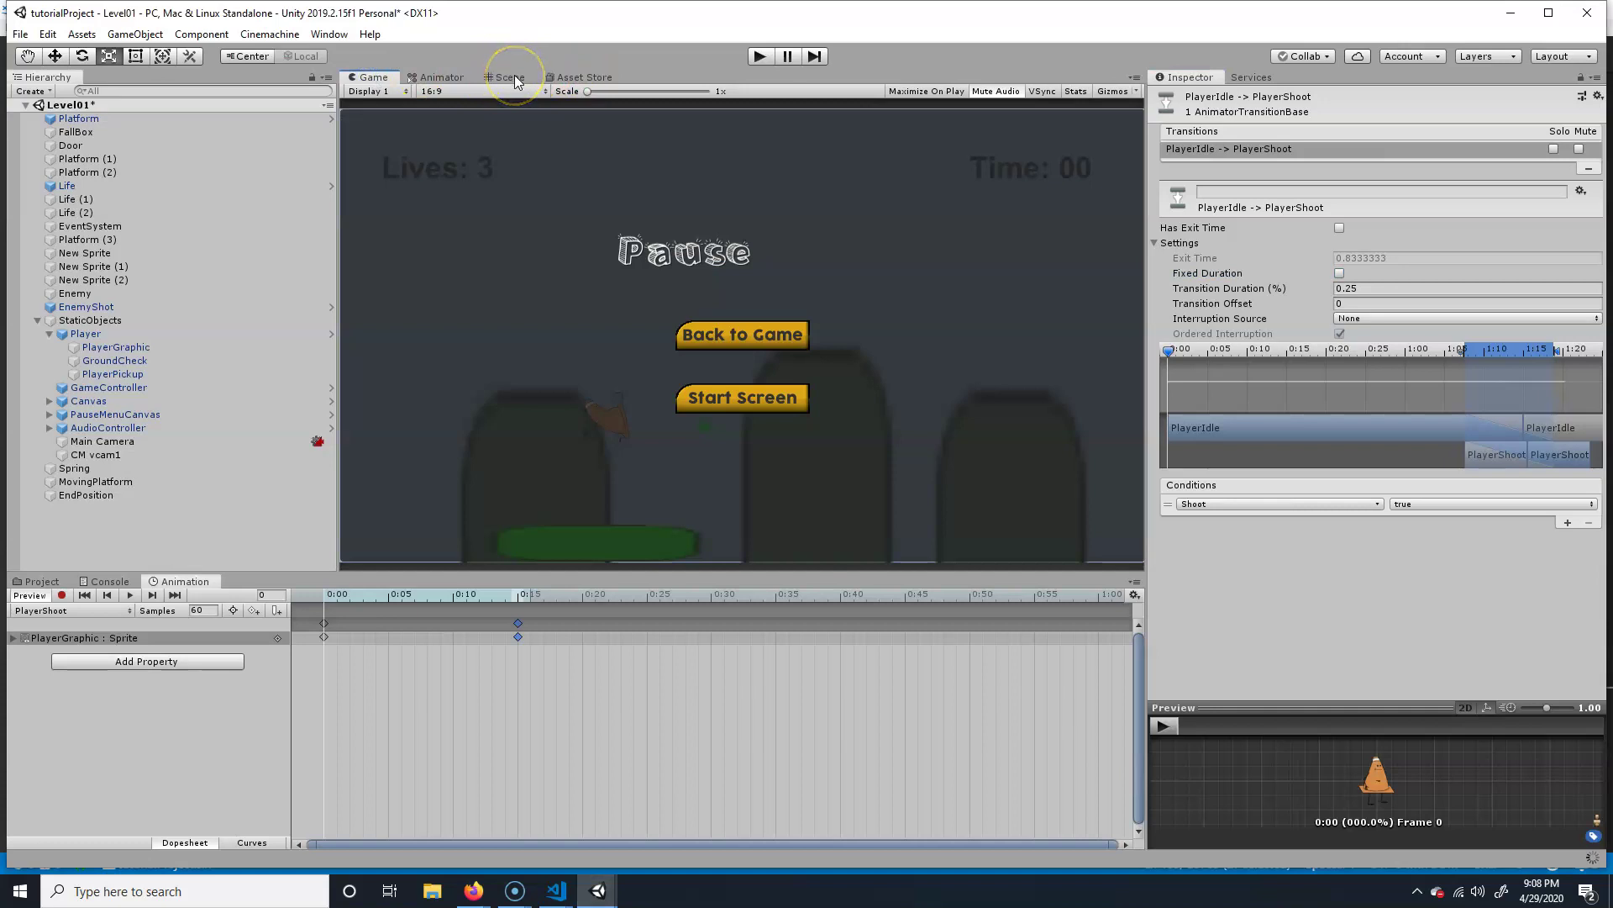
left_click(24, 598)
left_click(108, 580)
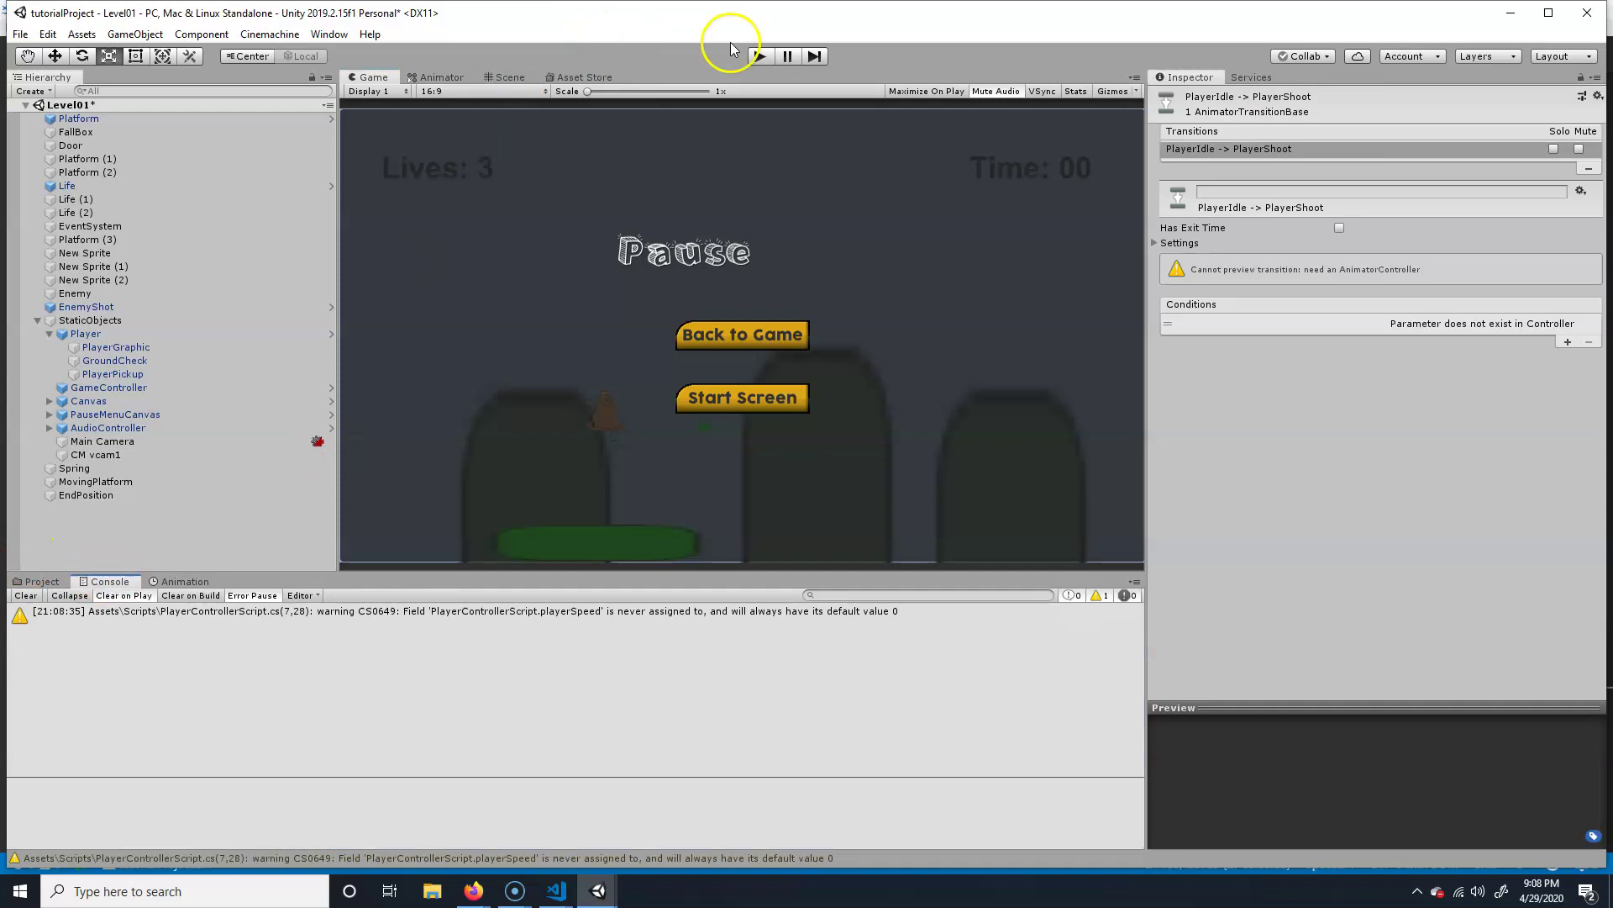
- Playtest the level, firing while standing and walking in both directions to check the shoot animation, and stop the game
left_click(759, 57)
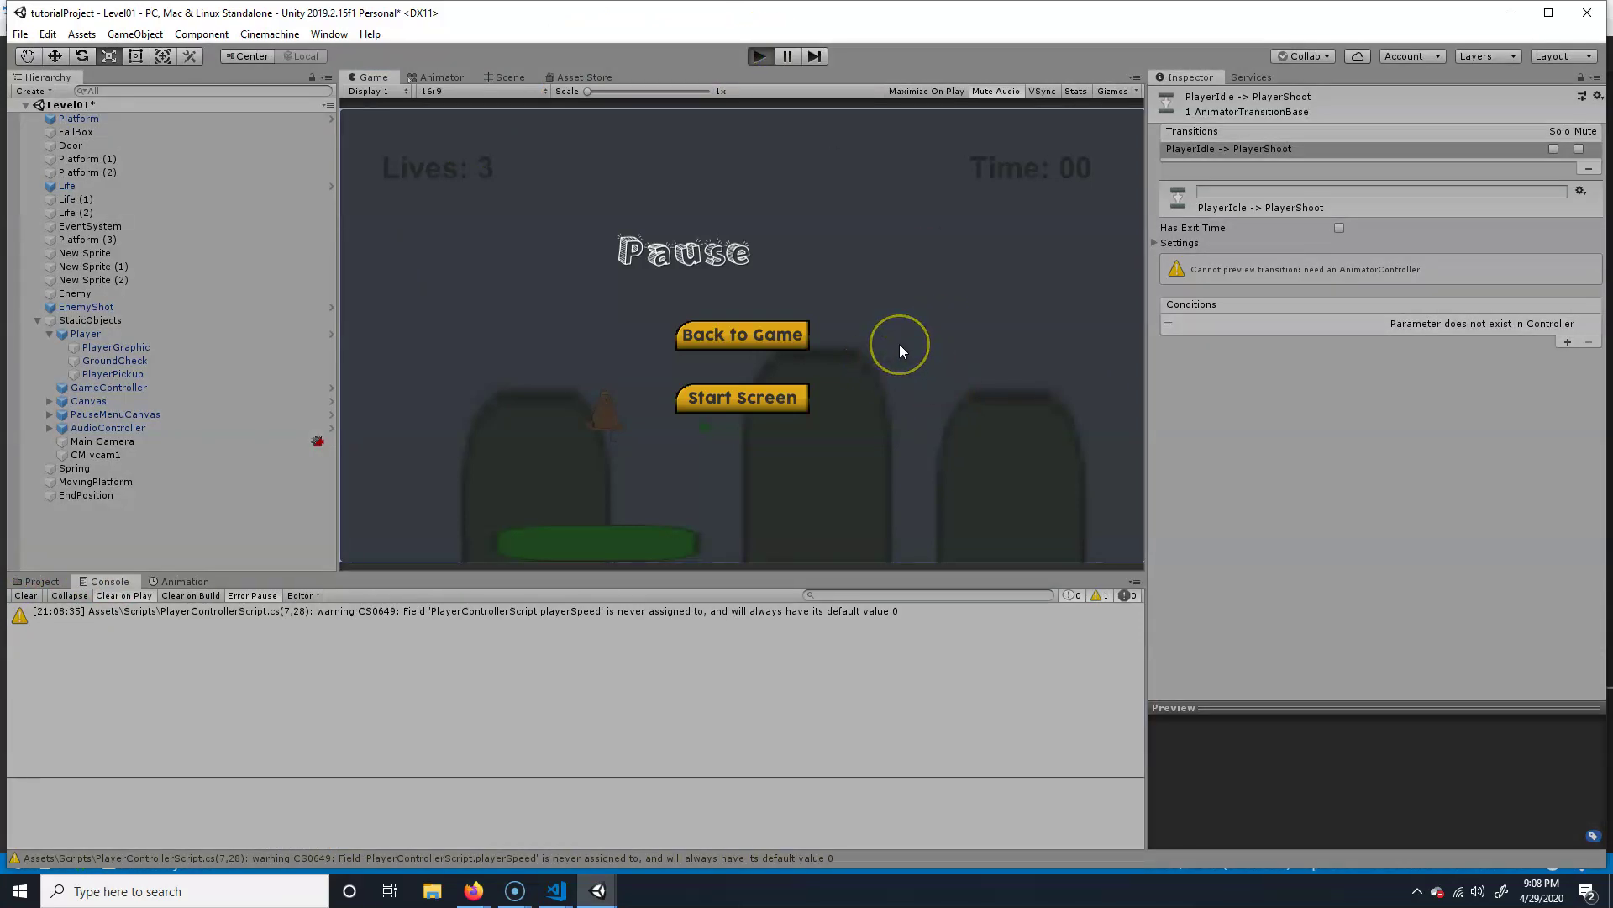
left_click(733, 395)
key("a")
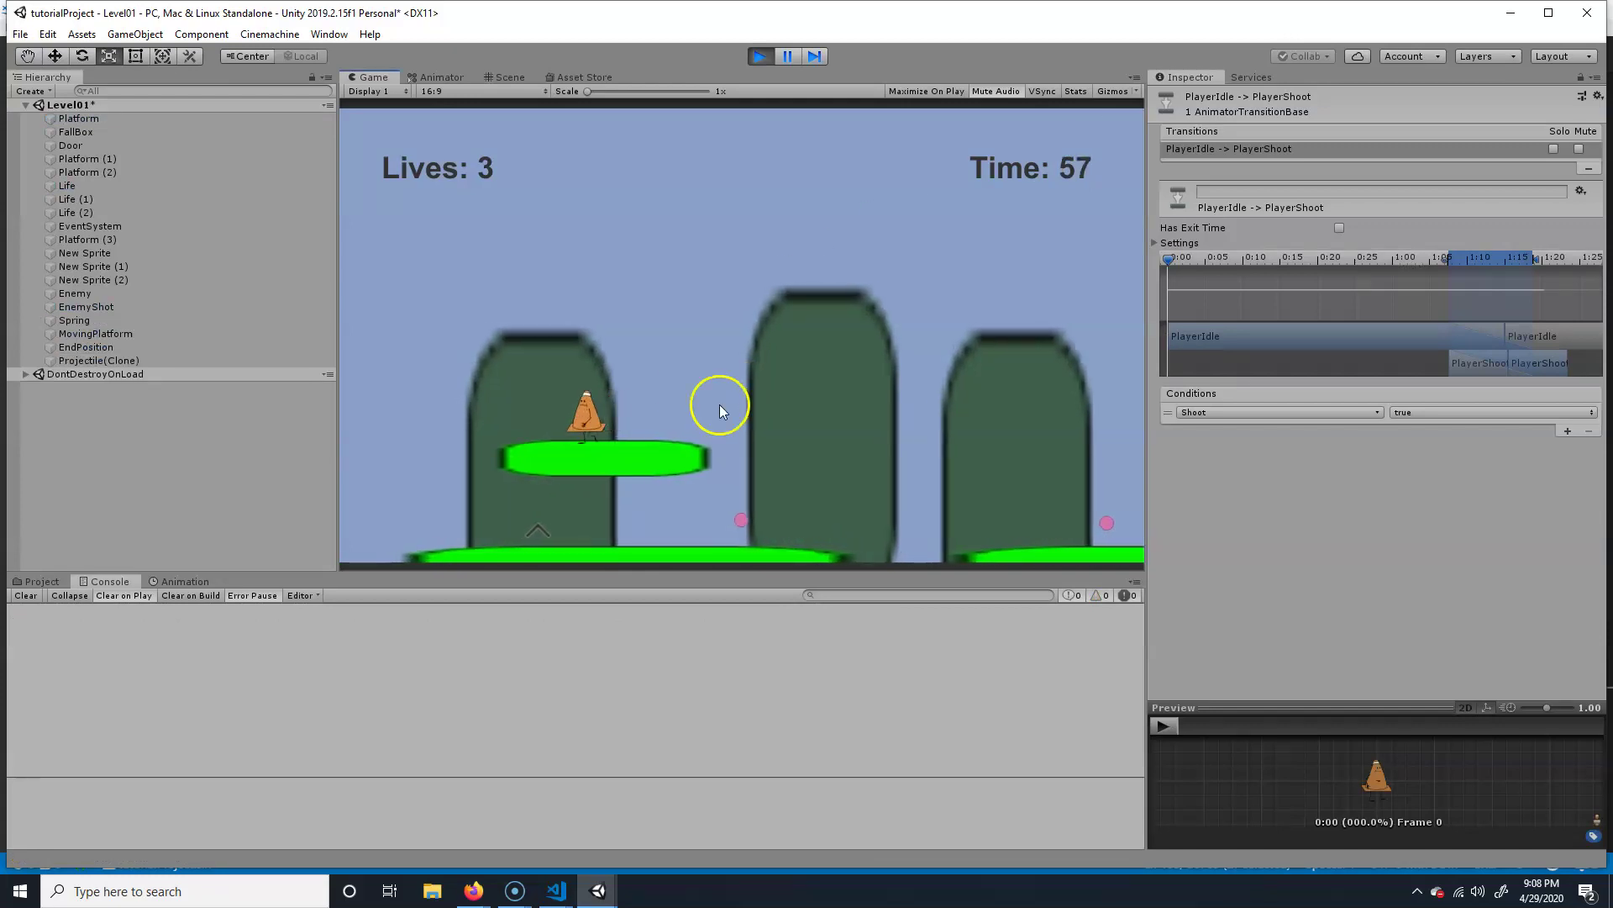
key("d")
left_click(778, 355)
key("d")
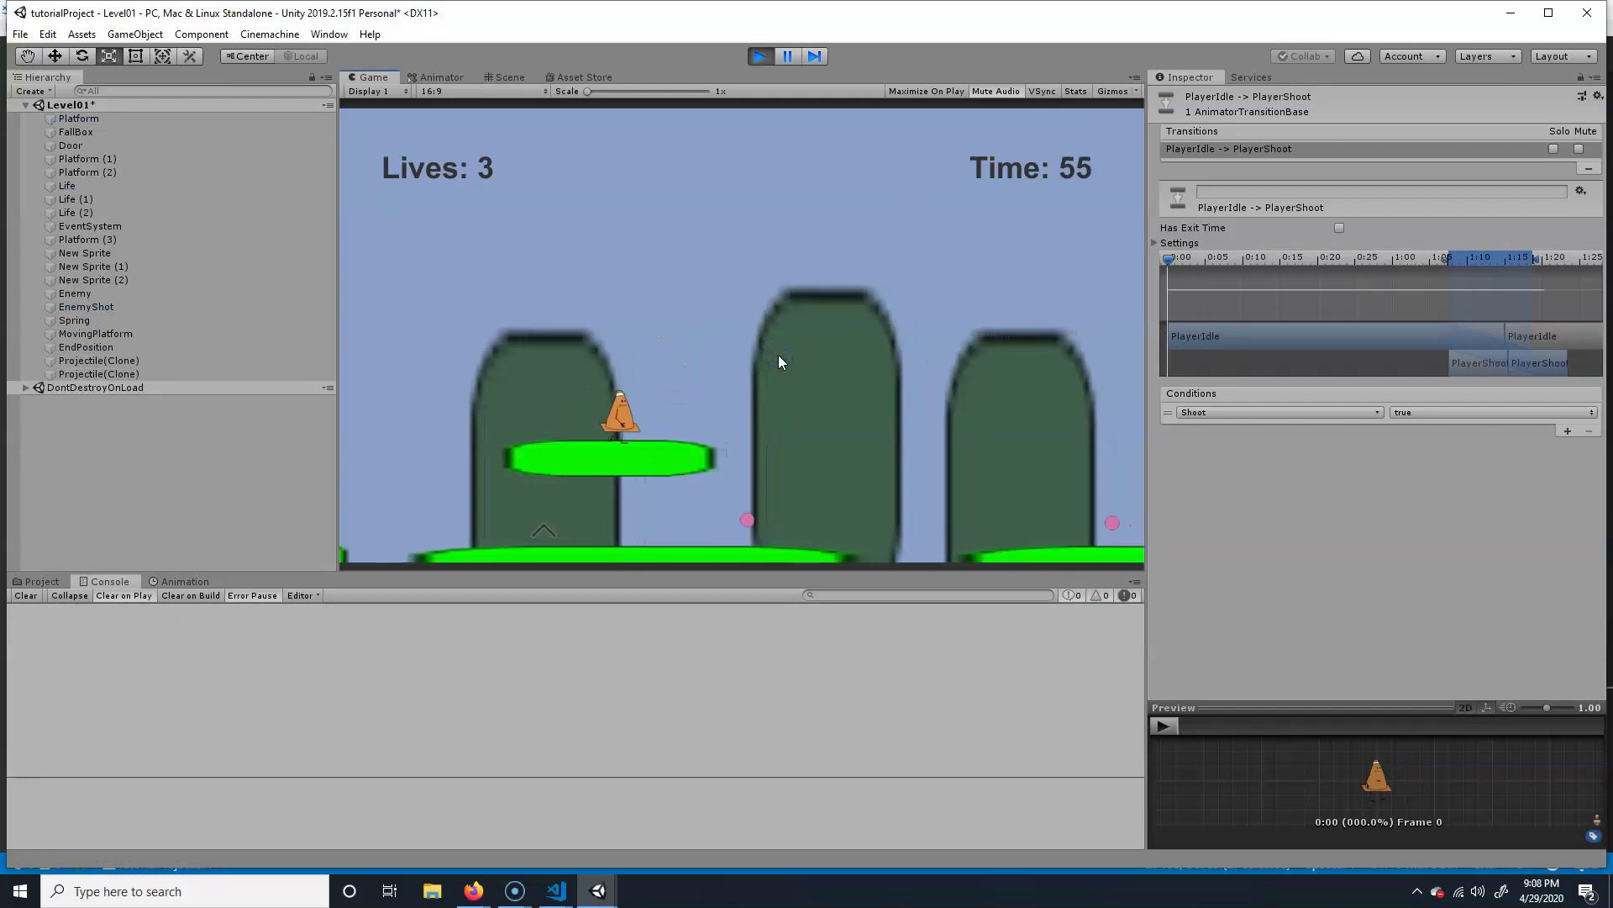
left_click(834, 361)
key("a")
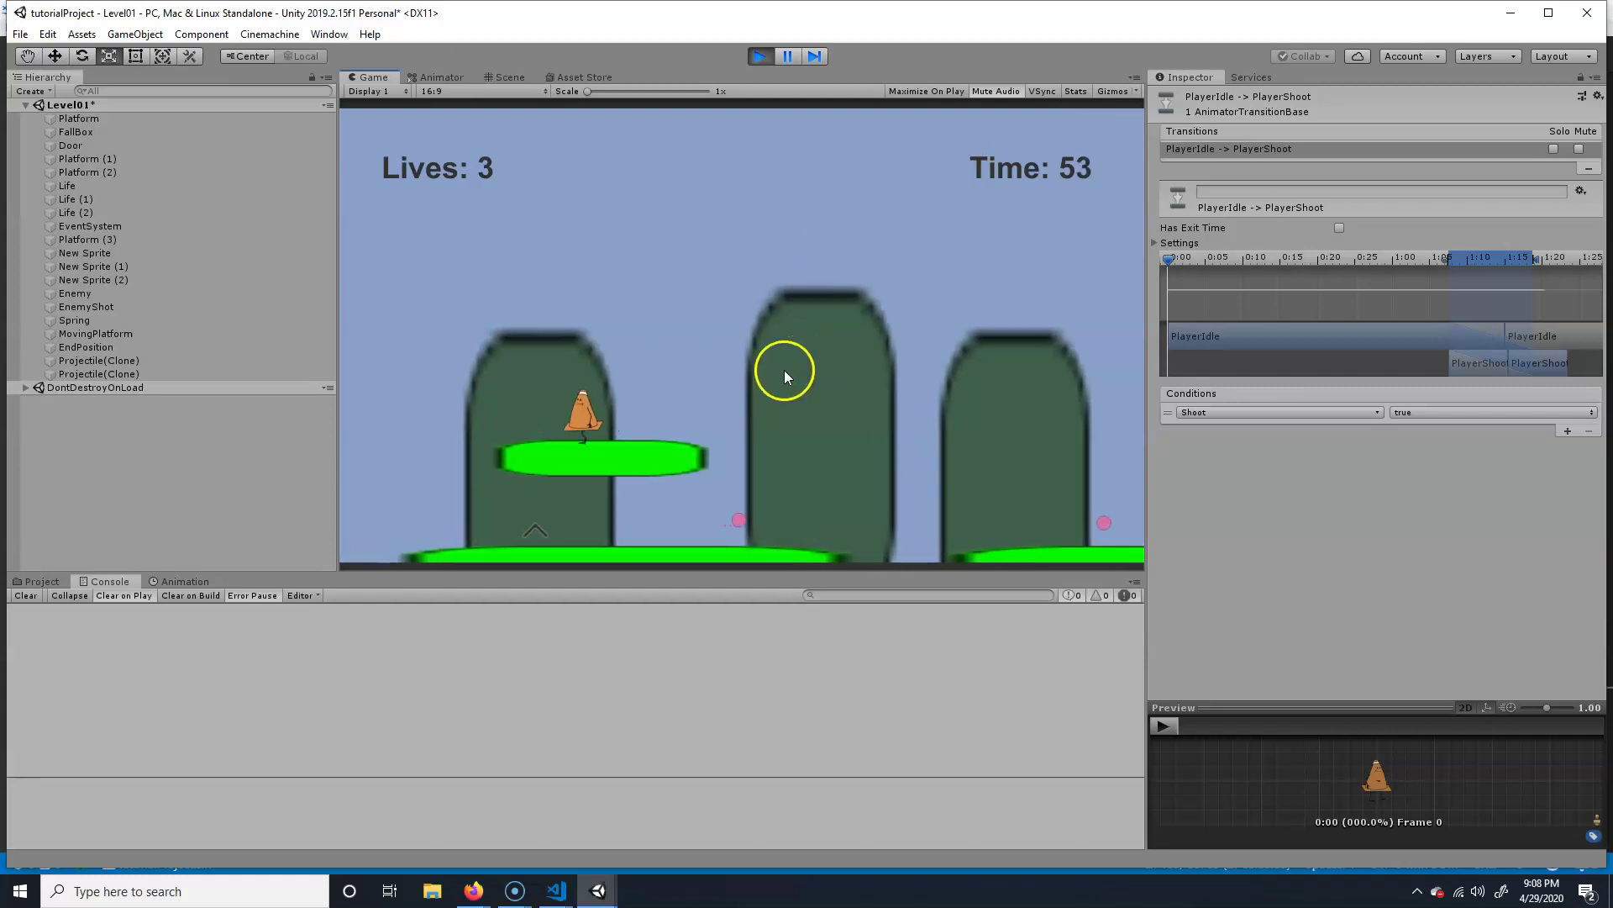
left_click(808, 390)
key("a")
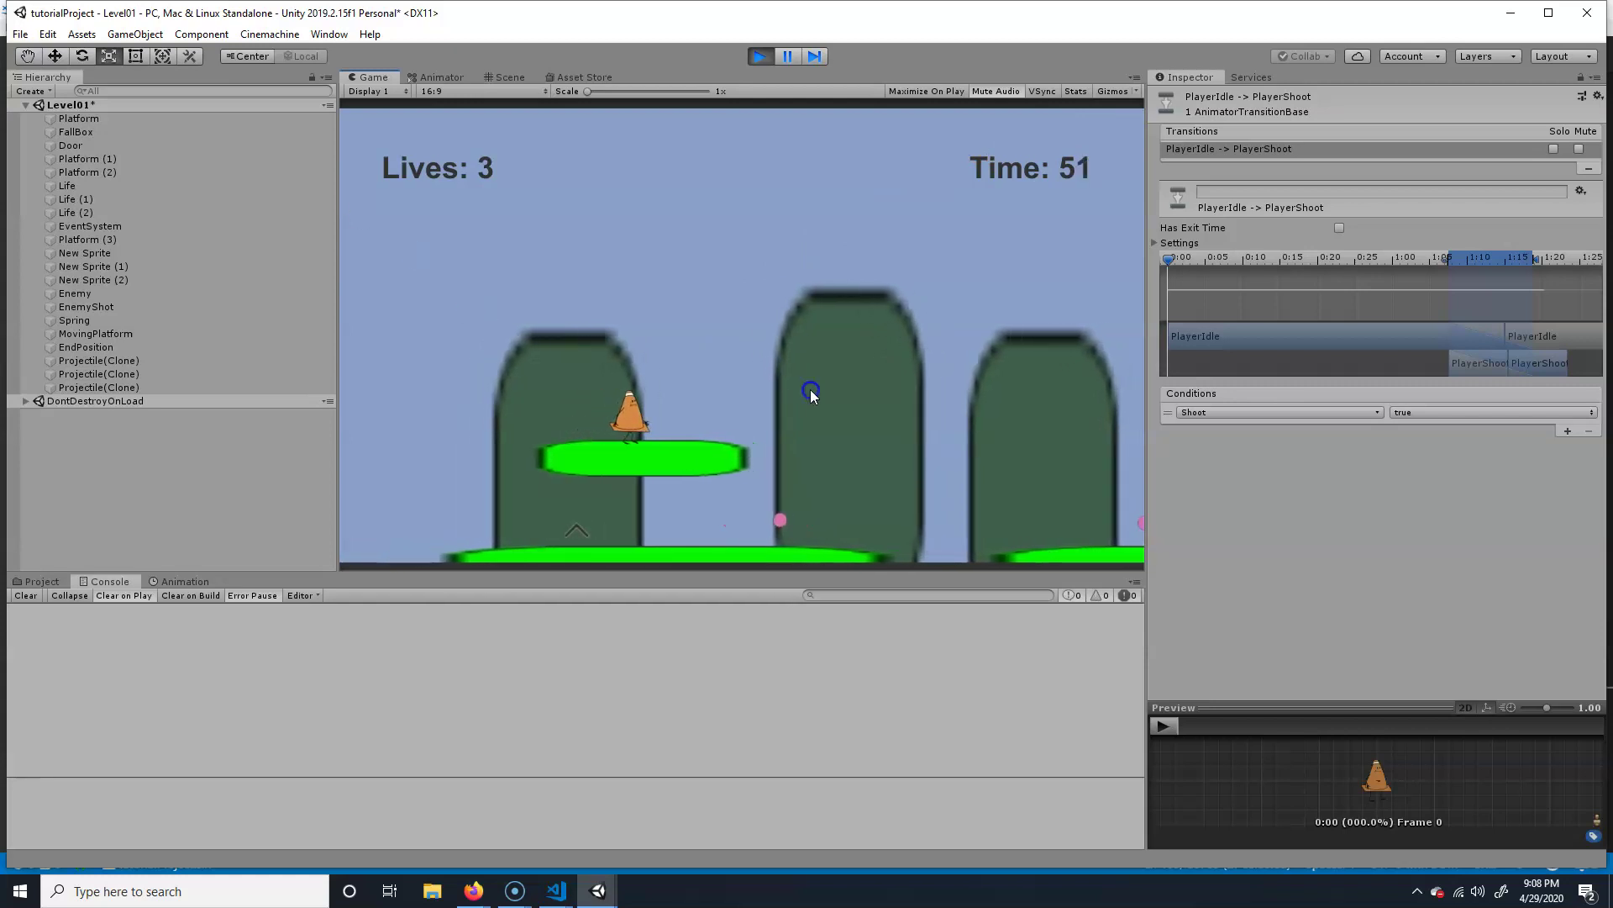
left_click(811, 390)
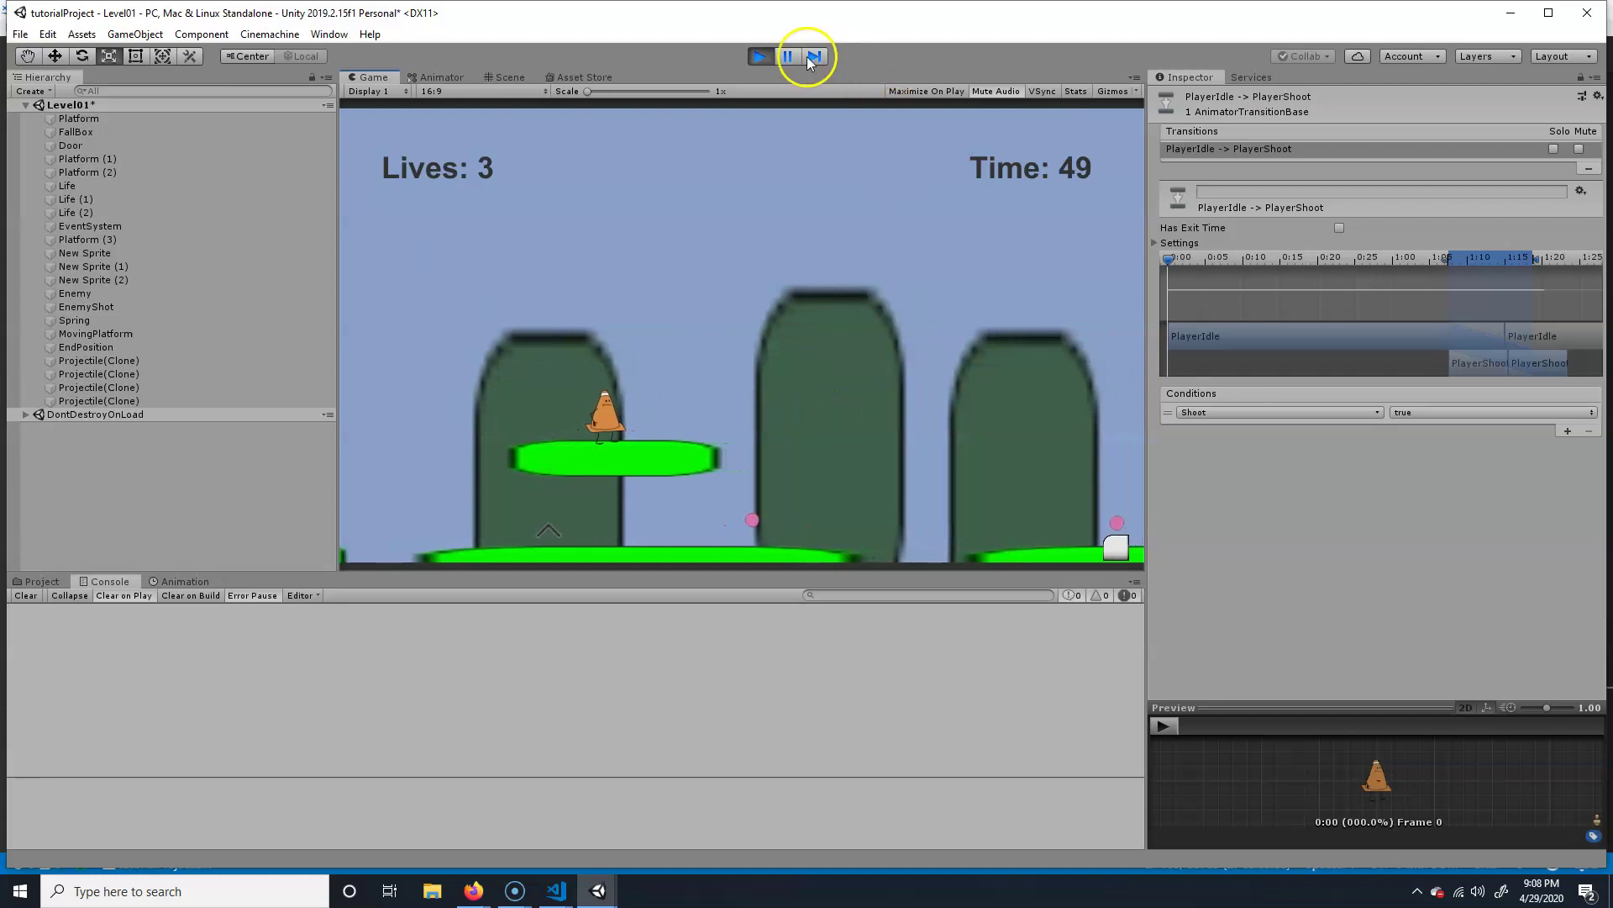
left_click(760, 57)
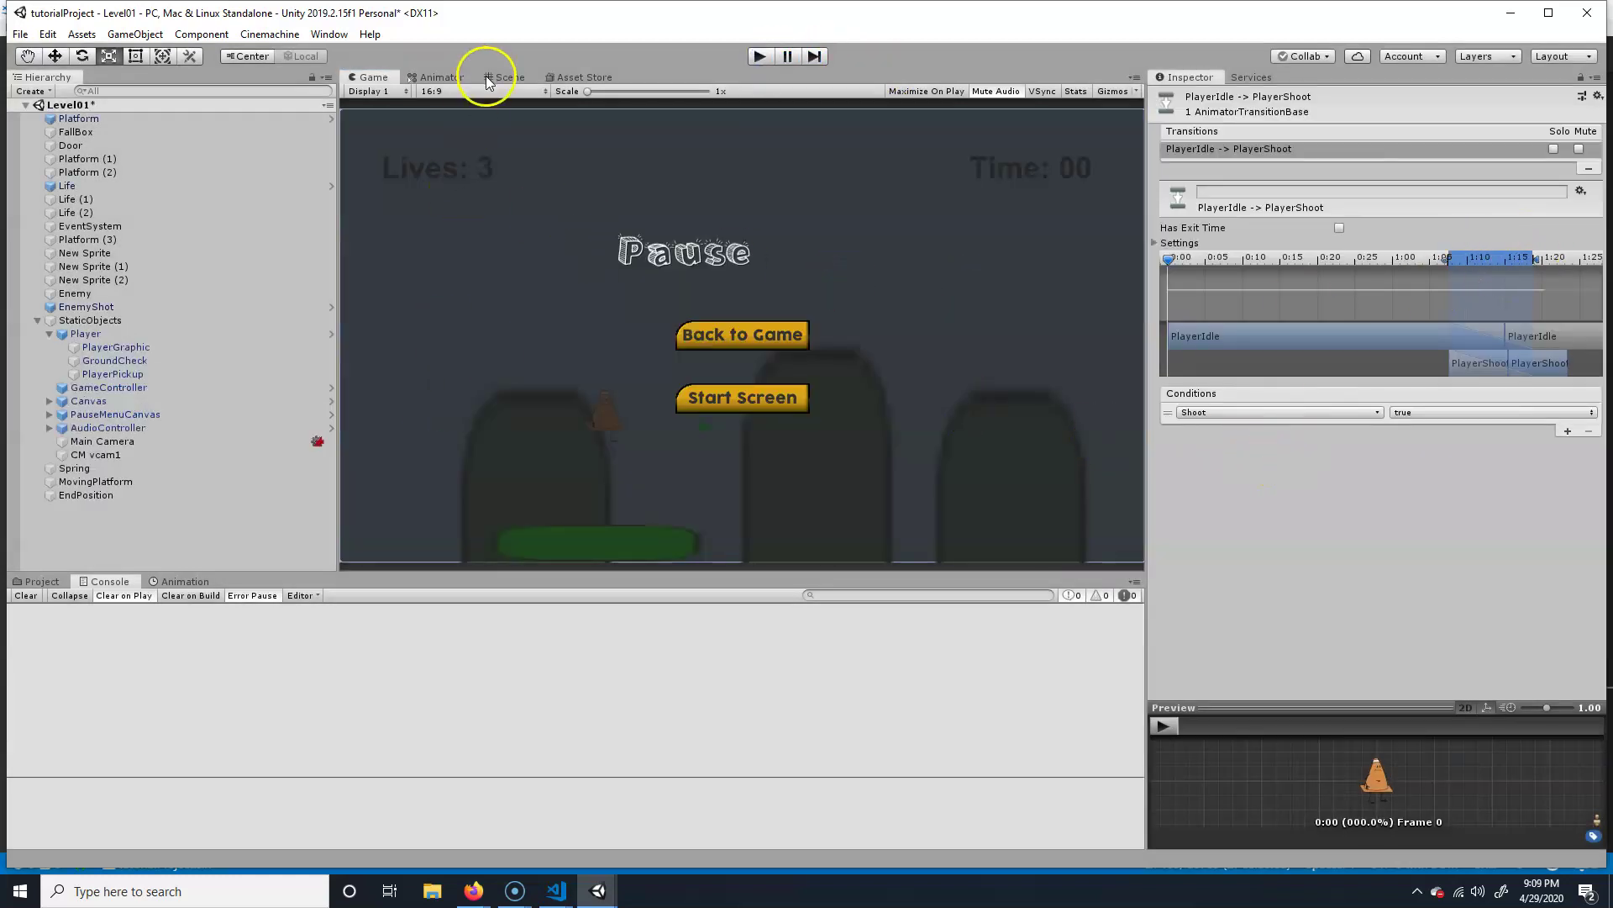
- In the Animator, shrink the PlayerIdle to PlayerShoot transition's blend range to zero length
left_click(433, 77)
left_click_drag(1534, 256, 1424, 267)
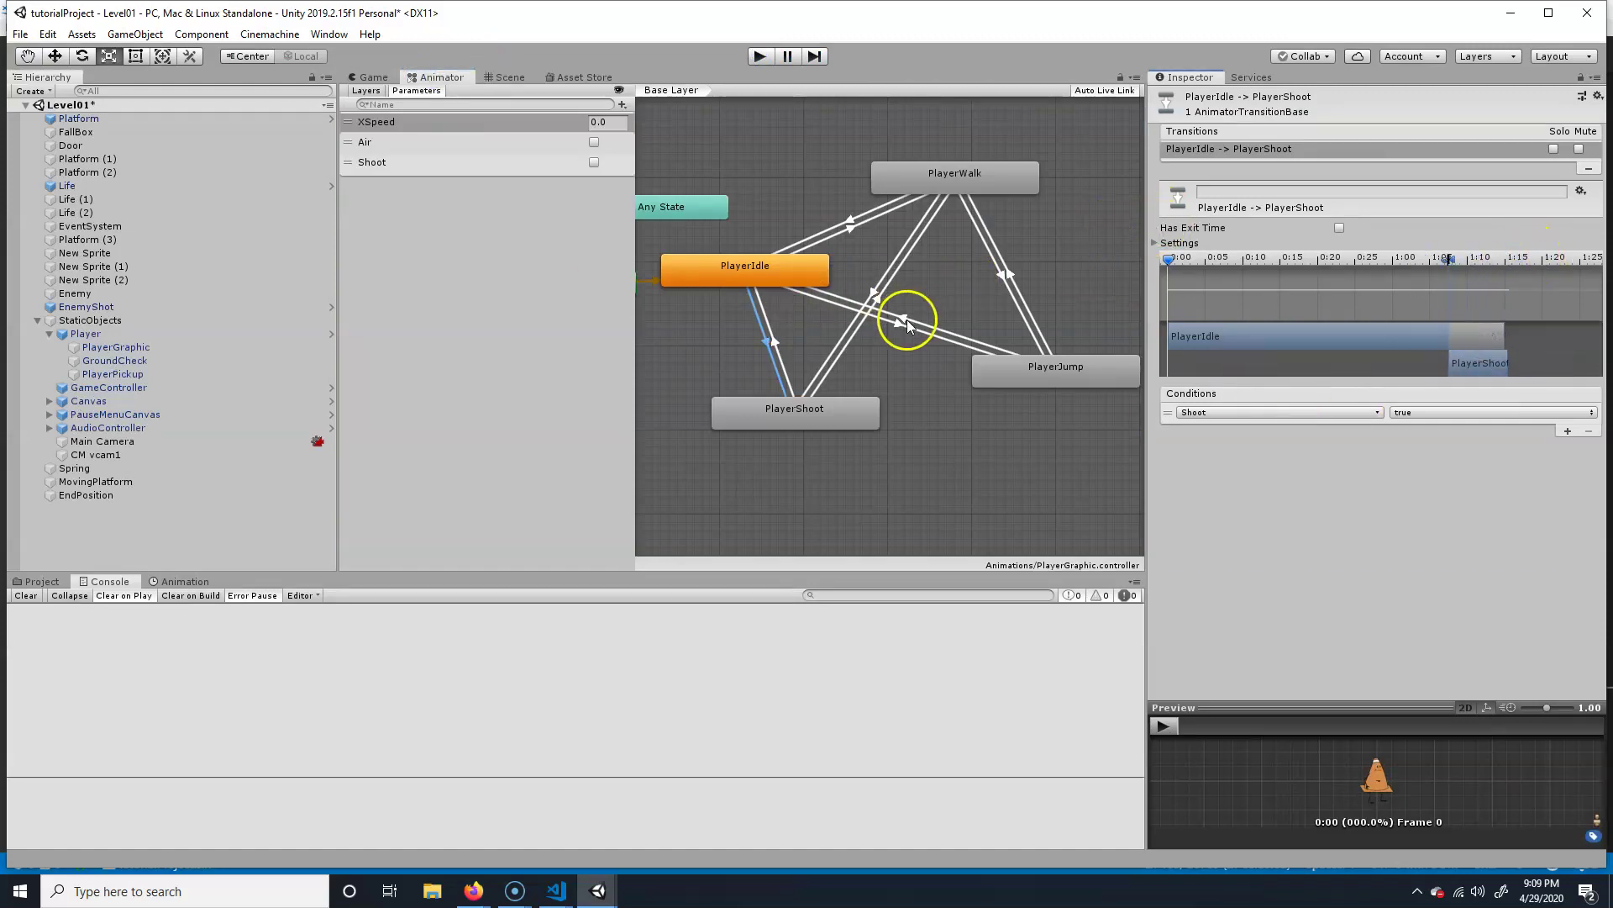
- Set the PlayerWalk to PlayerShoot transition's duration to 0 and turn off its Has Exit Time and Fixed Duration
left_click(874, 291)
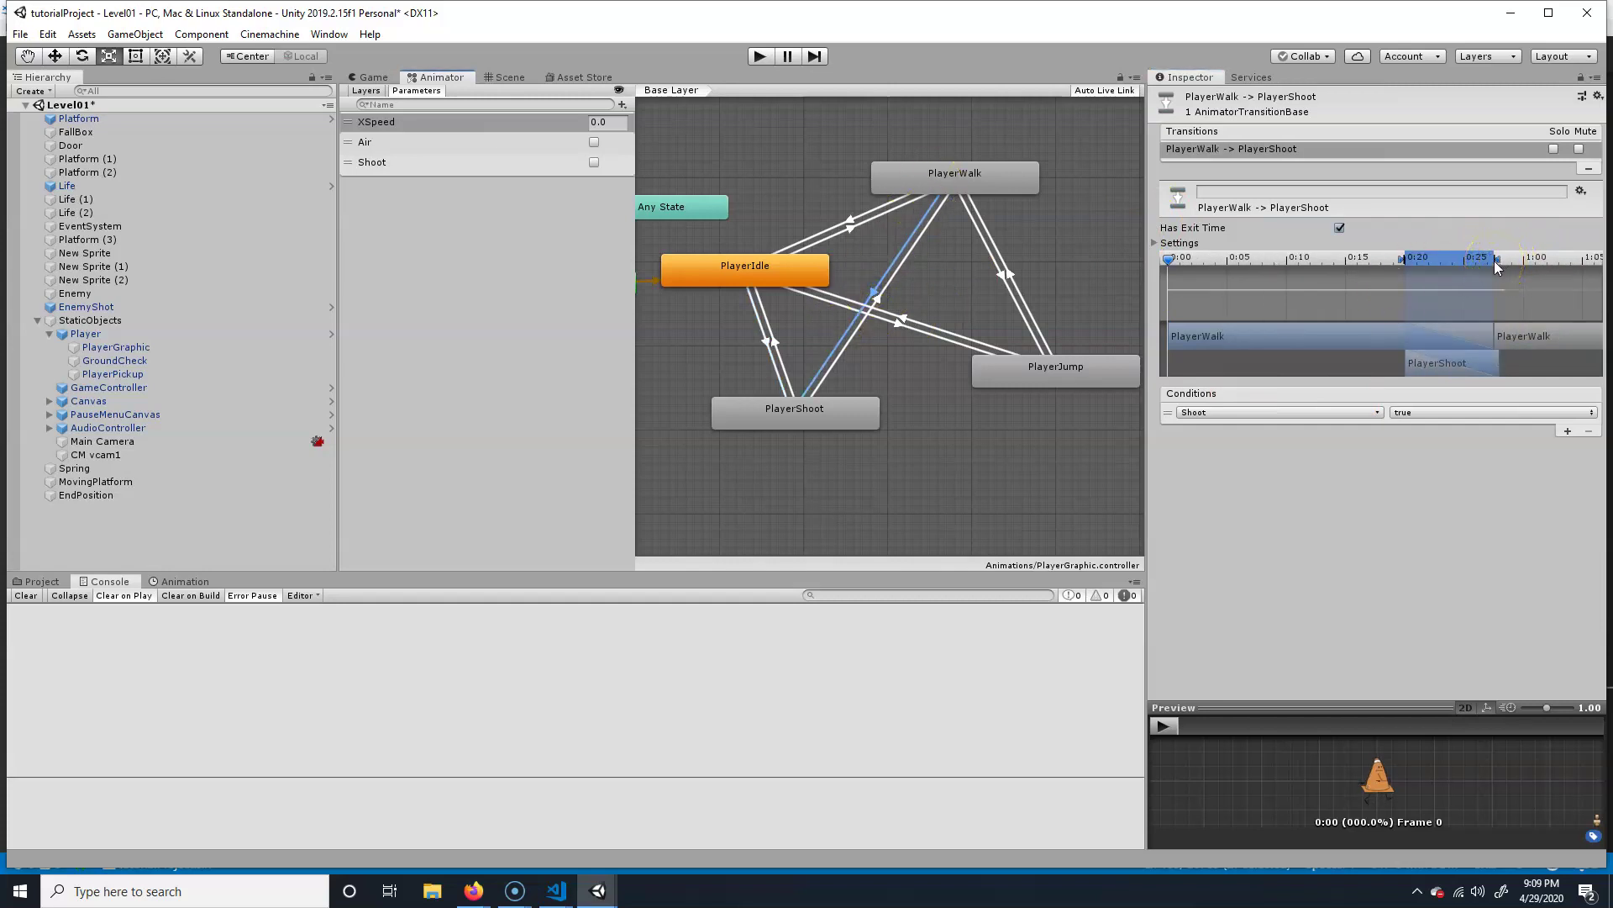
left_click_drag(1492, 277, 1363, 269)
left_click(1340, 228)
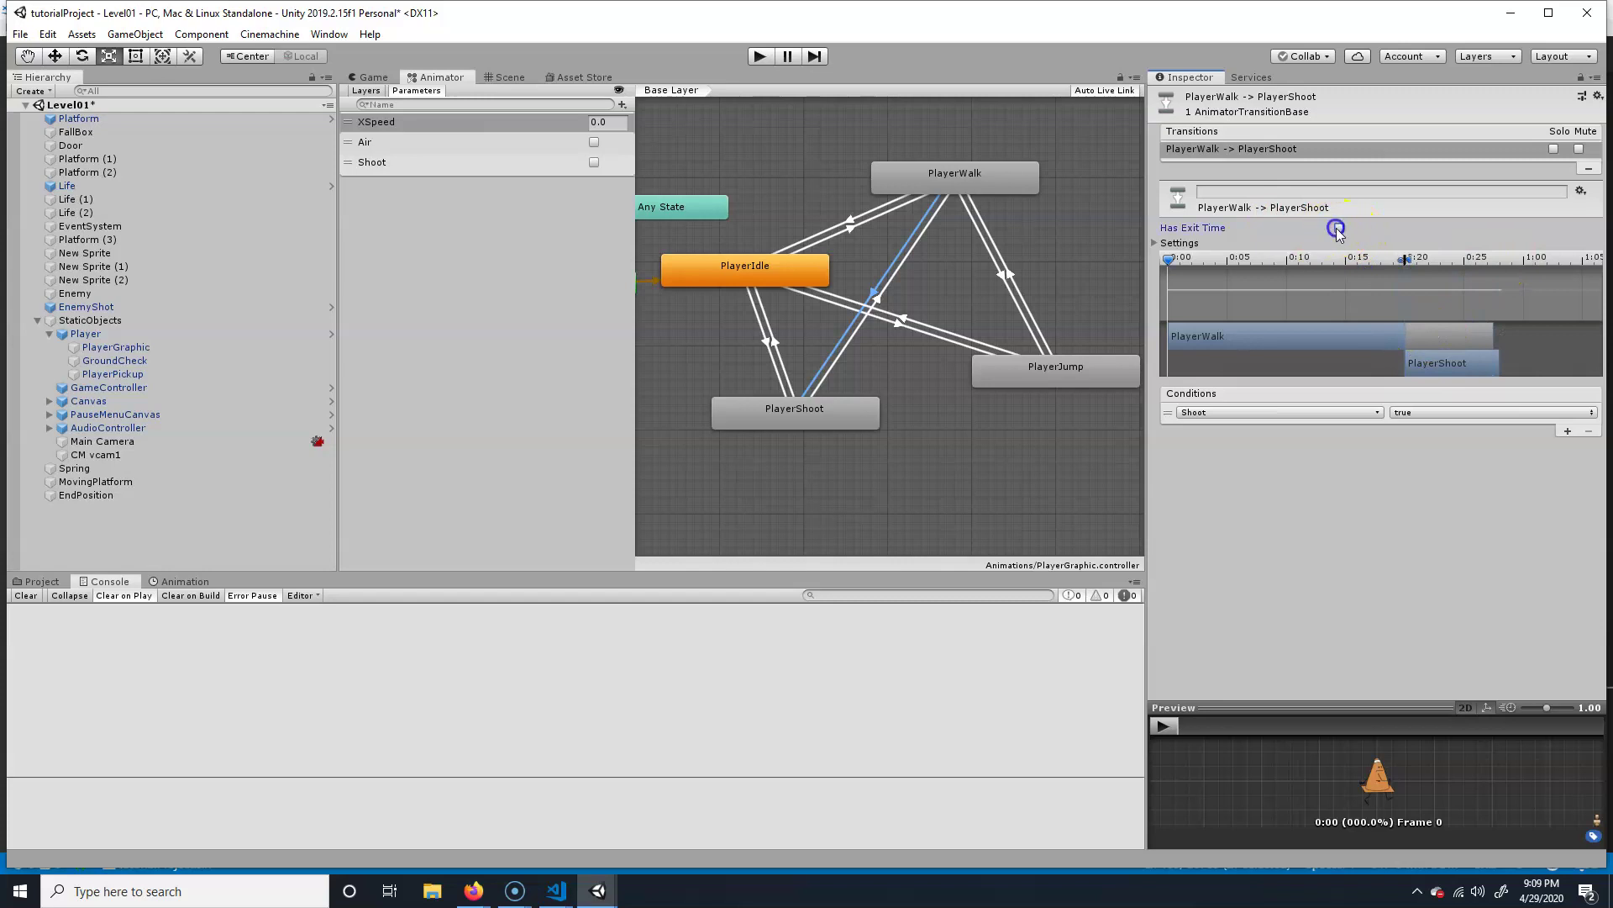
left_click(1176, 243)
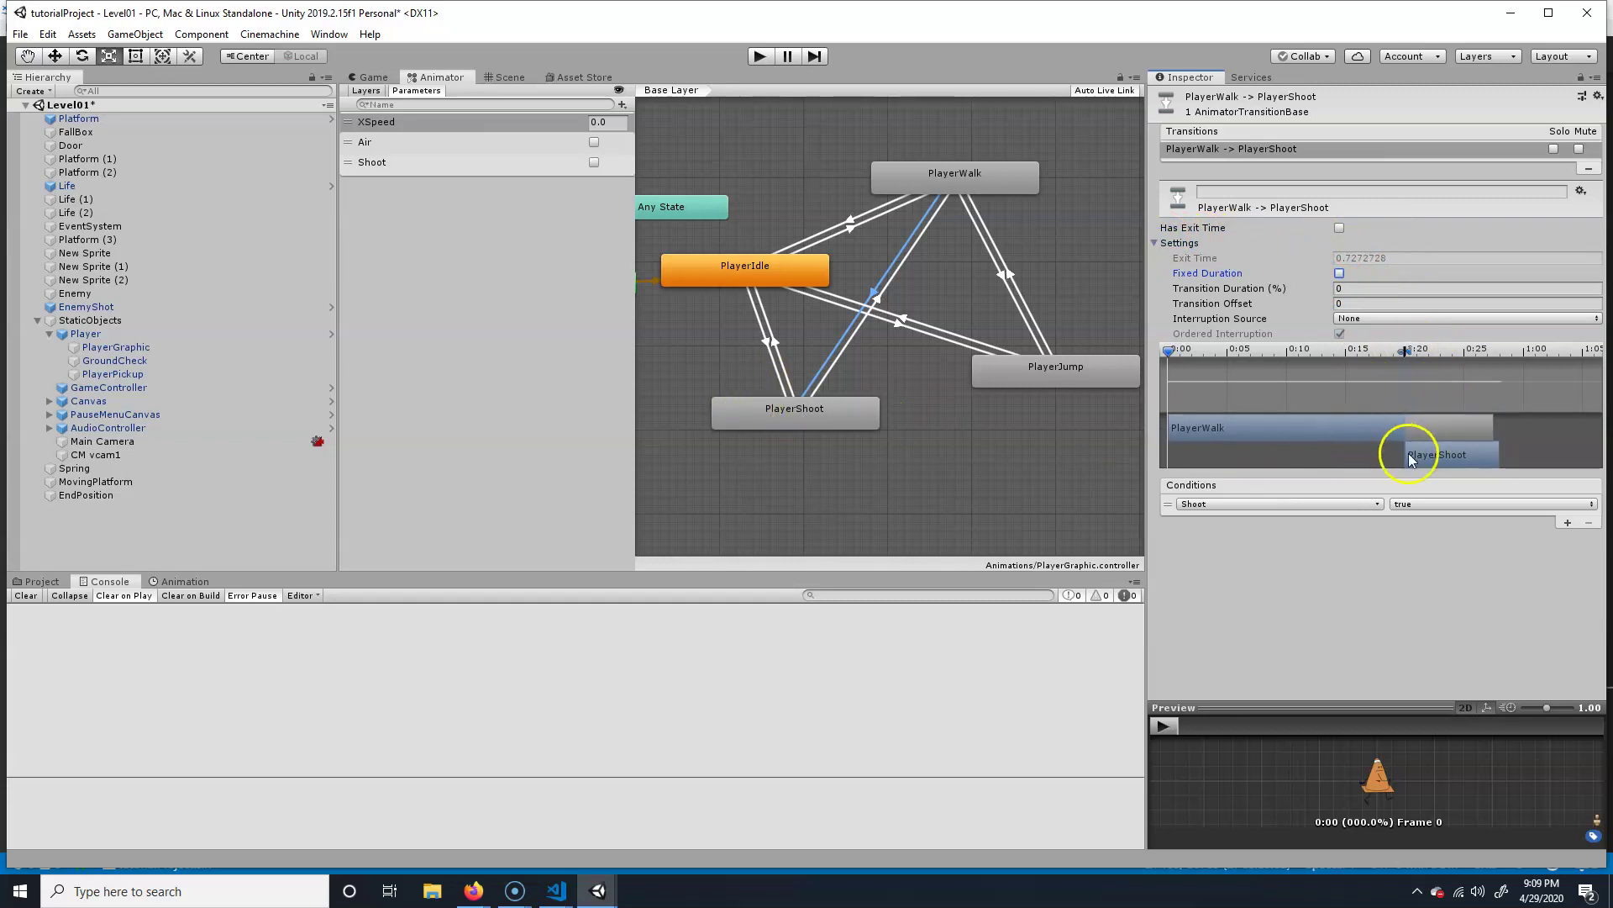
- Playtest the level again, firing several shots to check the timing of the shoot animation, and end play mode
left_click(761, 56)
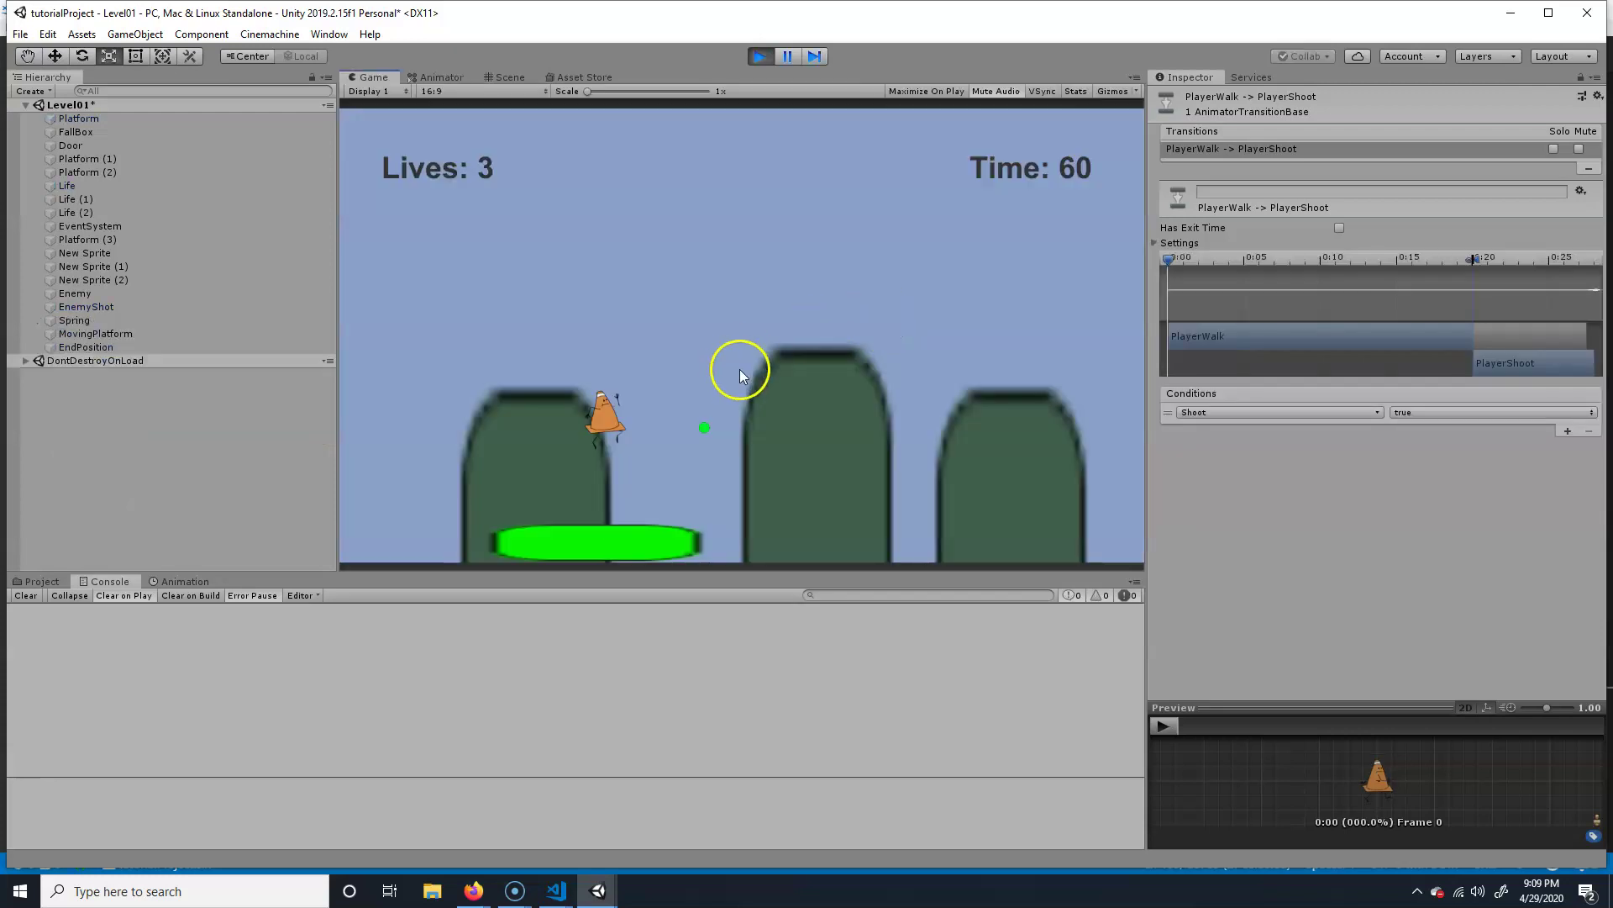
left_click(779, 370)
left_click(733, 371)
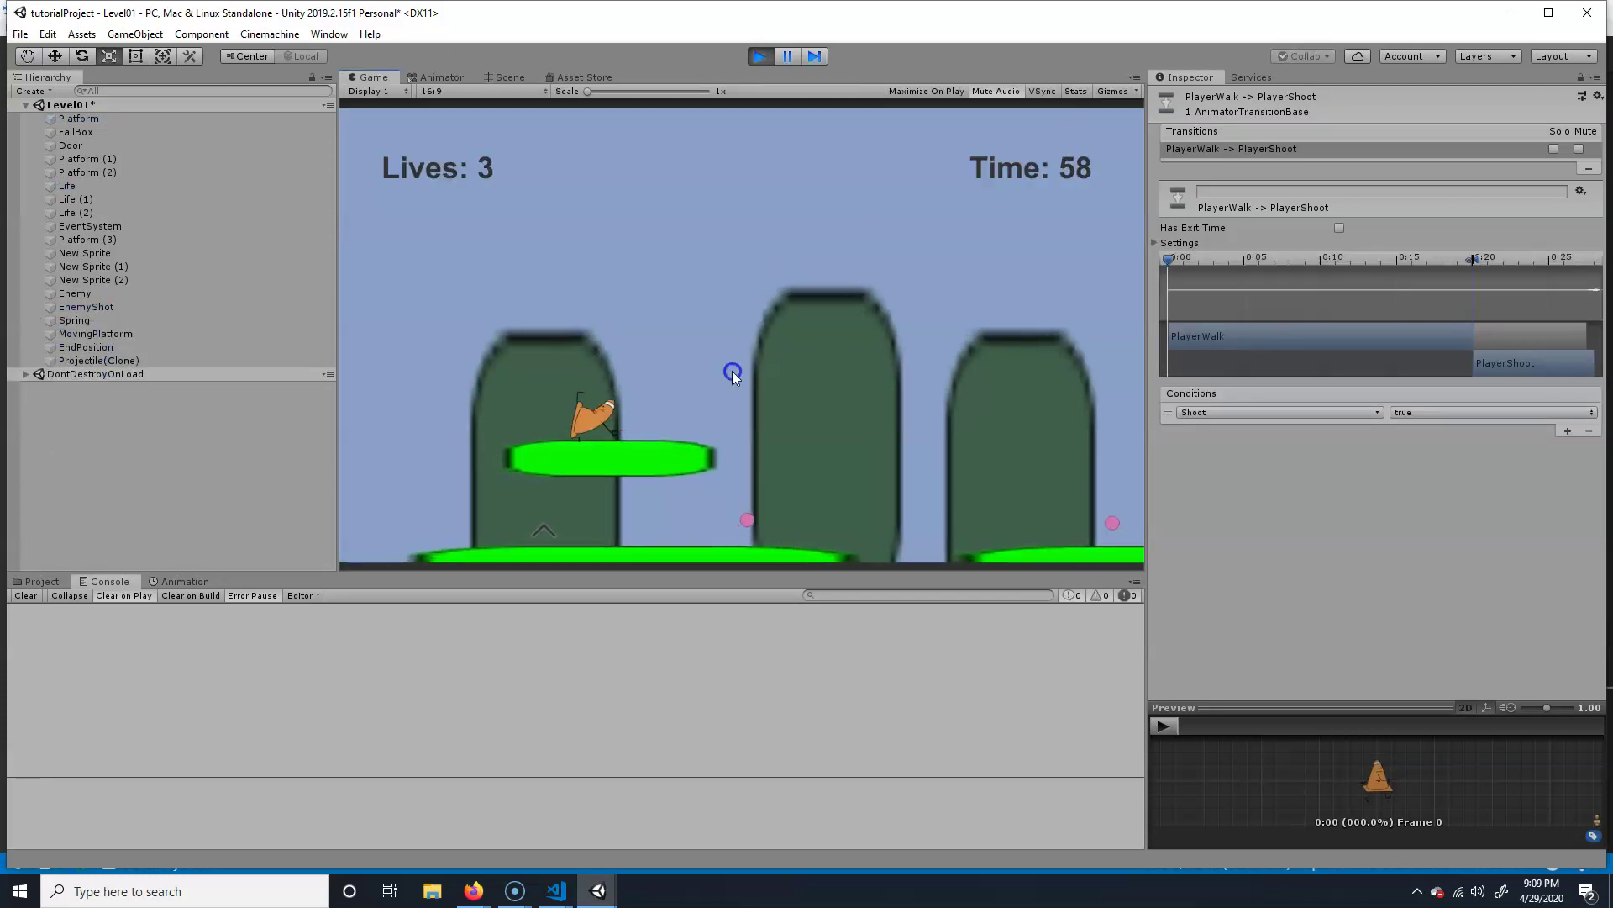
left_click(784, 380)
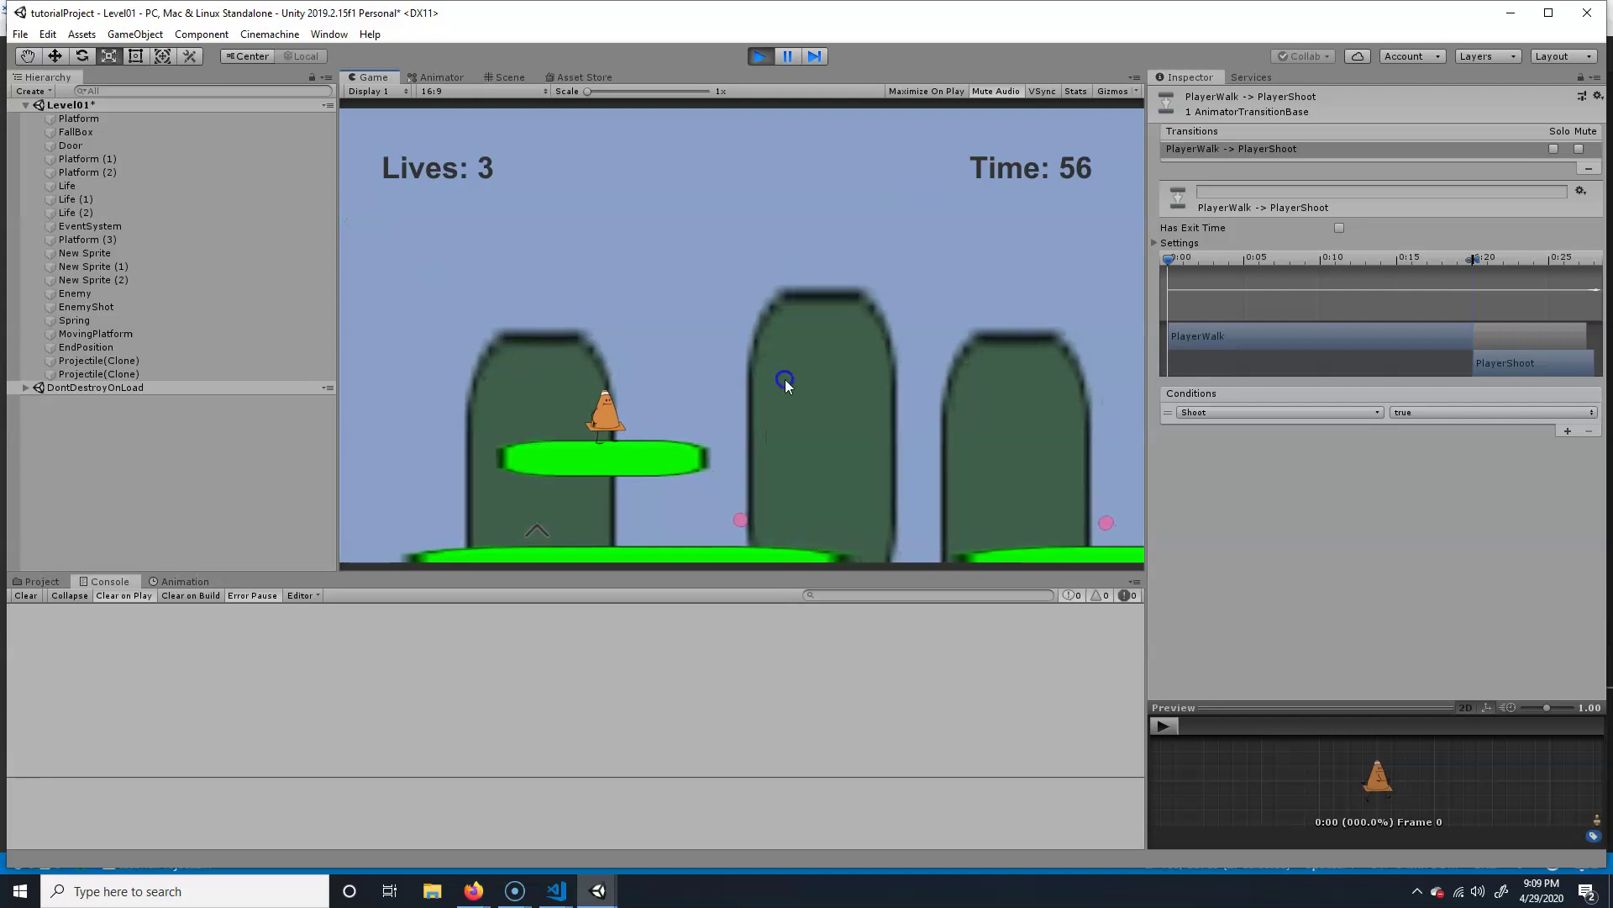
left_click(784, 380)
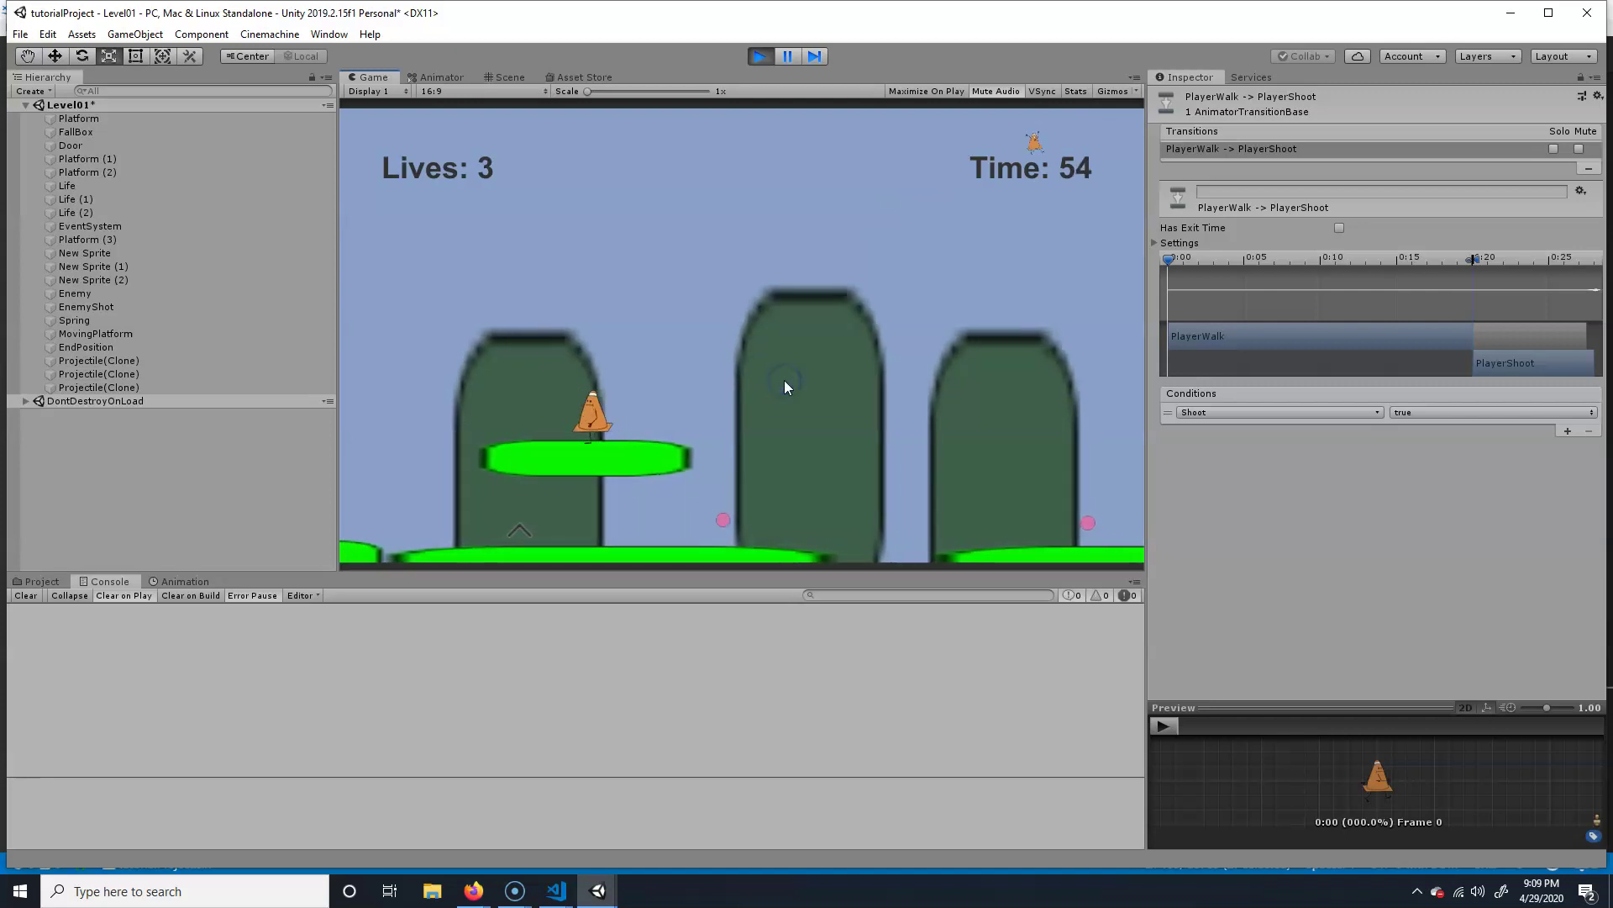
left_click(760, 55)
- Save the Level01 scene
left_click(714, 464)
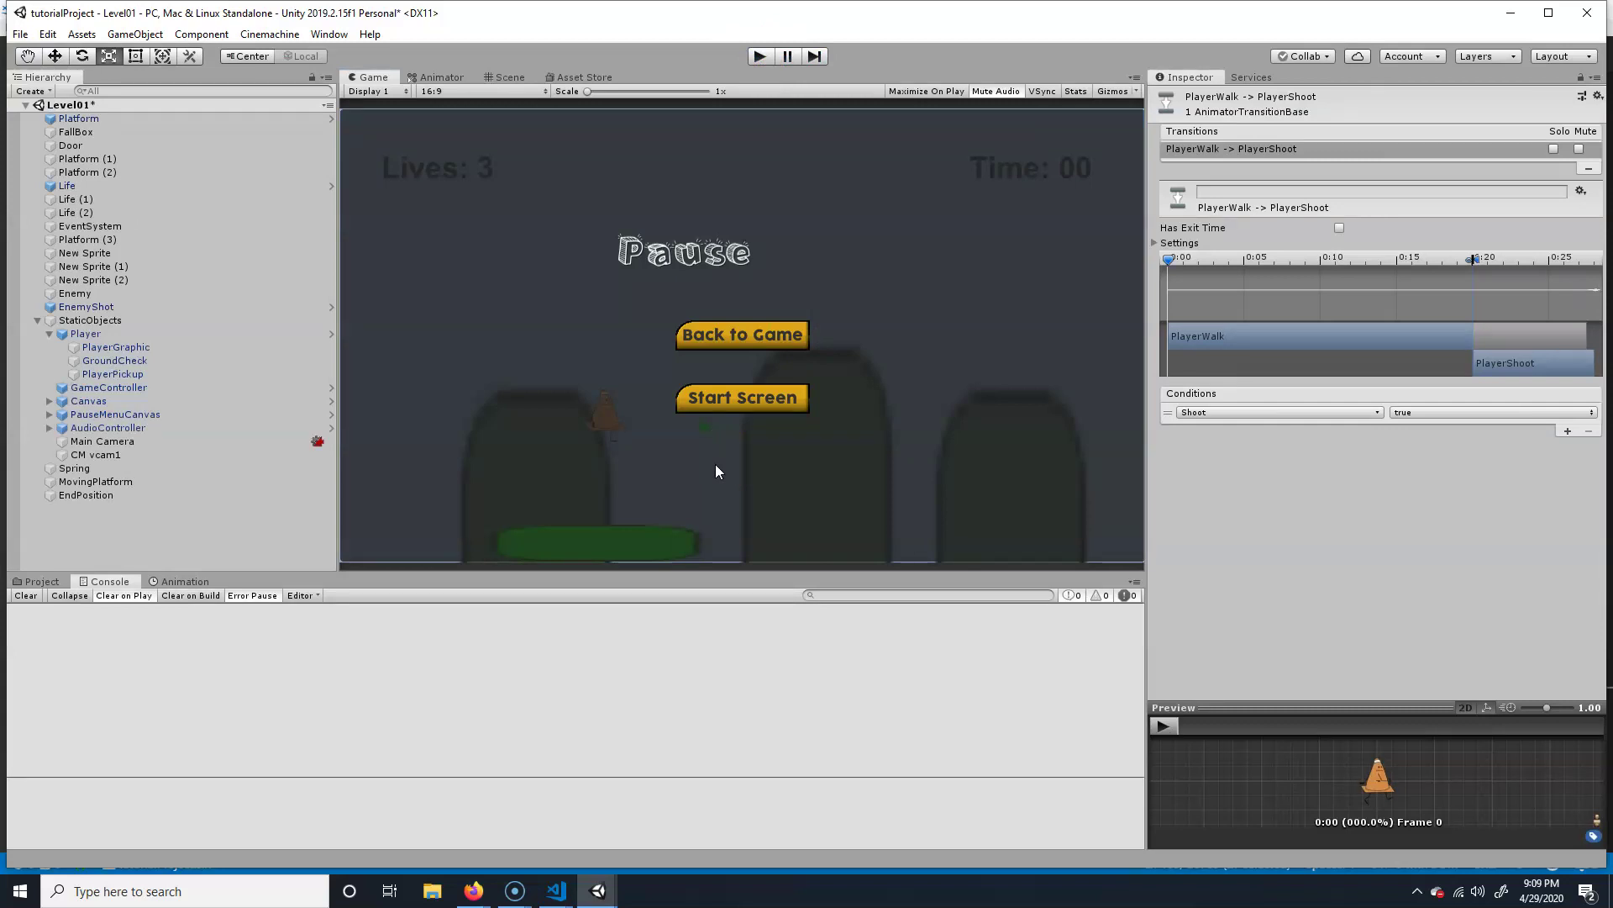
key("ctrl+s")
left_click(566, 889)
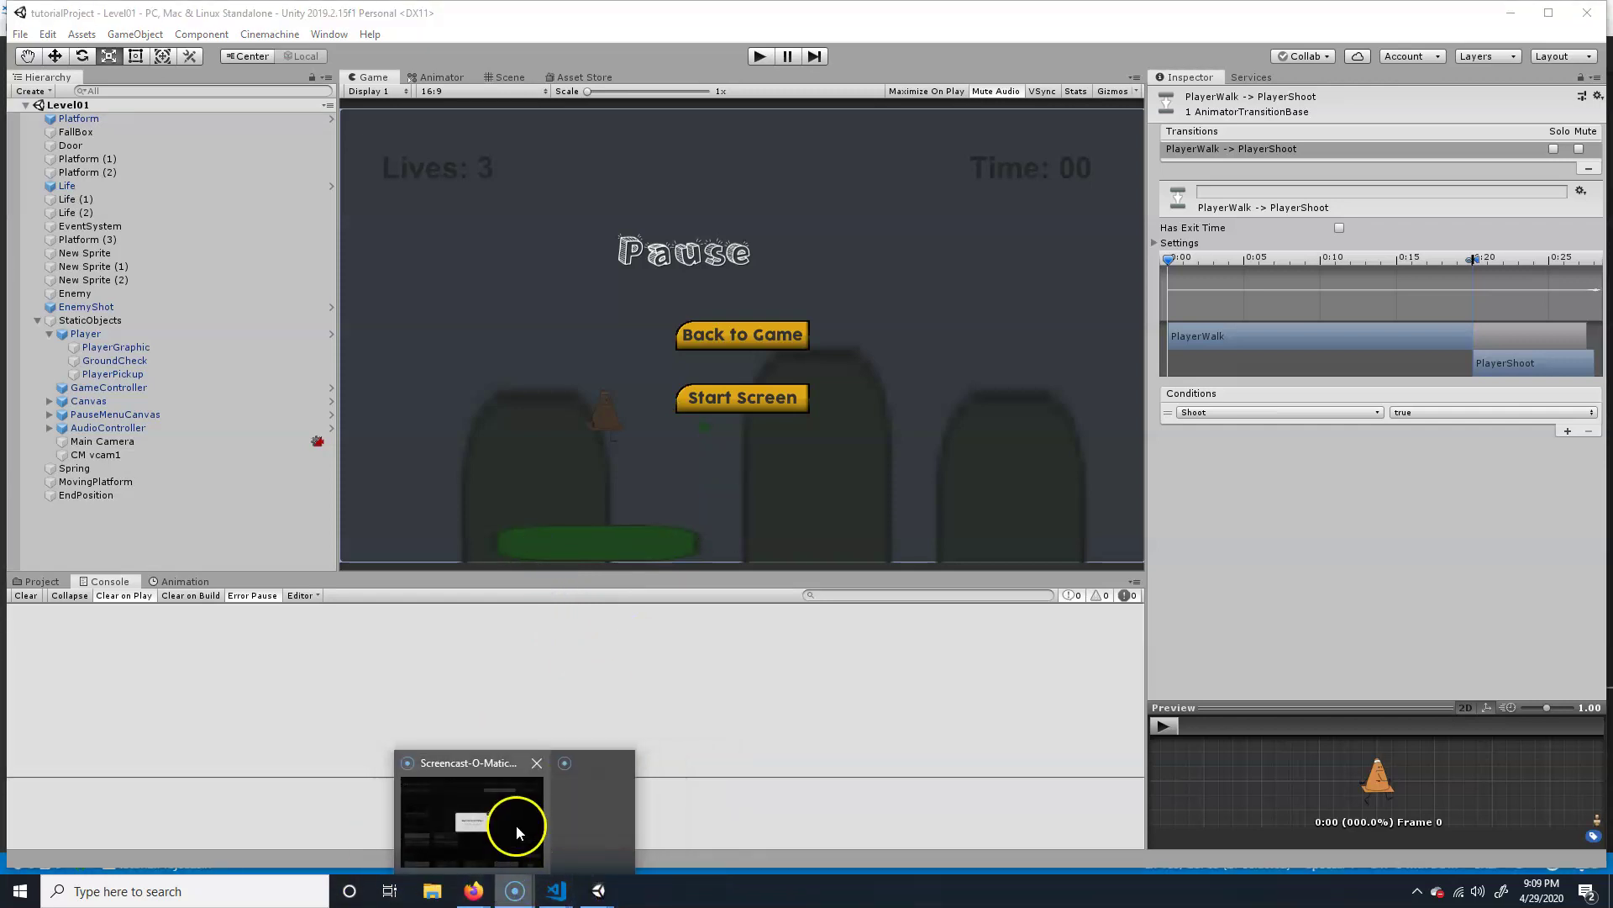